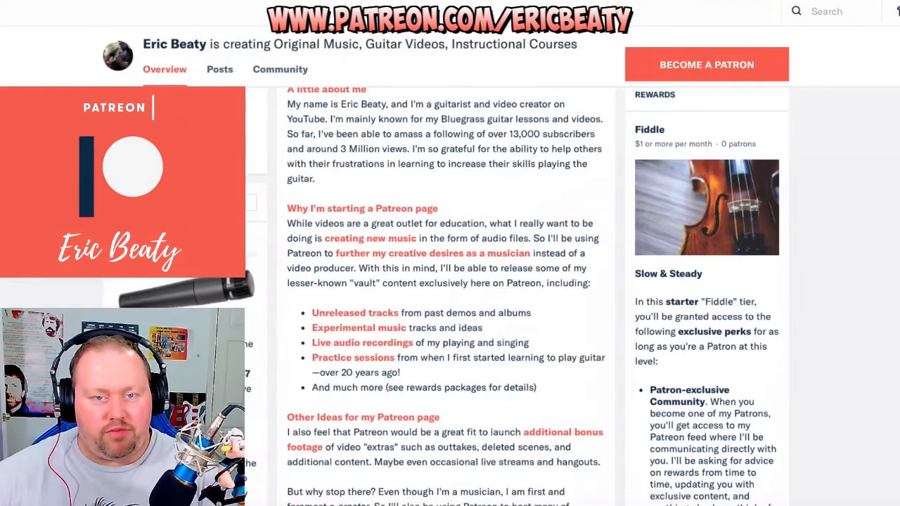
Examine the Patreon page's introduction and its Fiddle, Mandolin and Guitar reward tiers.
scroll(450, 295, down, 1)
scroll(450, 295, down, 3)
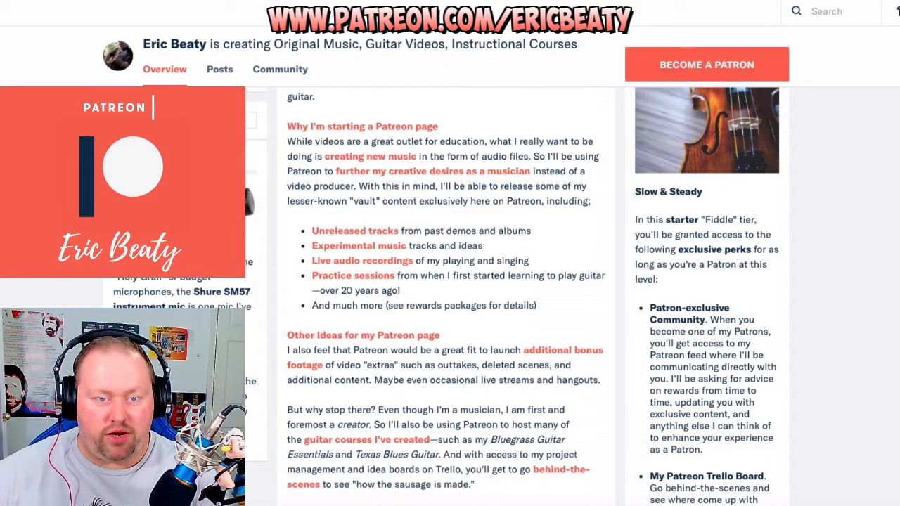
scroll(450, 295, down, 9)
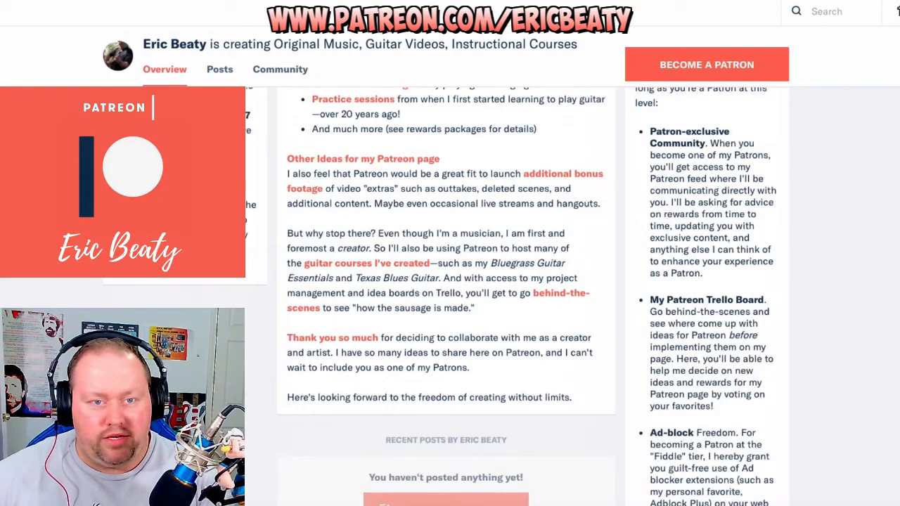
scroll(449, 295, down, 8)
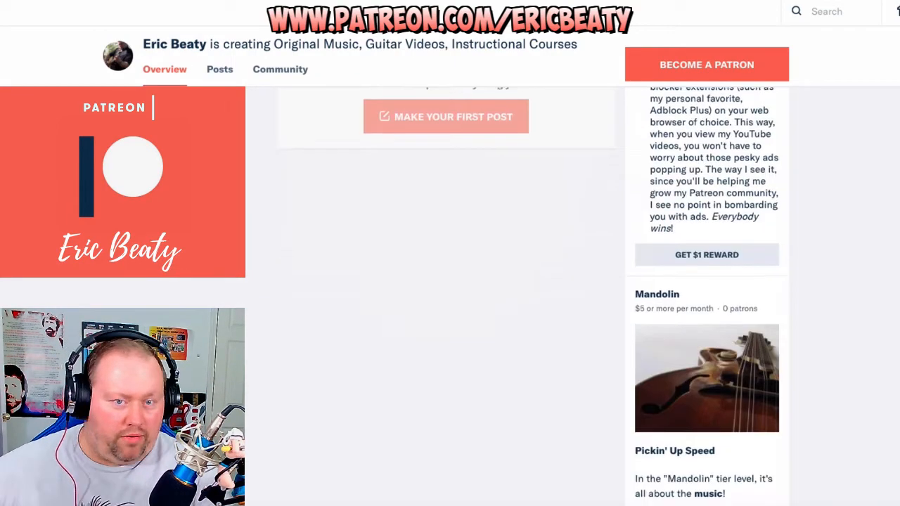
scroll(450, 295, down, 15)
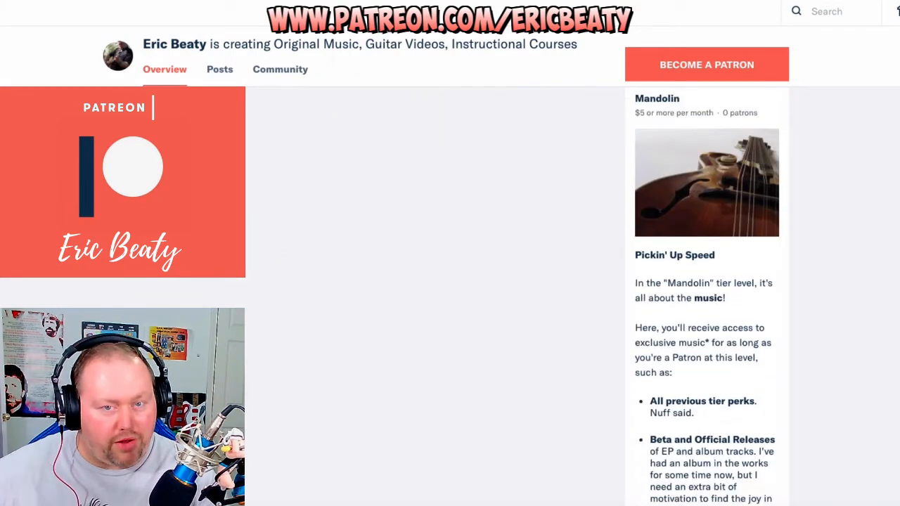
scroll(449, 296, down, 17)
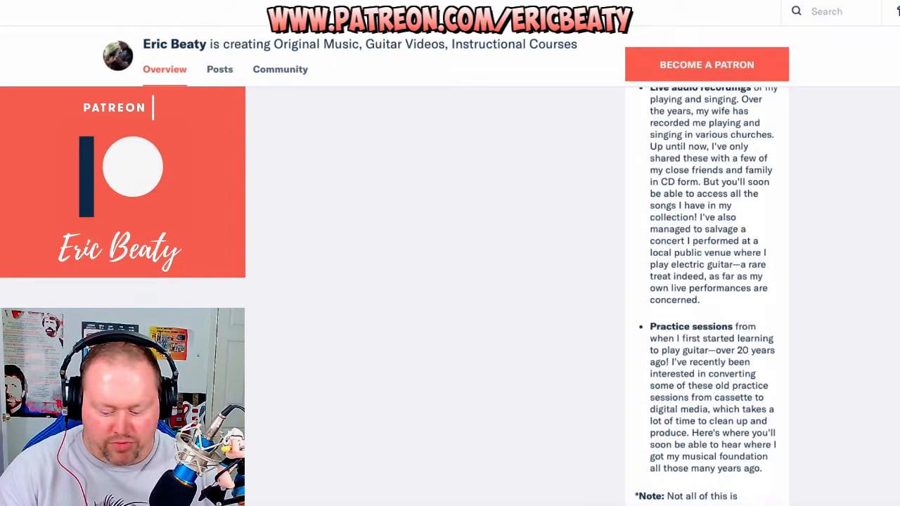
scroll(450, 295, down, 7)
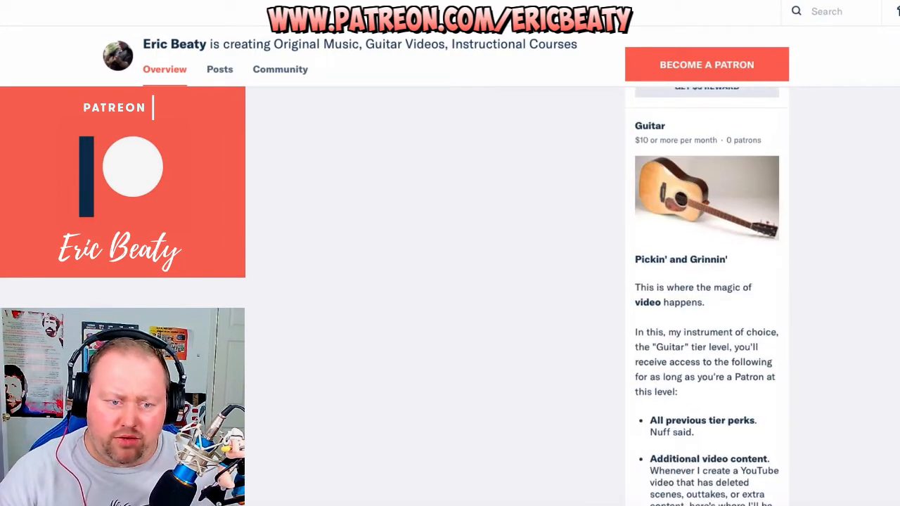
scroll(450, 295, down, 7)
scroll(450, 295, down, 5)
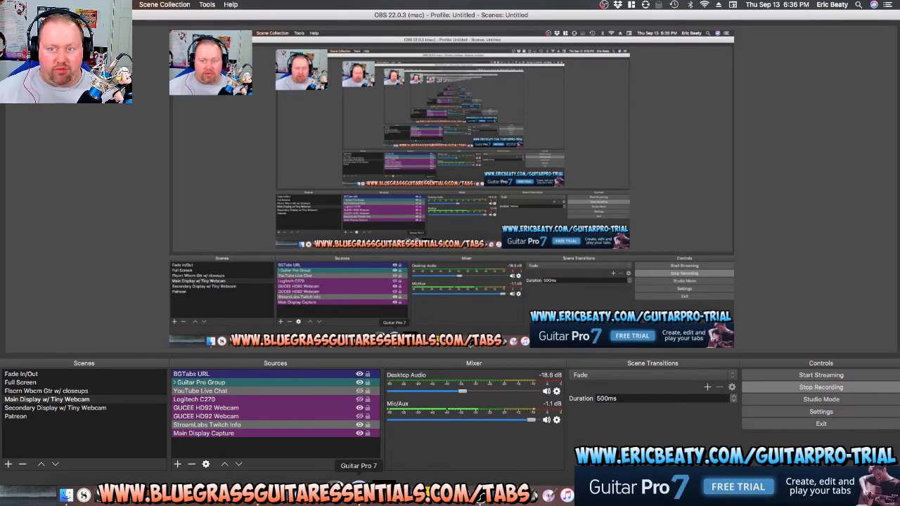
Switch to Guitar Pro 7 and create a new score from the YouTube Video Tab Template.
click(358, 495)
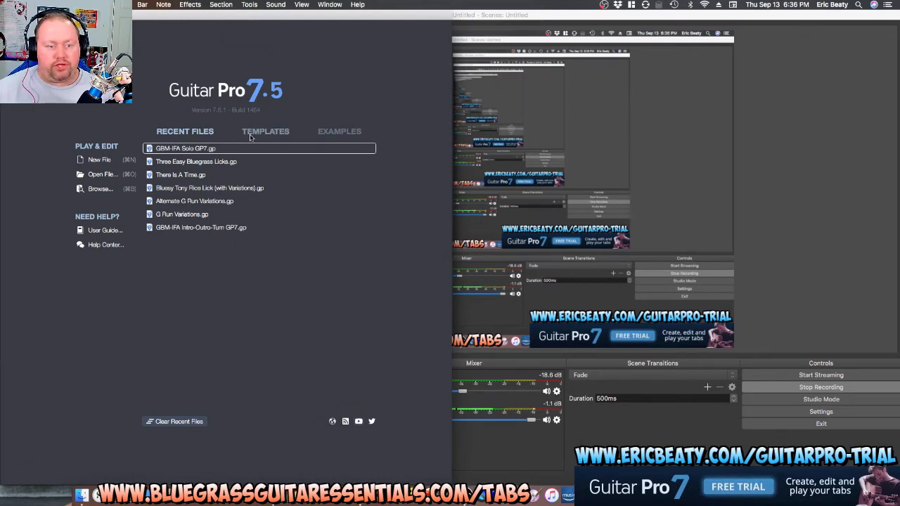
click(250, 135)
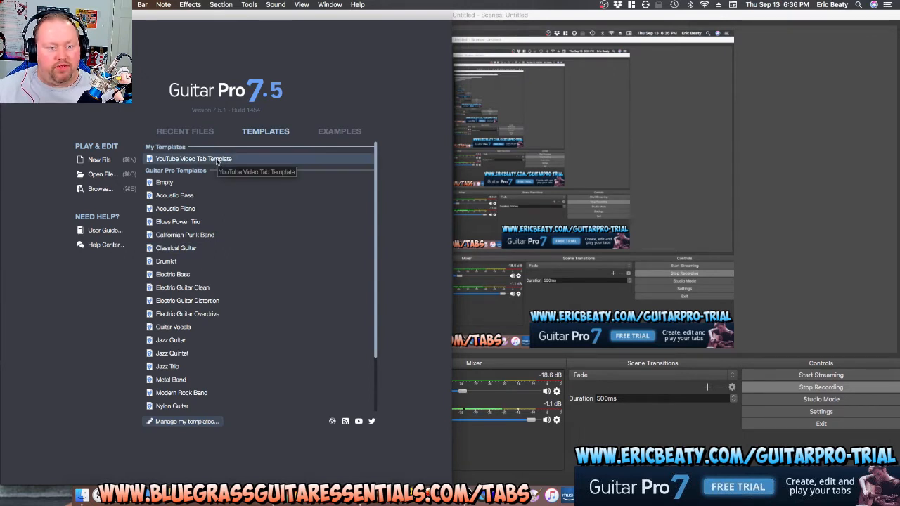
click(216, 160)
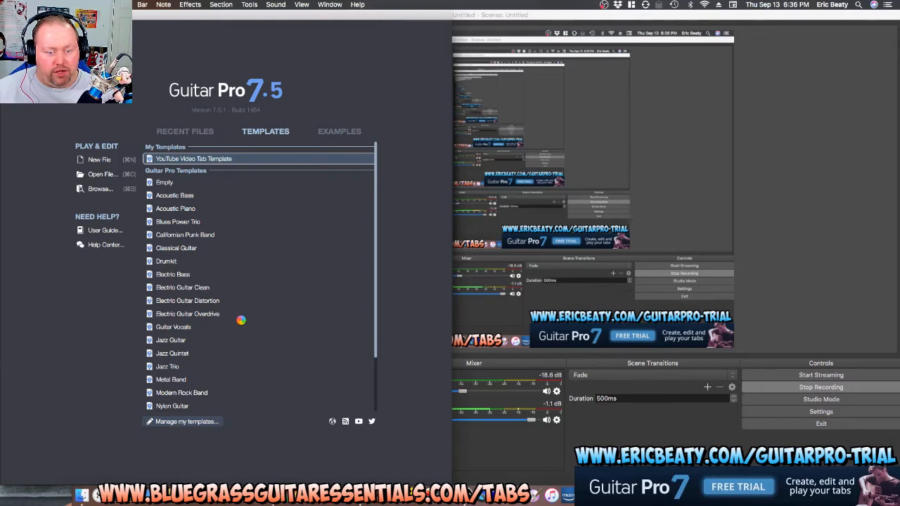
Switch to YouTube Studio in the browser and search the channel's videos for "05".
click(273, 494)
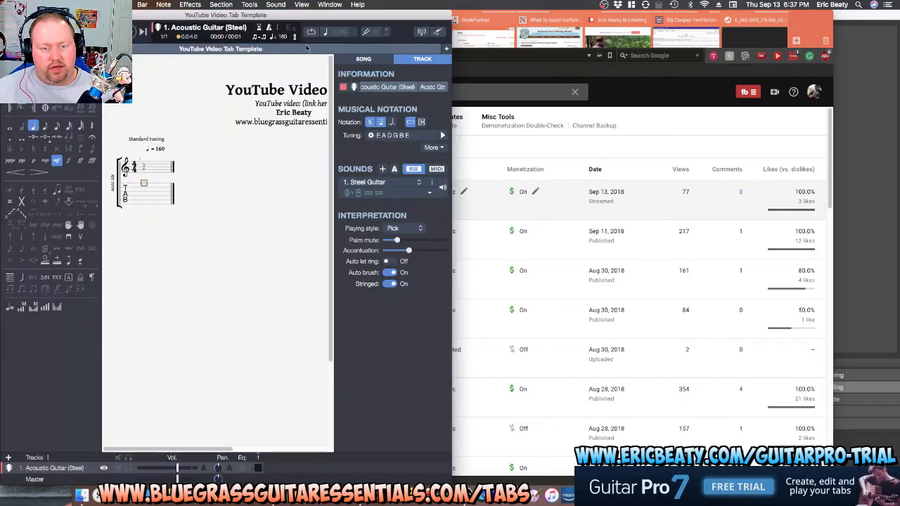
click(646, 94)
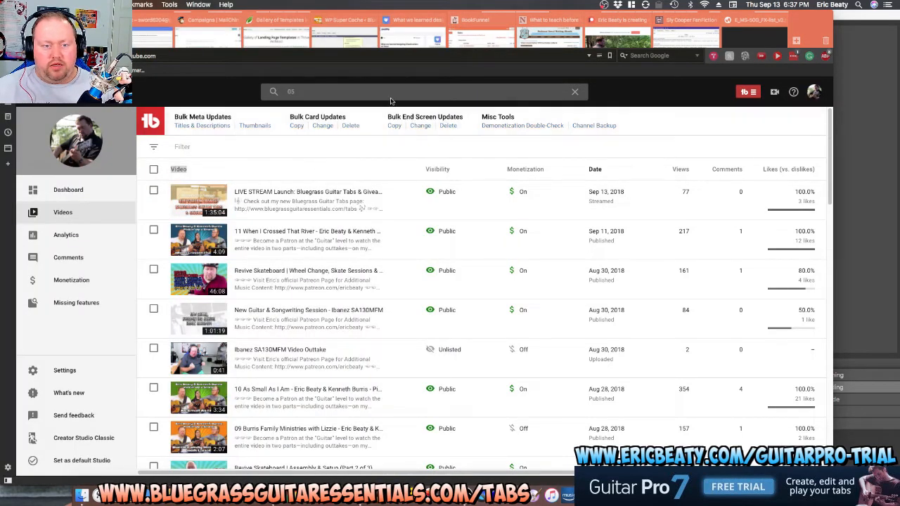
click(298, 92)
text(05:)
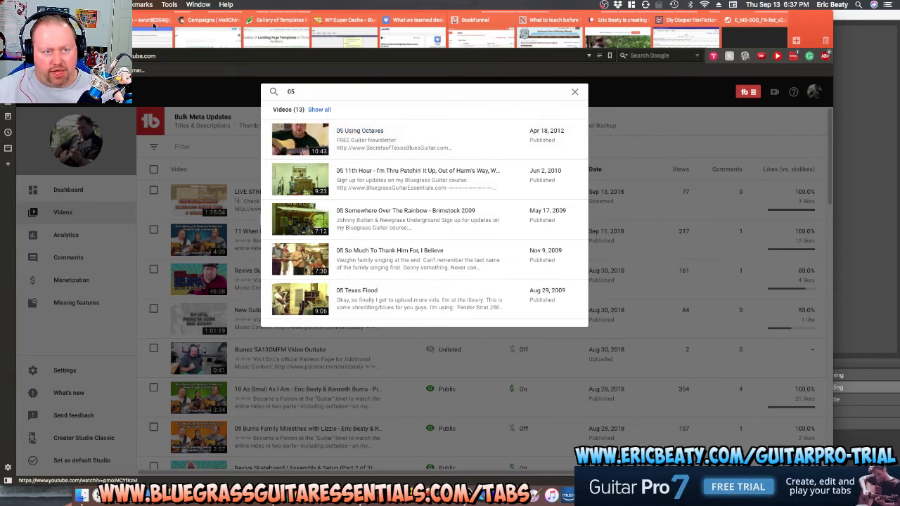
click(318, 111)
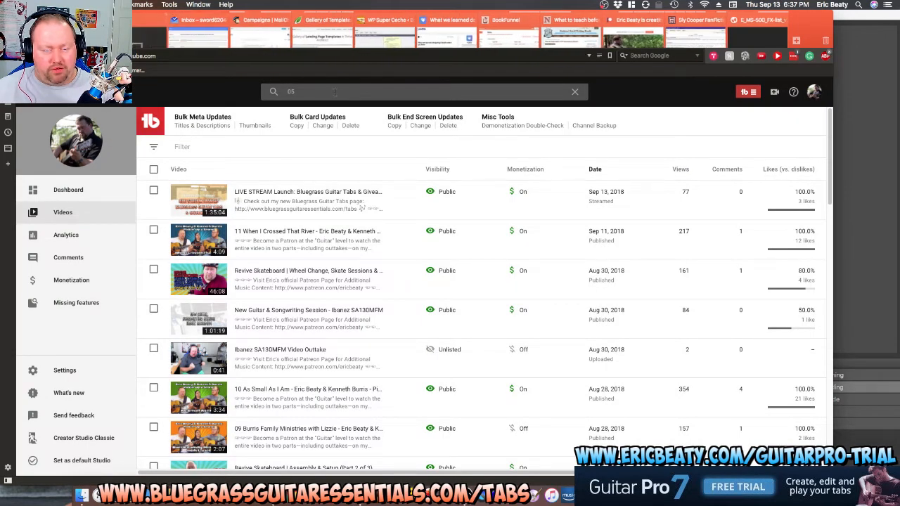
click(334, 92)
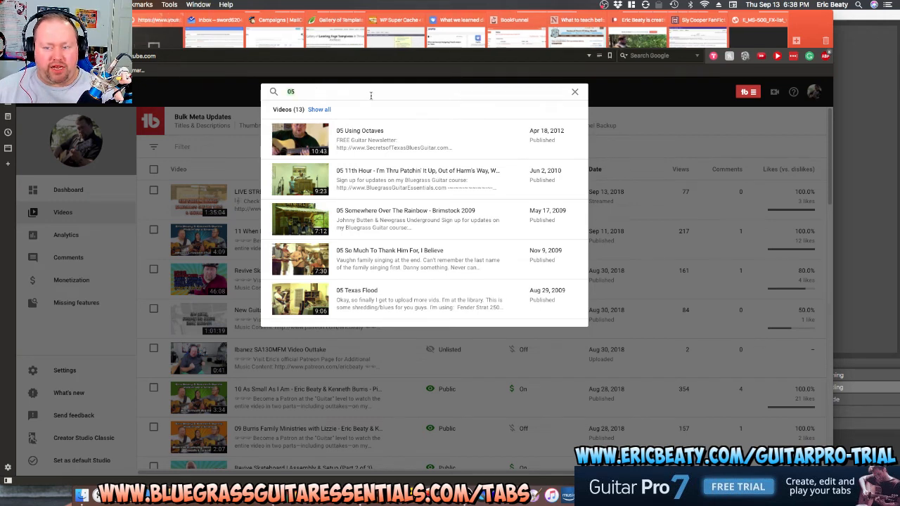
Change the video search to "04" and open the details of Bluesy Tony Rice Lick (with Variations) (04).
double_click(347, 91)
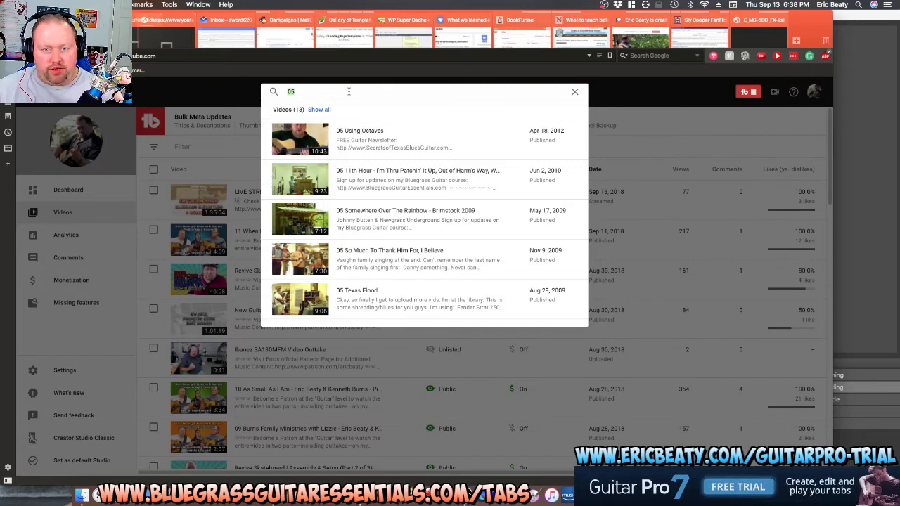
click(348, 91)
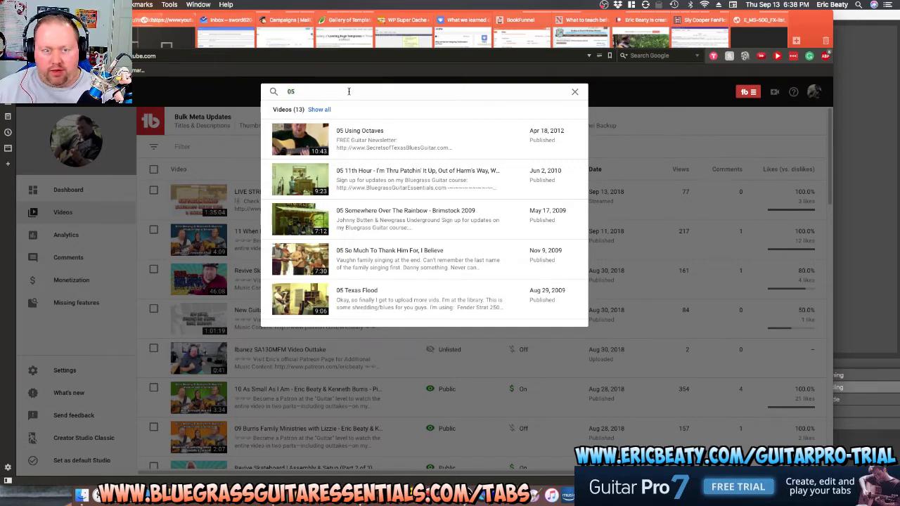
key(BackSpace)
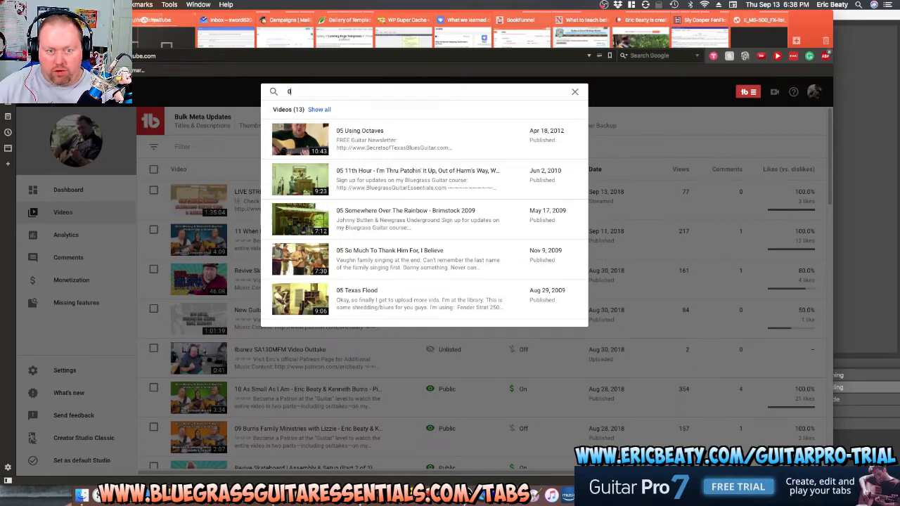
text(4)
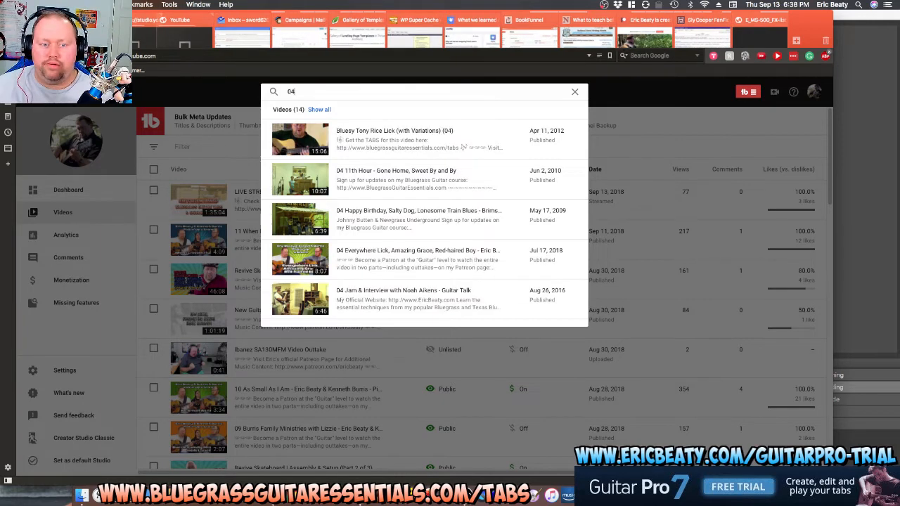
click(414, 136)
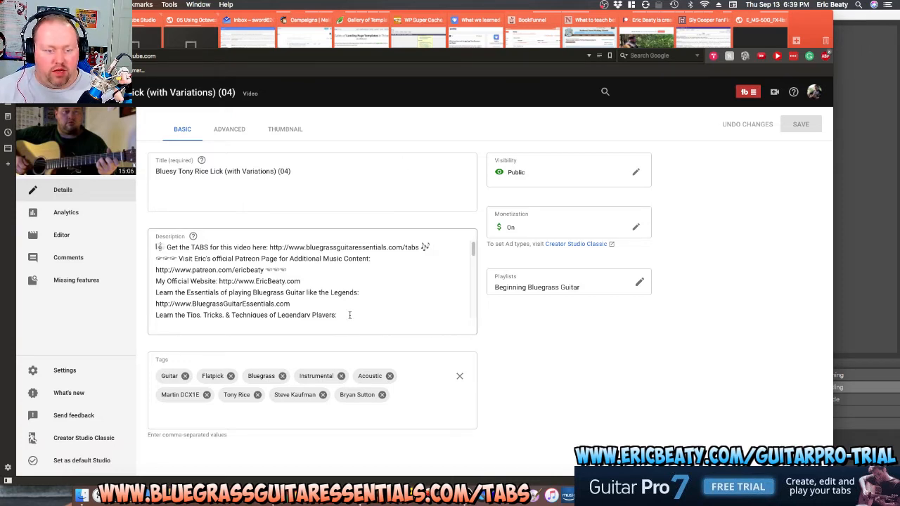
Copy the description's opening block, from the "Get the TABS for this video here" line through the Martin DCX1E link.
scroll(352, 304, down, 8)
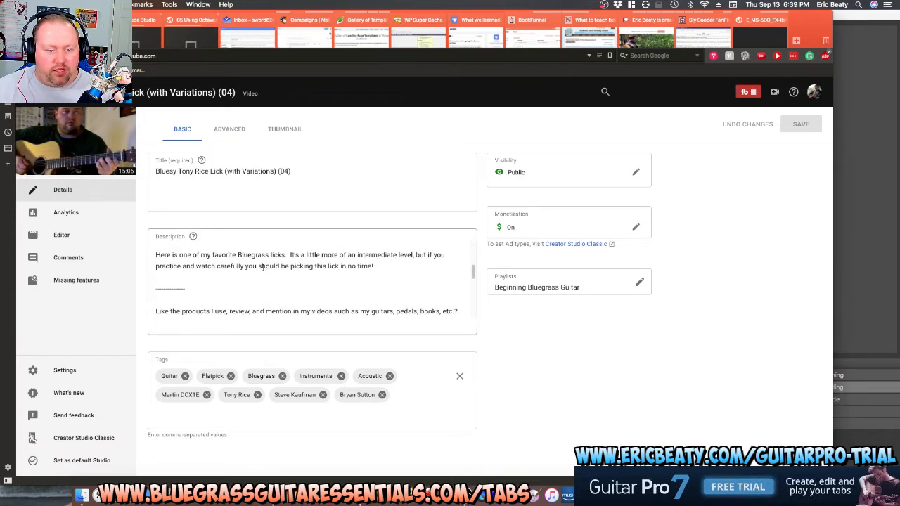
scroll(266, 270, up, 1)
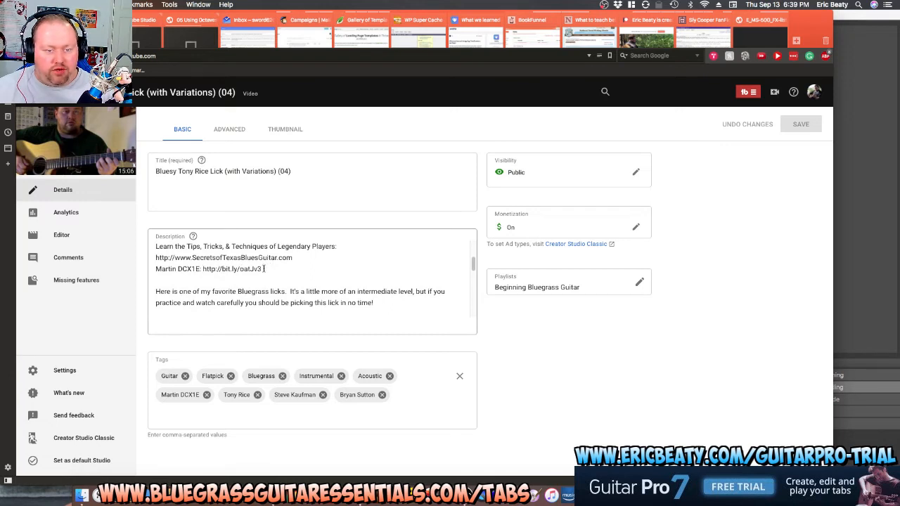
click(264, 269)
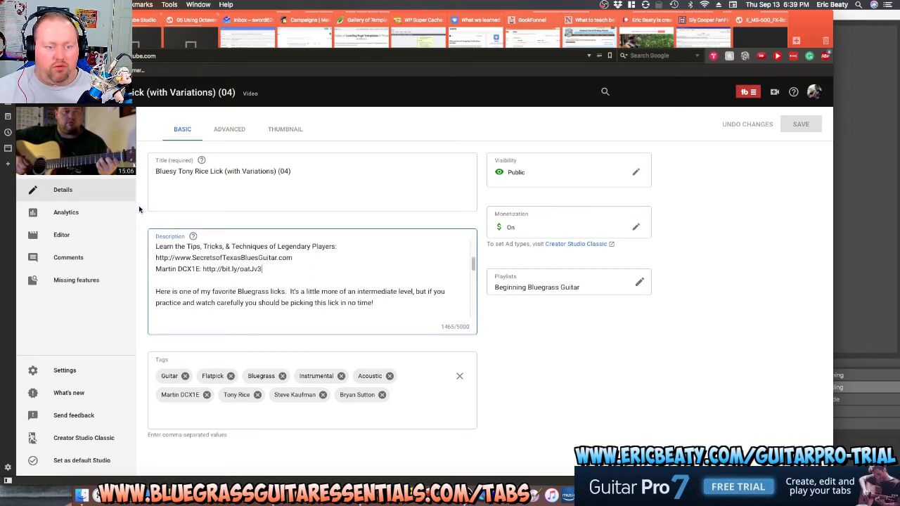
key(super+shift+Up)
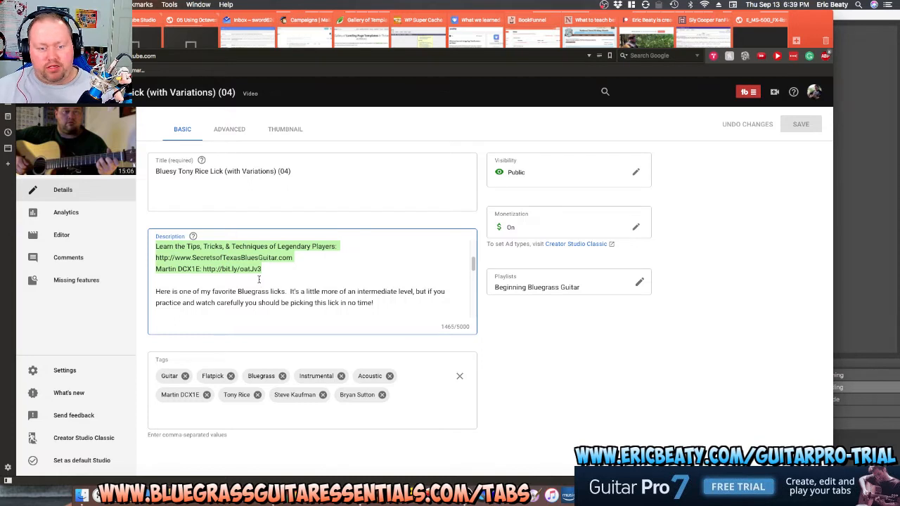
scroll(259, 279, up, 3)
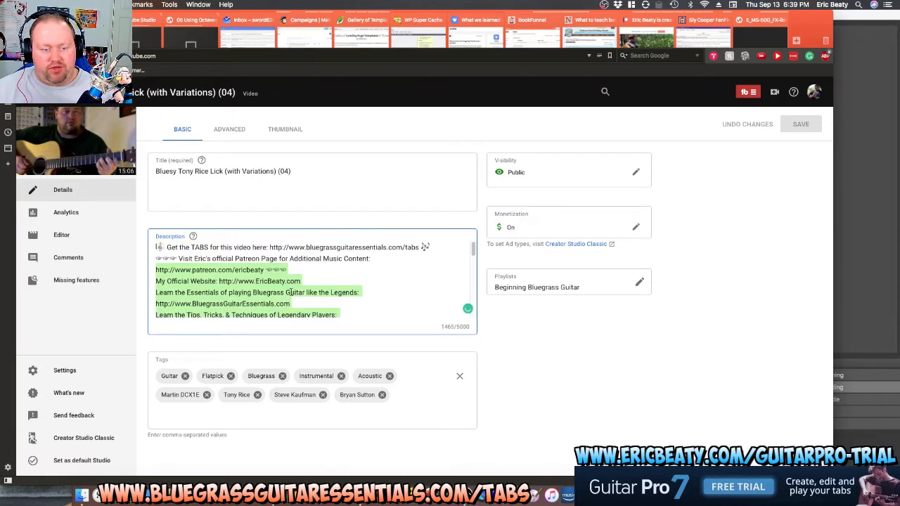
shift+click(156, 247)
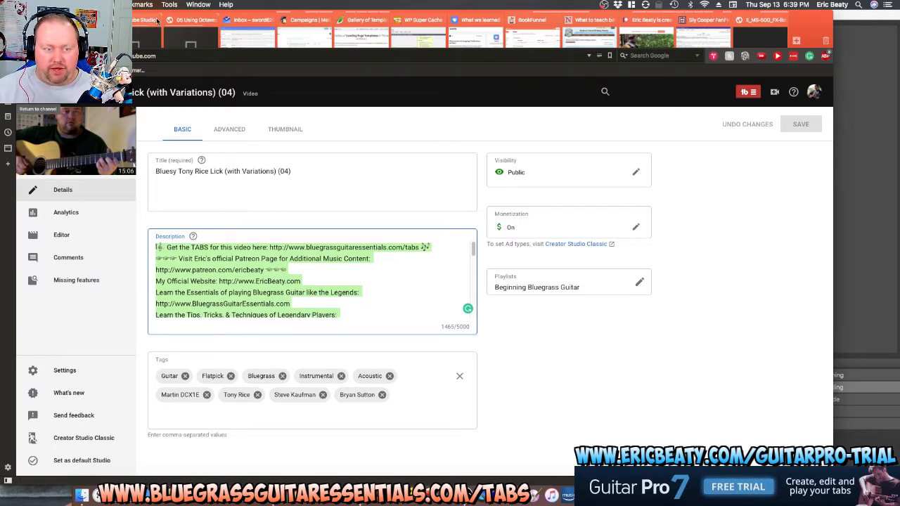
Reload the video page, switch to the WordPress Pages list, and locate the Bluegrass Guitar Tabs page.
key(super+r)
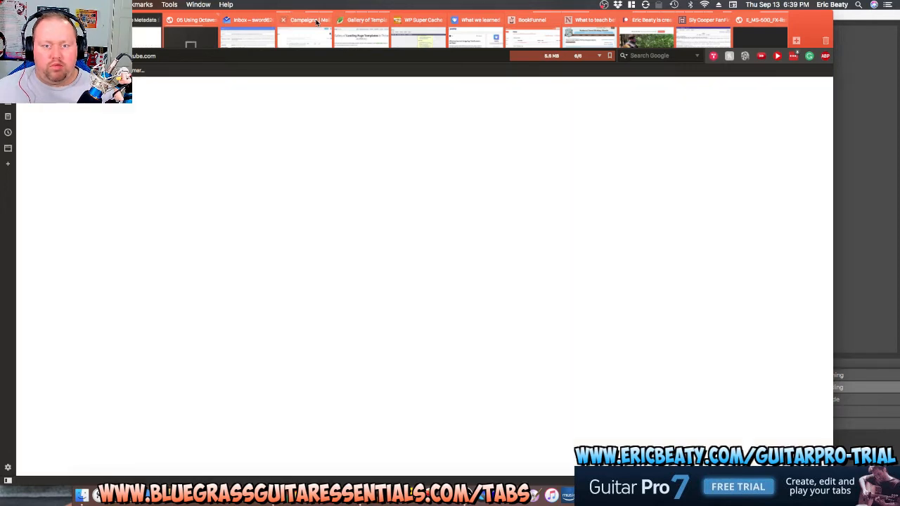
mouse_move(317, 22)
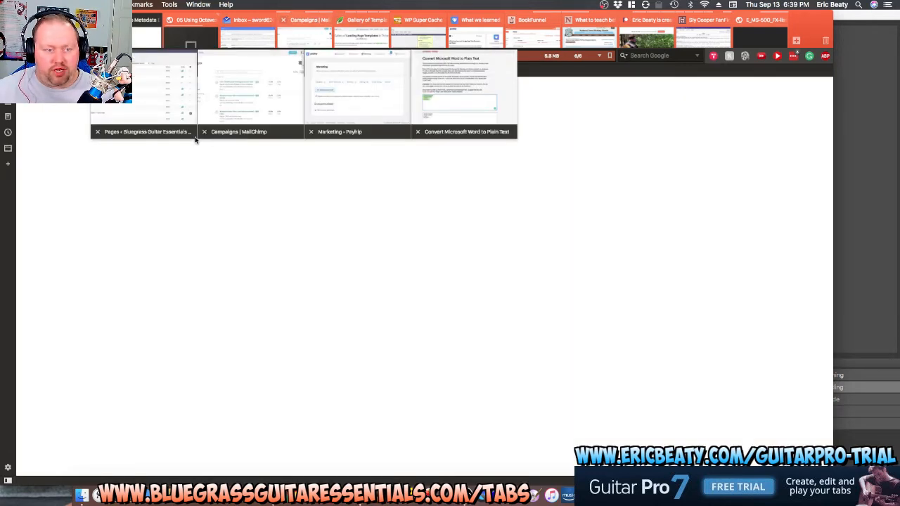
click(166, 108)
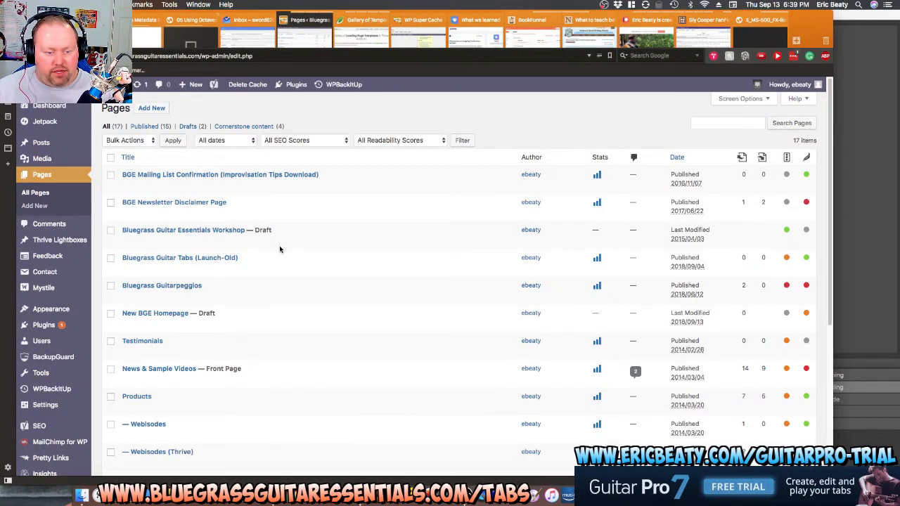
scroll(281, 250, down, 5)
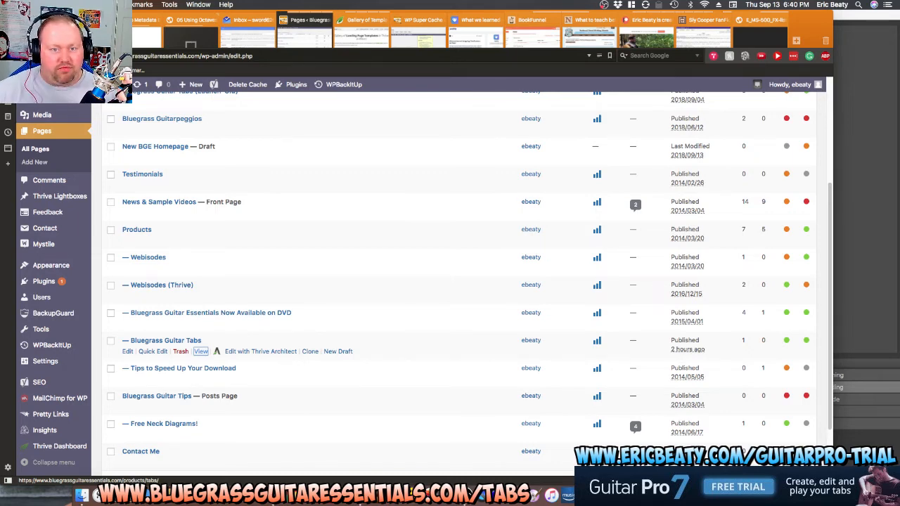
In the 05 Using Octaves video details, replace the description's first three link lines with the copied promotional block.
click(146, 20)
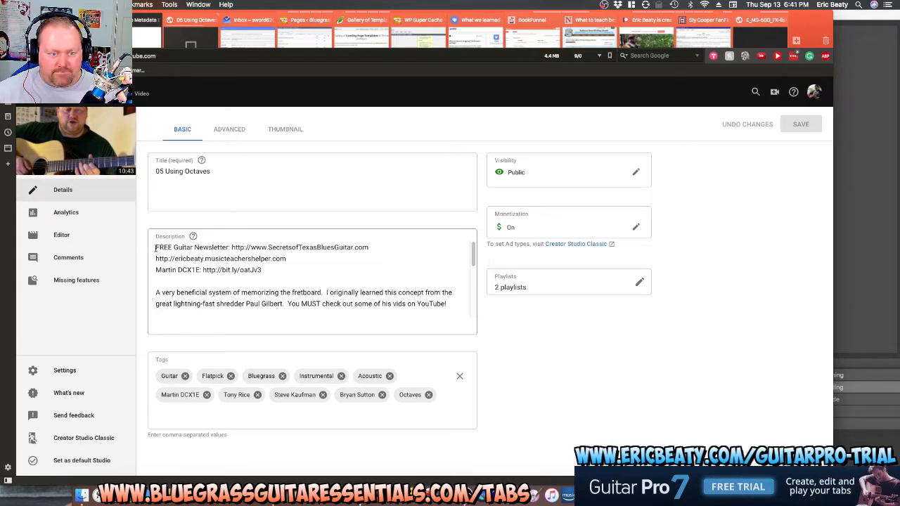
drag(155, 248, 252, 270)
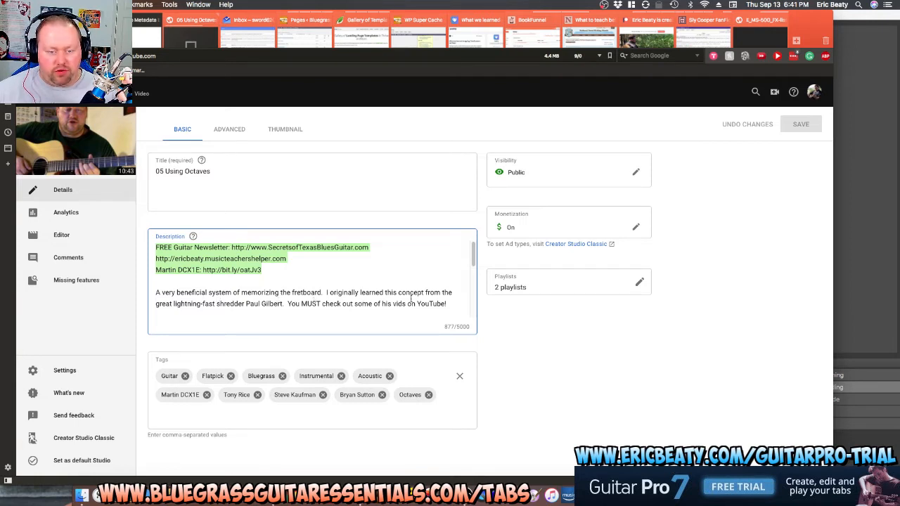
key(super+v)
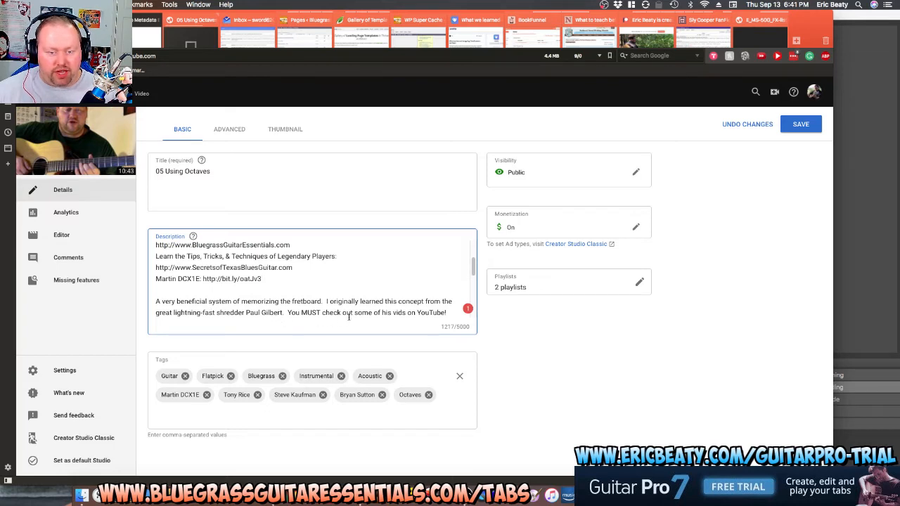
Remove the extra spaces before "You MUST" and "I originally" in the 05 Using Octaves description.
click(287, 312)
key(BackSpace)
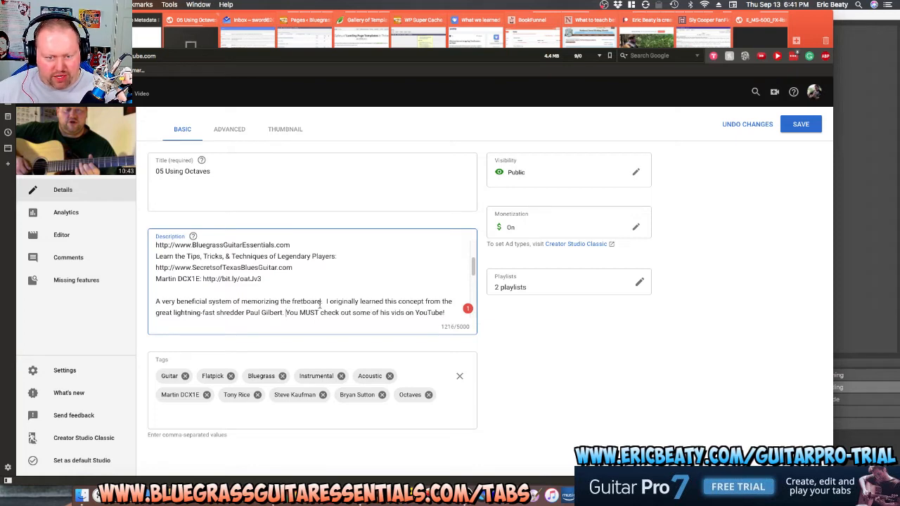
click(326, 301)
key(BackSpace)
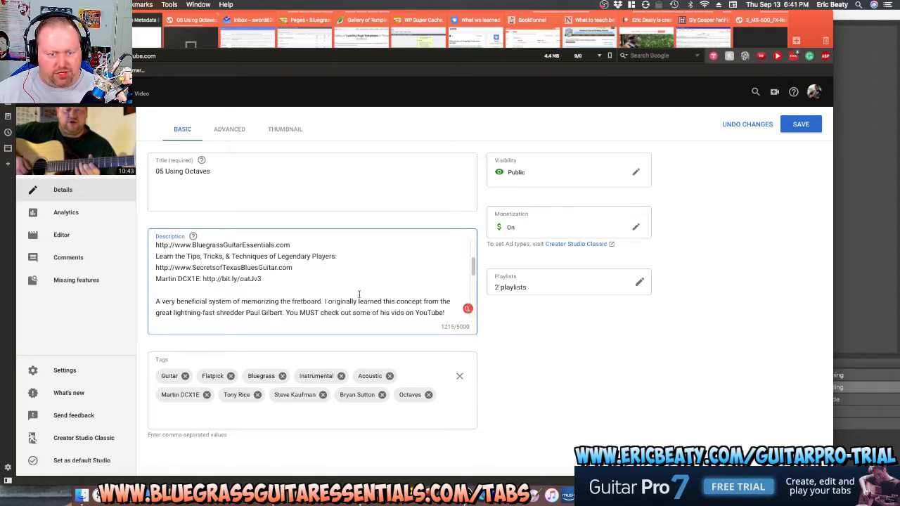
Remove the extra spaces before "The extra effort" and "I accidentally" in the video description.
scroll(359, 293, down, 2)
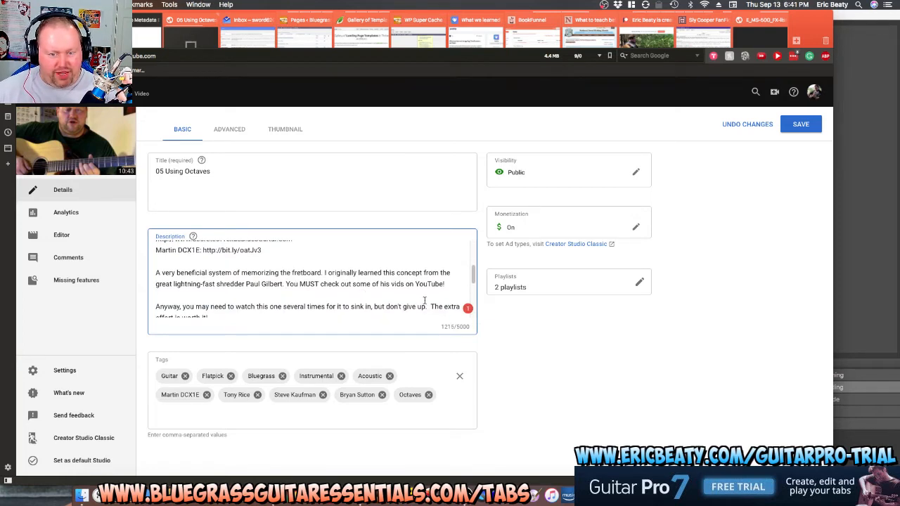
key(BackSpace)
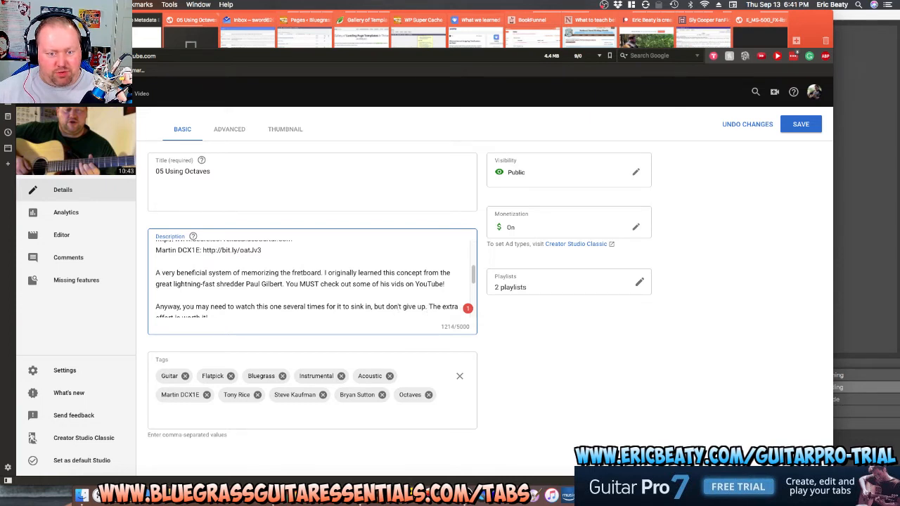
scroll(254, 294, down, 1)
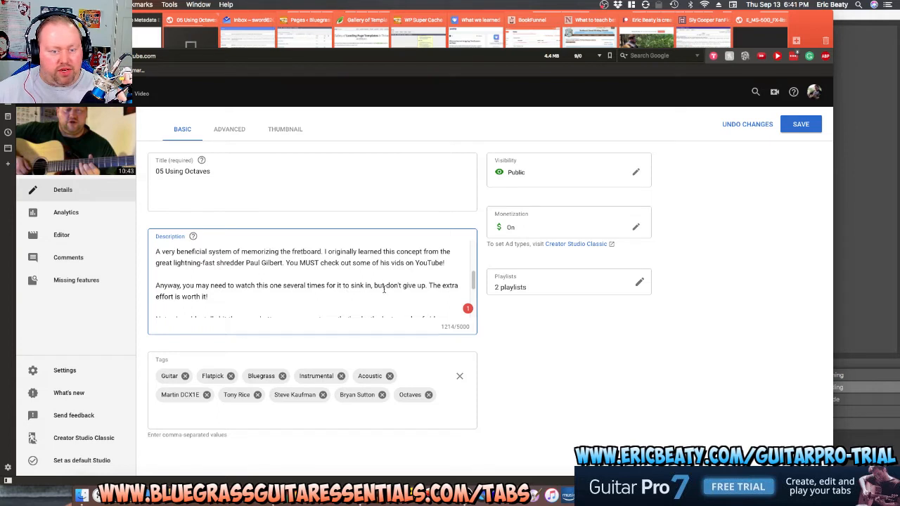
scroll(308, 288, down, 2)
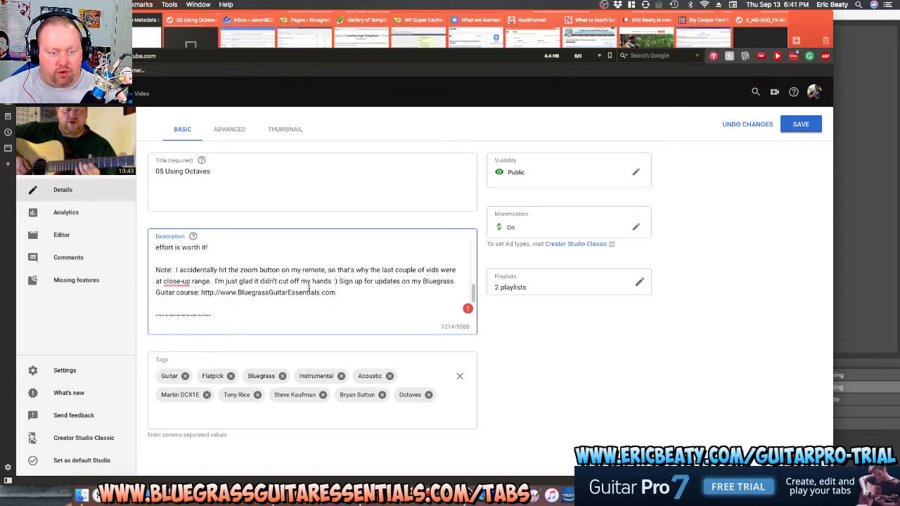
click(175, 270)
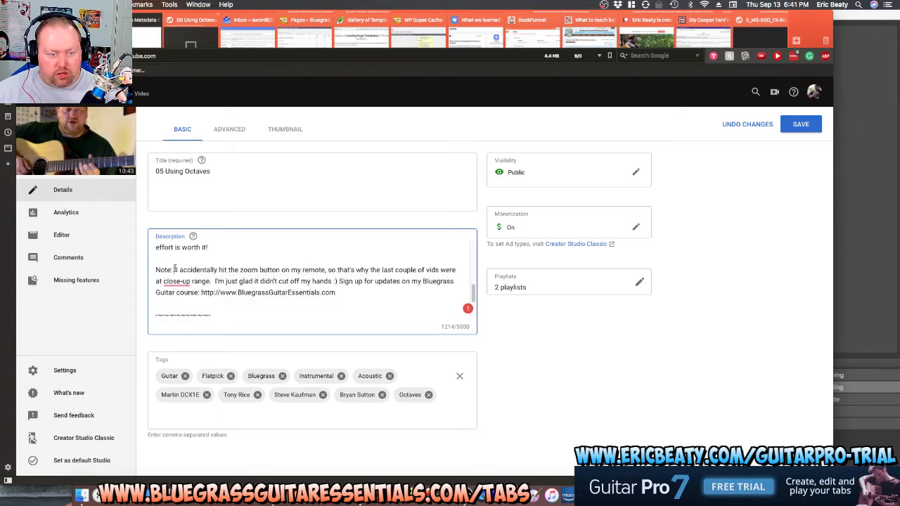
key(BackSpace)
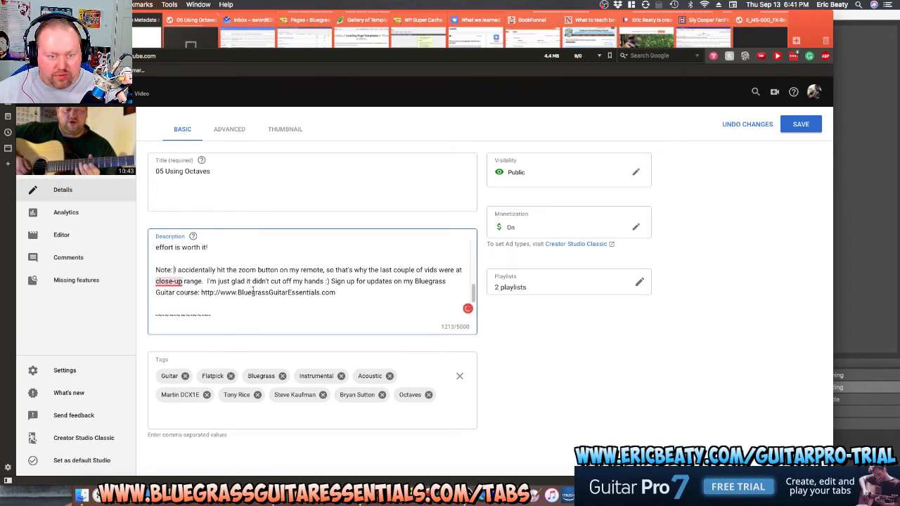
In the description's note, change "close-up" to "closeup" with one space before "I'm", and delete the "Sign up for updates" sentence with its link.
key(Down)
key(BackSpace)
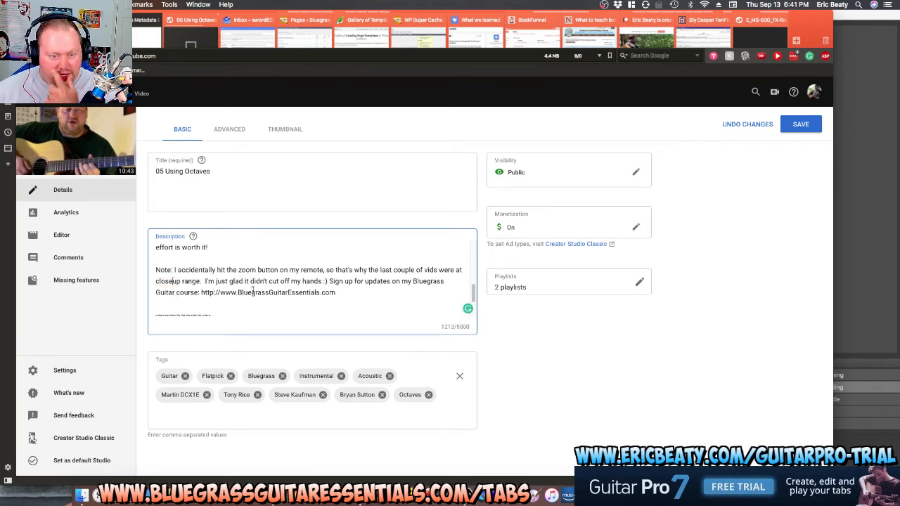
click(204, 281)
key(BackSpace)
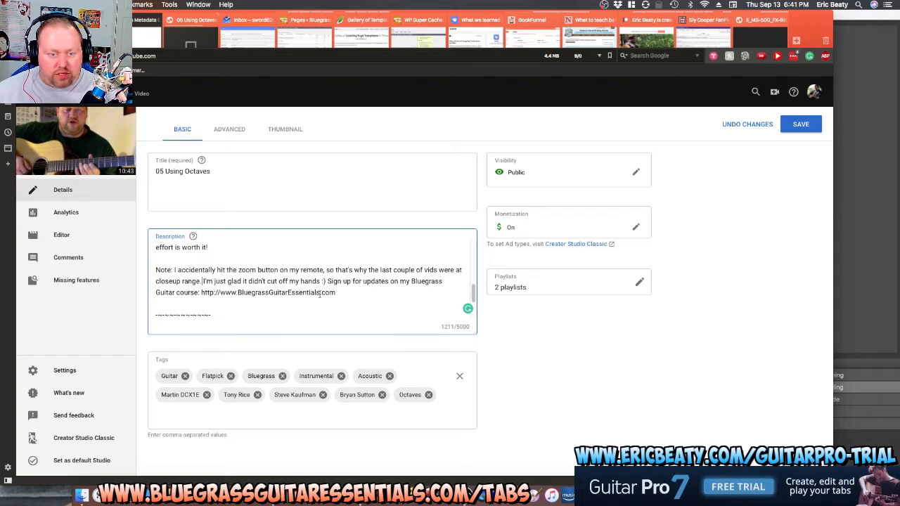
drag(326, 281, 339, 293)
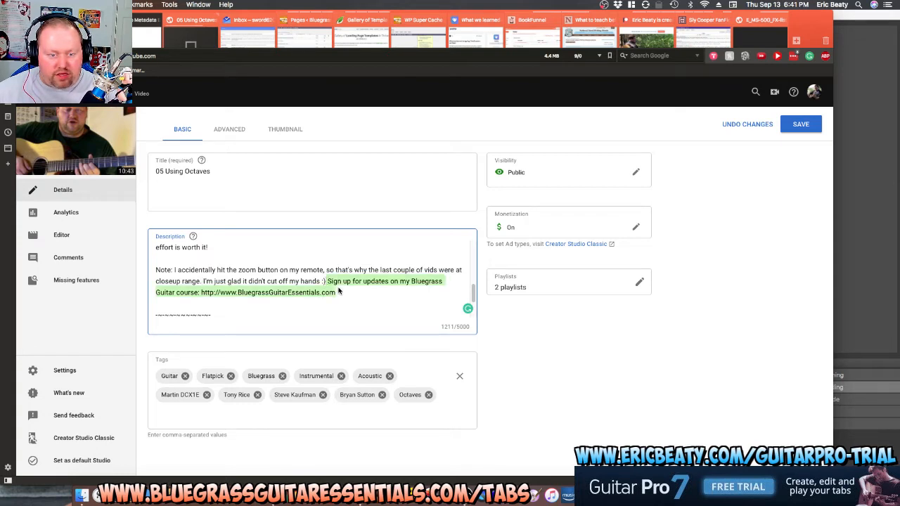
key(BackSpace)
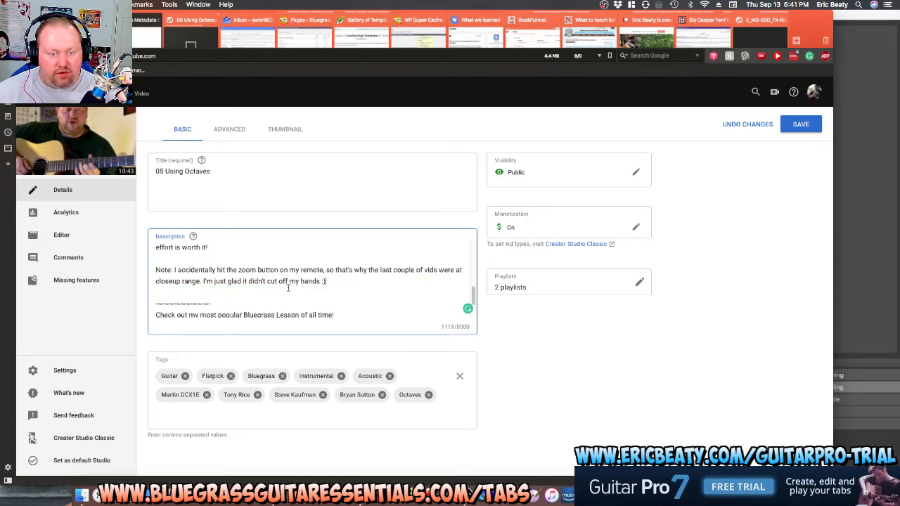
Retitle the video "Using Octaves (05)", moving the number from the front to parentheses at the end.
scroll(287, 287, up, 10)
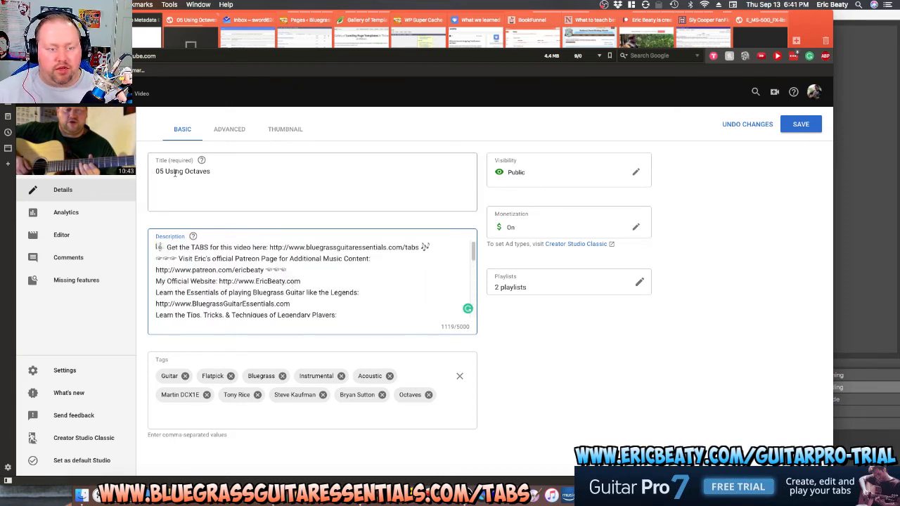
double_click(145, 175)
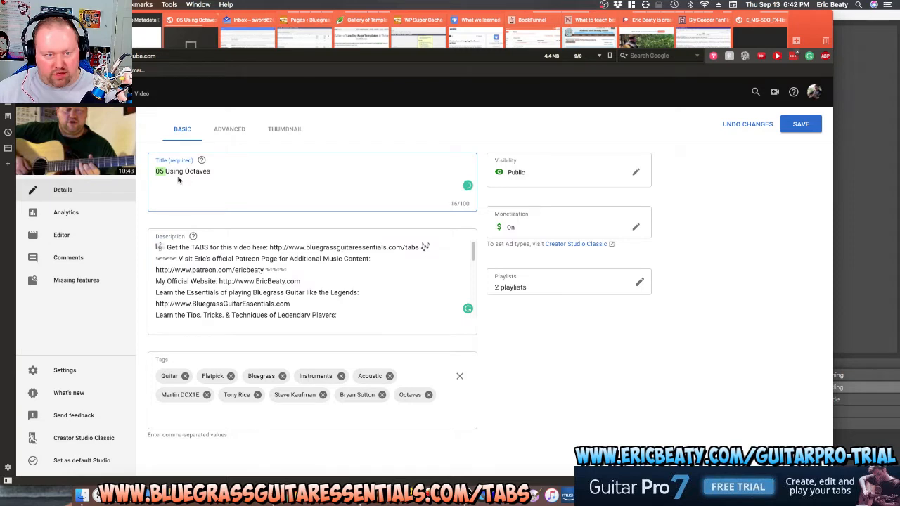
key(BackSpace)
text(()
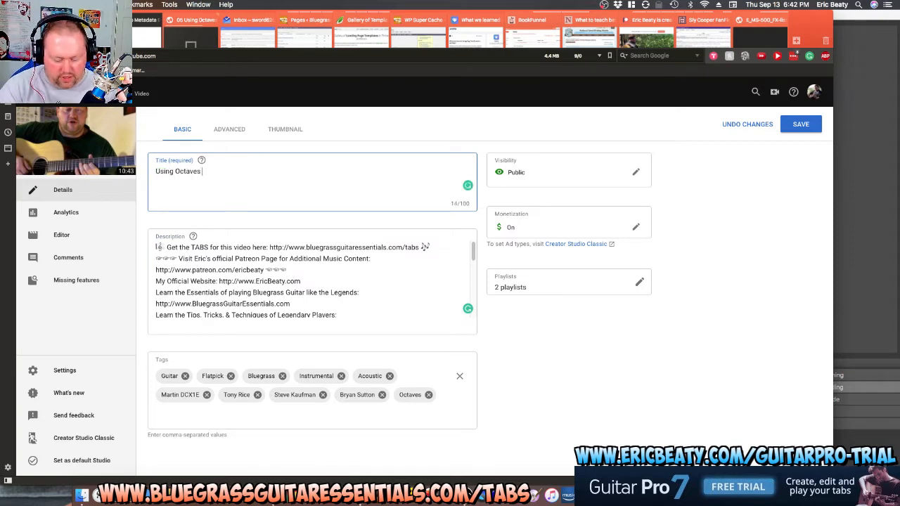
text(05)
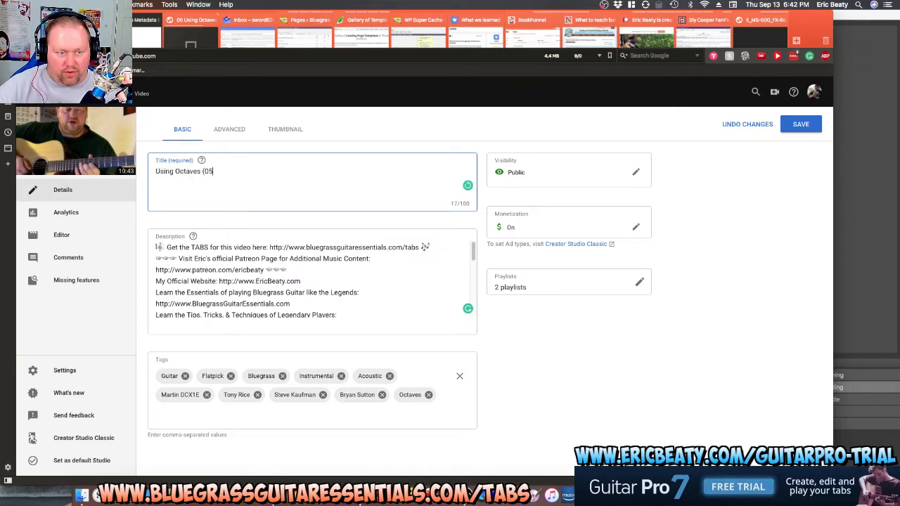
text())
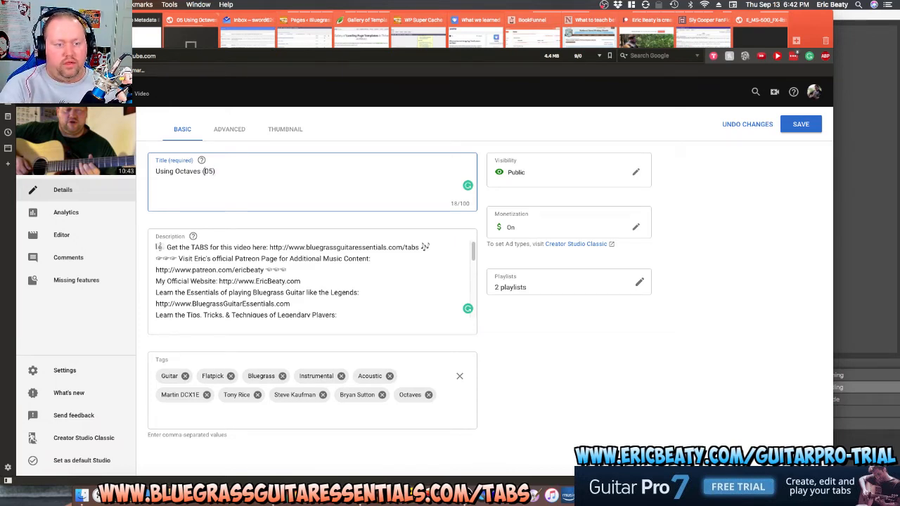
text(JS-)
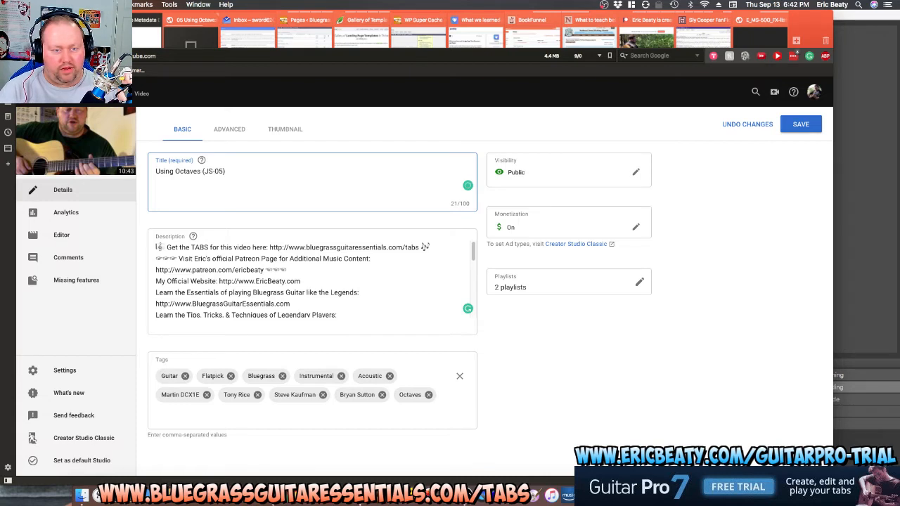
key(BackSpace)
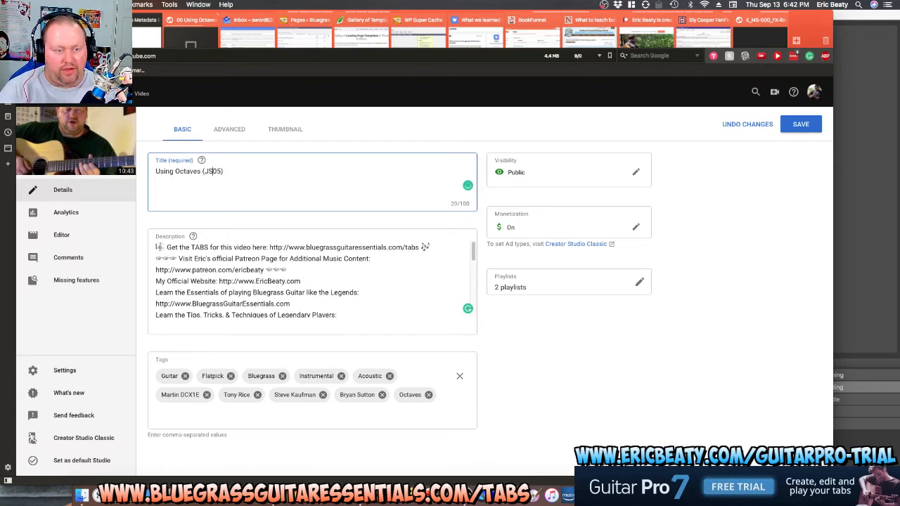
key(BackSpace)
key(BackSpace)
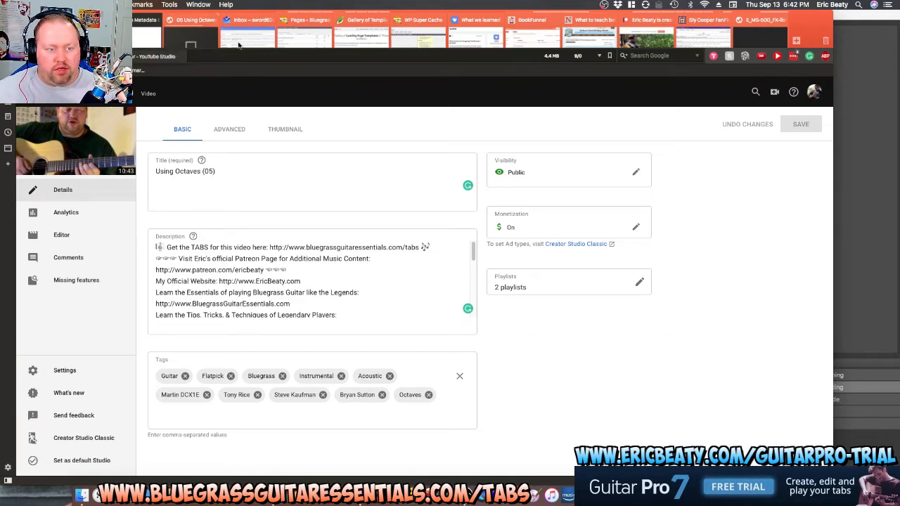
Open the Using Octaves video's watch page and pause its playback.
click(122, 148)
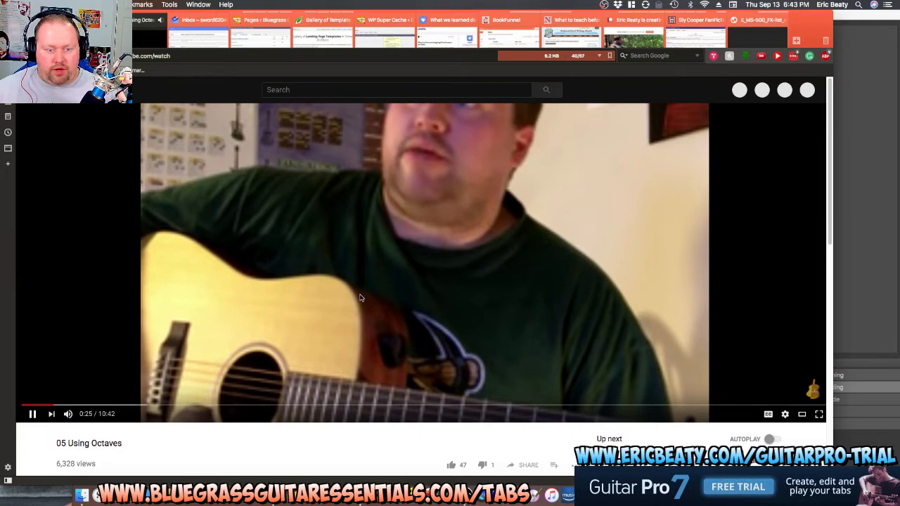
click(359, 298)
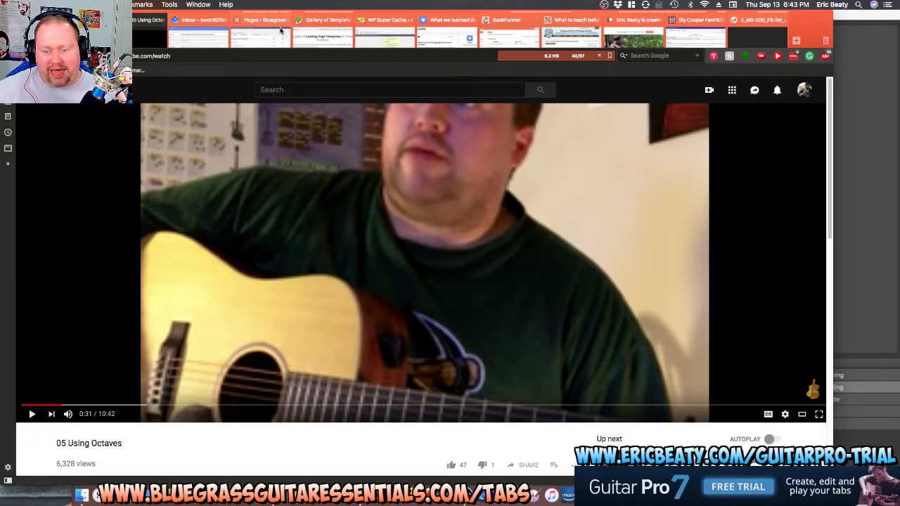
Open the live Bluegrass Guitar Tablature page and review it from the launch day giveaways and countdown down to the Three Easy Bluegrass Licks package.
click(282, 29)
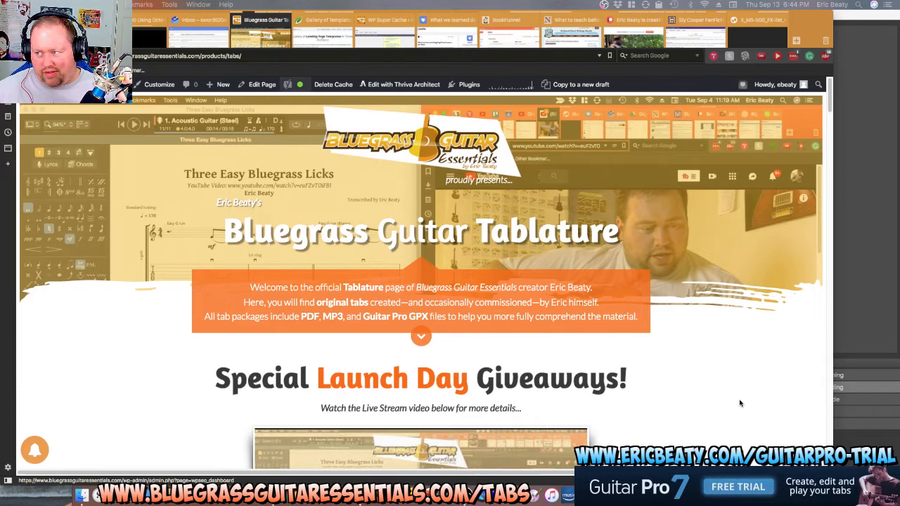
mouse_move(288, 84)
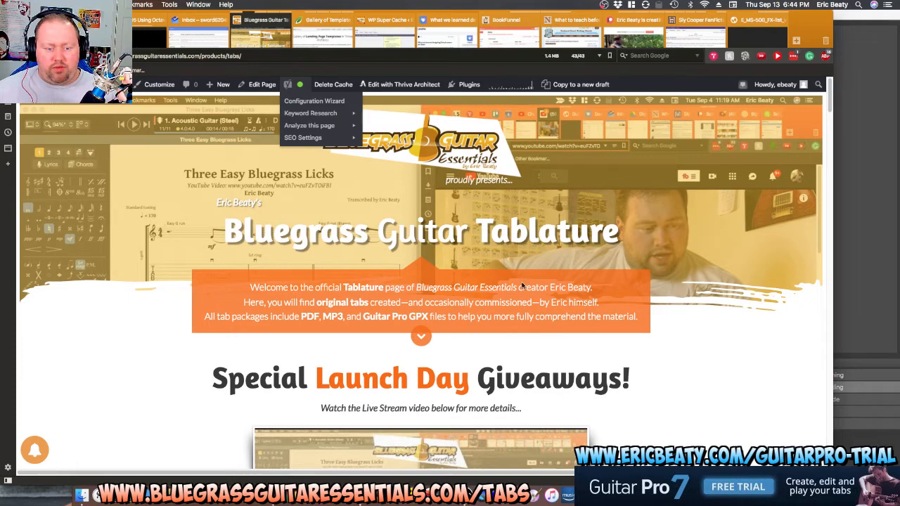
click(287, 84)
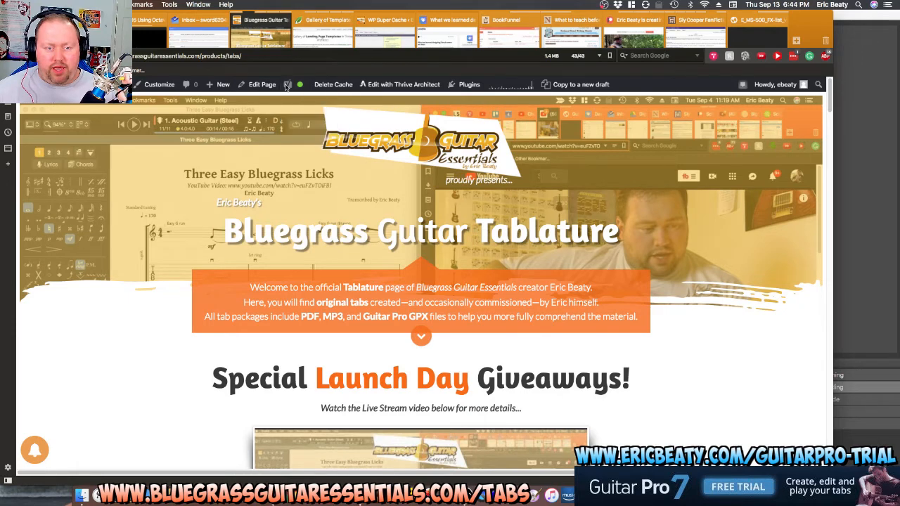
scroll(722, 332, down, 3)
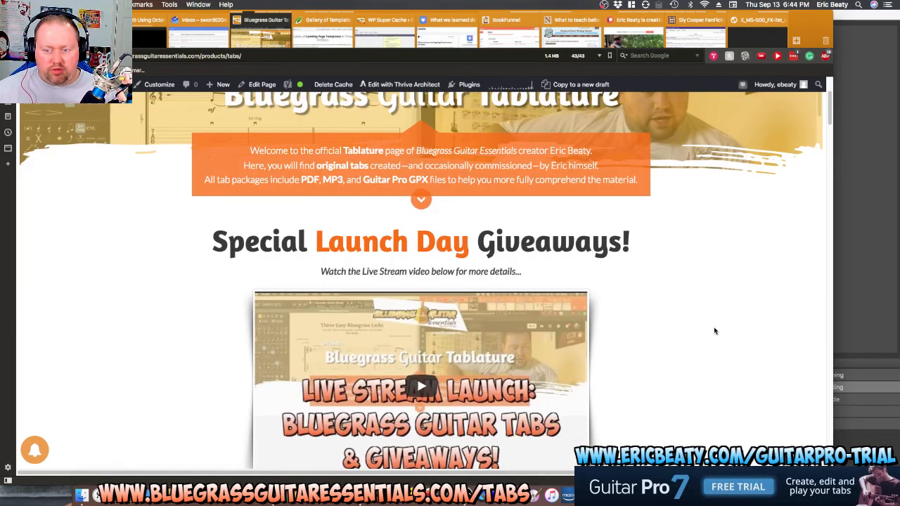
scroll(458, 374, down, 1)
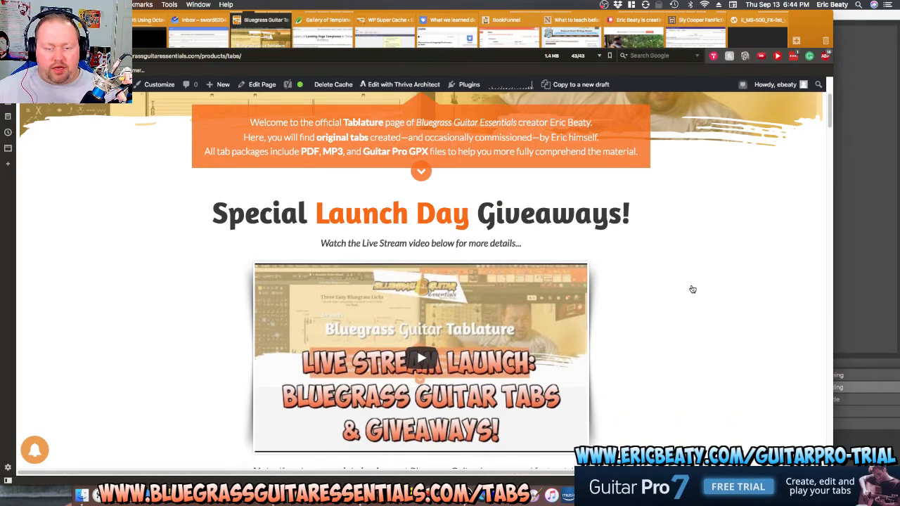
scroll(692, 289, down, 1)
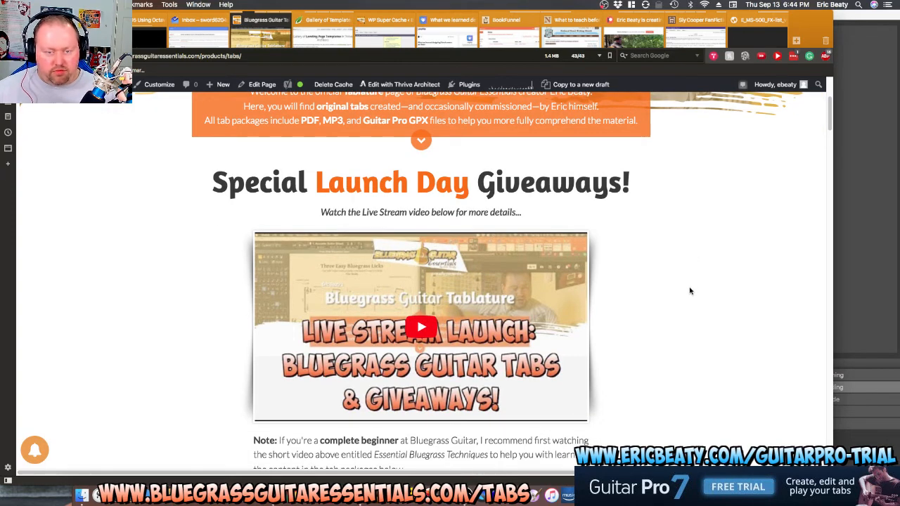
scroll(690, 290, down, 4)
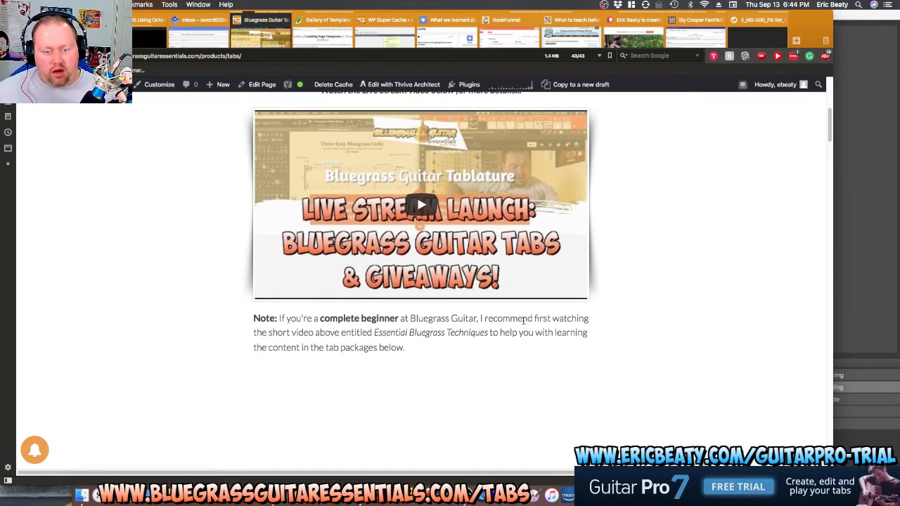
scroll(409, 336, down, 3)
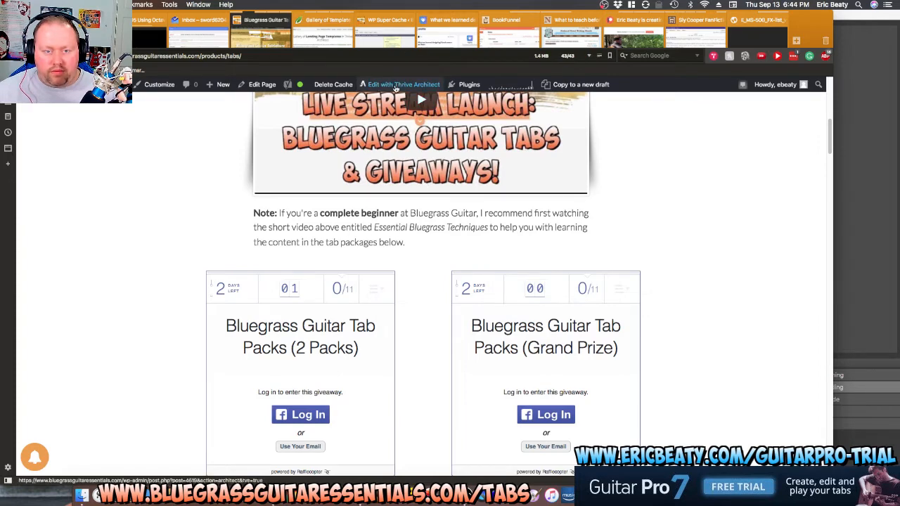
scroll(171, 282, down, 1)
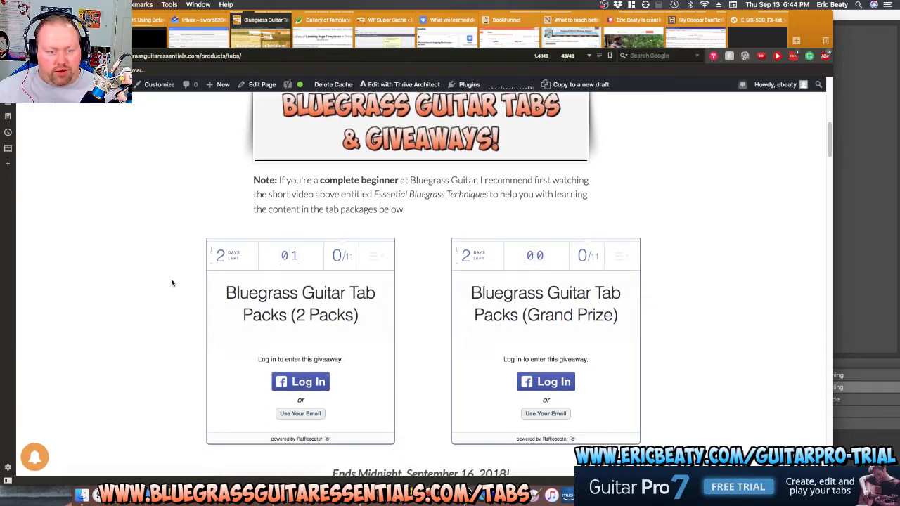
scroll(171, 282, down, 1)
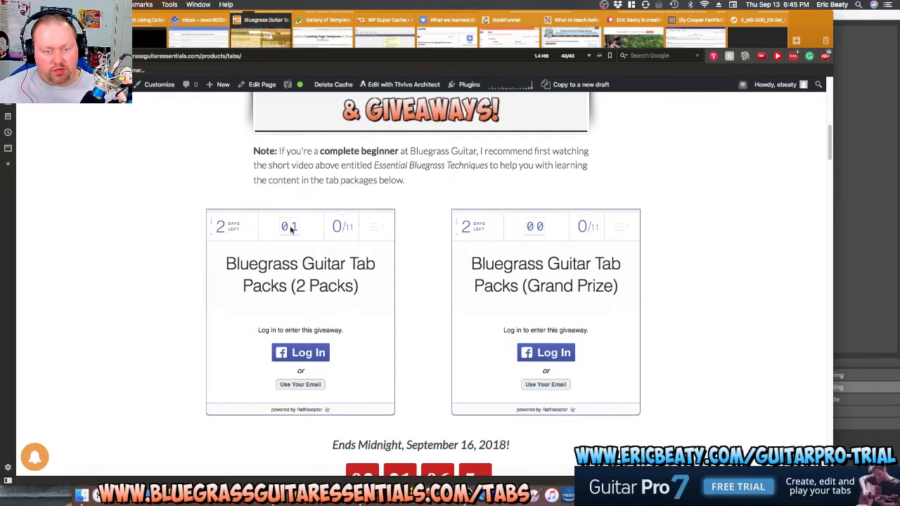
mouse_move(286, 231)
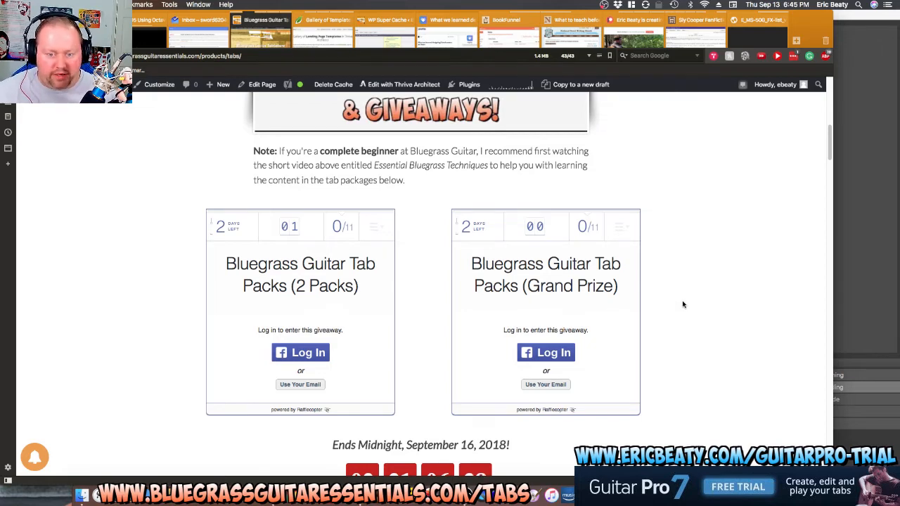
scroll(682, 304, down, 3)
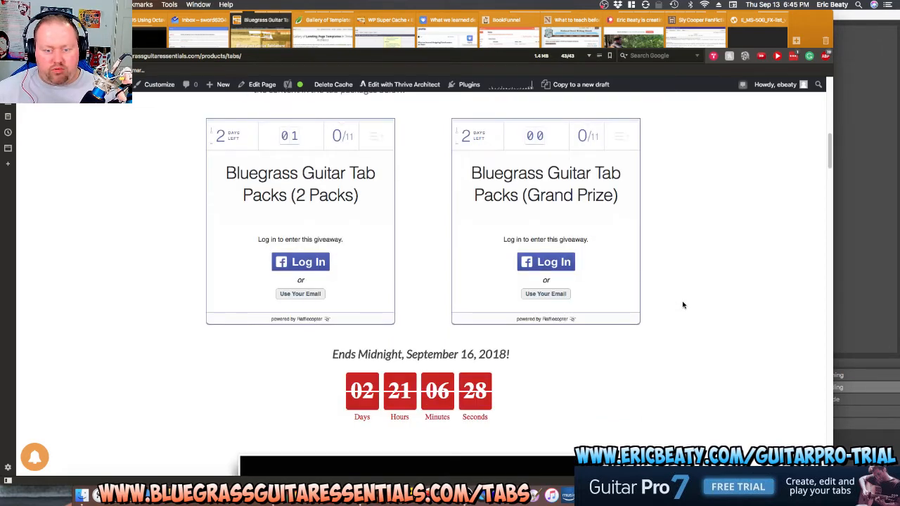
scroll(683, 305, down, 7)
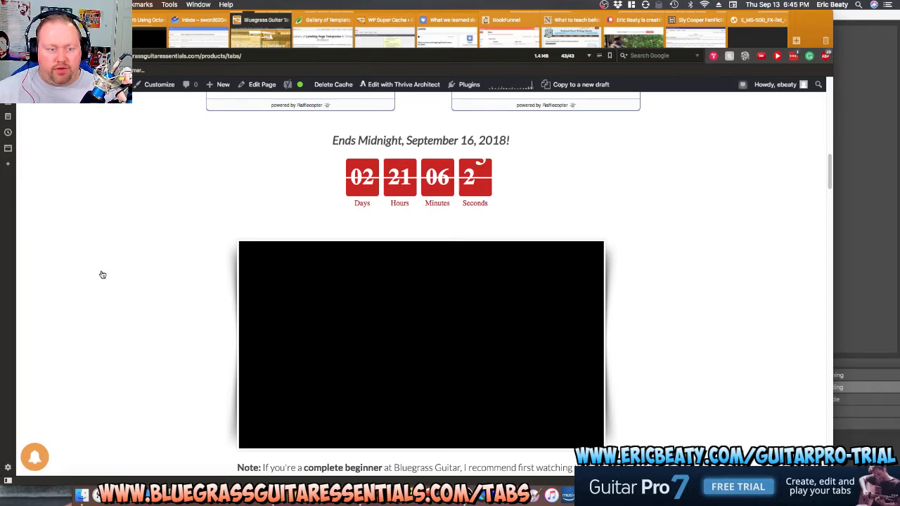
scroll(101, 274, down, 1)
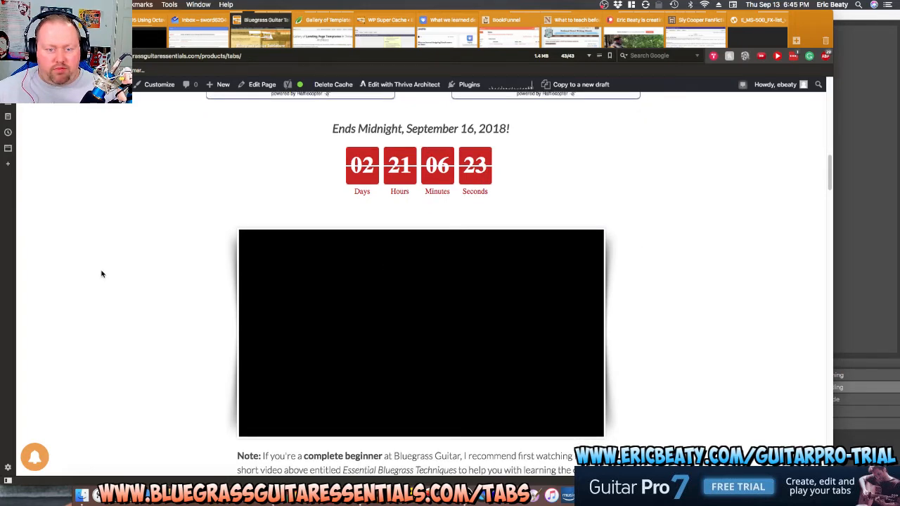
scroll(359, 325, down, 5)
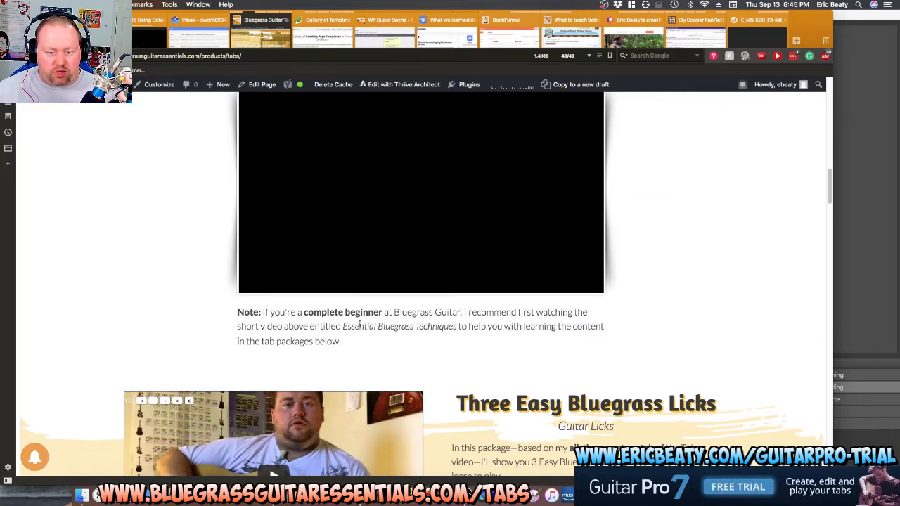
Review the tab packages on the tabs page from Three Easy Bluegrass Licks through both G Run packs to the Bluesy Tony Rice Lick.
scroll(83, 318, down, 3)
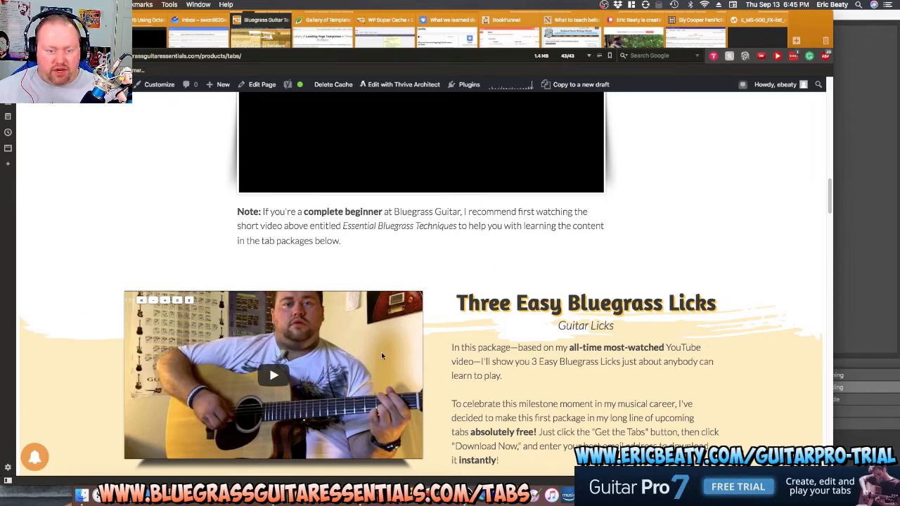
scroll(581, 381, down, 1)
scroll(567, 357, down, 1)
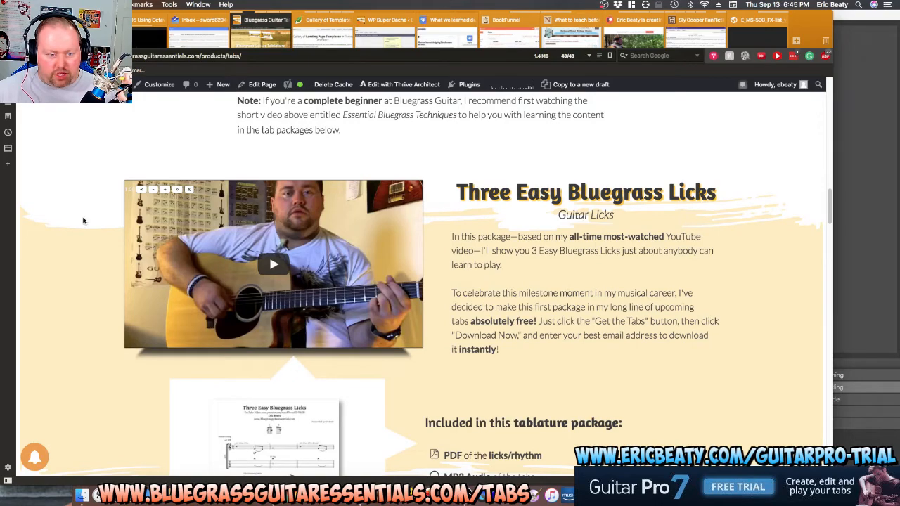
scroll(83, 221, down, 5)
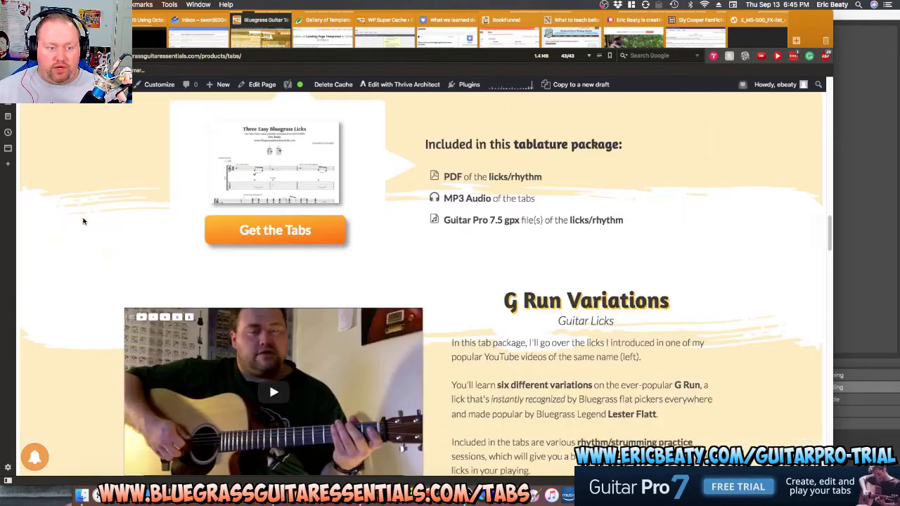
scroll(83, 220, down, 1)
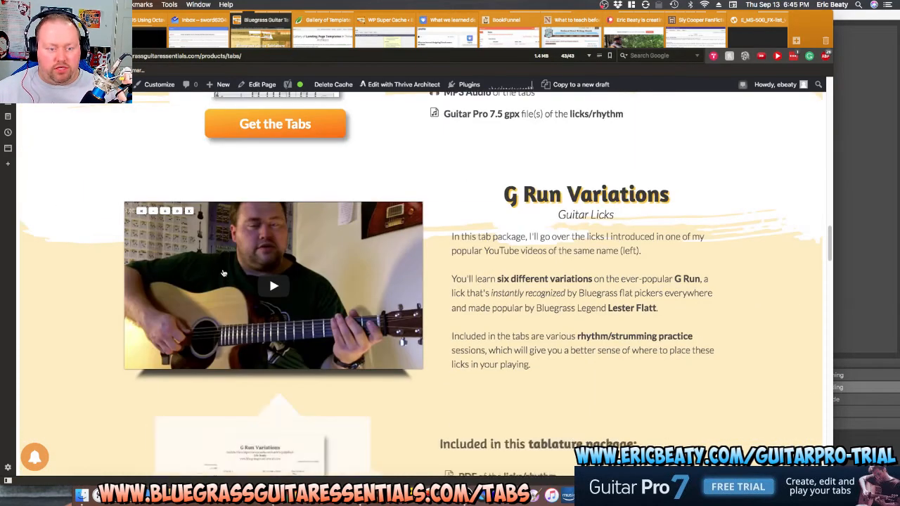
scroll(71, 242, down, 2)
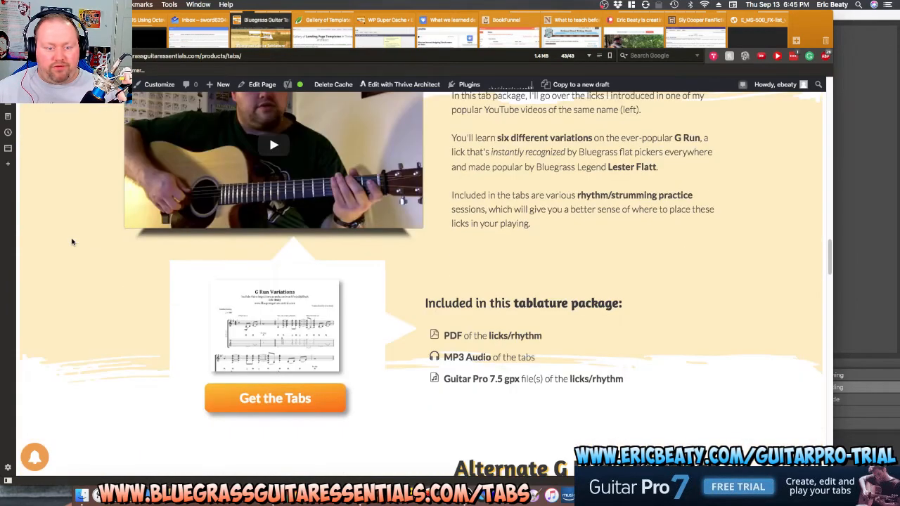
scroll(71, 241, down, 2)
scroll(71, 242, down, 2)
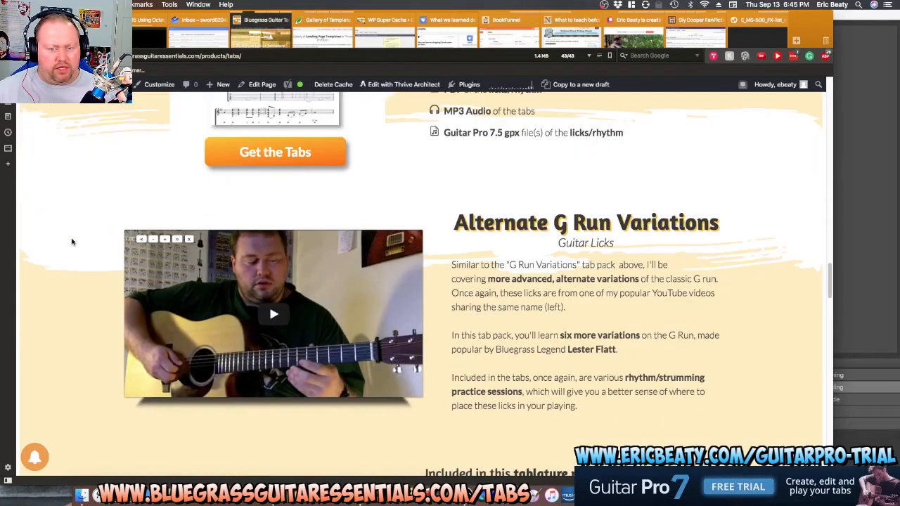
scroll(71, 242, down, 2)
scroll(71, 242, down, 4)
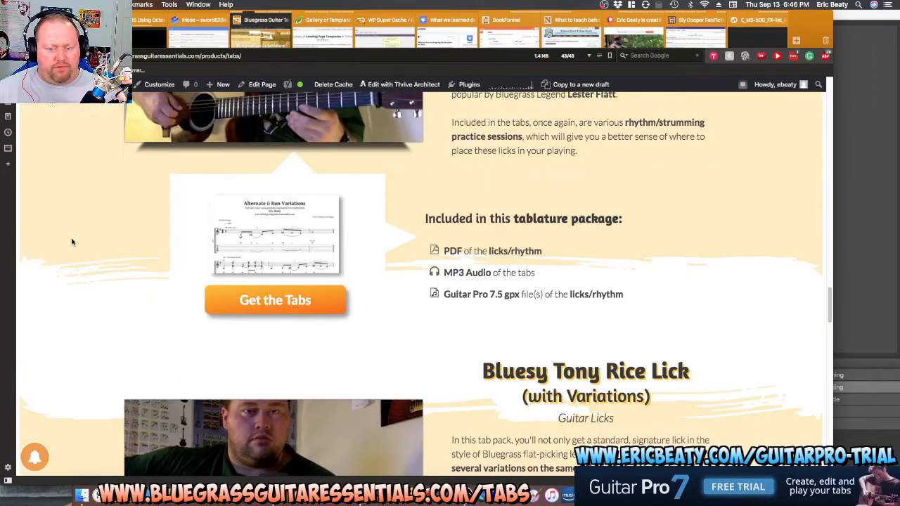
scroll(71, 242, down, 5)
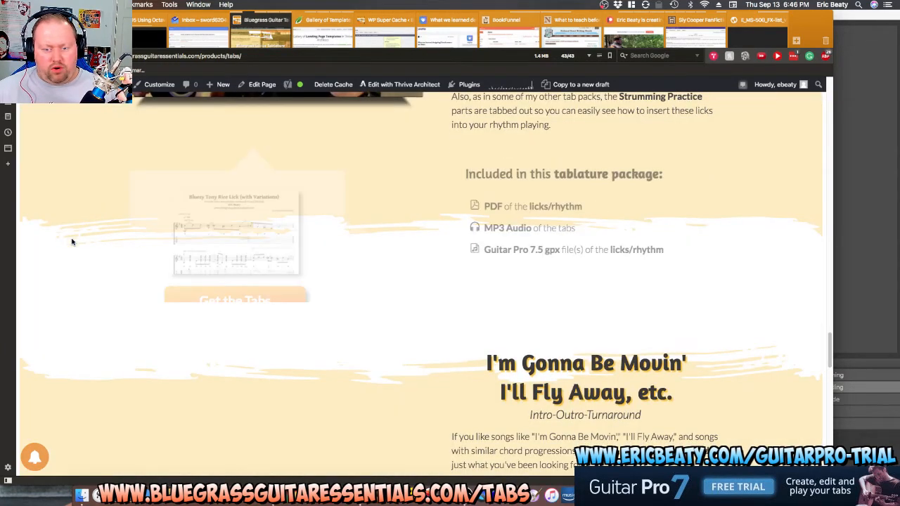
scroll(71, 241, up, 2)
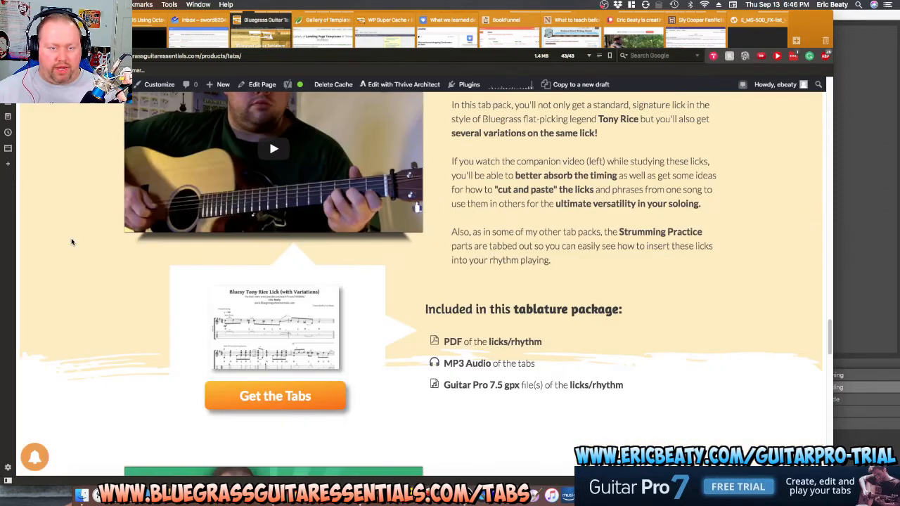
scroll(71, 242, up, 1)
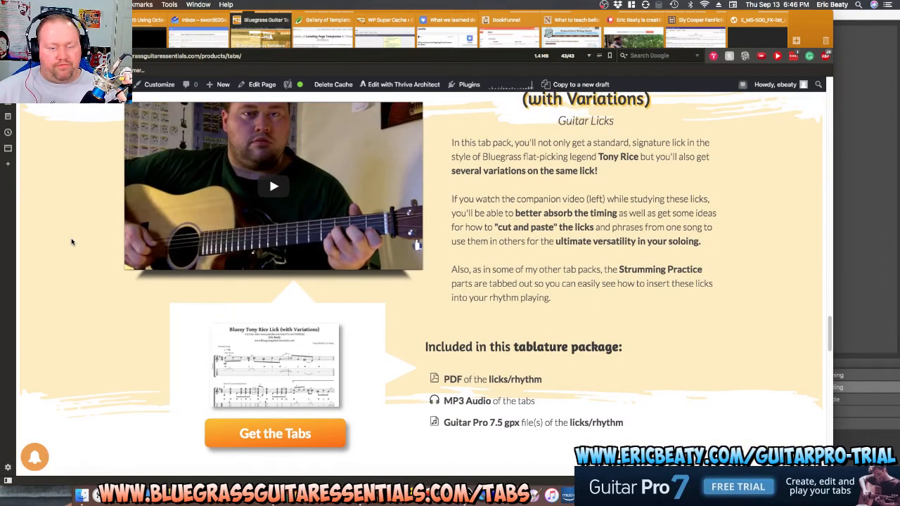
scroll(71, 241, up, 1)
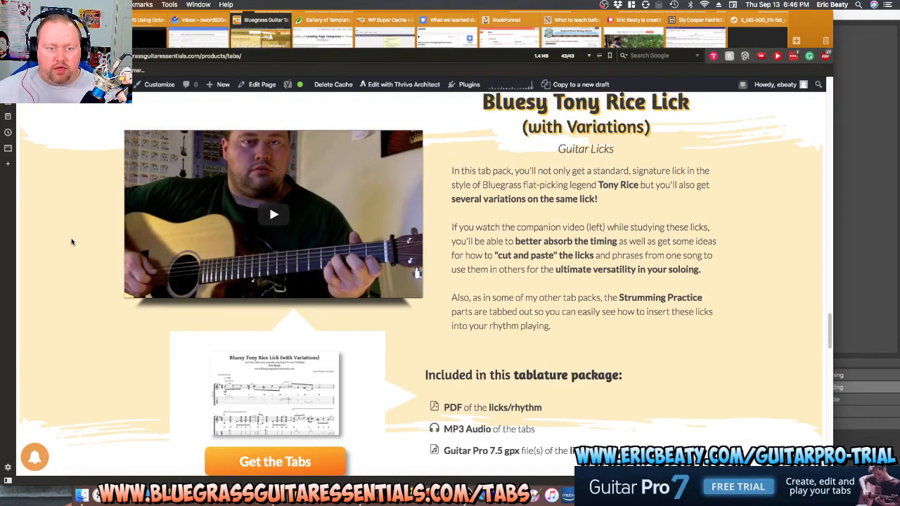
scroll(71, 242, up, 1)
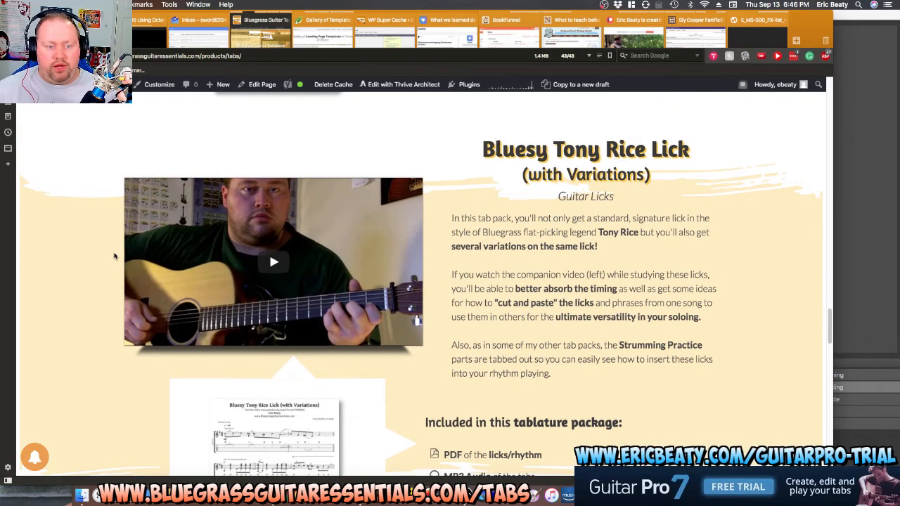
Look over the tabs page again between the complete-beginner note and the Bluesy Tony Rice Lick package, returning to the giveaways and countdown.
scroll(114, 256, down, 8)
scroll(114, 256, up, 3)
scroll(114, 256, up, 8)
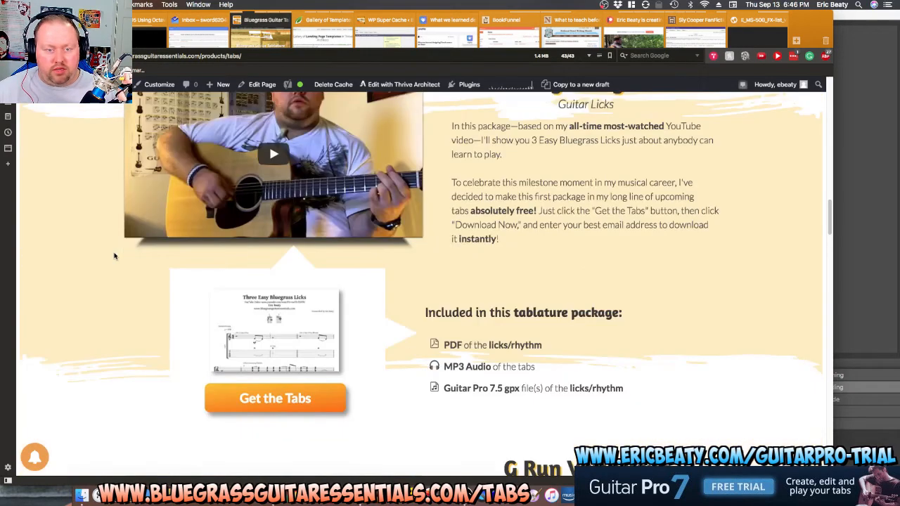
scroll(114, 256, up, 3)
scroll(115, 256, up, 4)
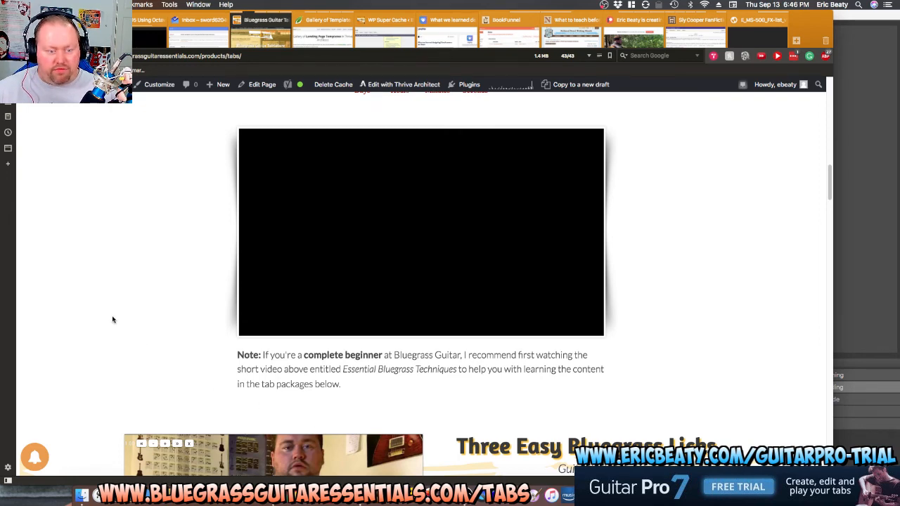
scroll(112, 319, down, 3)
scroll(110, 310, down, 2)
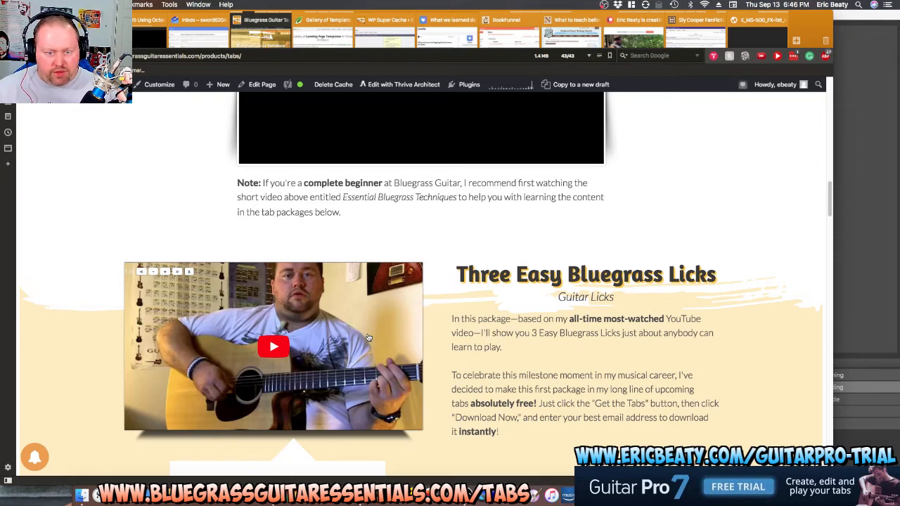
scroll(92, 276, down, 3)
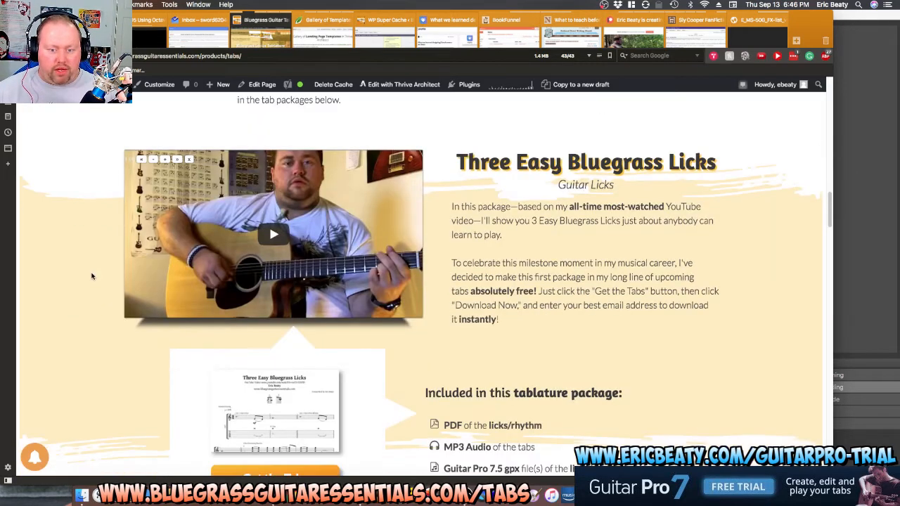
scroll(91, 277, down, 10)
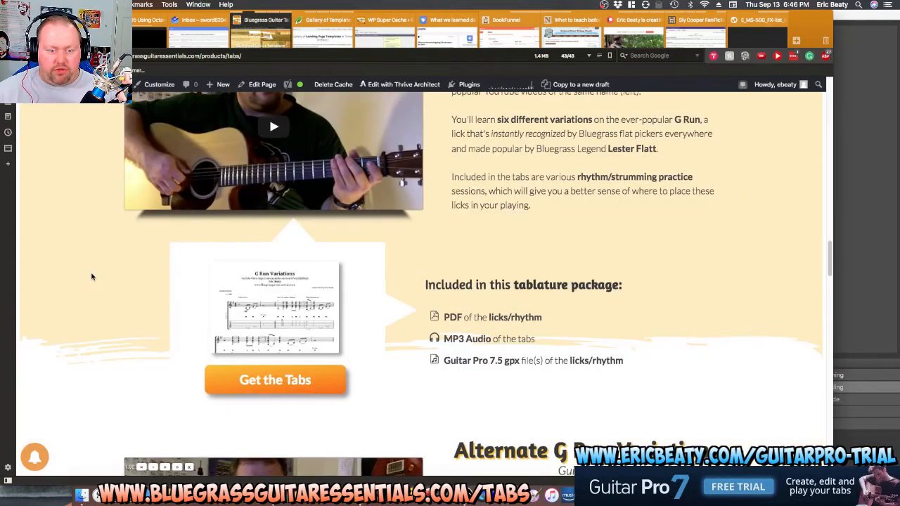
scroll(91, 276, down, 12)
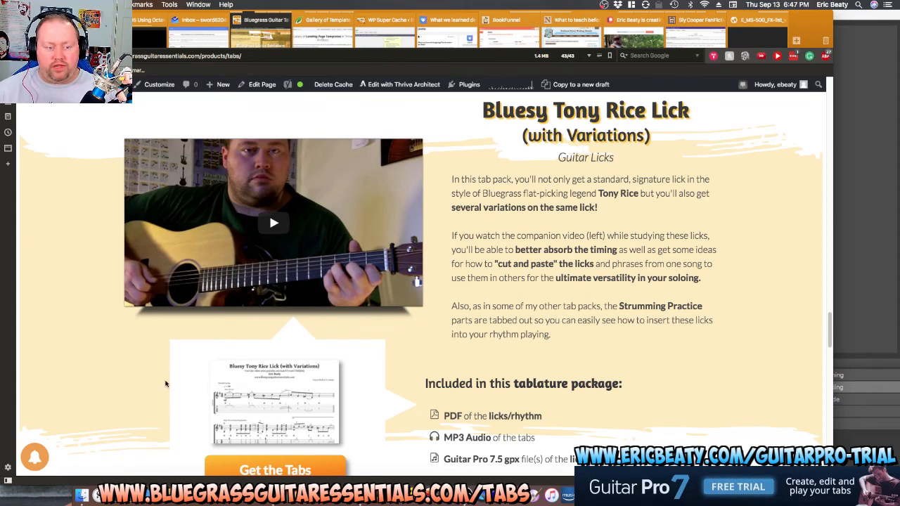
scroll(88, 361, down, 2)
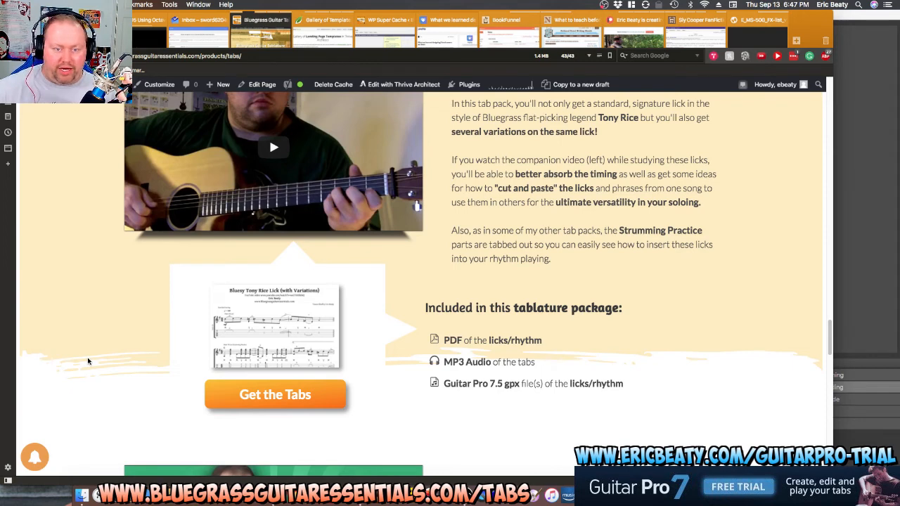
scroll(243, 343, up, 1)
scroll(243, 344, down, 7)
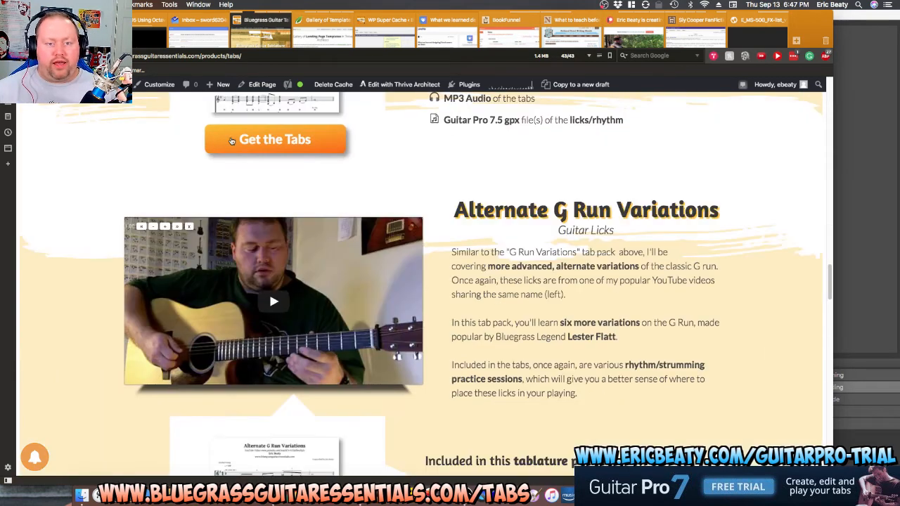
scroll(351, 191, up, 8)
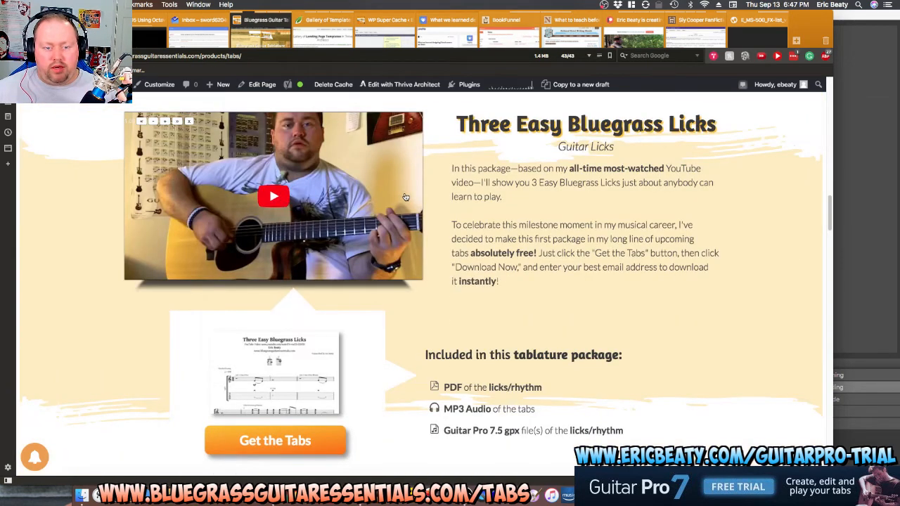
scroll(405, 197, up, 15)
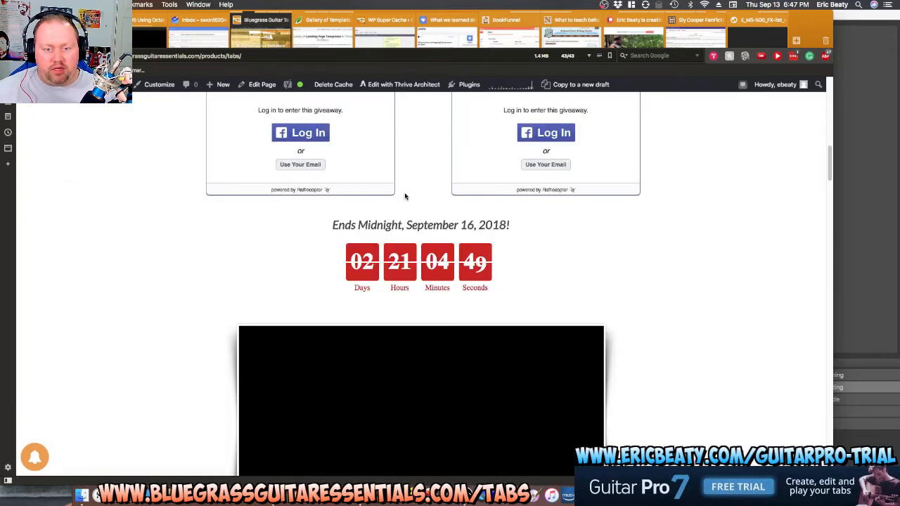
scroll(406, 197, down, 6)
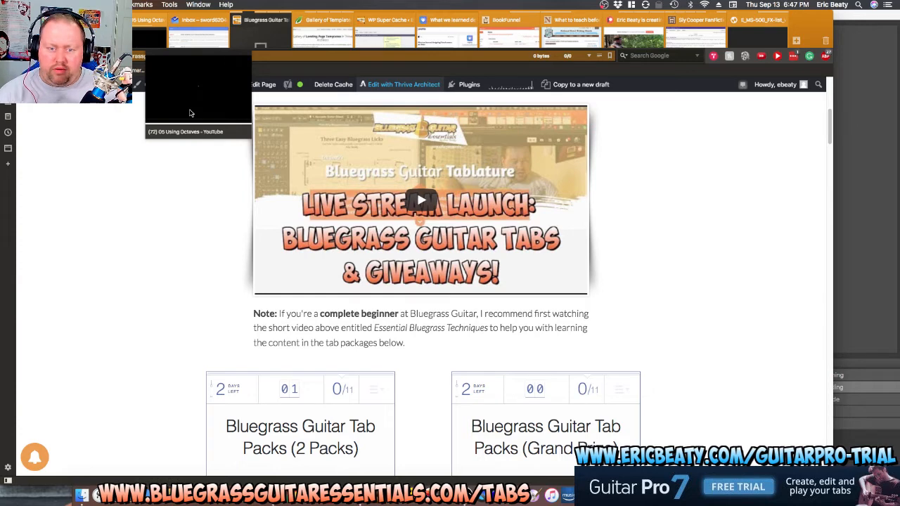
Switch to the Using Octaves watch page and fit its browser window to the right half of the screen, beside the Guitar Pro template.
click(189, 113)
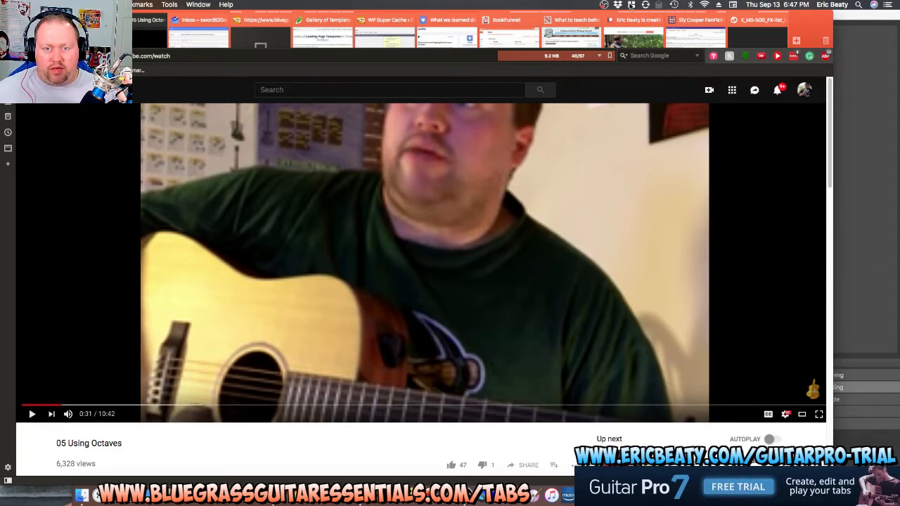
click(632, 5)
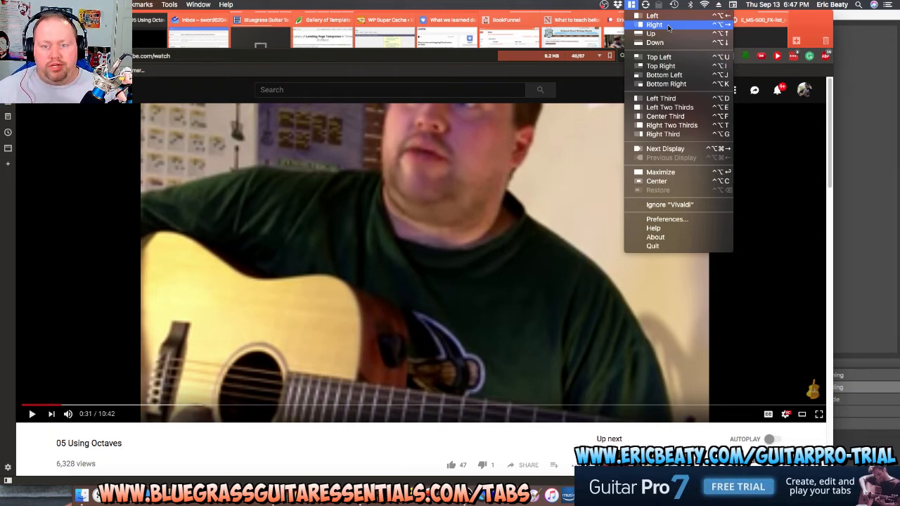
key(Escape)
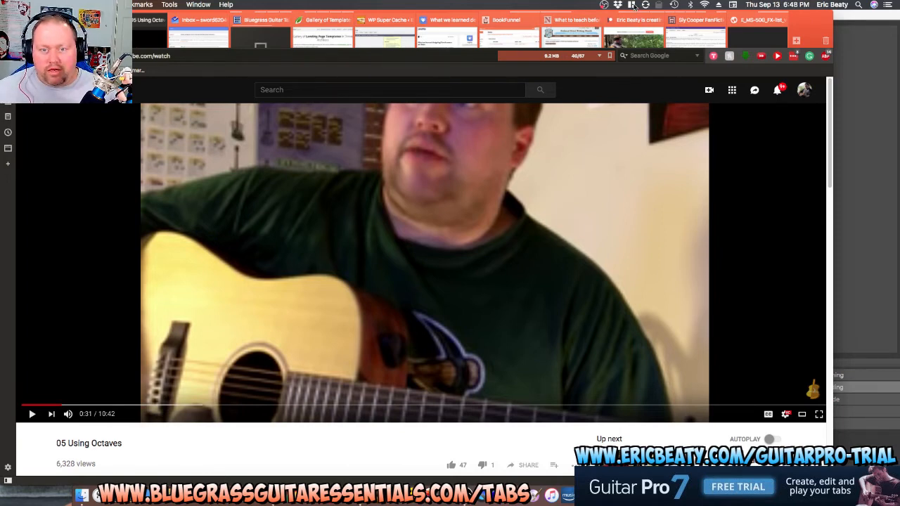
key(ctrl+alt+Right)
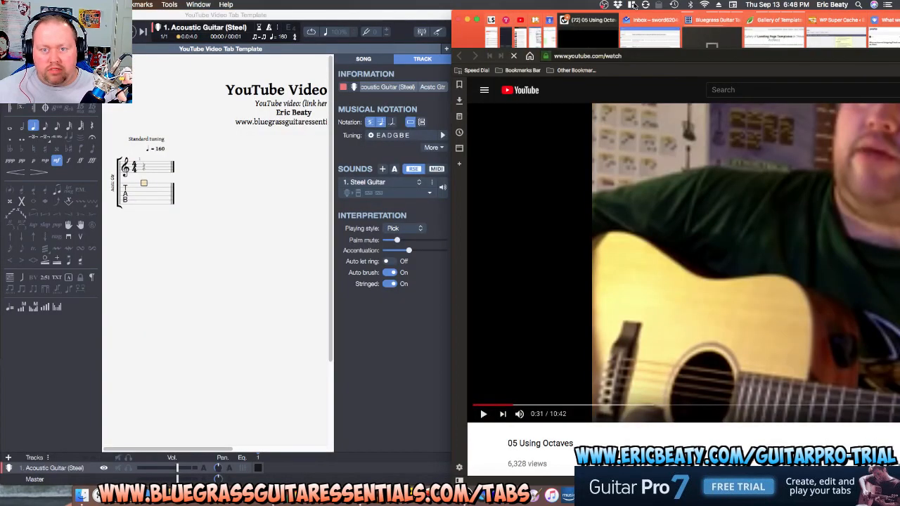
key(ctrl+alt+Right)
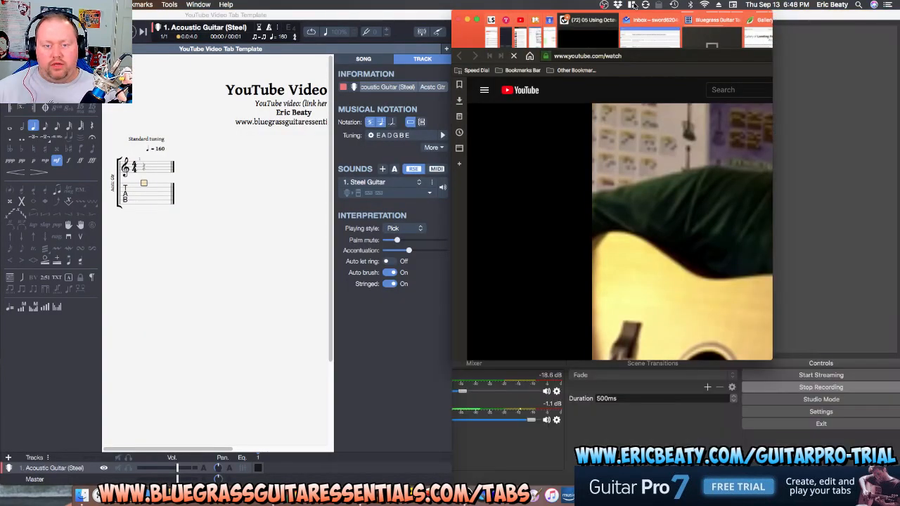
key(ctrl+alt+Right)
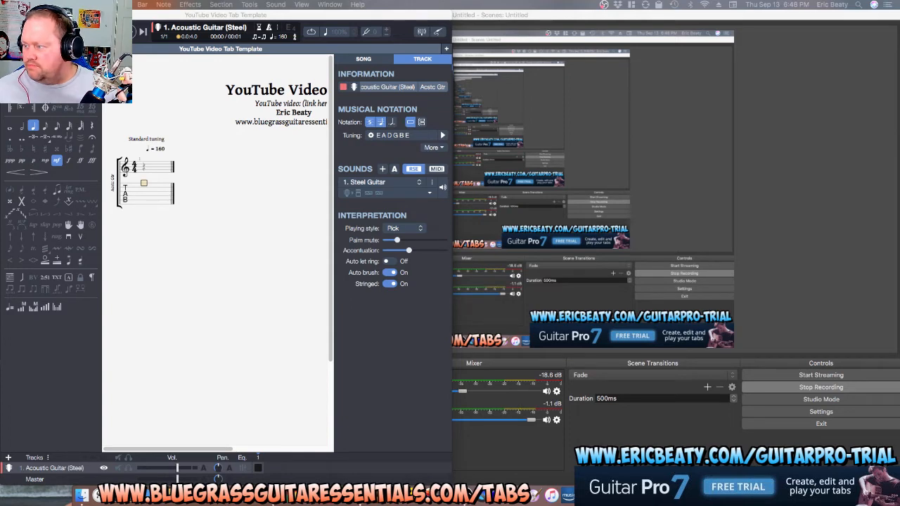
key(super+n)
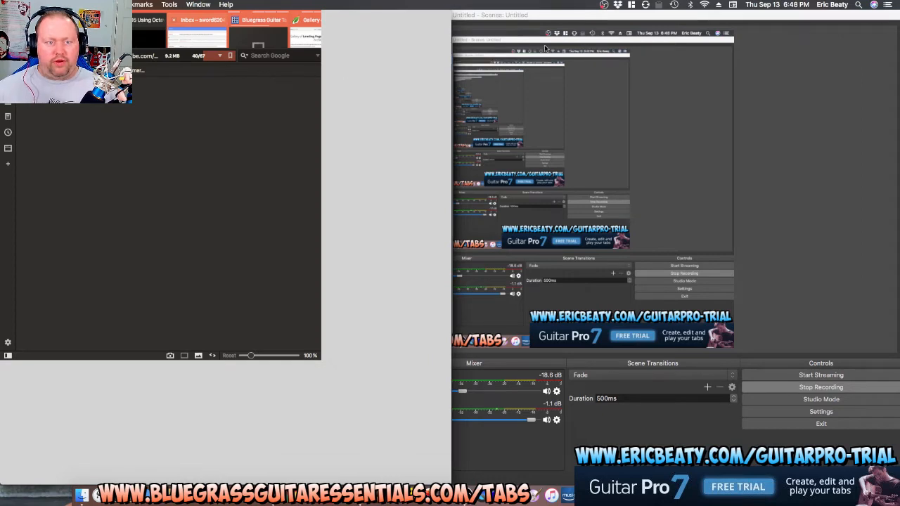
click(631, 5)
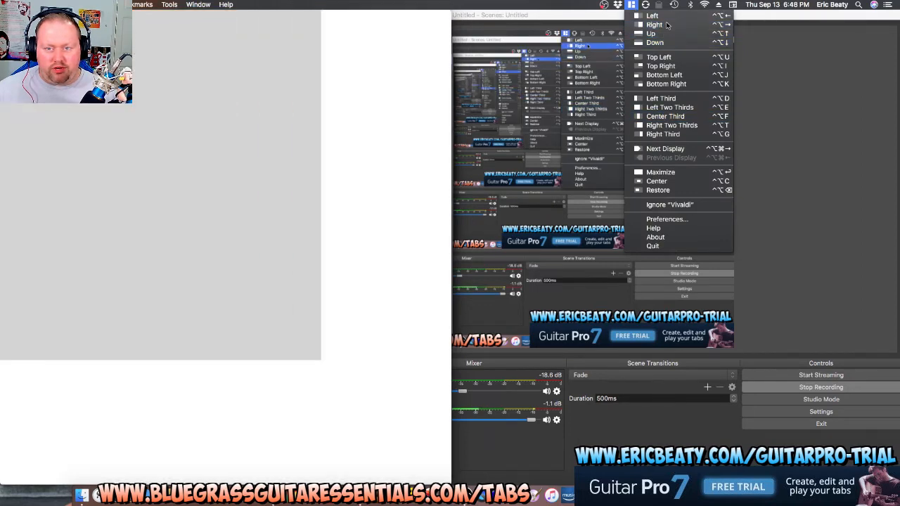
click(654, 15)
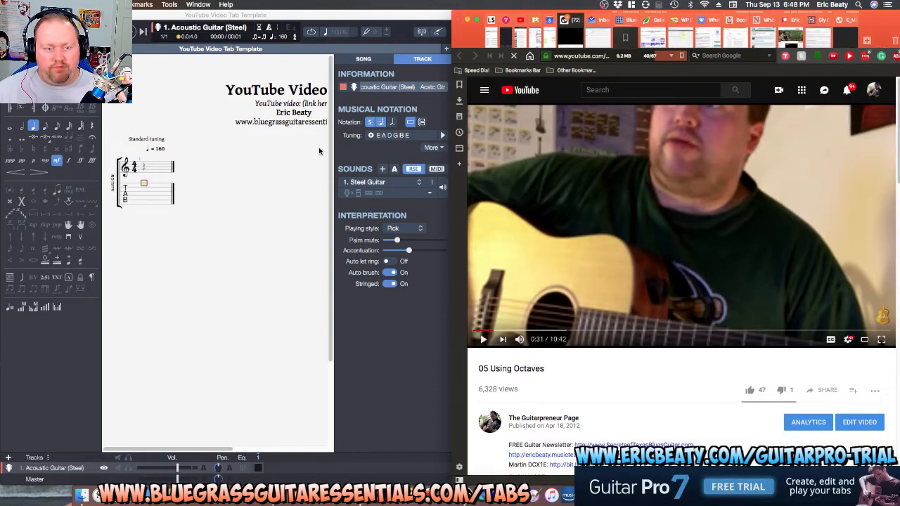
Copy the Using Octaves video's web address and set the song title in Guitar Pro to Using Octaves.
click(580, 56)
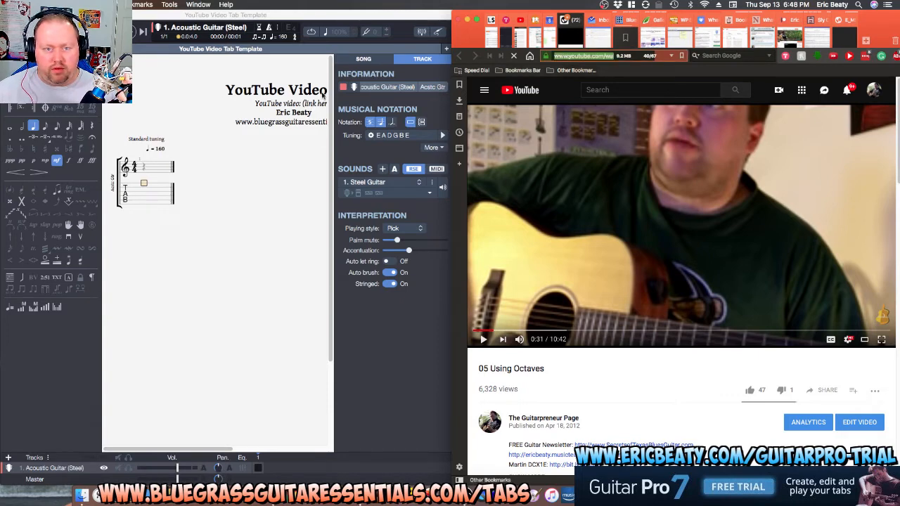
click(372, 62)
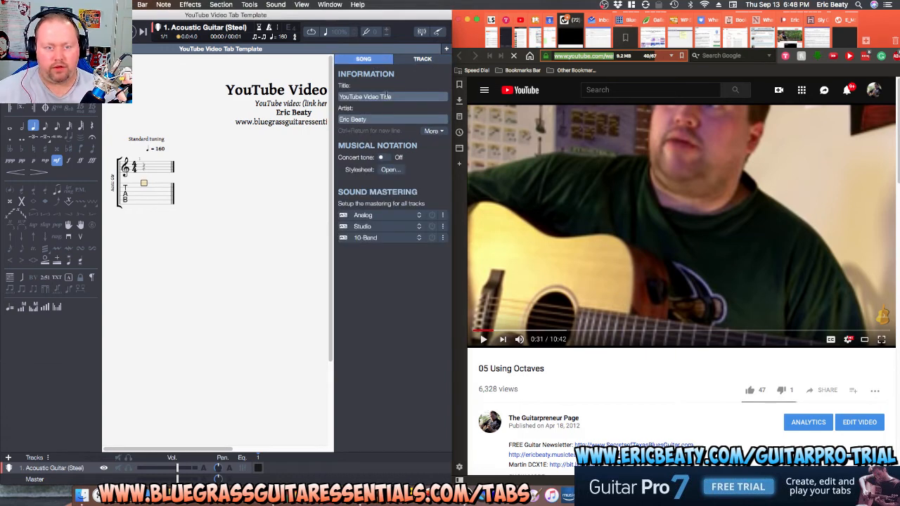
drag(390, 96, 357, 96)
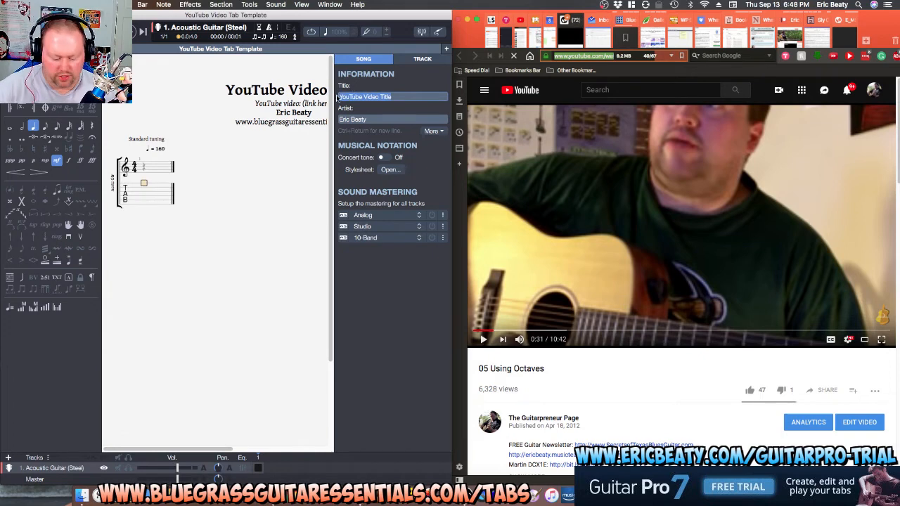
text(Using Octaves)
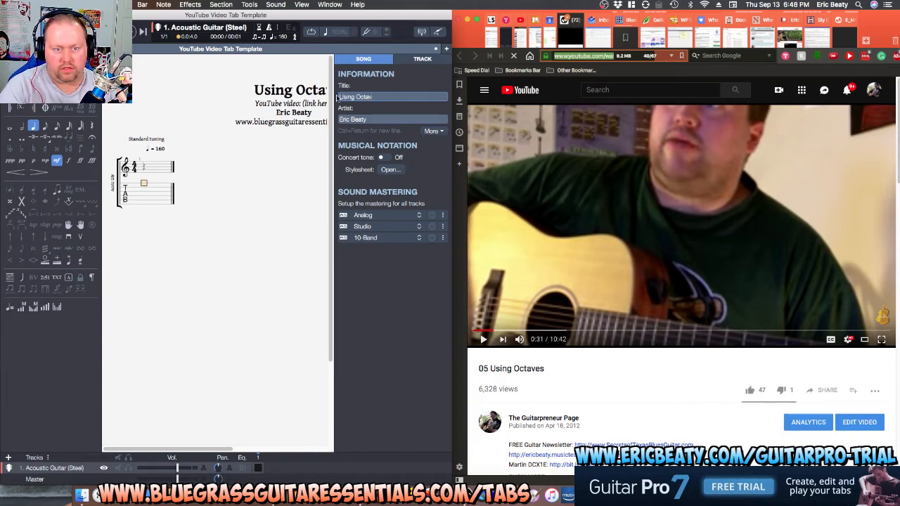
click(436, 132)
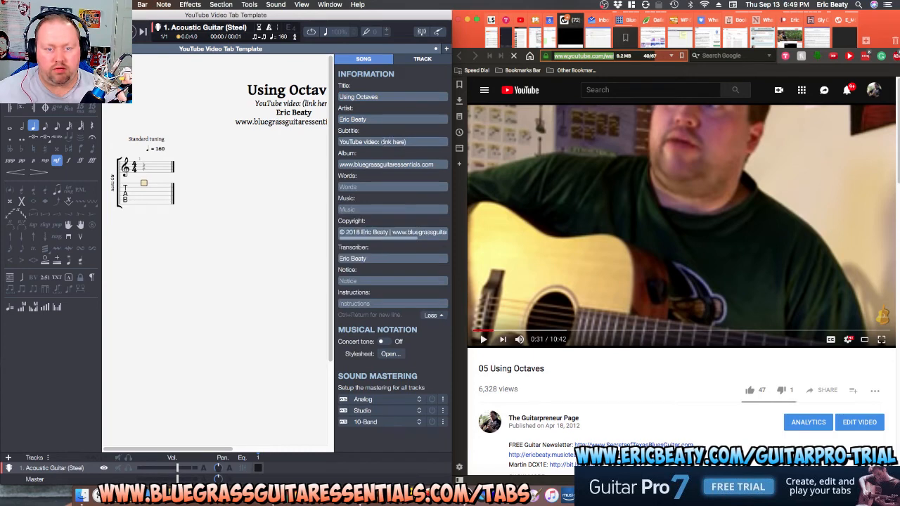
click(381, 142)
drag(381, 142, 422, 142)
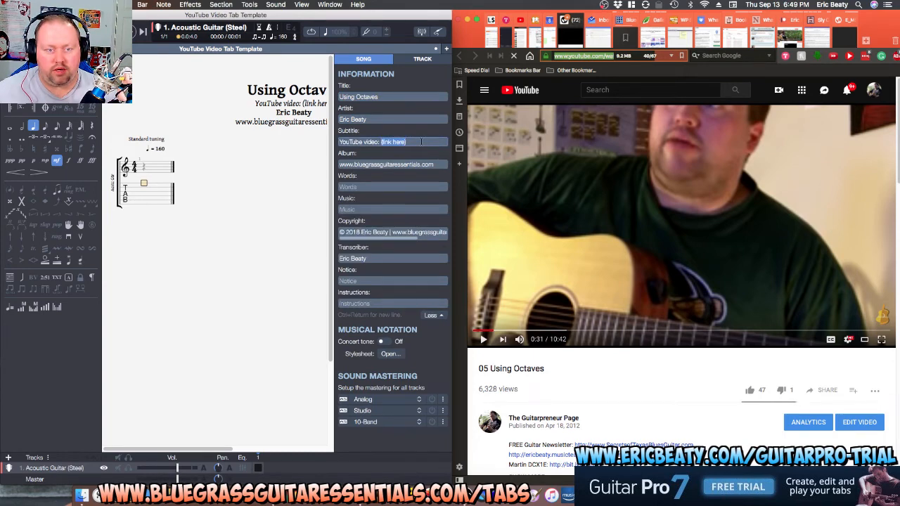
text(https://www.youtube.com/watch?v=pmoliCYfKzM)
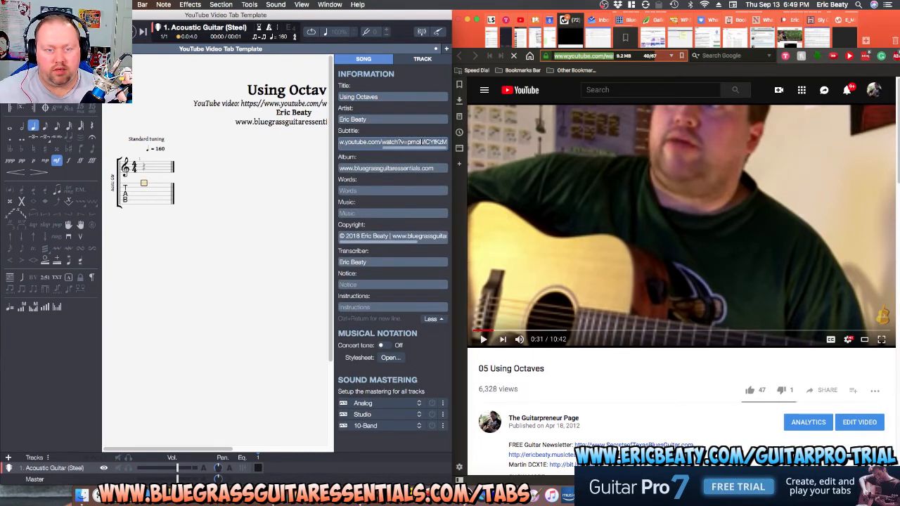
drag(376, 142, 349, 142)
click(373, 142)
key(BackSpace)
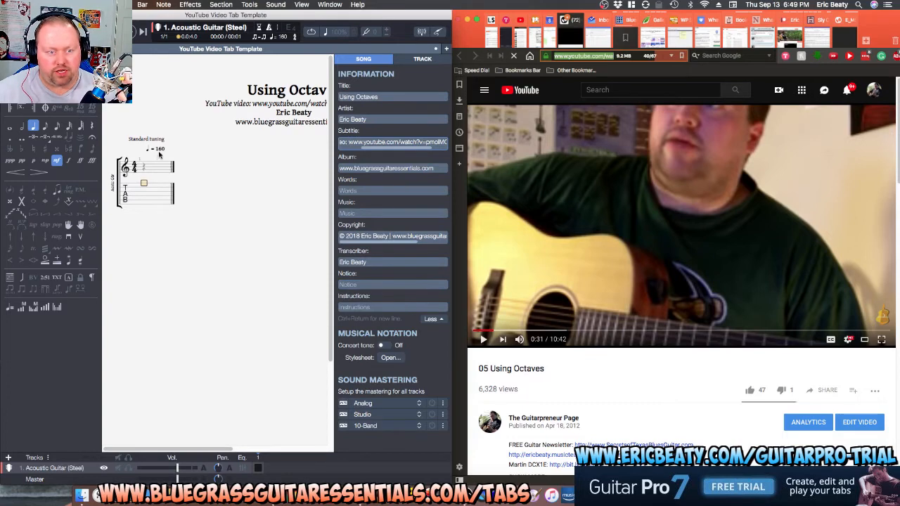
Hide the song and track inspector and place the tab cursor on the fifth string at the first beat.
click(431, 59)
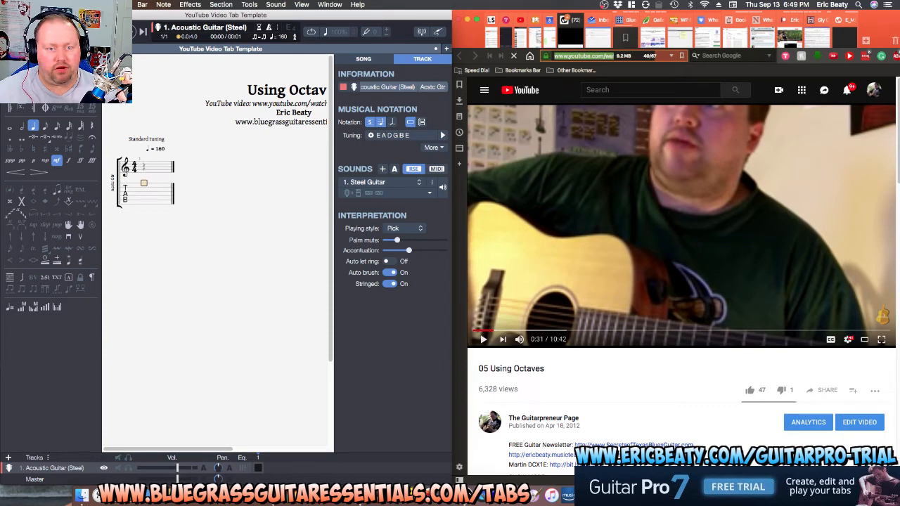
key(super+i)
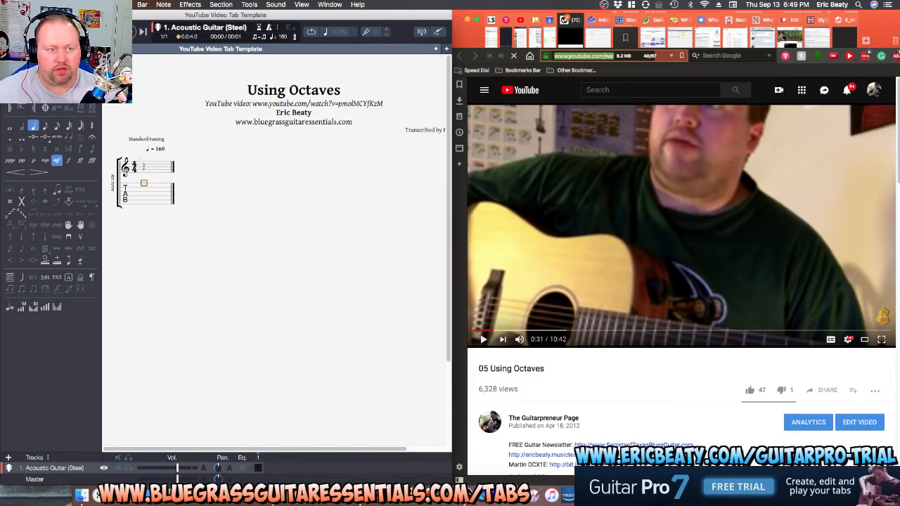
click(145, 201)
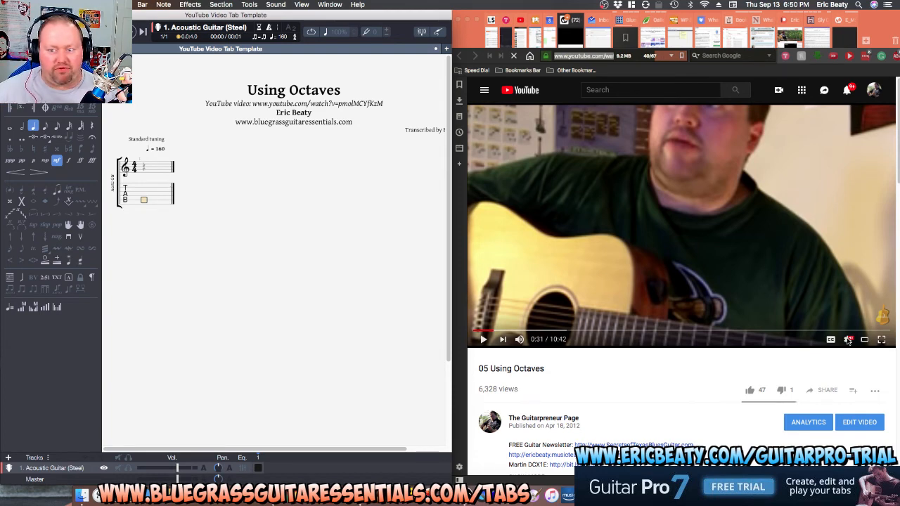
Look through the playback speed options of the Using Octaves video and close them without choosing a speed.
click(848, 340)
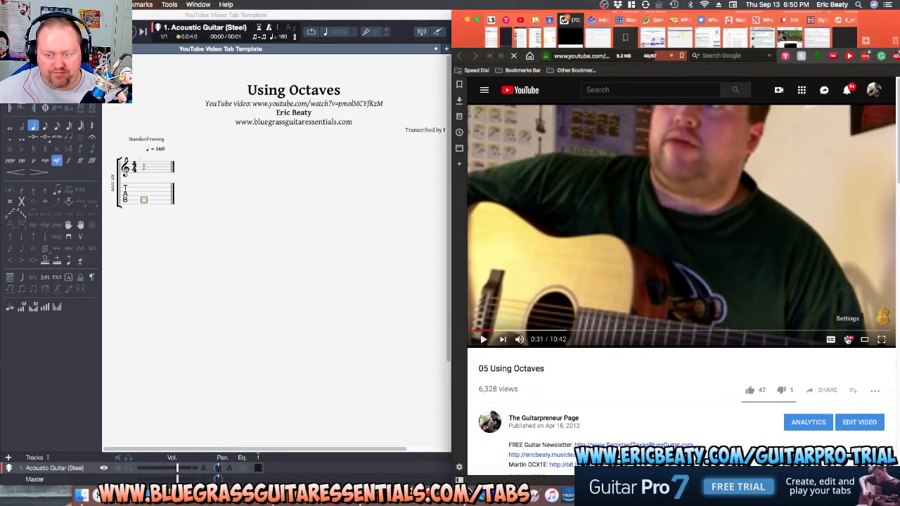
click(849, 340)
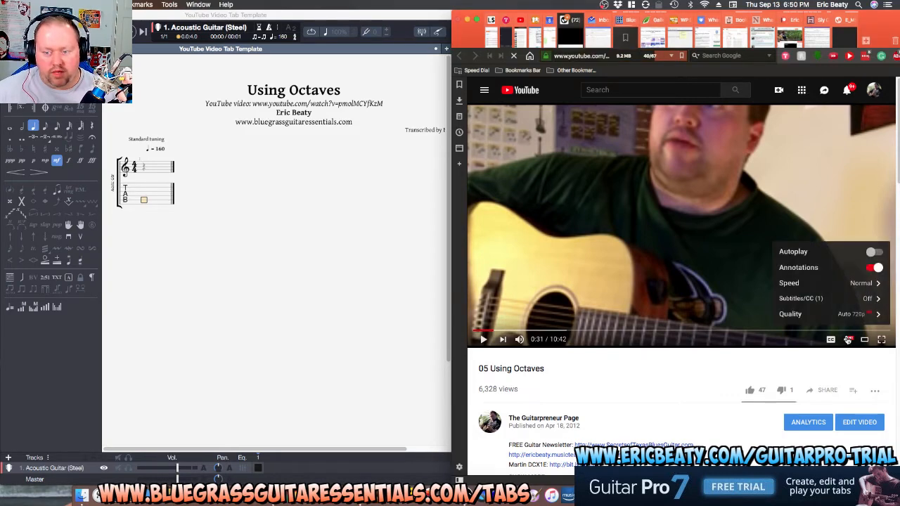
click(849, 283)
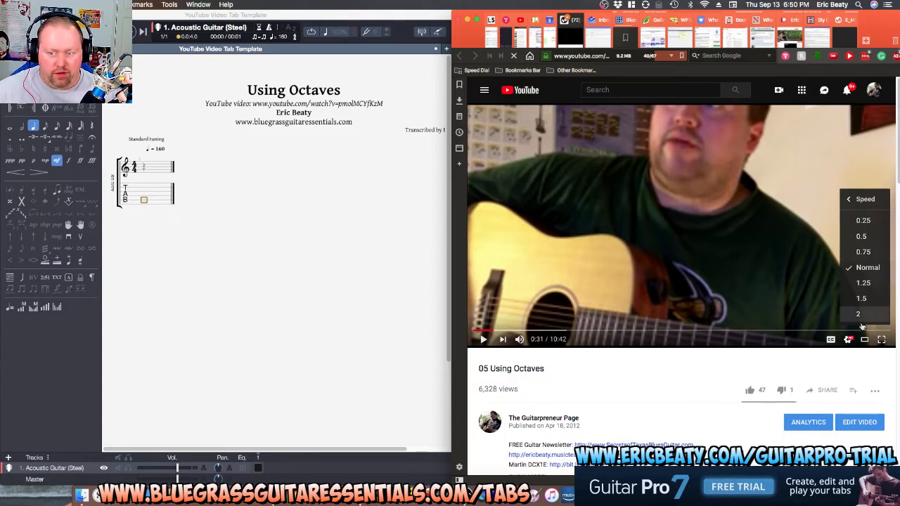
click(756, 365)
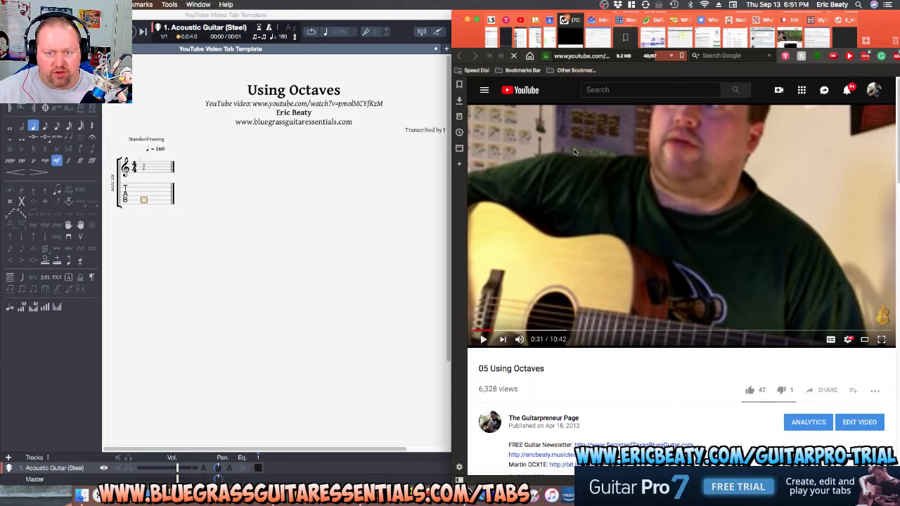
Play the video briefly from 0:31, pause it at 0:43 and reload the watch page.
click(533, 309)
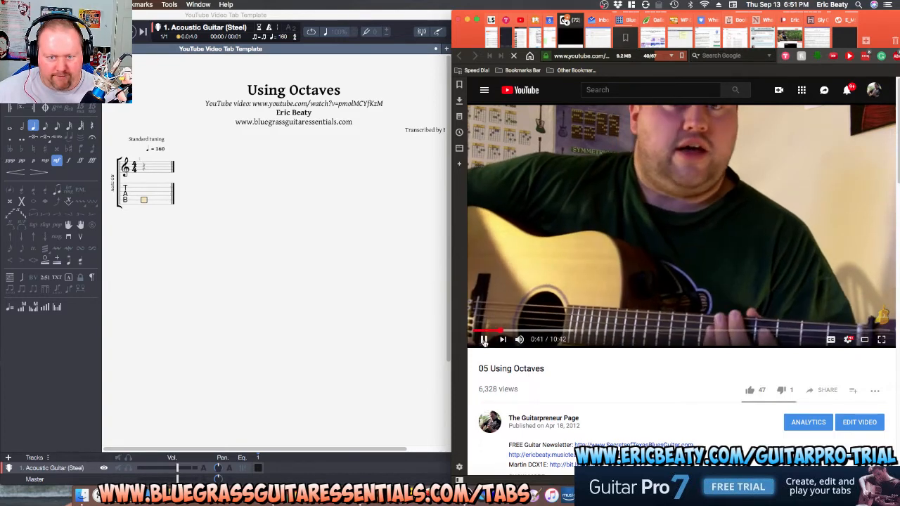
click(641, 192)
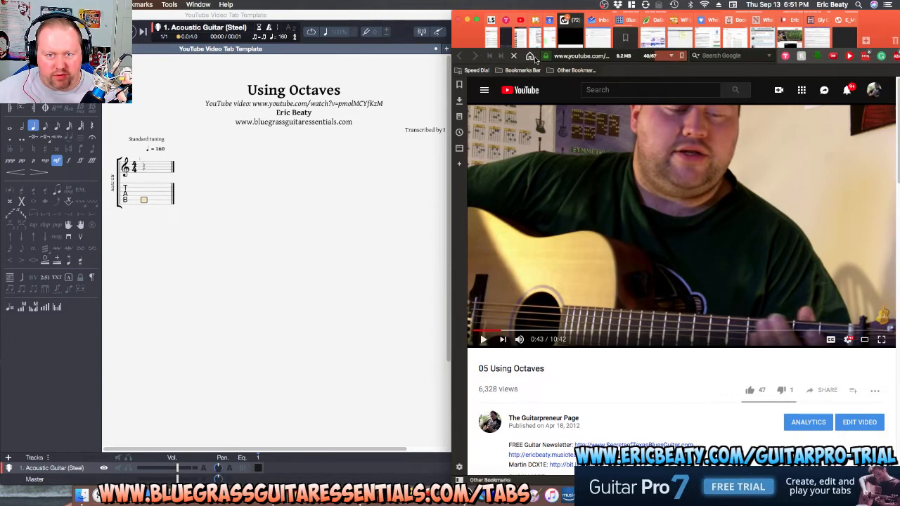
click(600, 55)
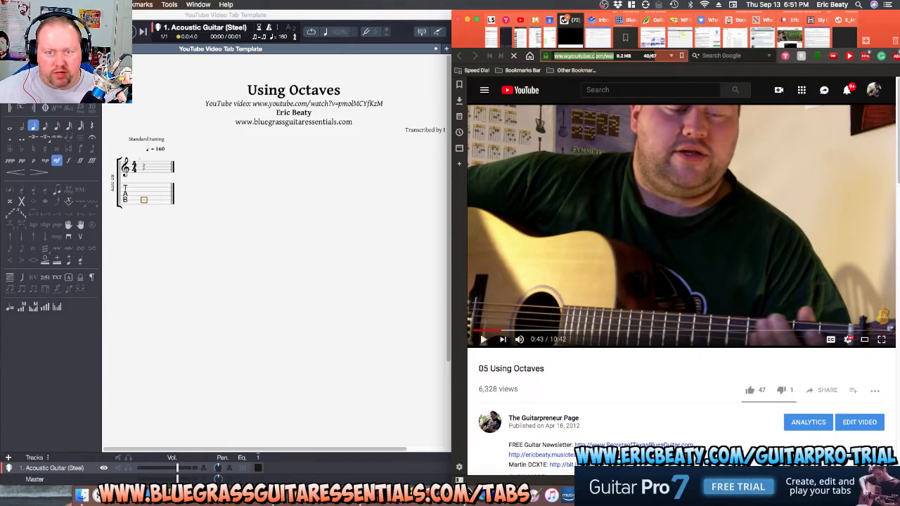
key(Return)
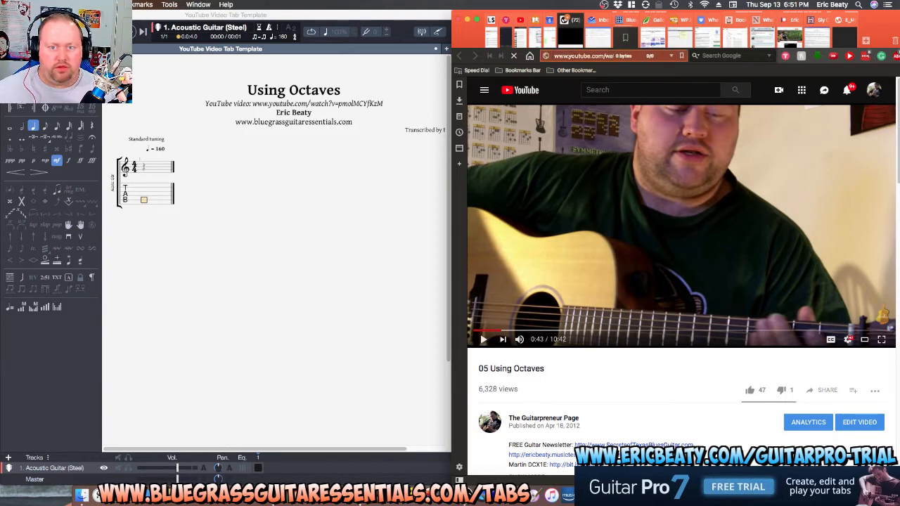
Save the Guitar Pro score as a new file named Using Octaves and pause the reloaded video at 0:21.
click(345, 229)
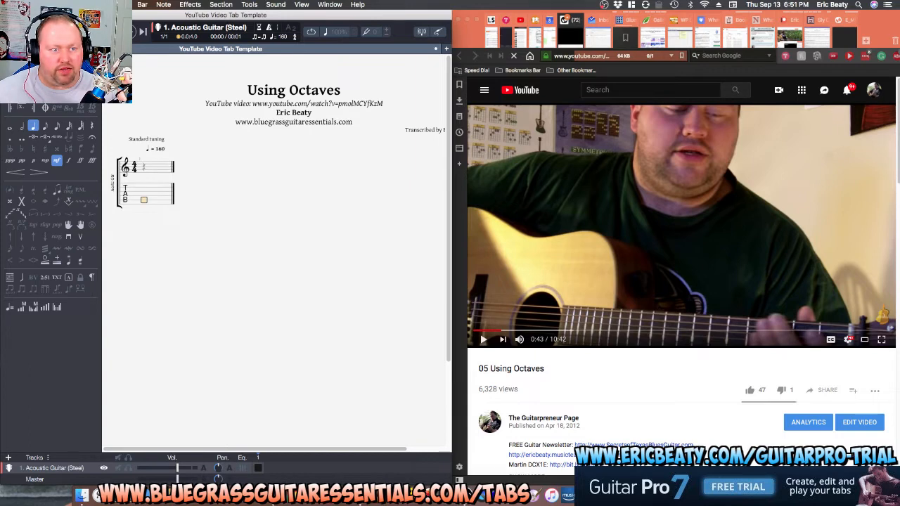
click(83, 5)
click(97, 102)
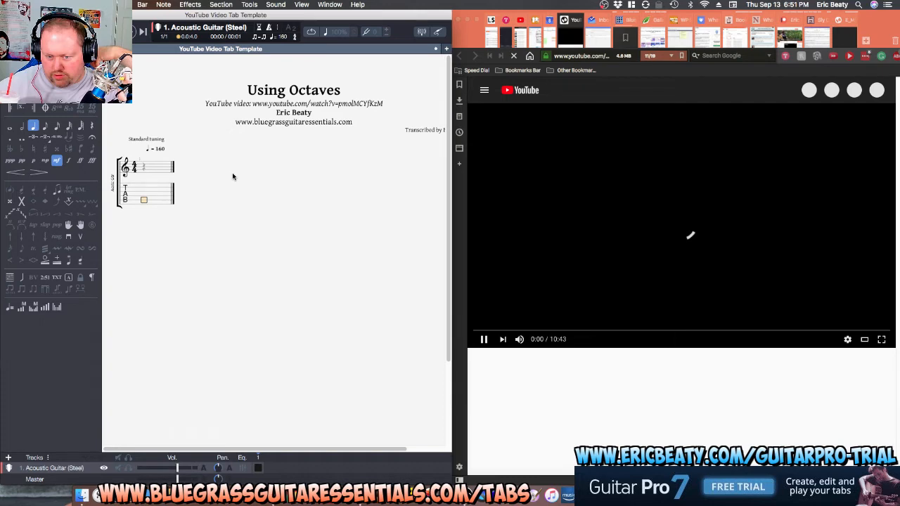
key(super+s)
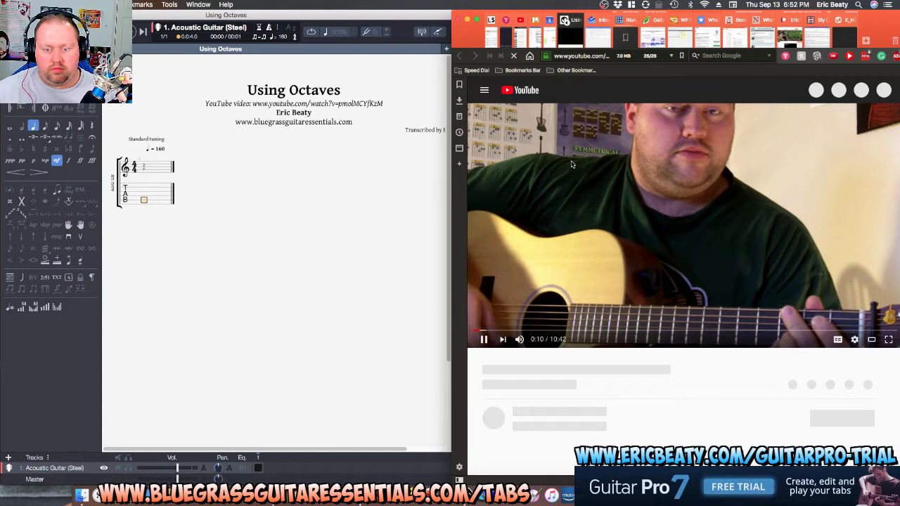
click(506, 131)
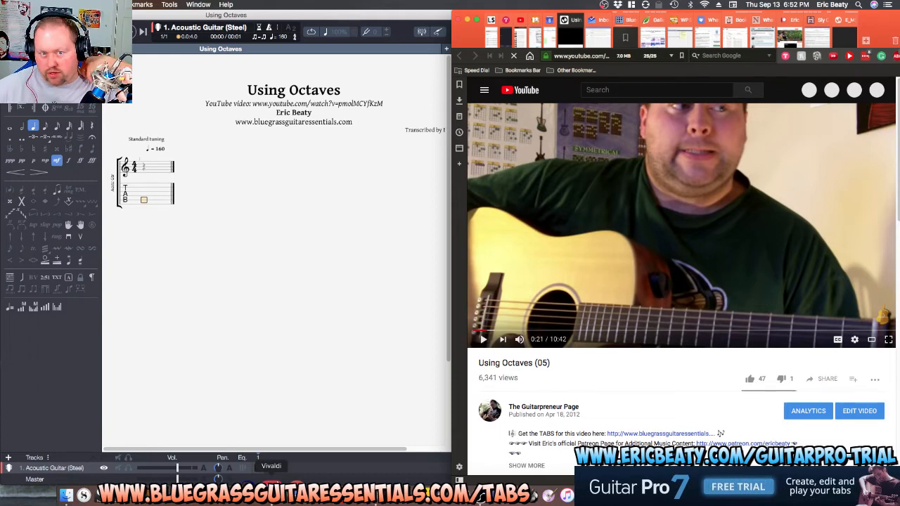
Delete the complete-beginner note paragraph from the Bluegrass Guitar Tabs page in Thrive Architect and save the page.
mouse_move(656, 200)
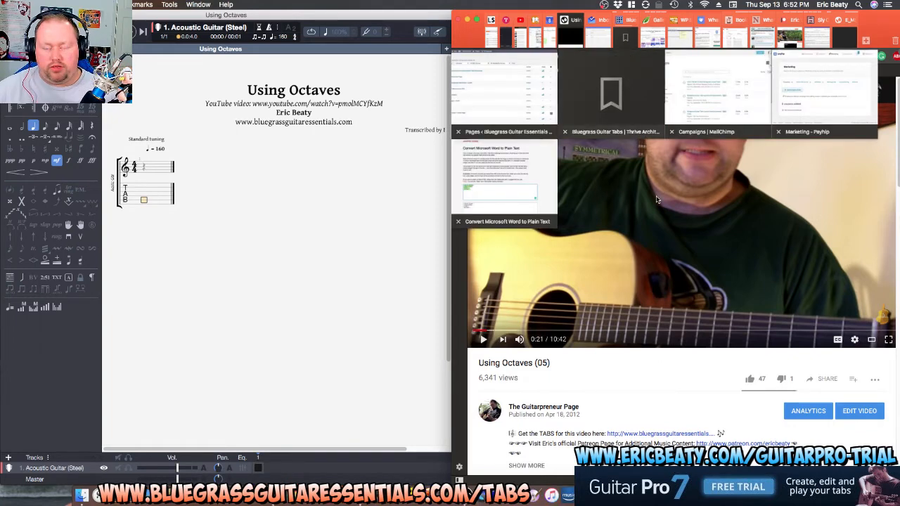
key(ctrl+Tab)
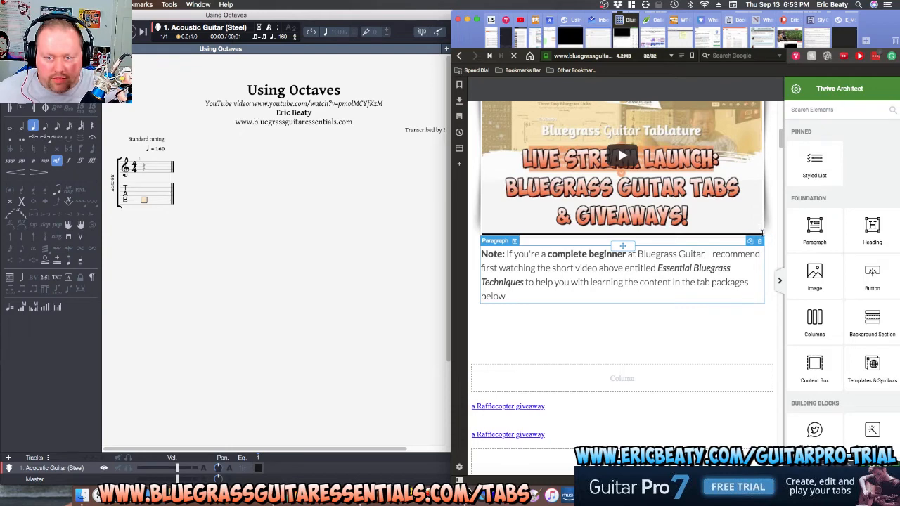
scroll(759, 241, down, 2)
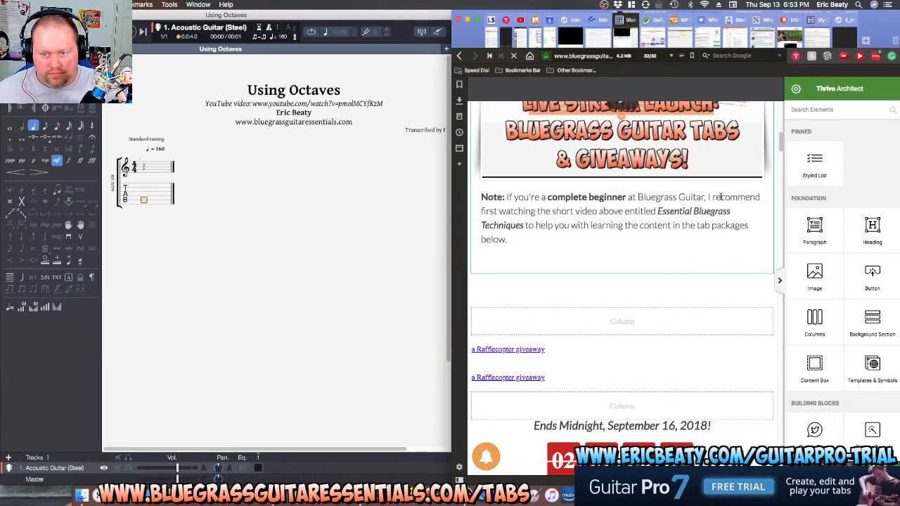
click(721, 197)
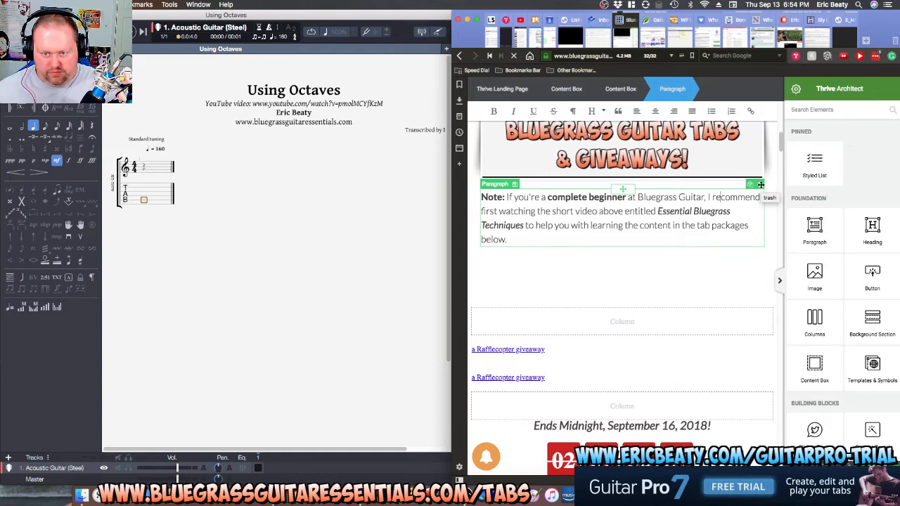
drag(759, 184, 857, 417)
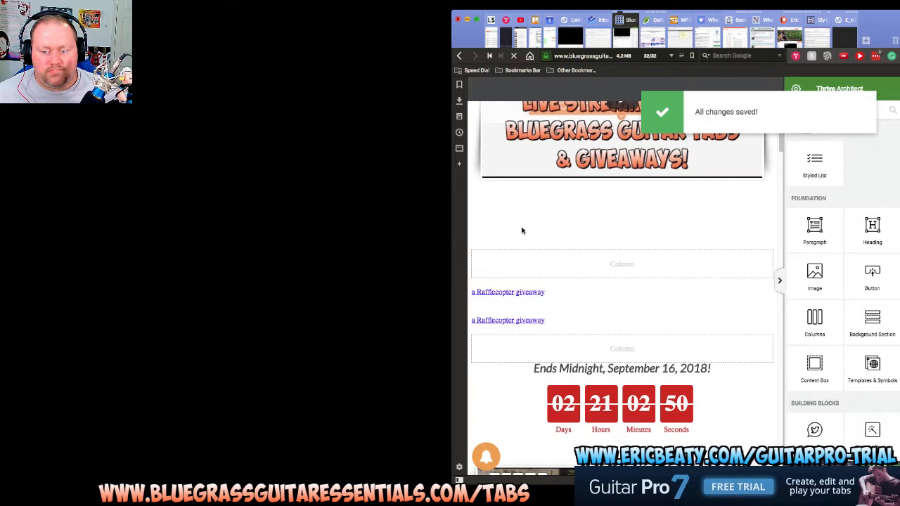
Expand the browser to full screen, close the Thrive Architect page editor and restore the window beside the score.
key(ctrl+super+f)
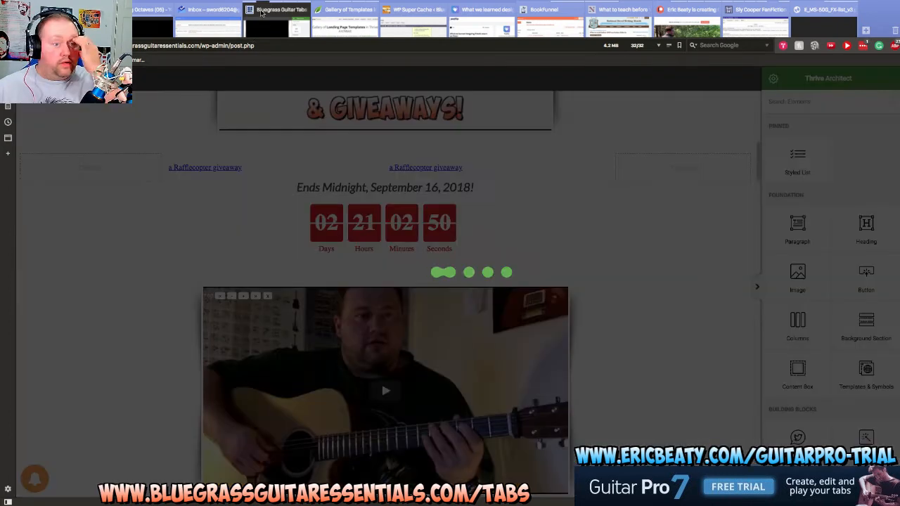
mouse_move(256, 12)
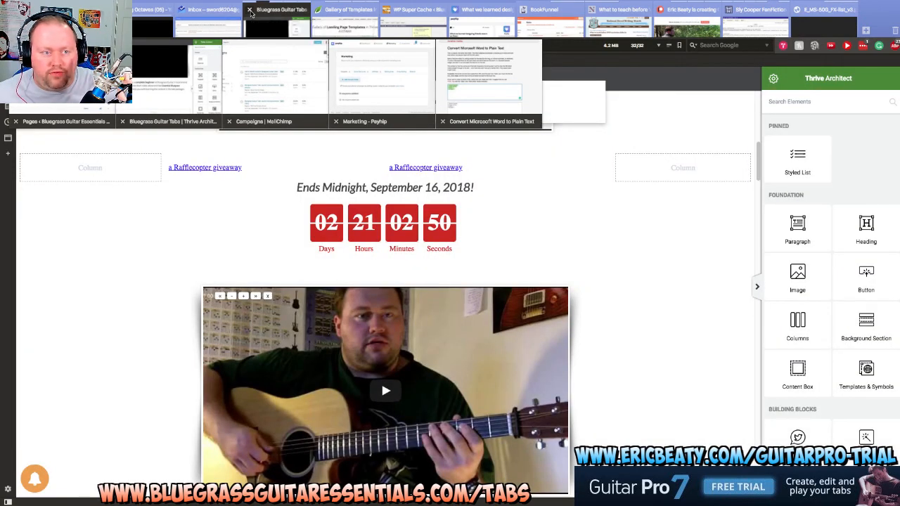
key(super+w)
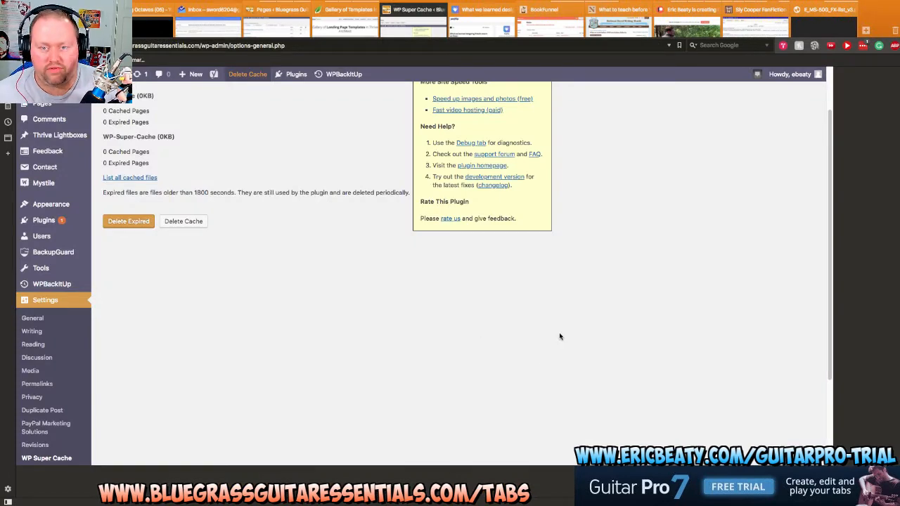
key(ctrl+super+f)
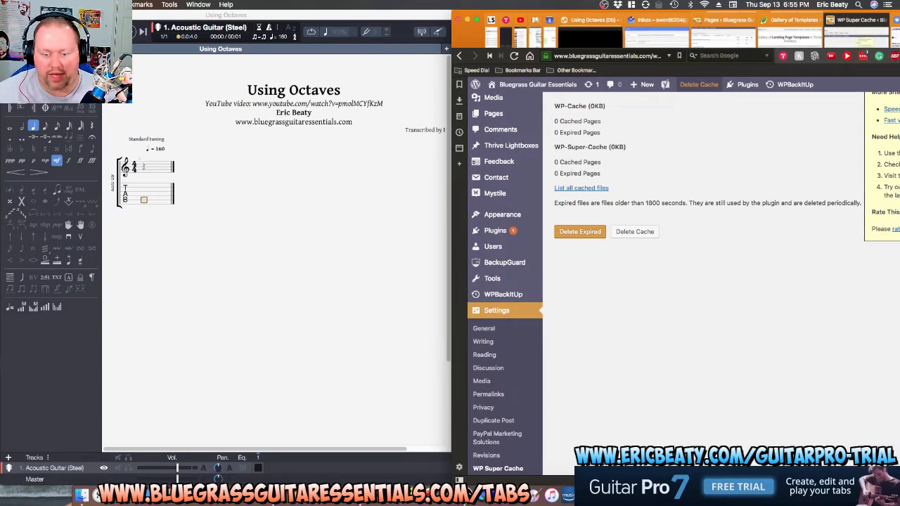
Switch to OBS to check the recording scene and controls, and return to the Using Octaves score in Guitar Pro.
click(465, 496)
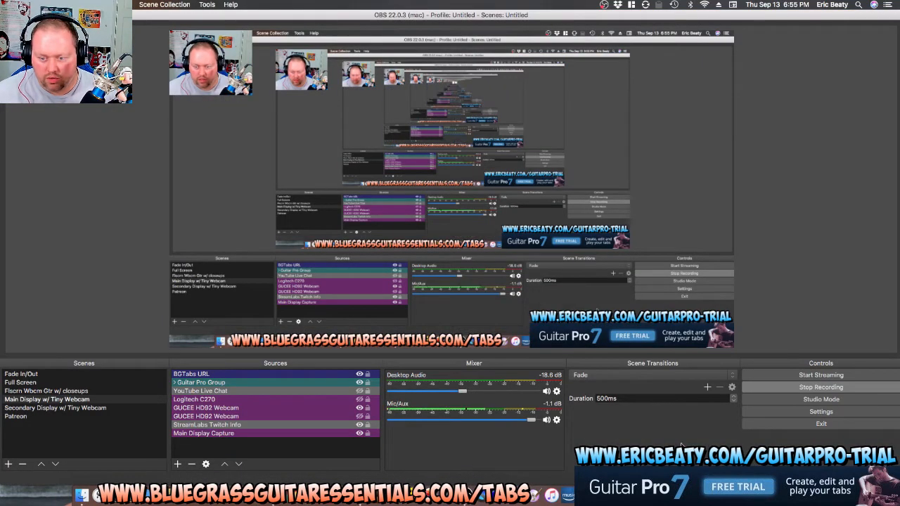
key(super+Tab)
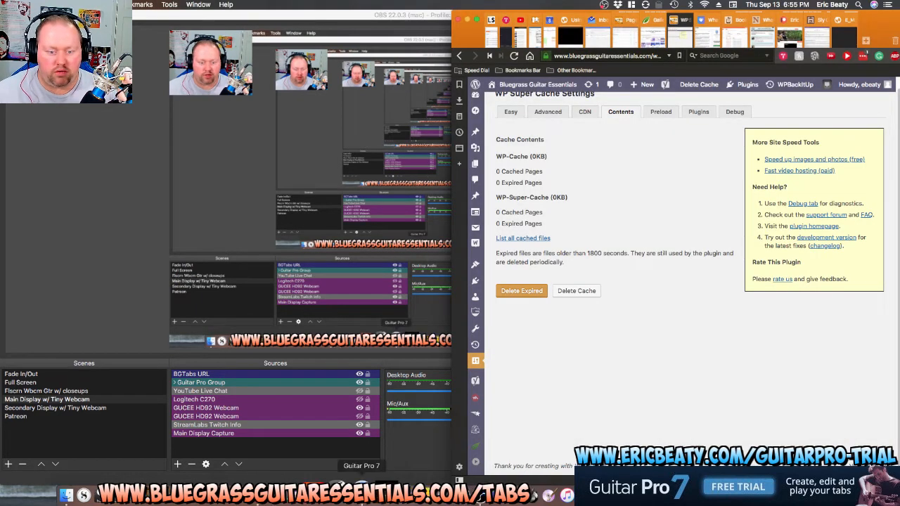
click(362, 494)
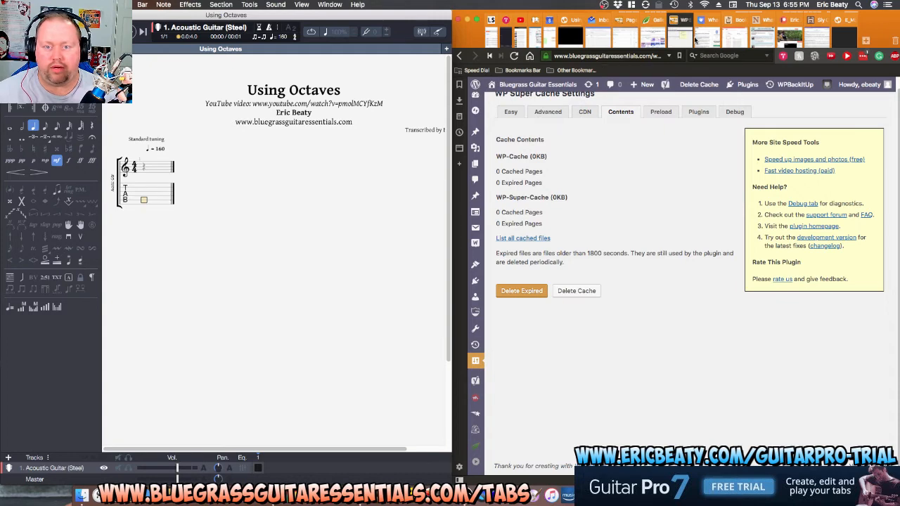
Switch to the Using Octaves YouTube video in the browser, play it from 0:21 and set its playback speed to 1.5.
click(576, 23)
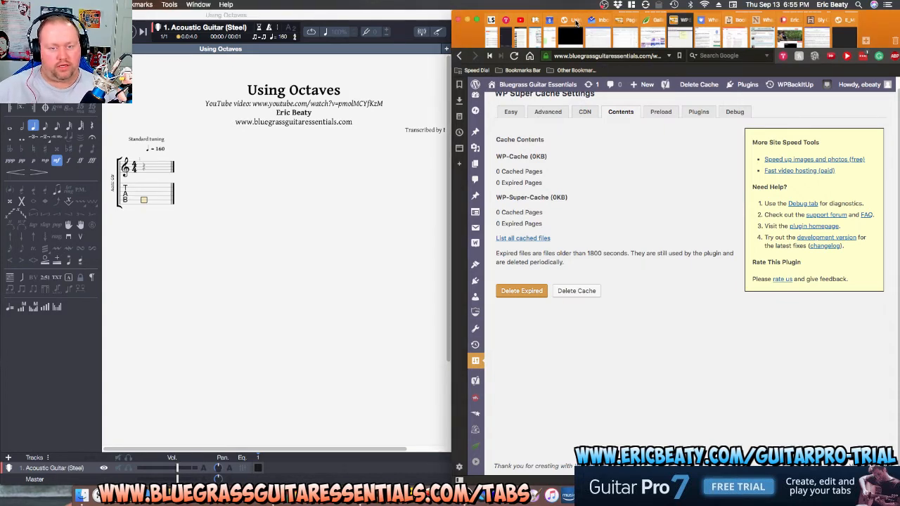
mouse_move(575, 24)
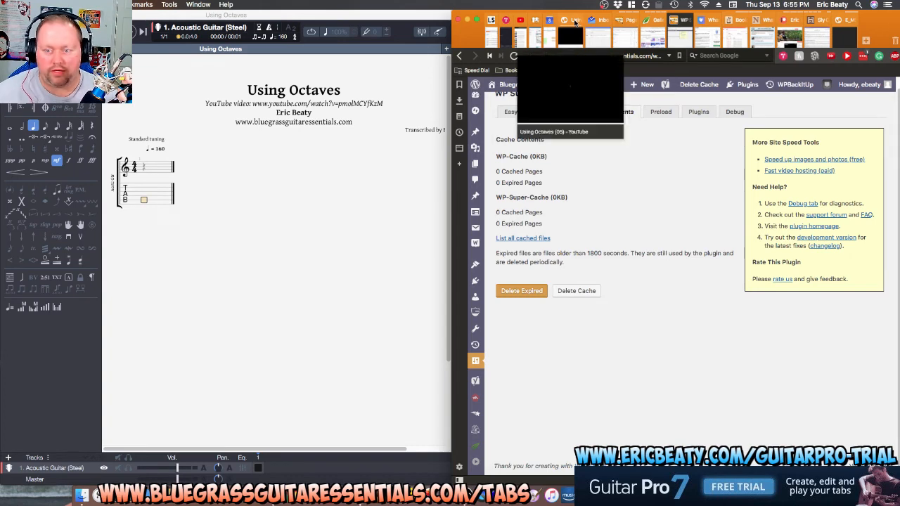
click(574, 24)
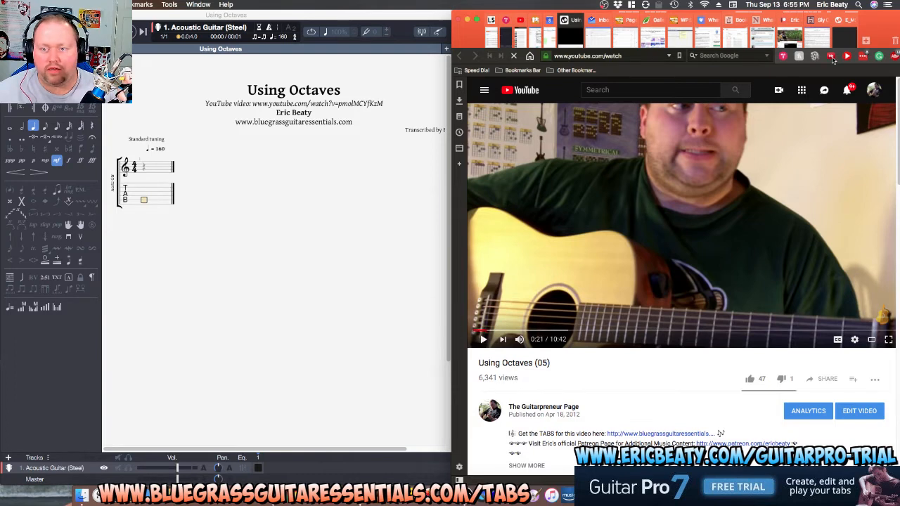
click(484, 342)
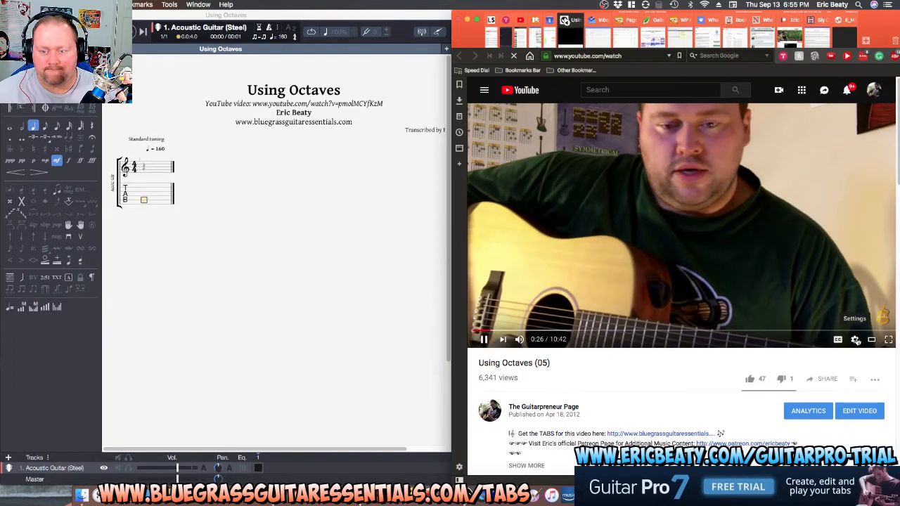
click(855, 340)
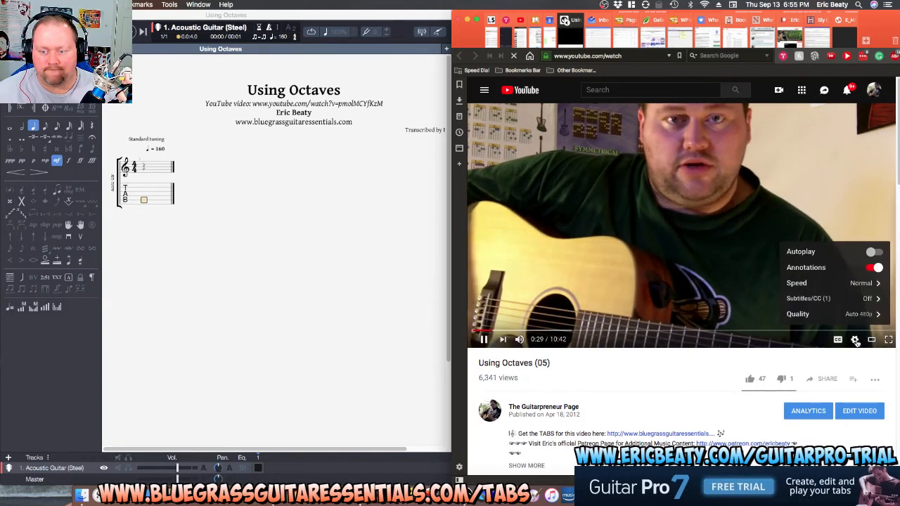
click(861, 284)
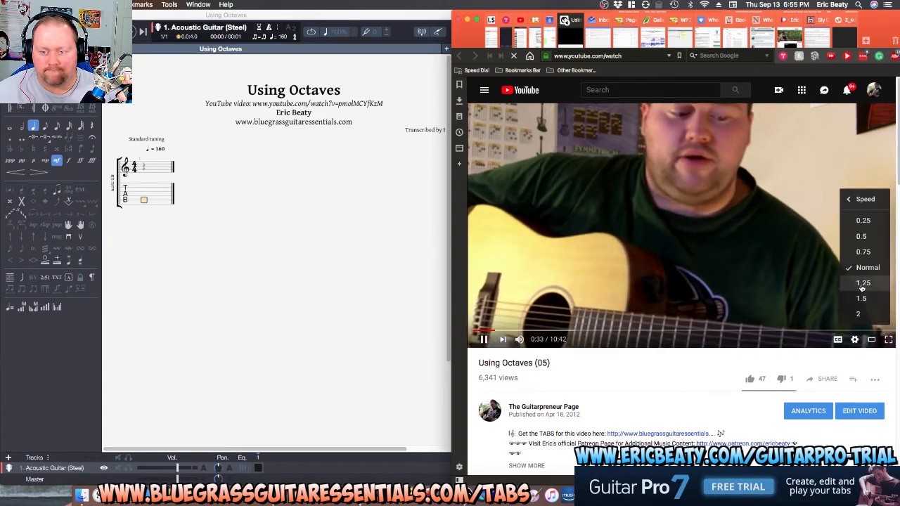
click(863, 298)
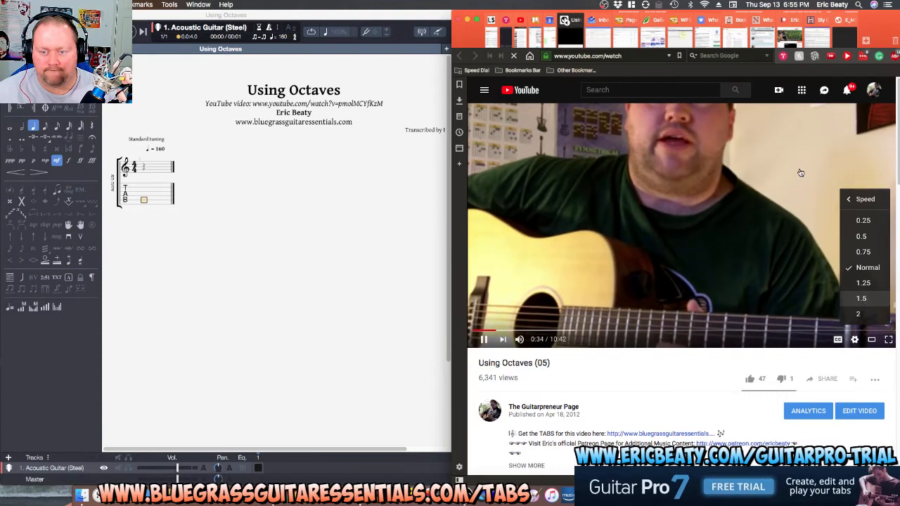
Watch the Using Octaves video to 1:38, pause it, then resume playback and pause again at 1:48.
click(577, 292)
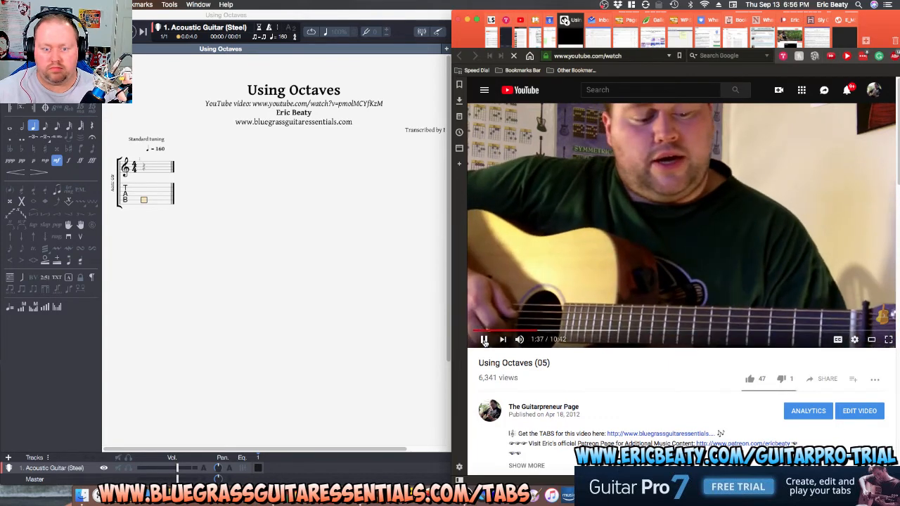
click(483, 339)
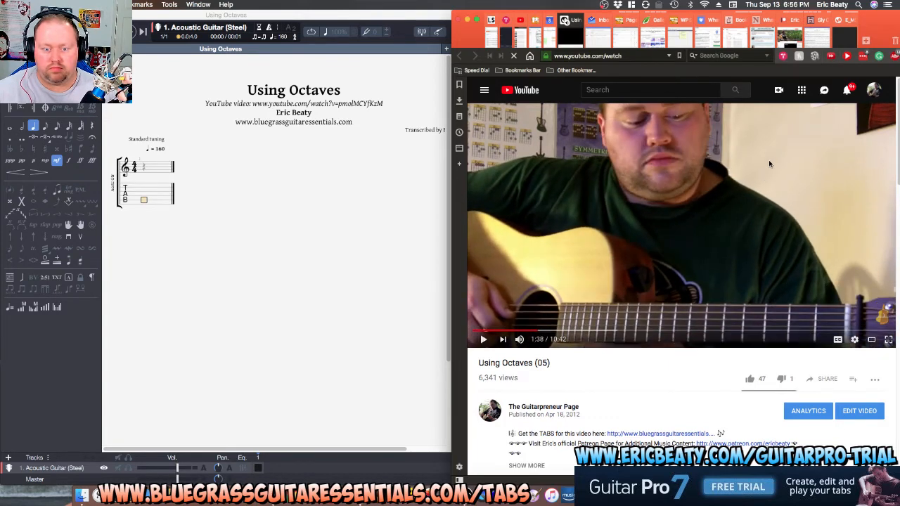
click(831, 57)
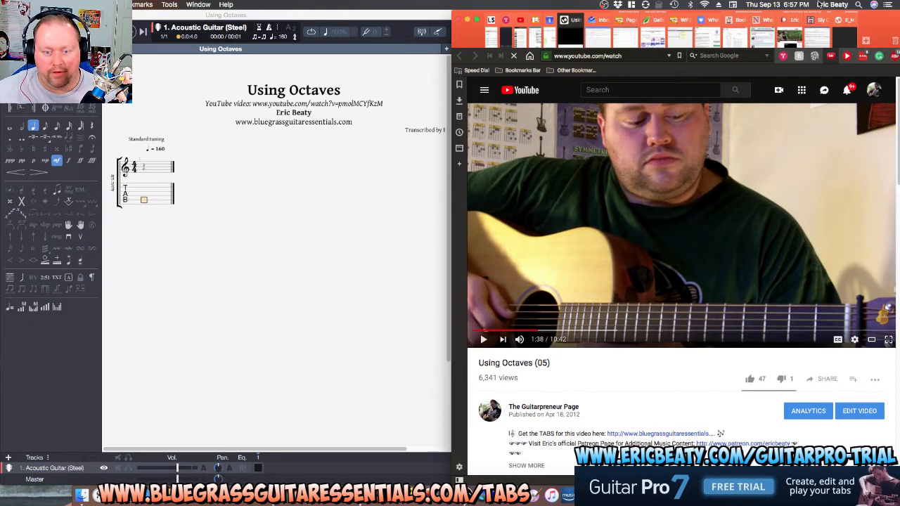
click(832, 56)
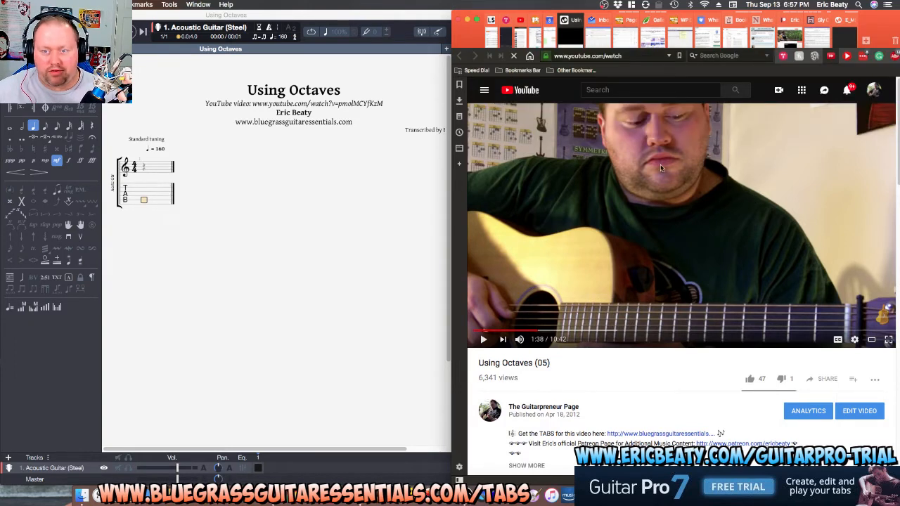
click(483, 340)
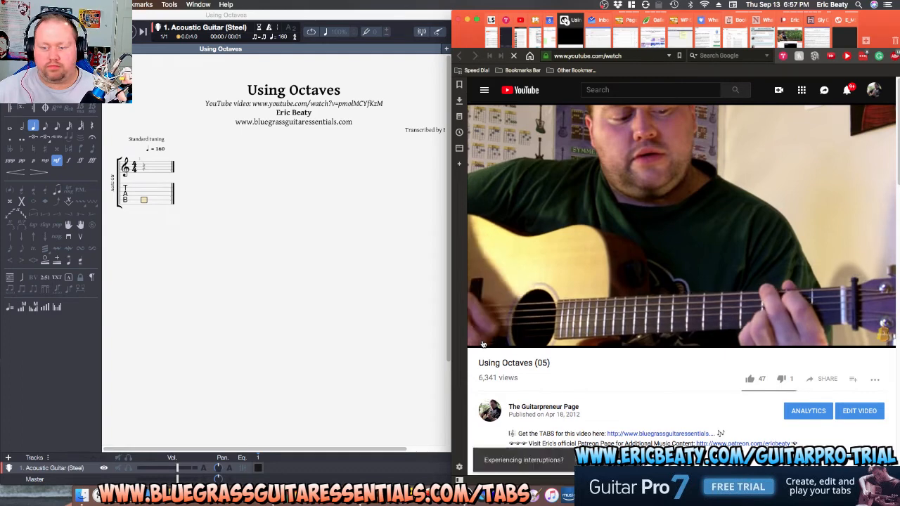
mouse_move(484, 342)
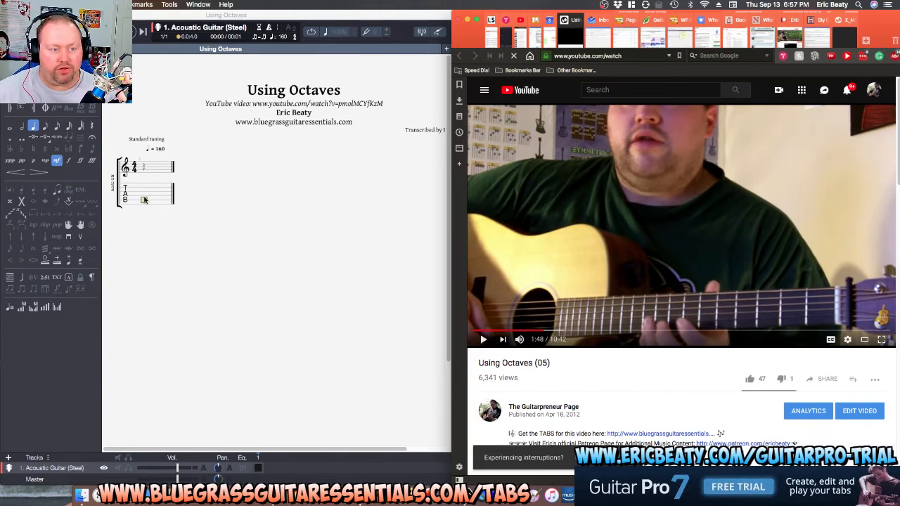
In the Guitar Pro score, set the first beat to an eighth-note duration and the key signature to G major.
click(56, 130)
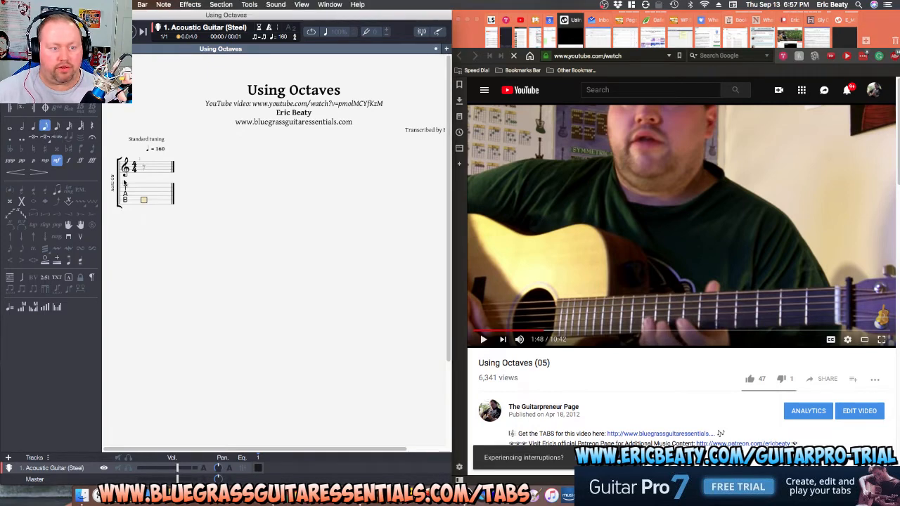
click(144, 204)
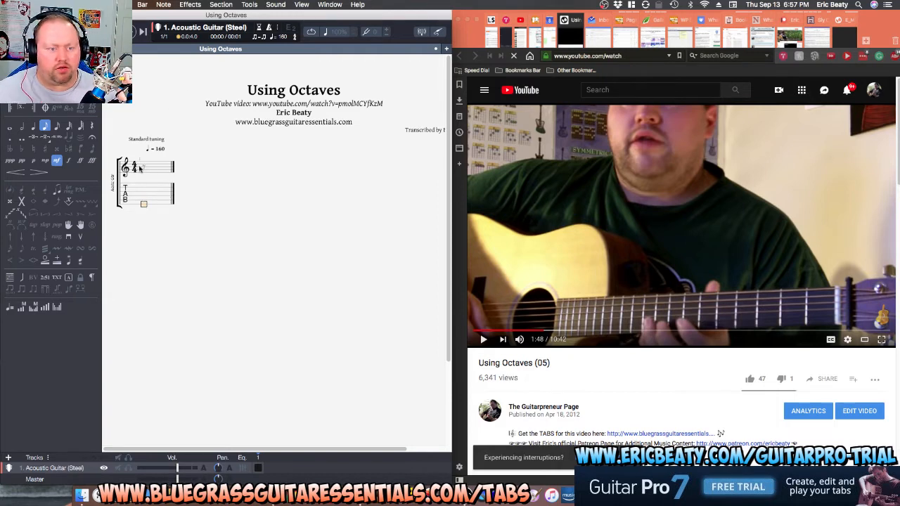
click(131, 169)
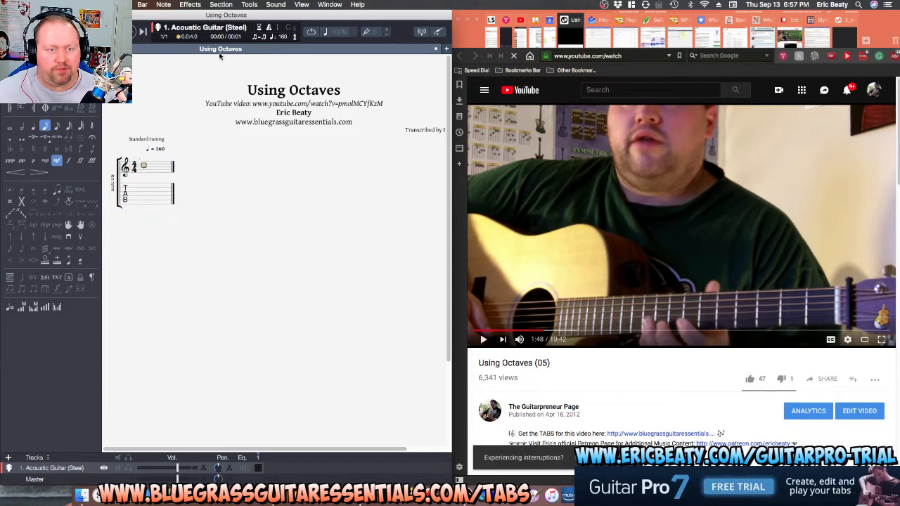
click(251, 4)
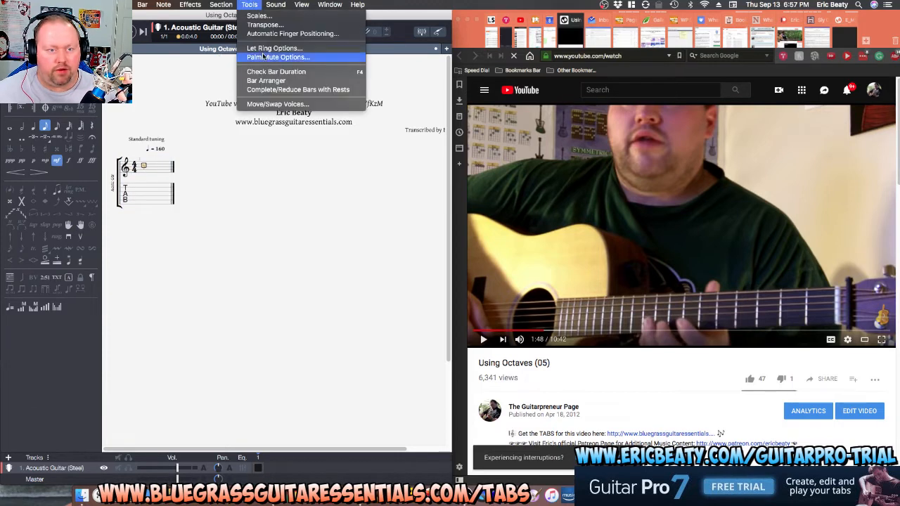
mouse_move(282, 4)
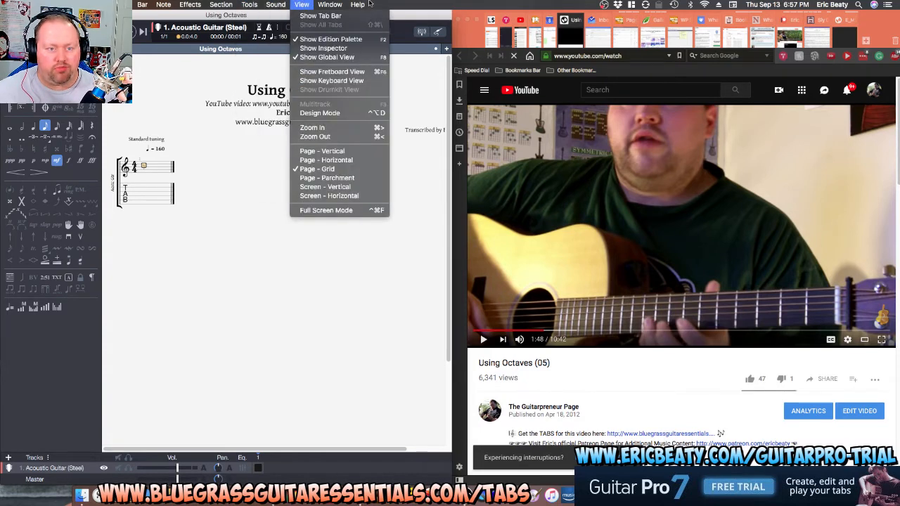
mouse_move(357, 4)
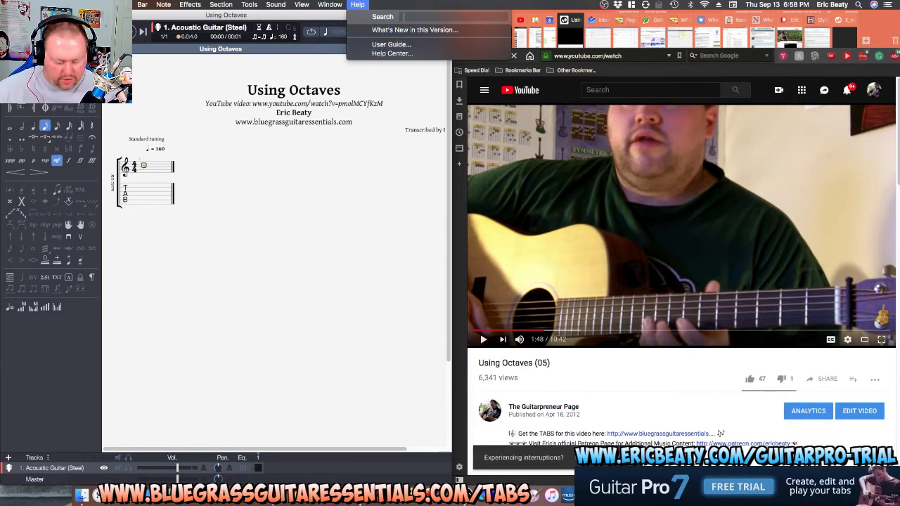
text(key)
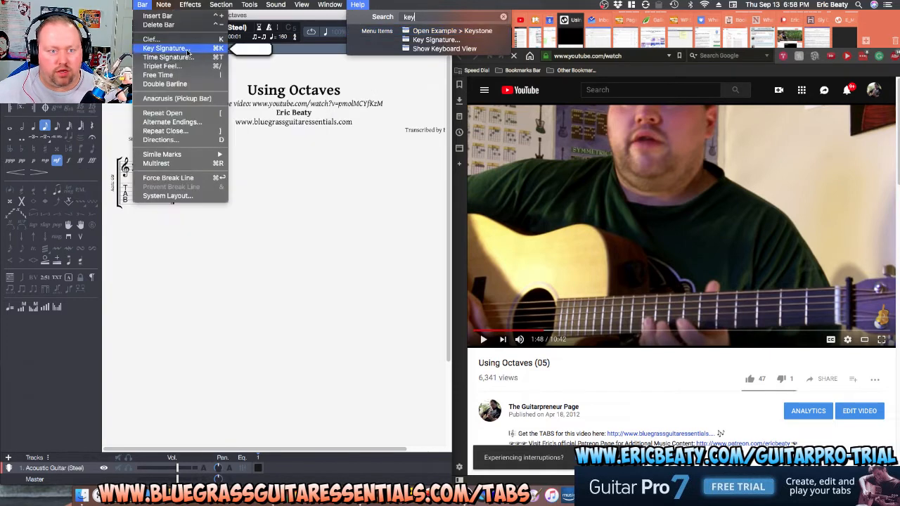
click(229, 155)
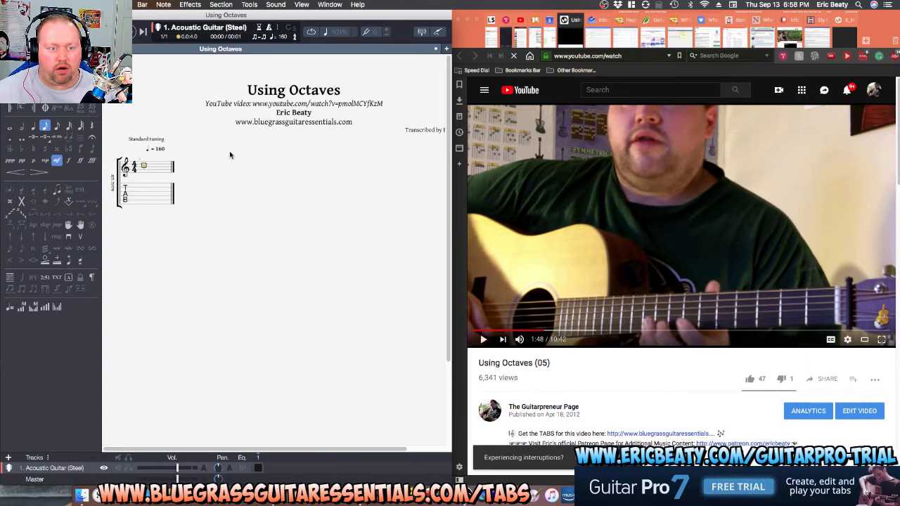
click(229, 156)
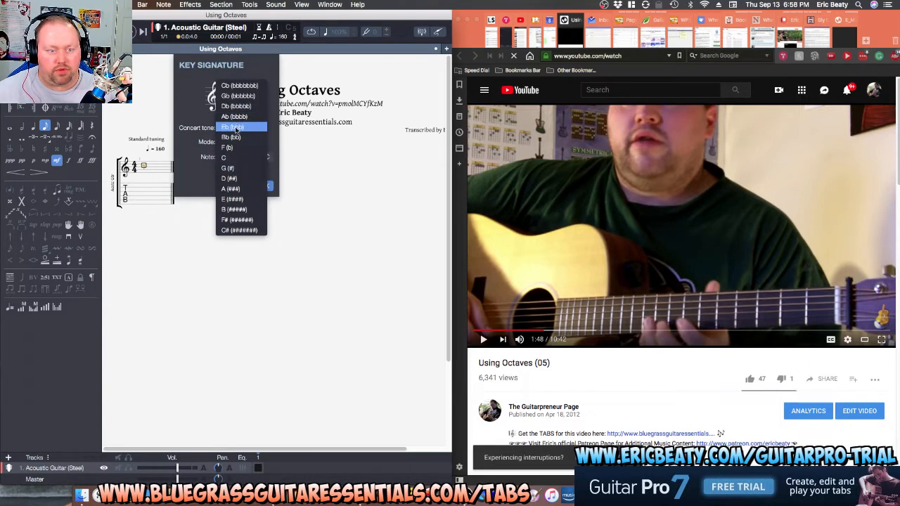
click(238, 168)
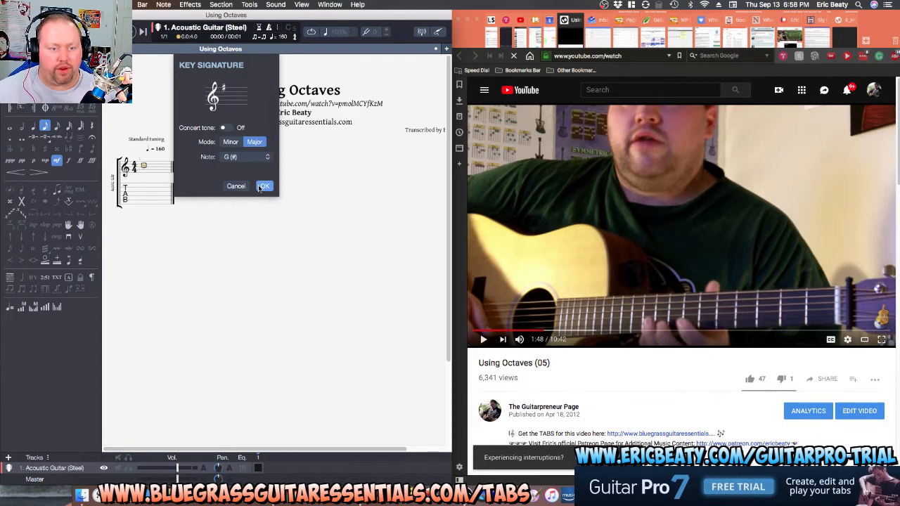
click(264, 186)
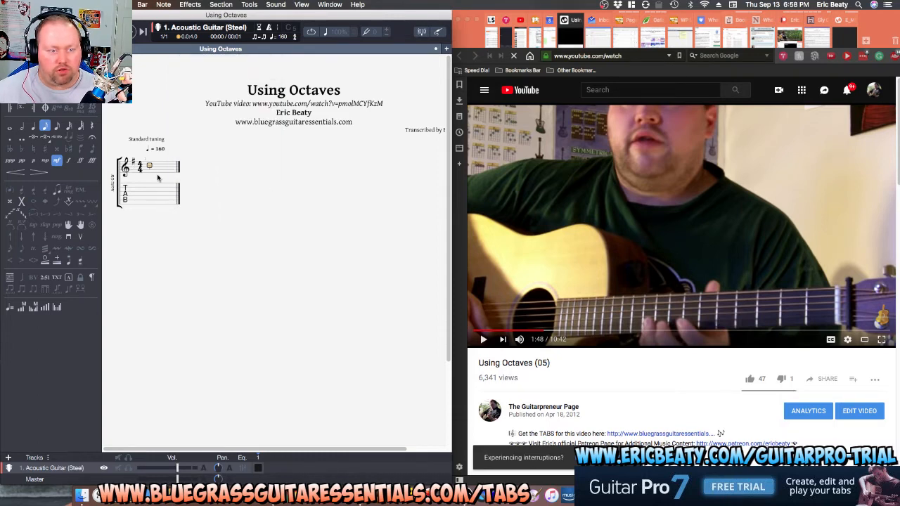
Change the beaming of the 4/4 time signature so the eighth notes join in two groups of four.
click(150, 203)
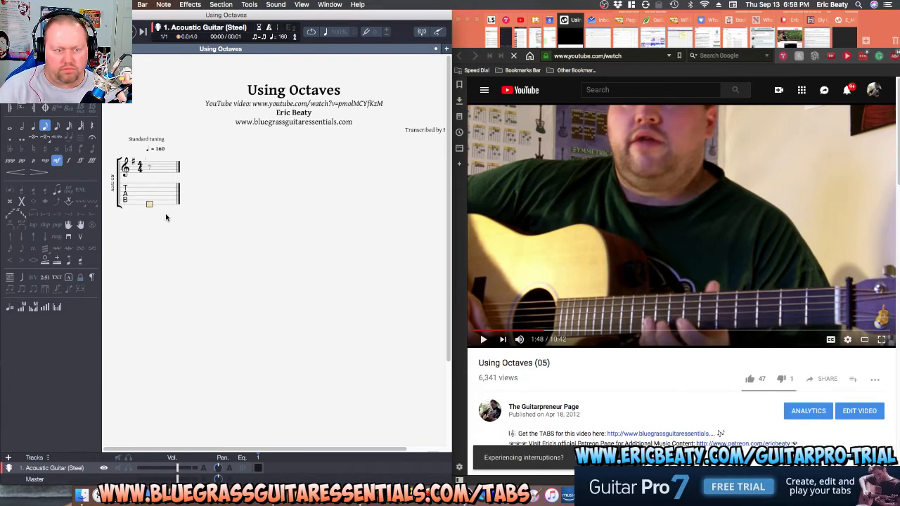
double_click(143, 172)
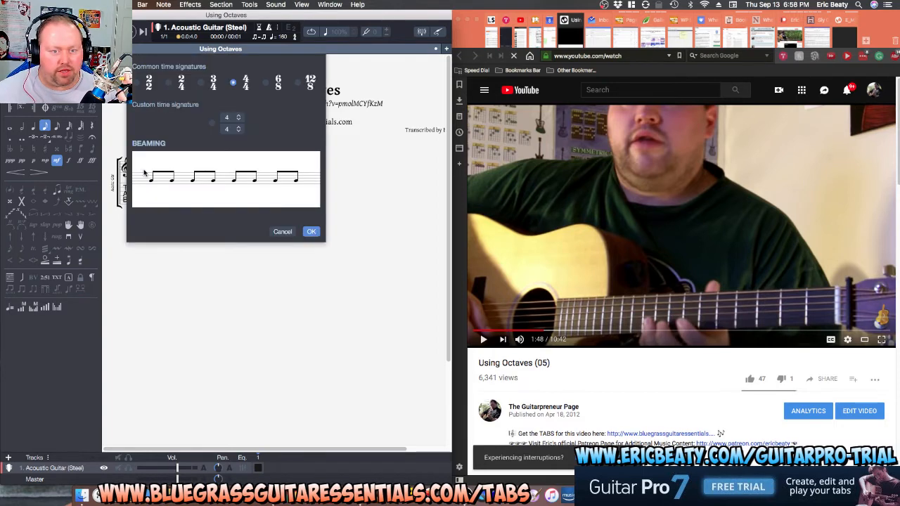
click(183, 190)
click(265, 189)
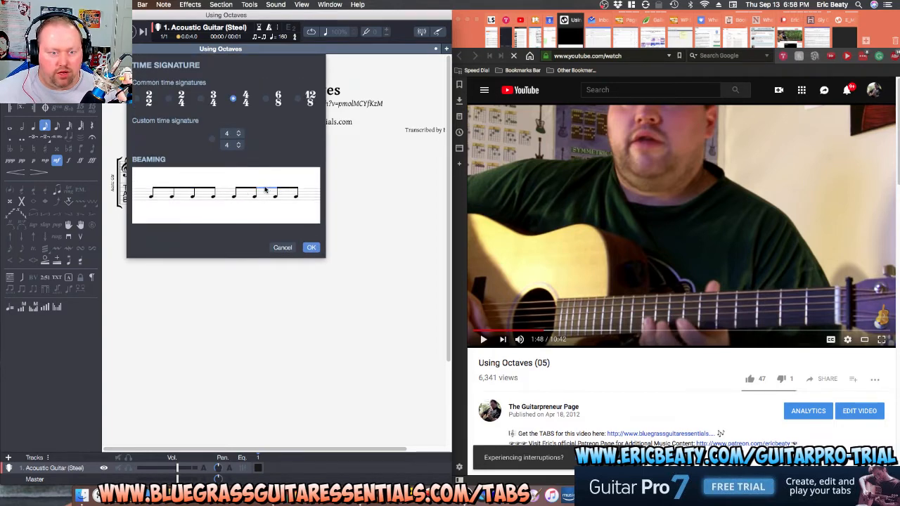
click(312, 247)
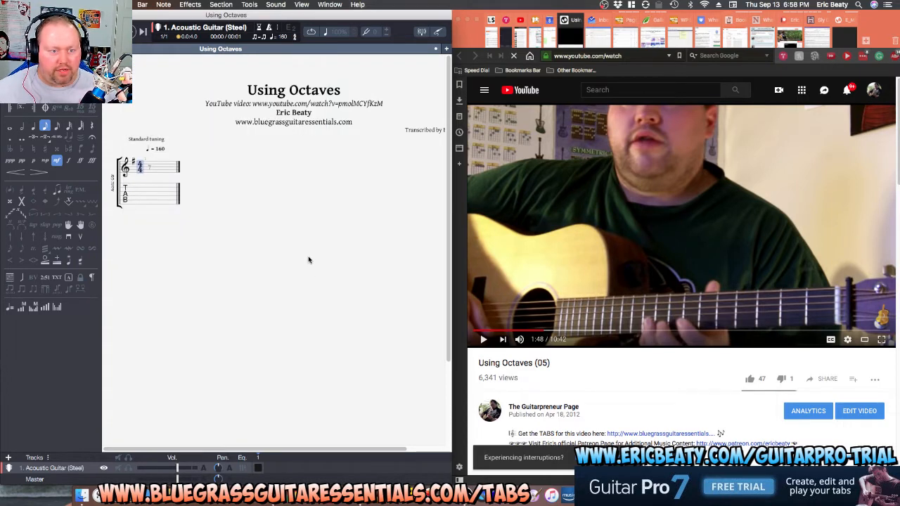
Enter eighth notes at frets 2, 3 and 5 on the lowest string of the first bar's tablature.
click(152, 204)
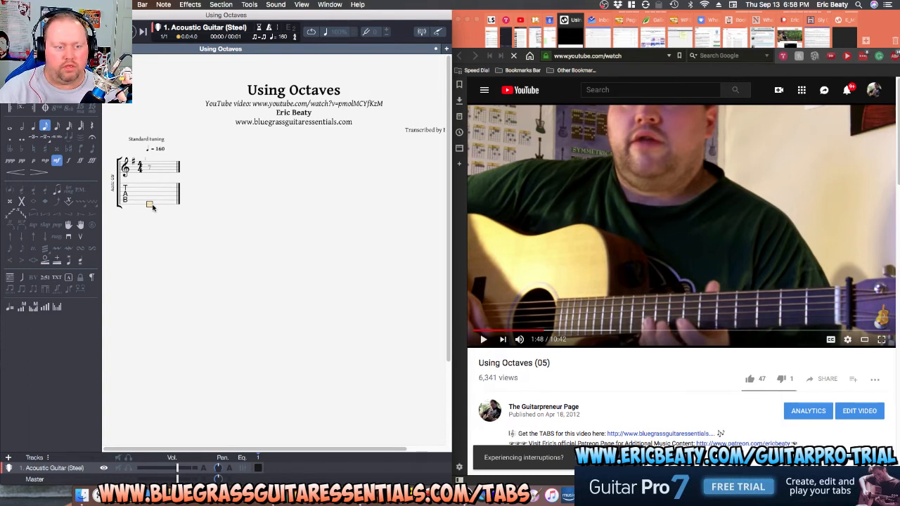
key(2)
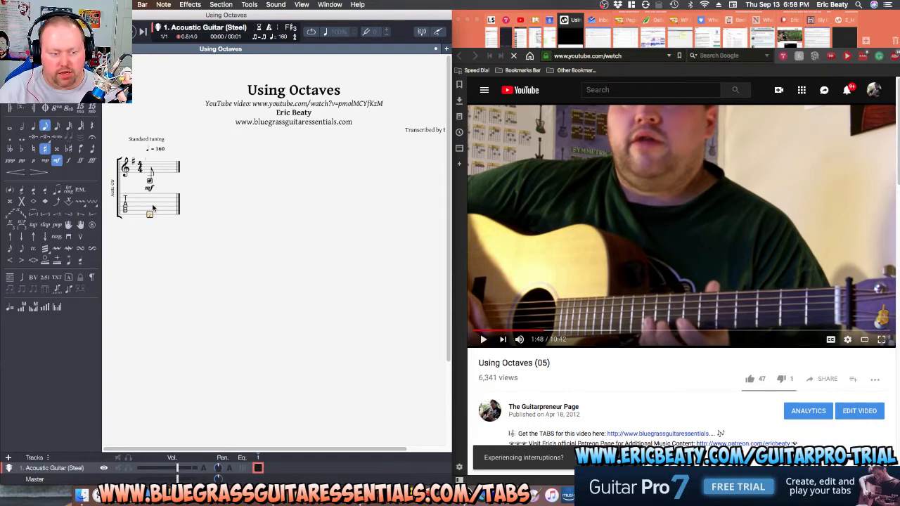
key(Right)
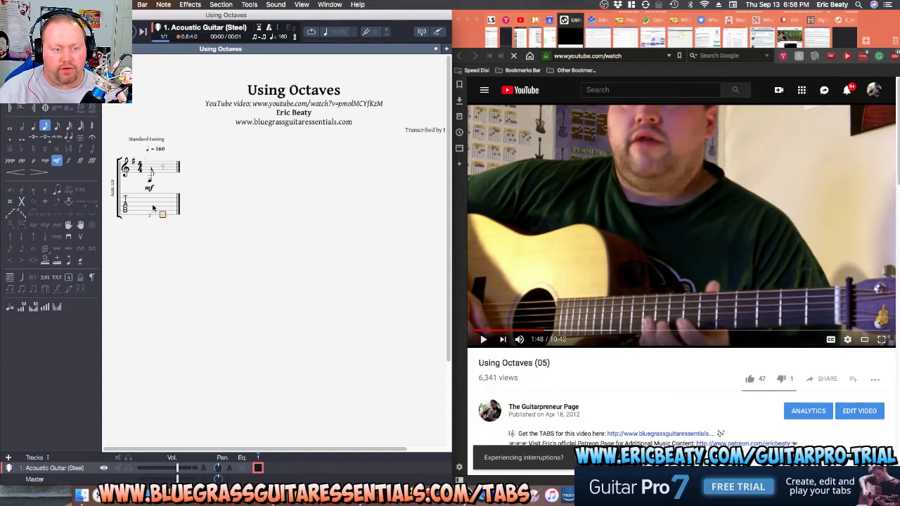
key(1)
key(3)
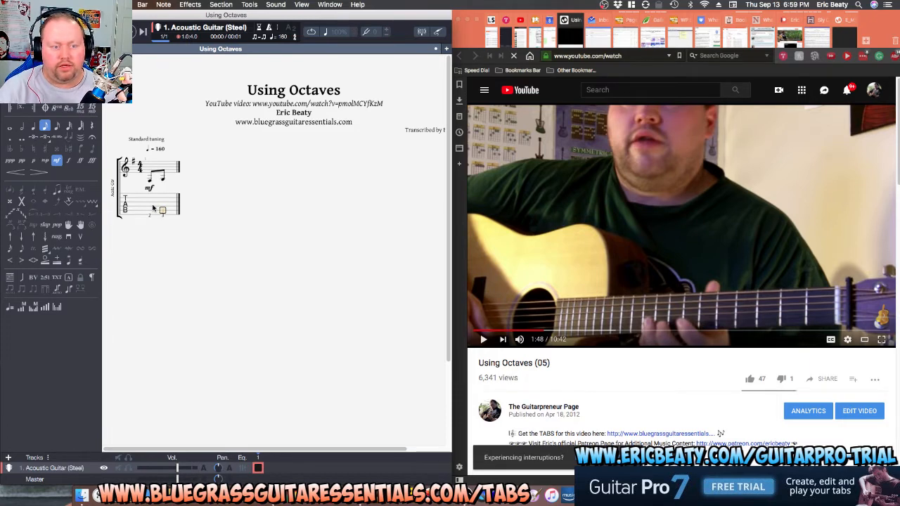
key(Right)
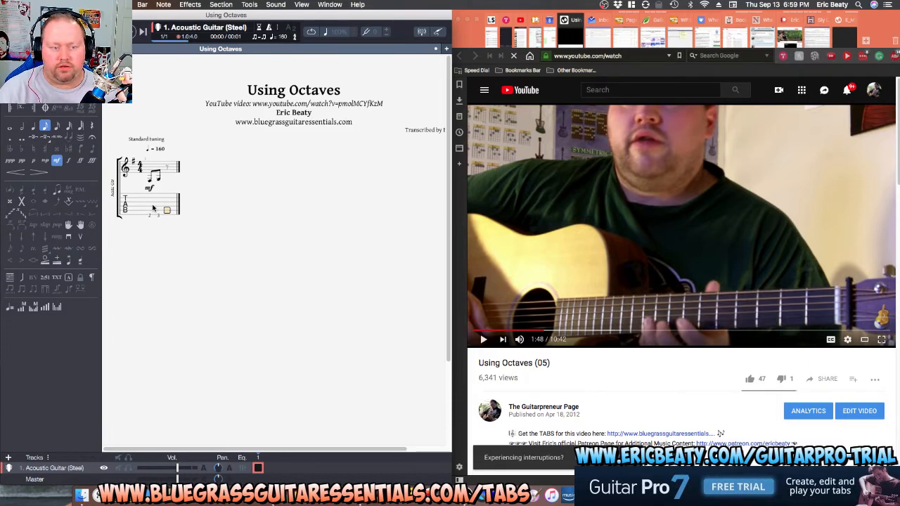
key(Down)
key(3)
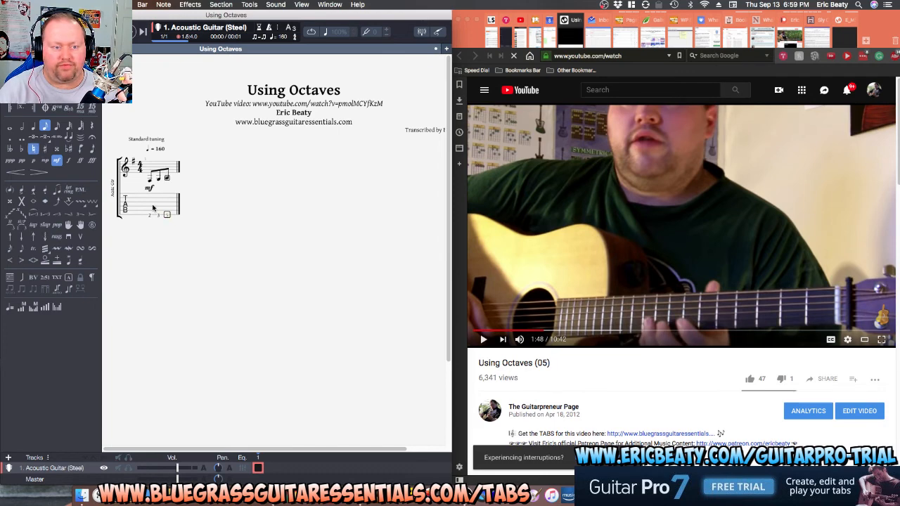
key(5)
key(Right)
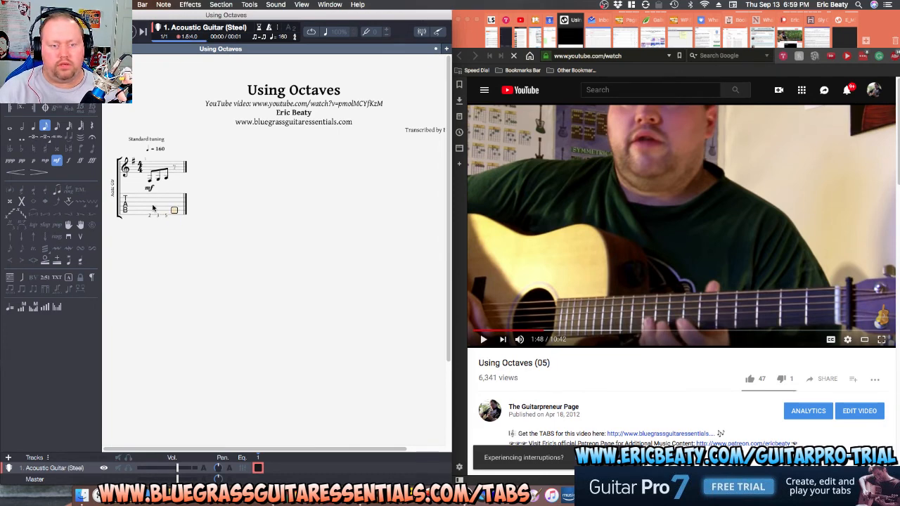
Enter eighth notes at frets 2, 3 and 5 on the fifth string, continuing the first bar.
key(2)
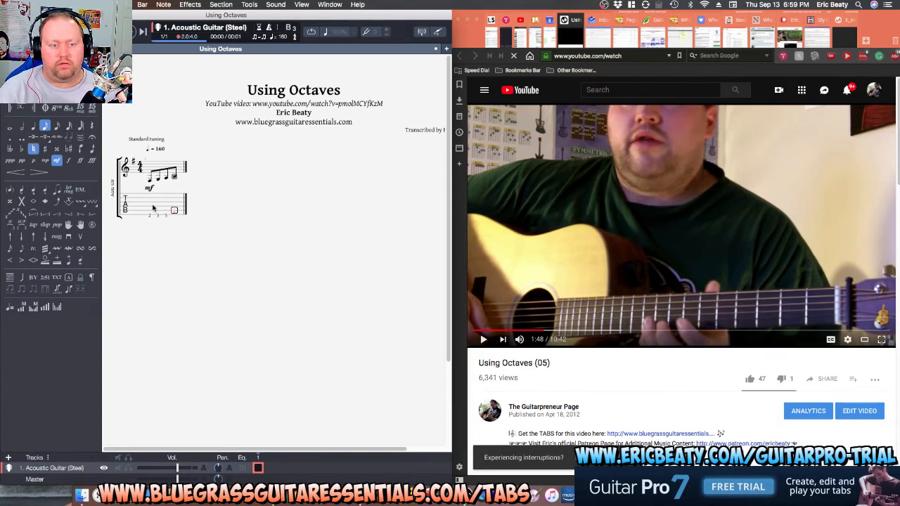
key(Right)
key(4)
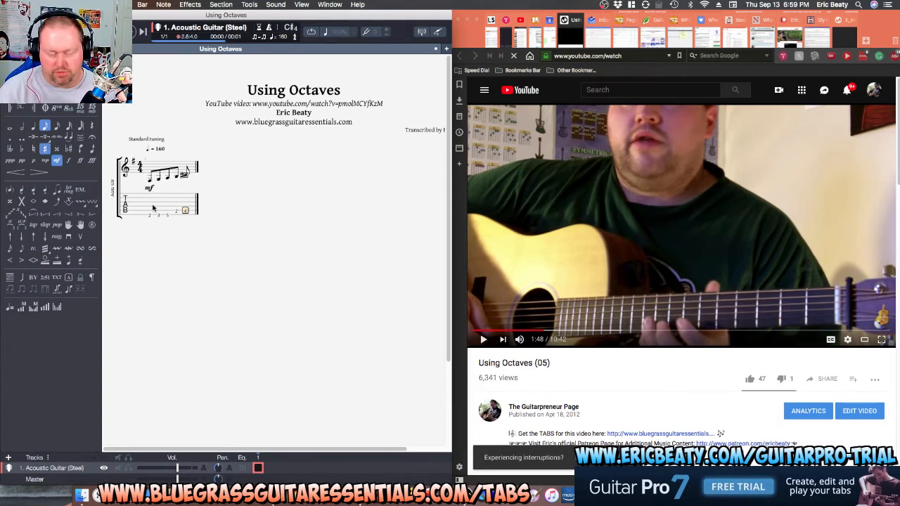
key(1)
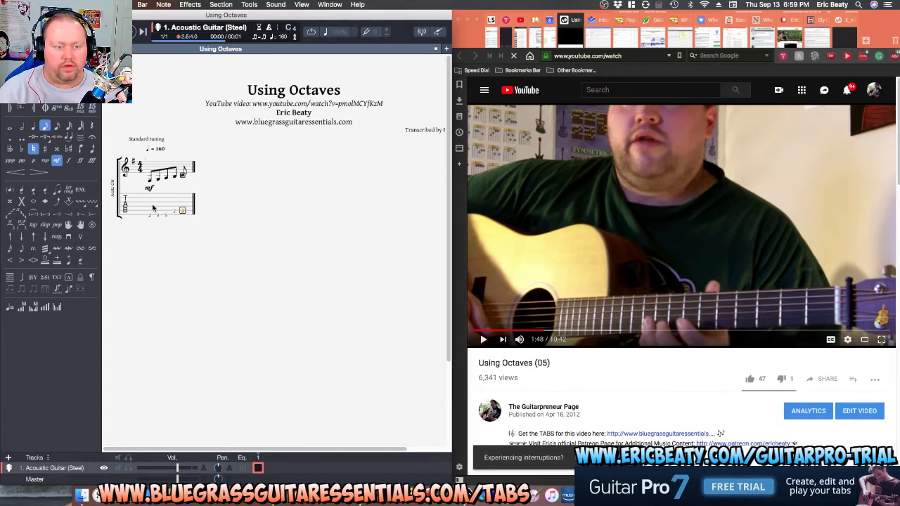
key(Right)
key(3)
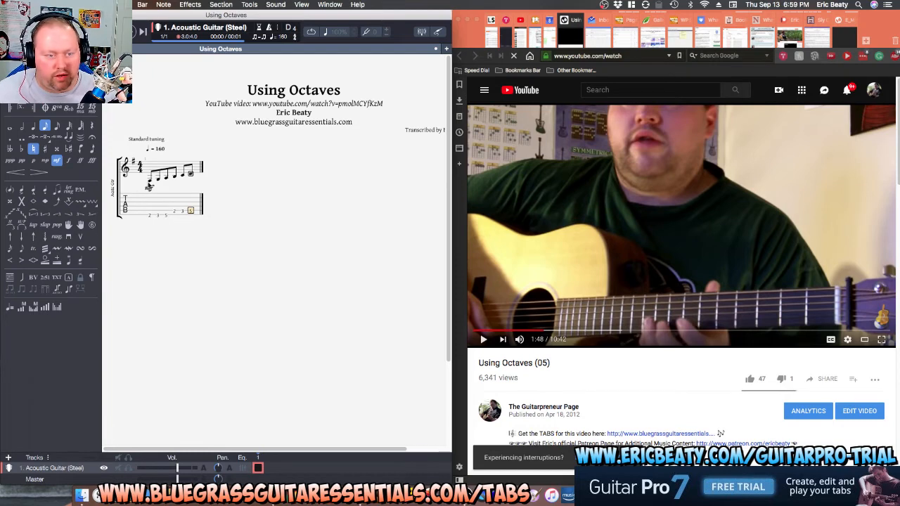
Turn the three sixth-string notes and the three fifth-string notes into two eighth-note triplets.
click(150, 216)
drag(150, 216, 167, 217)
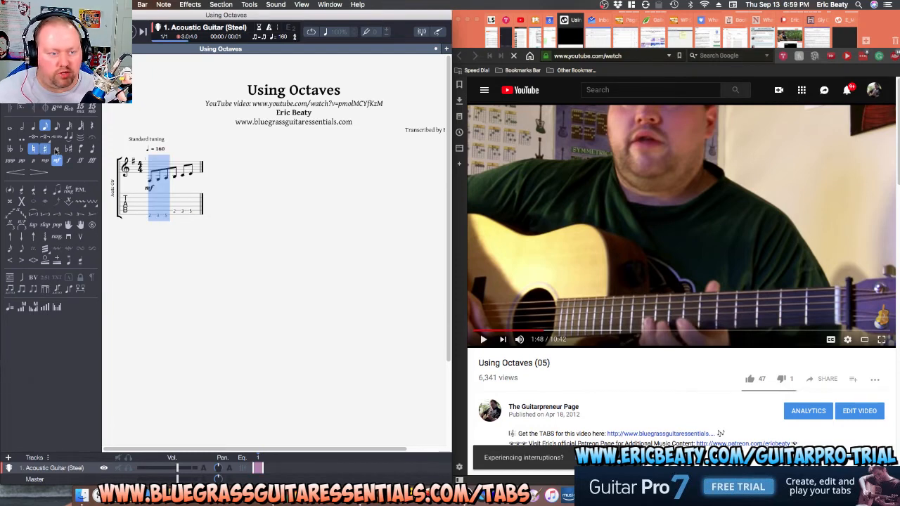
key(super+3)
key(Right)
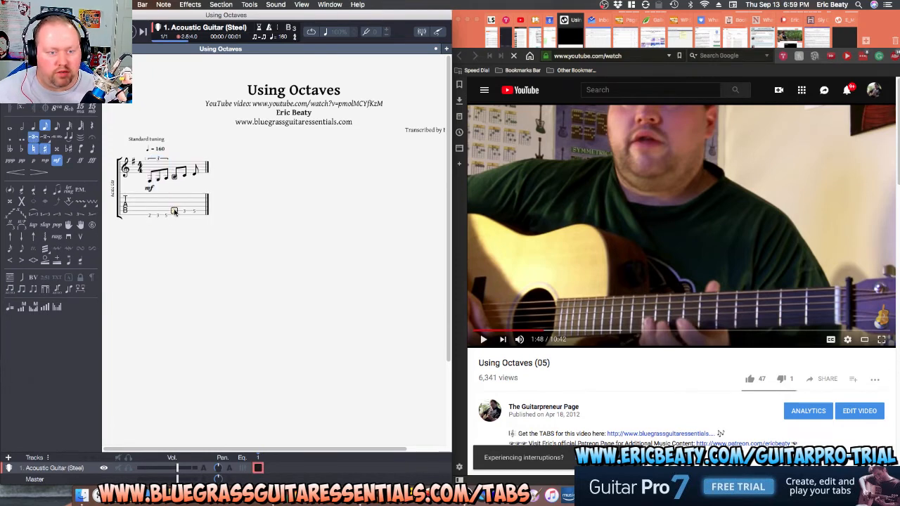
key(shift+Right)
key(shift+Right)
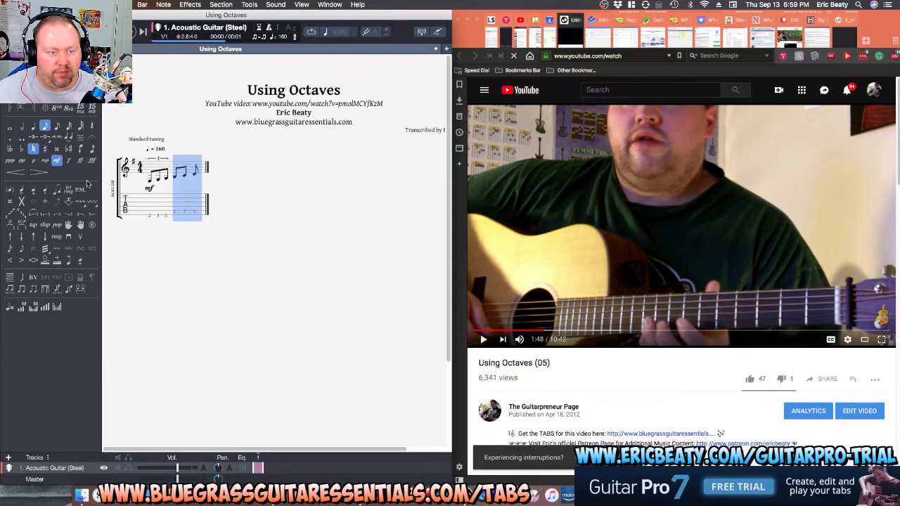
click(33, 137)
Enter frets 4, 5 and 7 on the fourth string after the second triplet.
click(199, 213)
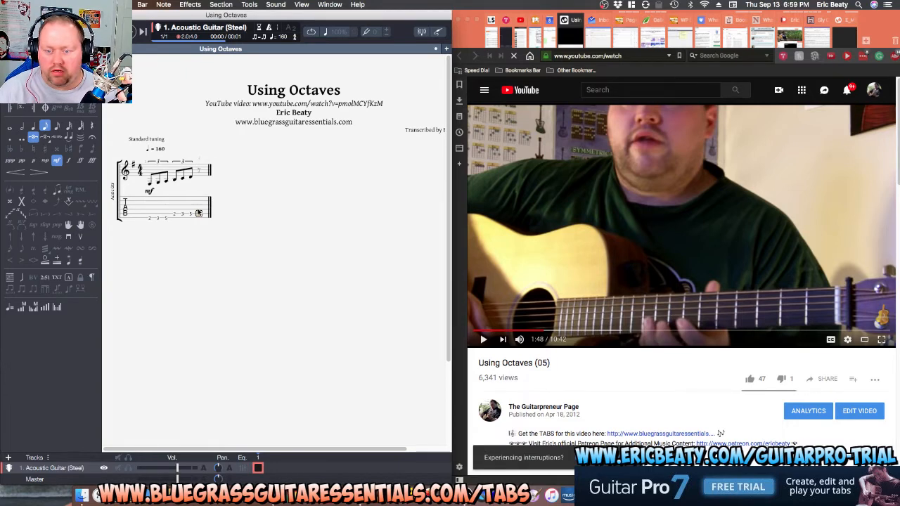
click(198, 212)
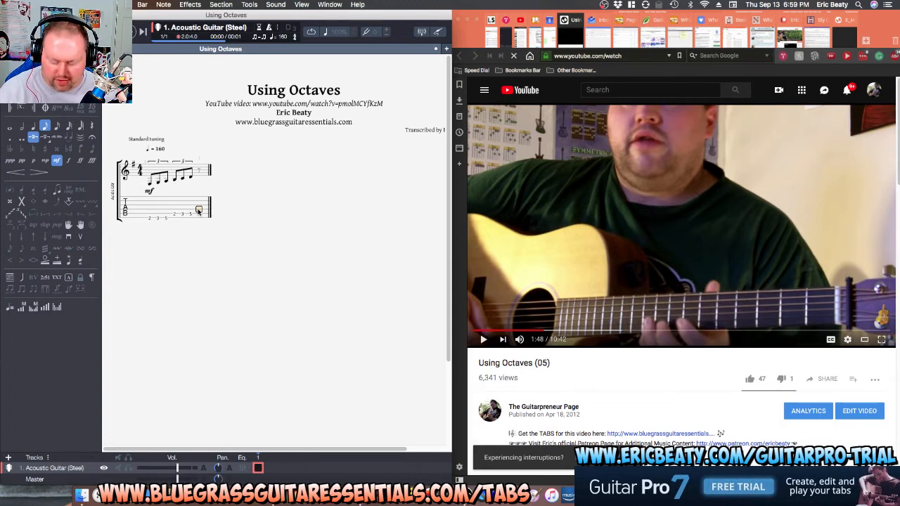
key(4)
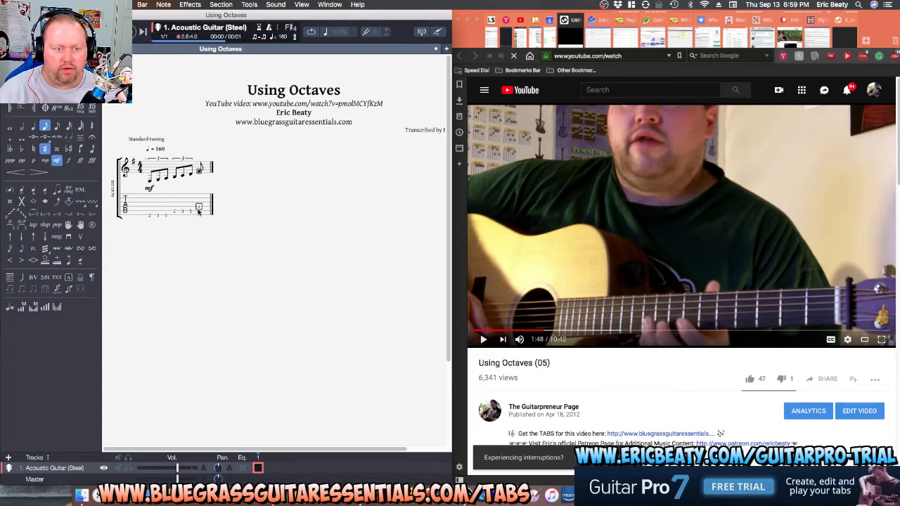
key(Right)
key(Right)
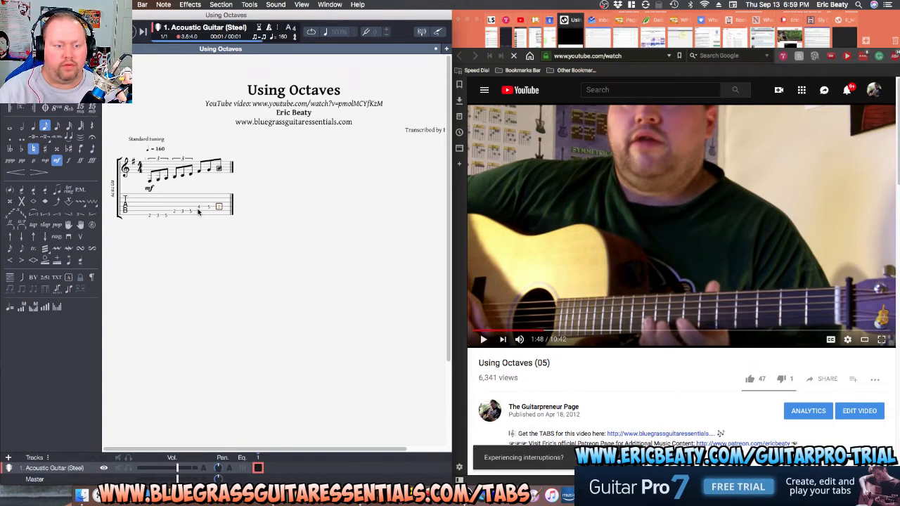
key(7)
Enter frets 4, 5 and 7 on the third string, running on into a second bar.
key(Right)
key(4)
key(Right)
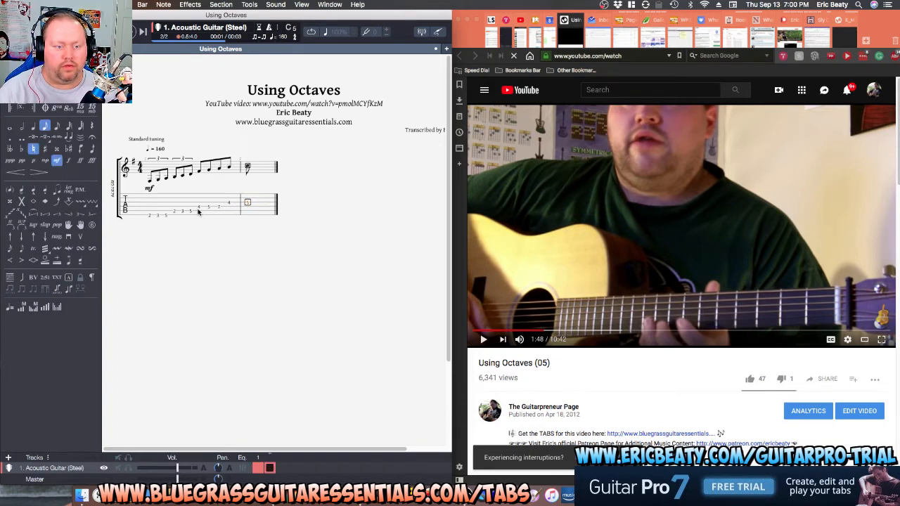
key(5)
key(Right)
key(7)
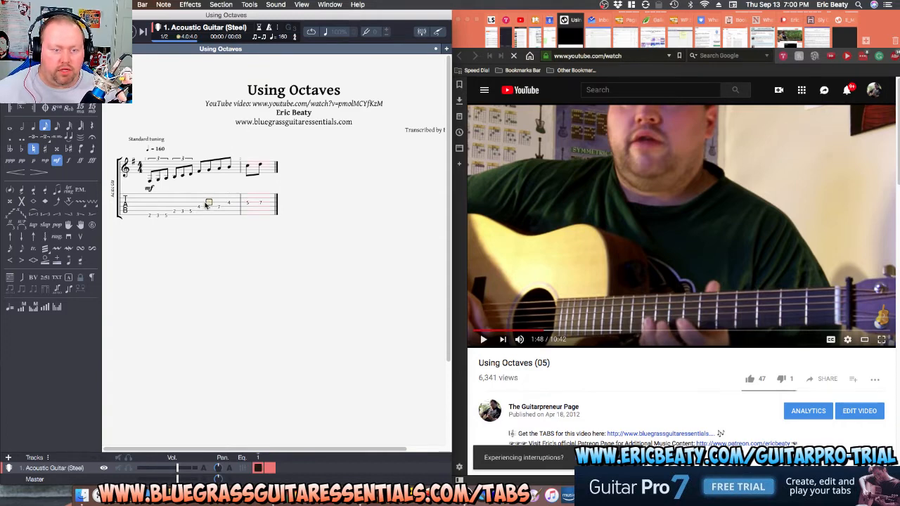
Apply the triplet division to all the fourth-string and third-string notes.
drag(199, 208, 255, 208)
key(minus)
click(34, 138)
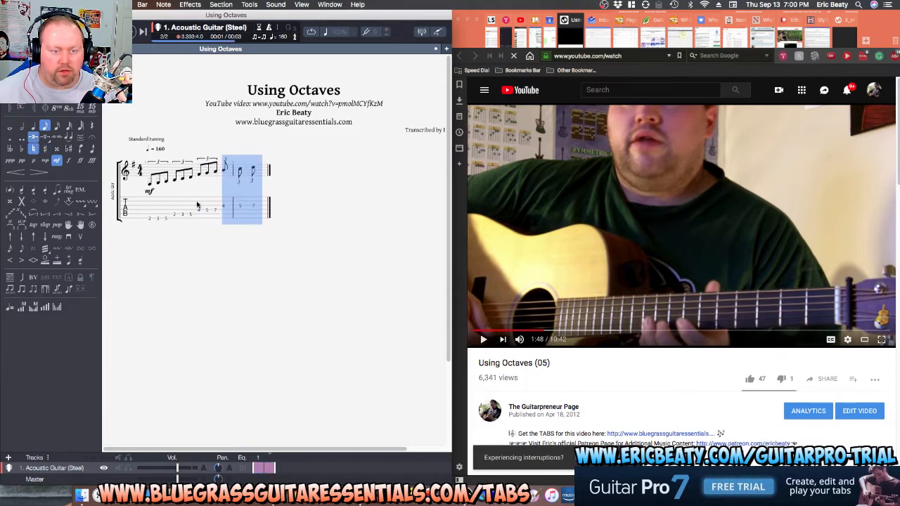
Complete the first bar's last triplet with frets 5 and 7 on the third string, and delete the two leftover notes in the second bar.
click(224, 206)
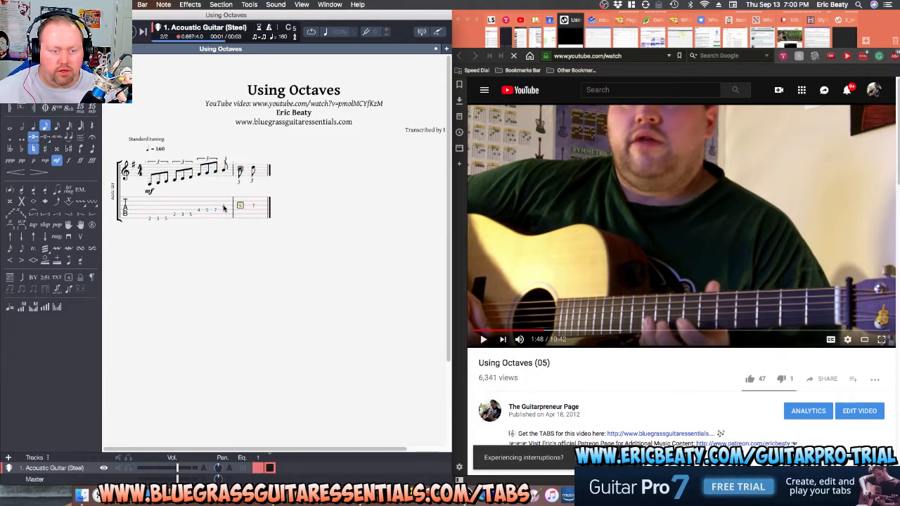
click(223, 207)
key(Right)
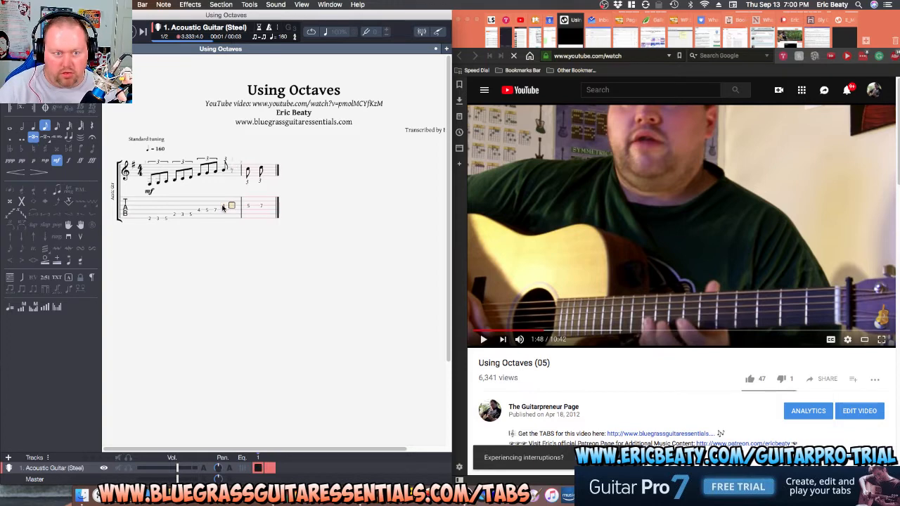
key(5)
key(Right)
key(7)
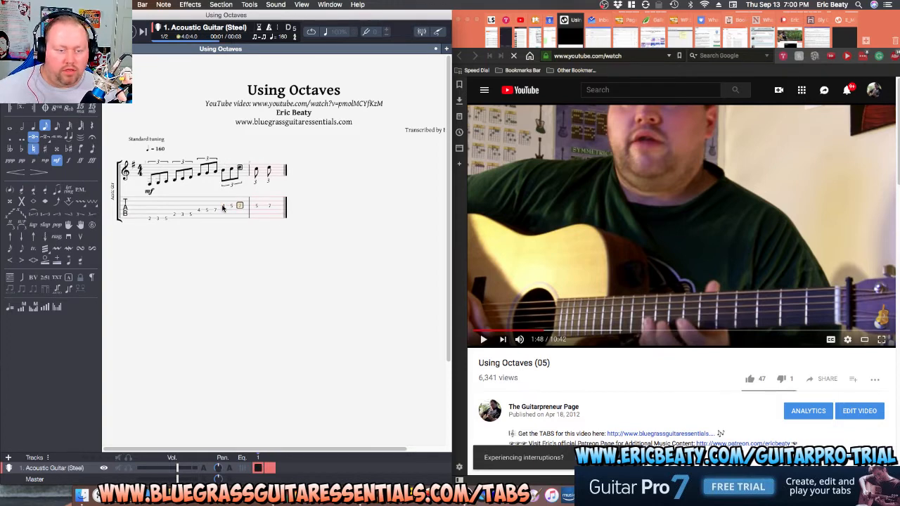
drag(258, 210, 269, 209)
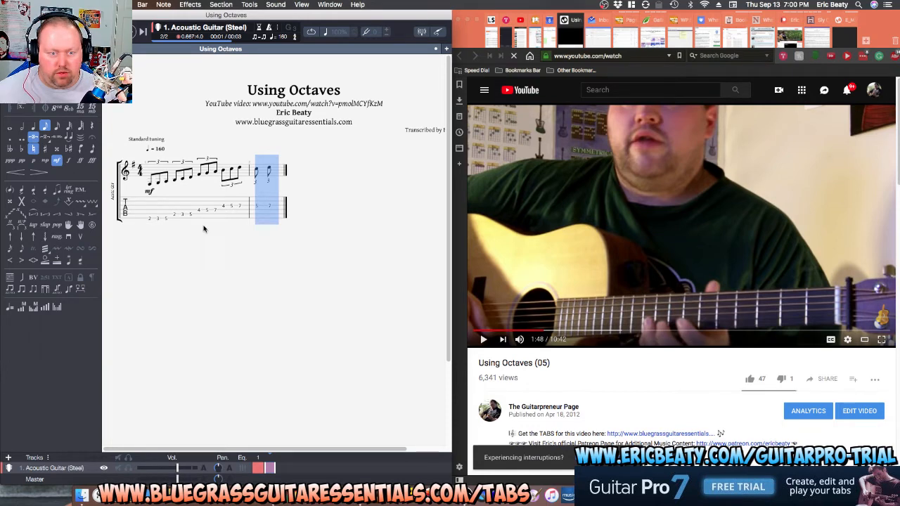
key(Delete)
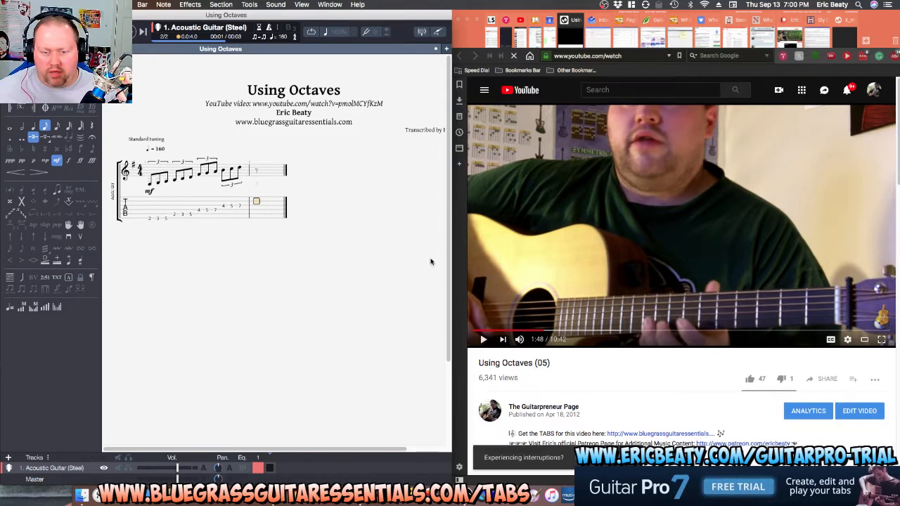
Switch to the Using Octaves video, replay the scale passage and pause it at 1:47.
click(570, 291)
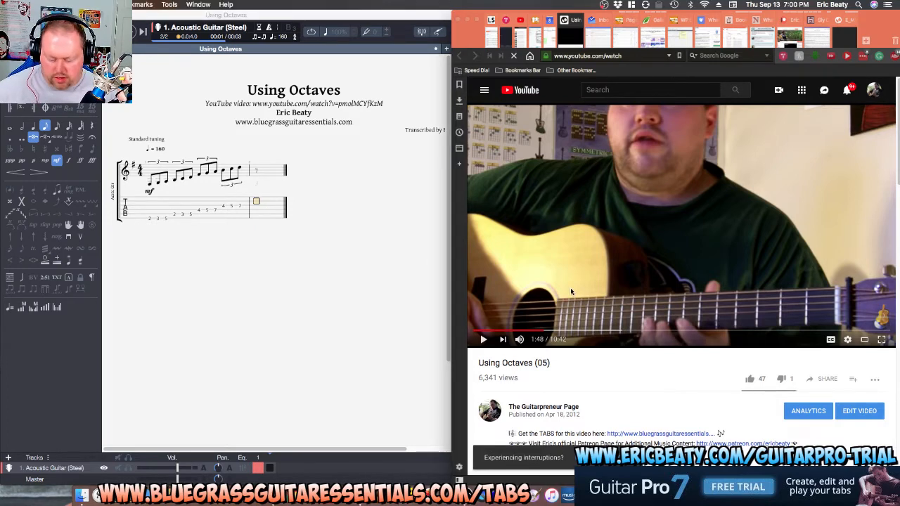
click(570, 283)
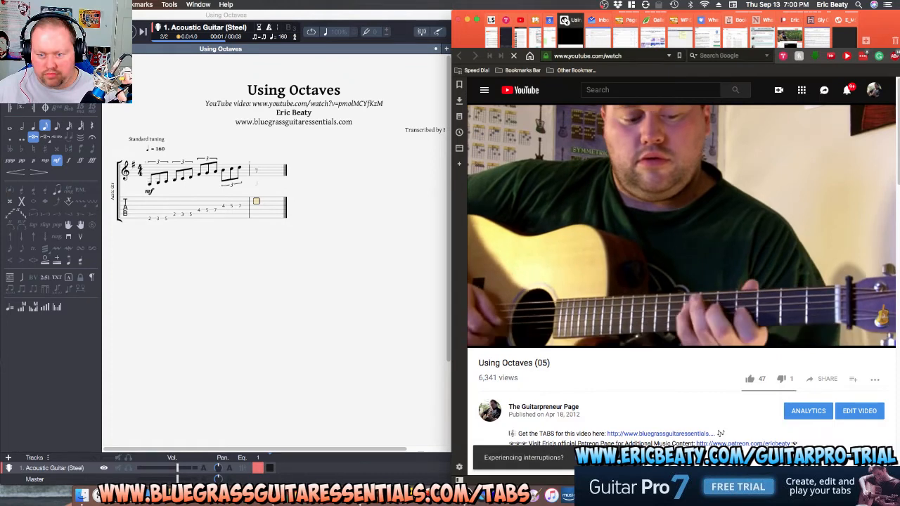
click(594, 274)
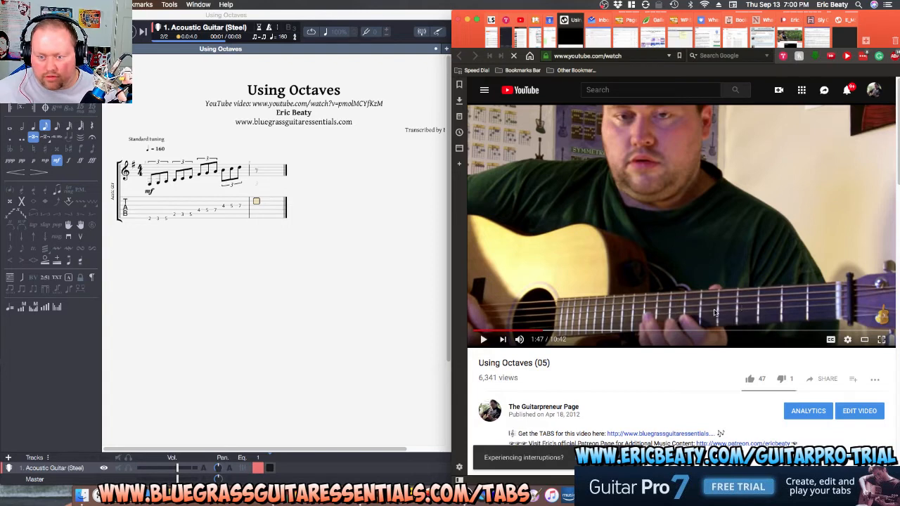
Back in the Guitar Pro score, enter a triplet of frets 7, 8 and 10 on the second string to start the second bar.
click(389, 230)
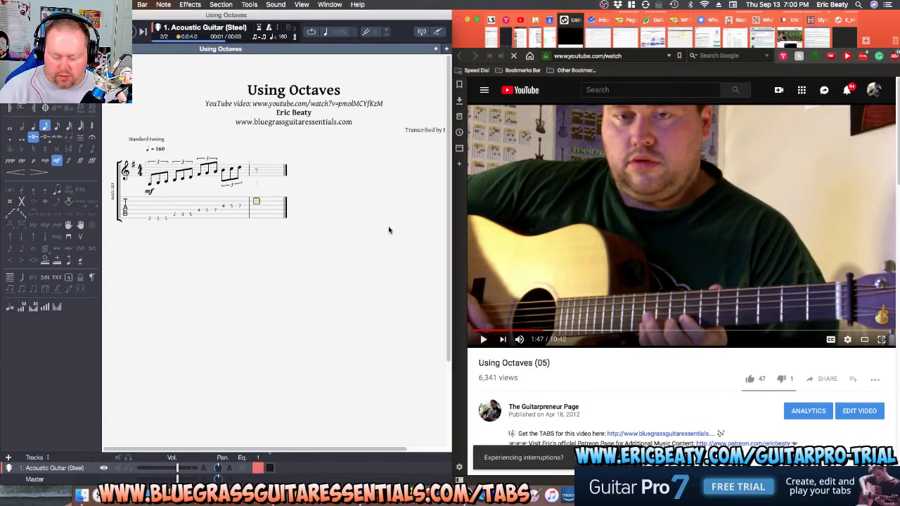
key(7)
key(Right)
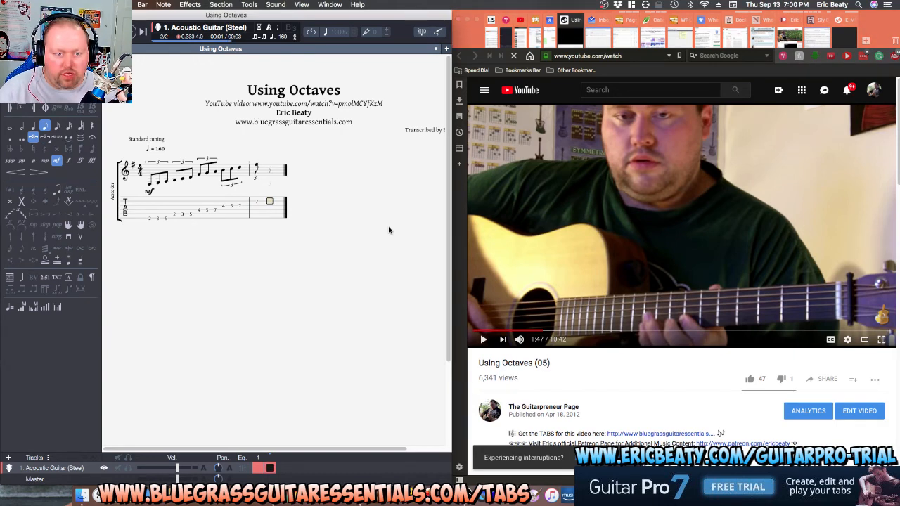
key(8)
key(Right)
text(10)
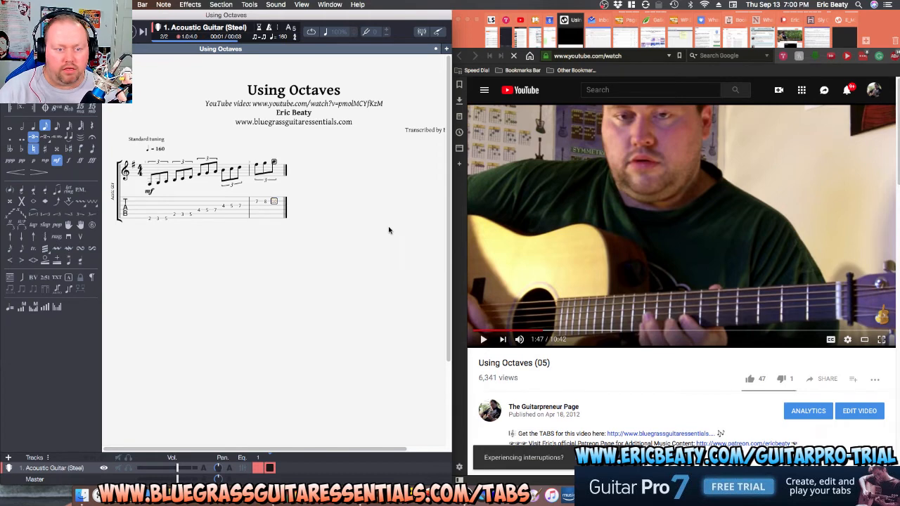
Enter a triplet of frets 7, 8 and 10 on the first string in the second bar.
key(Right)
text(7)
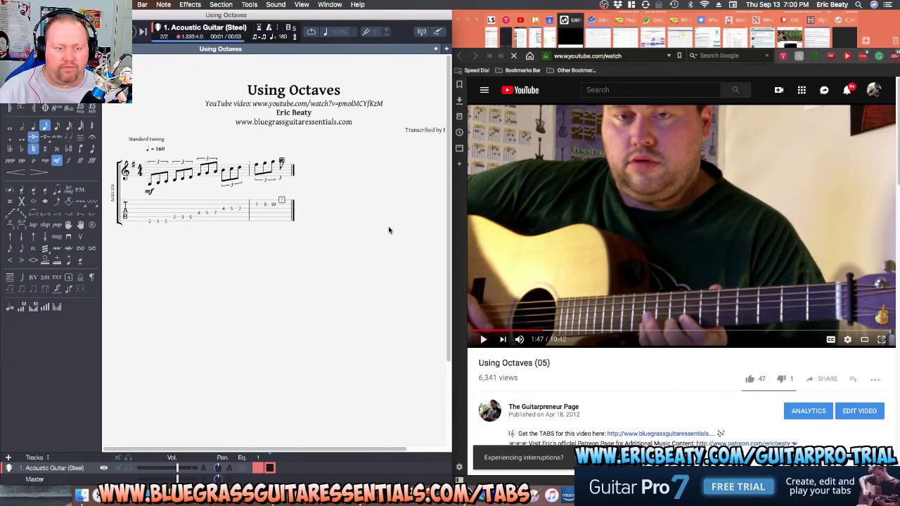
key(Right)
text(8)
key(Right)
text(10)
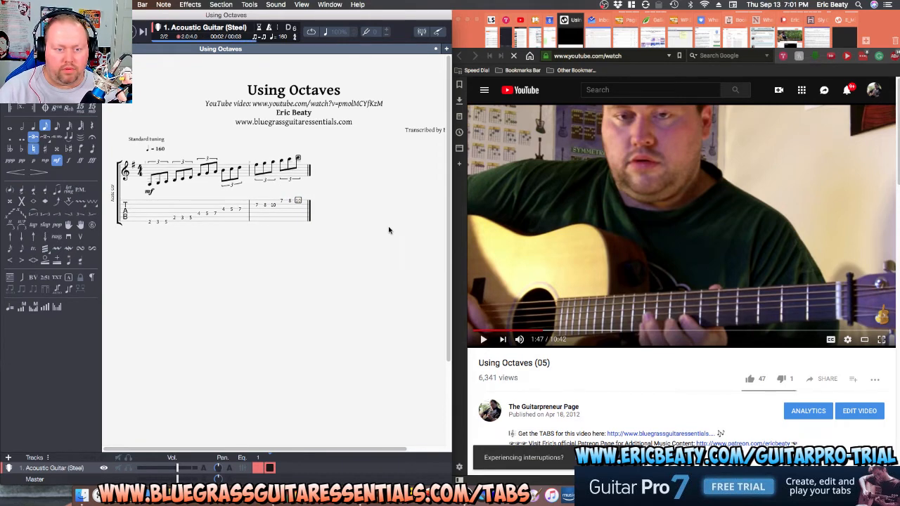
Add the free text "G Maj. - 3NPS" above the first note of the first bar.
click(149, 222)
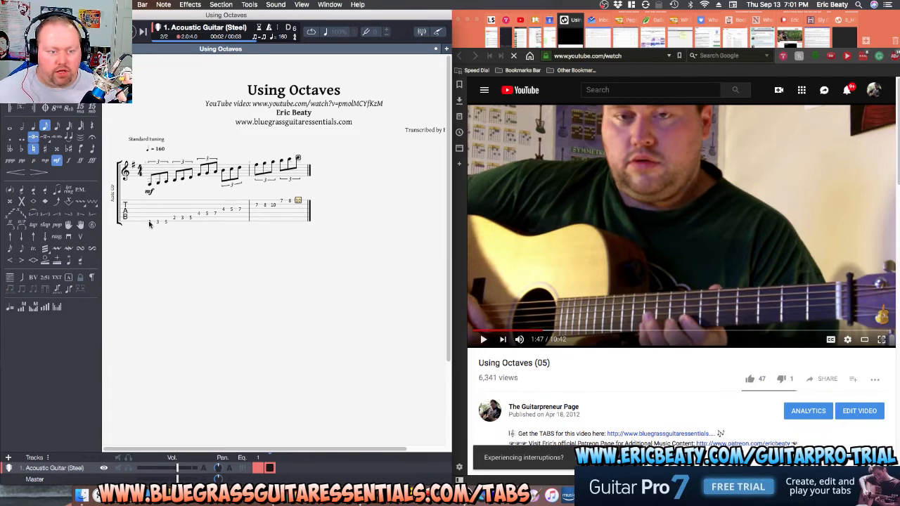
text(t)
text(G)
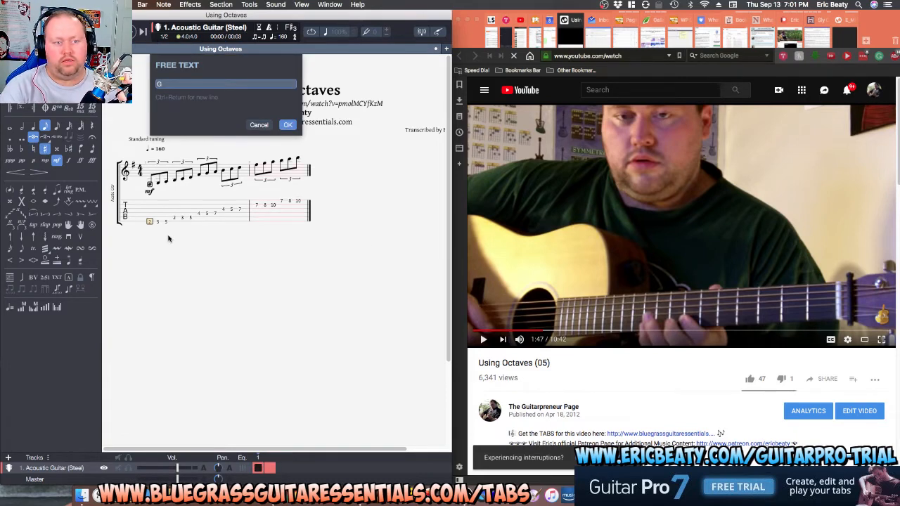
text( Maj)
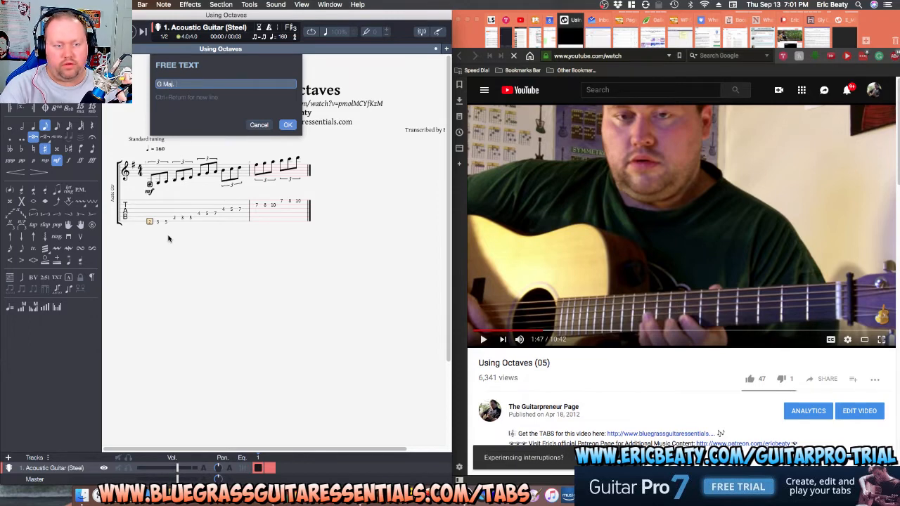
text(. - 3)
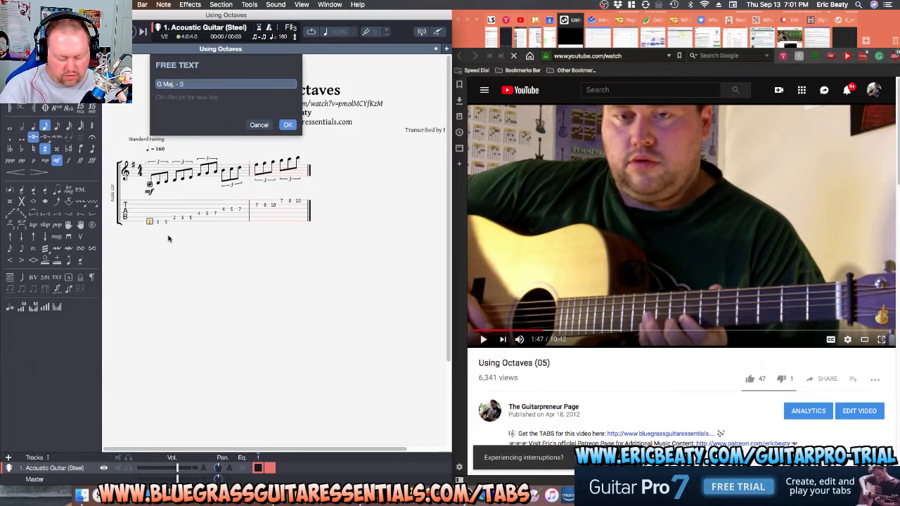
text(NPS)
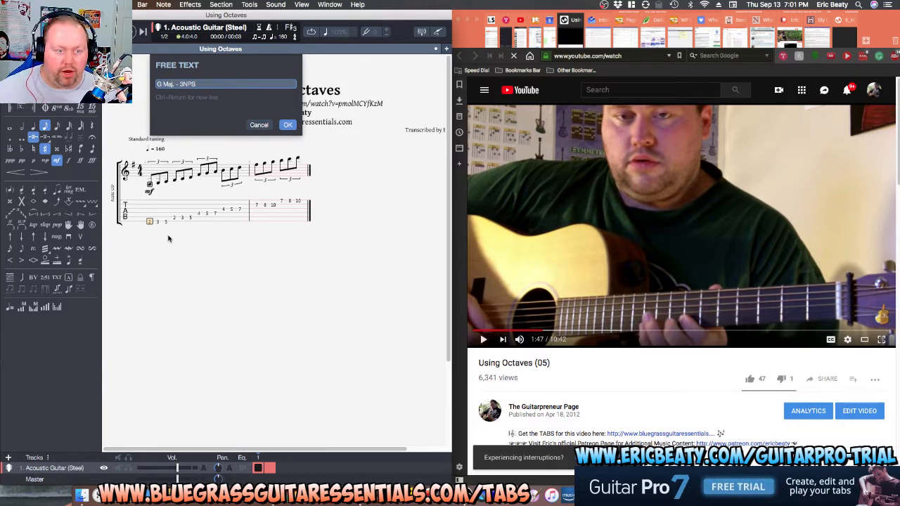
click(286, 125)
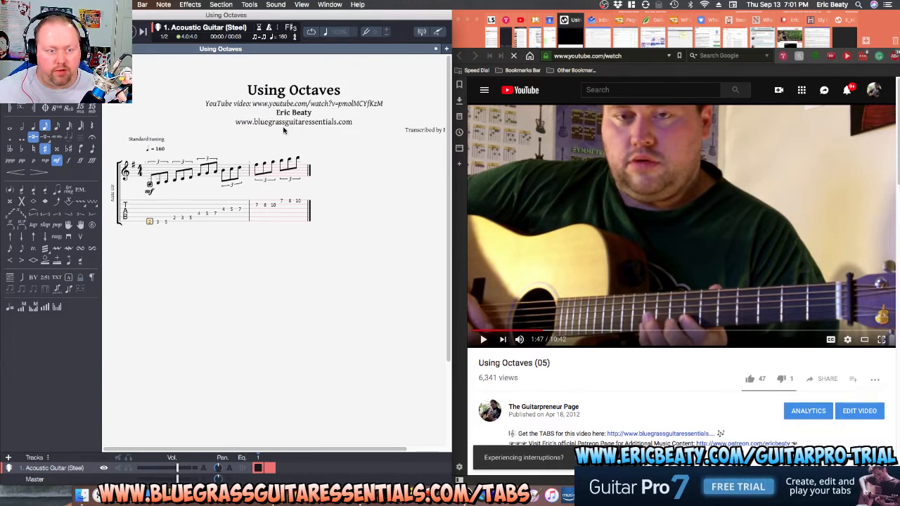
Add a half rest after the last fret 10 on the first string to complete the second bar.
click(298, 205)
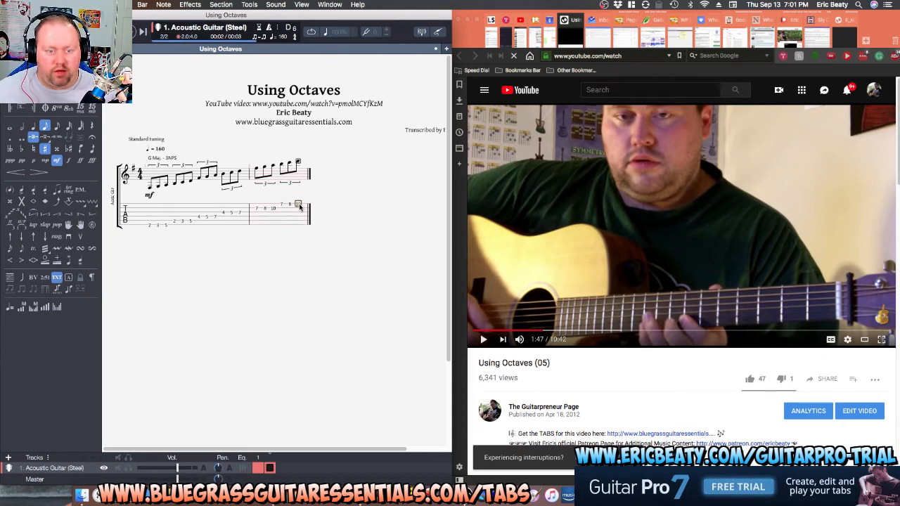
key(Right)
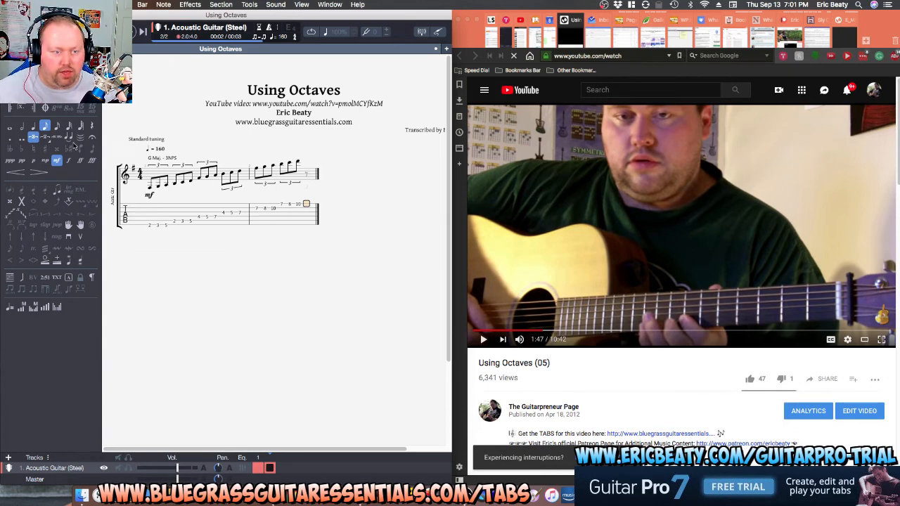
click(23, 128)
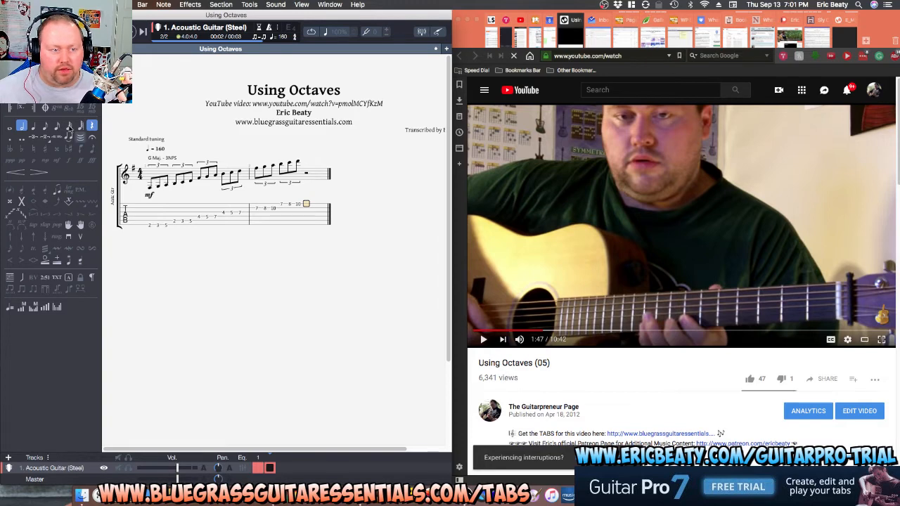
click(306, 217)
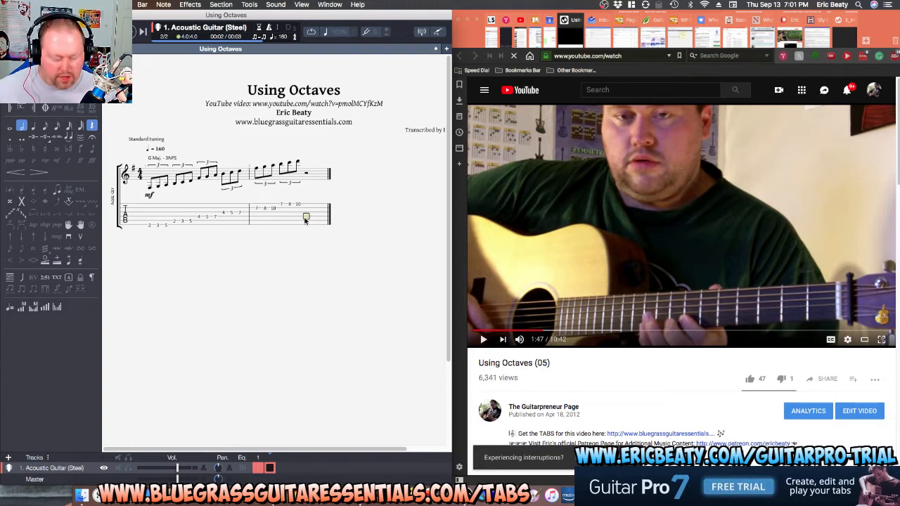
Play the two bars of the scale back from the first note and stop at the closing rest.
click(149, 220)
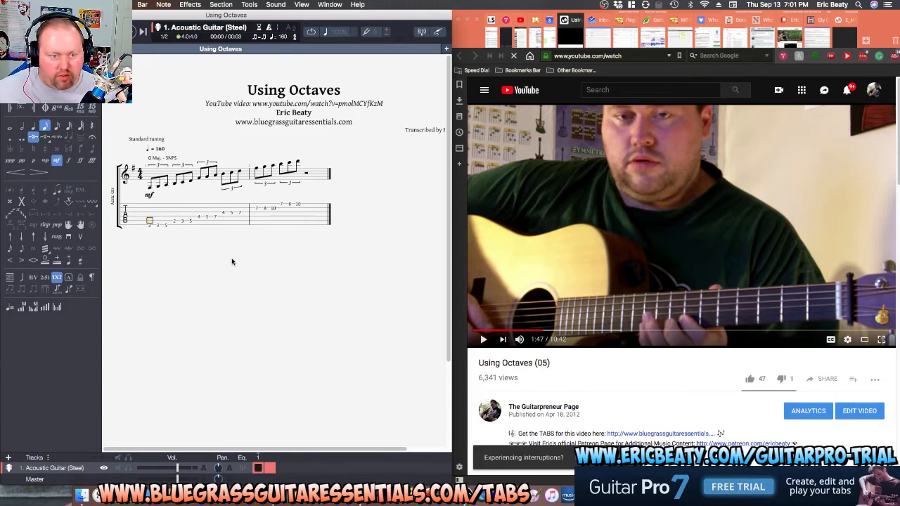
key(space)
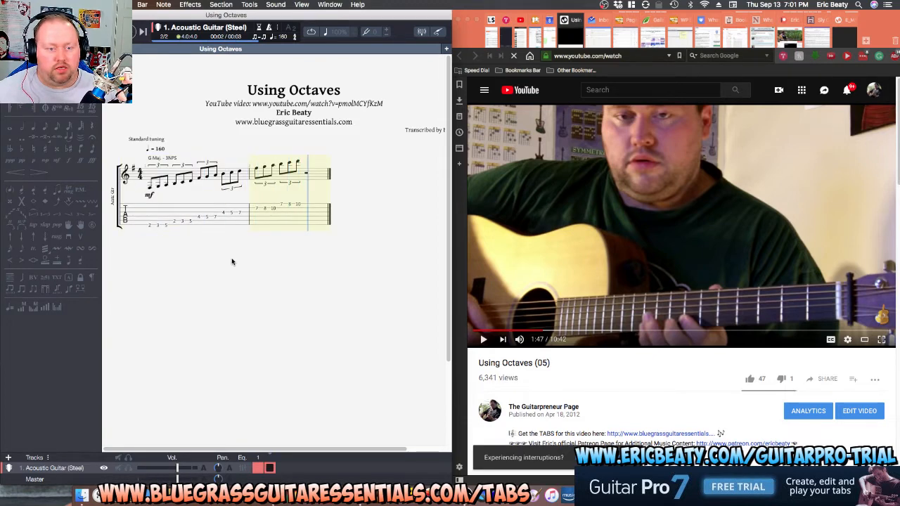
key(space)
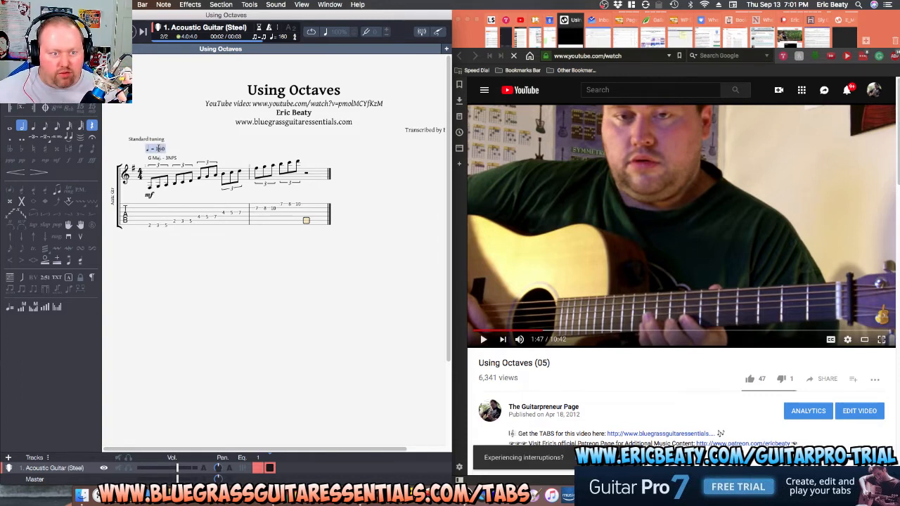
Insert a tempo automation of 120 bpm at the first bar and play the scale back at that tempo.
click(149, 178)
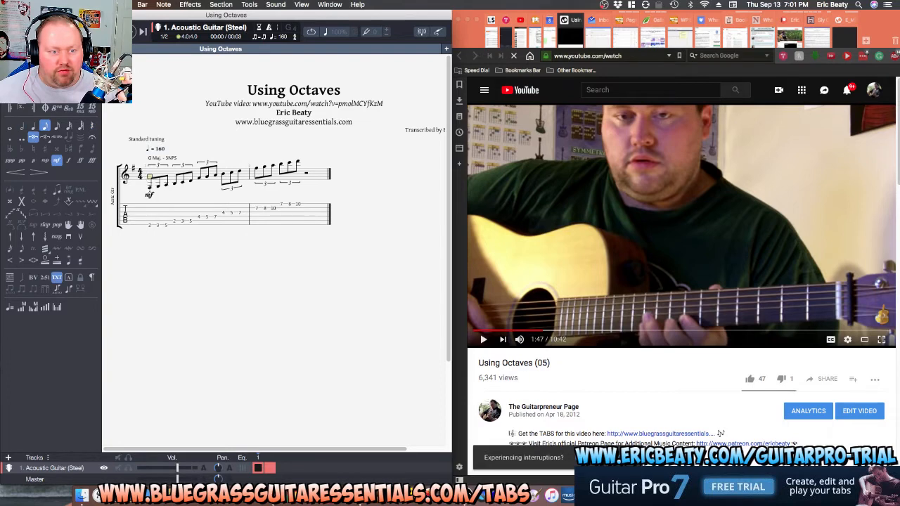
click(150, 225)
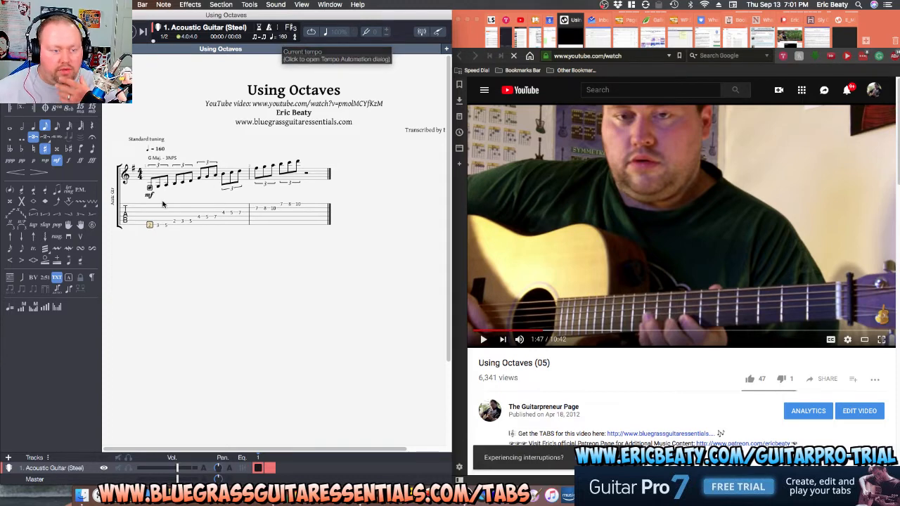
click(357, 4)
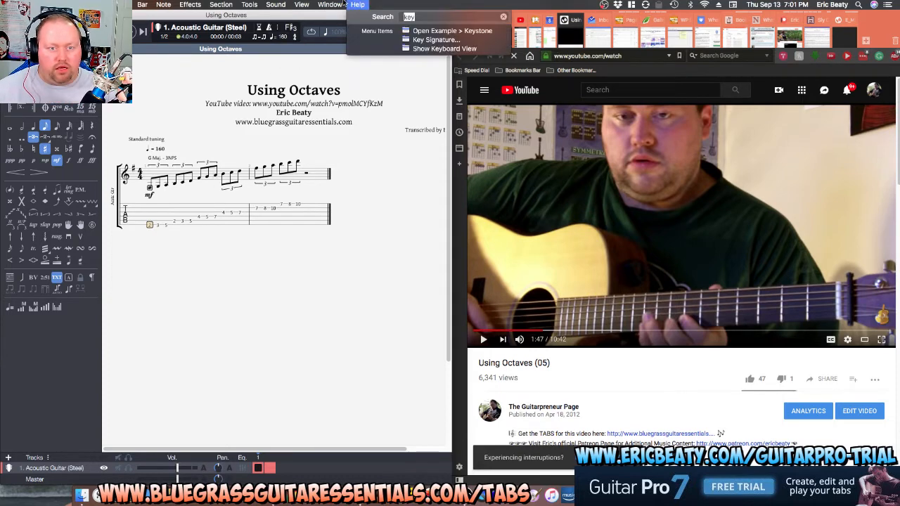
click(357, 4)
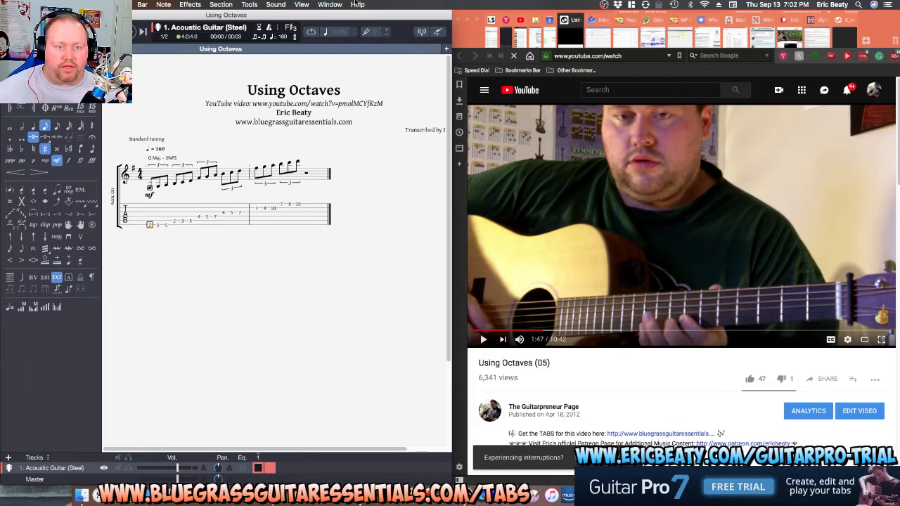
click(357, 4)
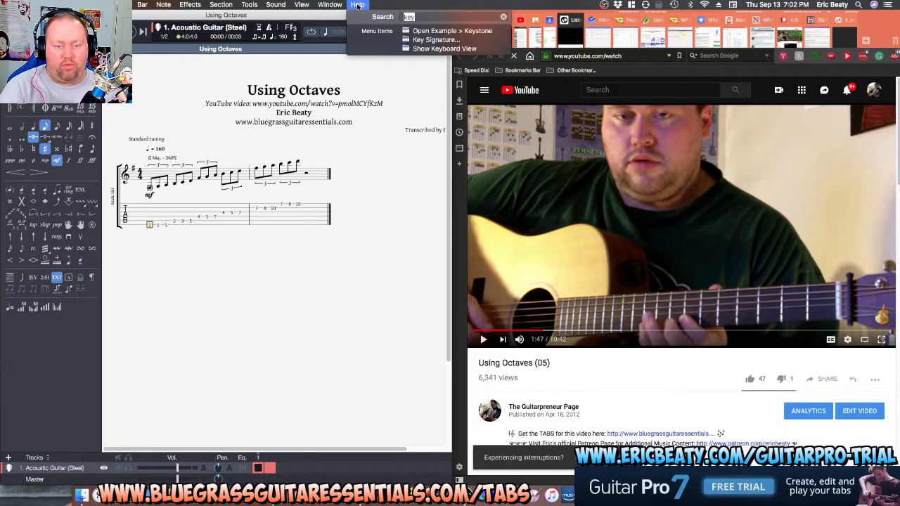
text(temb)
key(BackSpace)
text(po)
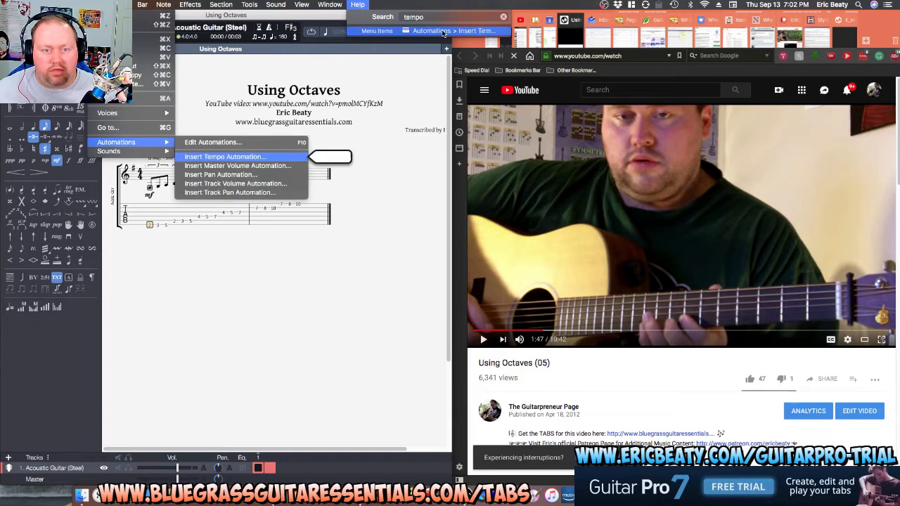
click(443, 32)
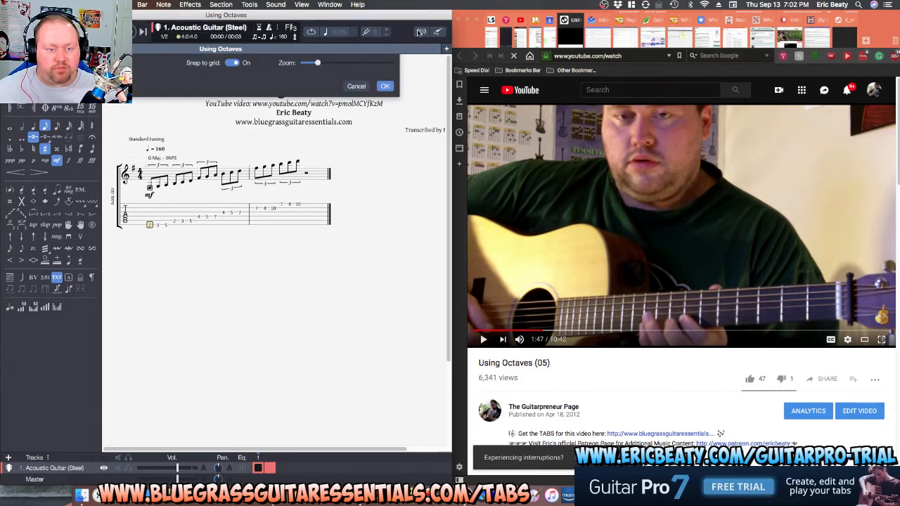
text(120 bpm)
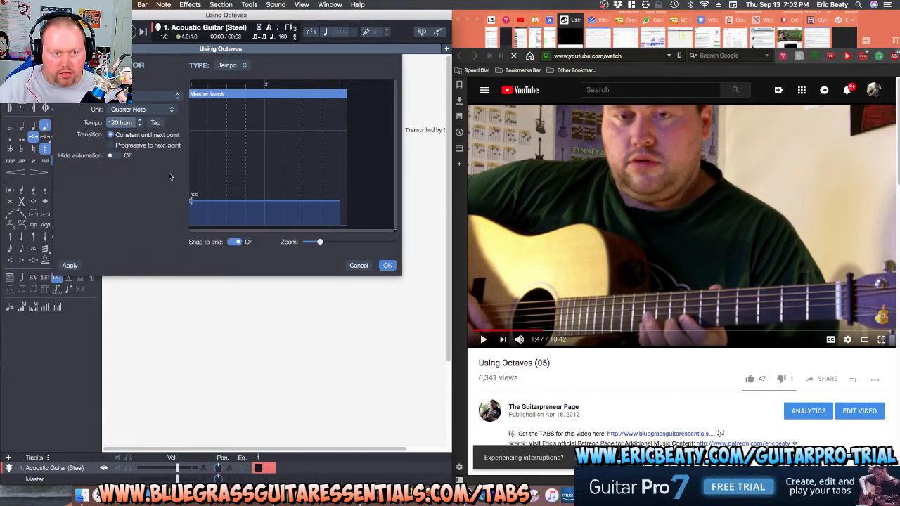
key(Return)
key(space)
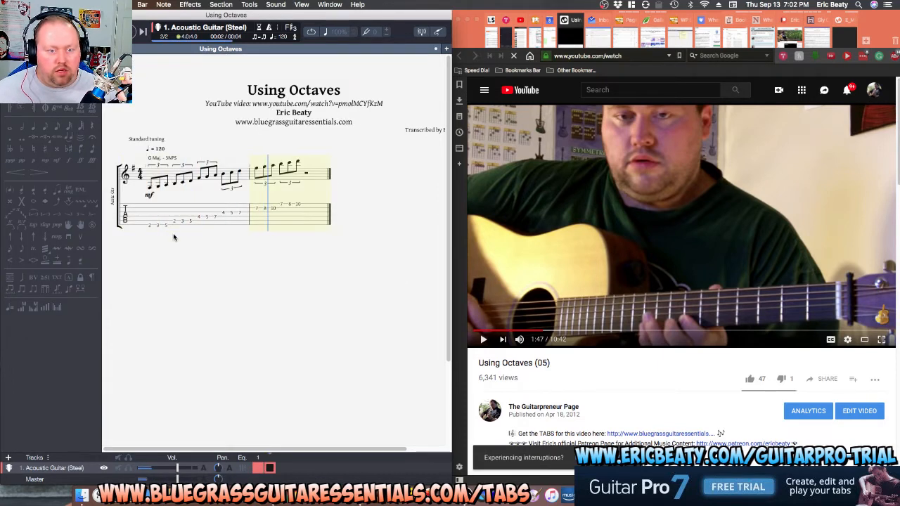
key(space)
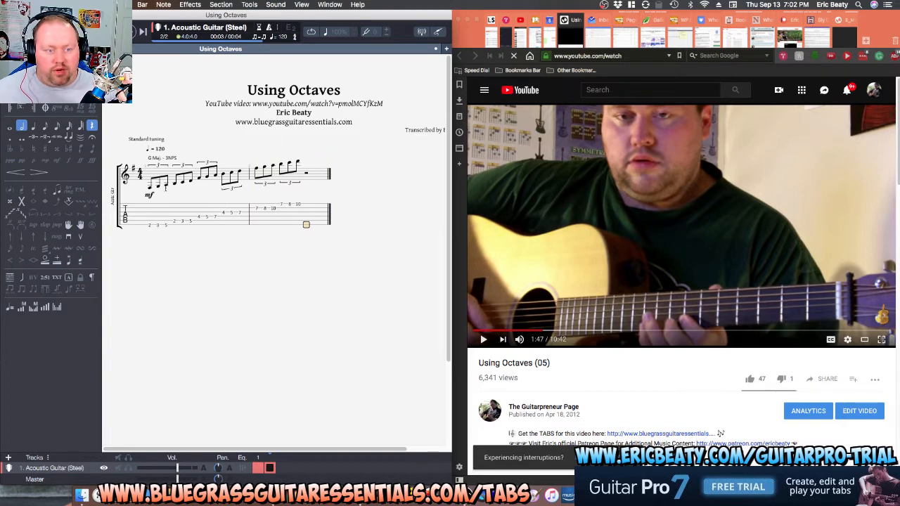
Edit the tempo marking to 100 bpm and play the scale back from the first note.
click(159, 146)
double_click(159, 147)
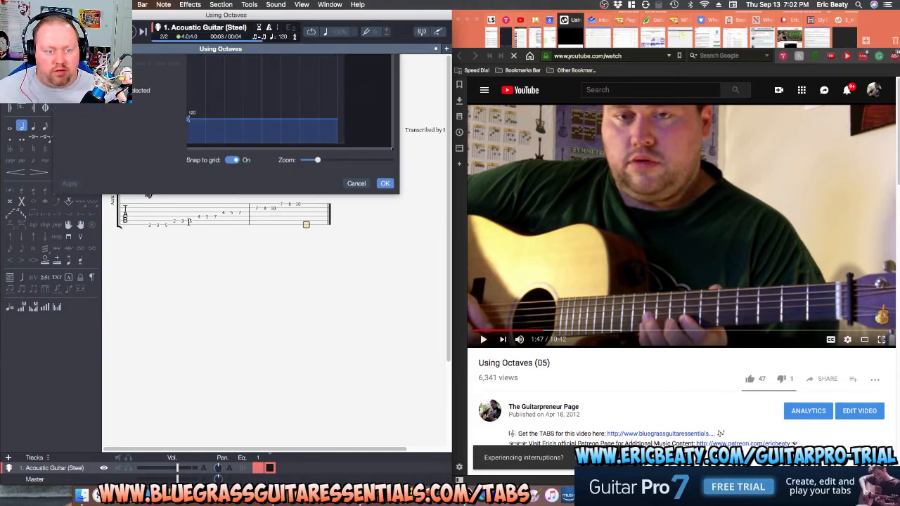
drag(189, 194, 189, 219)
key(Return)
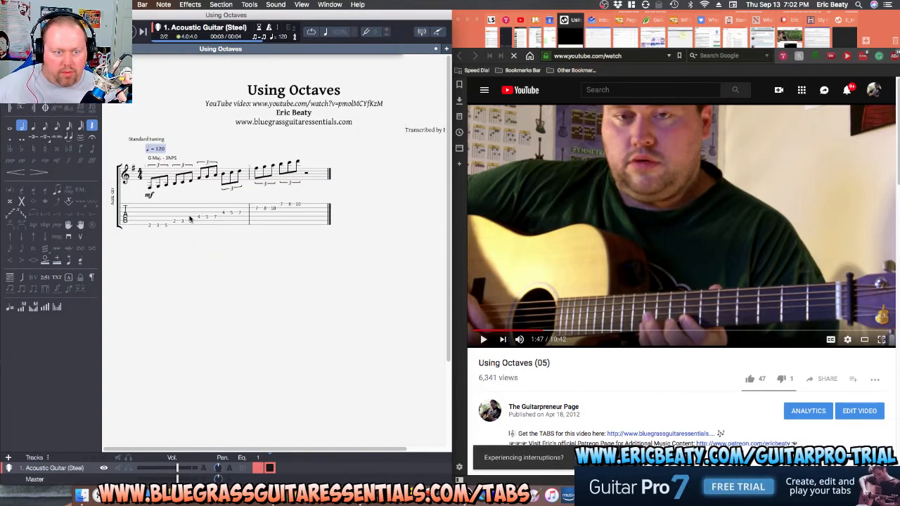
click(149, 225)
key(space)
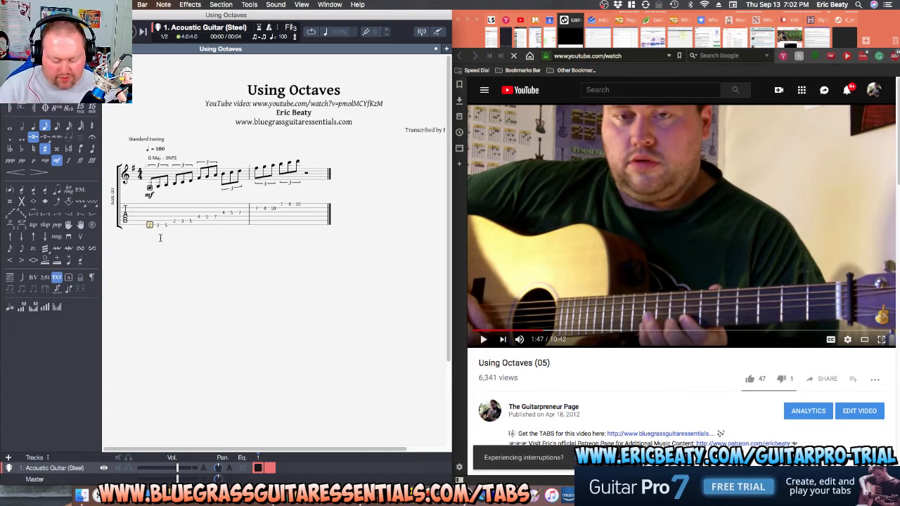
Mark alternating pick strokes, starting with a downstroke, on the first six notes of the first bar.
key(super+d)
key(Right)
key(super+u)
key(Right)
key(super+d)
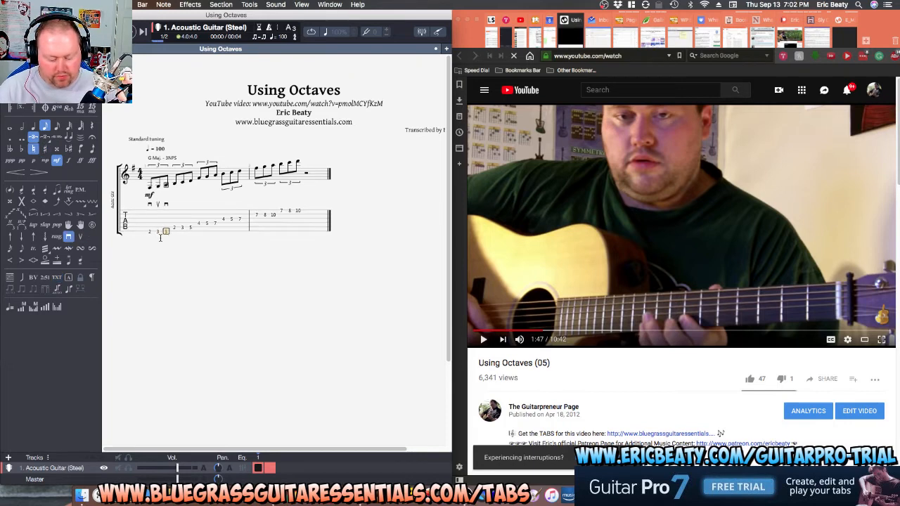
key(Right)
key(super+u)
key(Right)
key(super+d)
key(Right)
key(super+u)
key(Right)
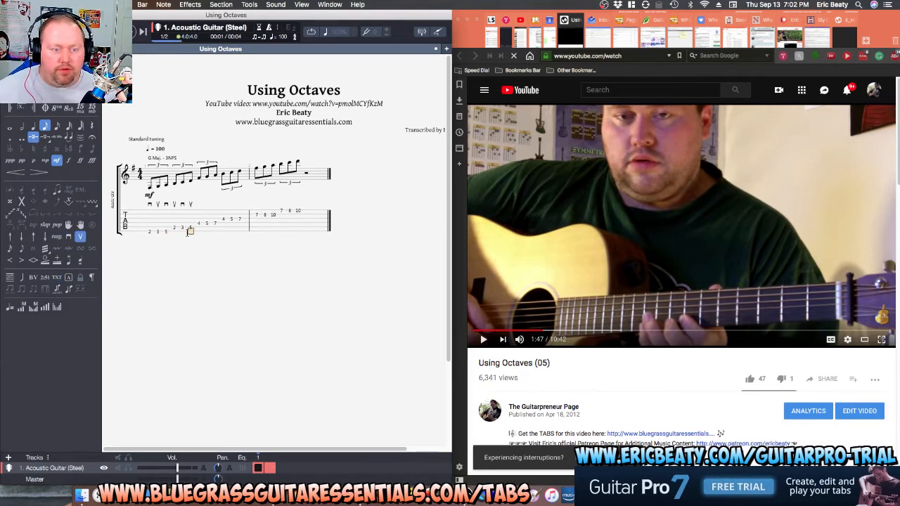
key(Right)
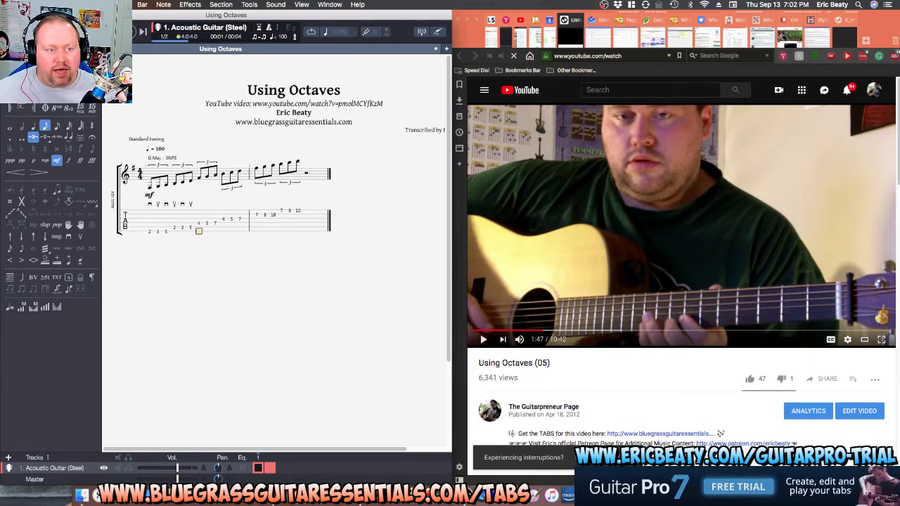
key(Escape)
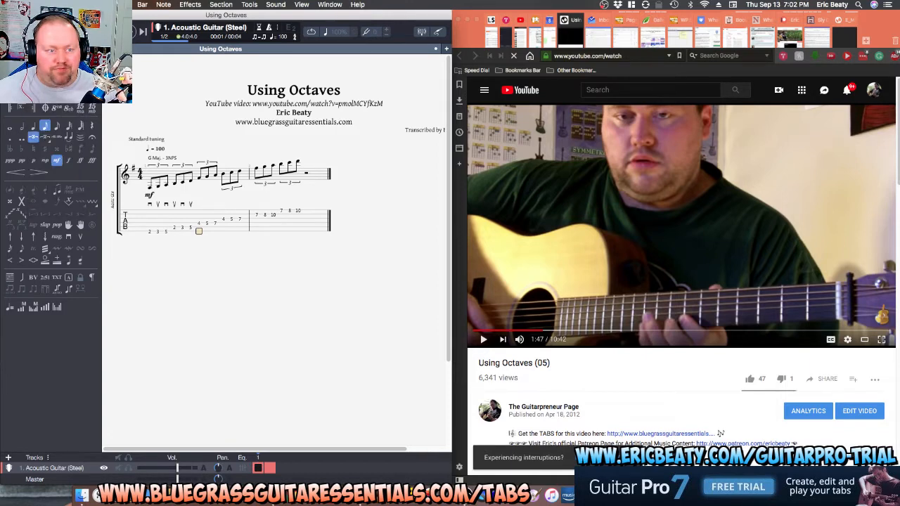
Open the track's settings and compare the tab-only view with the combined standard notation and tab view.
key(super+alt+i)
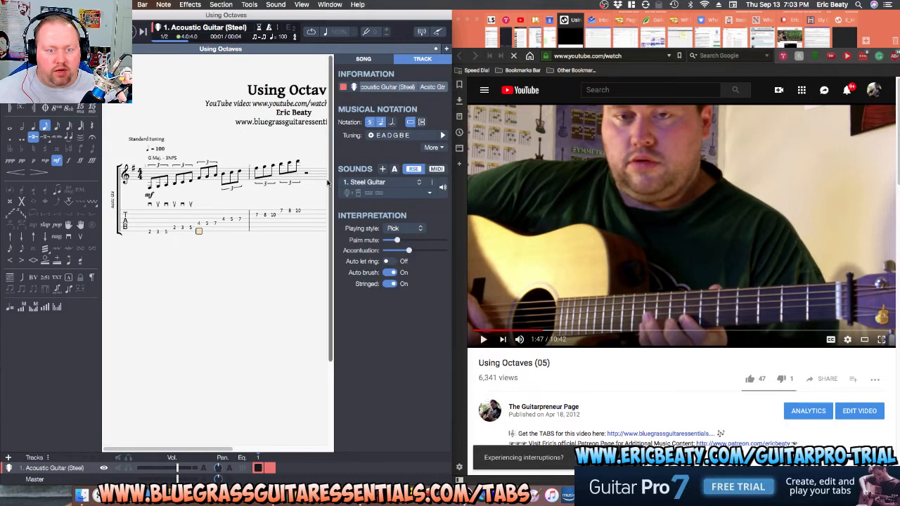
click(381, 122)
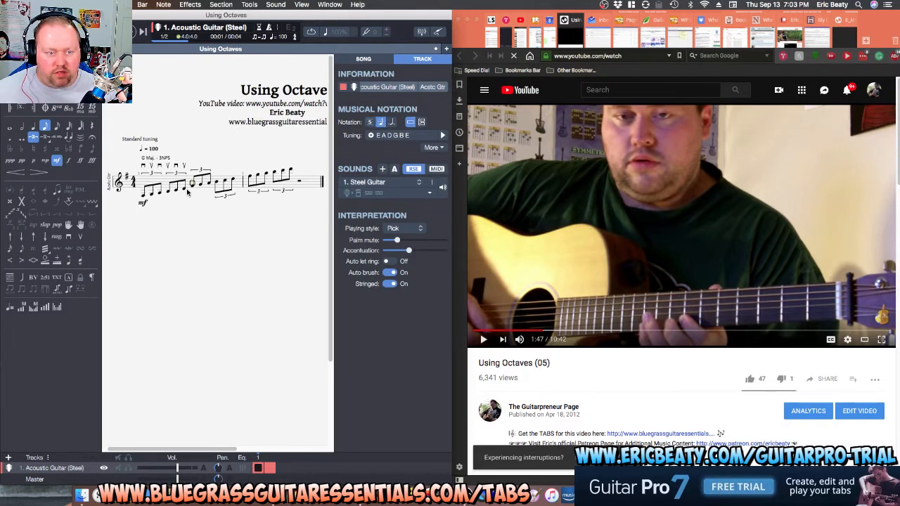
click(379, 123)
click(379, 123)
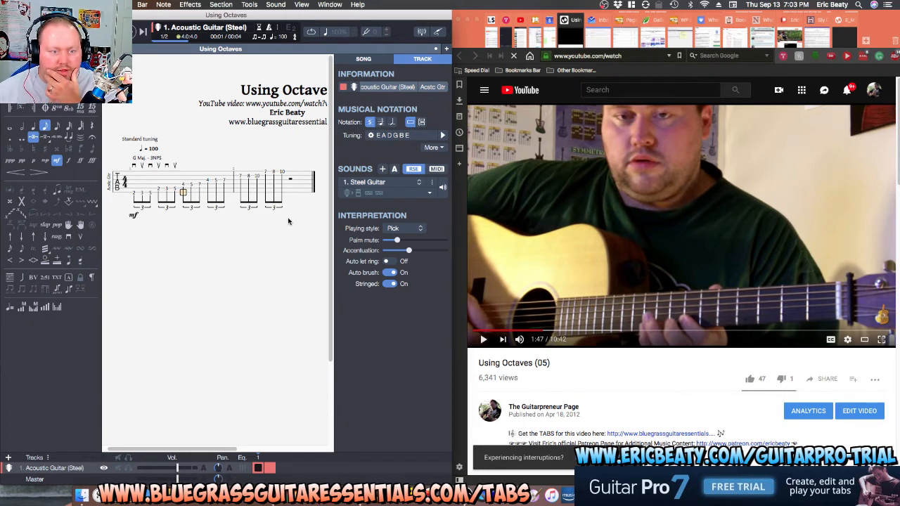
click(380, 122)
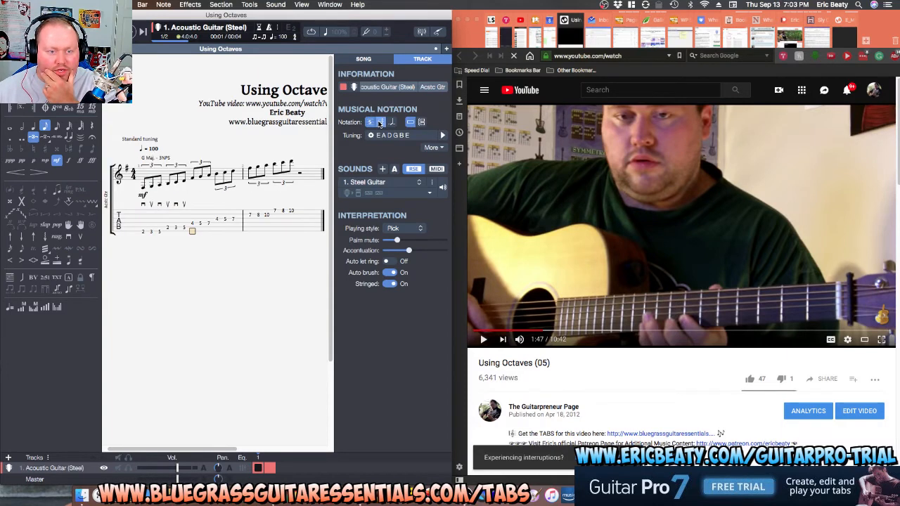
click(380, 122)
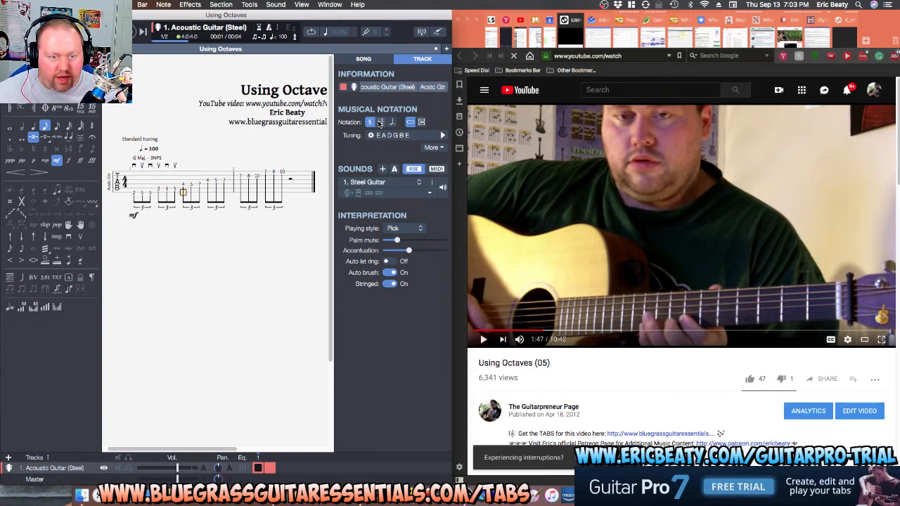
click(379, 122)
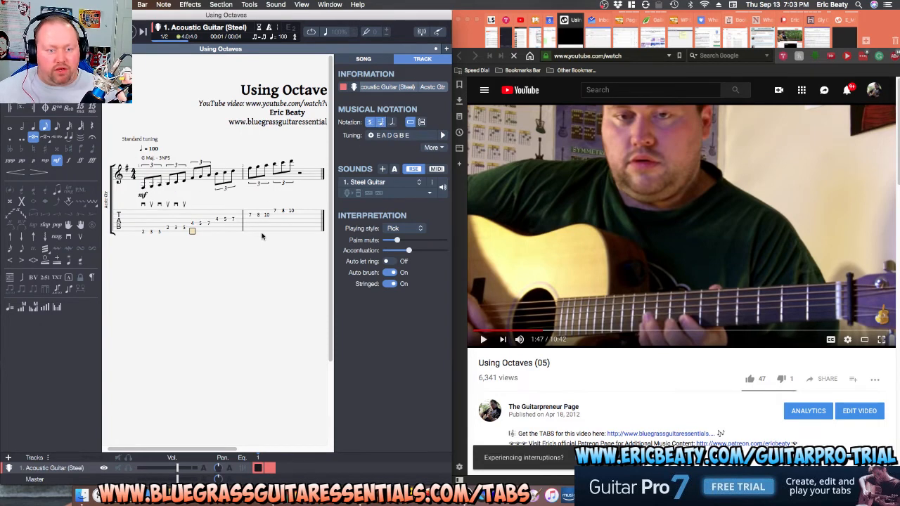
Add the free text "etc." above the third triplet of the first bar in tab-only view and show standard notation again.
click(381, 122)
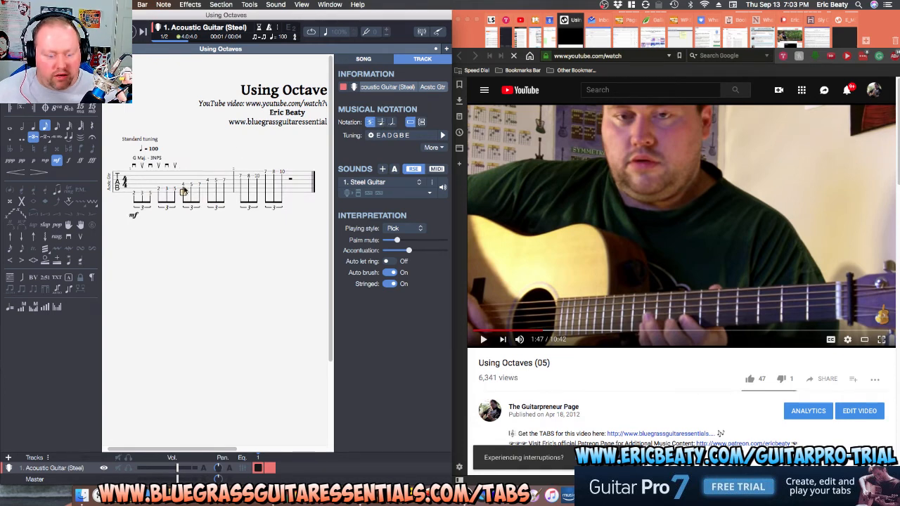
text(t)
text(etc.)
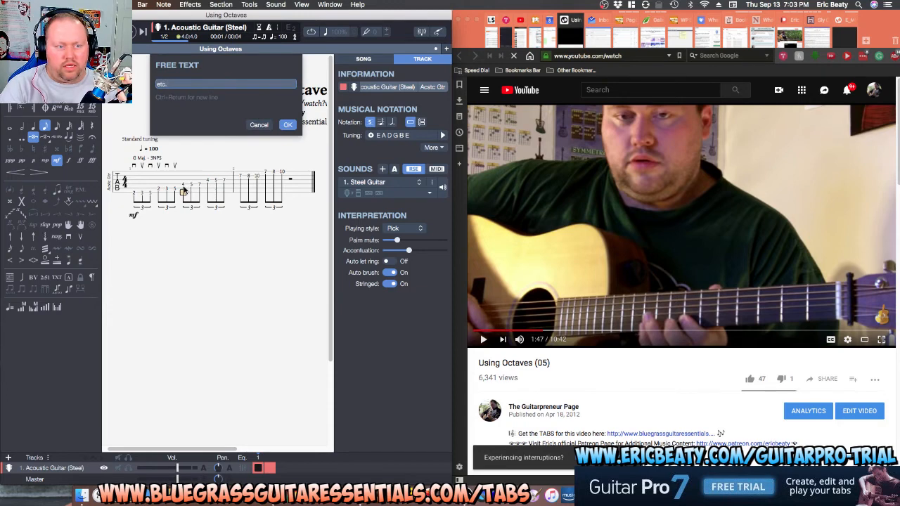
key(Return)
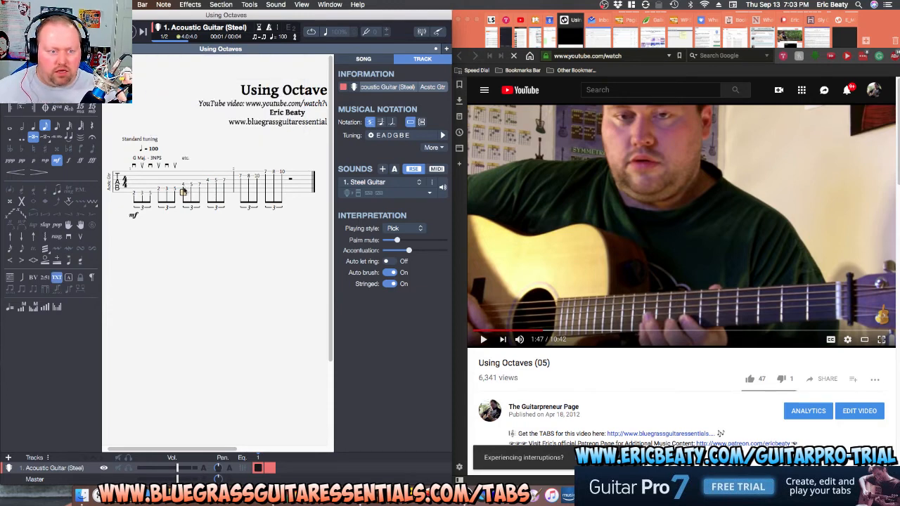
click(381, 122)
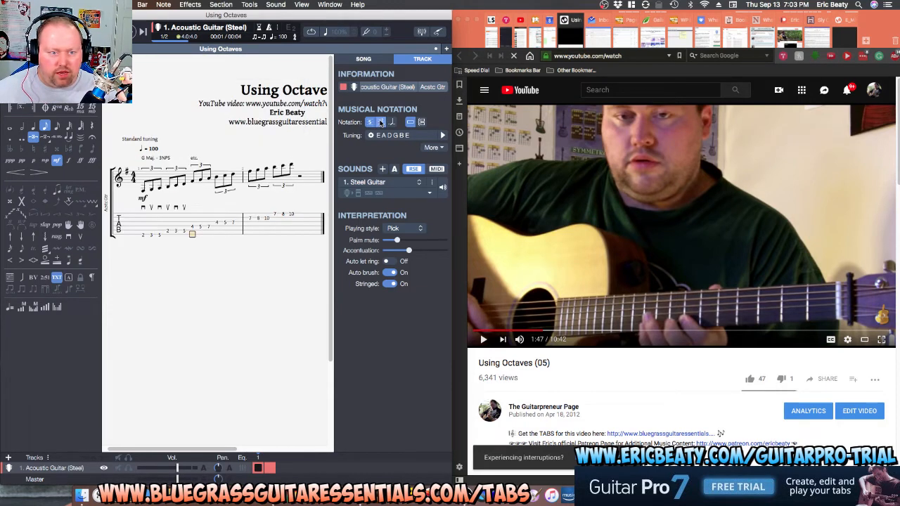
click(194, 159)
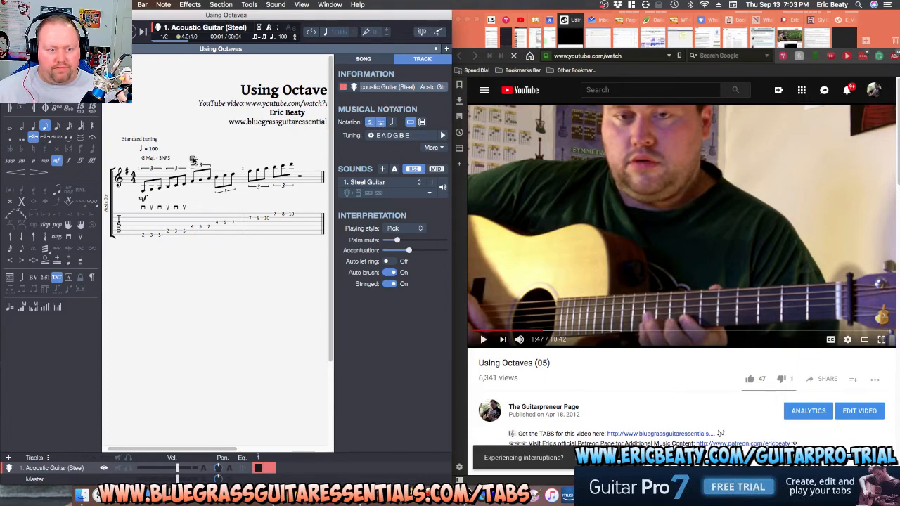
Hide the track's settings beside the score and resume playing the Using Octaves lesson video.
double_click(194, 159)
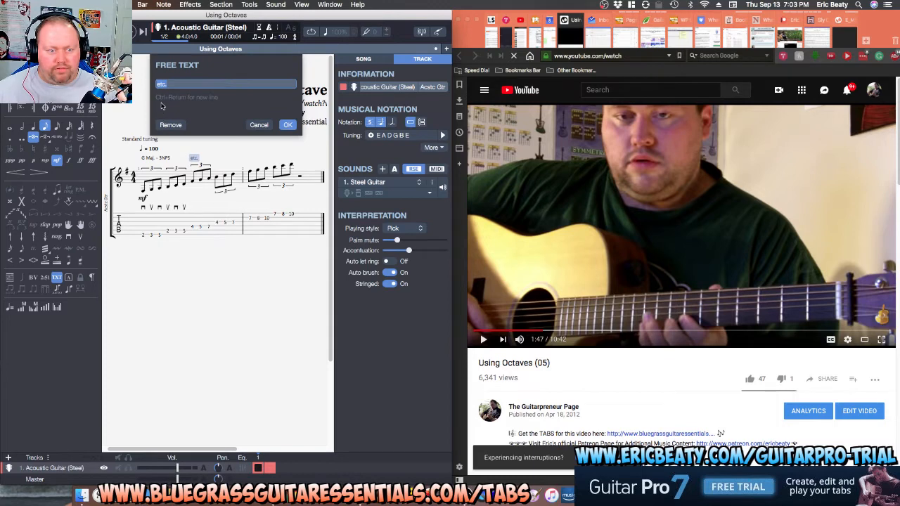
click(288, 125)
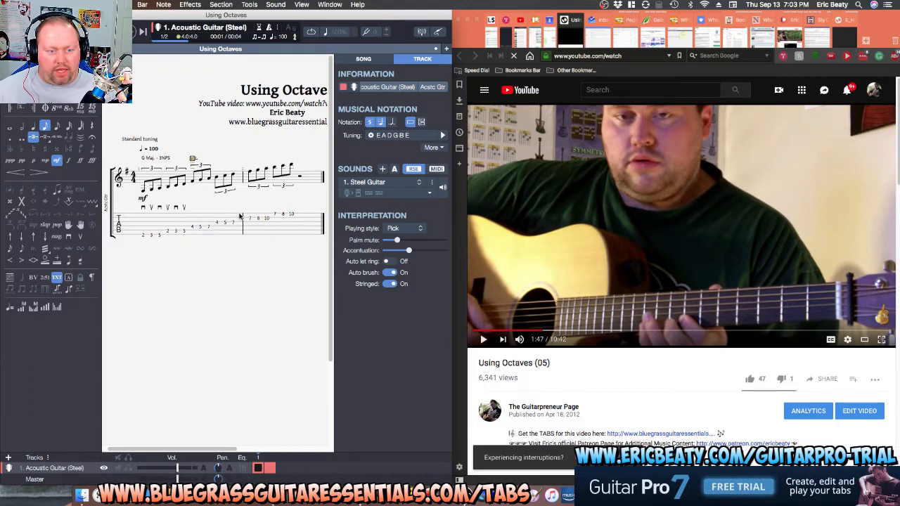
click(143, 233)
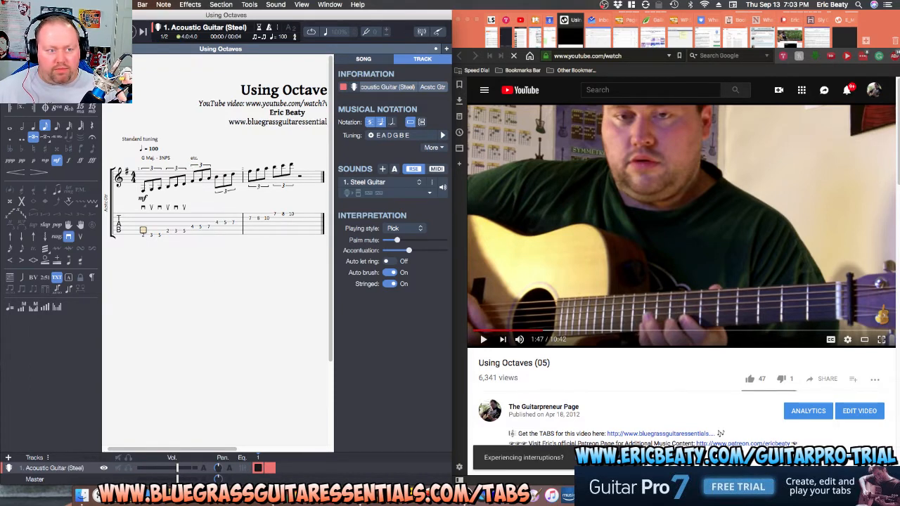
key(super+alt+i)
click(623, 256)
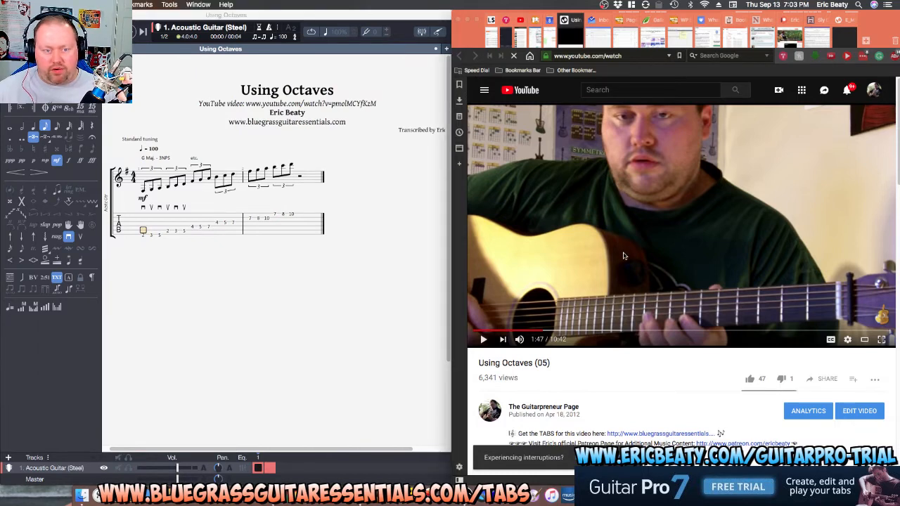
click(565, 259)
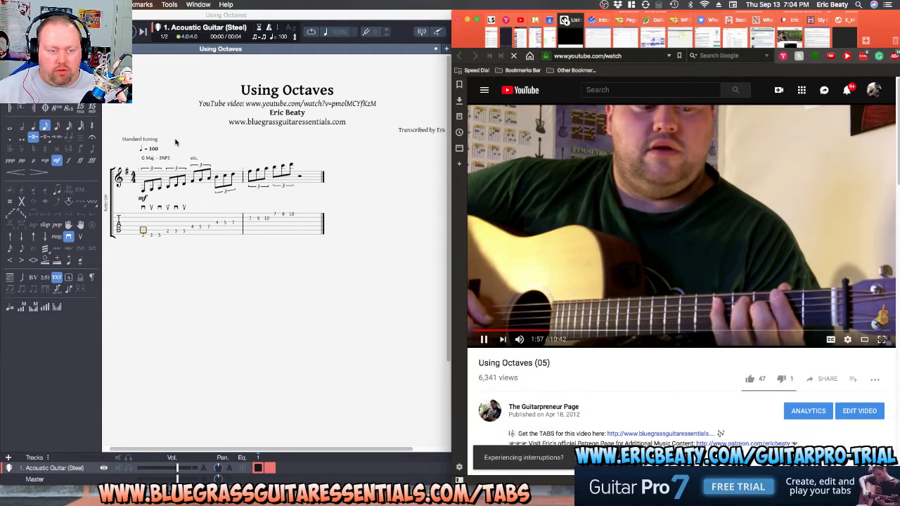
Change the scale's free text label to "G Maj. Octaves - 3NPS" and save the tab file.
click(152, 159)
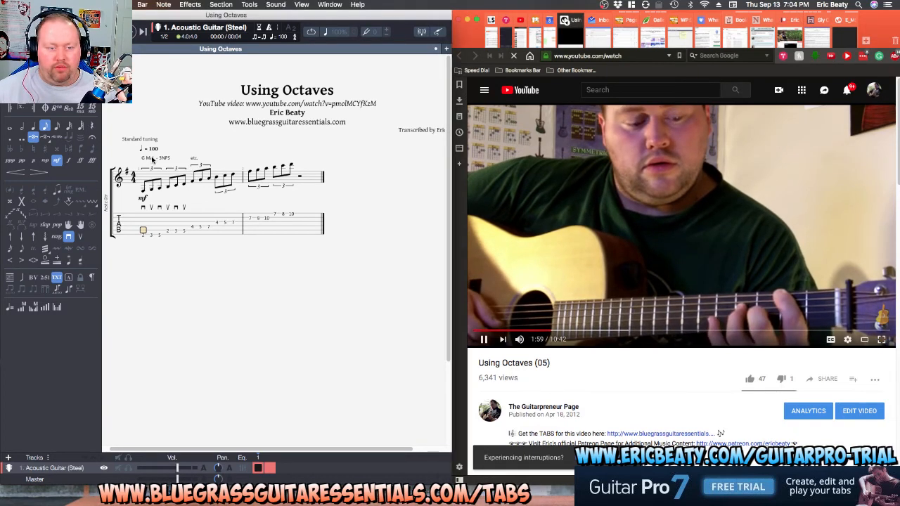
click(151, 160)
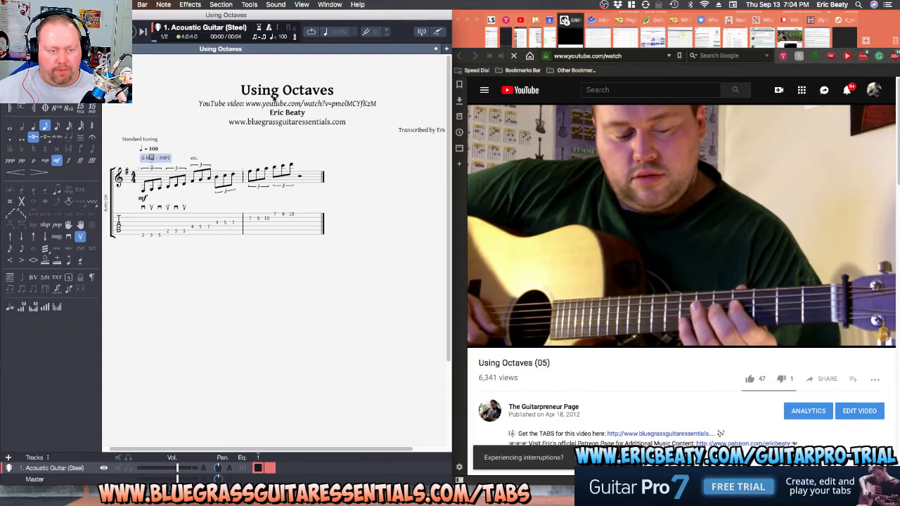
key(t)
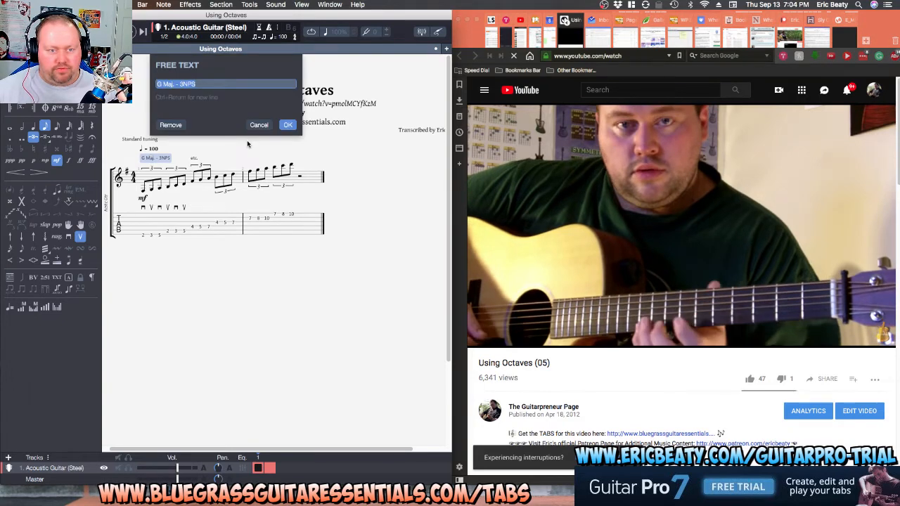
click(174, 84)
text(O)
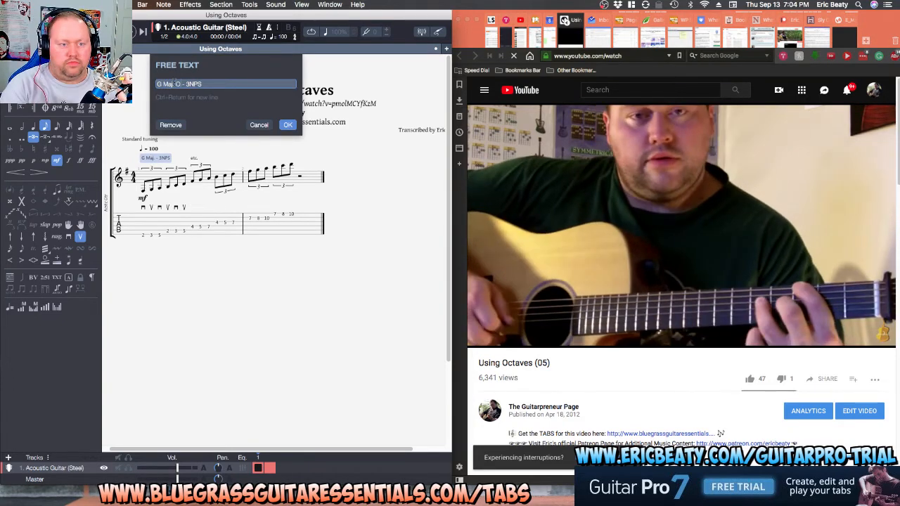
text(ctaves)
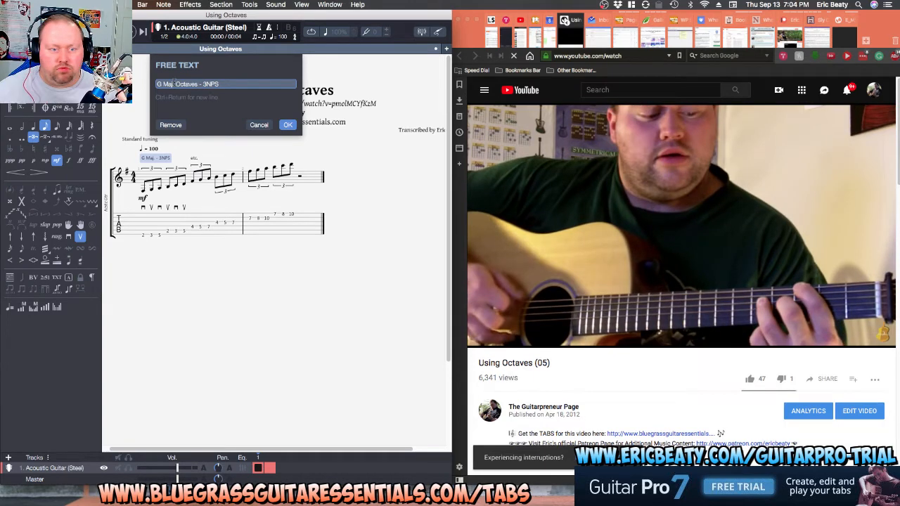
key(Return)
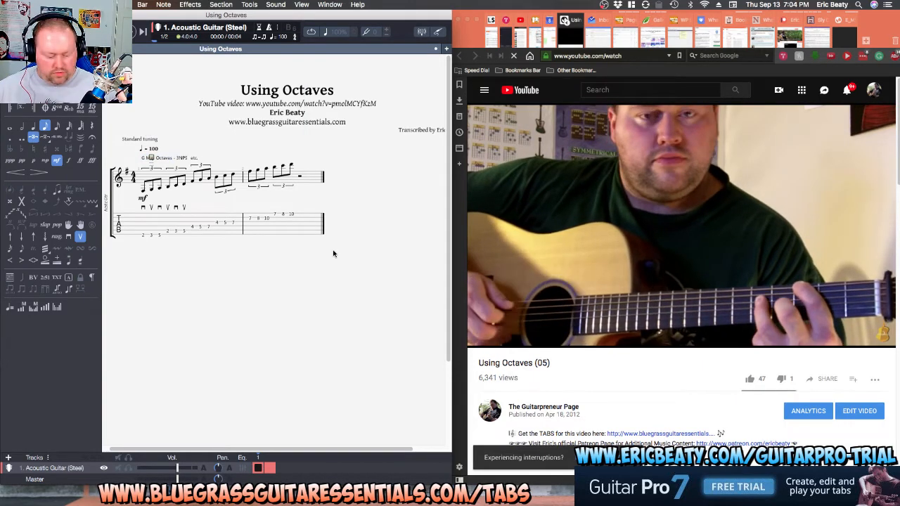
click(83, 5)
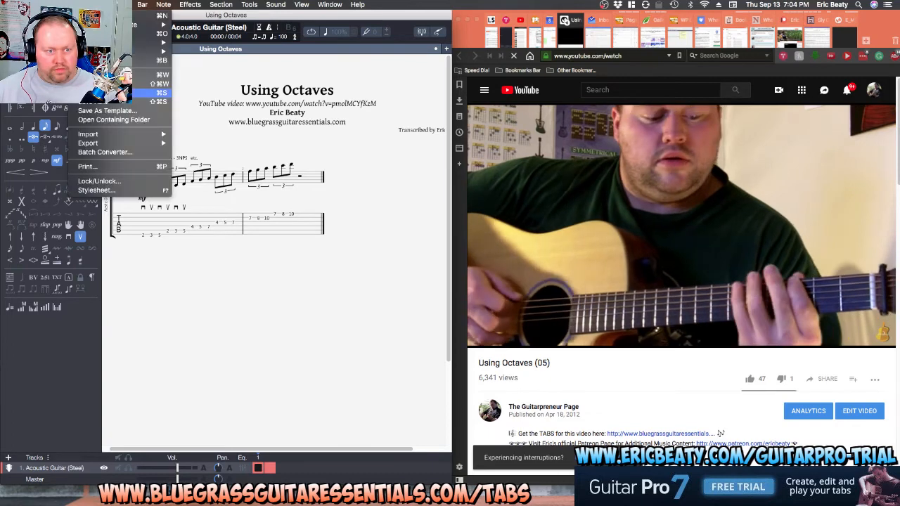
click(95, 92)
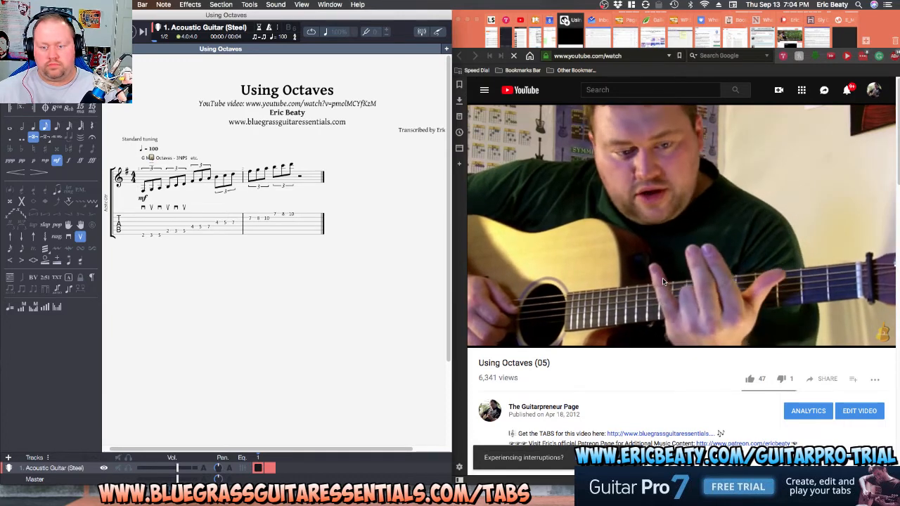
Watch the lesson video while skipping forward to find the next exercise, and pause it at 5:22.
click(676, 218)
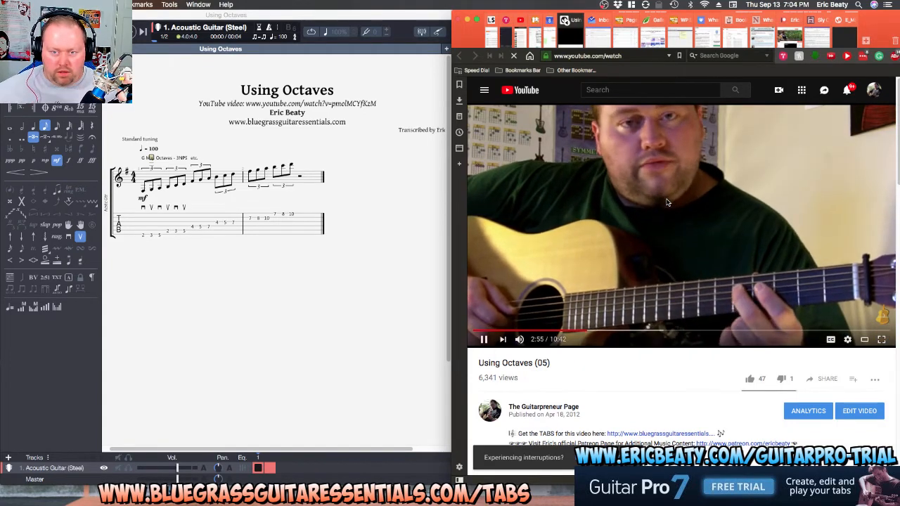
click(667, 203)
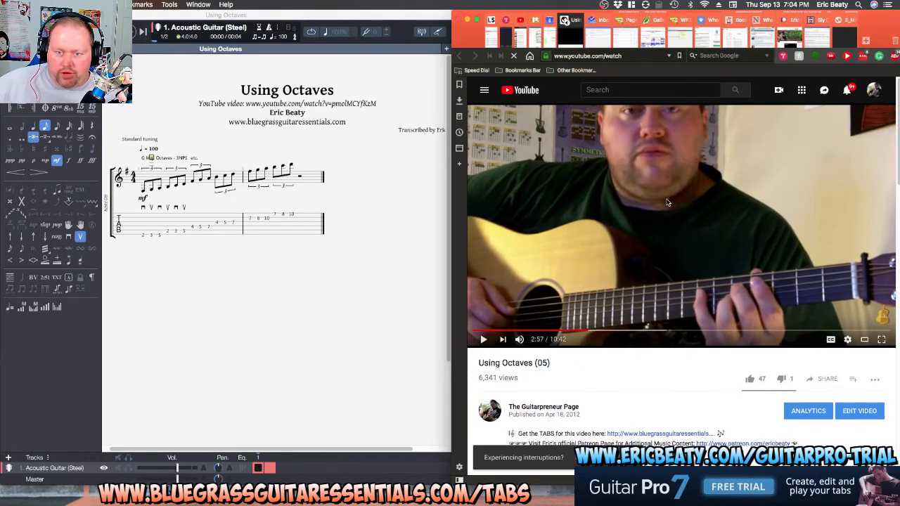
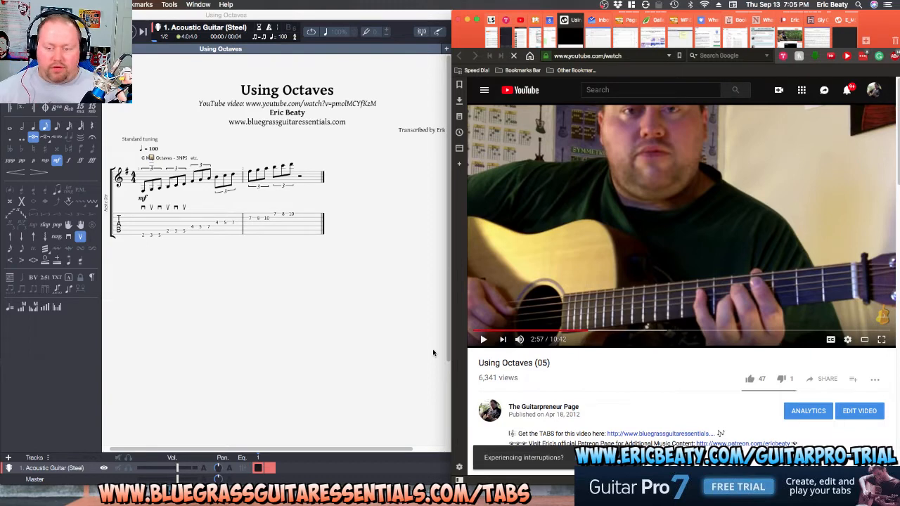
click(579, 241)
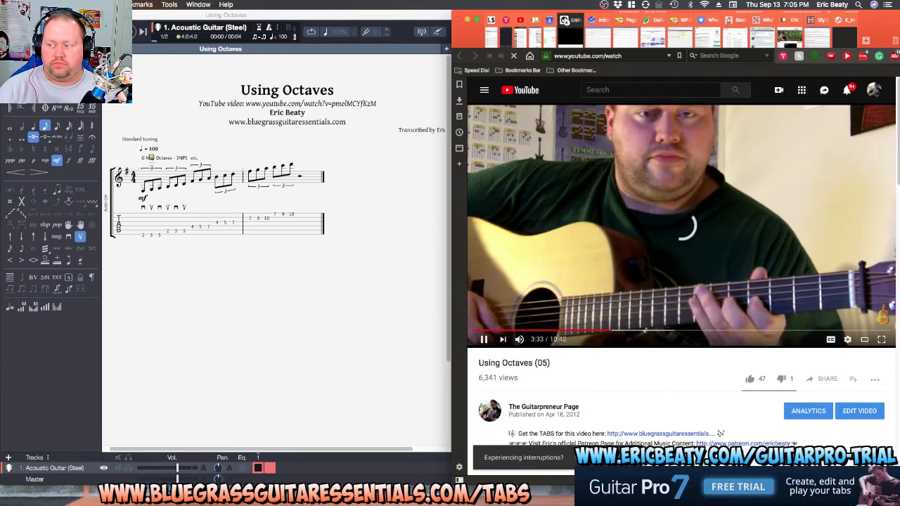
key(Right)
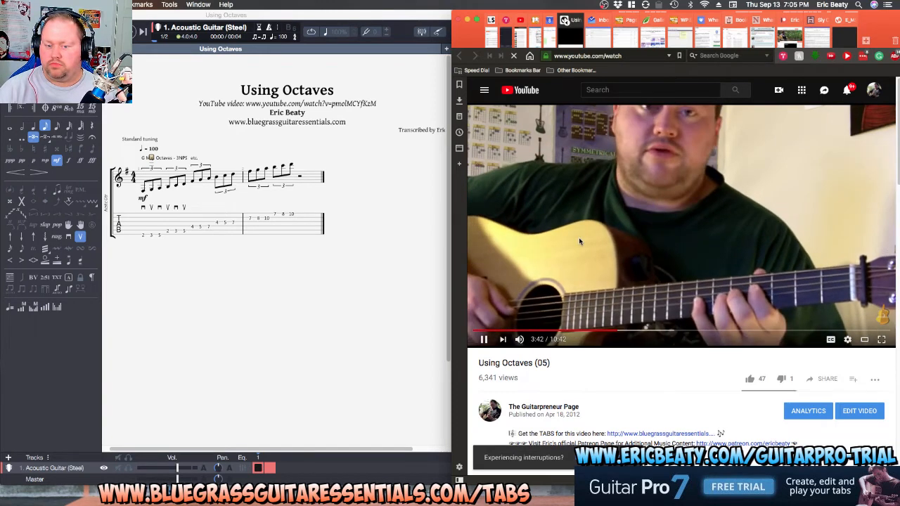
key(Right)
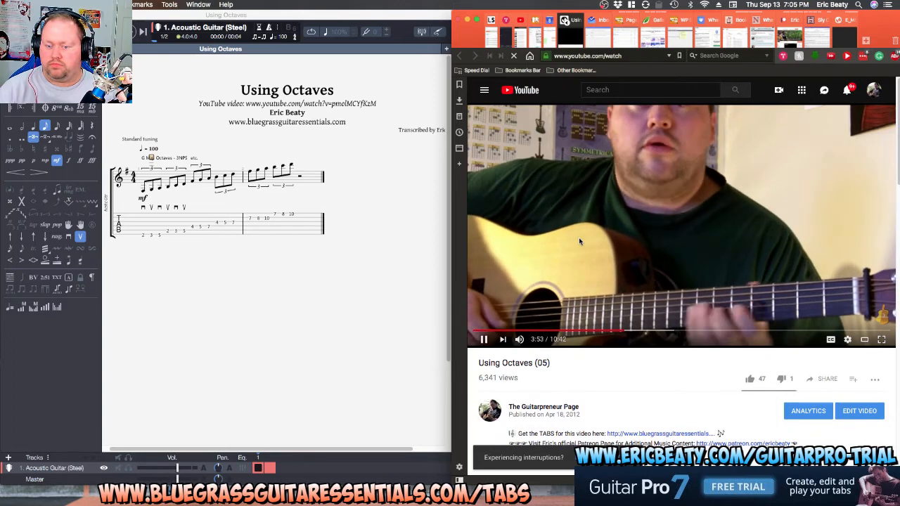
key(Right)
key(Right)
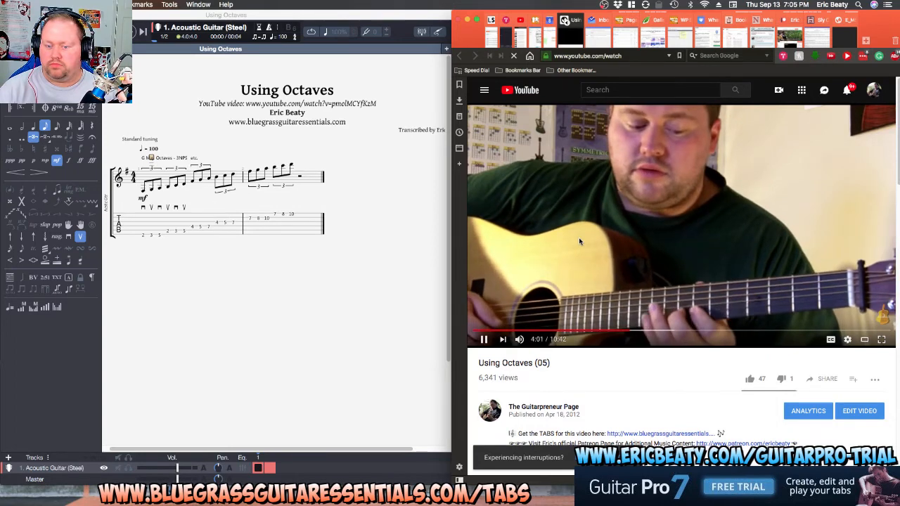
key(Right)
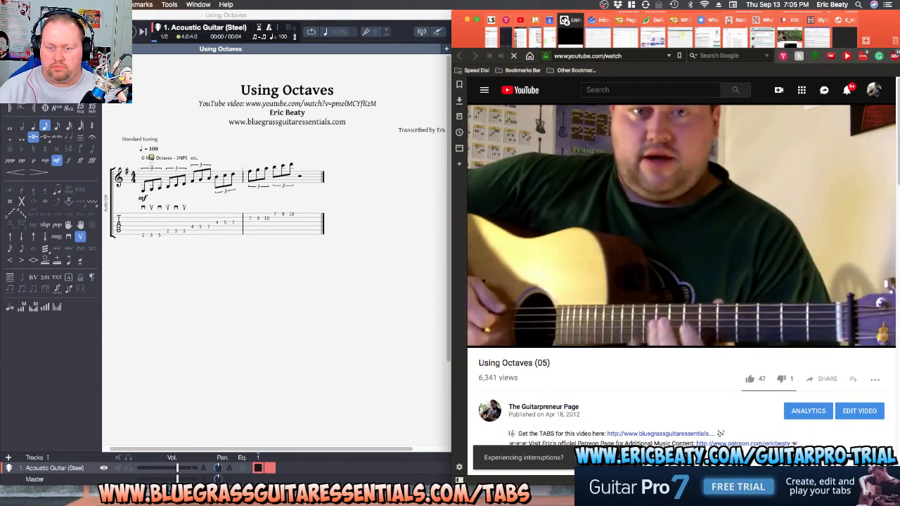
mouse_move(579, 241)
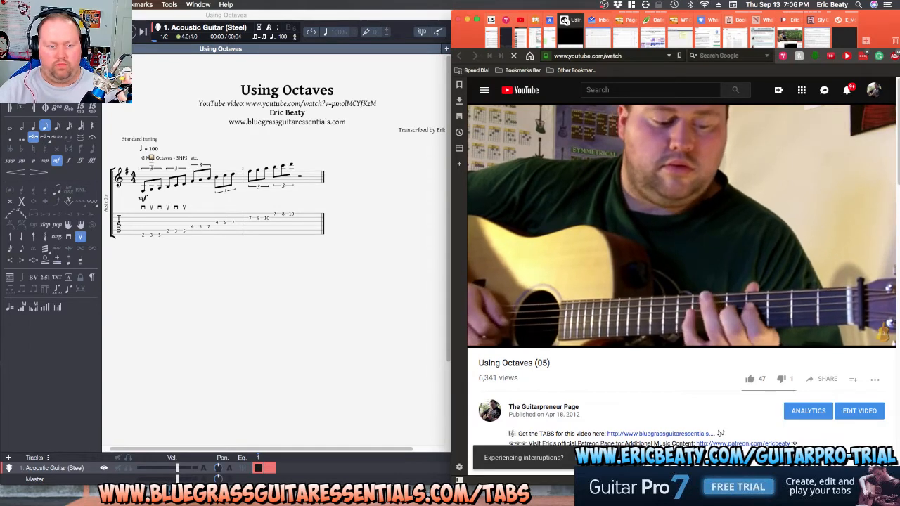
click(578, 238)
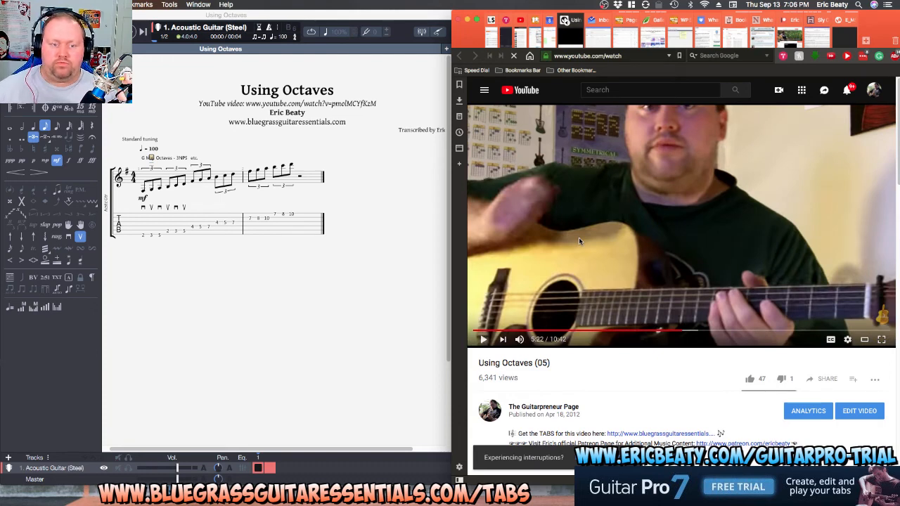
Add a third bar after a double barline and copy the 4-5-7 triplet from the first bar into it.
click(342, 222)
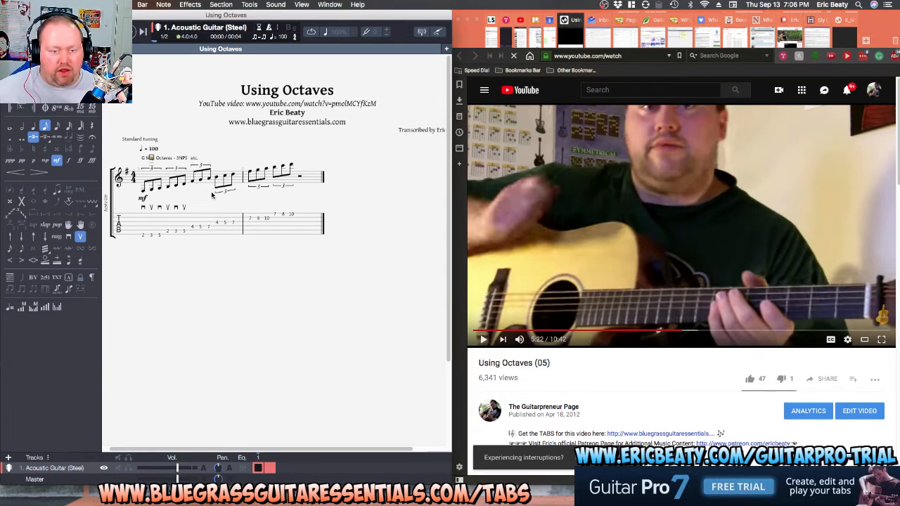
click(324, 224)
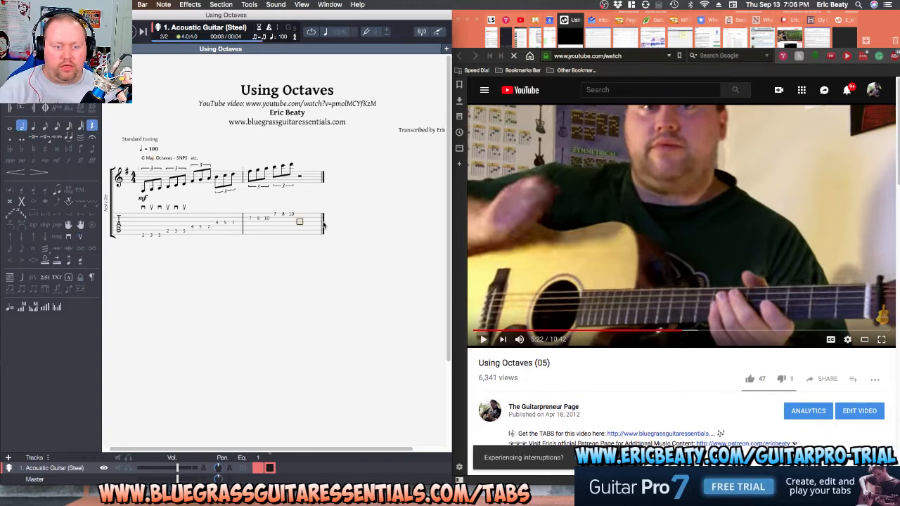
key(Right)
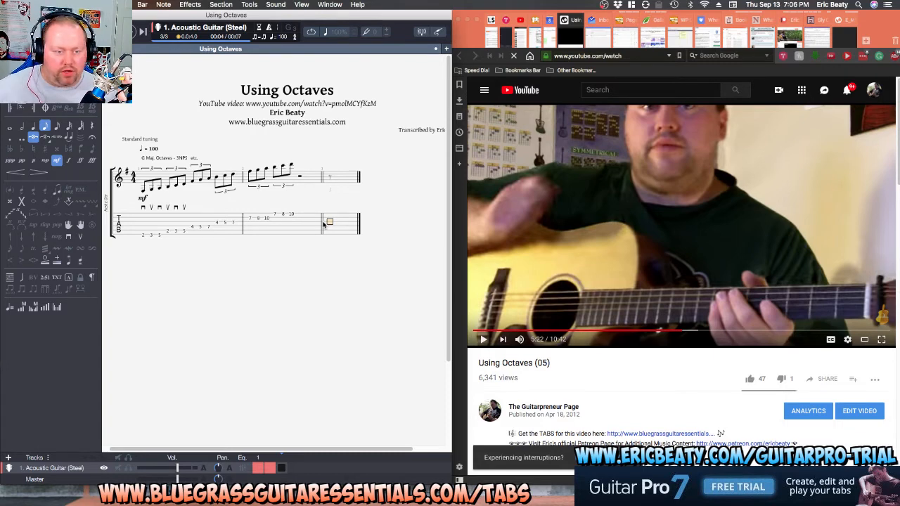
click(169, 232)
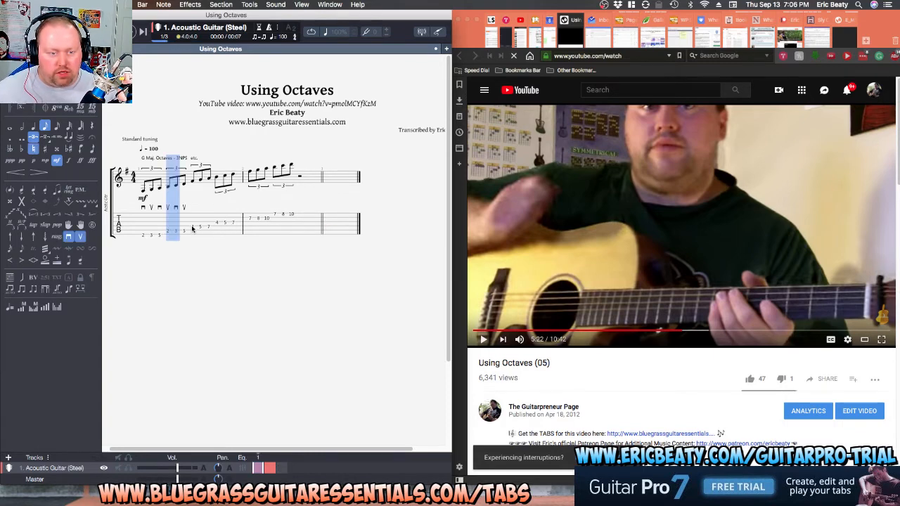
click(201, 230)
click(334, 233)
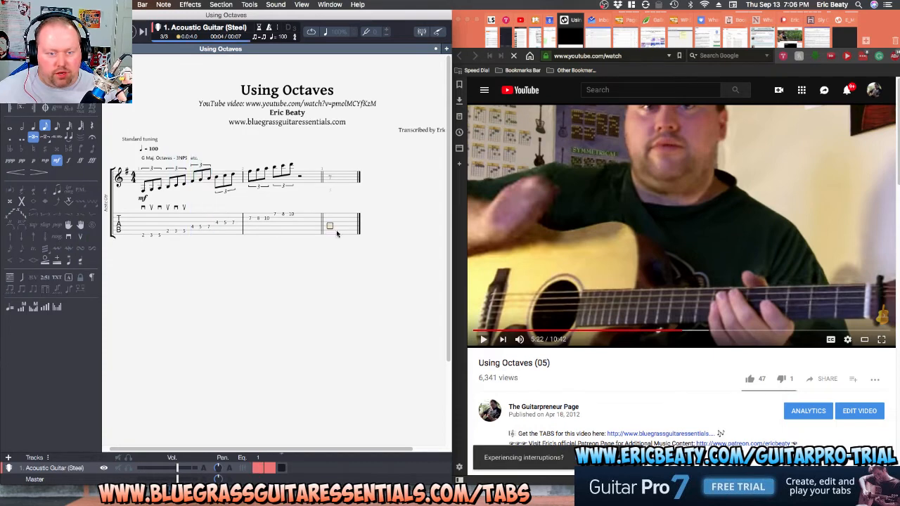
key(super+v)
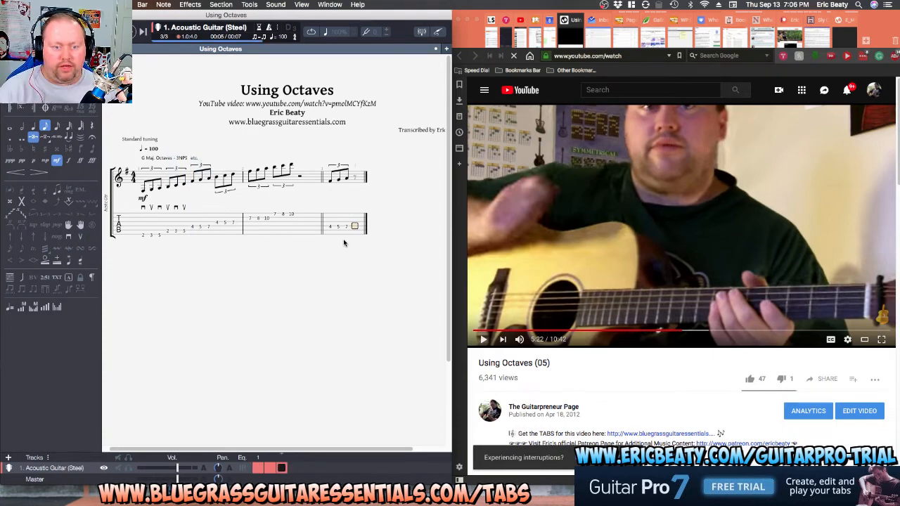
Complete the third bar's second triplet with fret 4 on the third string and frets 7 and 5 on the fourth string.
key(Up)
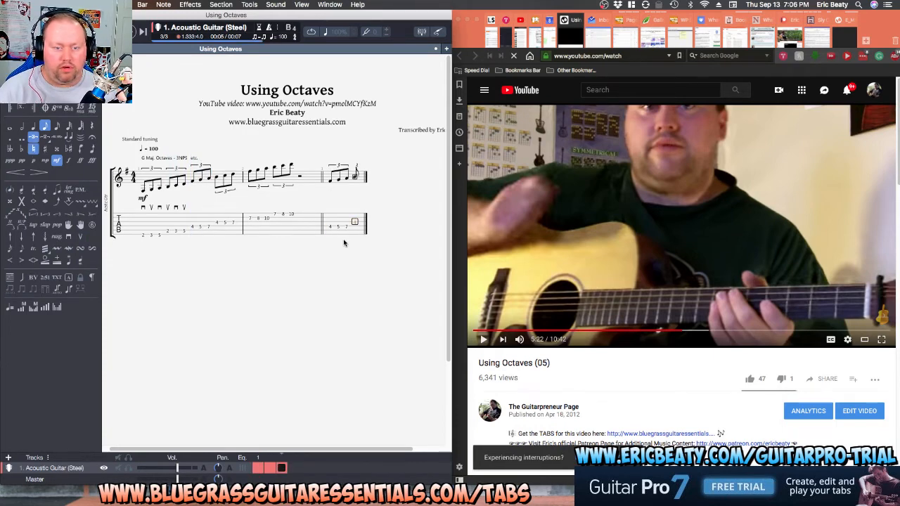
key(4)
key(Right)
key(7)
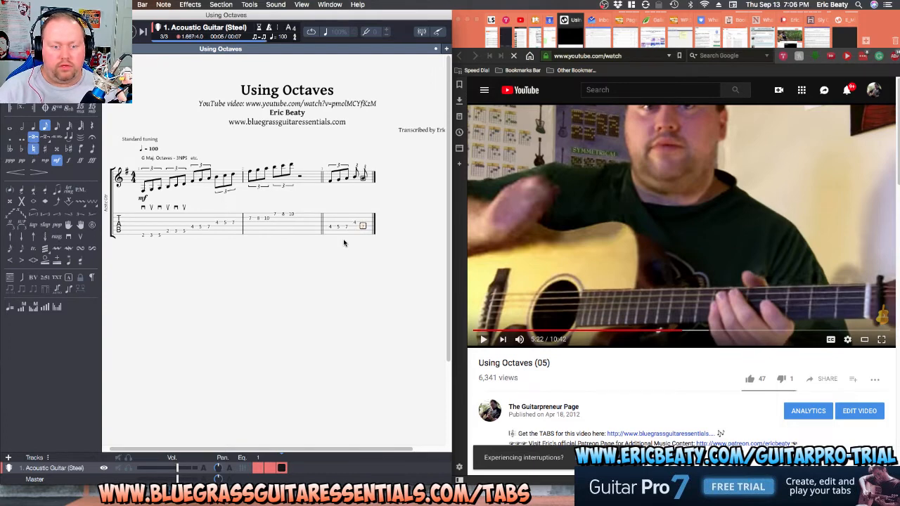
key(Right)
key(Right)
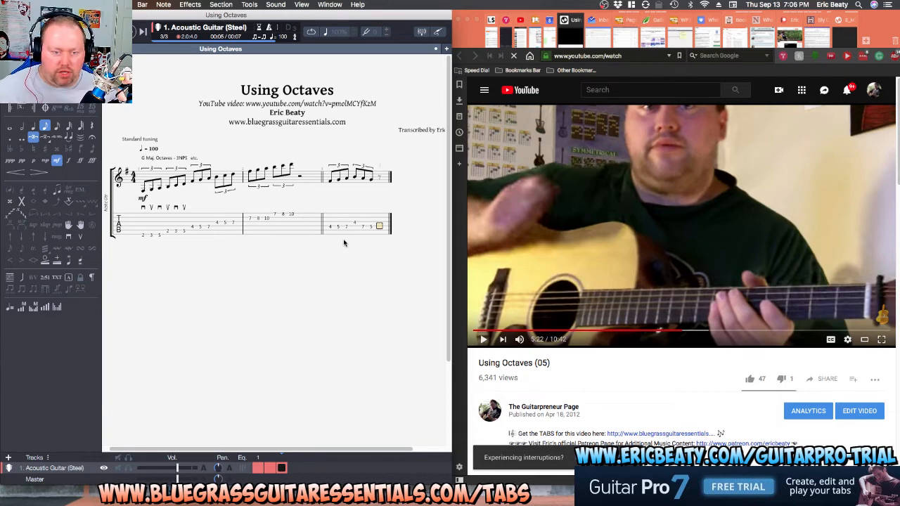
drag(328, 229, 372, 229)
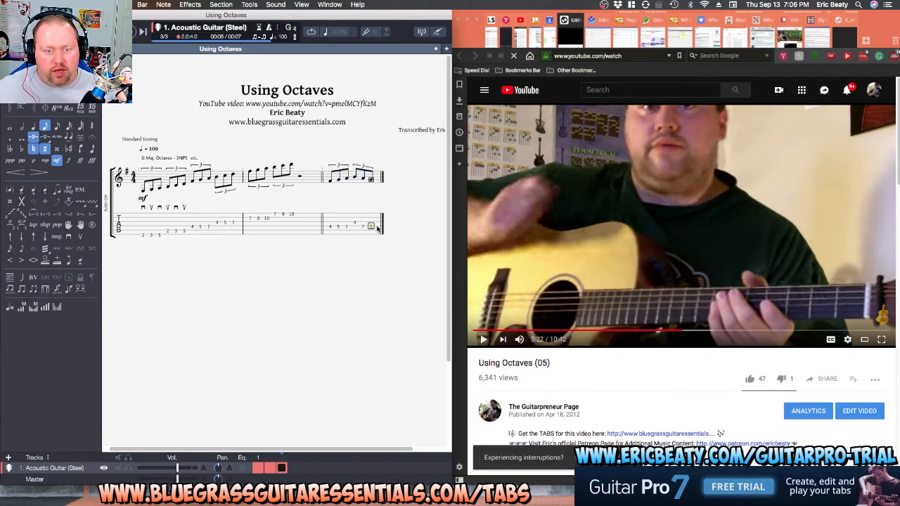
click(371, 230)
Enclose the third bar in opening and closing repeat signs, set to play 3 times.
click(329, 217)
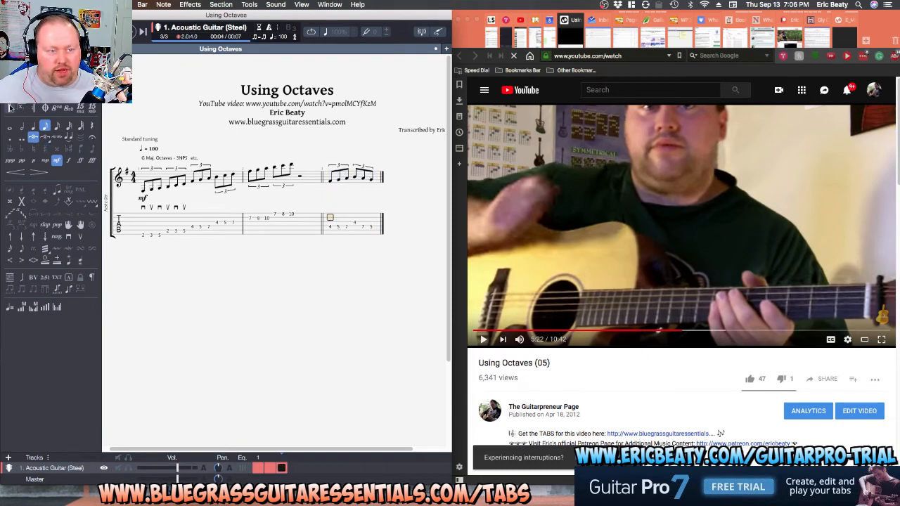
click(10, 108)
key(Right)
key(Right)
key(Right)
key(Right)
key(Right)
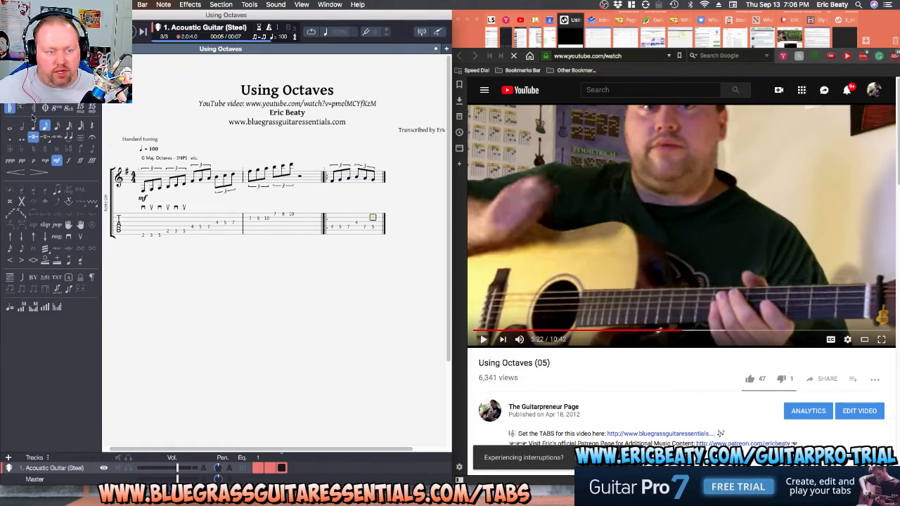
click(33, 109)
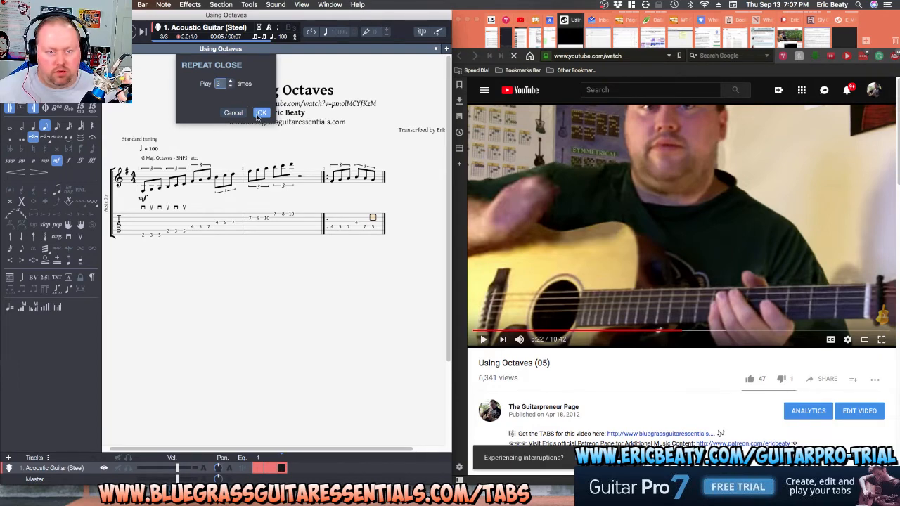
click(261, 113)
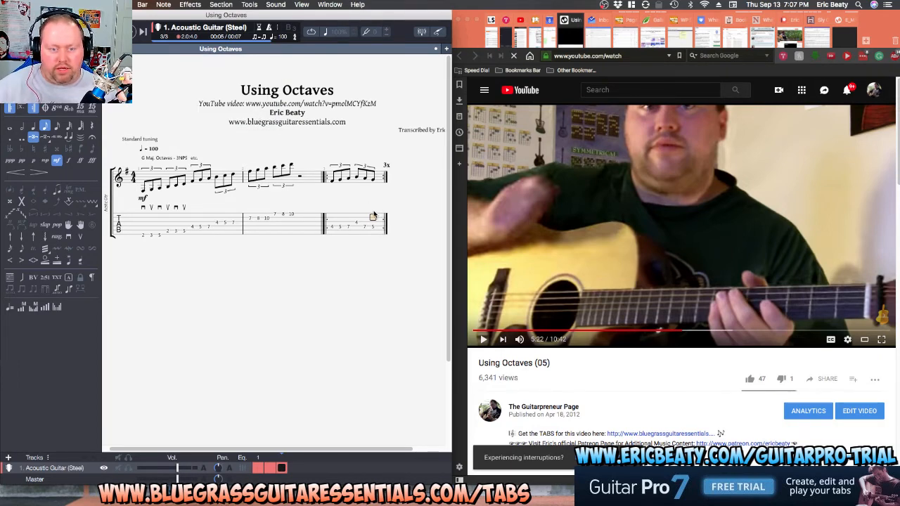
key(Right)
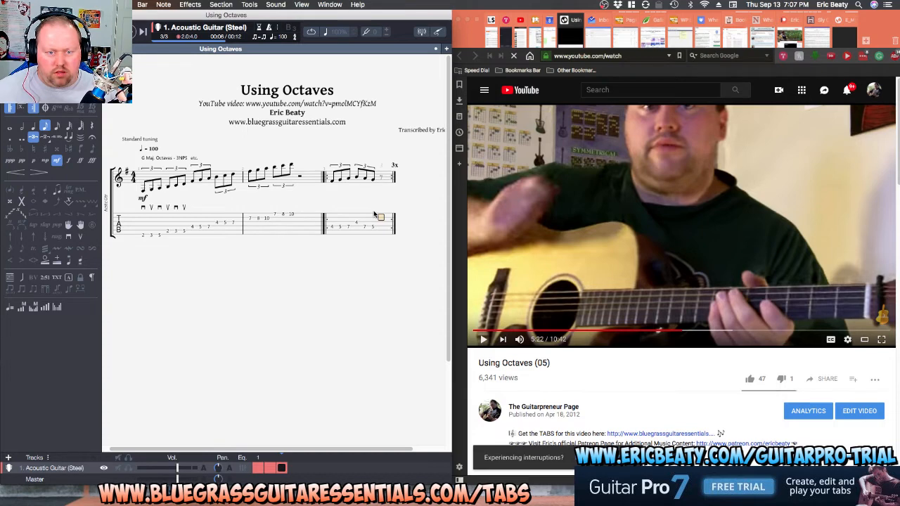
key(Left)
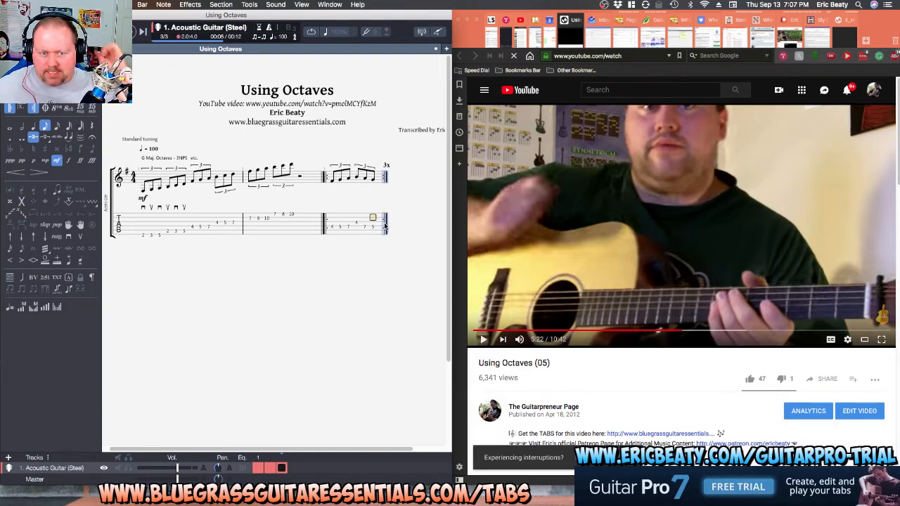
Try a first alternate ending over the third bar, and undo it.
click(21, 107)
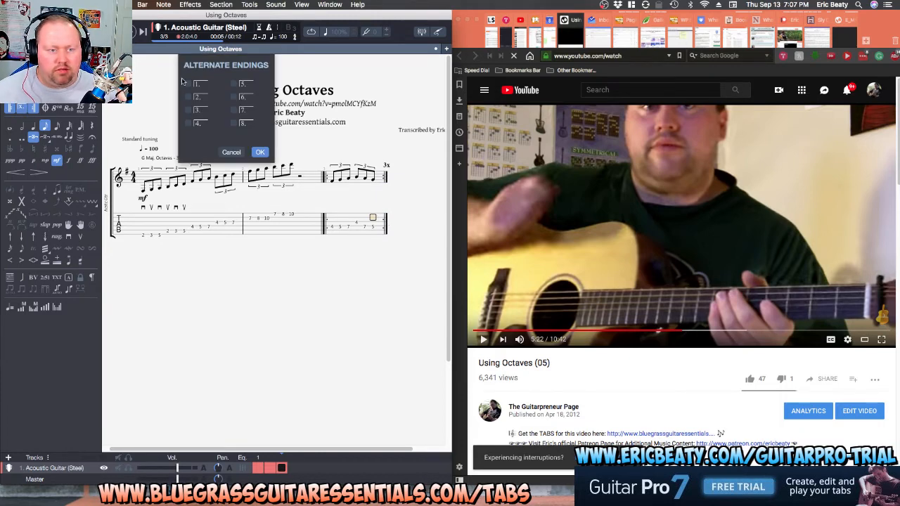
click(188, 83)
click(260, 152)
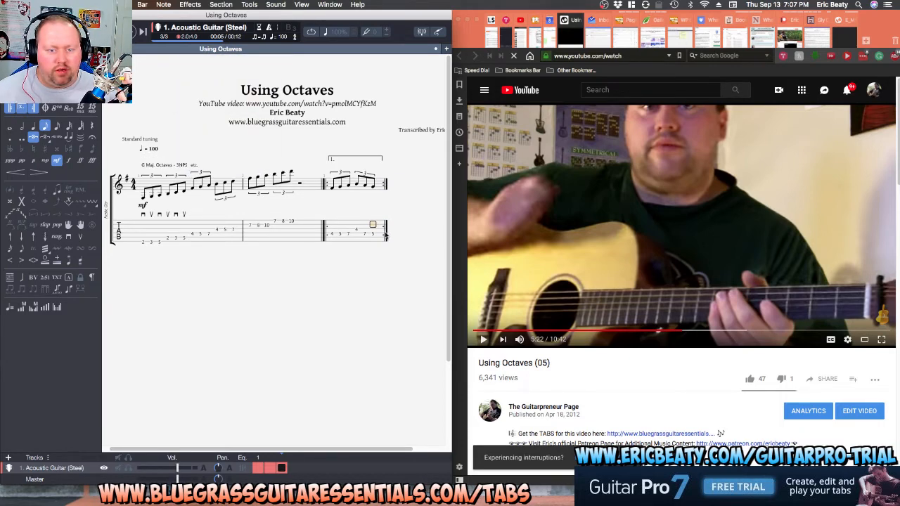
key(super+z)
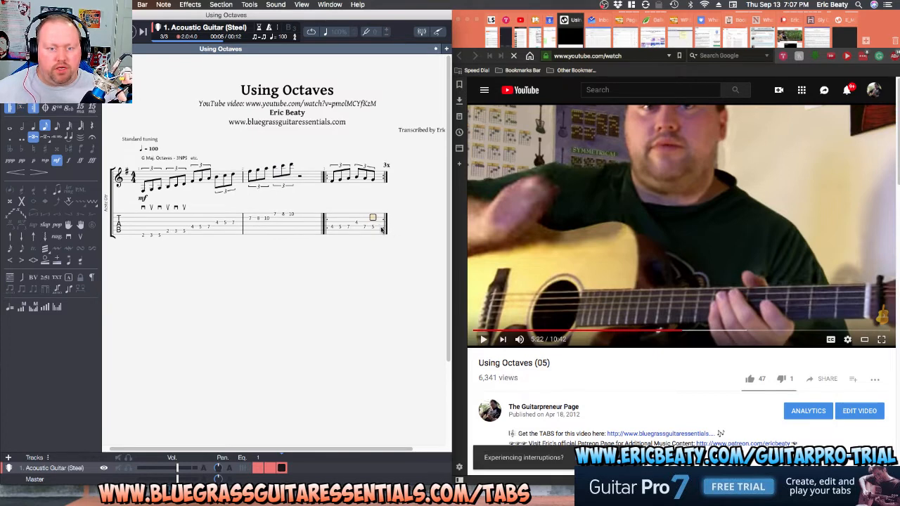
click(381, 227)
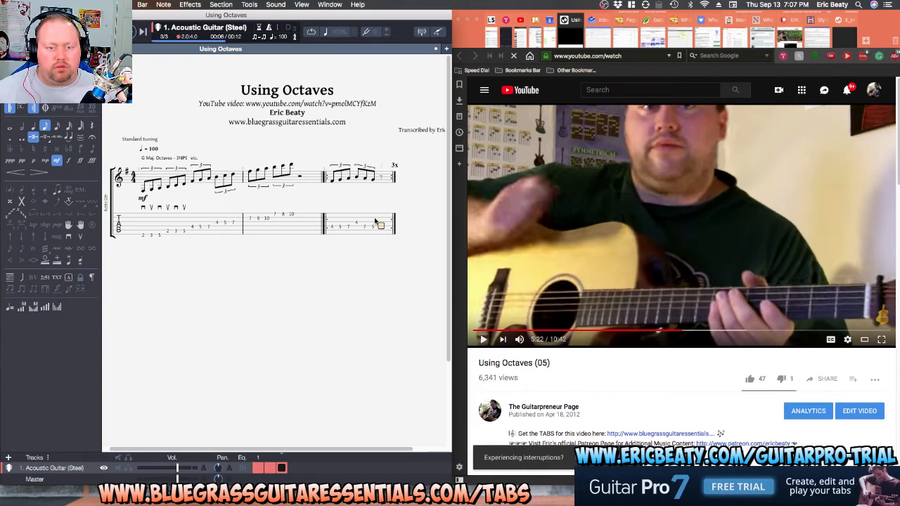
click(373, 217)
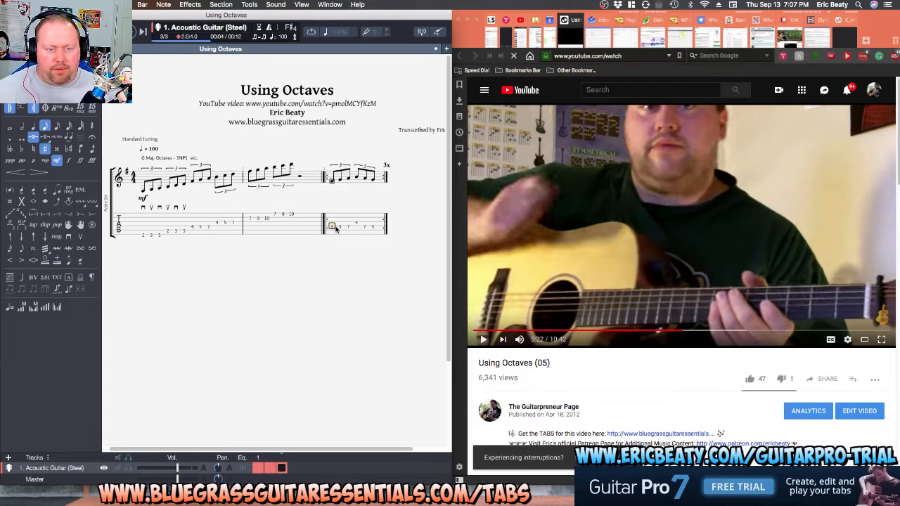
drag(332, 226, 385, 232)
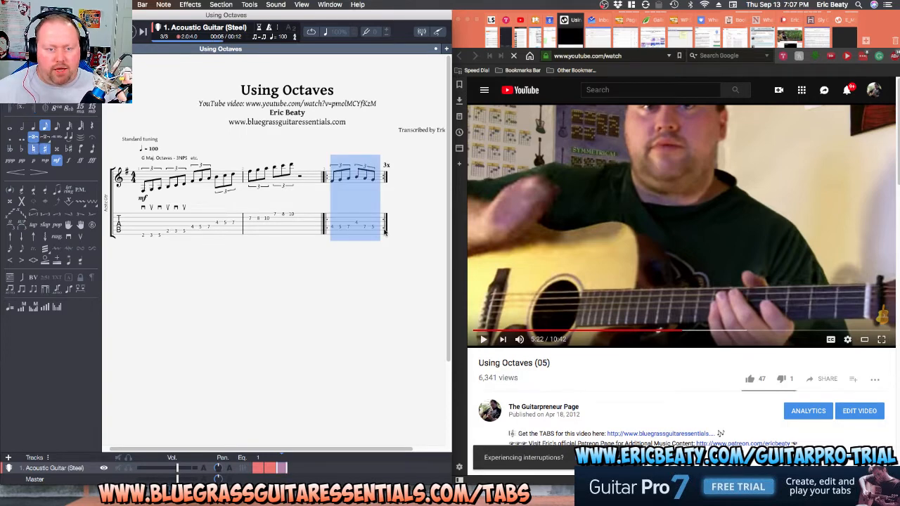
Insert a beat before the first note of the third bar and make it a half-note rest.
click(332, 226)
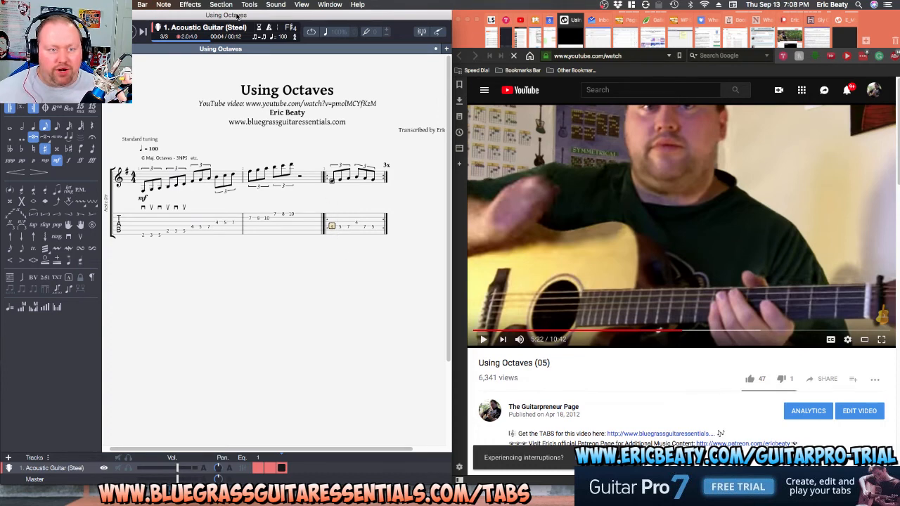
click(155, 5)
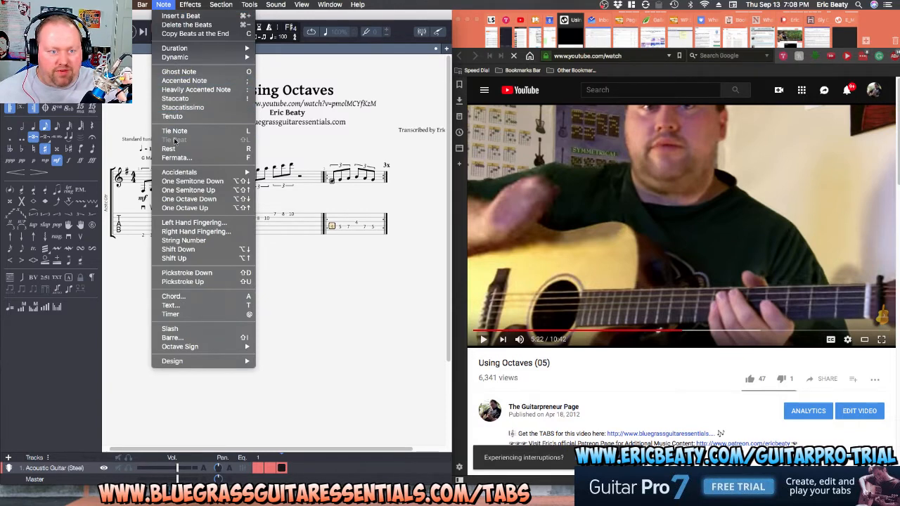
mouse_move(179, 175)
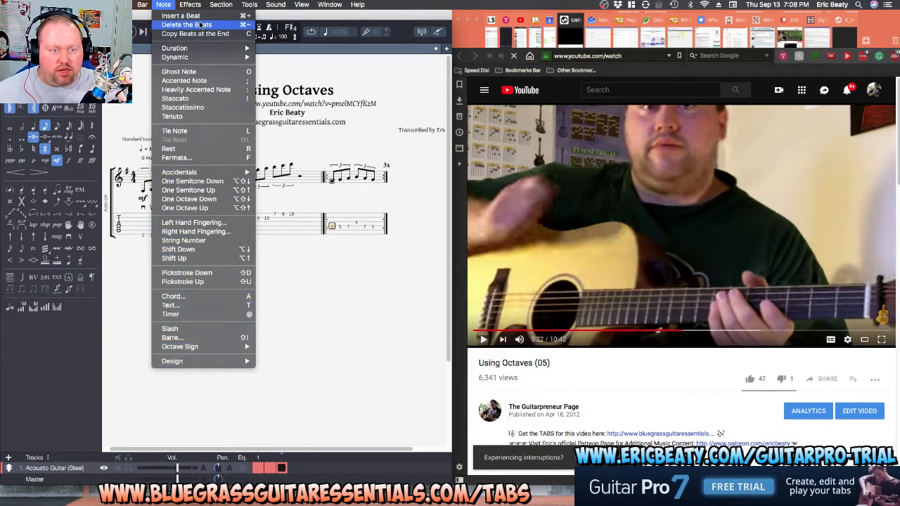
click(157, 5)
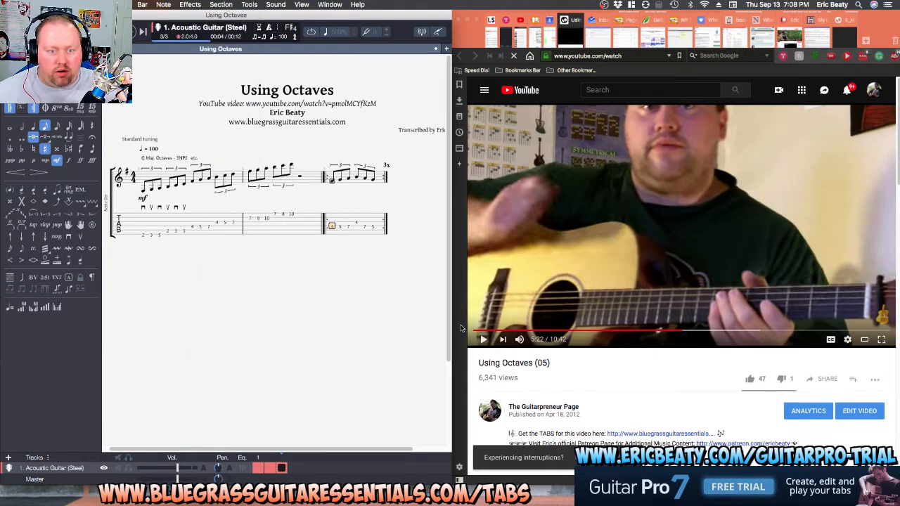
click(181, 3)
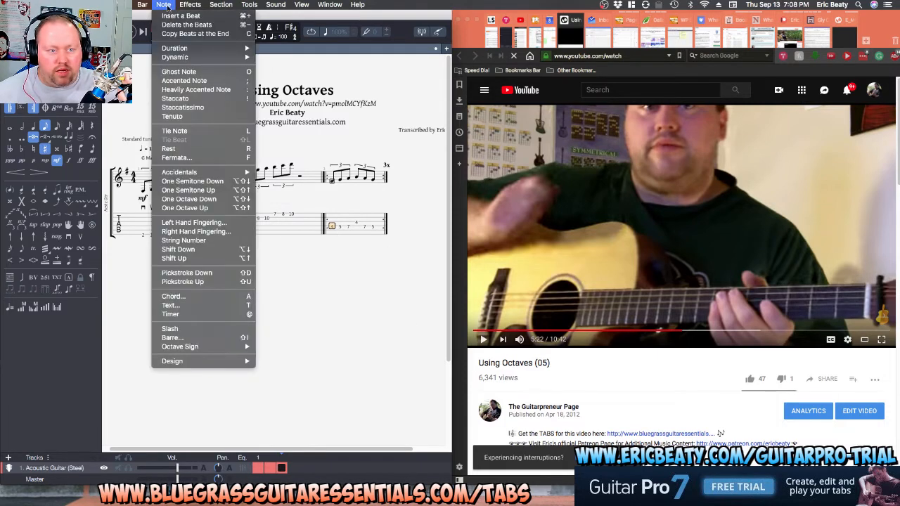
click(237, 160)
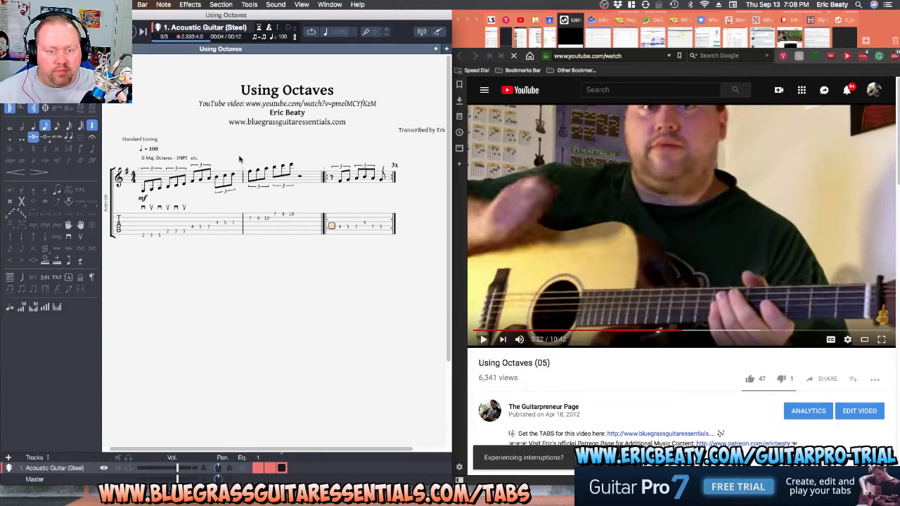
click(163, 5)
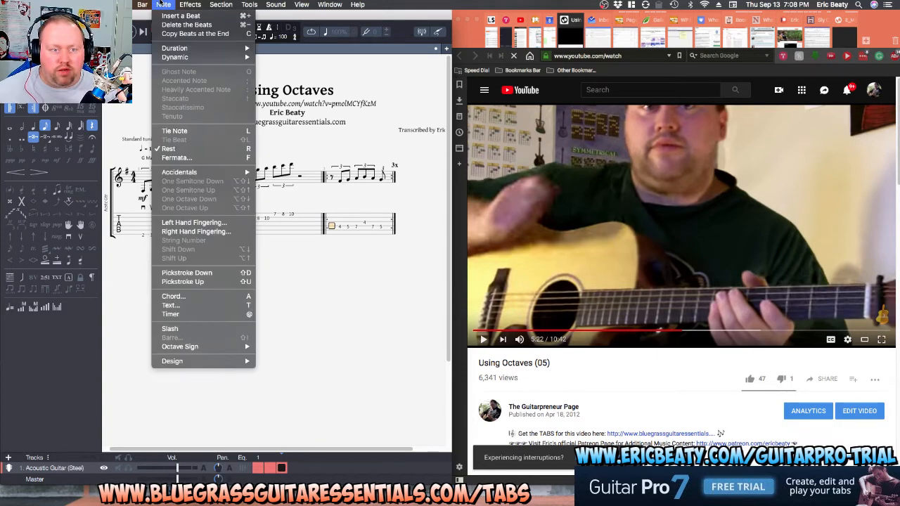
click(340, 175)
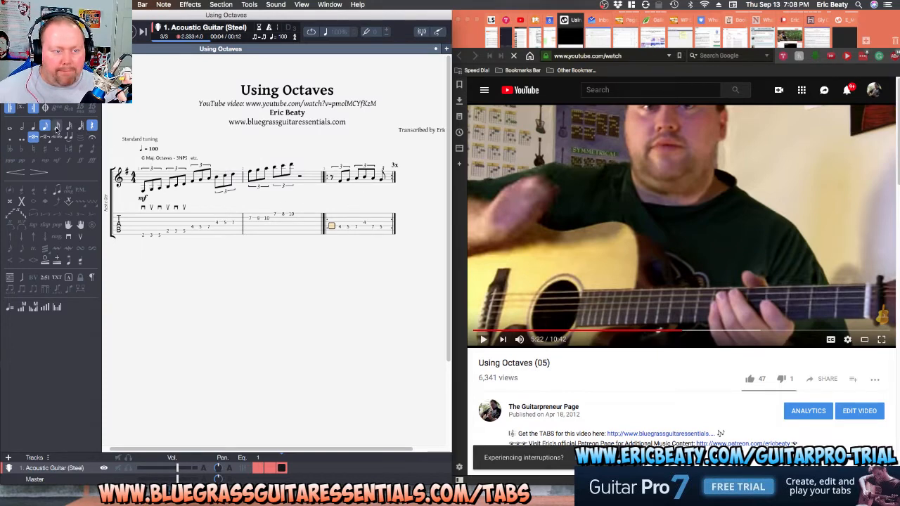
click(21, 126)
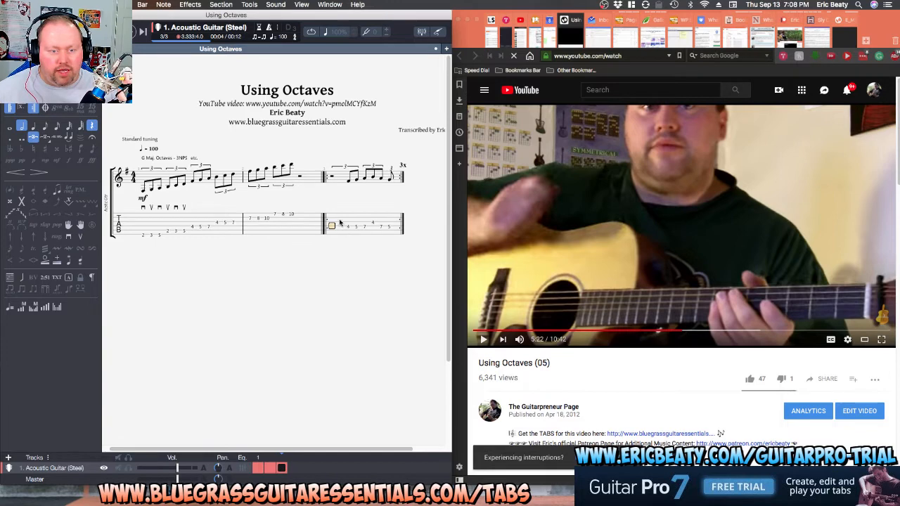
Remove the triplet grouping from the half rest and the six notes in the third bar.
drag(332, 227, 356, 231)
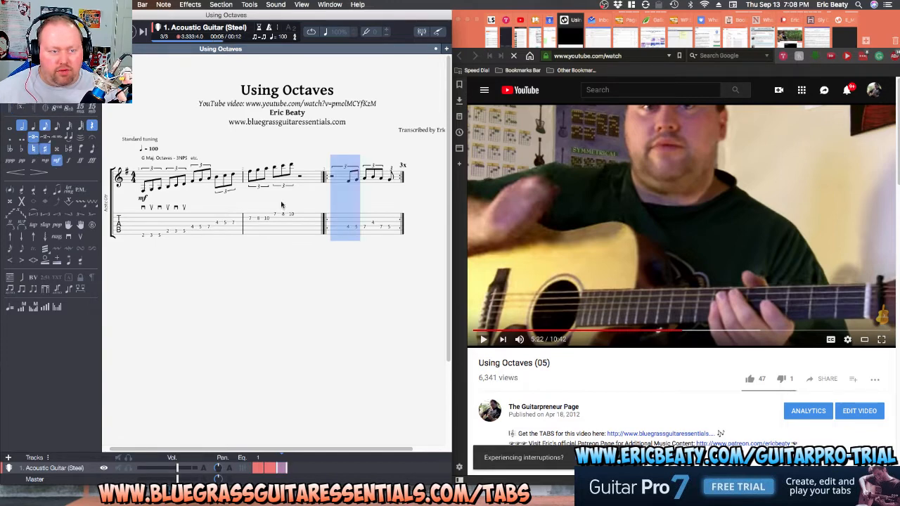
click(34, 138)
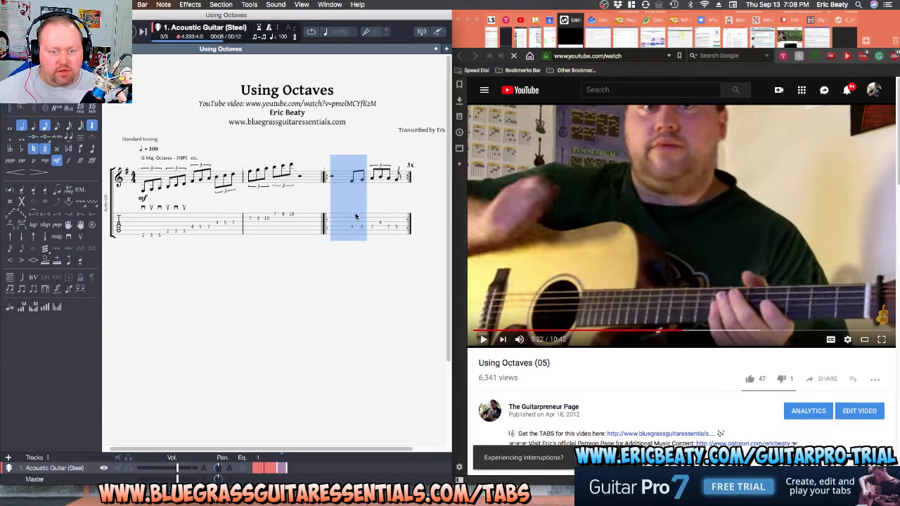
drag(371, 231, 400, 230)
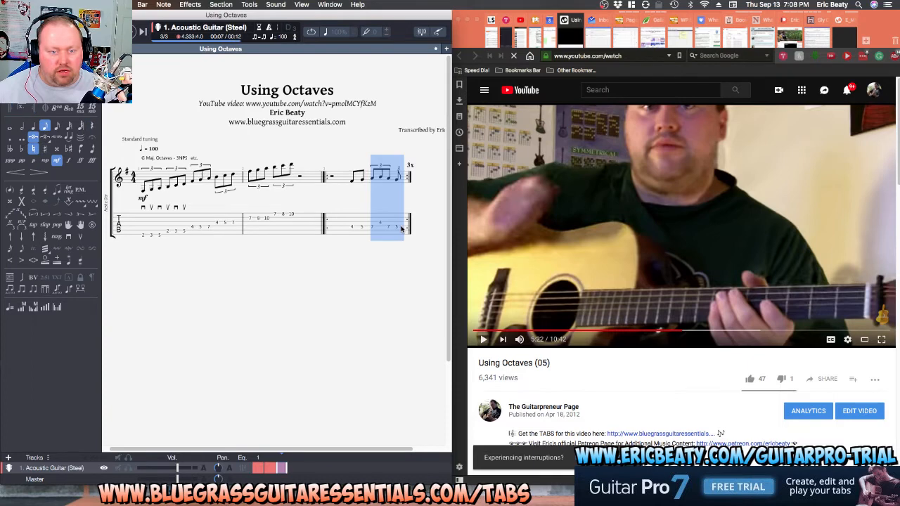
click(34, 138)
Regroup the third bar's 4-5-7 and 4-7-5 notes as two triplets and play back the bar.
click(346, 220)
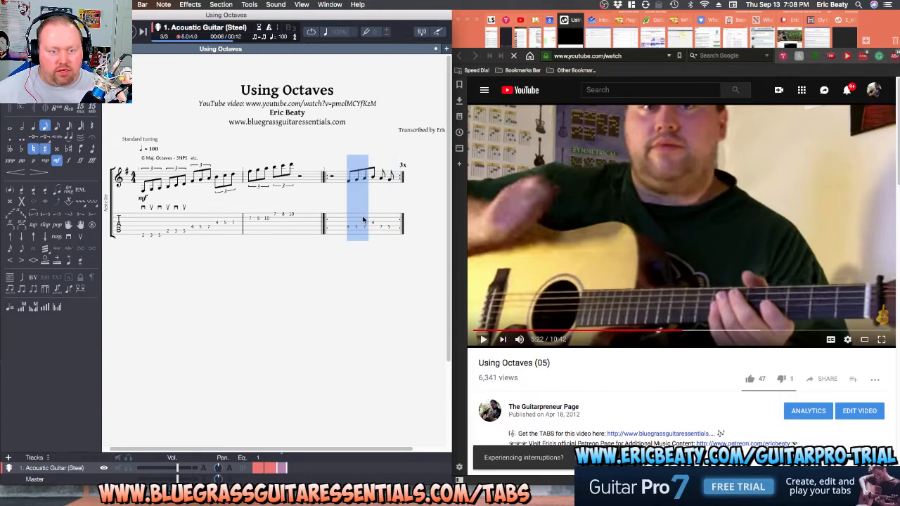
click(34, 138)
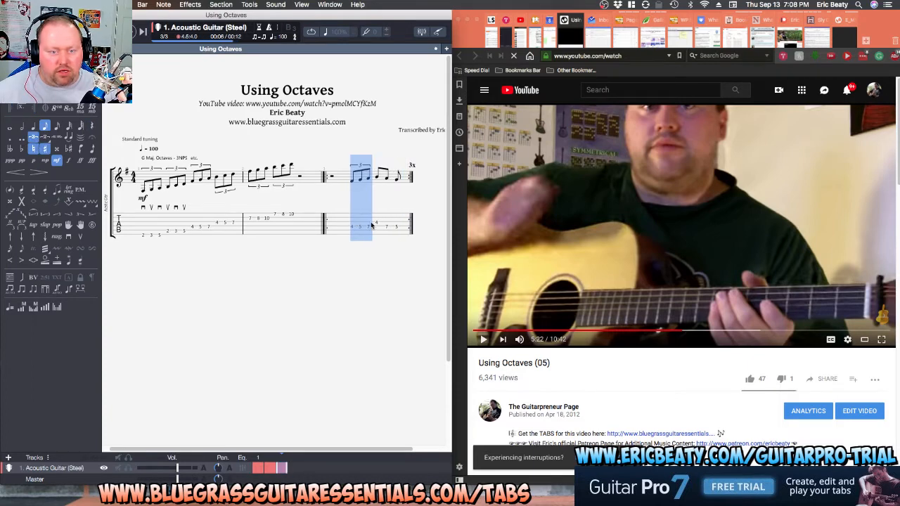
key(Right)
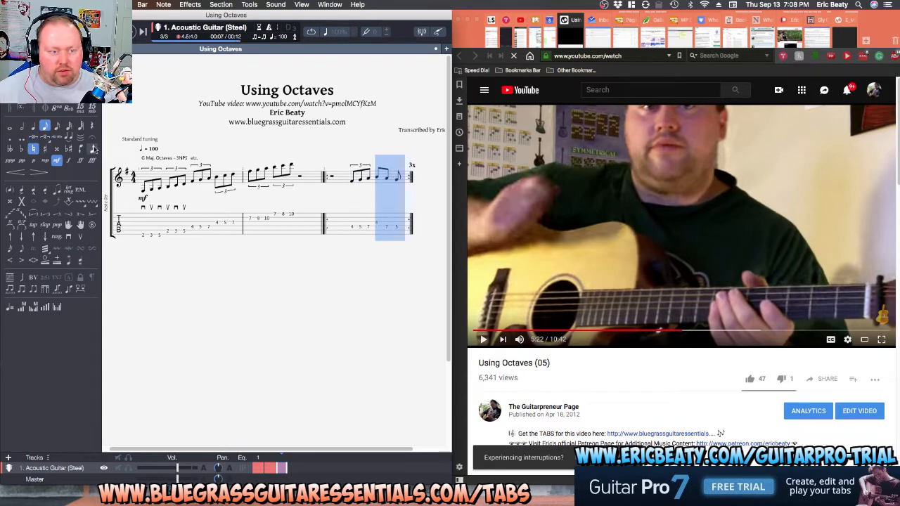
click(34, 138)
click(331, 223)
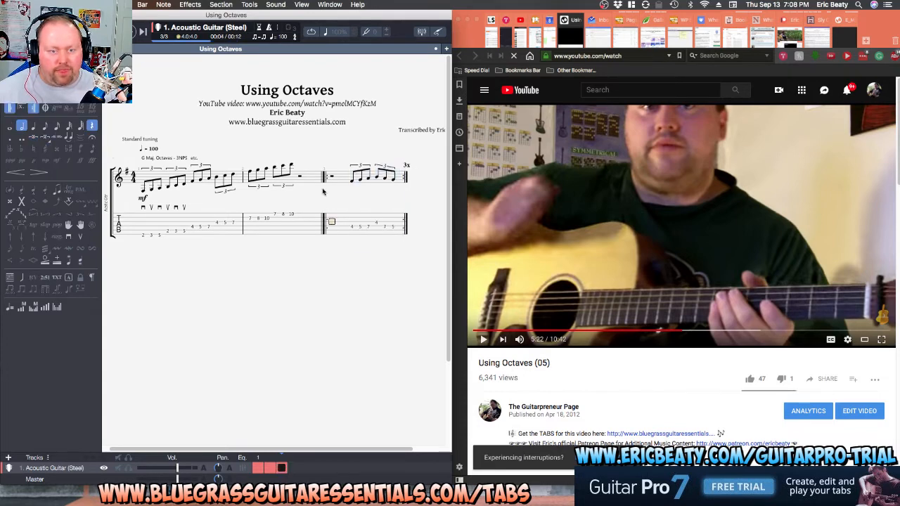
key(space)
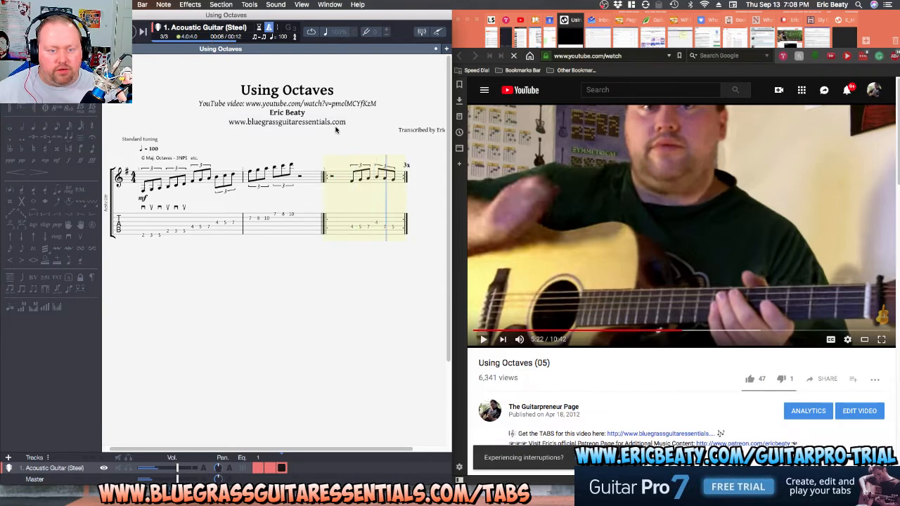
Stop playback and delete the half rest at the start of the third bar.
key(space)
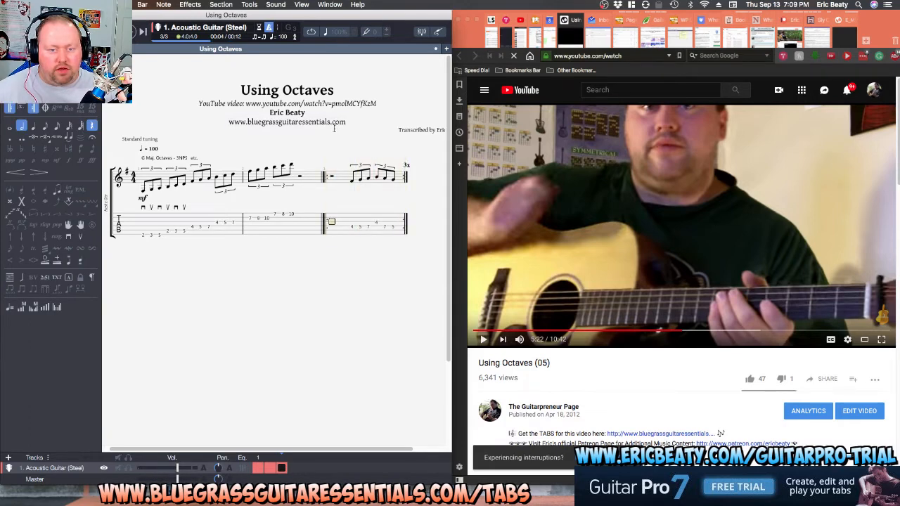
click(335, 176)
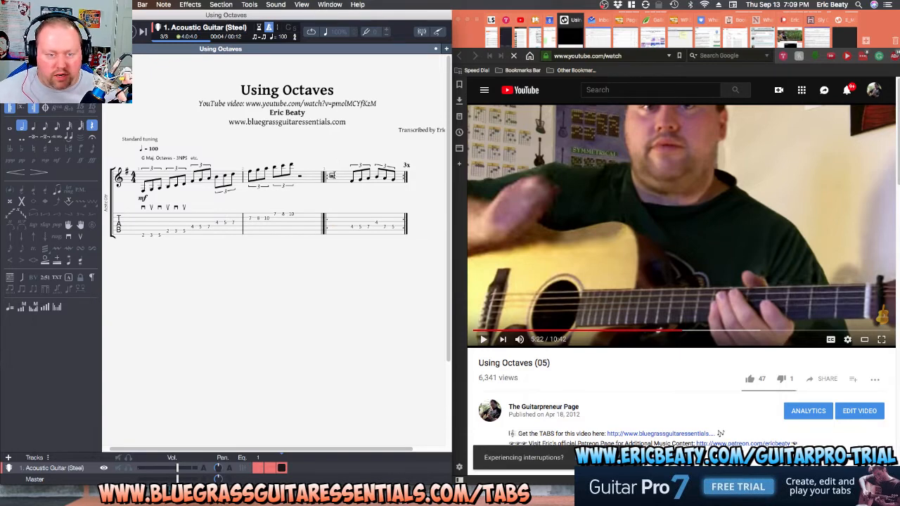
key(BackSpace)
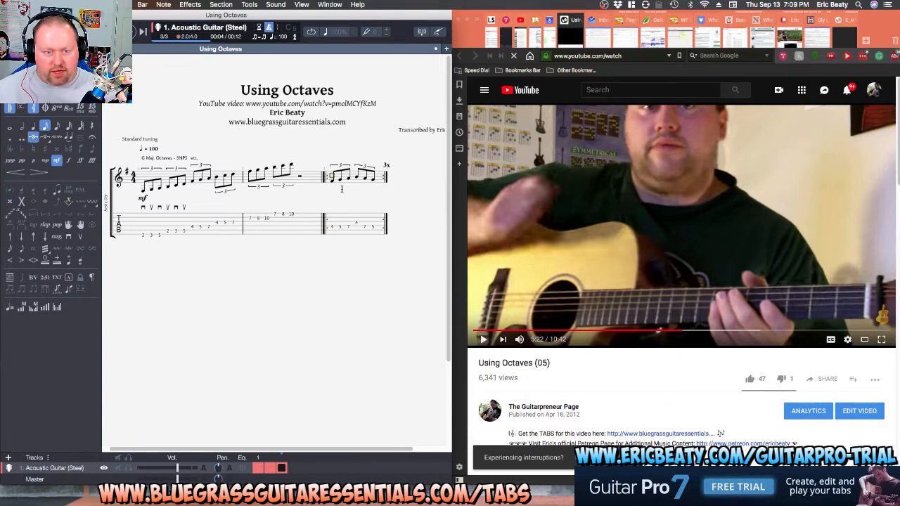
Turn off the metronome and play back the repeated third bar to check its two triplet groups.
key(space)
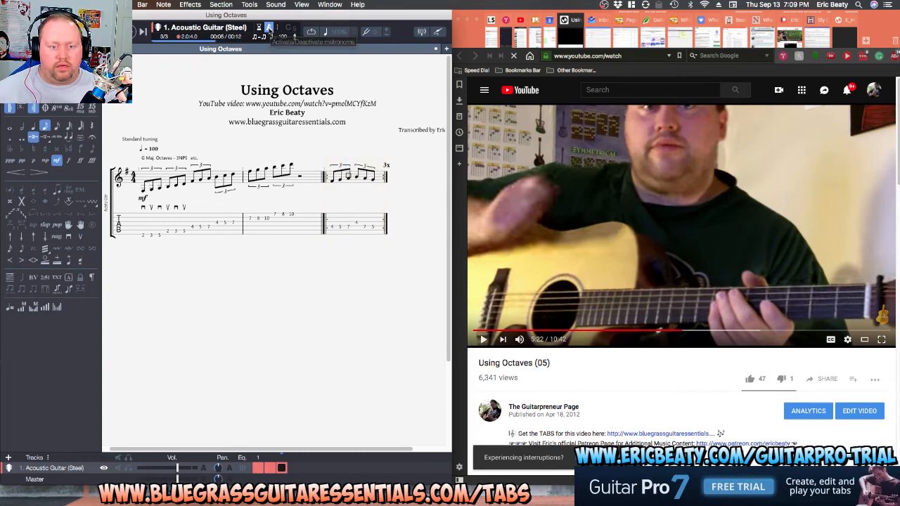
key(space)
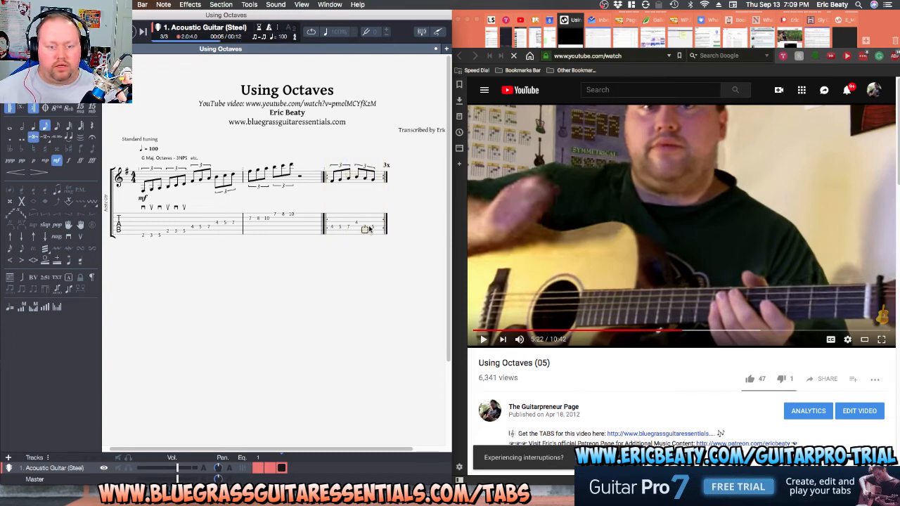
click(372, 225)
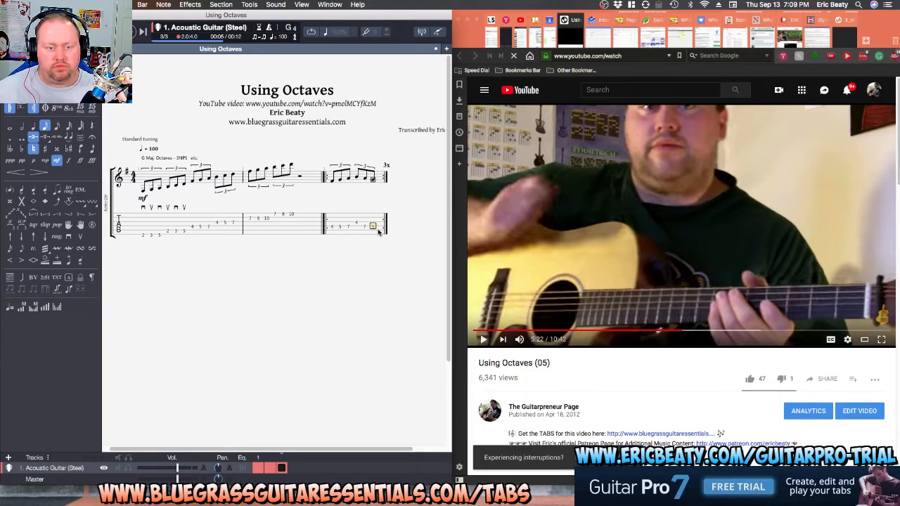
click(335, 227)
key(space)
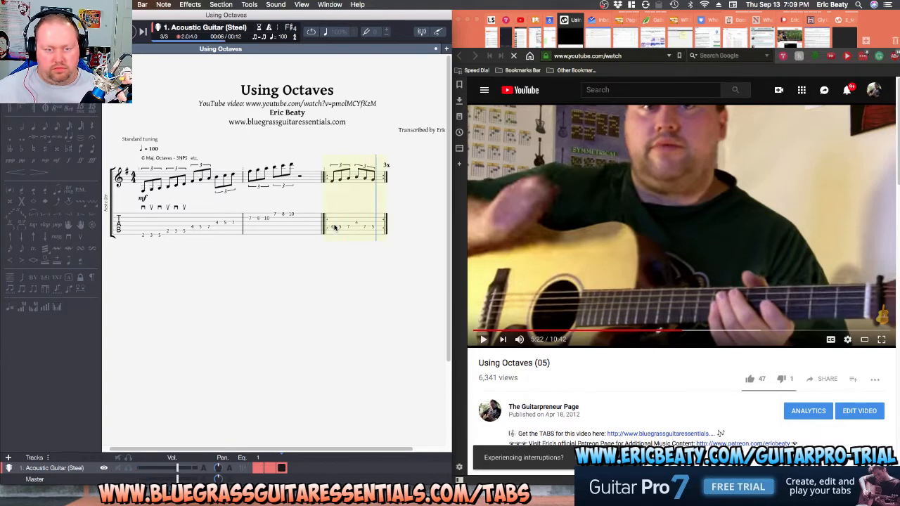
key(space)
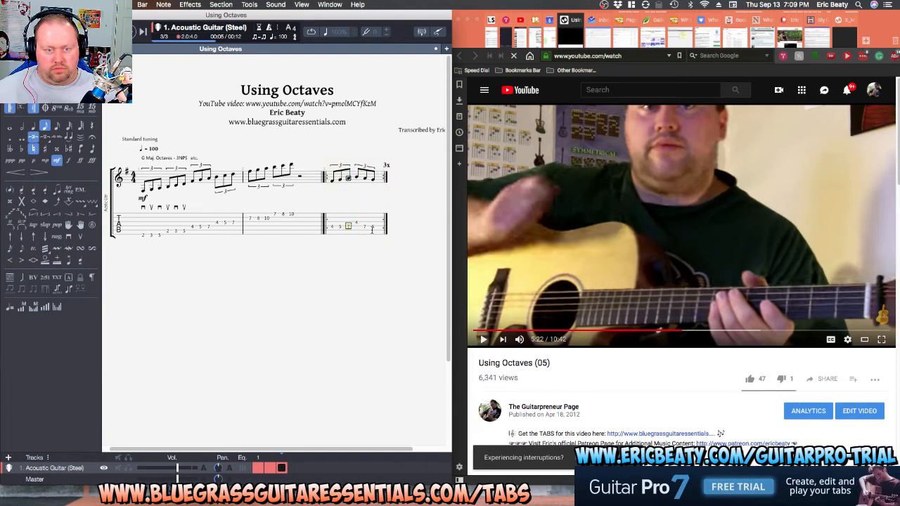
click(380, 226)
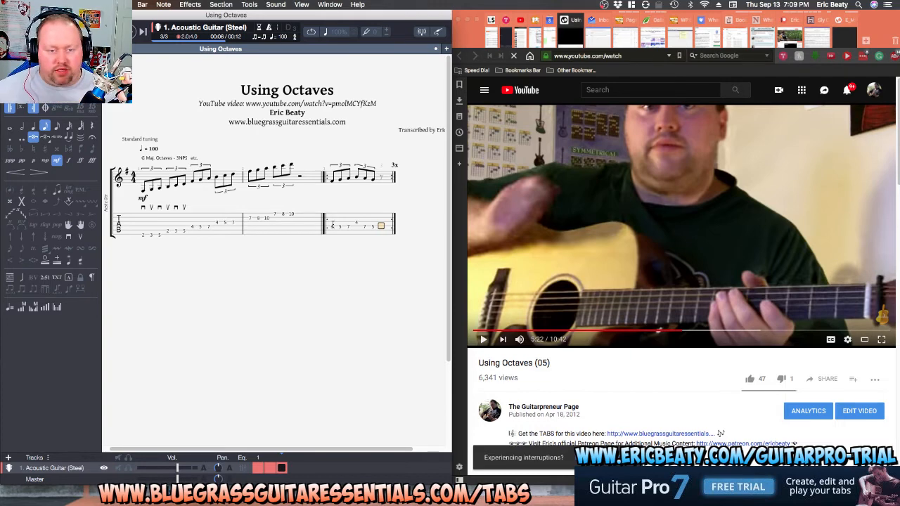
drag(332, 225, 372, 225)
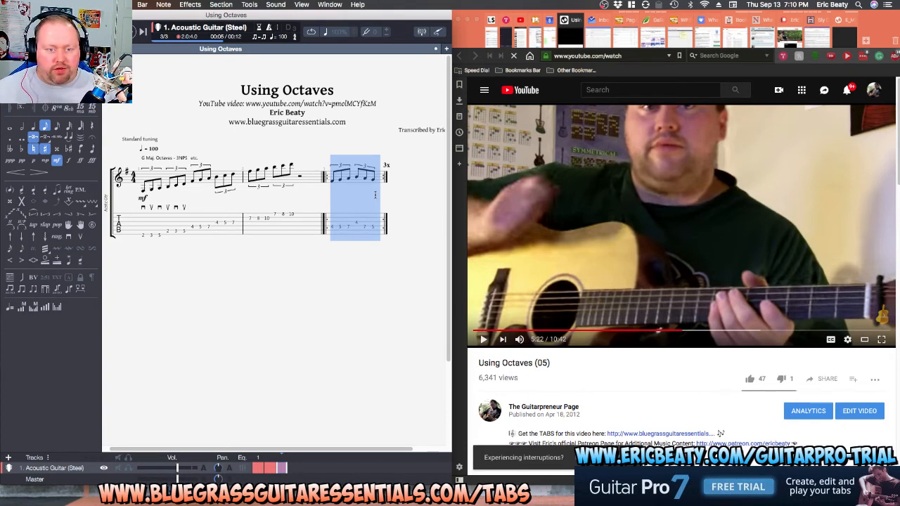
click(341, 223)
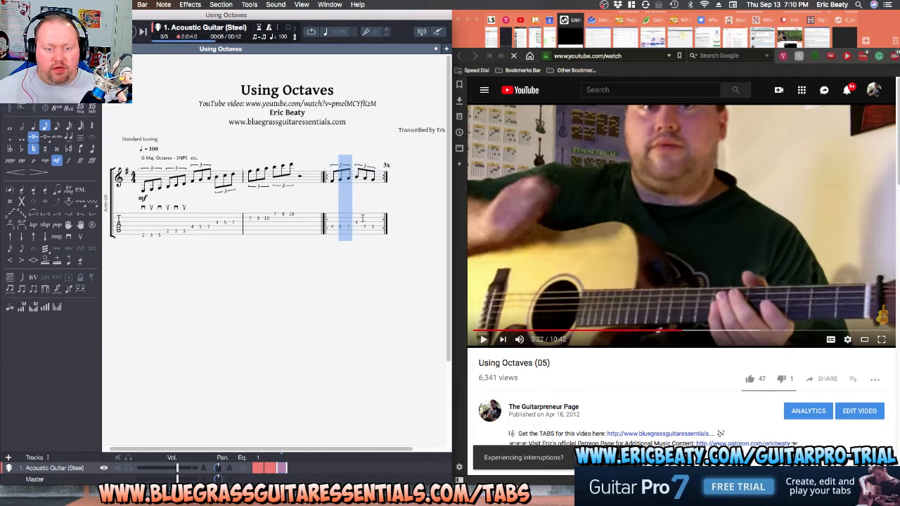
click(375, 226)
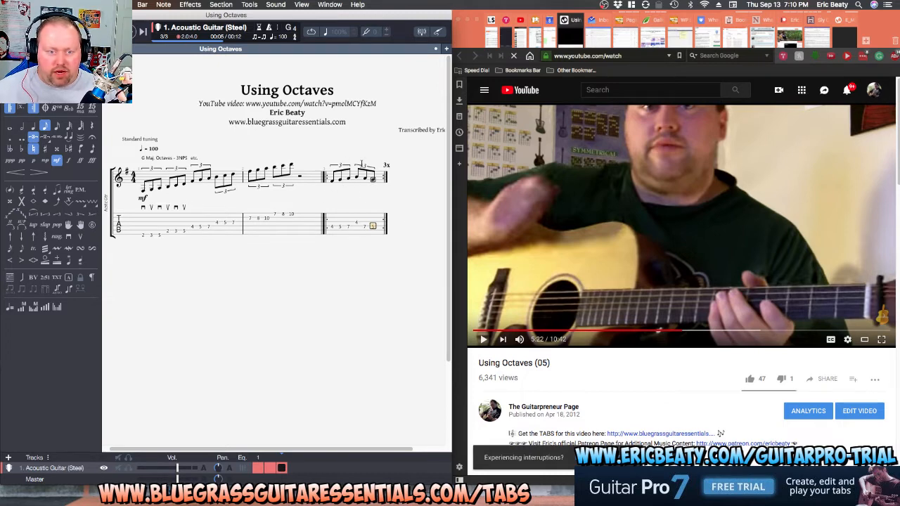
Try to change the third bar's time signature to 2/4.
click(352, 173)
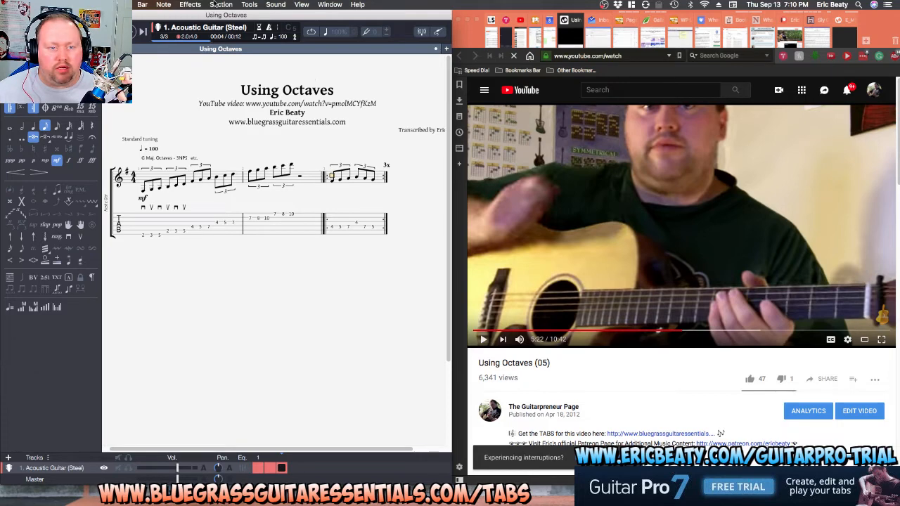
click(143, 4)
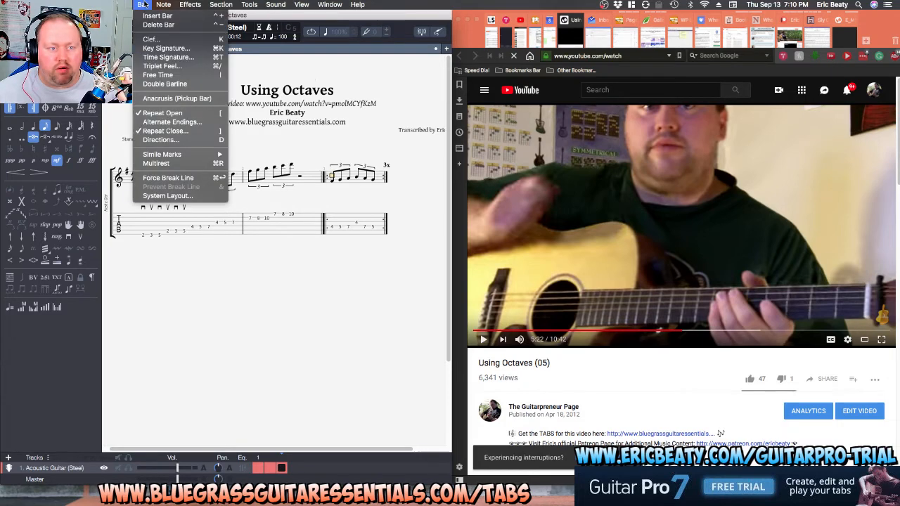
click(162, 58)
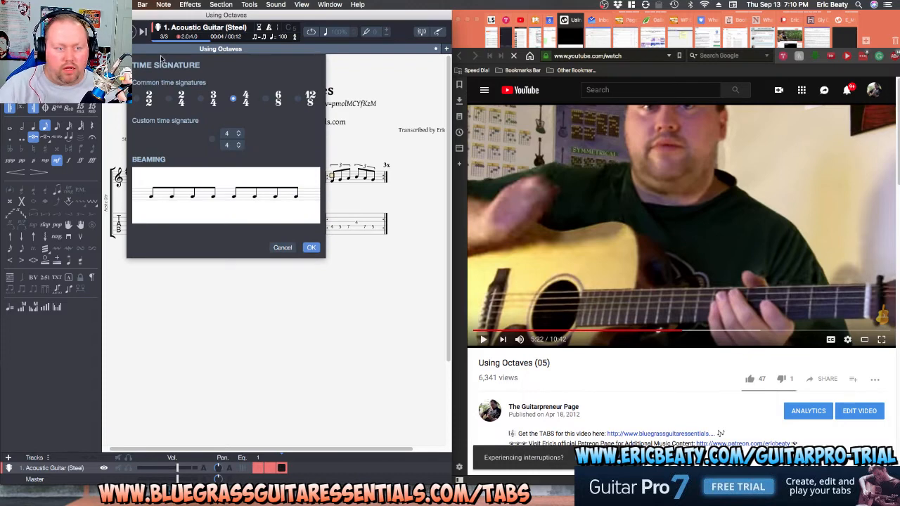
click(170, 99)
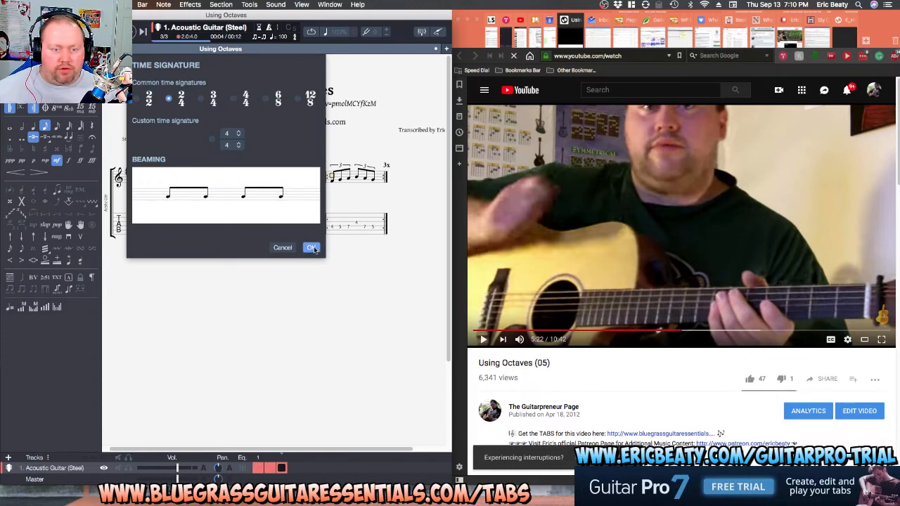
click(311, 248)
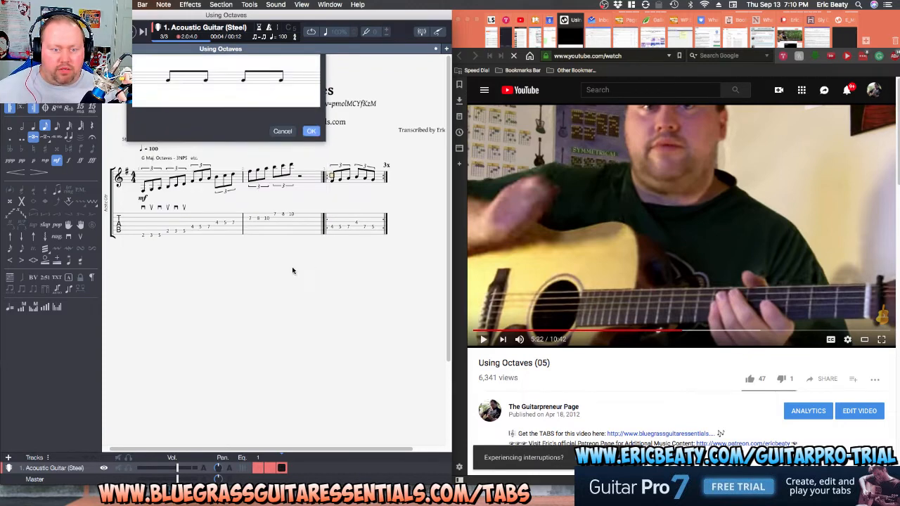
Set the time signature of the repeated third bar to 2/4.
click(340, 223)
click(141, 5)
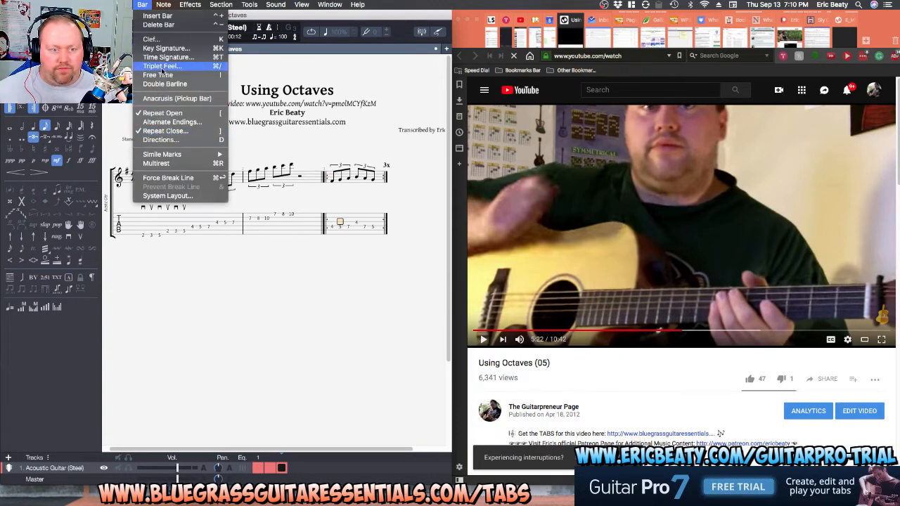
click(166, 57)
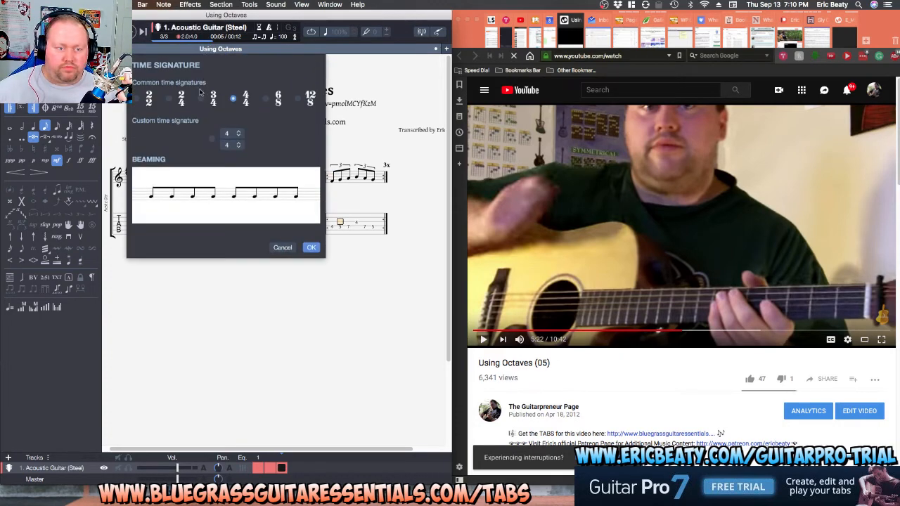
click(171, 101)
click(310, 247)
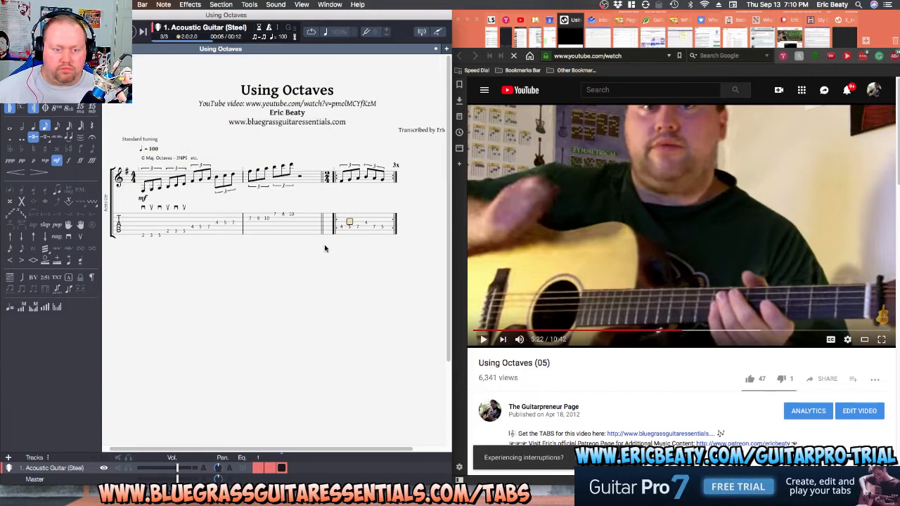
Play back the repeated 2/4 bar to check its timing.
key(space)
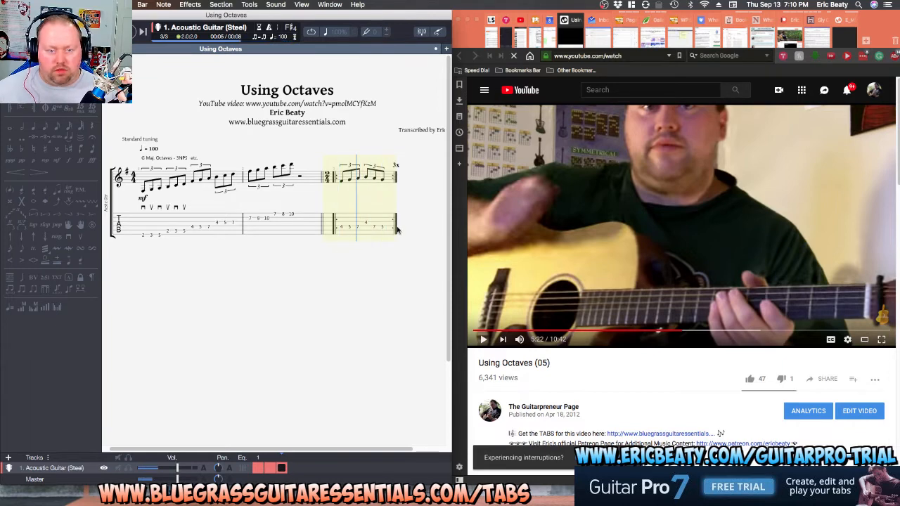
key(space)
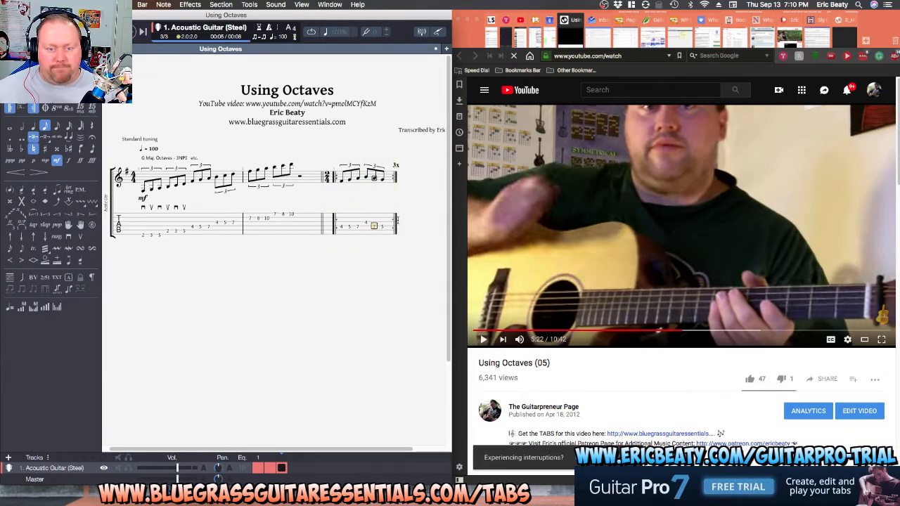
click(388, 222)
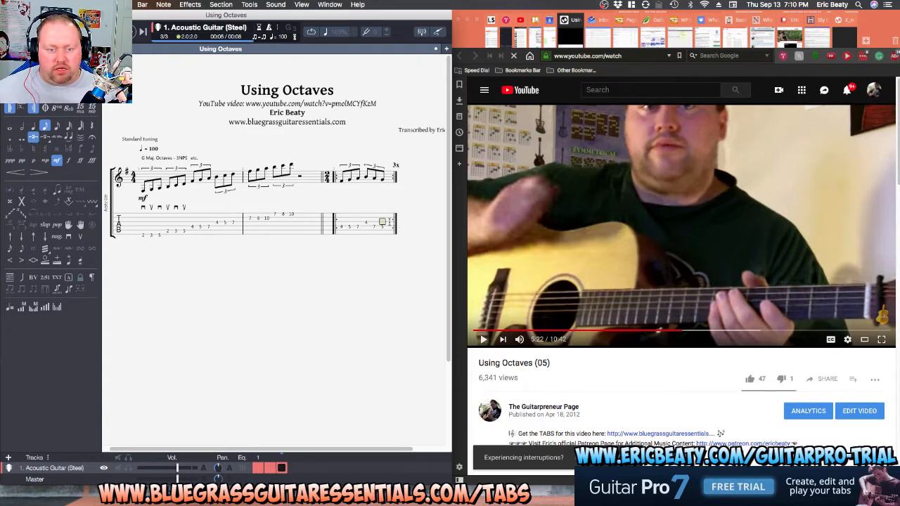
Add a fourth bar after the repeat and enter a half note at fret 4 on the fourth string.
key(Right)
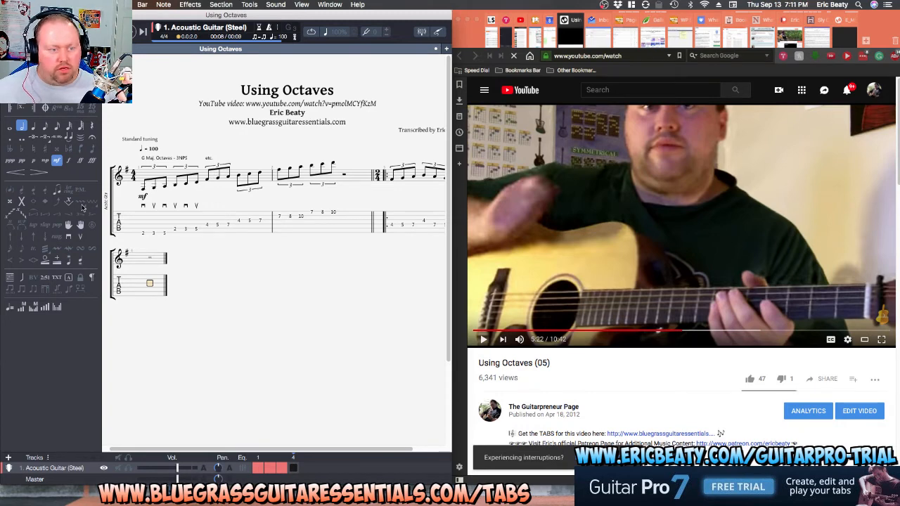
click(21, 127)
click(92, 125)
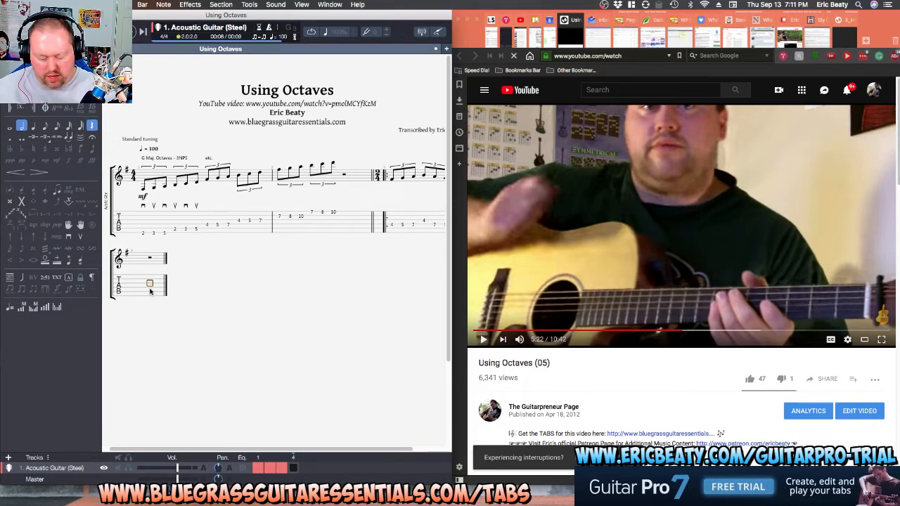
key(r)
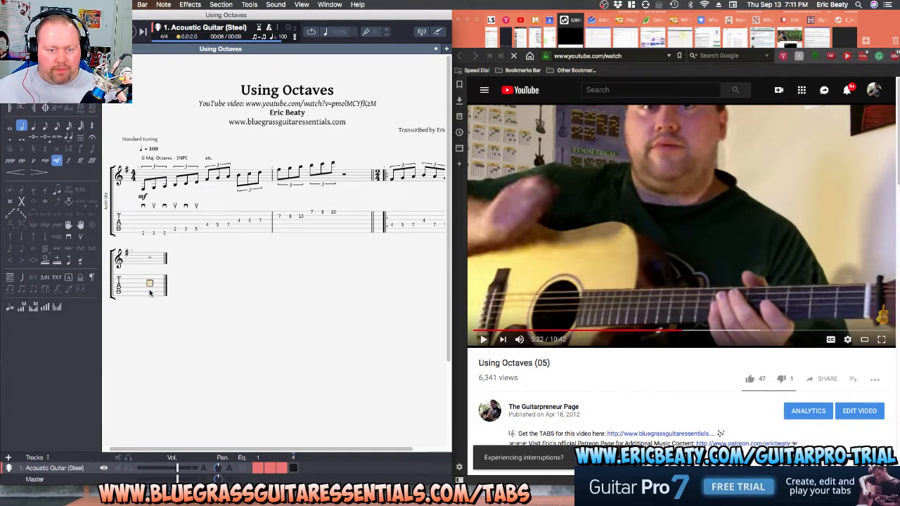
key(Down)
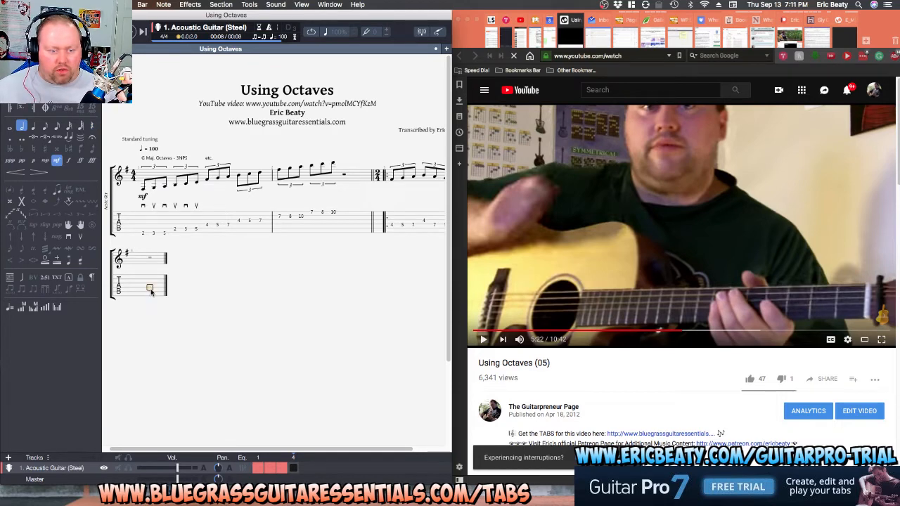
key(4)
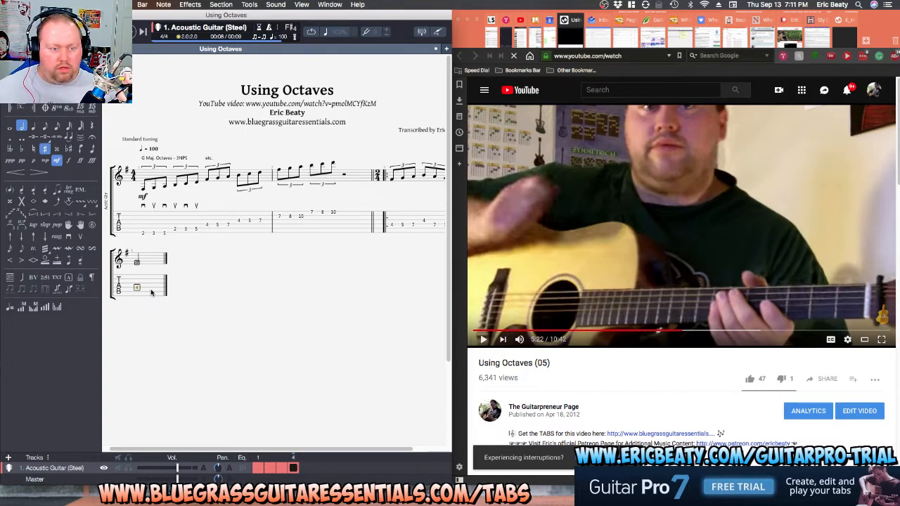
Change the fret 4 note in the fourth bar to a dotted quarter note.
click(392, 223)
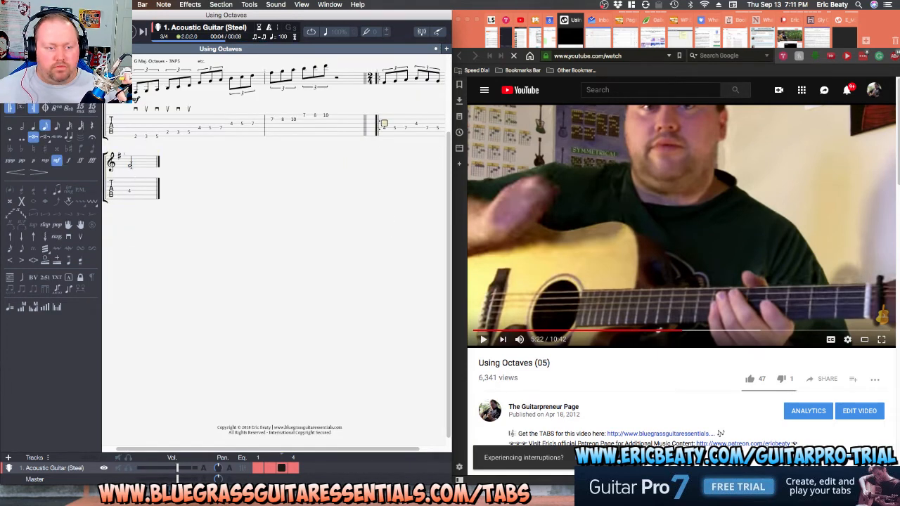
click(130, 189)
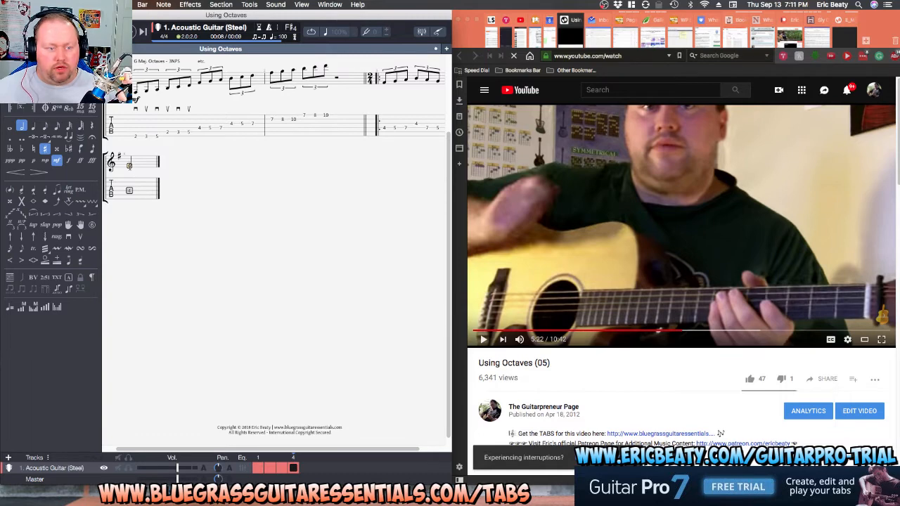
click(34, 128)
click(11, 139)
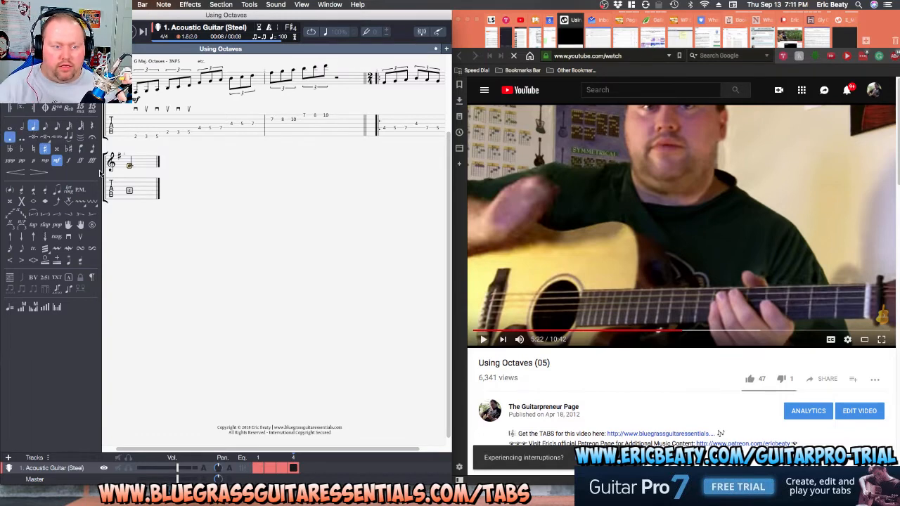
Add an undotted eighth rest after the dotted quarter note to complete the fourth bar.
key(Right)
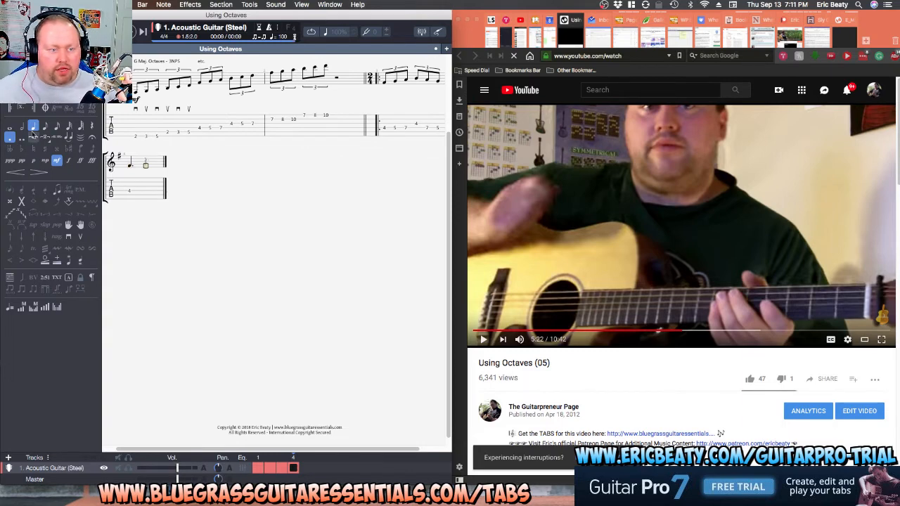
click(10, 138)
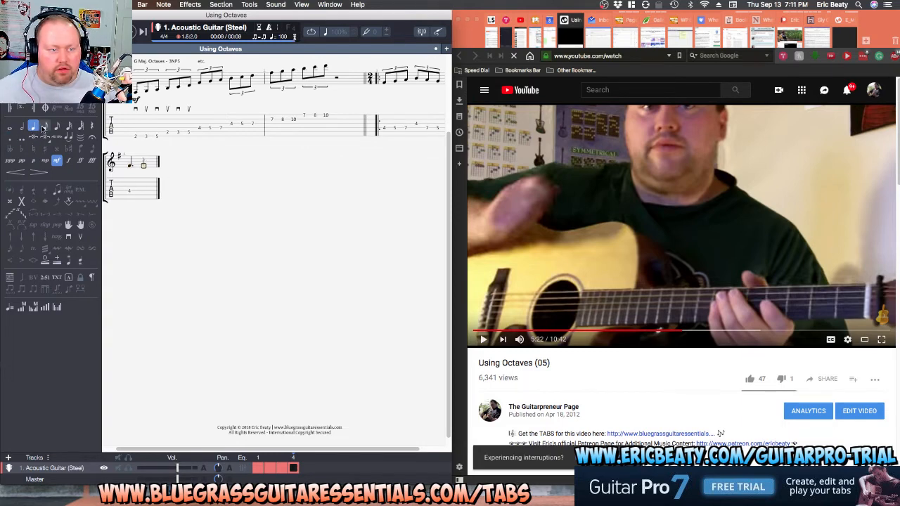
click(141, 189)
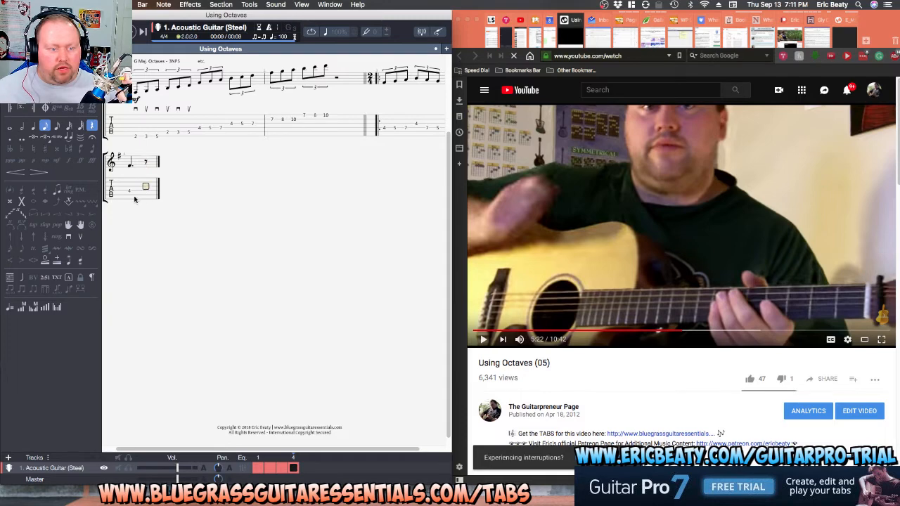
click(170, 132)
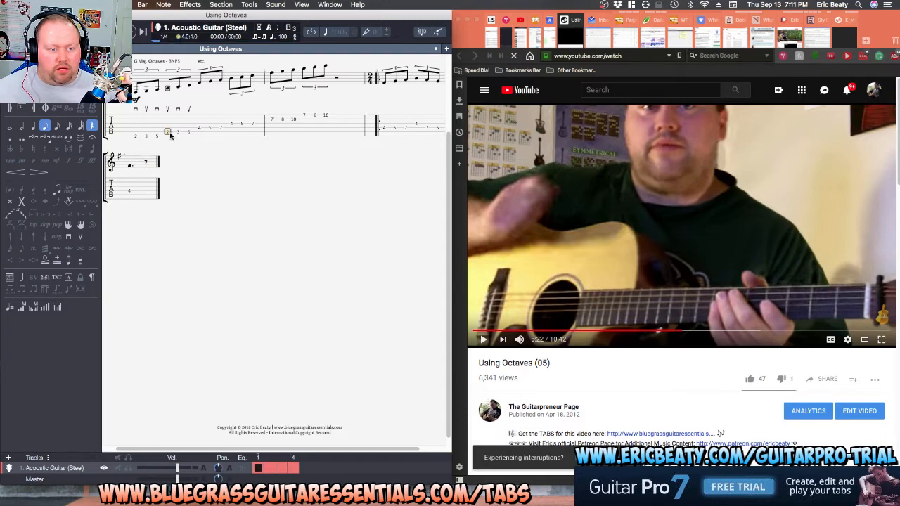
Play back the repeated 2/4 bar together with the fourth bar to check how the ending sounds.
click(136, 188)
key(space)
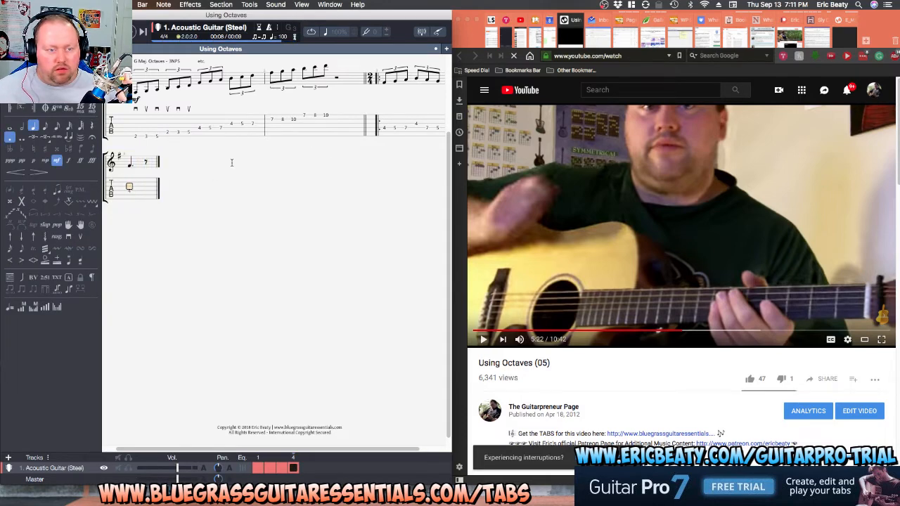
click(384, 127)
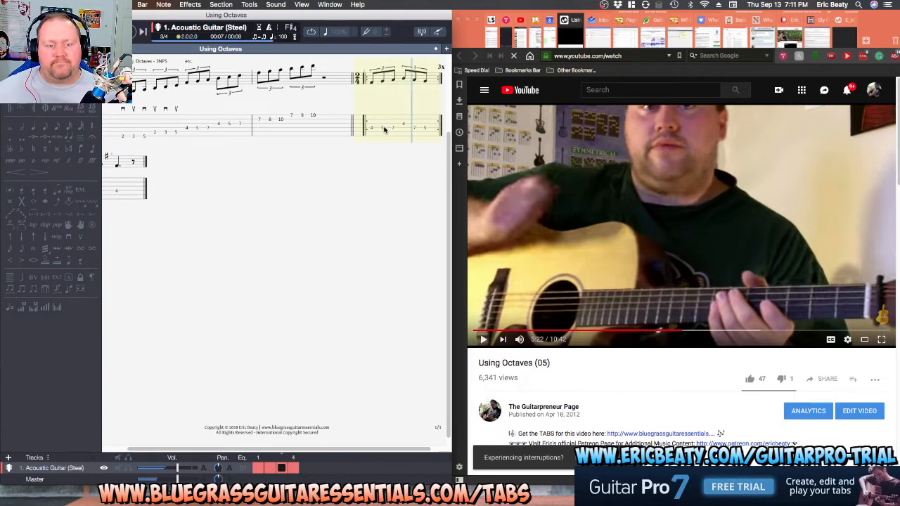
key(space)
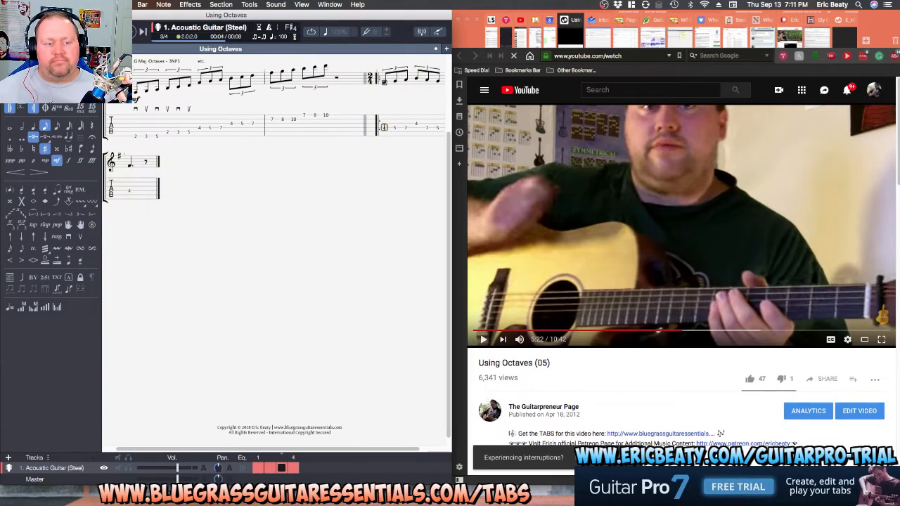
Change the fourth bar to an undotted quarter note at fret 4 followed by a quarter rest, and play it back from the repeat.
click(129, 187)
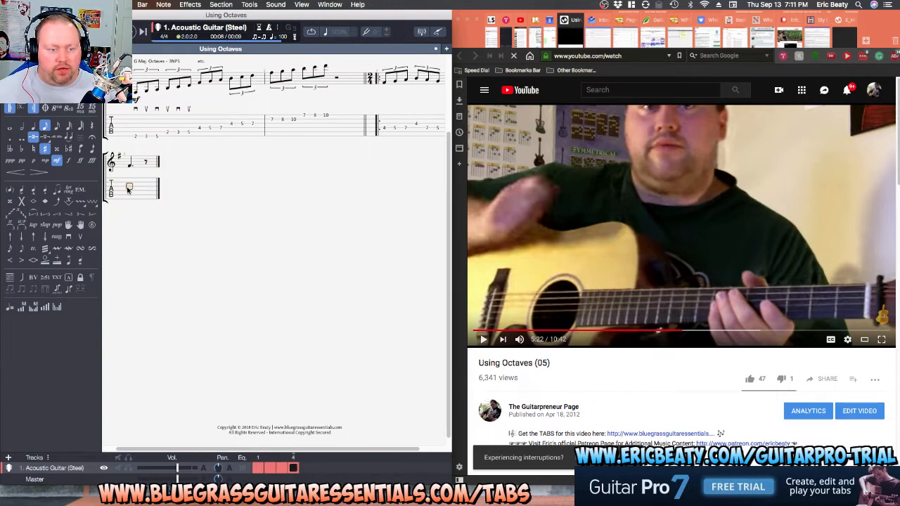
click(8, 137)
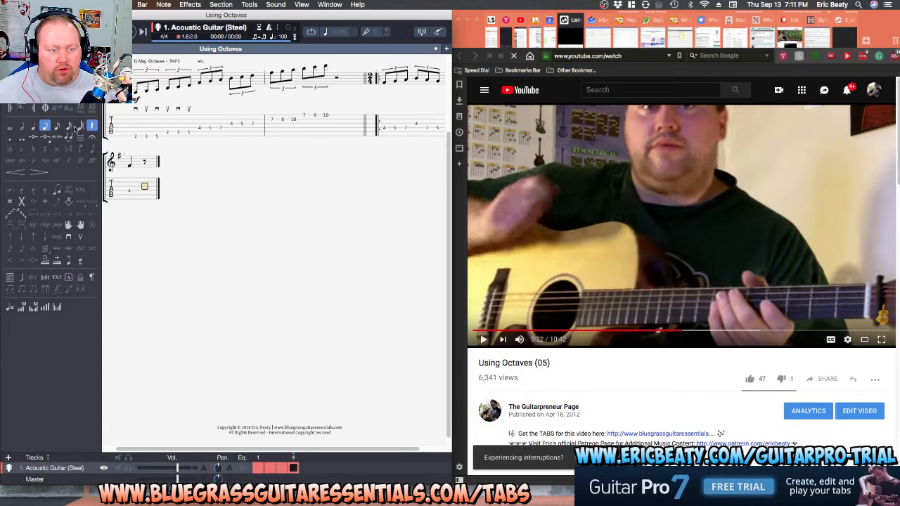
click(142, 188)
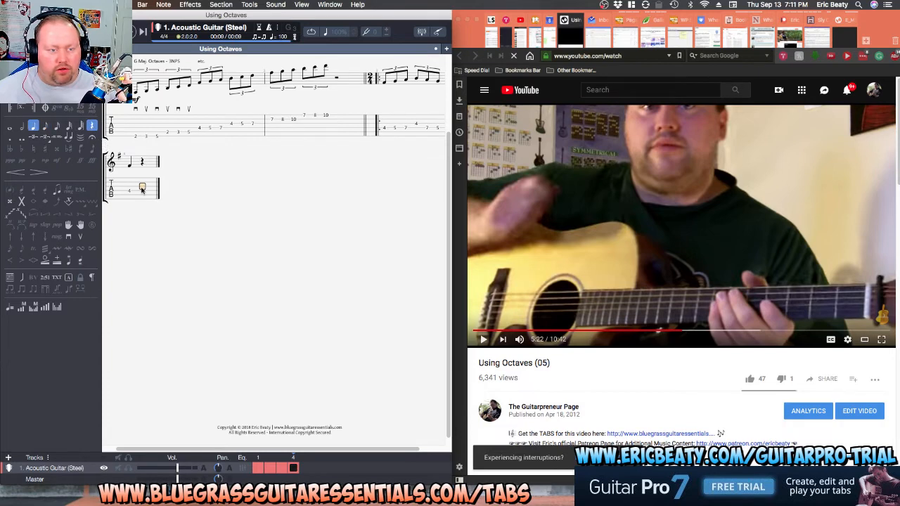
click(385, 131)
key(space)
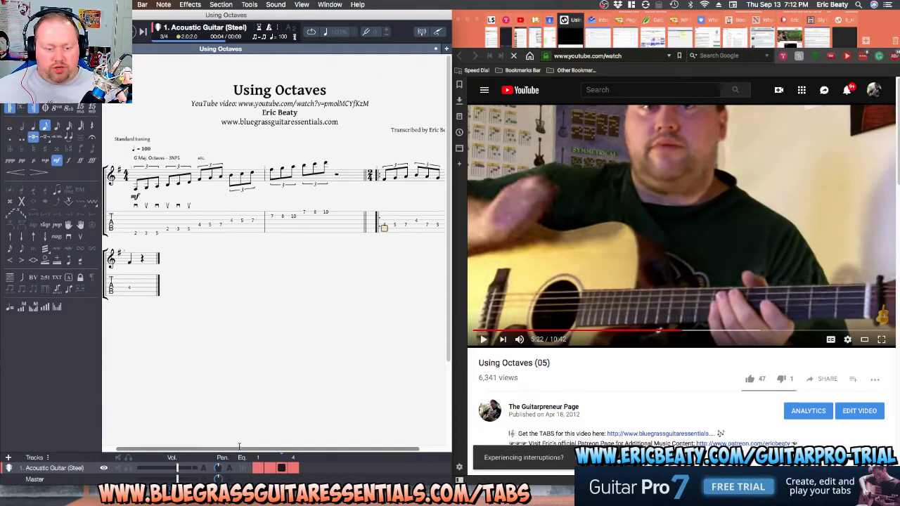
Add the free text "Paul Gilbert Picking Practice" above the first note of the repeated 2/4 bar.
scroll(239, 445, right, 2)
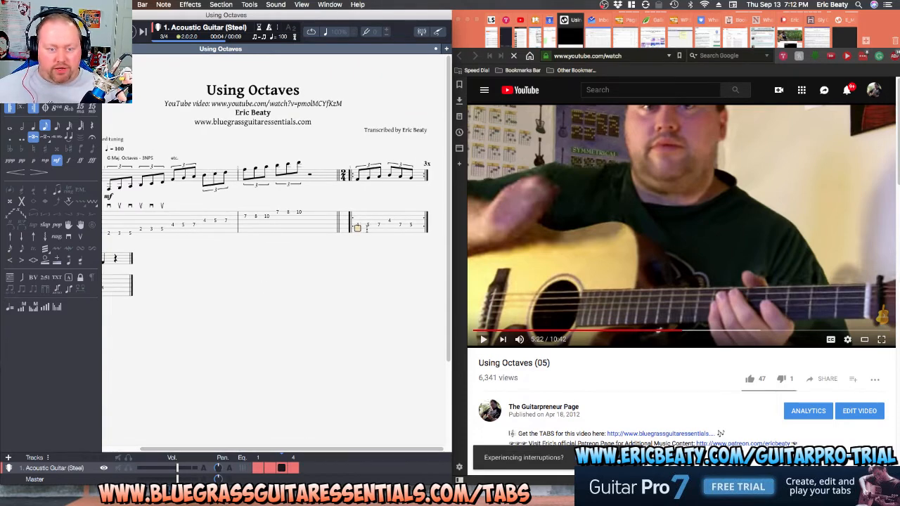
click(357, 225)
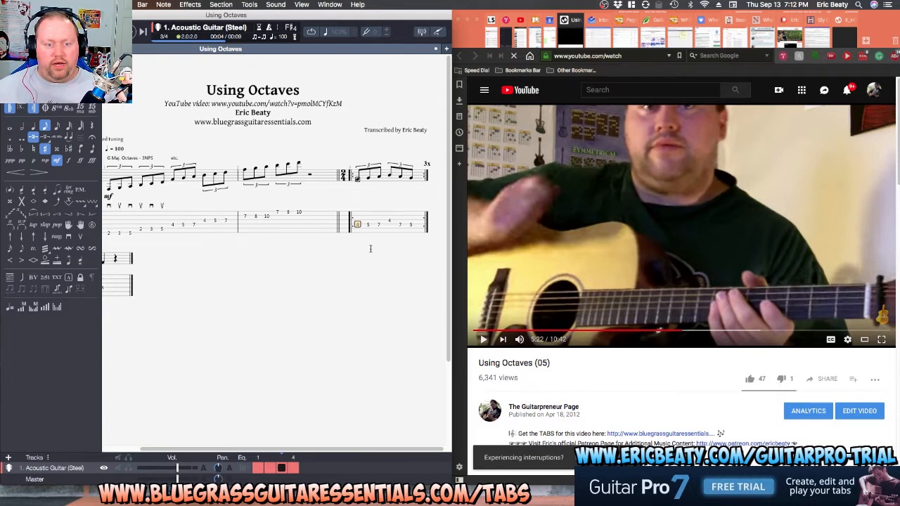
text(t)
text(p)
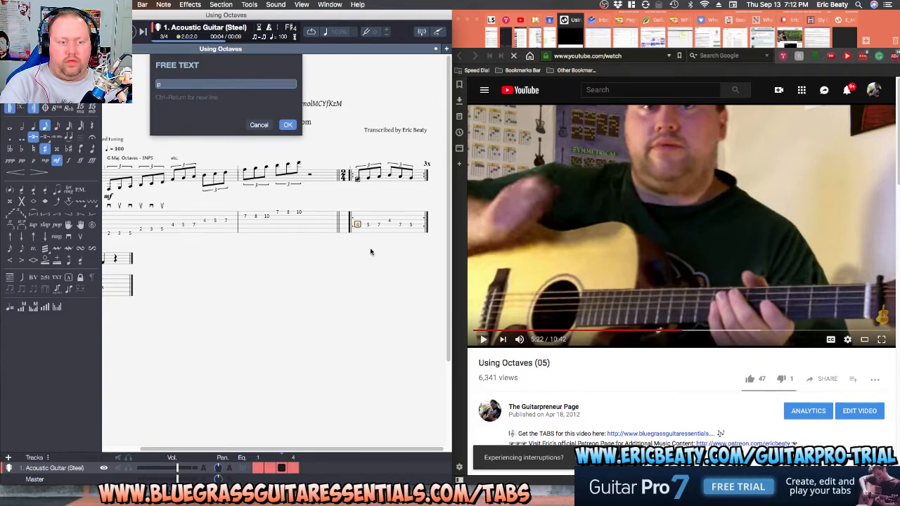
key(BackSpace)
text(a)
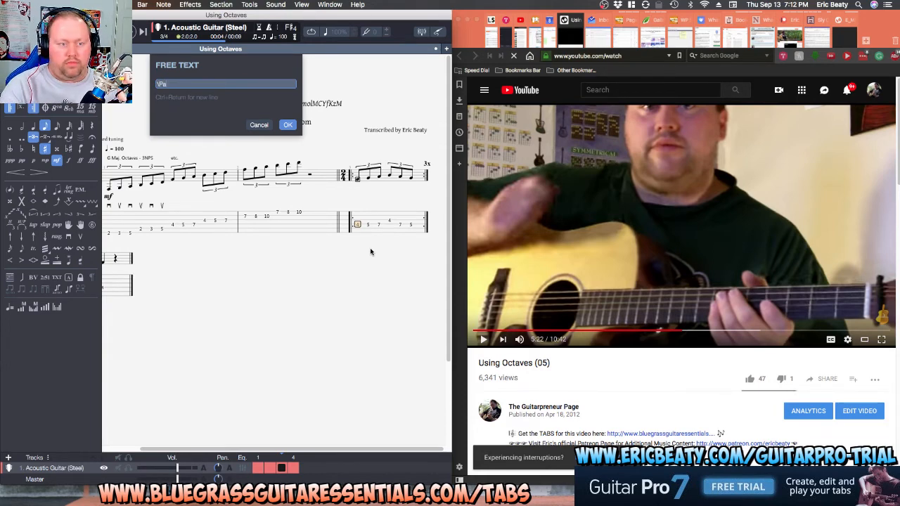
text(ul Gilbert Pick)
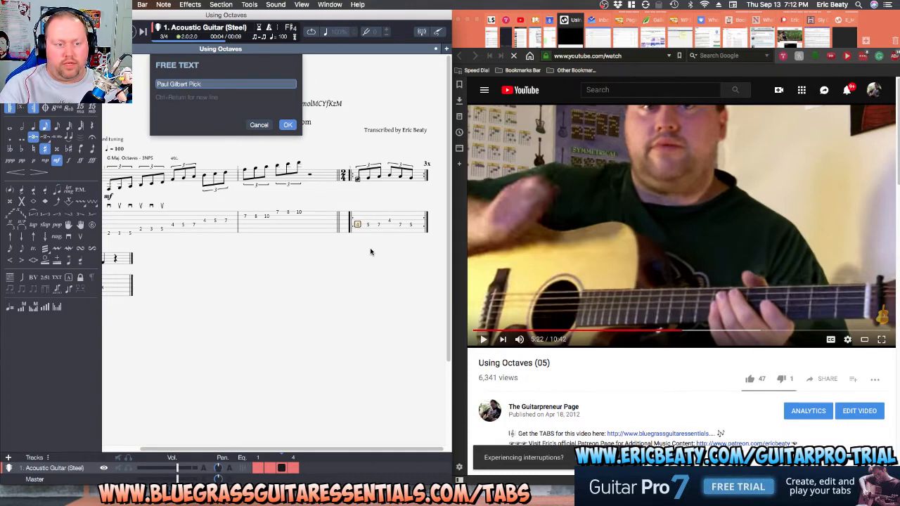
text(ing Practice)
key(Return)
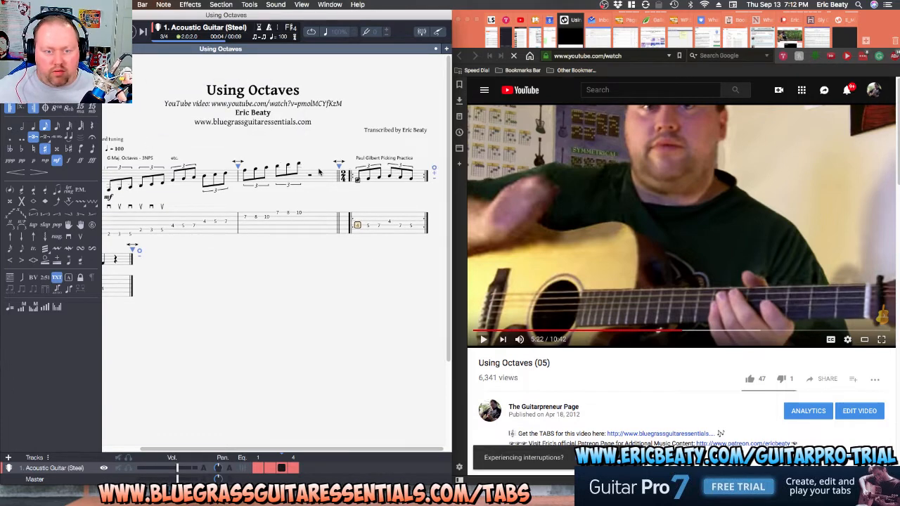
Reduce the first system to two bars so the repeated bar starts the second system.
click(433, 178)
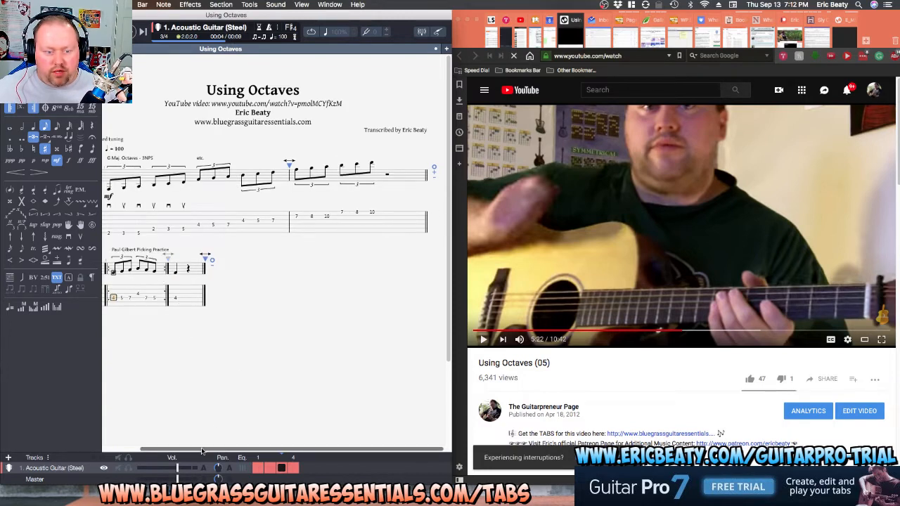
drag(213, 448, 173, 447)
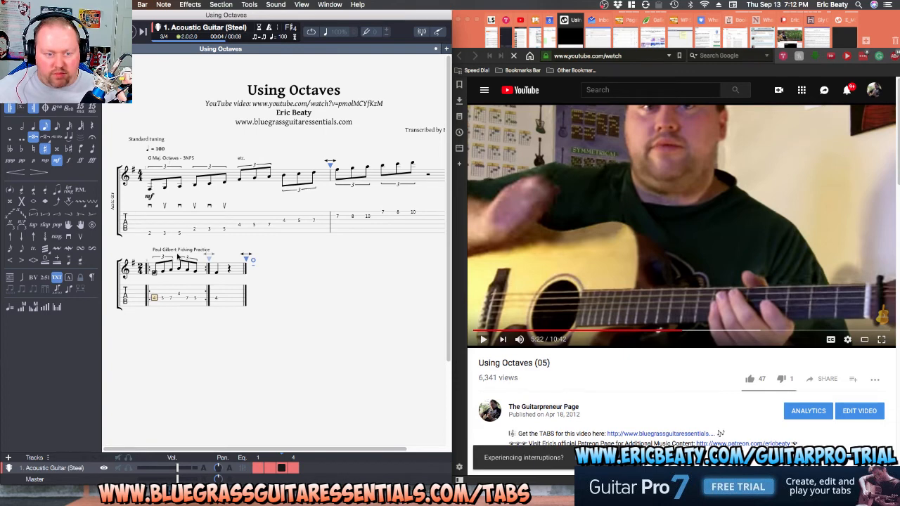
click(230, 295)
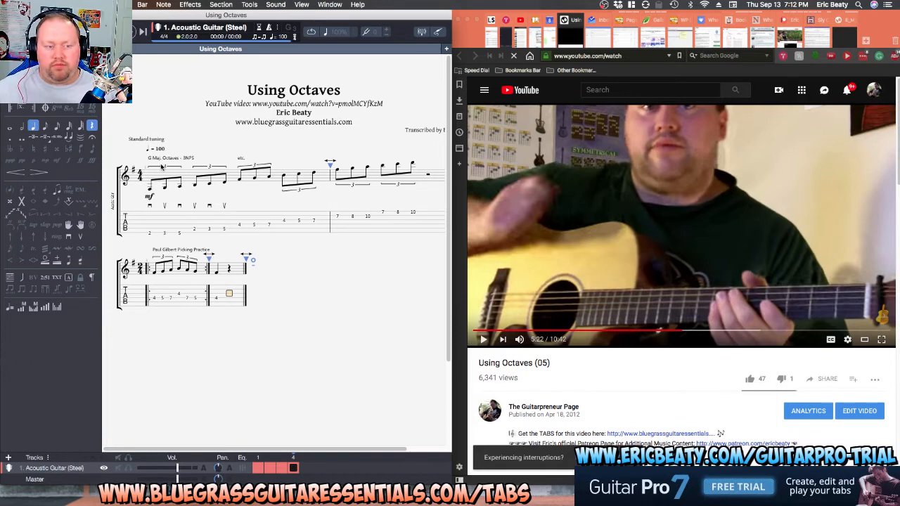
Add alternating pickstrokes, starting with a downstroke, to the six triplet notes of the repeated bar and a downstroke to the fourth bar's note.
click(158, 296)
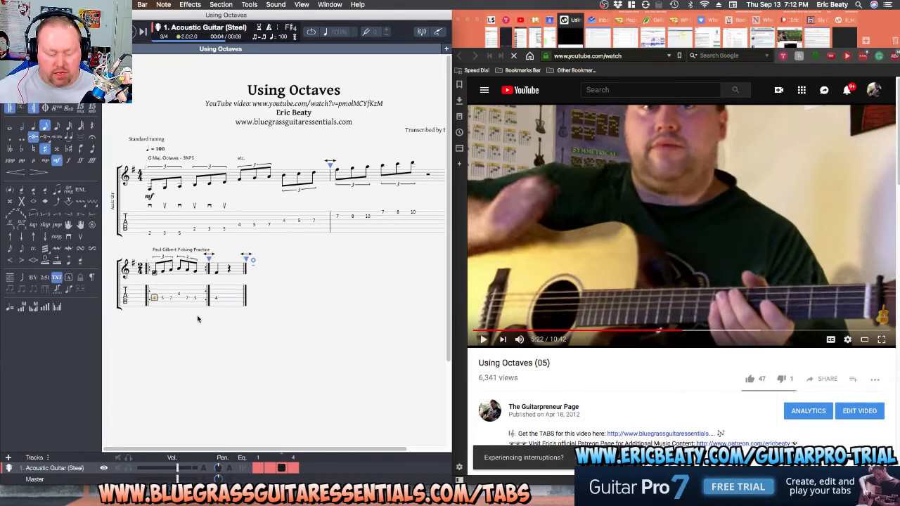
key(ctrl+Down)
key(Right)
key(ctrl+Up)
key(Right)
key(ctrl+Down)
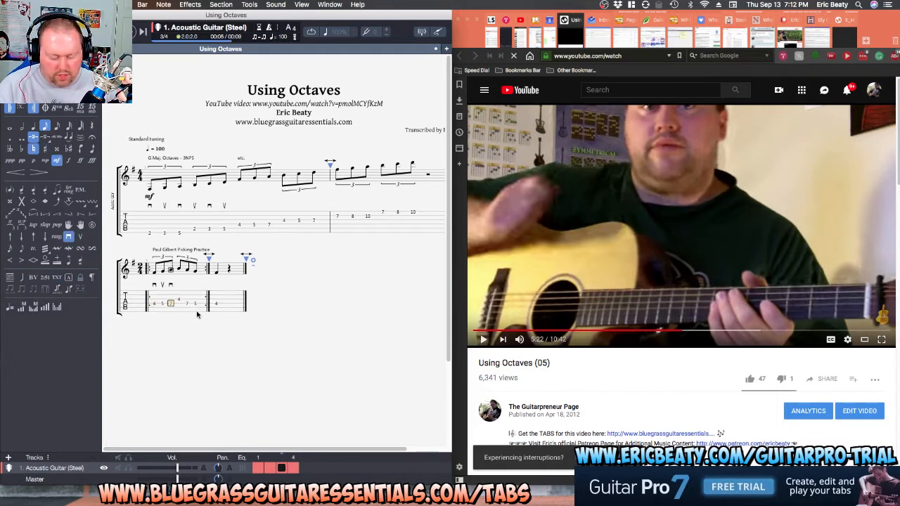
key(Right)
key(ctrl+Up)
key(Right)
key(ctrl+Down)
key(Right)
key(ctrl+Up)
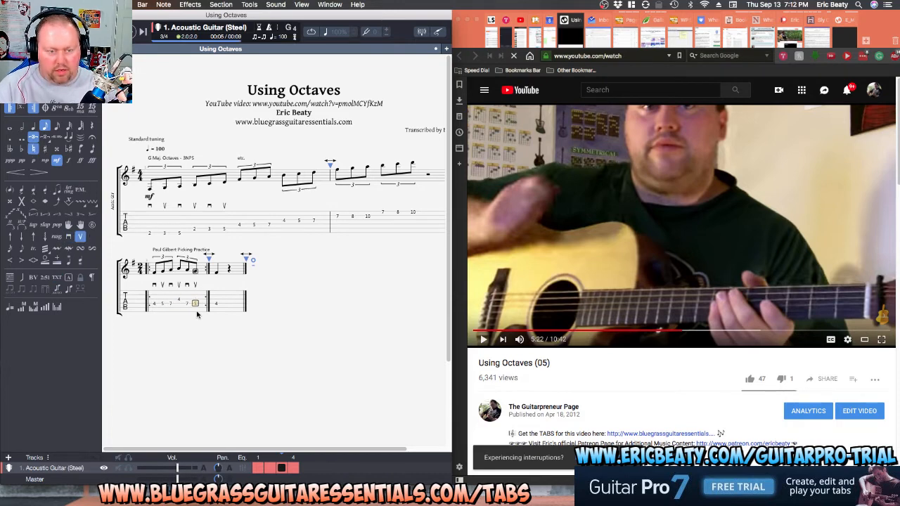
key(Right)
key(ctrl+Down)
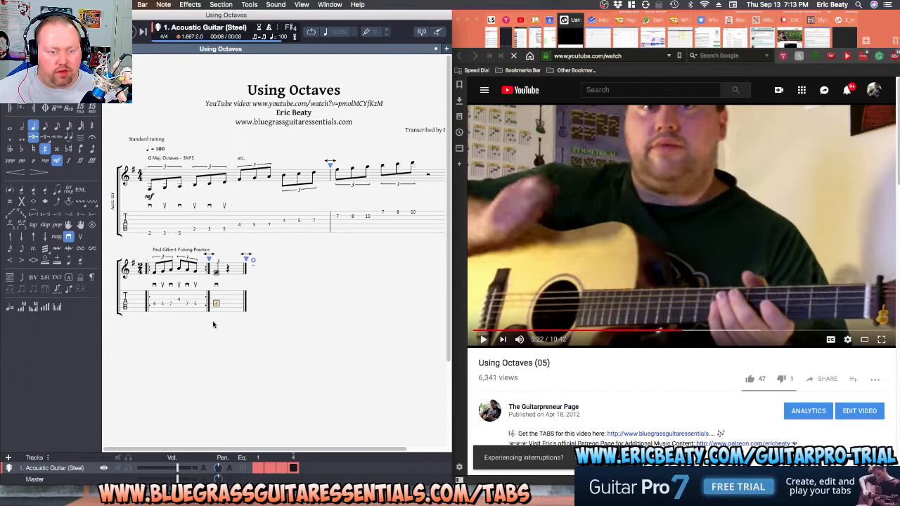
Try the fourth bar's fret 4 note as a triplet eighth note.
key(space)
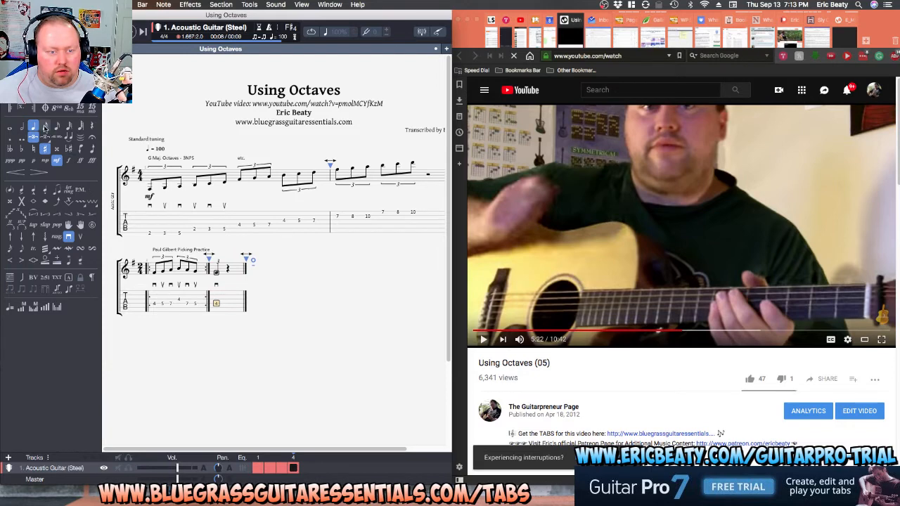
click(168, 305)
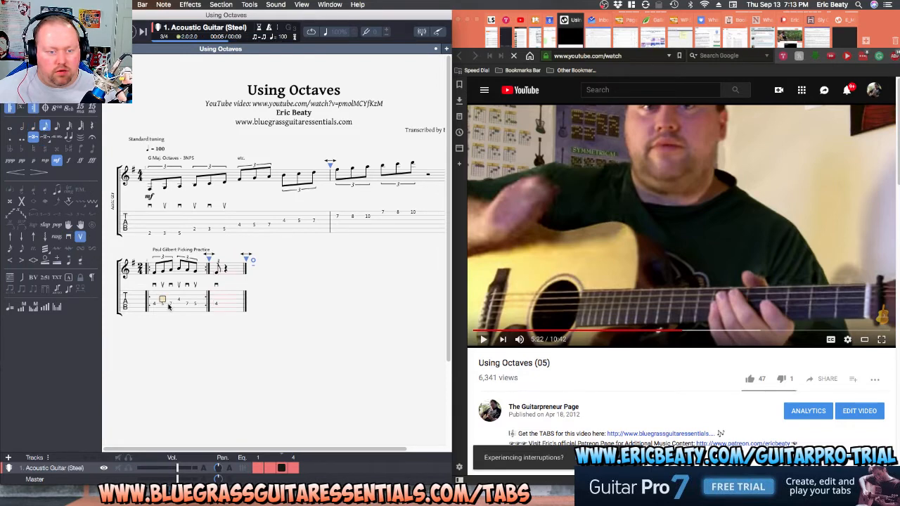
Return the fourth bar's fret 4 note to a plain quarter note and play back from the repeated bar.
click(217, 305)
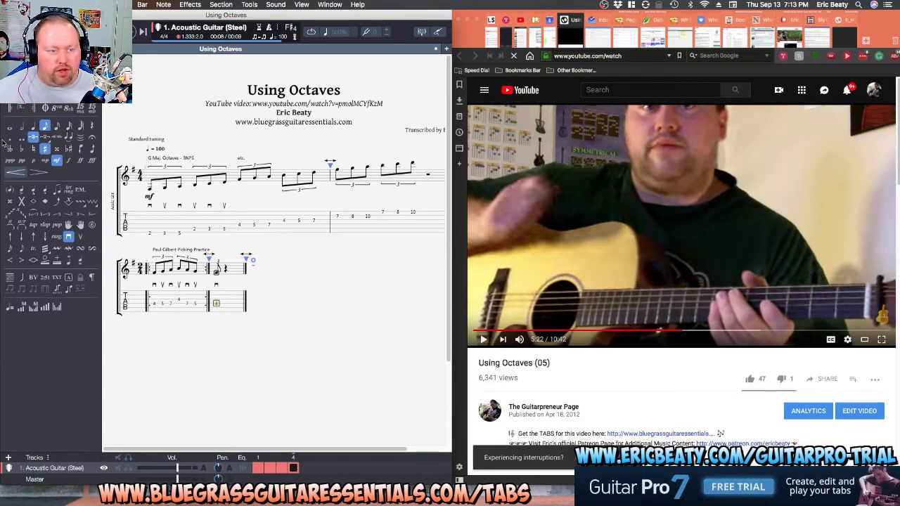
key(minus)
click(151, 303)
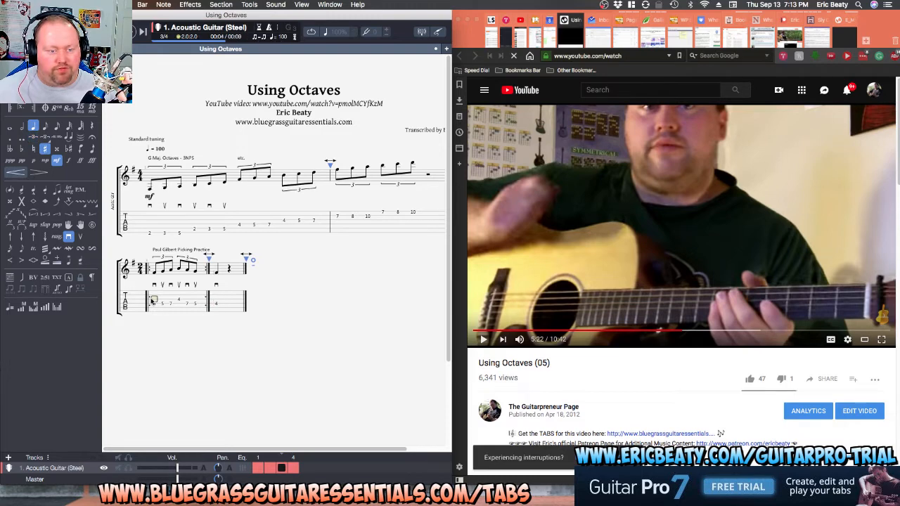
key(space)
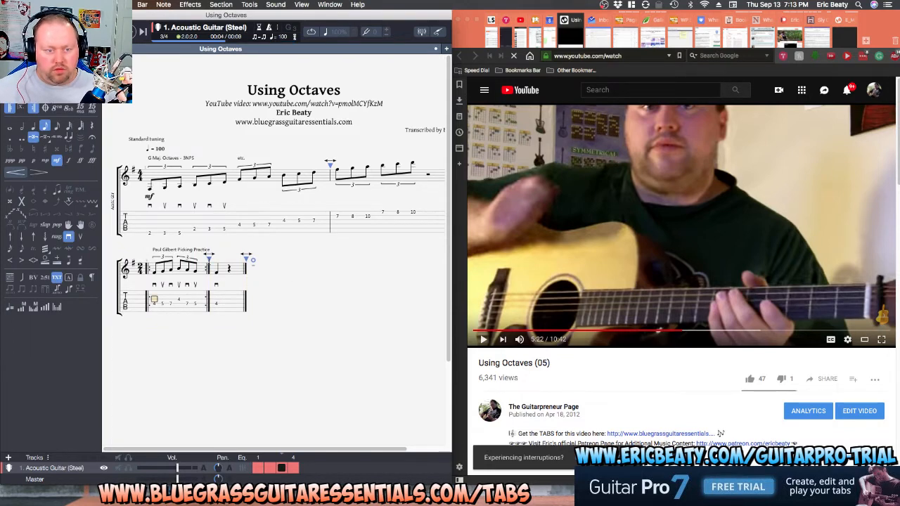
Set the fourth bar to a dotted quarter note at fret 4 followed by an eighth rest, and play it back from the repeat.
click(218, 302)
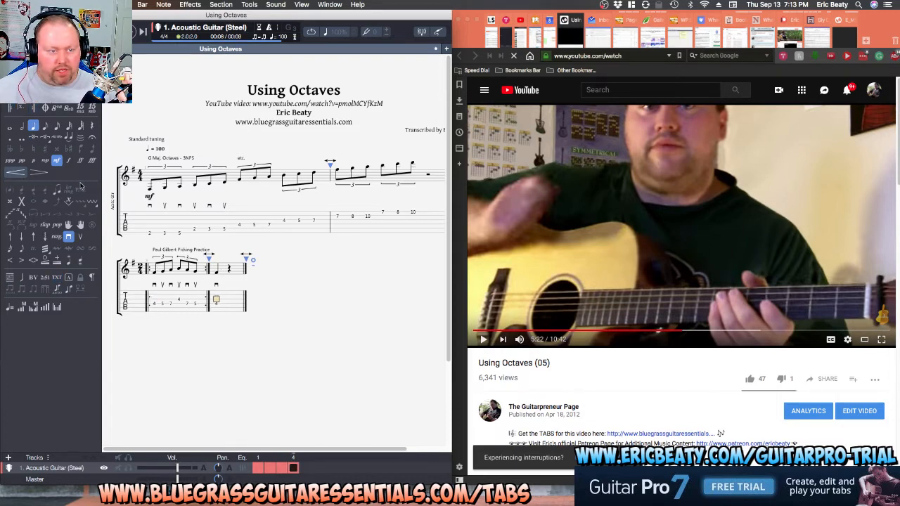
text(4)
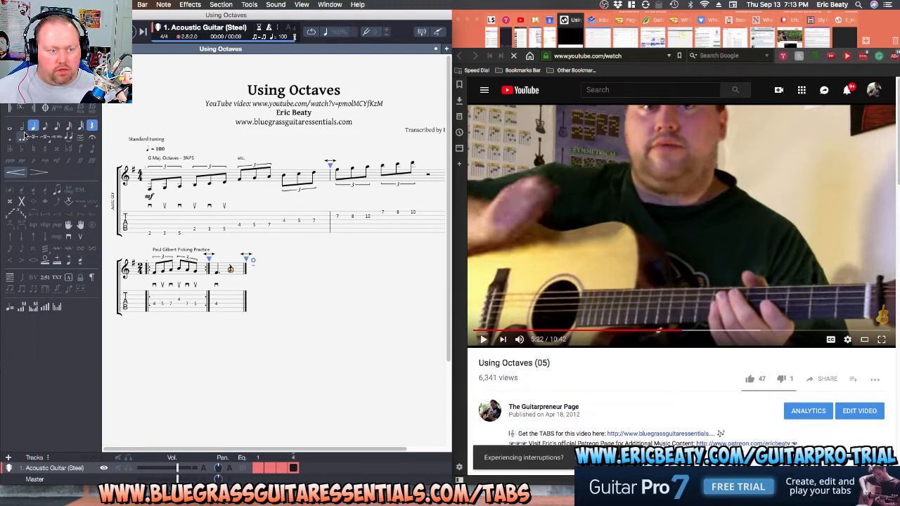
click(198, 297)
click(213, 296)
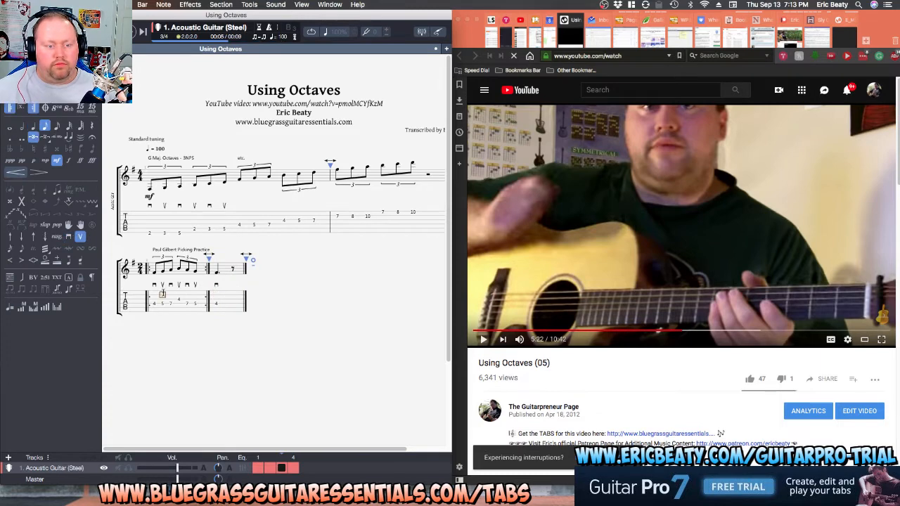
key(space)
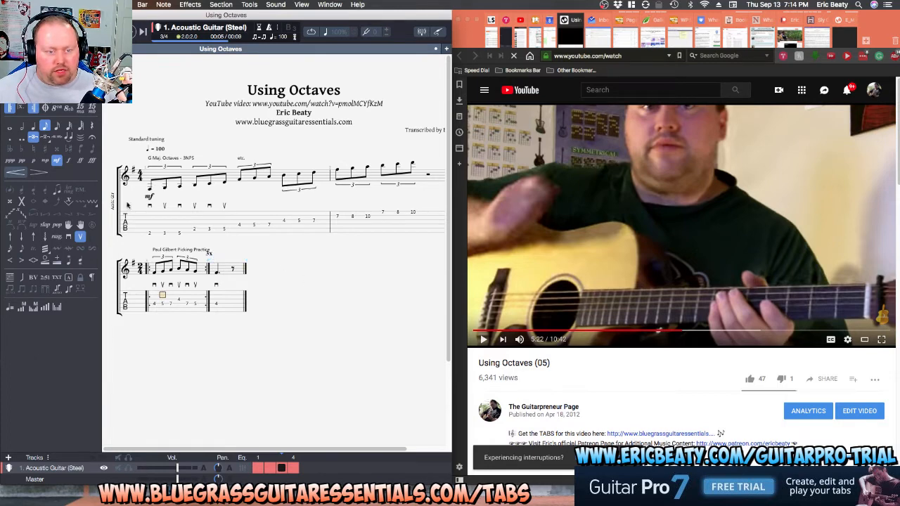
Shorten the text above the repeated bar to "Paul Gilbert Picking".
double_click(182, 251)
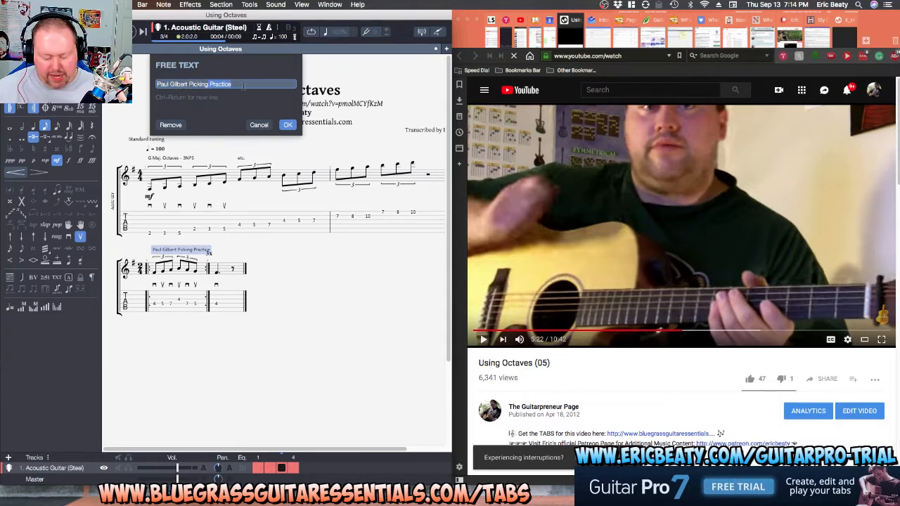
key(BackSpace)
click(287, 125)
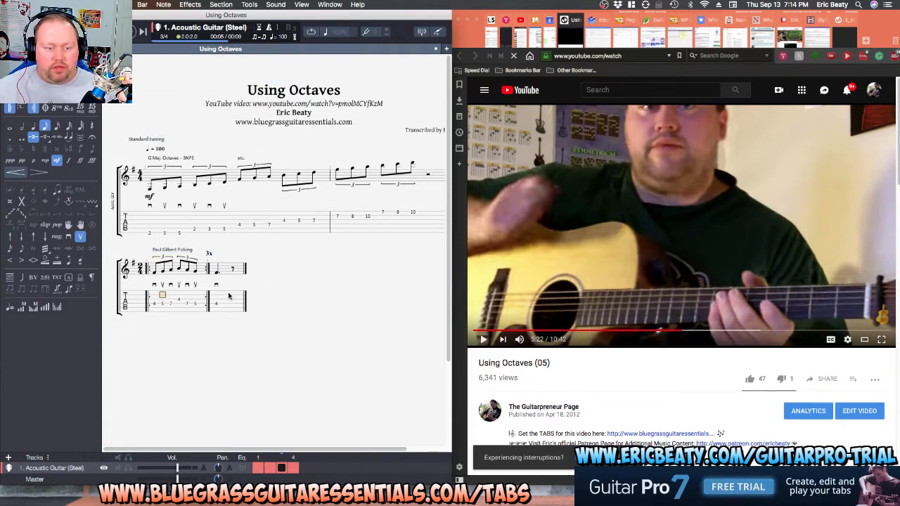
Switch to the YouTube lesson in the browser and play the next passage, pausing at 5:29.
click(551, 322)
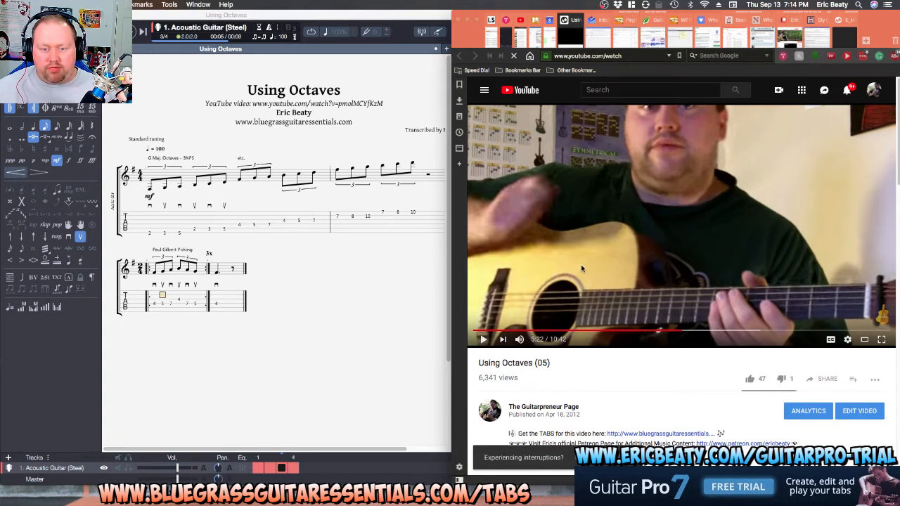
click(435, 279)
click(602, 229)
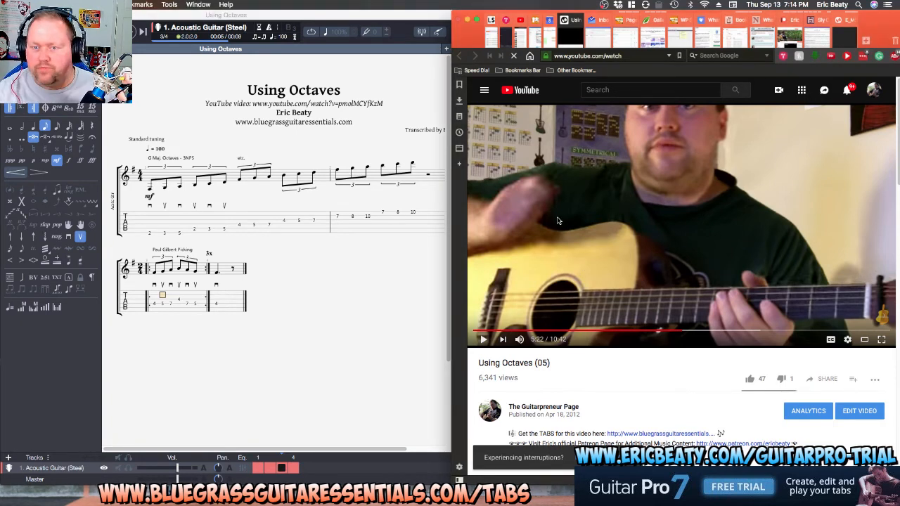
click(557, 220)
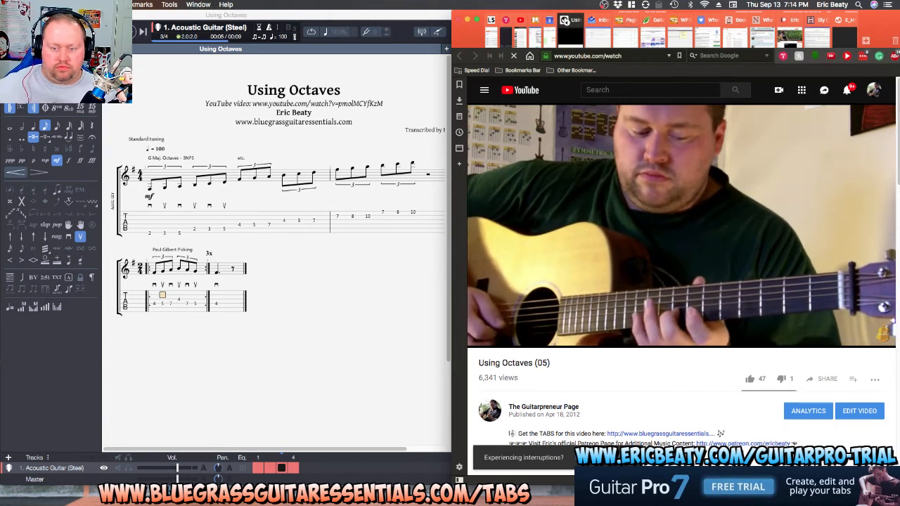
click(558, 221)
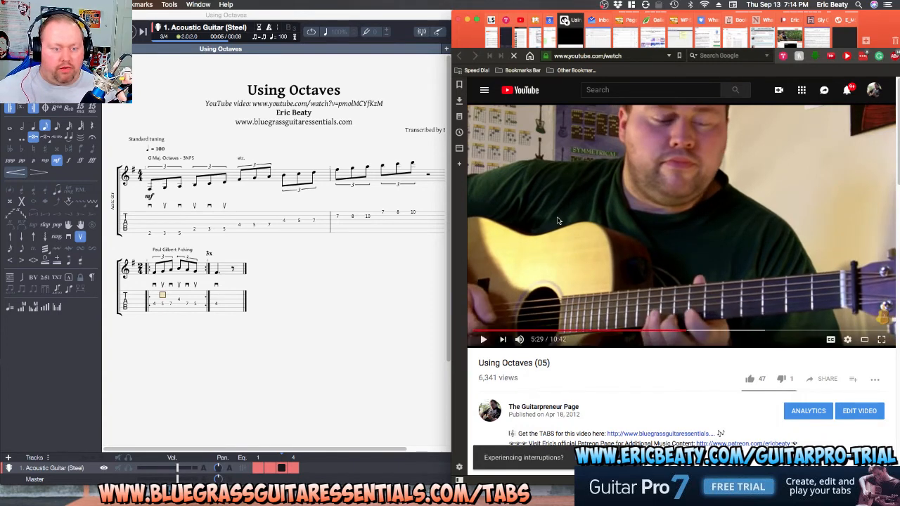
Return to the score and rename the text above the repeated bar as "Paul Gilbert Picking 1".
click(234, 300)
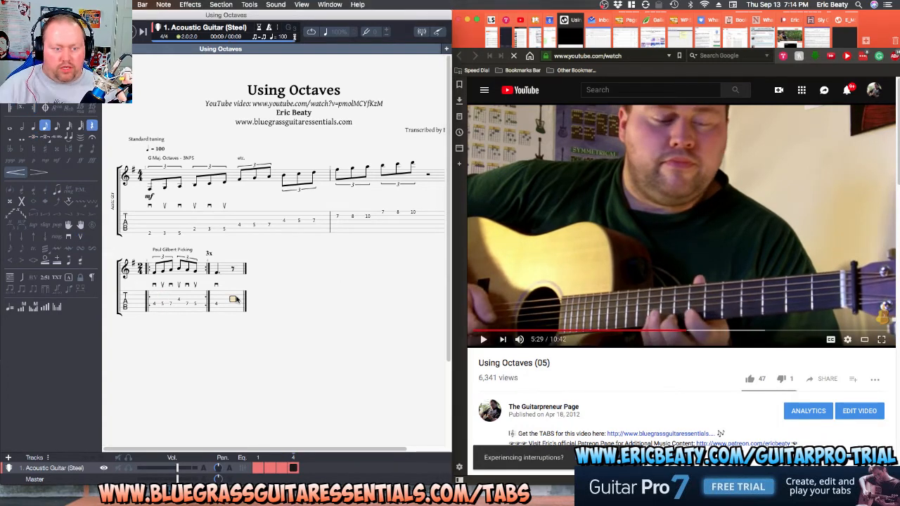
double_click(173, 250)
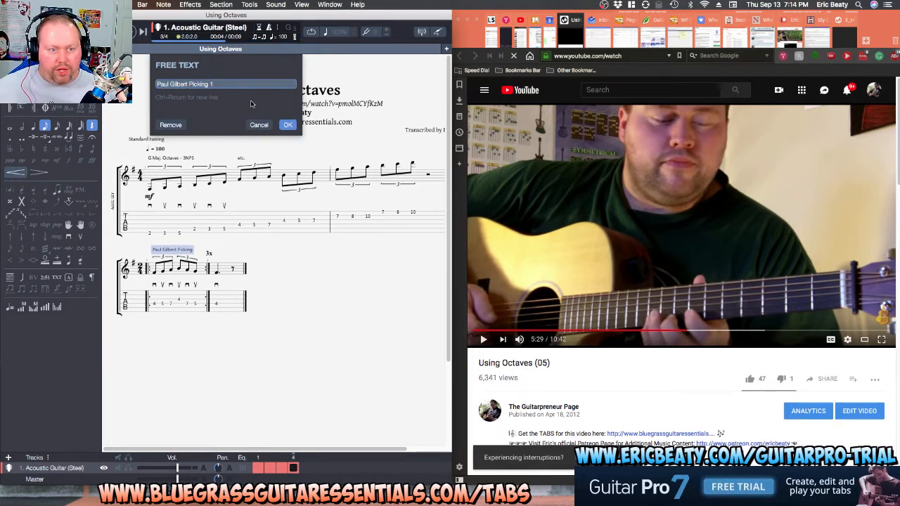
click(285, 125)
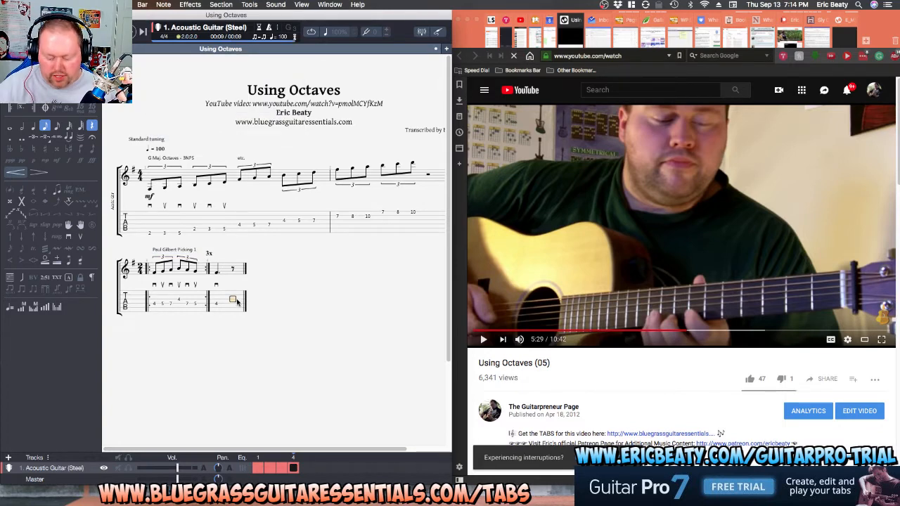
Add a fifth bar and paste into it the fret 7, 8, 10, 7 triplet notes copied from the second bar.
key(Right)
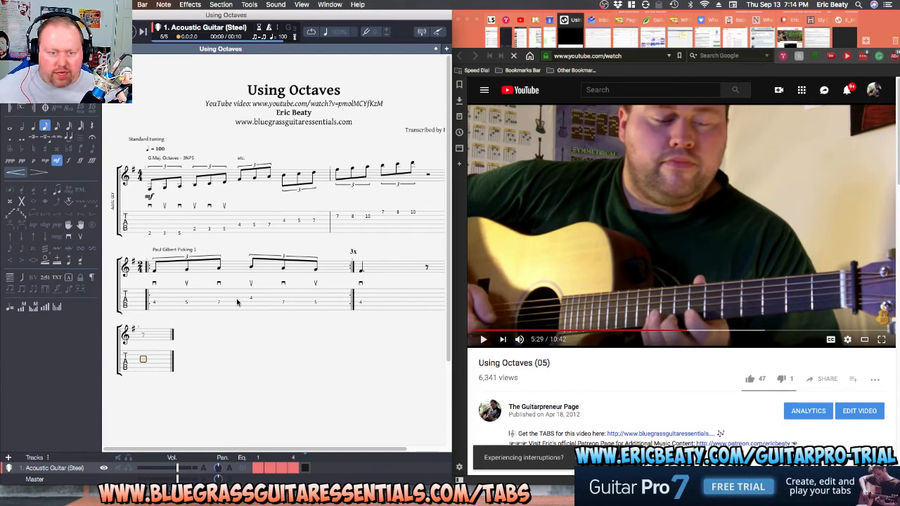
drag(340, 218, 360, 220)
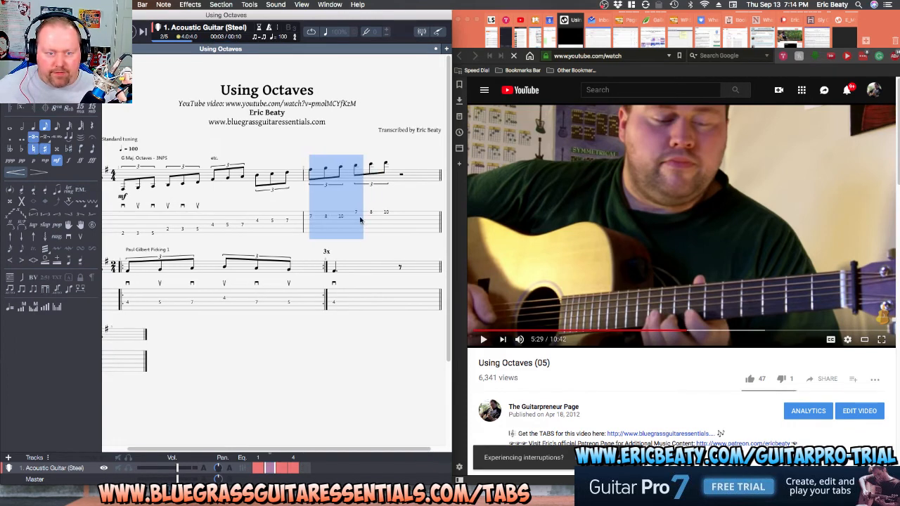
click(117, 370)
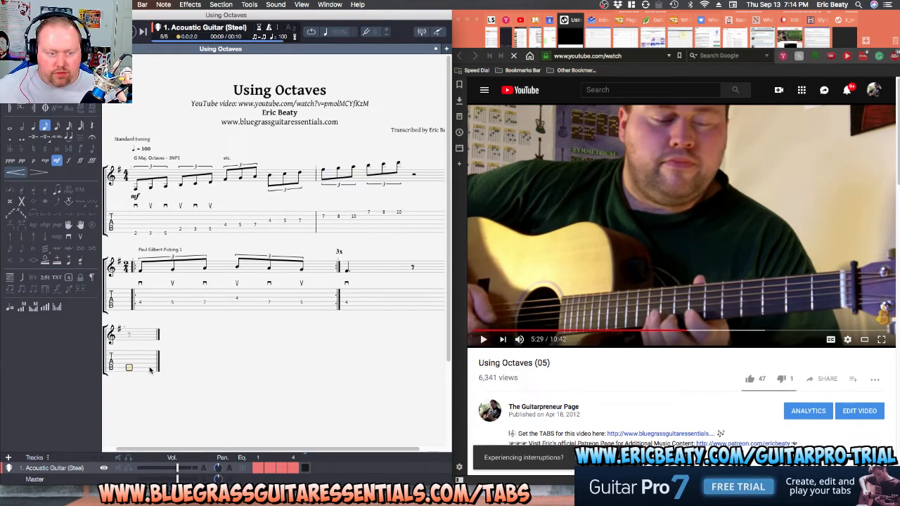
key(super+v)
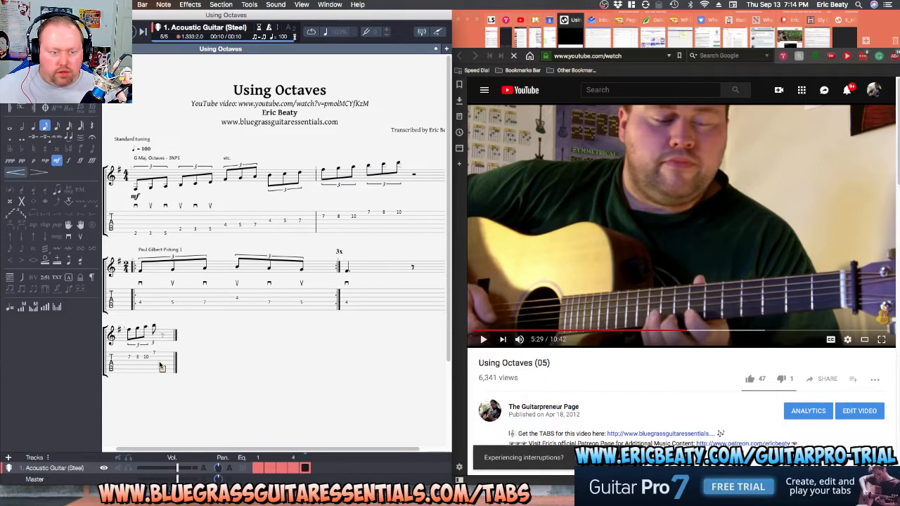
click(160, 360)
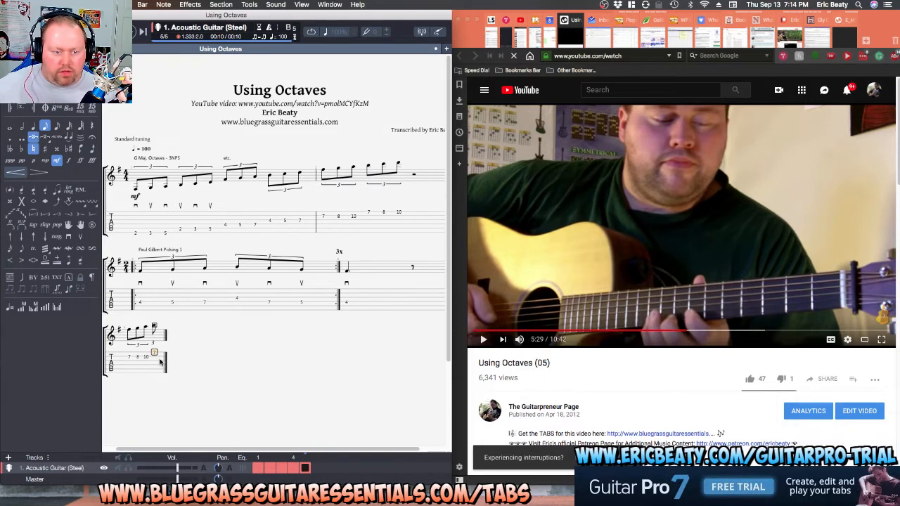
Complete the fifth bar with triplet notes at frets 10 and 8 and start the sixth bar with a fret 7 note.
text(8)
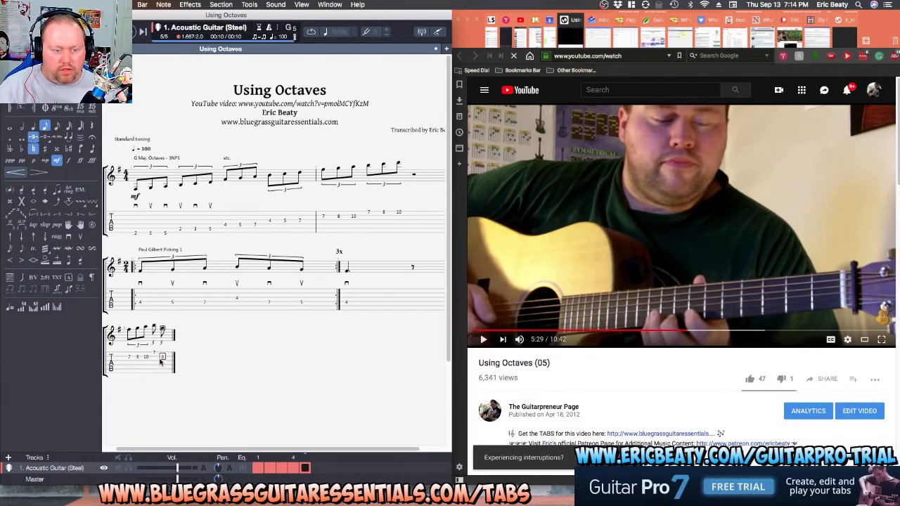
text(7)
text(10)
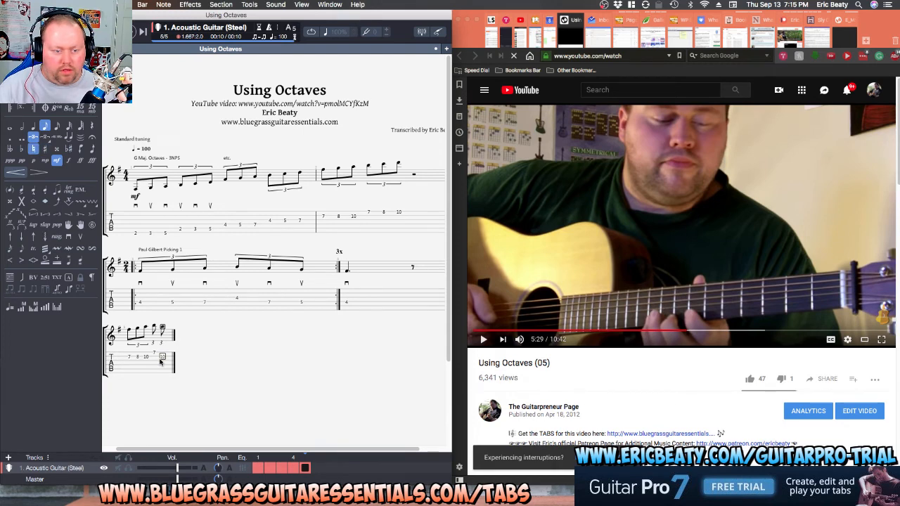
key(Right)
text(8)
key(Right)
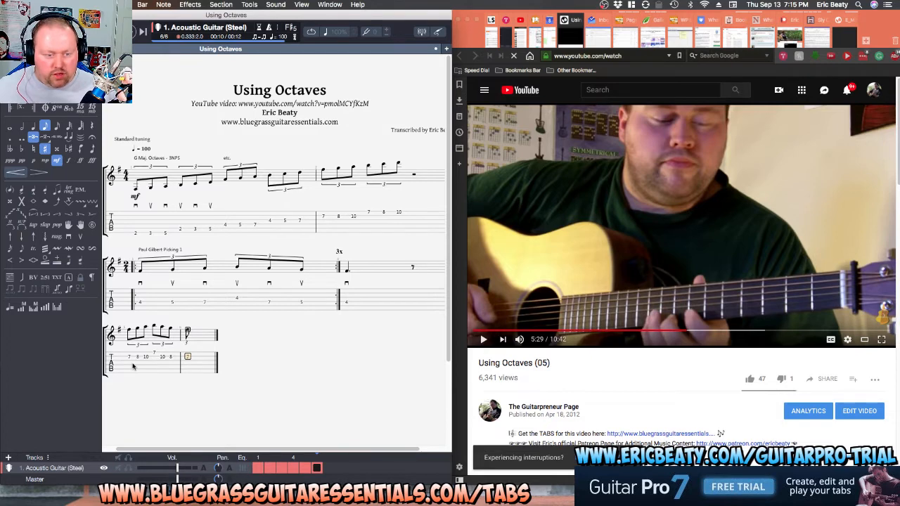
Check the fifth bar's time signature setting.
click(132, 364)
click(120, 4)
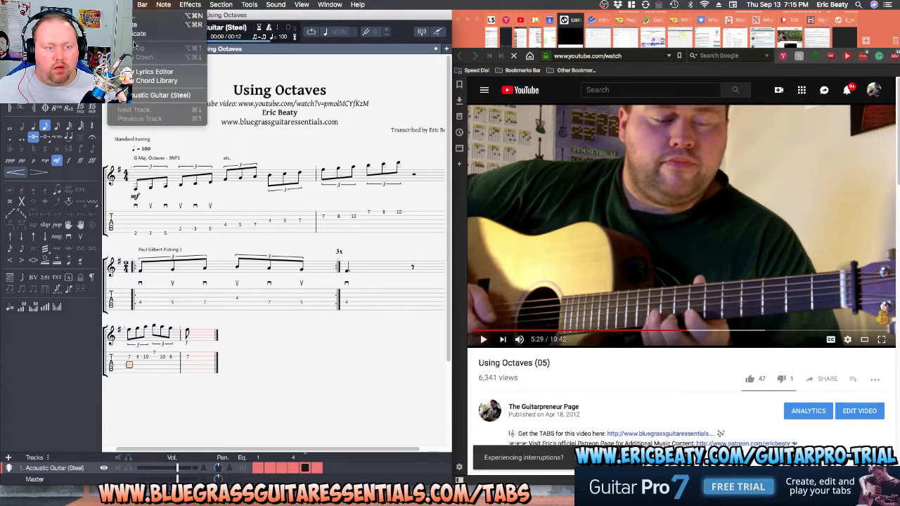
mouse_move(142, 4)
click(147, 57)
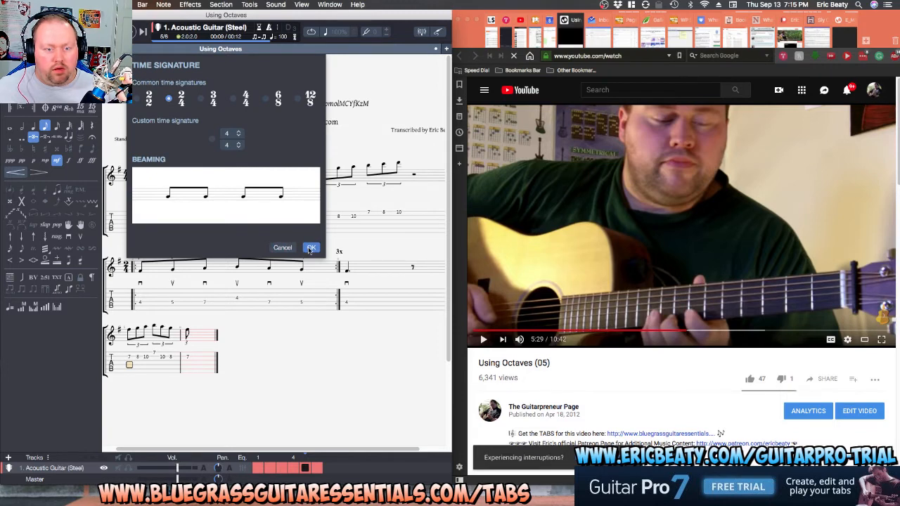
click(311, 247)
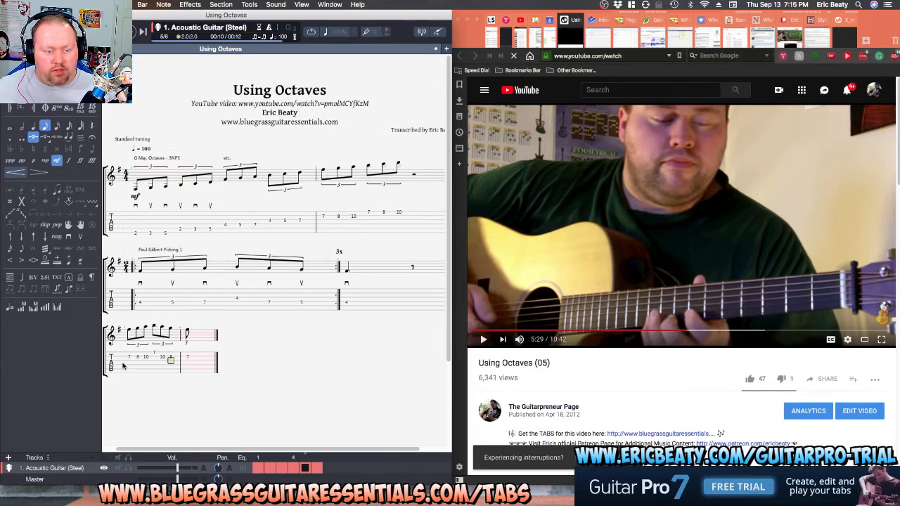
Enclose the fifth bar in opening and closing repeats, played 3 times.
click(10, 108)
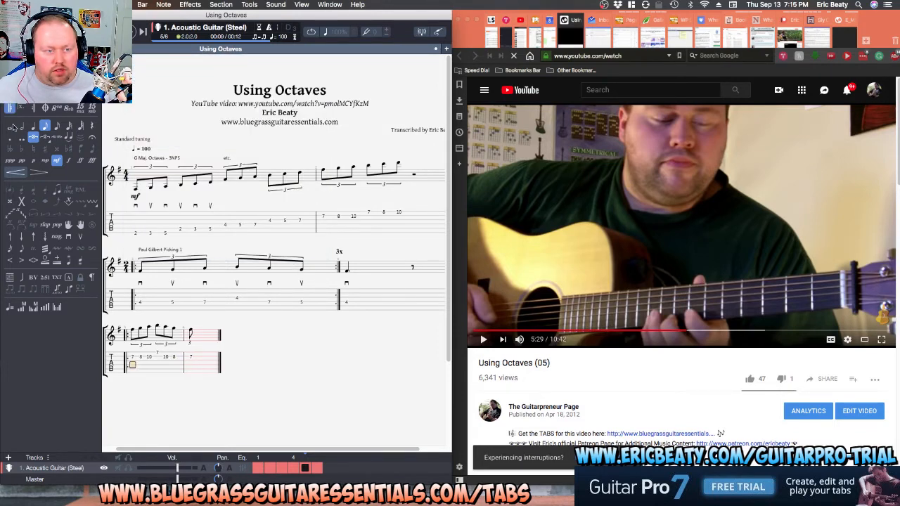
click(164, 369)
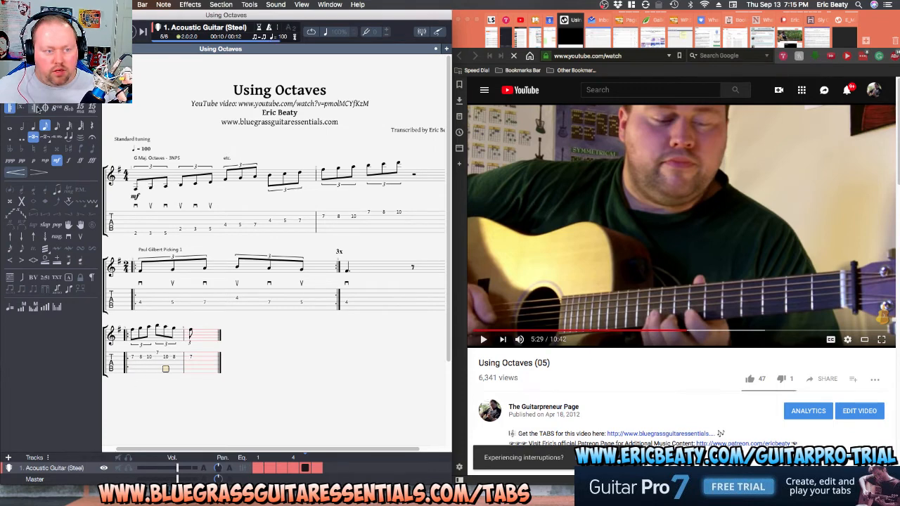
click(94, 145)
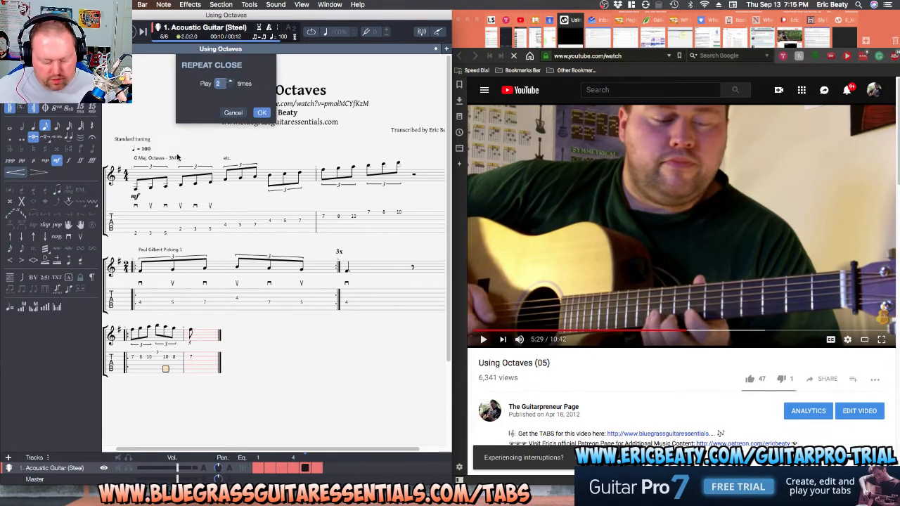
text(3)
key(Return)
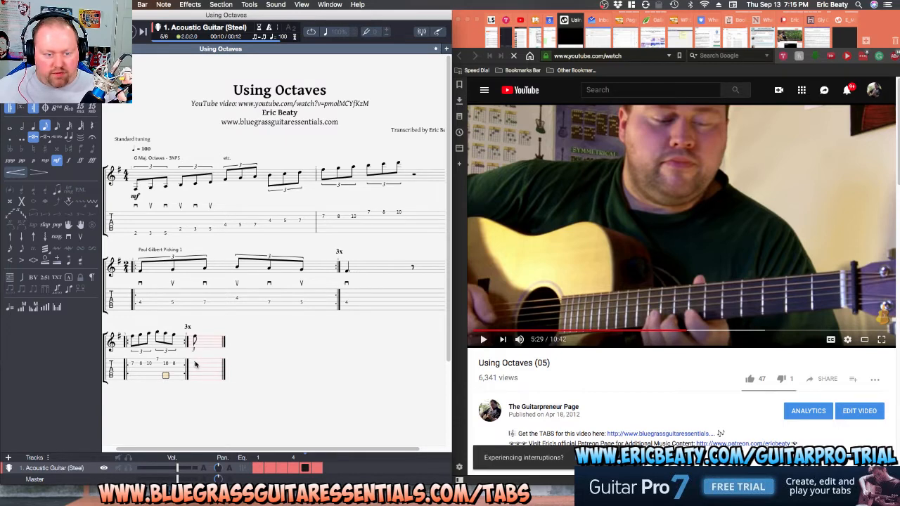
Make the sixth bar's fret 7 note a dotted quarter without triplet, followed by an eighth rest.
click(195, 363)
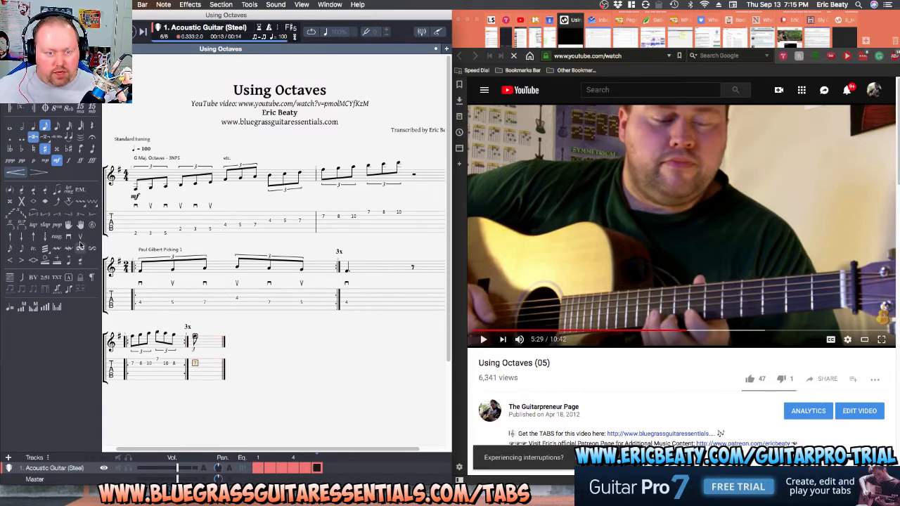
click(34, 126)
click(9, 137)
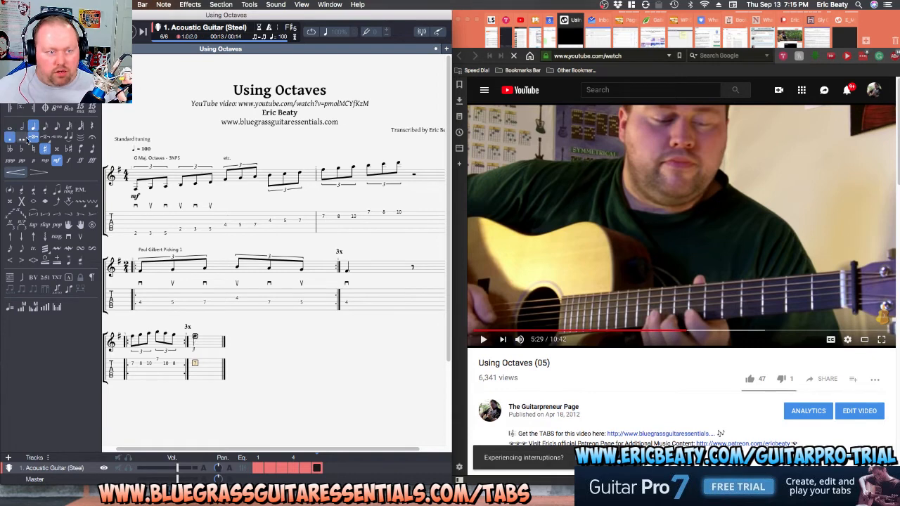
click(33, 138)
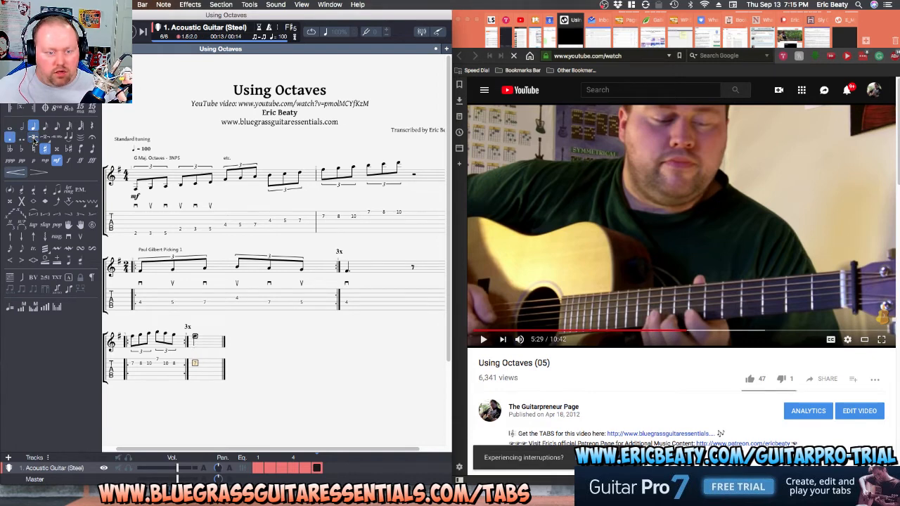
click(205, 362)
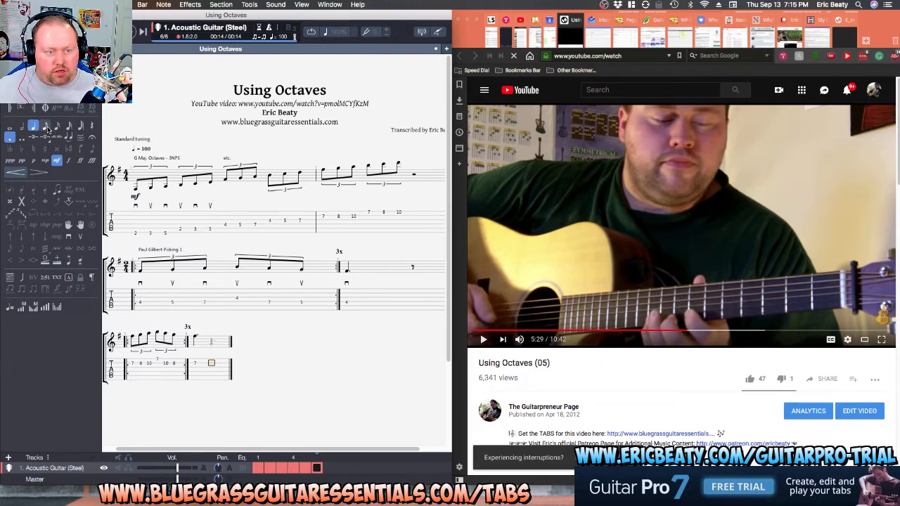
click(45, 126)
Add alternating pickstrokes to the fifth bar's six notes, starting with a downstroke, and a downstroke on the sixth bar's note.
click(131, 363)
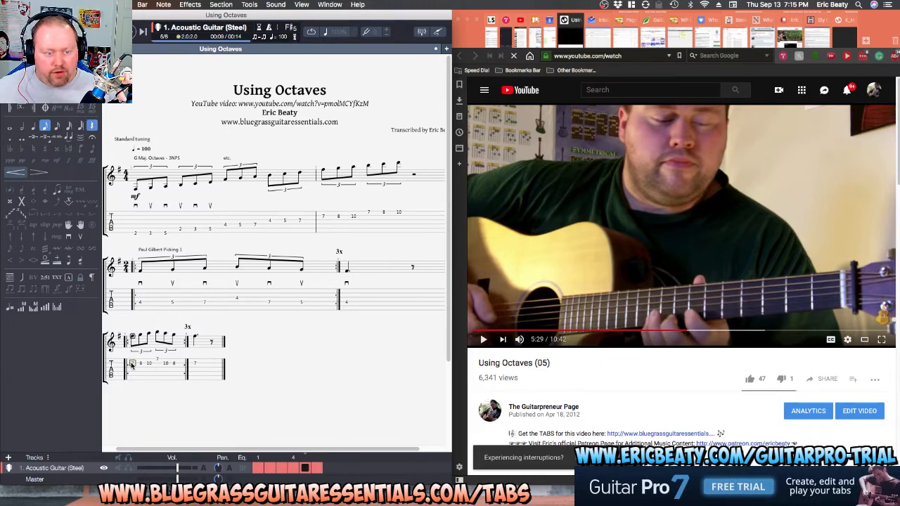
key(Right)
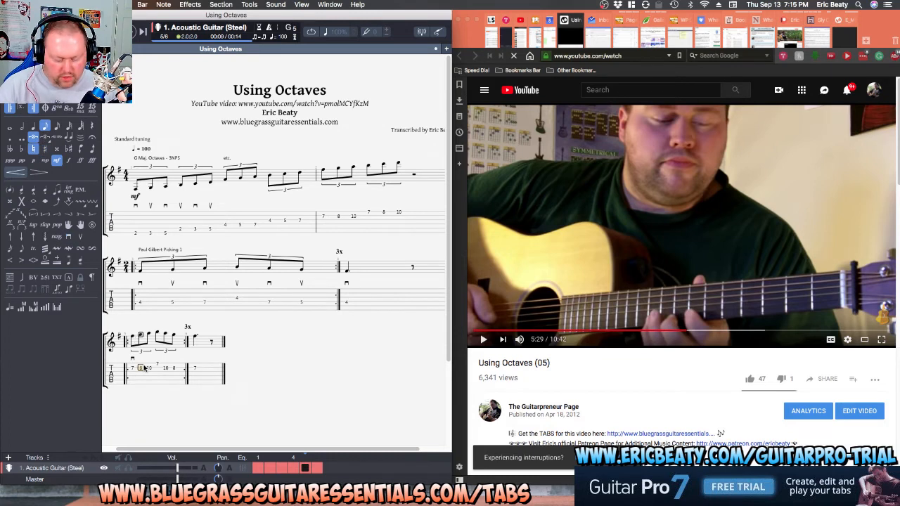
key(super+shift+u)
key(Right)
key(super+shift+d)
key(Right)
key(super+shift+u)
key(Right)
key(super+shift+d)
key(Right)
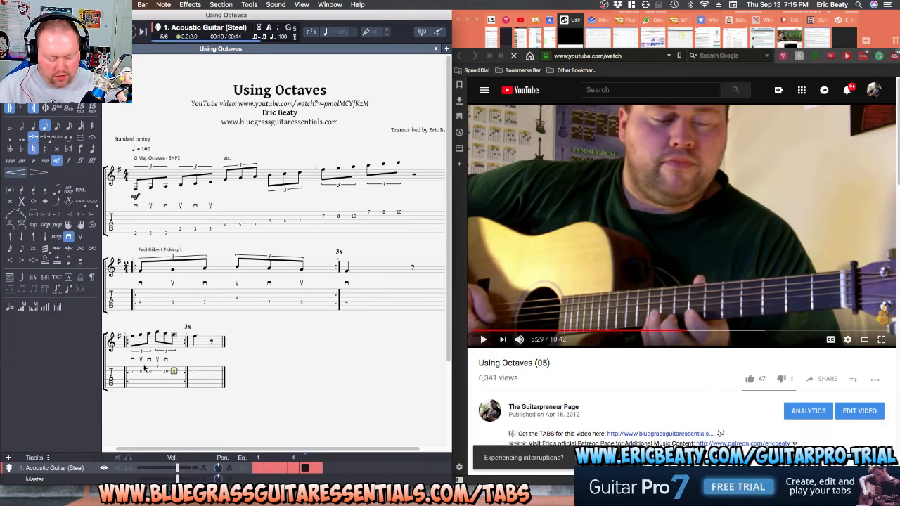
key(super+shift+u)
key(Right)
key(super+shift+d)
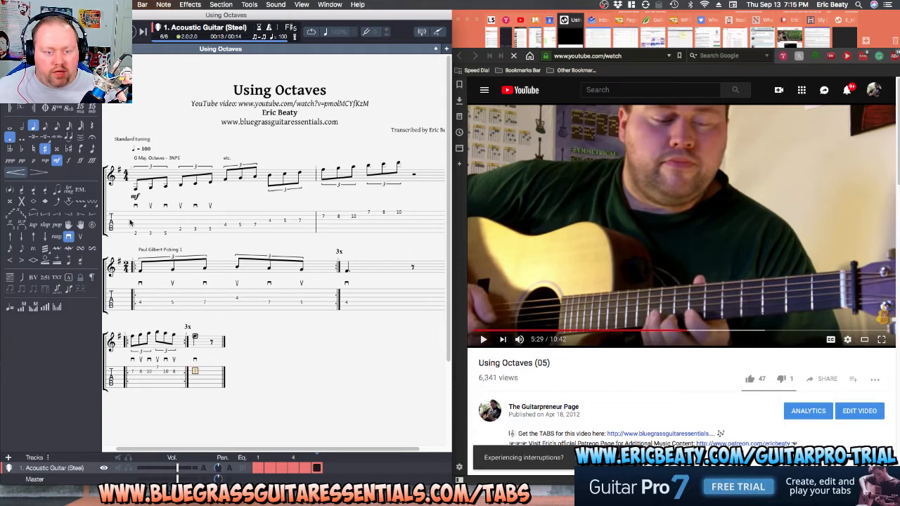
Move the fifth and sixth bars up onto the second system and play back from the fifth bar.
scroll(423, 259, right, 2)
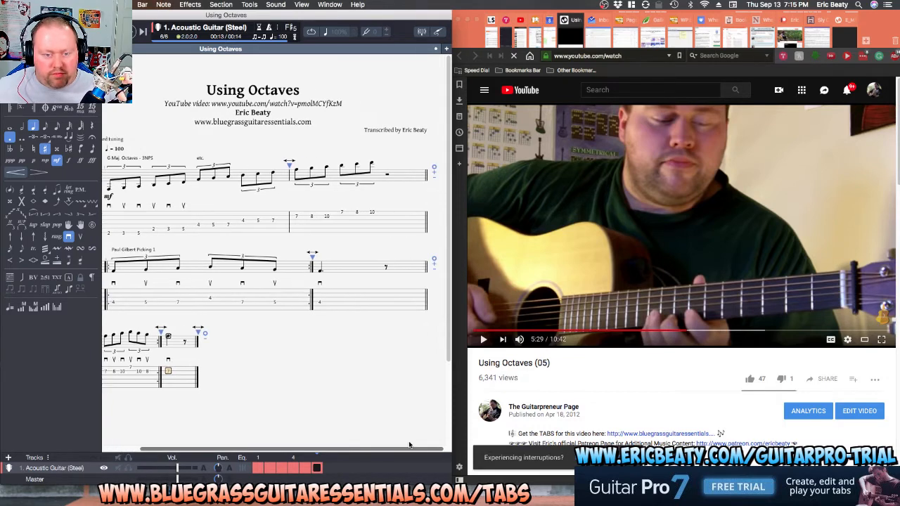
click(434, 263)
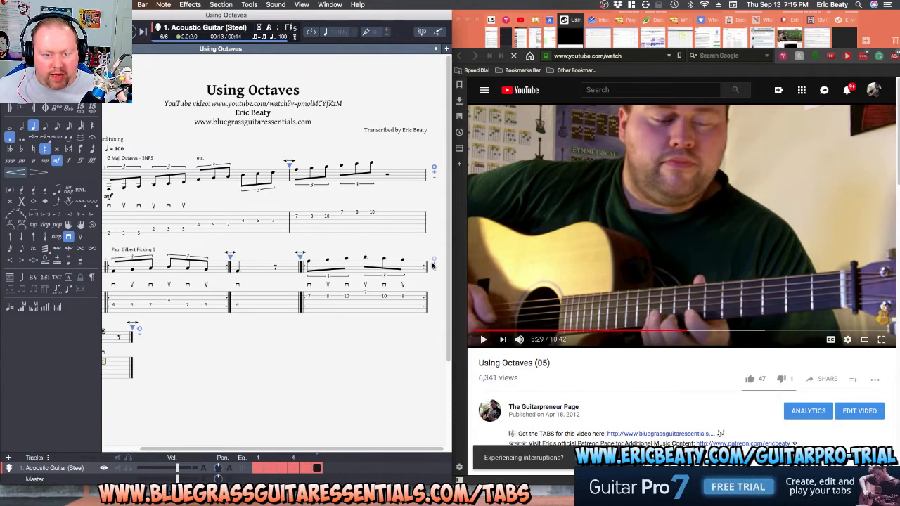
click(432, 264)
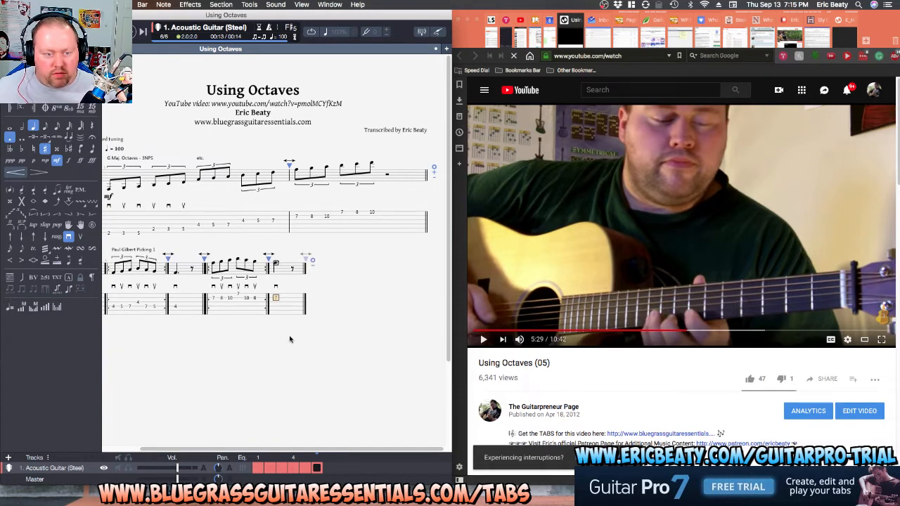
click(218, 303)
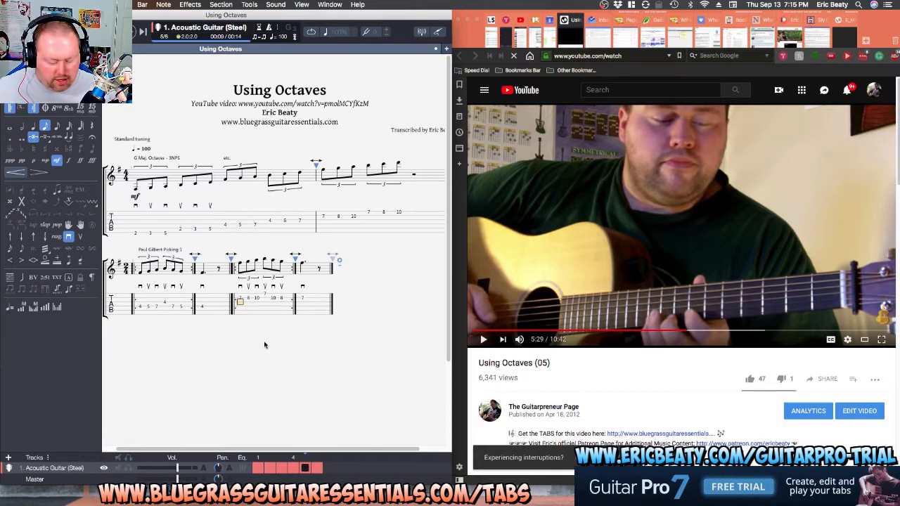
key(space)
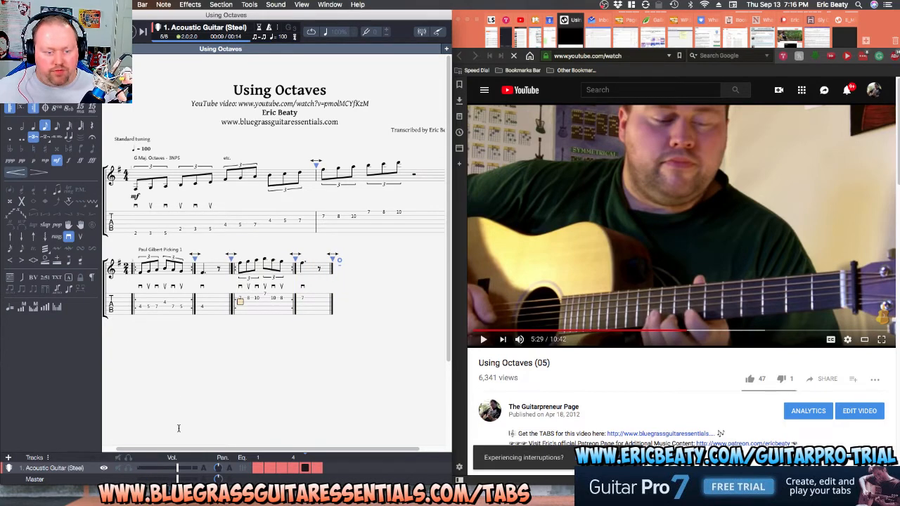
Reduce the width of the second system so its four bars sit more compactly.
scroll(178, 428, left, 2)
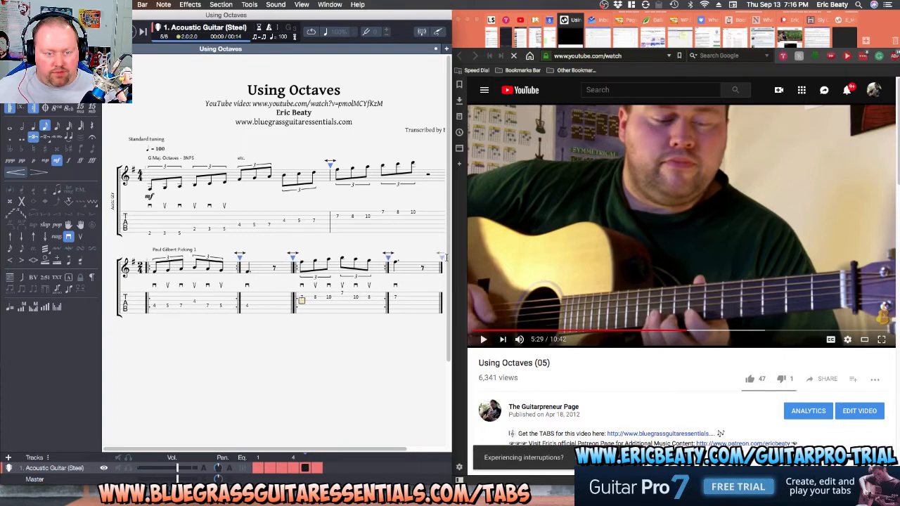
drag(423, 256, 355, 258)
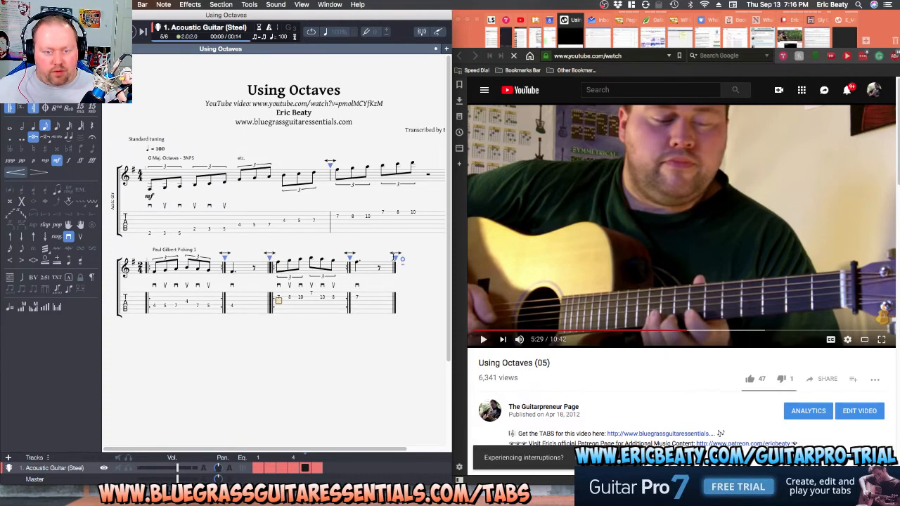
drag(397, 258, 337, 260)
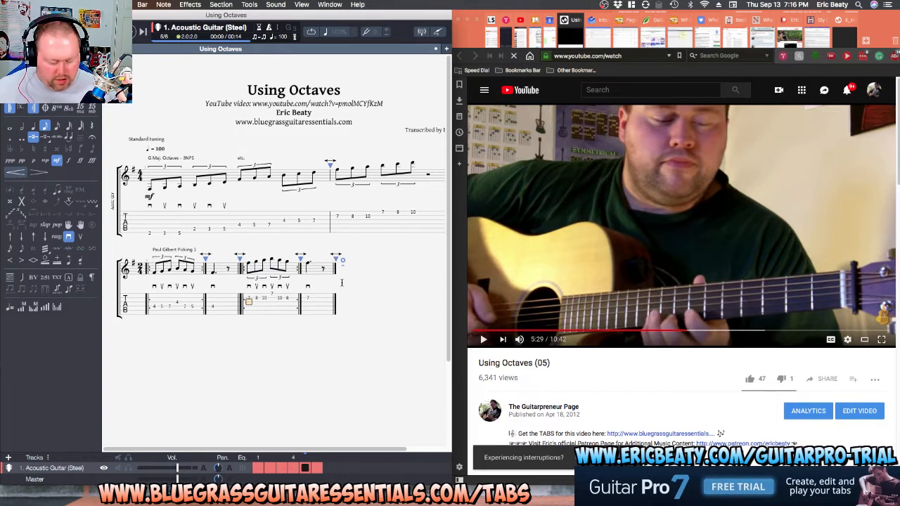
Replace the sixth bar's dotted quarter note and rest with eighth notes at frets 7, 8 and 10 on the second string.
click(638, 212)
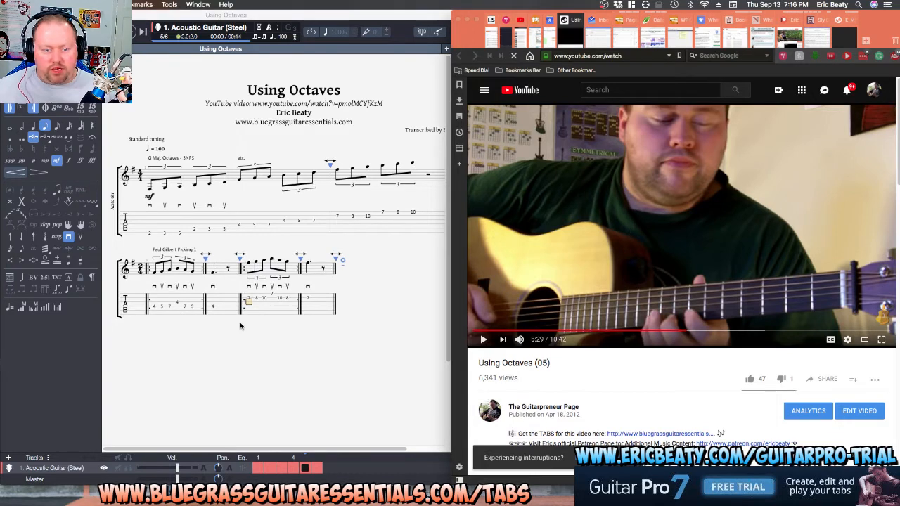
click(266, 297)
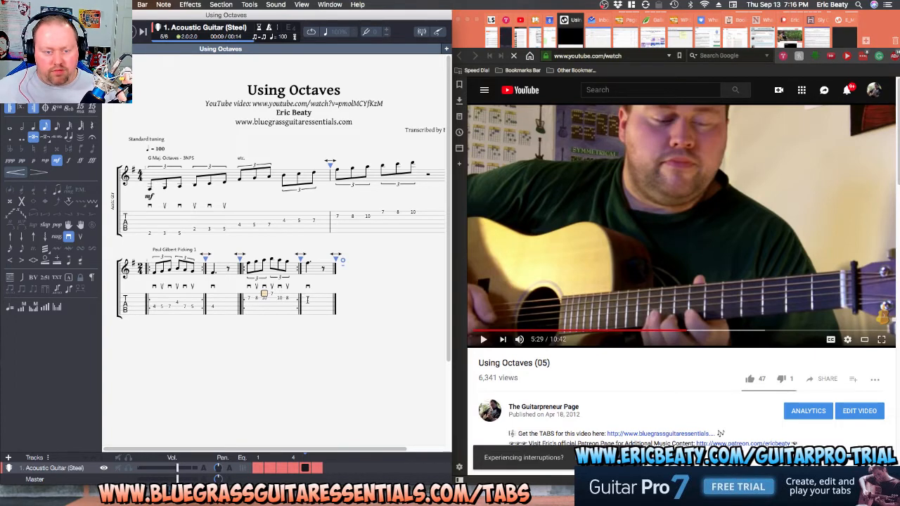
click(307, 298)
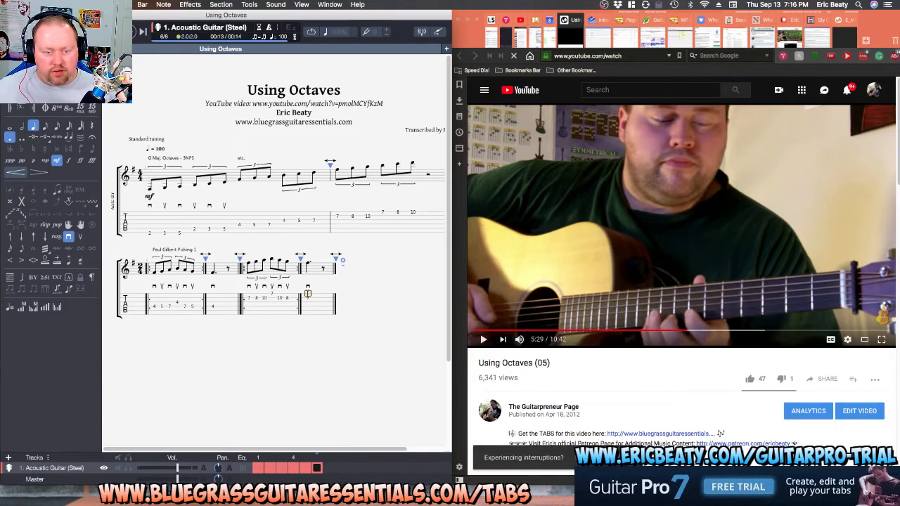
key(Down)
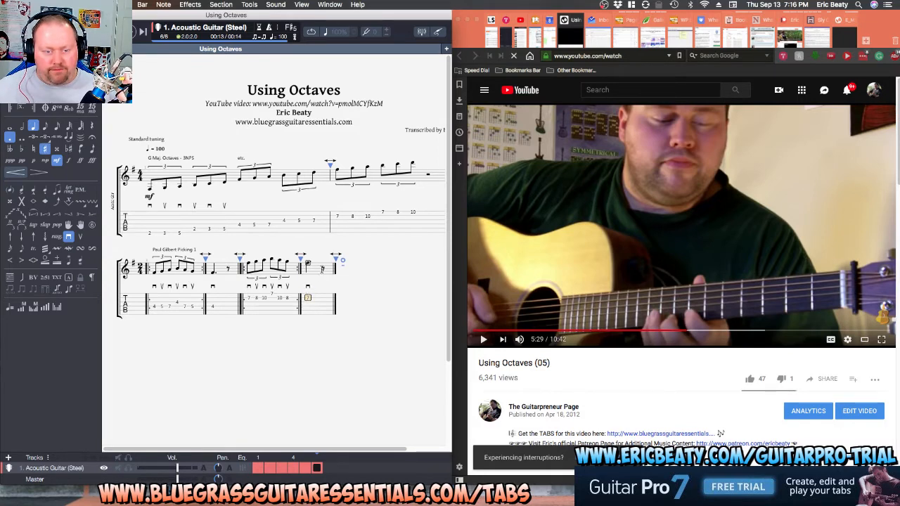
key(Down)
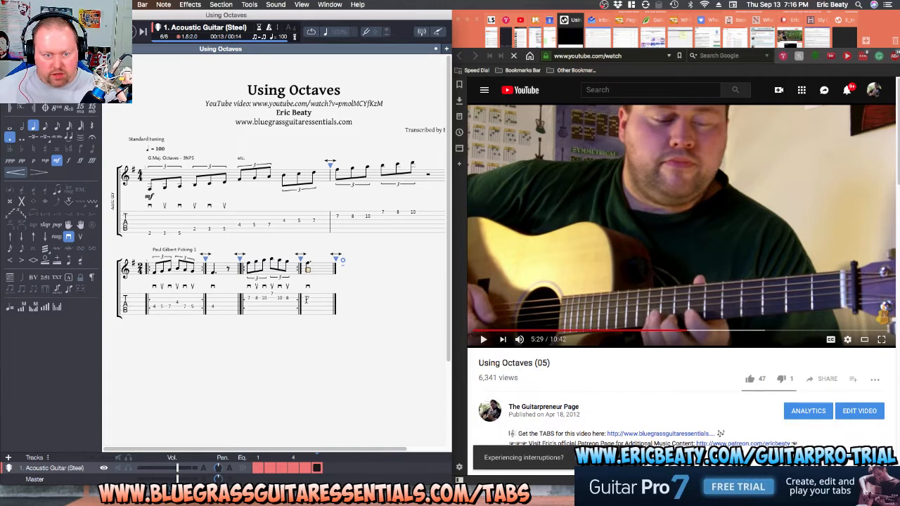
click(307, 297)
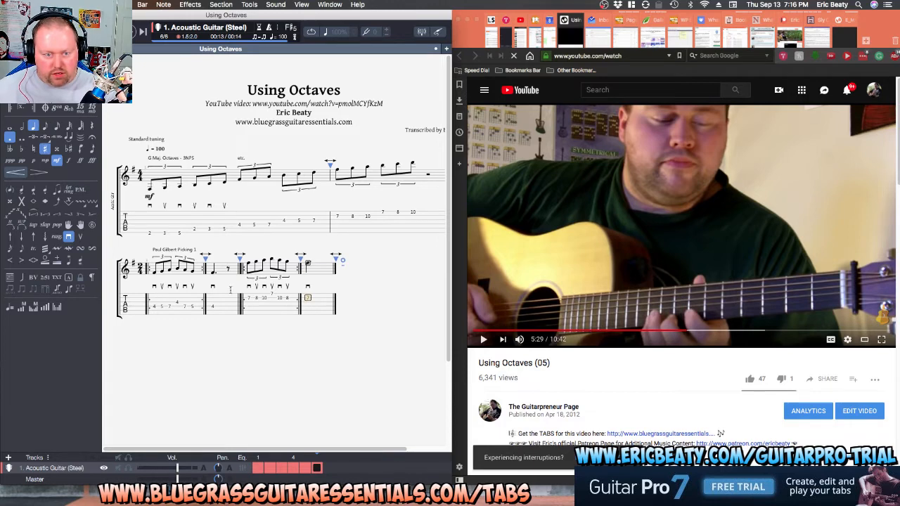
click(44, 127)
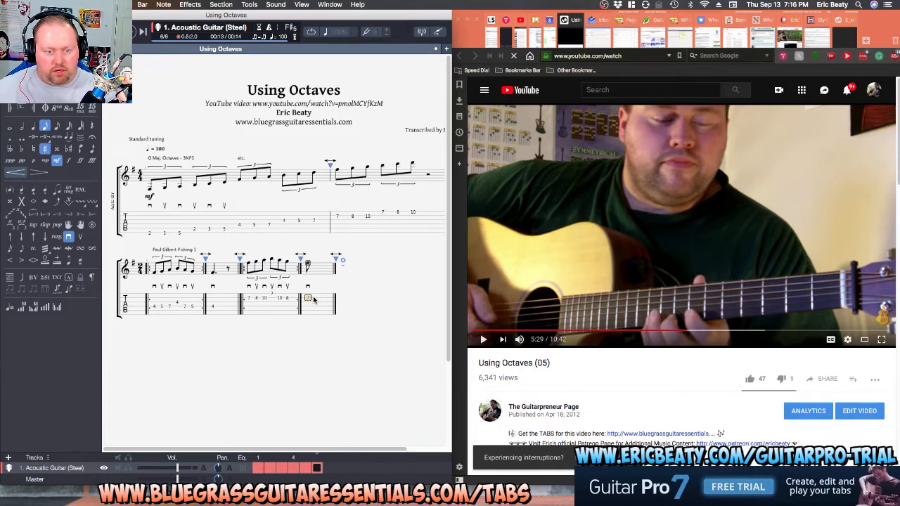
key(Right)
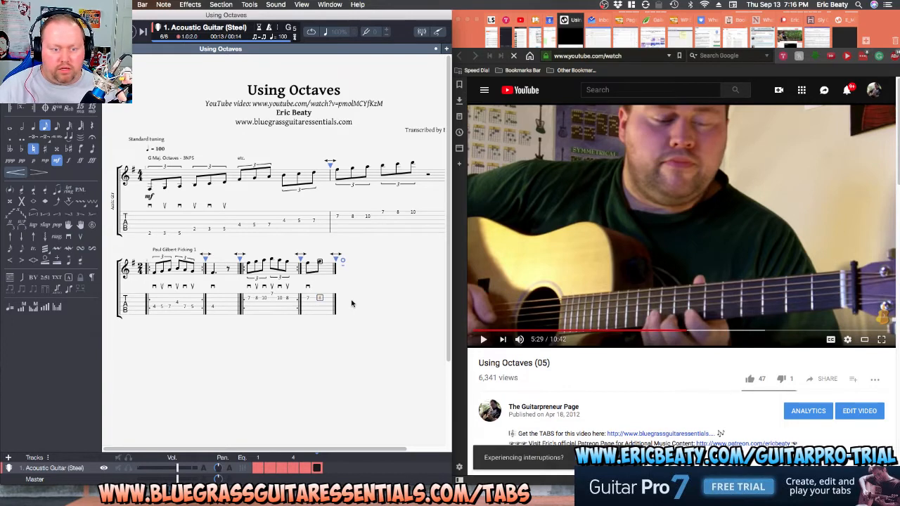
text(10)
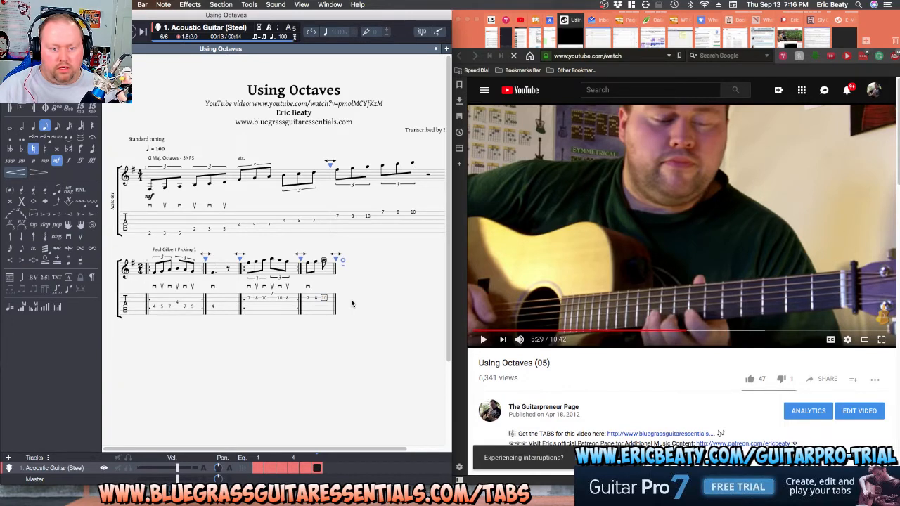
Turn the sixth bar's three notes into a triplet and add a first-string triplet at frets 7, 8 and 10.
key(shift+Left)
key(shift+Left)
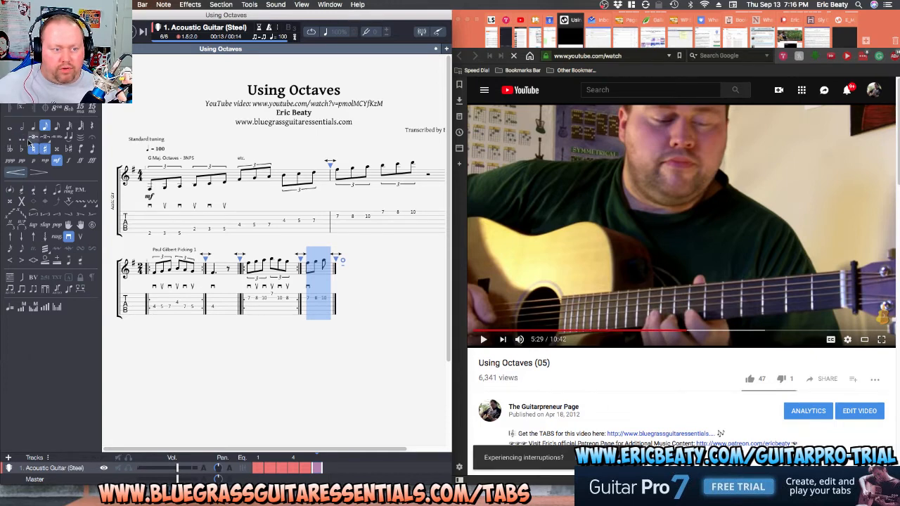
click(29, 145)
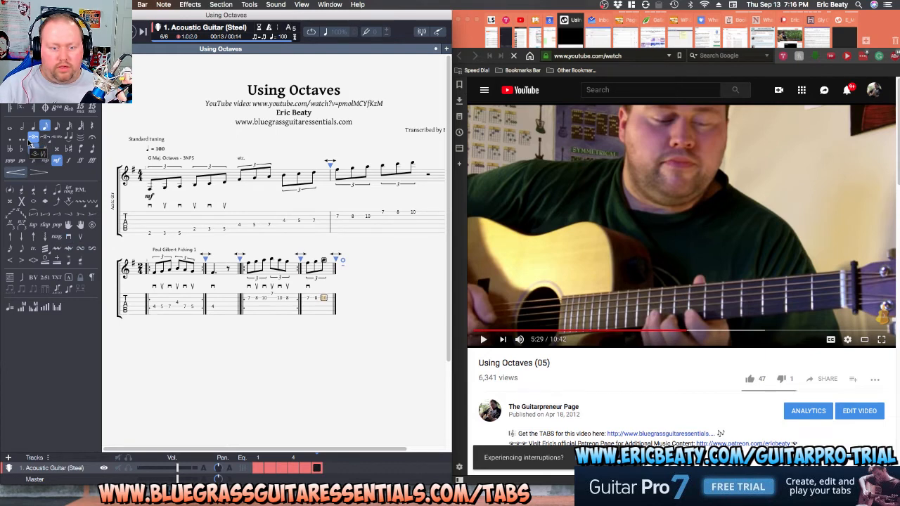
key(Right)
text(7)
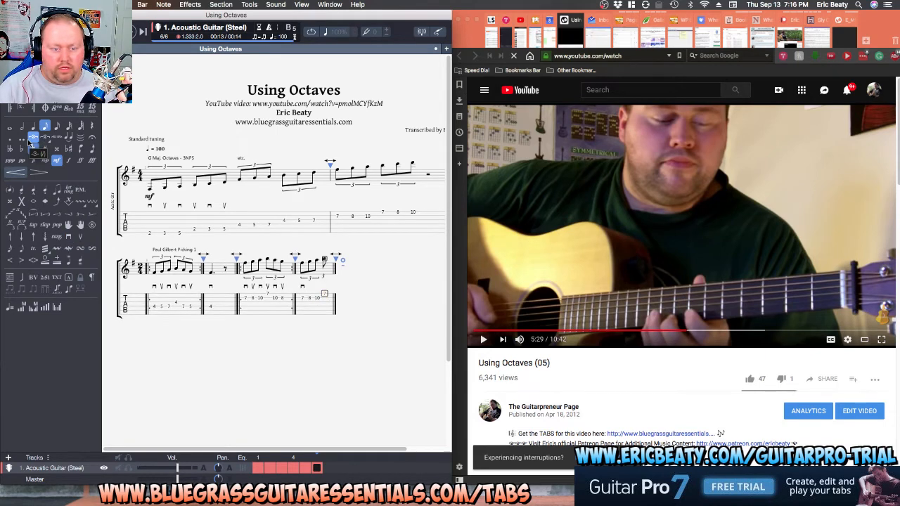
key(Right)
text(8)
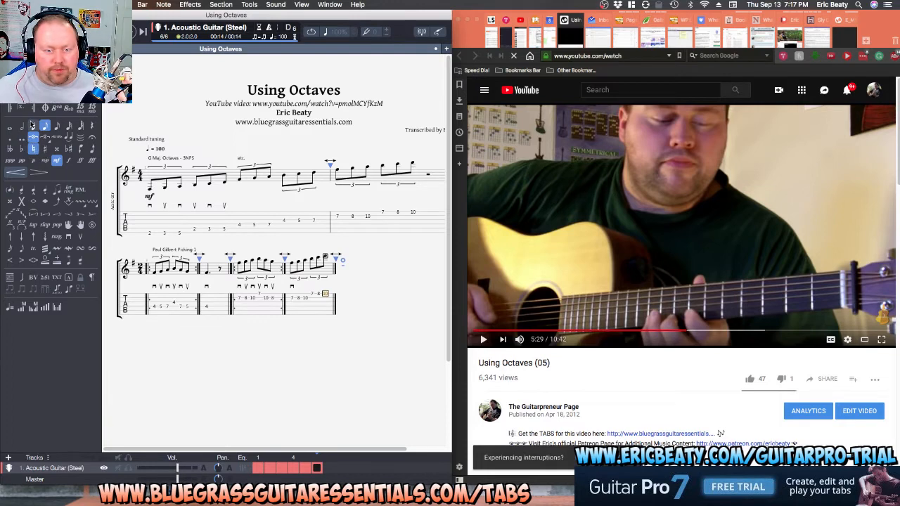
Remove the closing repeat from the fifth bar and close the sixth bar with a repeat played 3 times.
click(274, 301)
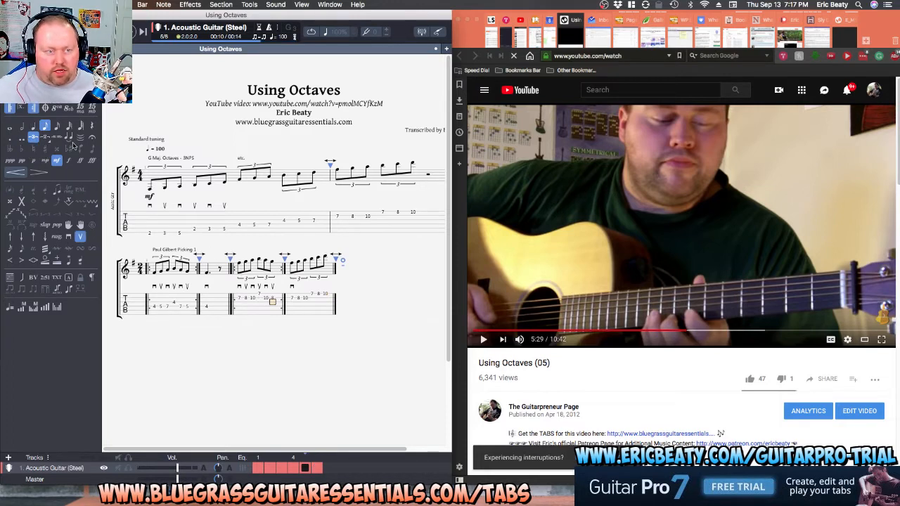
key(Right)
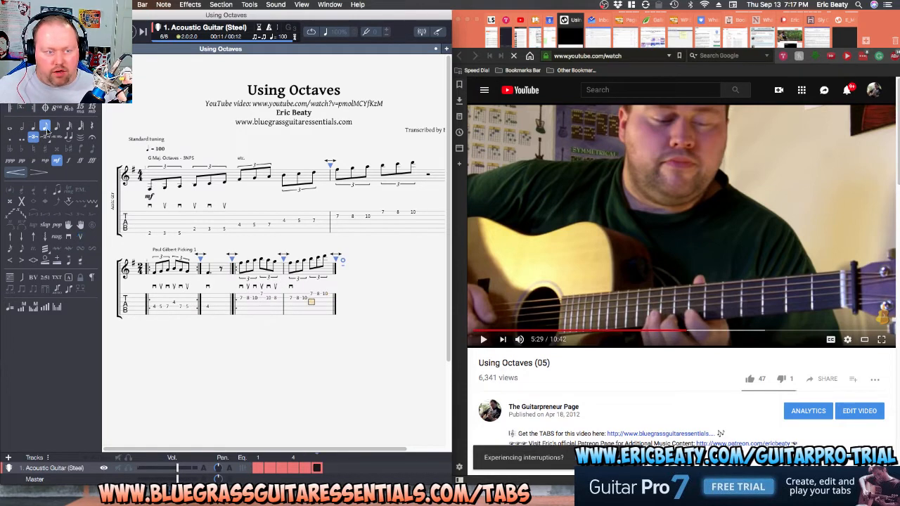
click(33, 108)
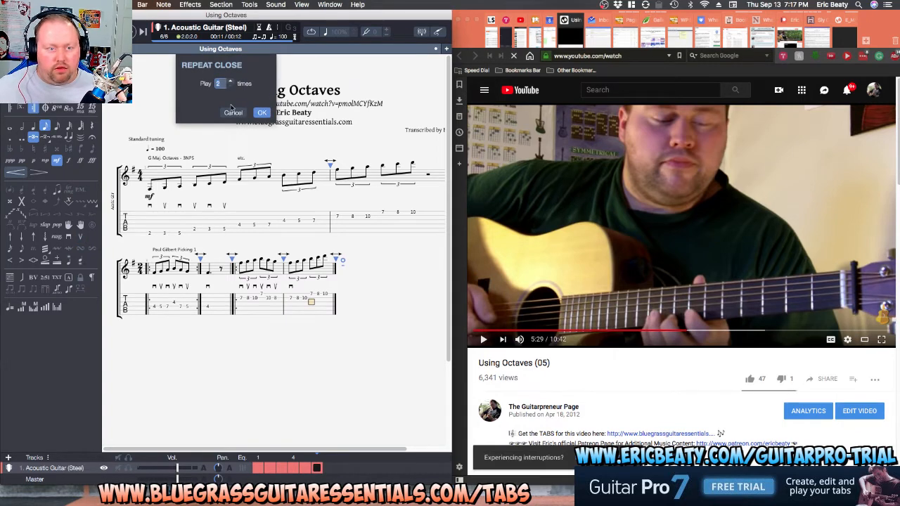
key(Return)
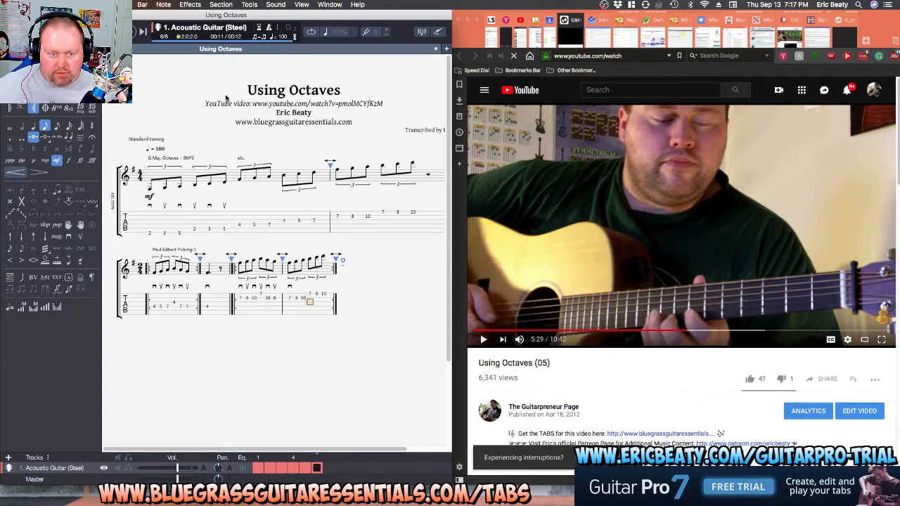
Play back the repeated passage from the start of the fifth bar.
click(241, 299)
key(space)
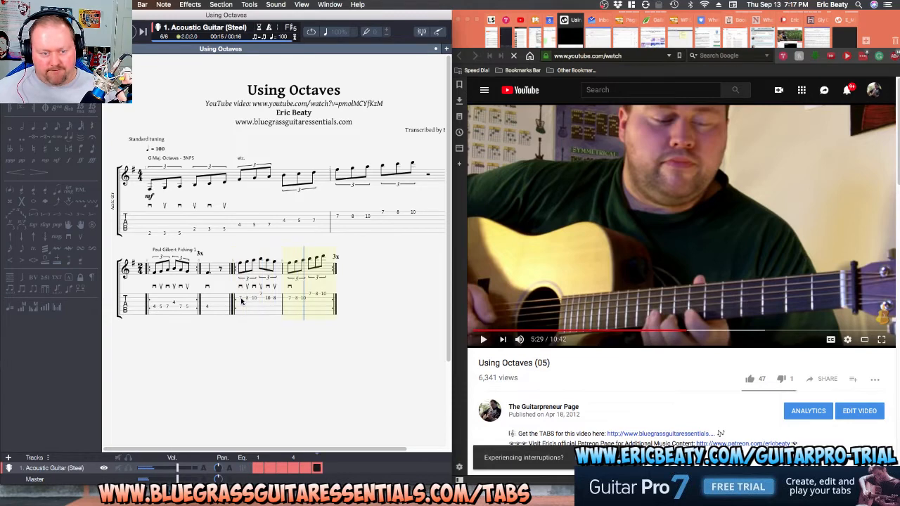
key(space)
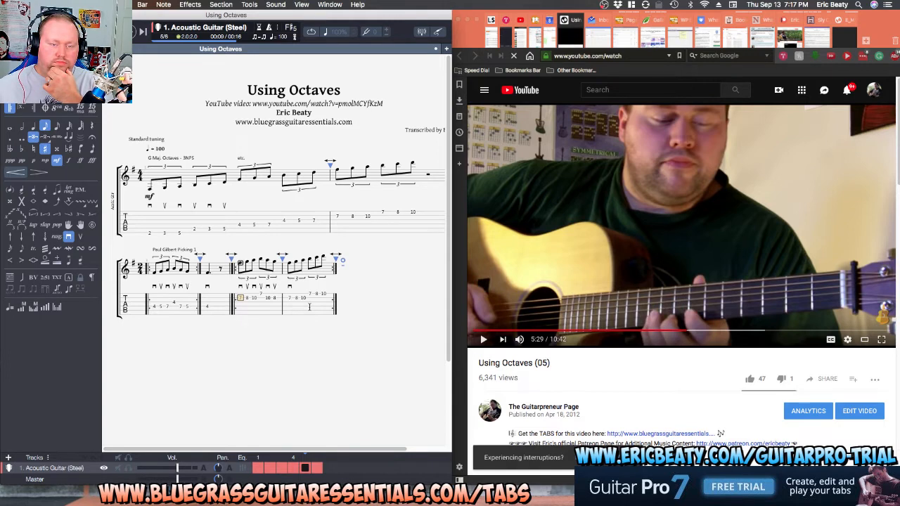
key(space)
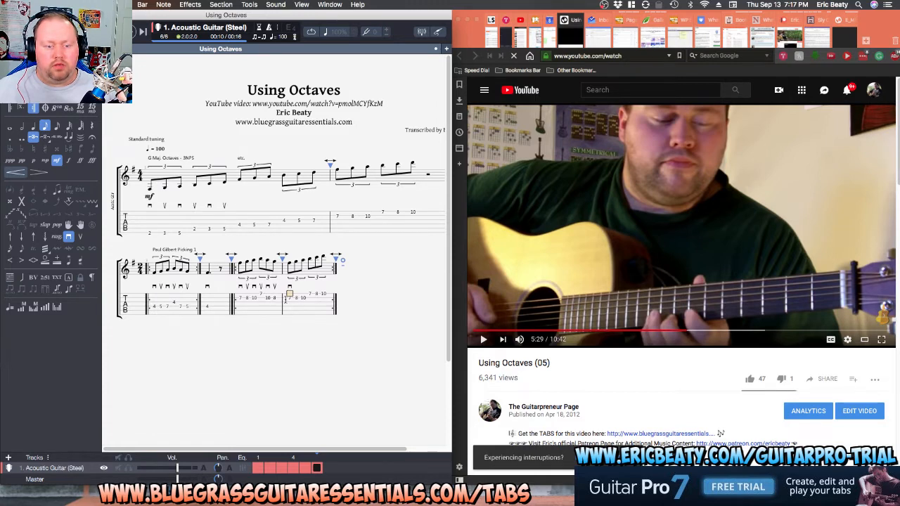
Add an empty seventh bar at the end of the score and mark the sixth bar as the second alternate ending.
click(322, 301)
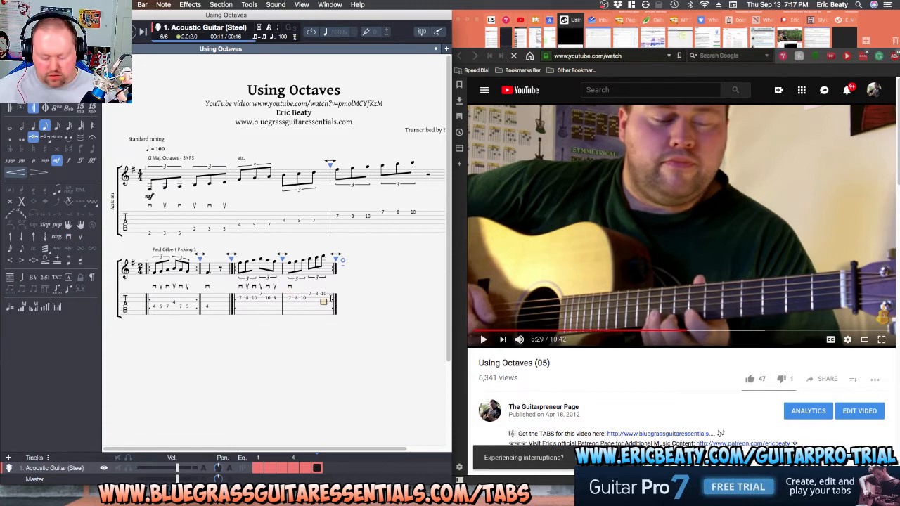
key(ctrl+v)
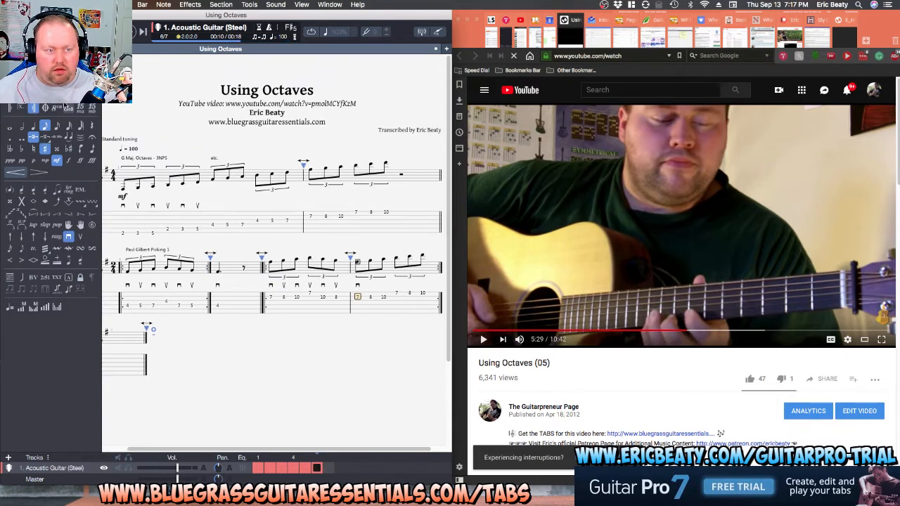
key(alt+l)
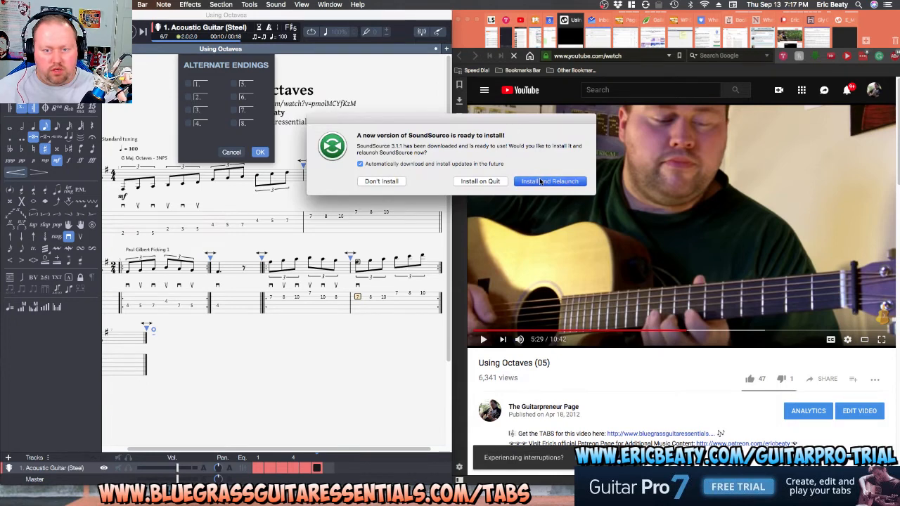
key(Escape)
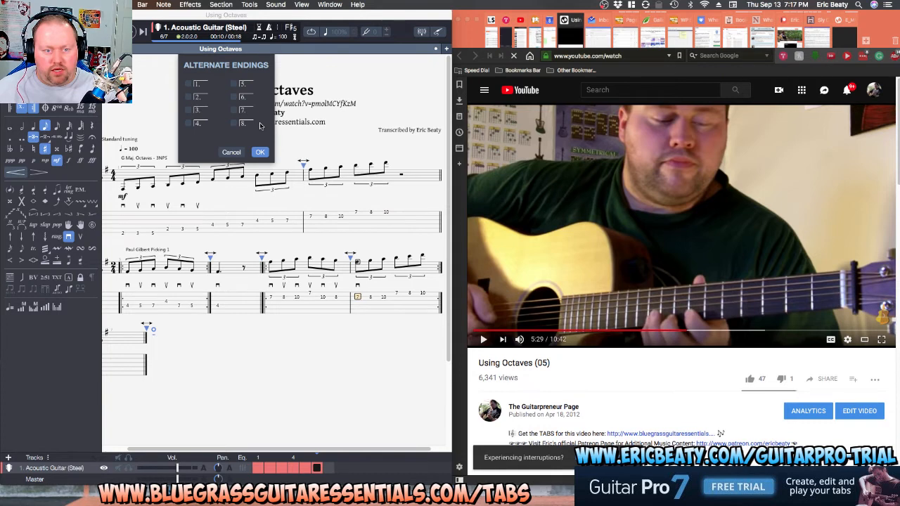
click(188, 97)
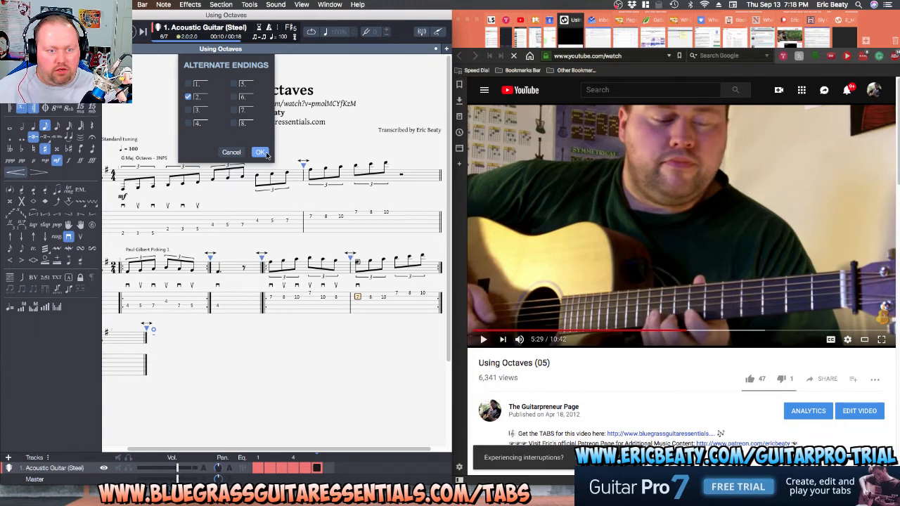
click(260, 153)
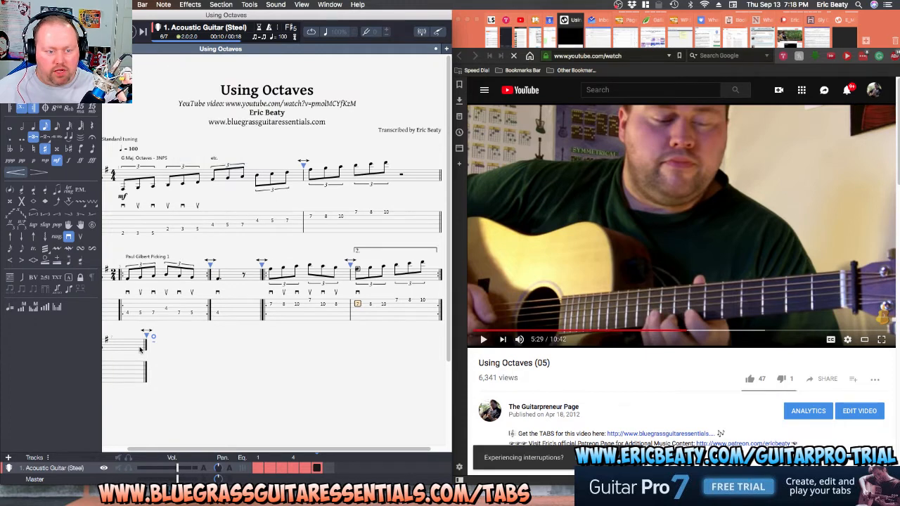
Mark the empty seventh bar as the third alternate ending.
click(140, 350)
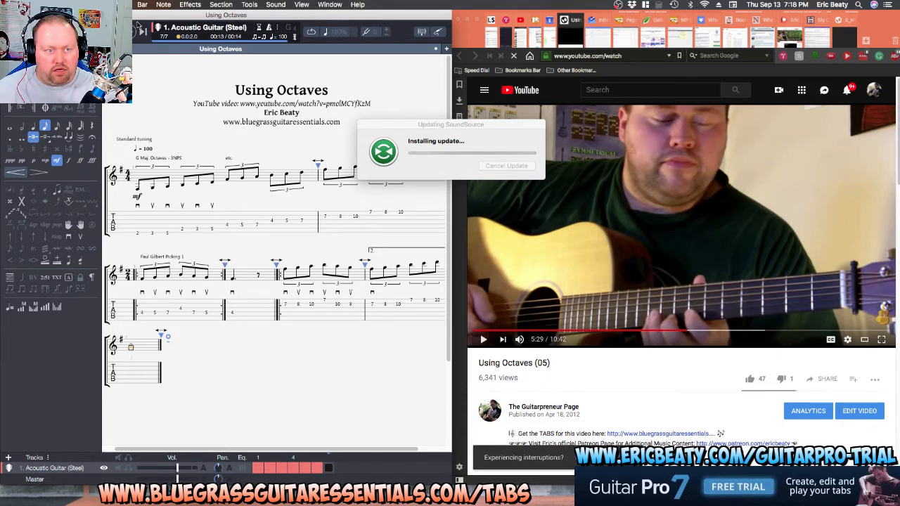
click(22, 109)
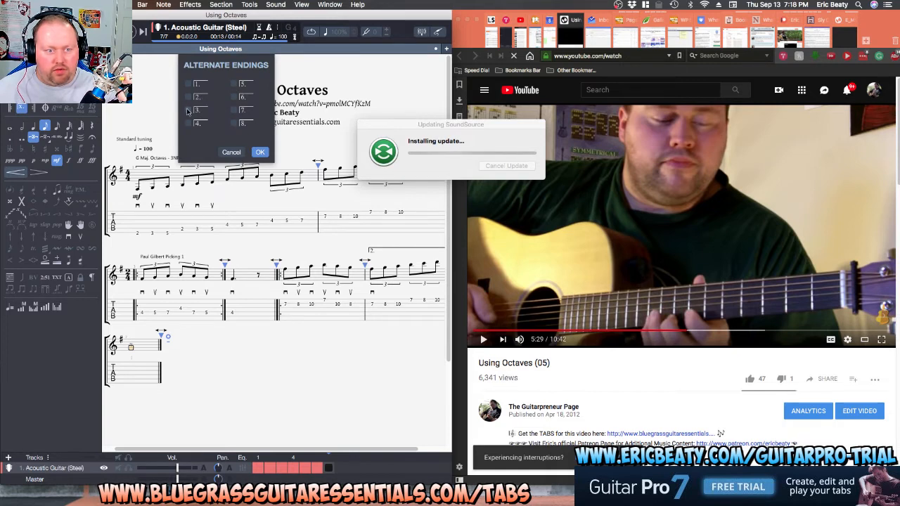
click(259, 152)
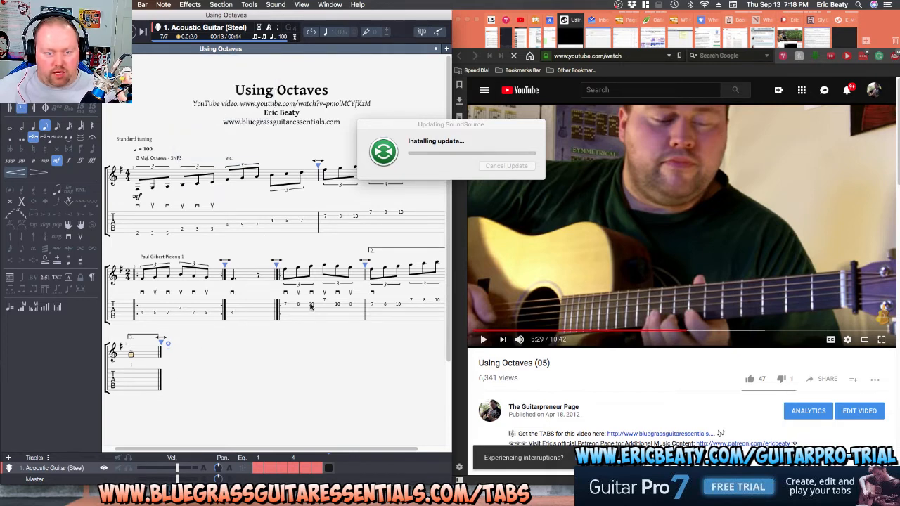
Copy the fifth bar's first five notes into the seventh bar, leaving no rest after them.
drag(285, 304, 335, 303)
key(ctrl+c)
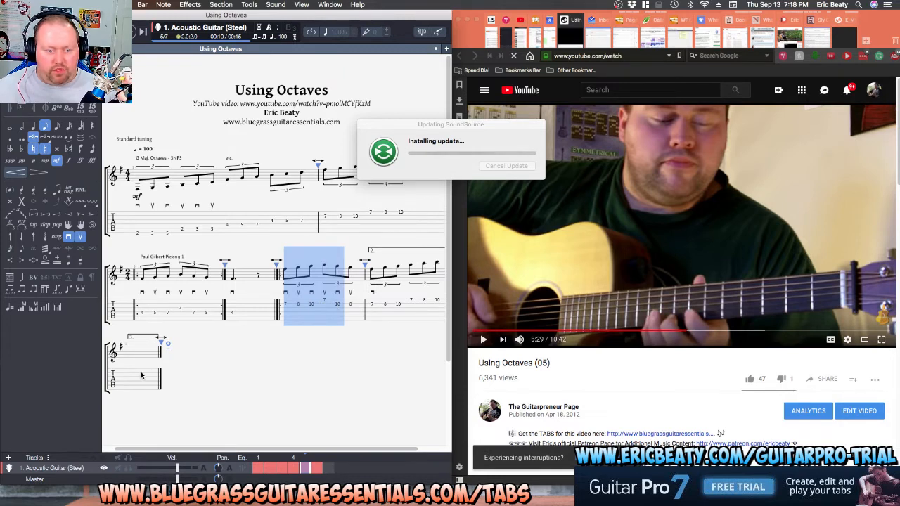
click(138, 381)
key(ctrl+v)
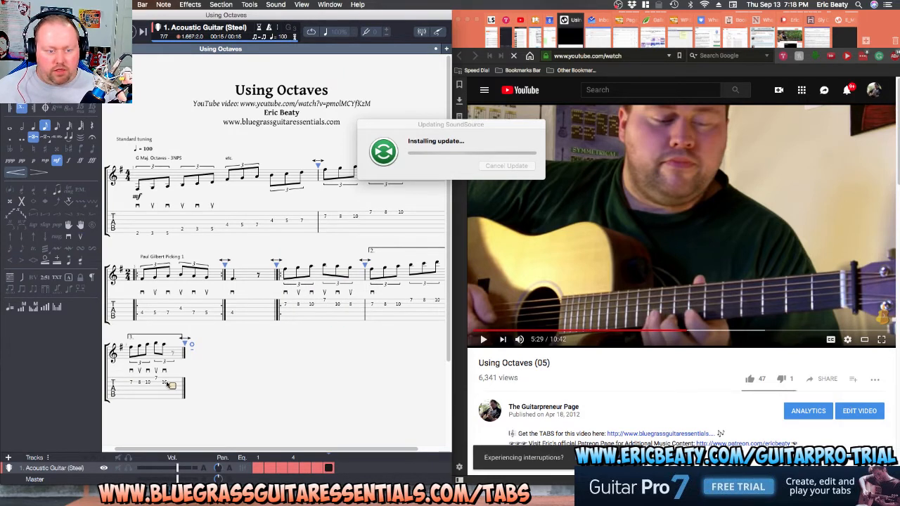
key(Left)
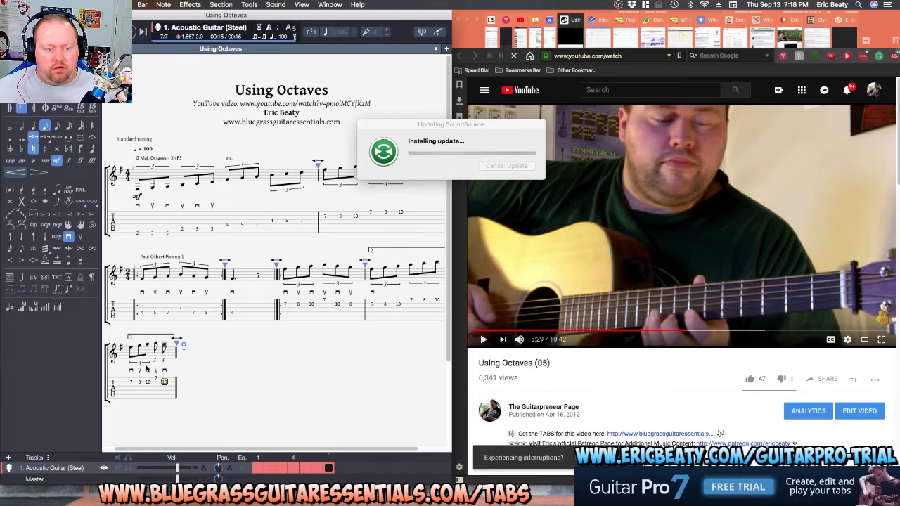
Lengthen the seventh bar's last note, at fret 10, to a dotted quarter.
click(33, 127)
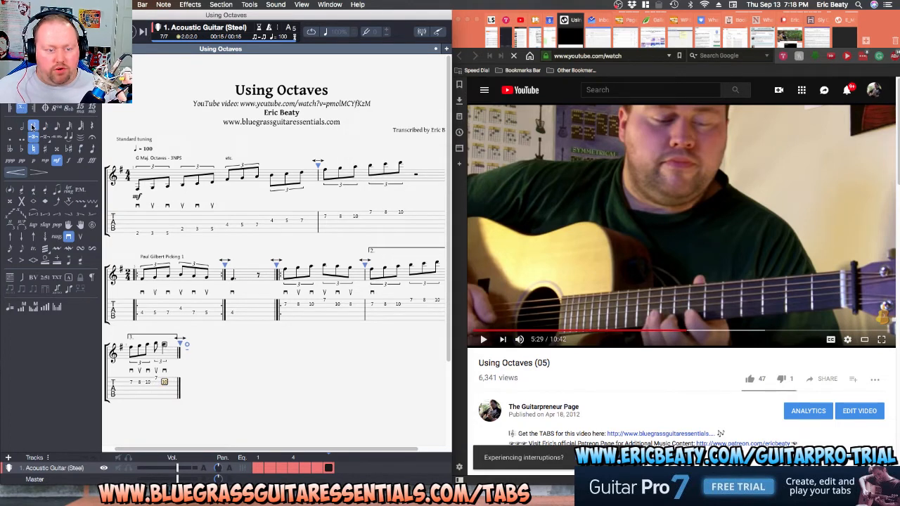
click(10, 137)
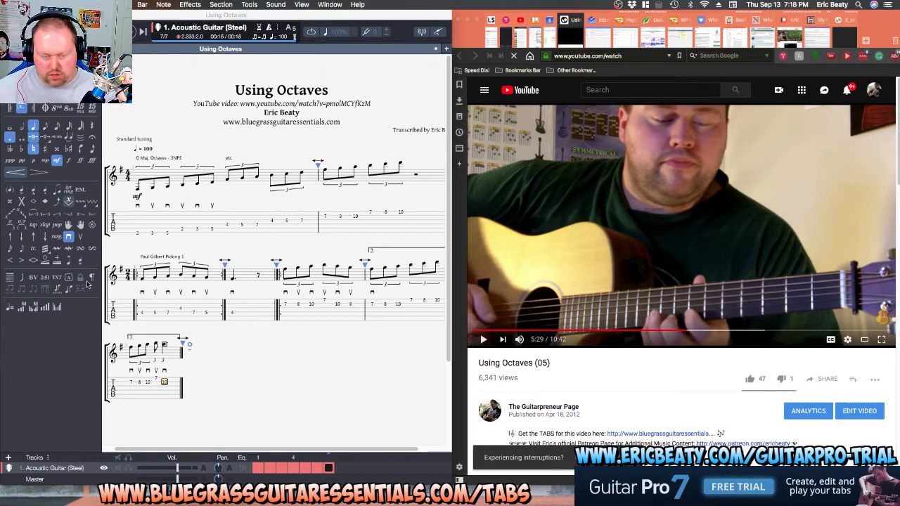
key(super+shift+p)
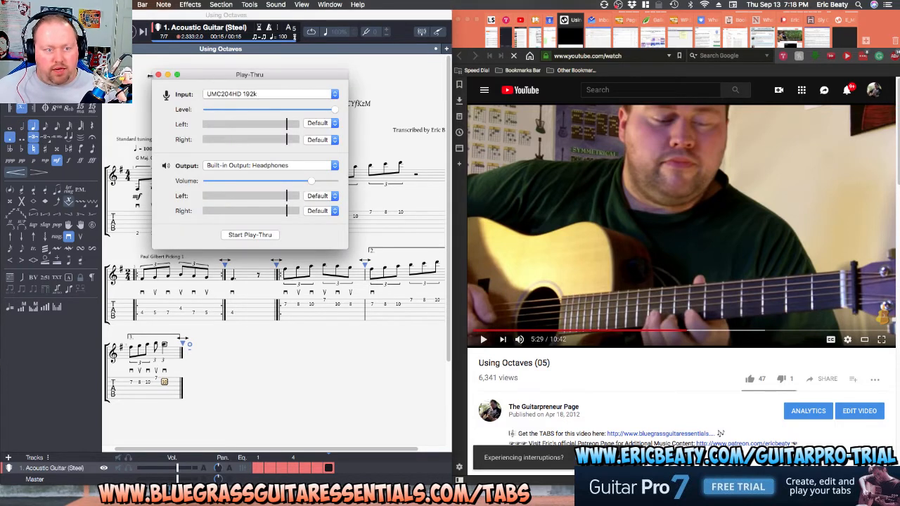
Move the Play-Thru window off the score and add an eighth rest after the seventh bar's last note.
drag(200, 76, 504, 100)
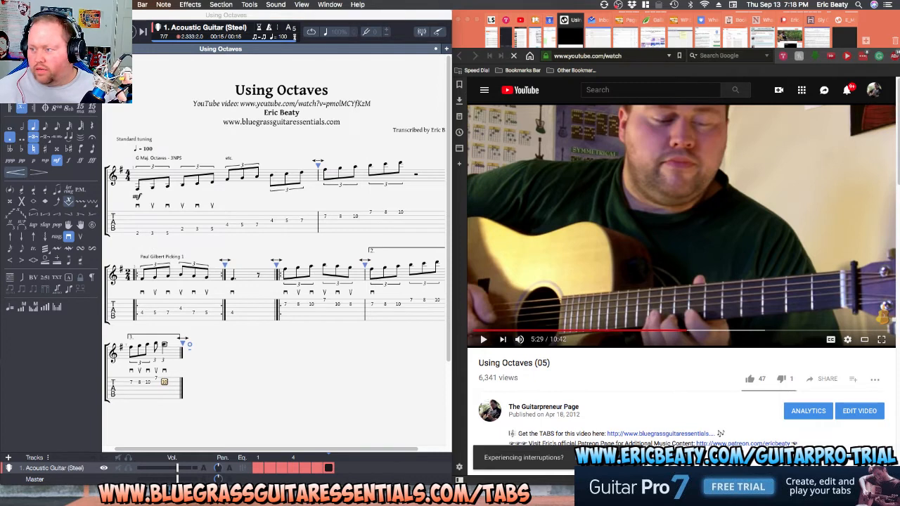
click(168, 383)
key(Right)
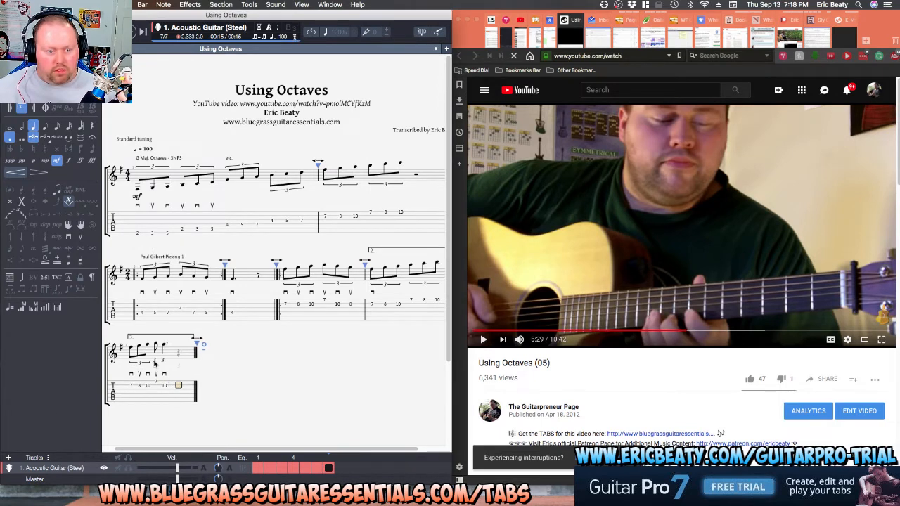
click(44, 125)
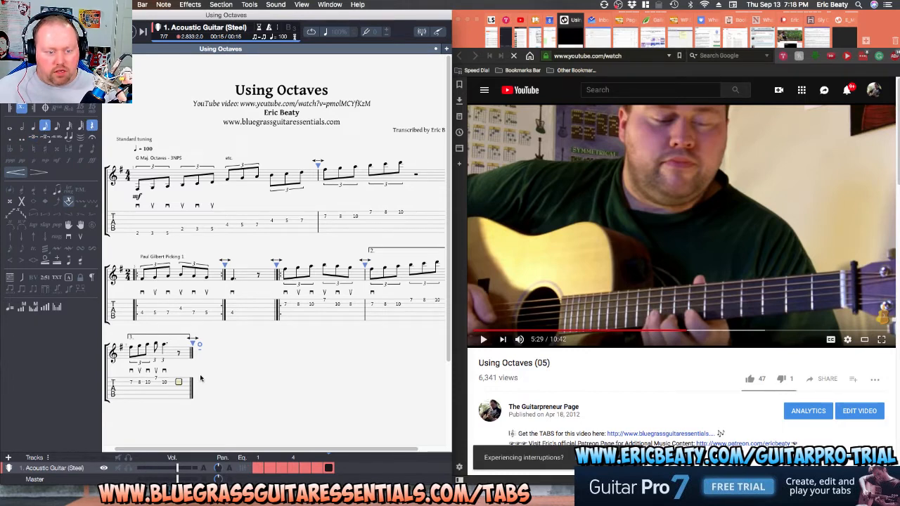
Play the score from the fifth bar to check how the repeat and alternate endings run.
click(207, 312)
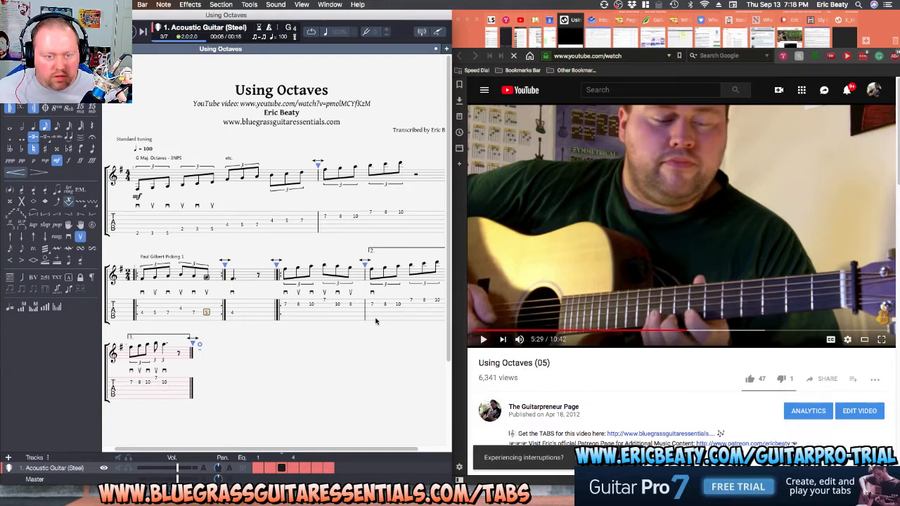
click(286, 313)
key(space)
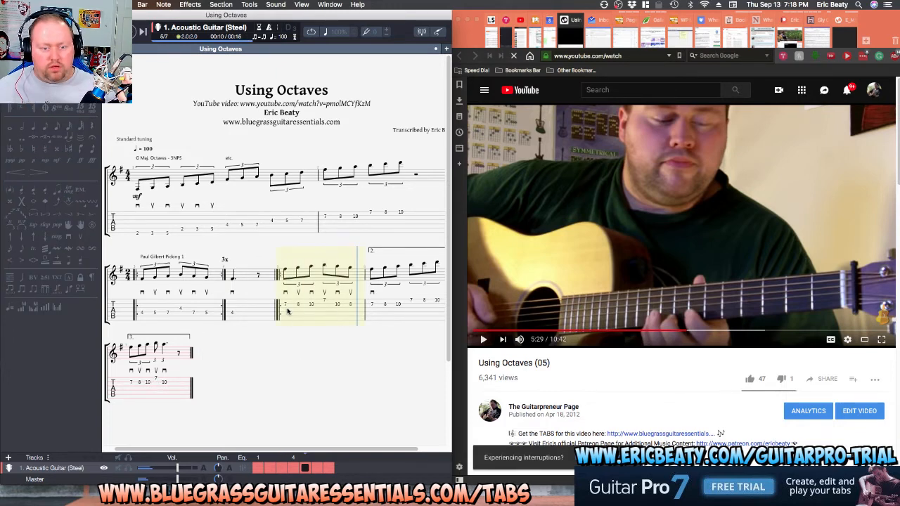
scroll(287, 312, down, 3)
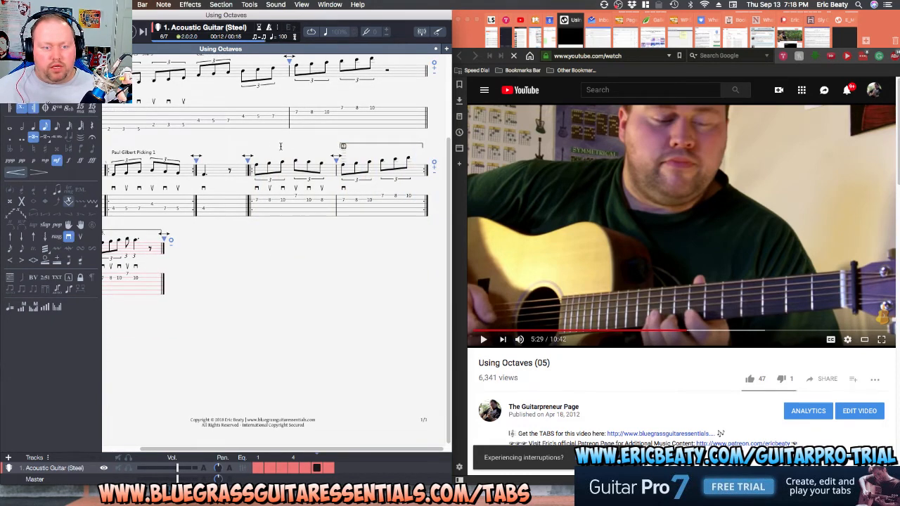
Change the sixth bar's alternate ending to the first ending only.
click(258, 144)
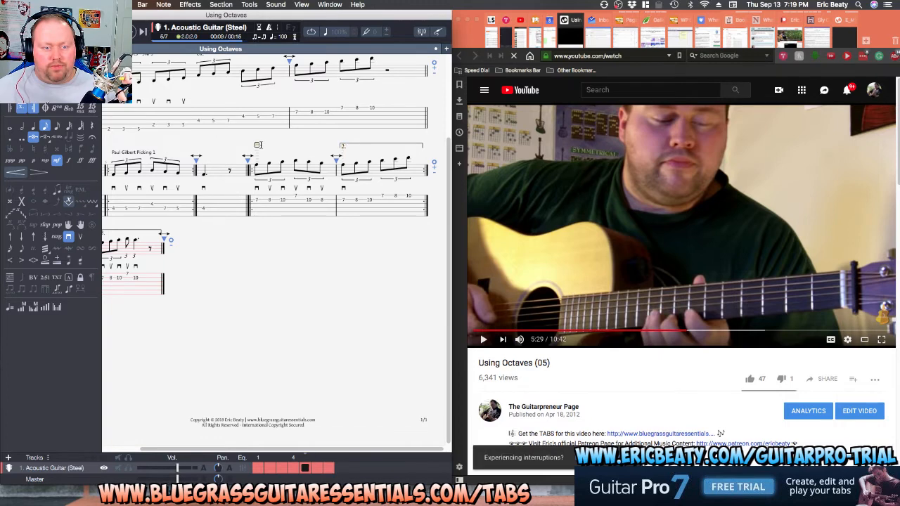
click(342, 145)
key(space)
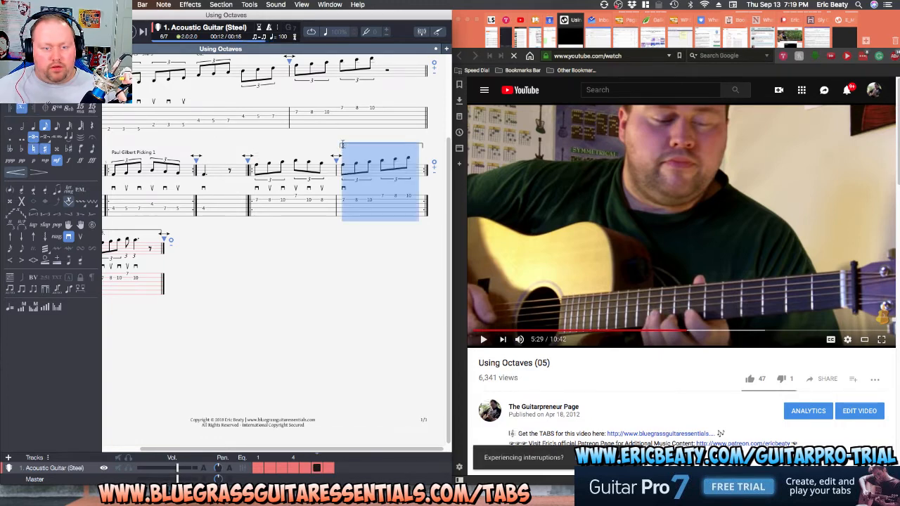
key(space)
click(22, 110)
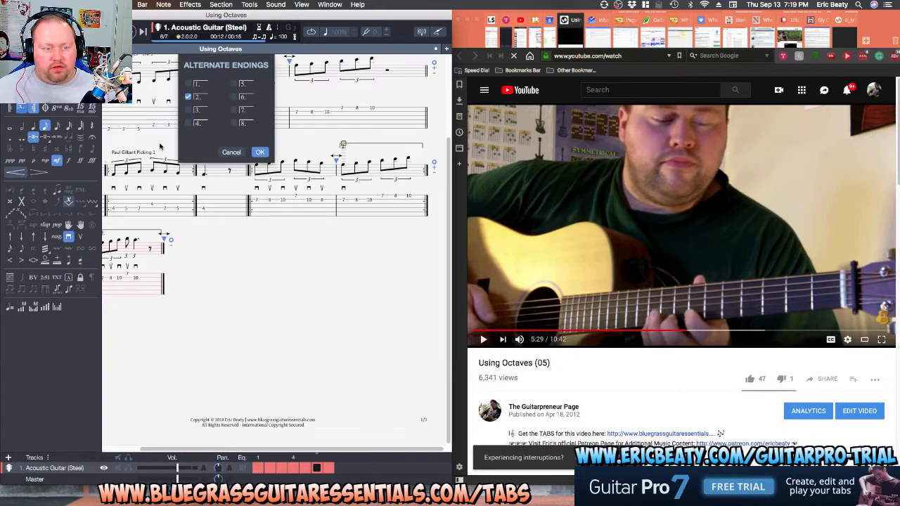
click(189, 84)
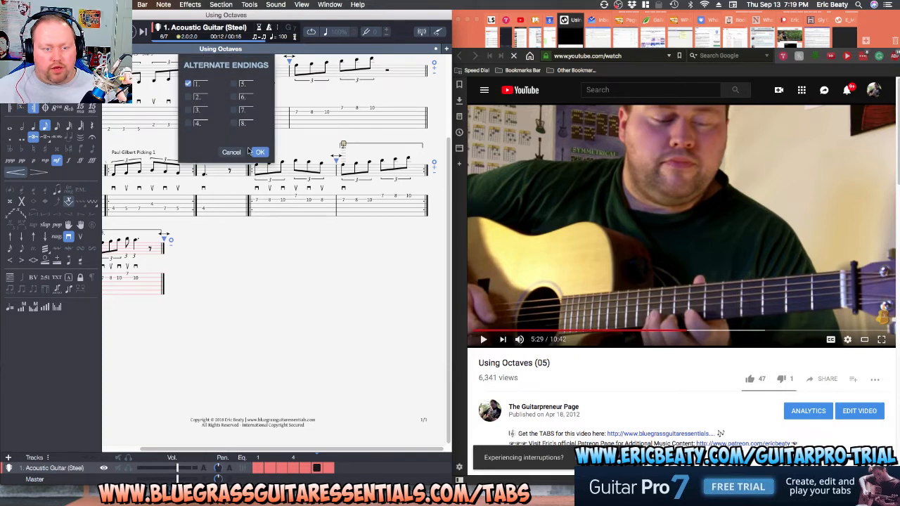
click(255, 152)
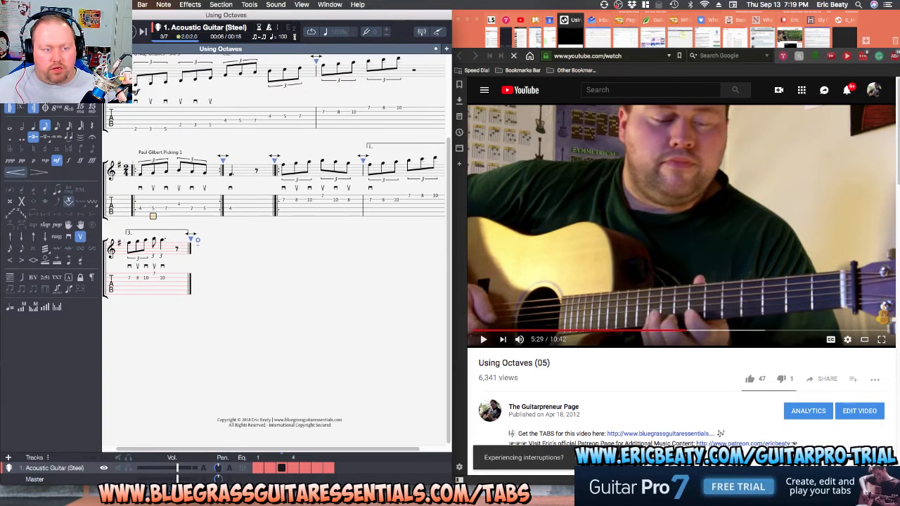
Change the seventh bar's alternate ending to the second ending only.
click(131, 278)
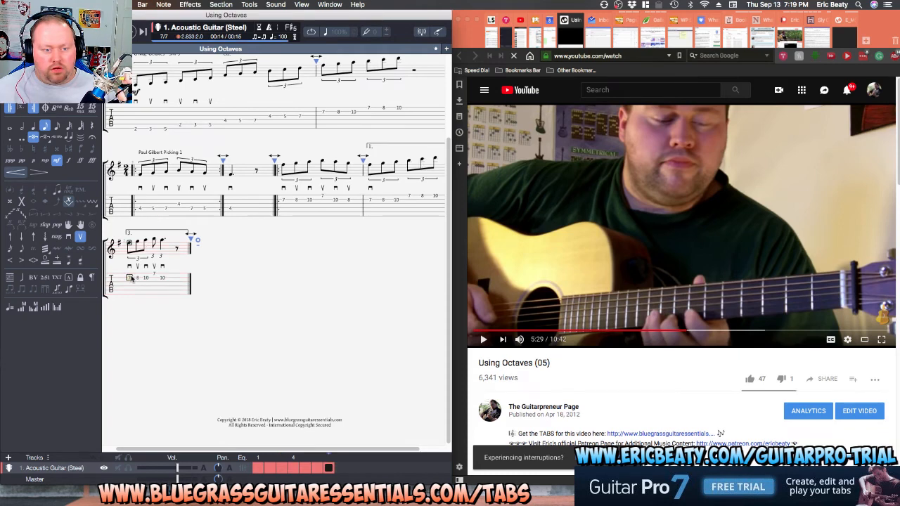
click(33, 109)
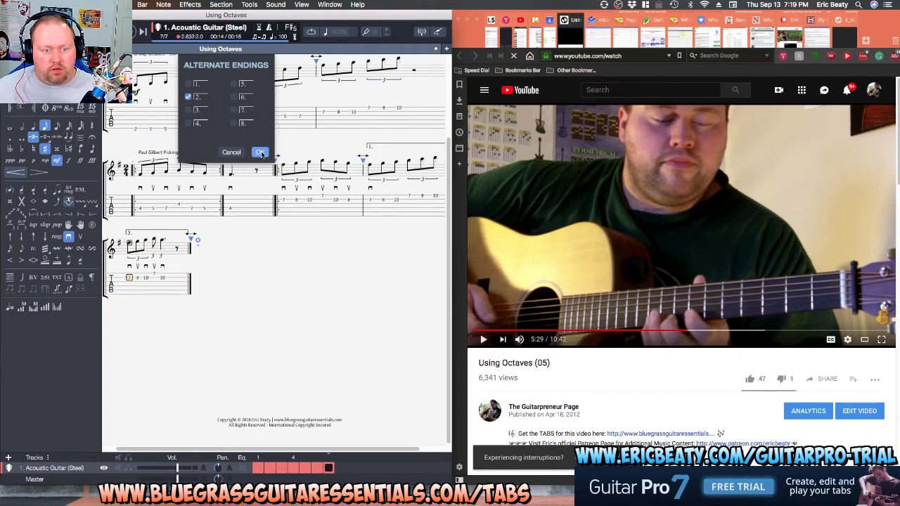
click(260, 153)
Play the score from the fifth bar and review the sixth bar's alternate ending setting.
click(284, 203)
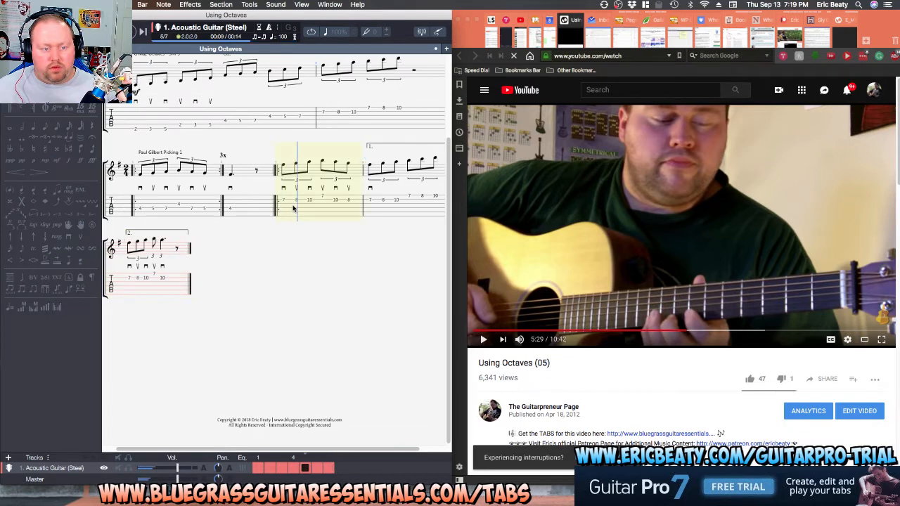
key(space)
click(386, 143)
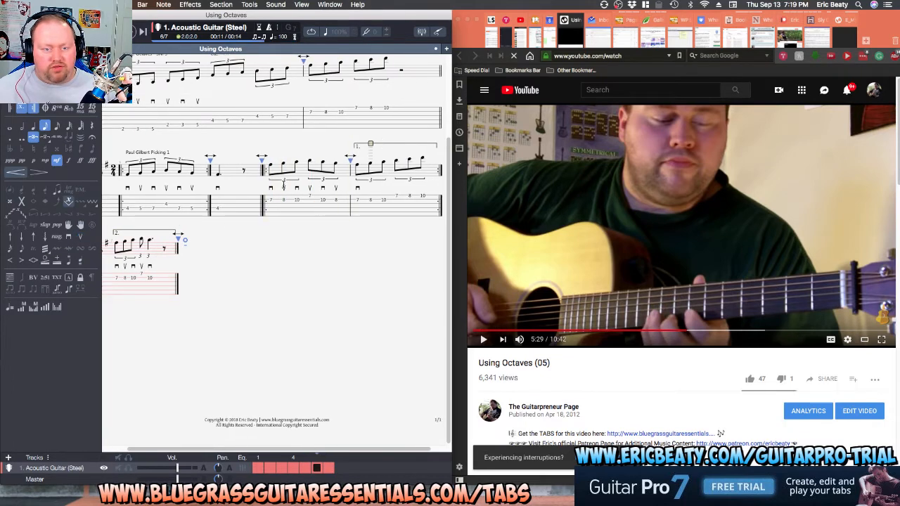
key(alt+l)
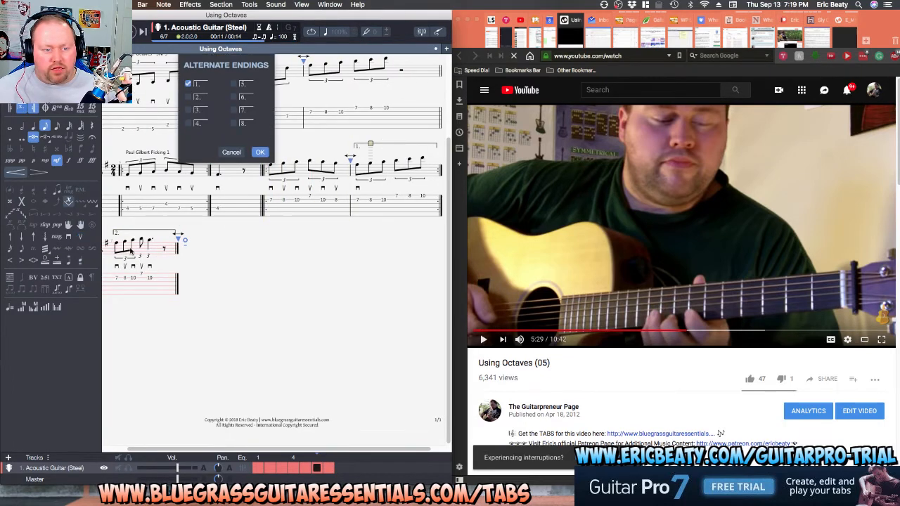
click(259, 151)
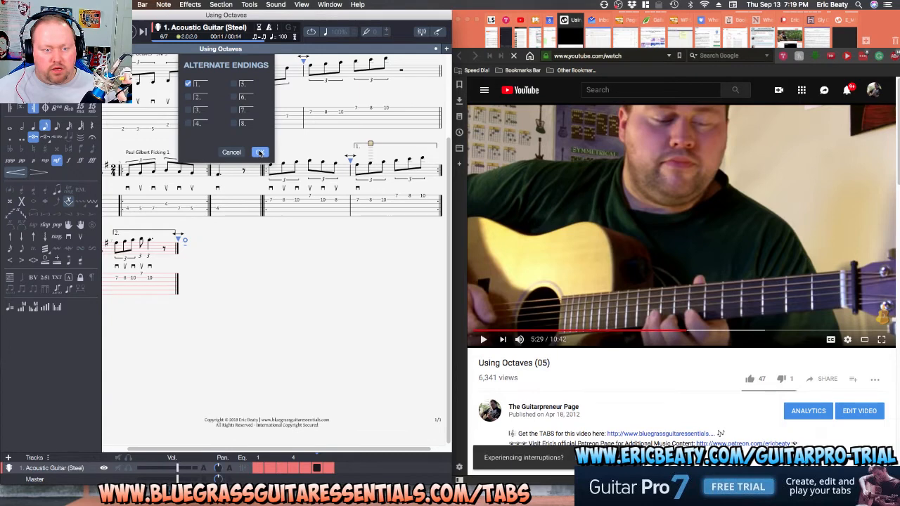
Change the seventh bar's alternate ending to the first ending only.
click(127, 274)
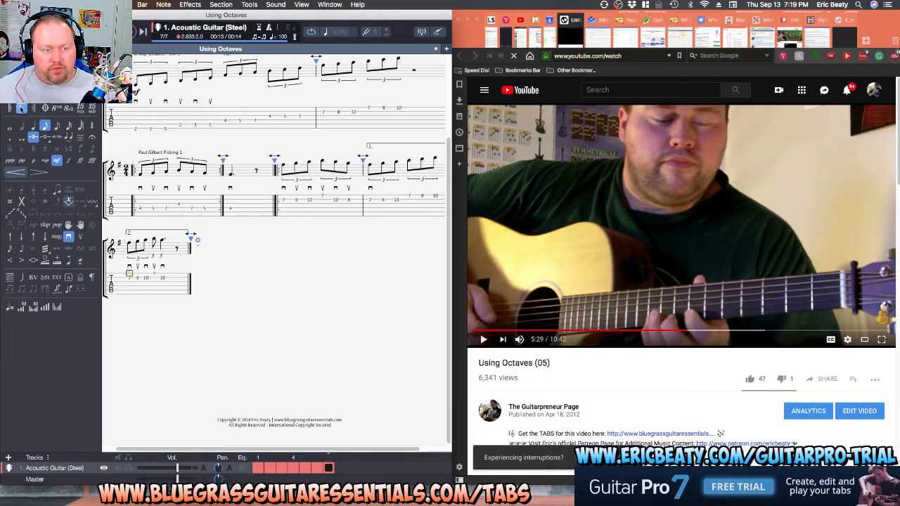
click(22, 108)
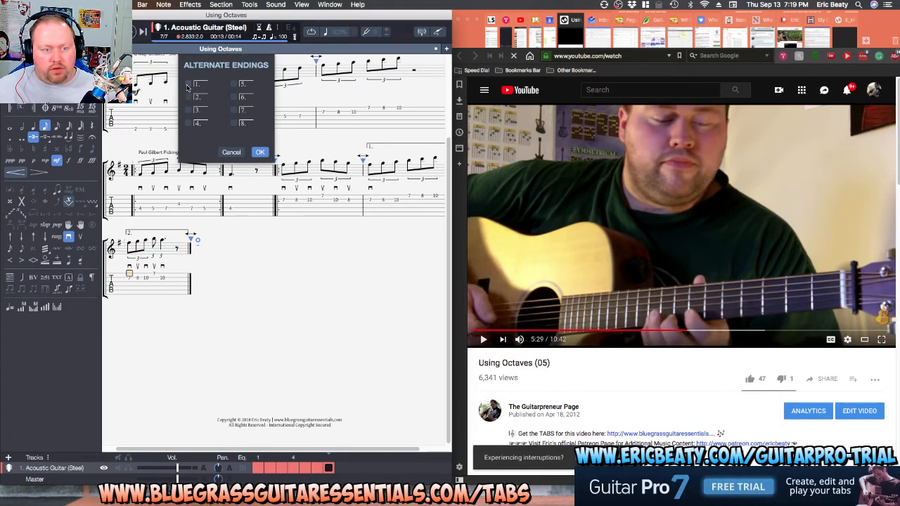
click(260, 153)
Remove the alternate ending from the sixth bar.
drag(291, 202, 351, 221)
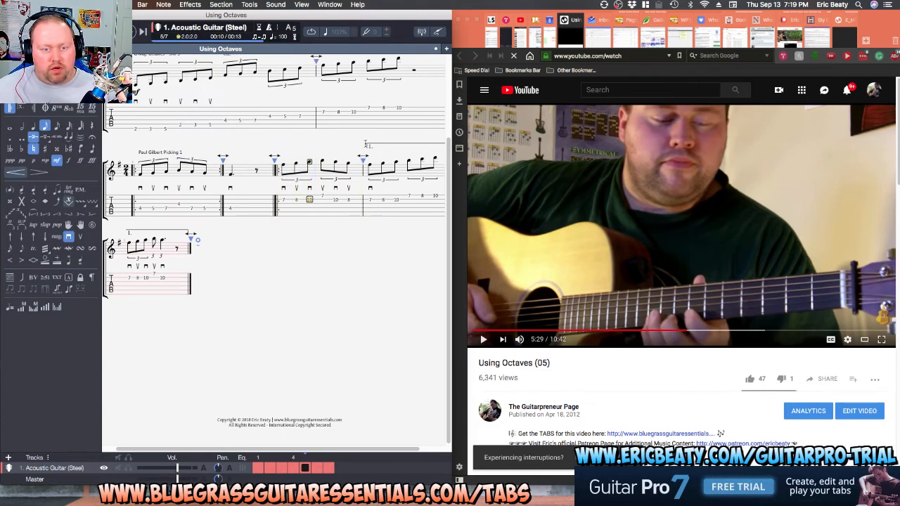
click(377, 145)
click(21, 108)
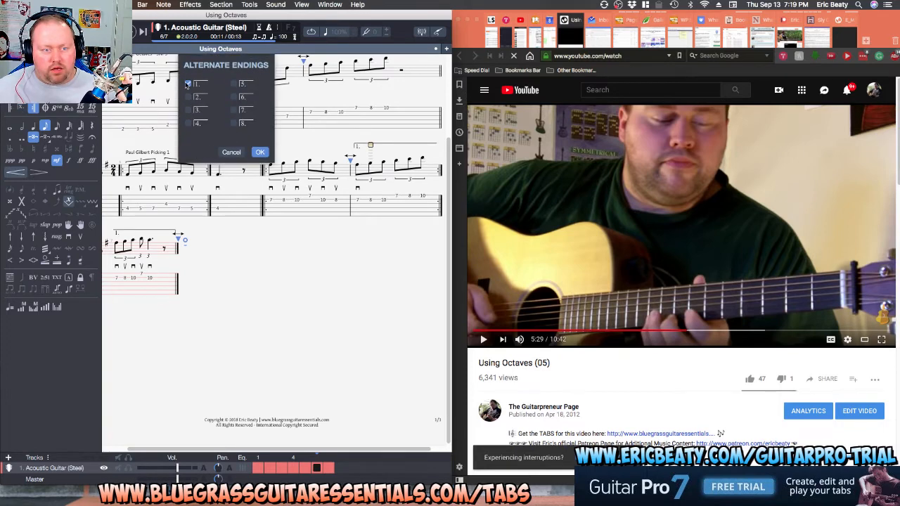
click(260, 151)
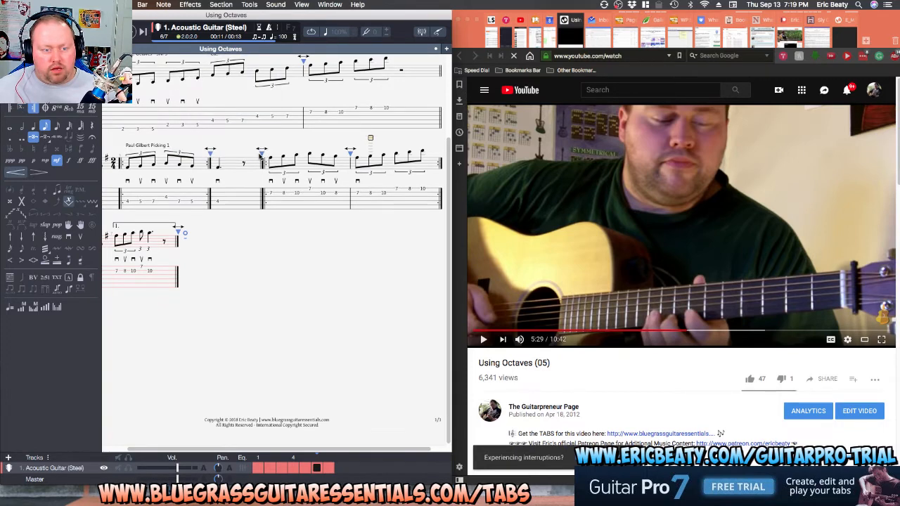
Play the score from the fifth bar to check the passage through the seventh bar.
click(270, 203)
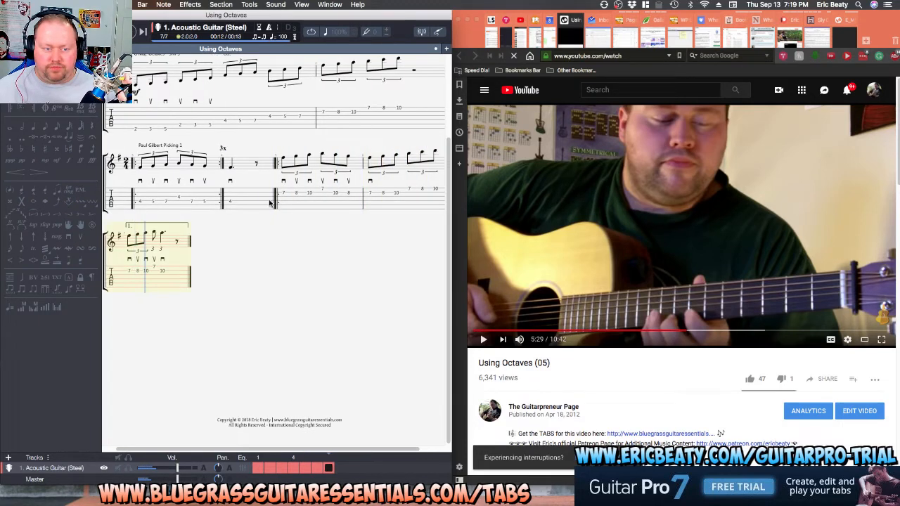
click(321, 196)
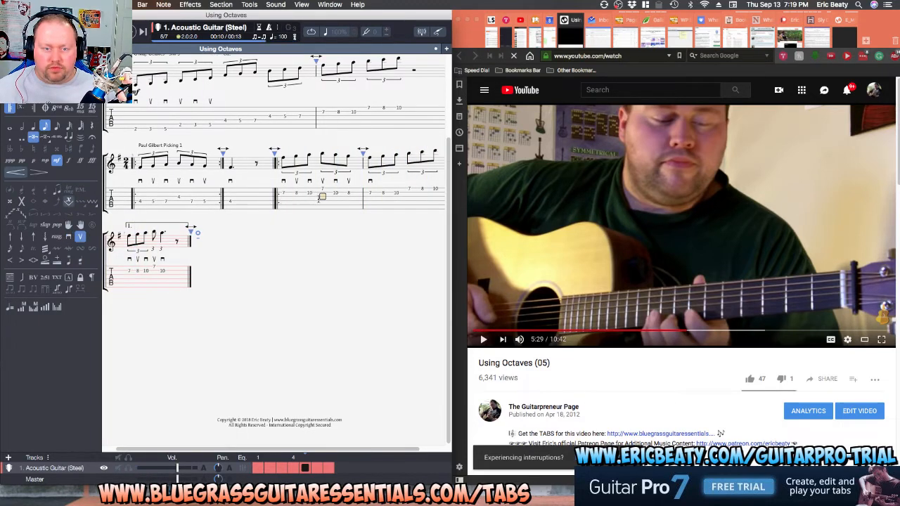
mouse_move(298, 448)
mouse_down()
mouse_move(324, 447)
mouse_move(307, 444)
mouse_up()
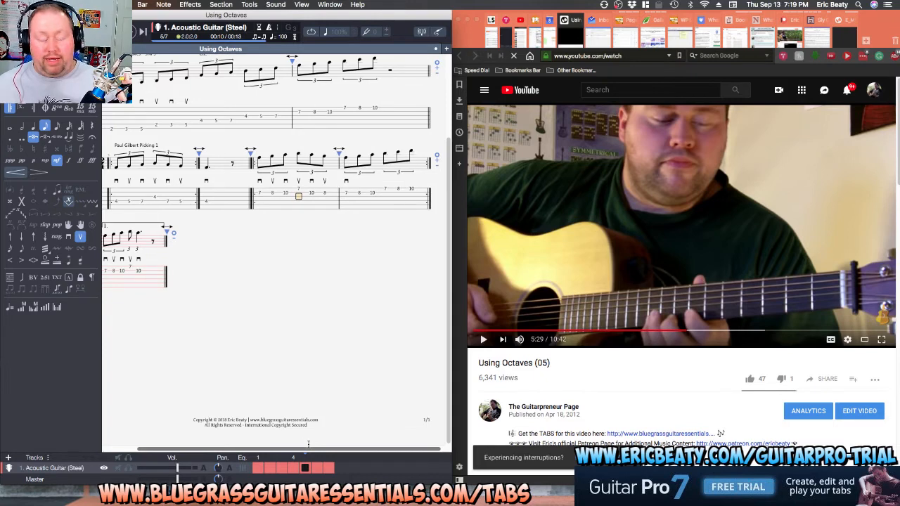
drag(307, 443, 296, 424)
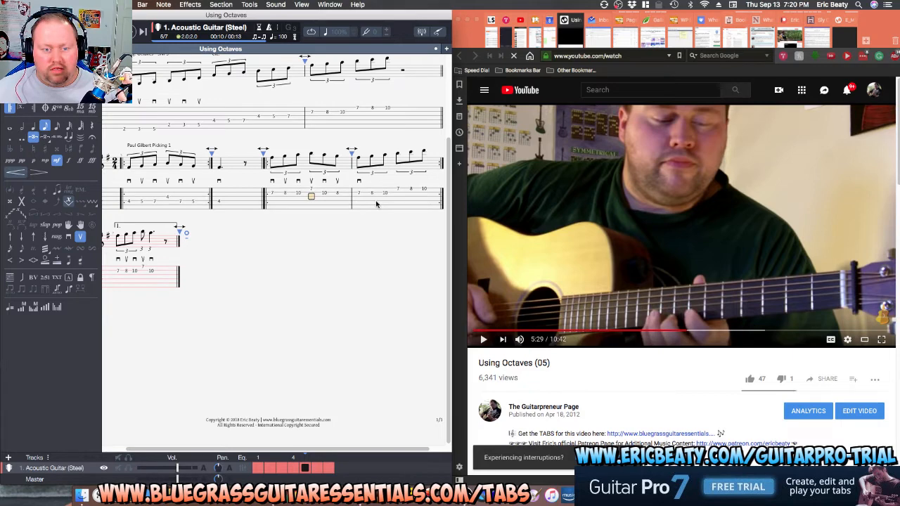
Remove the alternate ending from the seventh bar.
click(408, 196)
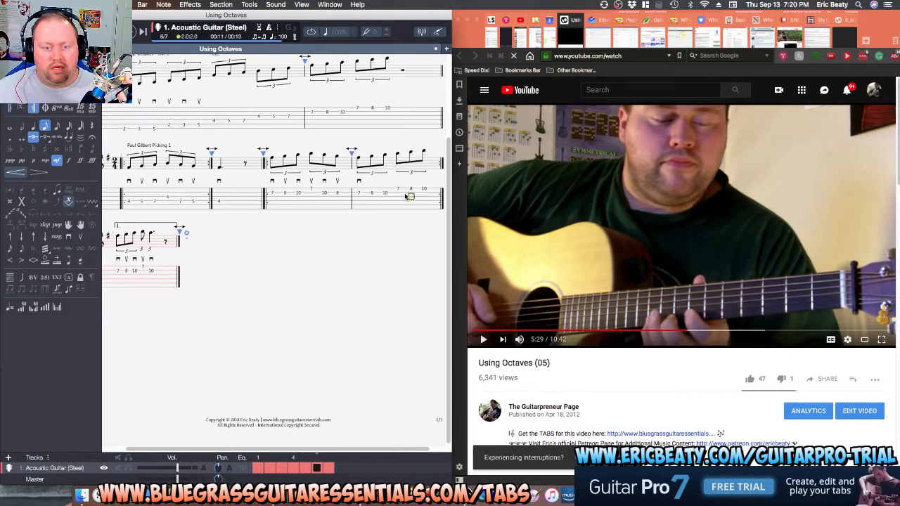
click(134, 232)
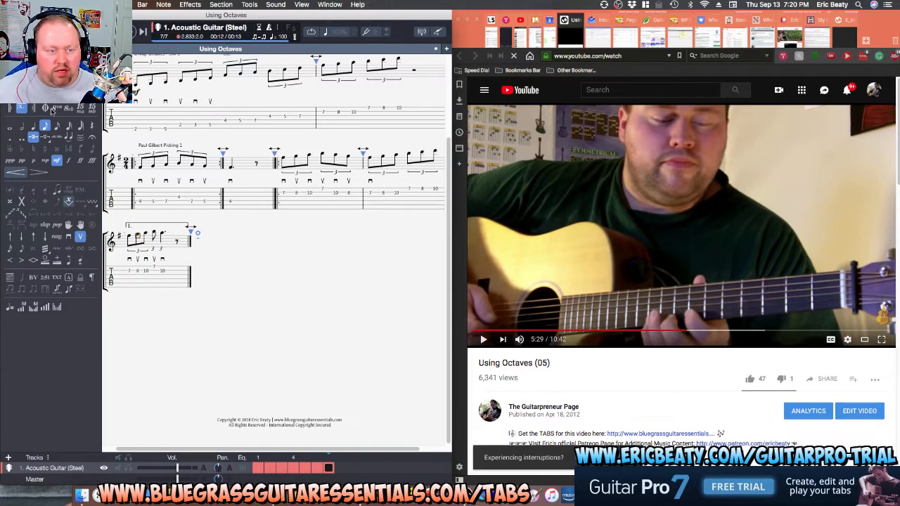
key(alt+l)
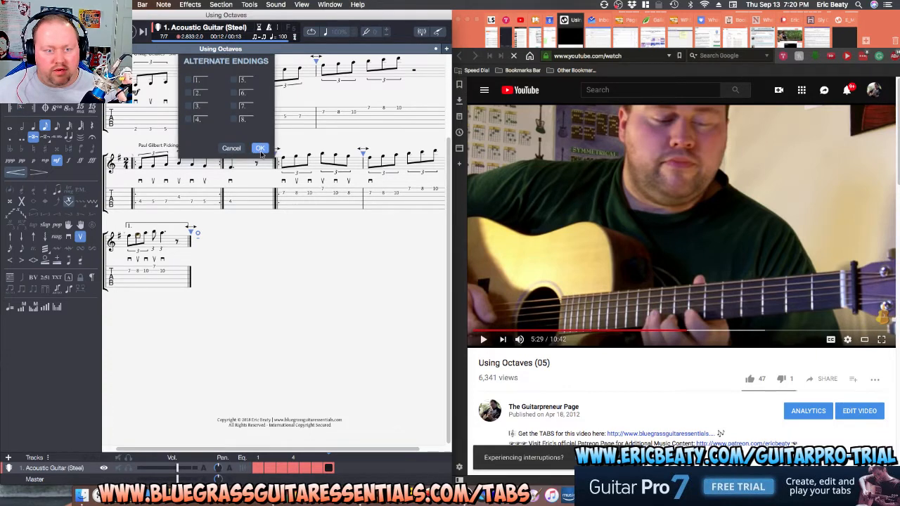
click(261, 149)
Set the closing repeat at the end of the sixth bar to play 2 times.
click(360, 201)
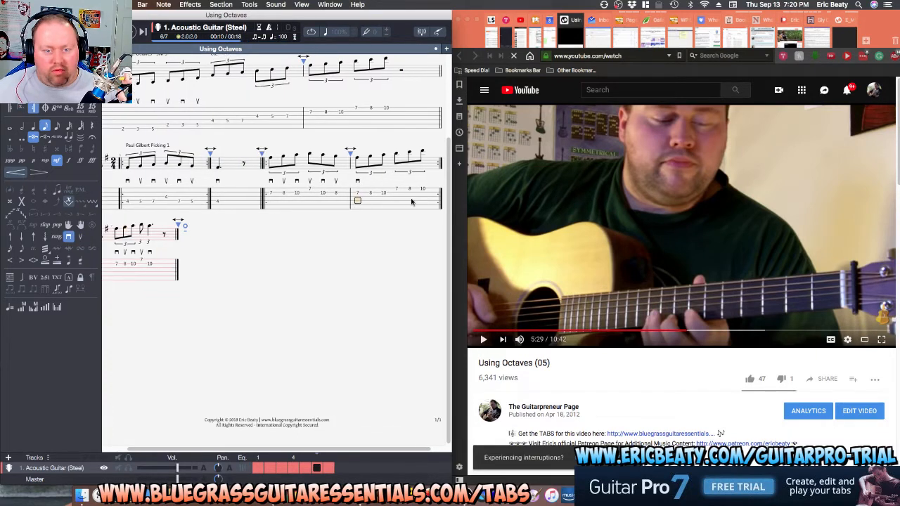
click(33, 109)
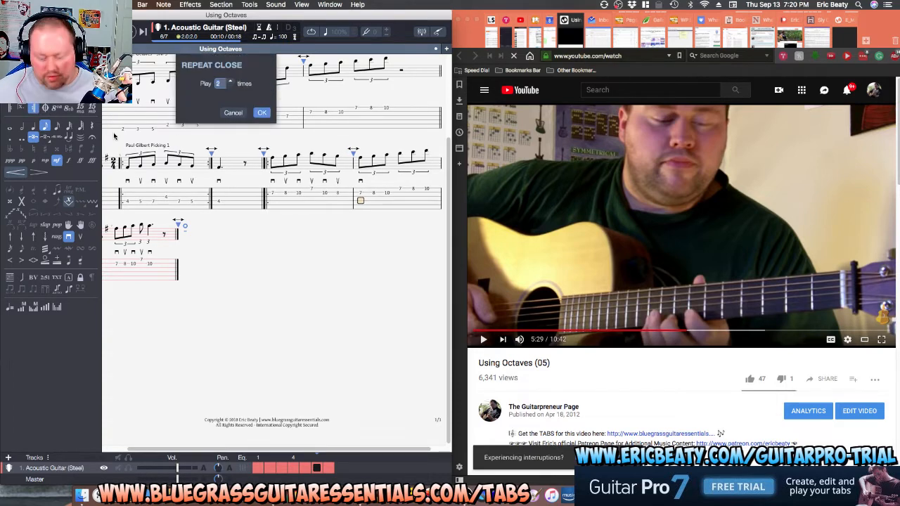
click(258, 112)
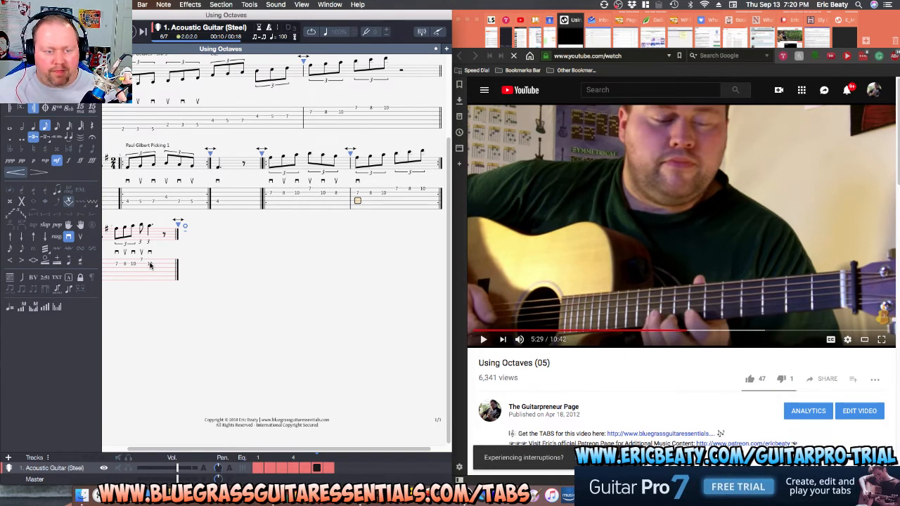
Play the score from the fifth bar to the end to check the repeated section.
click(266, 201)
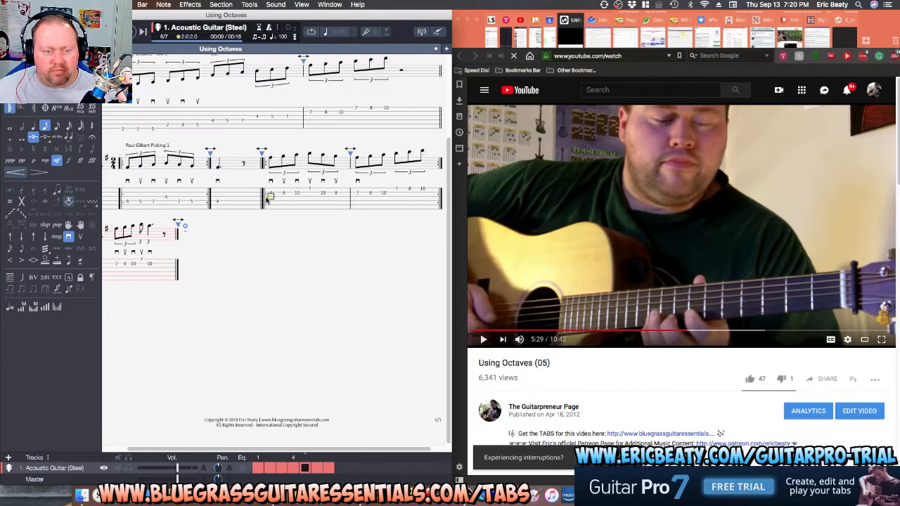
key(space)
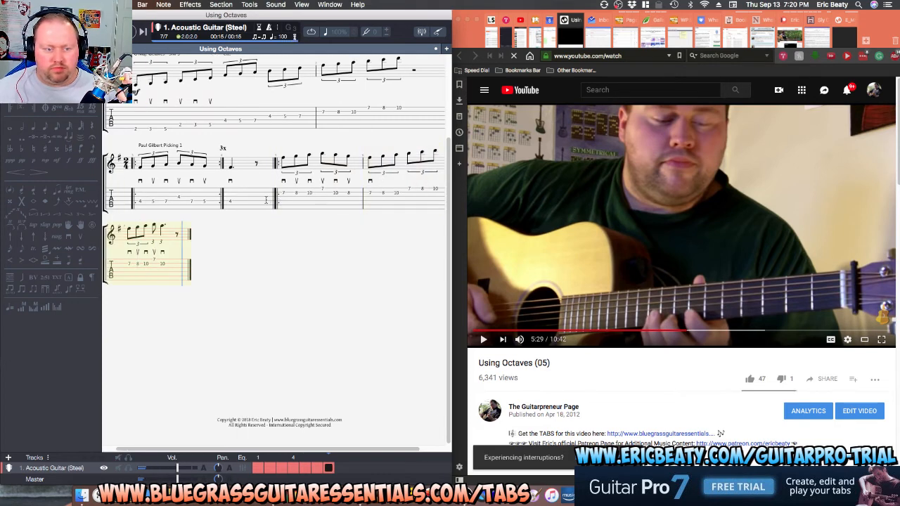
key(space)
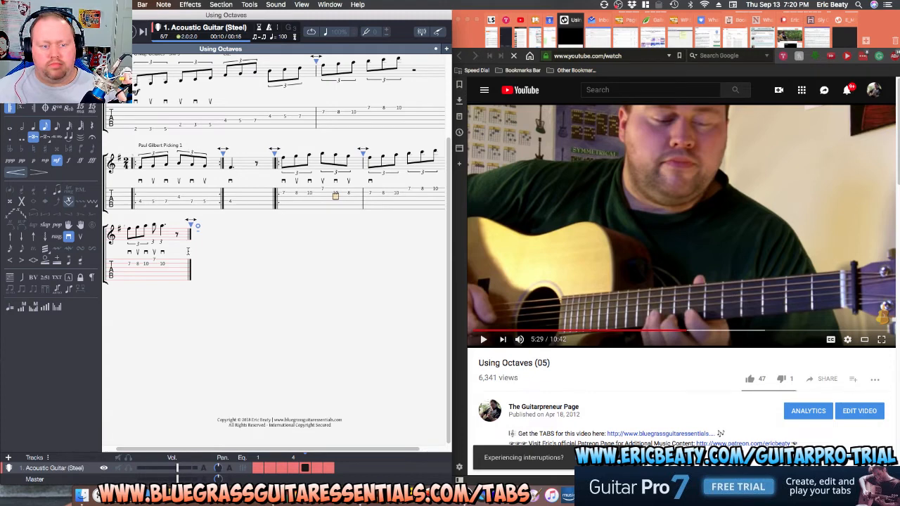
Try to paste a copy of the fifth bar plus the sixth bar's first note over the last note and rest of the seventh bar.
click(163, 264)
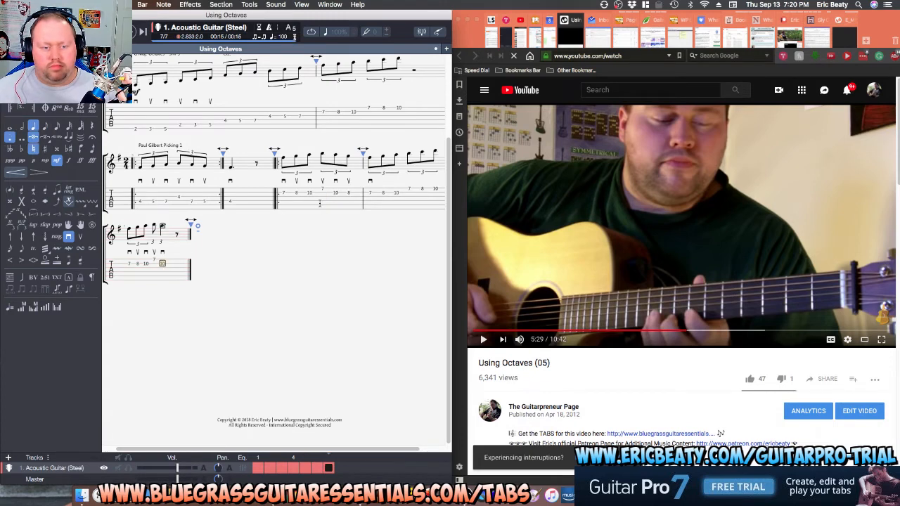
drag(288, 194, 364, 198)
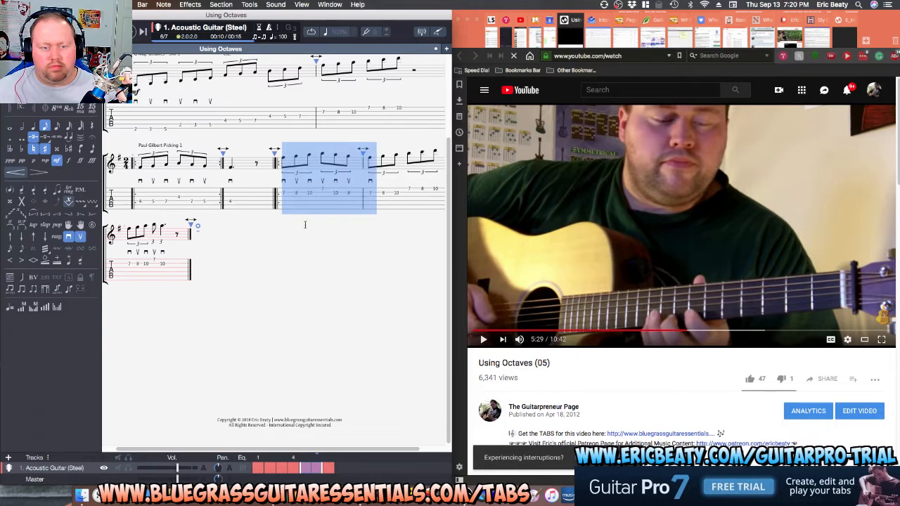
click(163, 264)
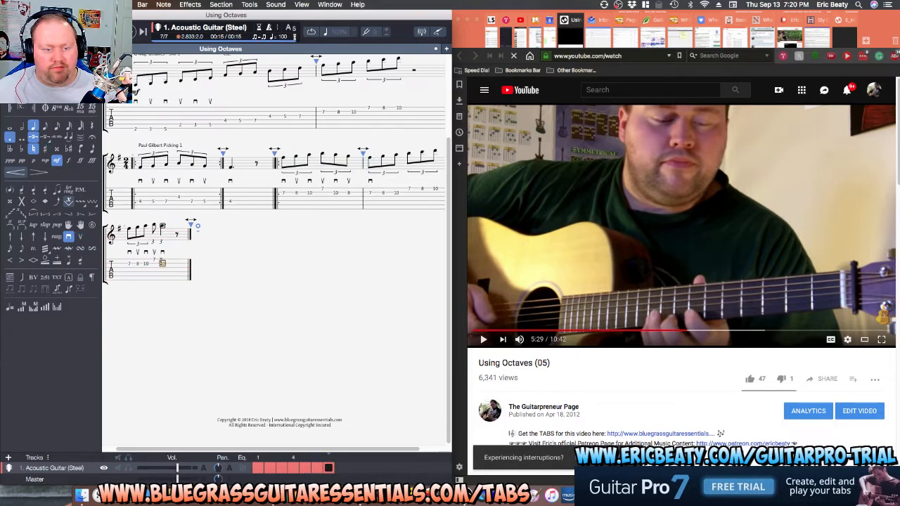
key(shift+Right)
key(ctrl+v)
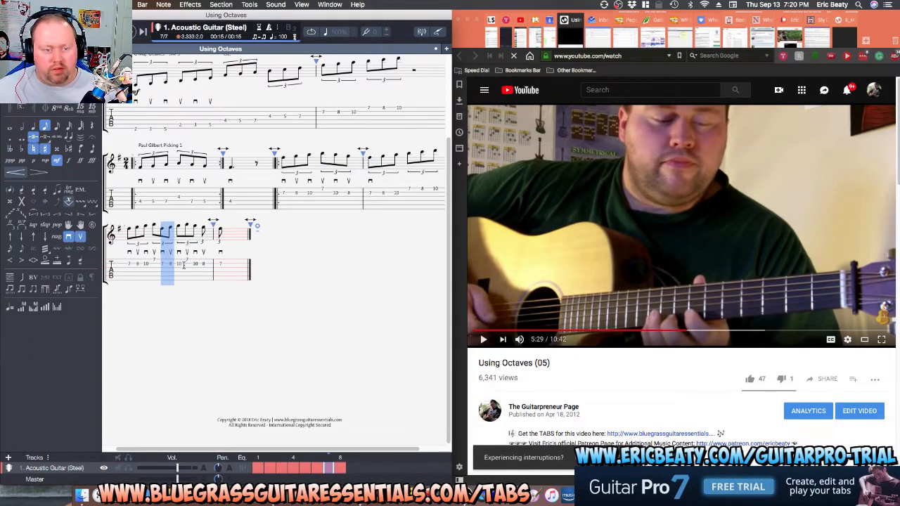
key(ctrl+z)
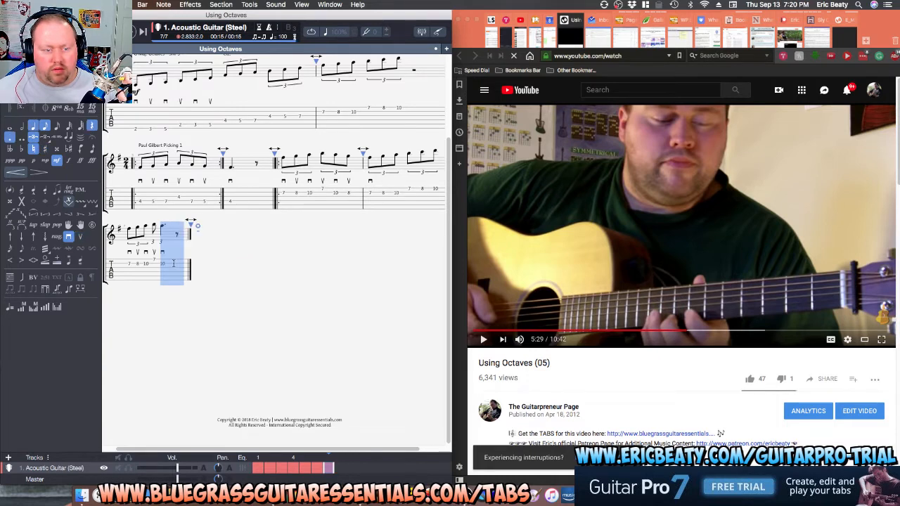
Replace the seventh bar's last note and rest with the copied passage, and delete the surplus ninth bar.
key(Delete)
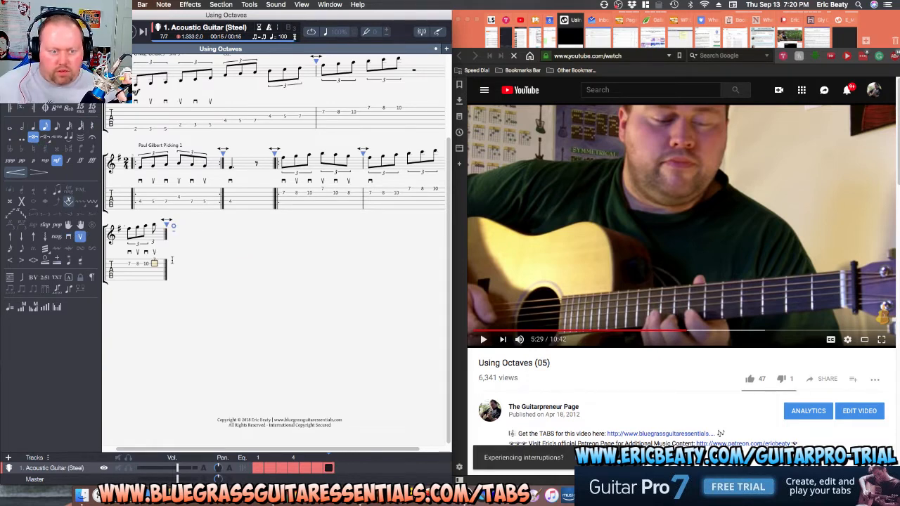
key(ctrl+v)
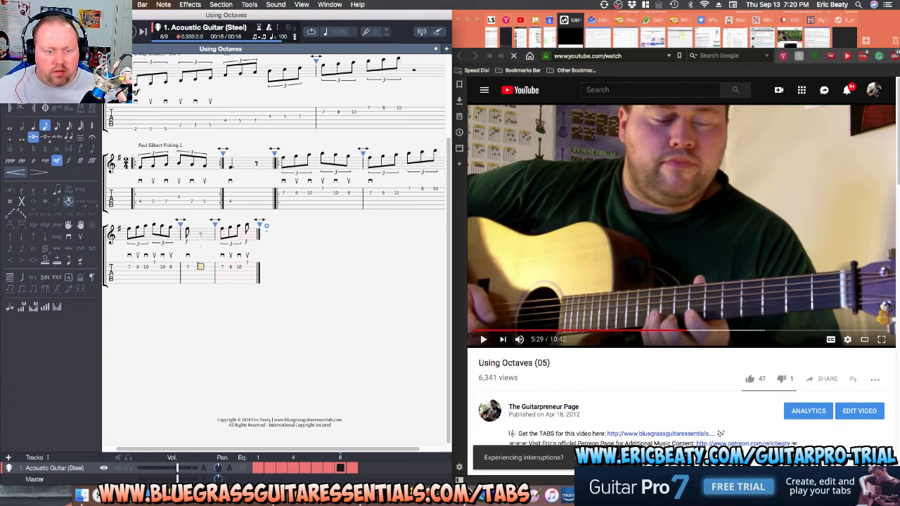
key(Down)
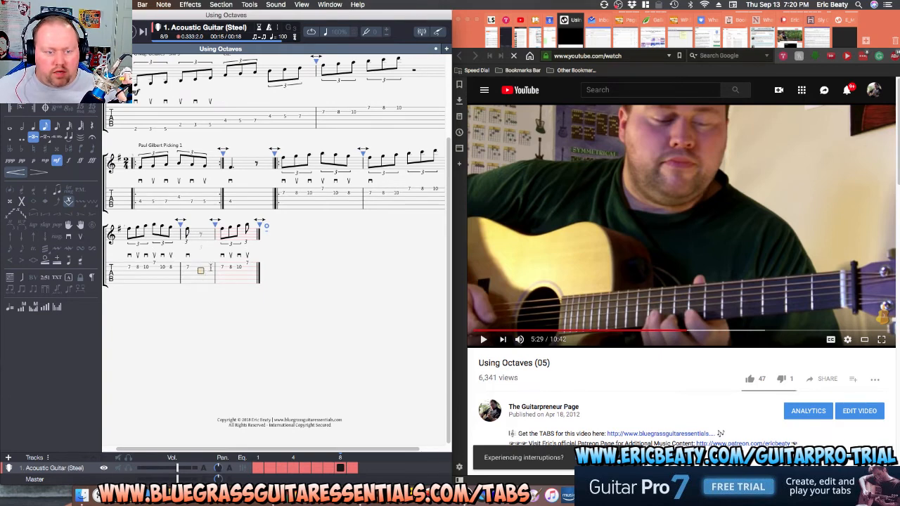
click(220, 264)
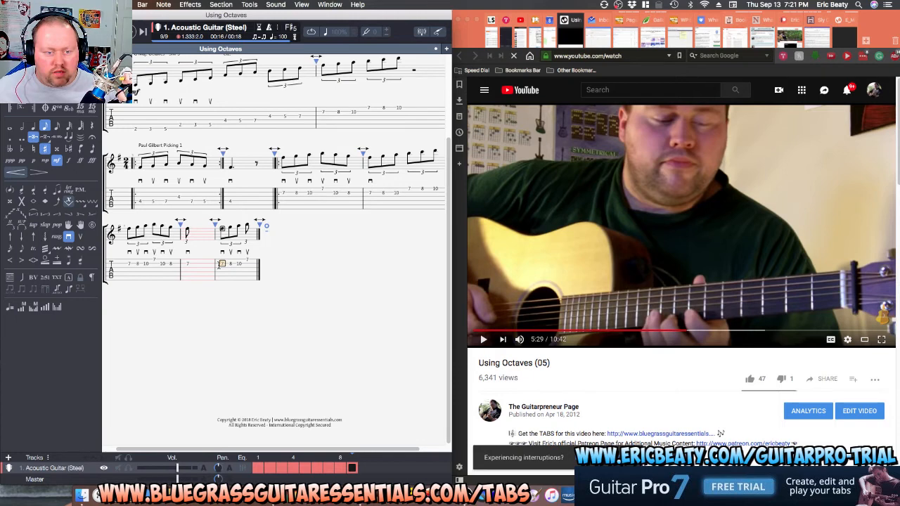
click(144, 4)
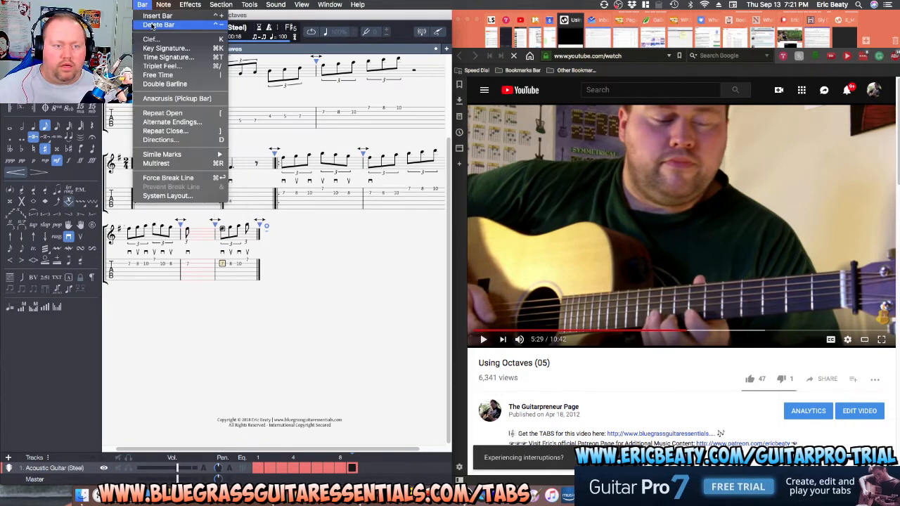
click(152, 25)
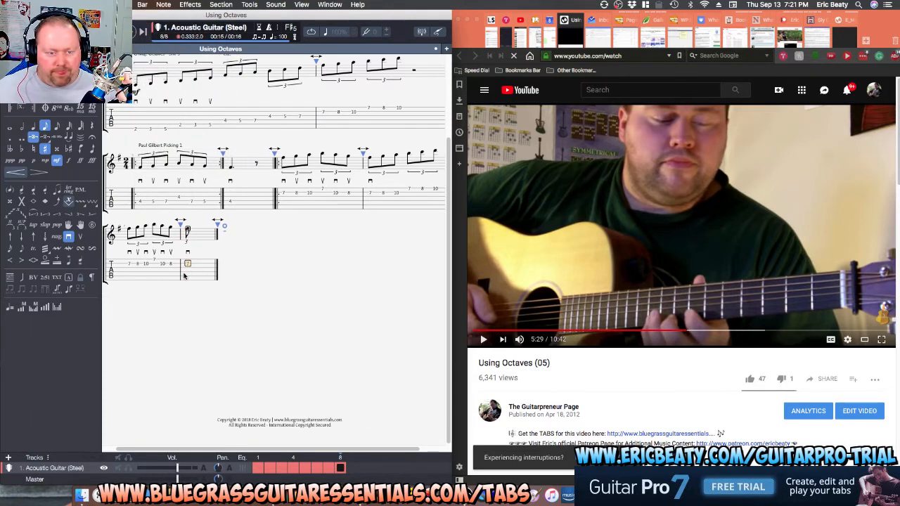
Make the eighth bar's note a dotted quarter and fill the bar with an eighth rest.
key(space)
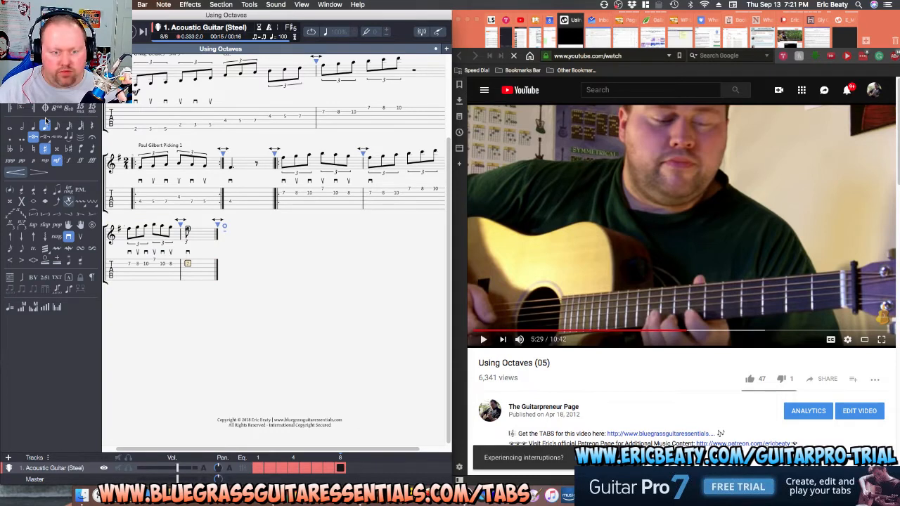
key(minus)
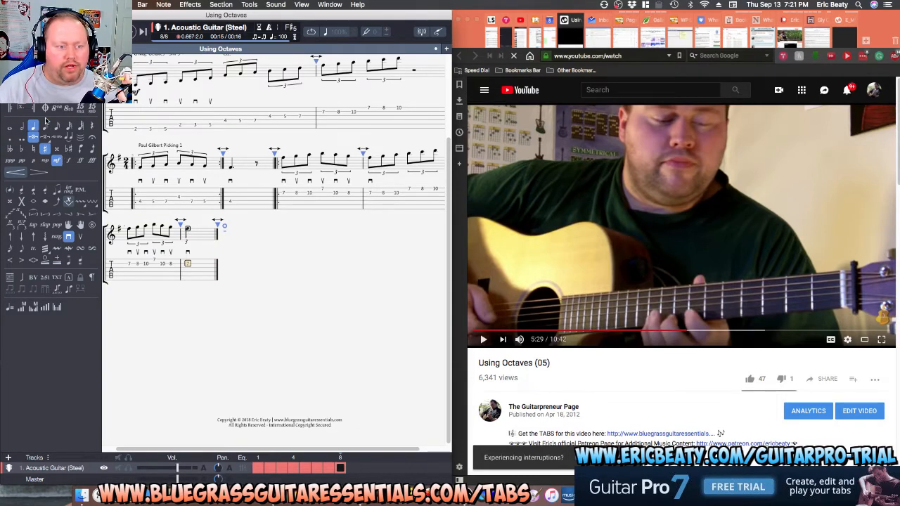
key(period)
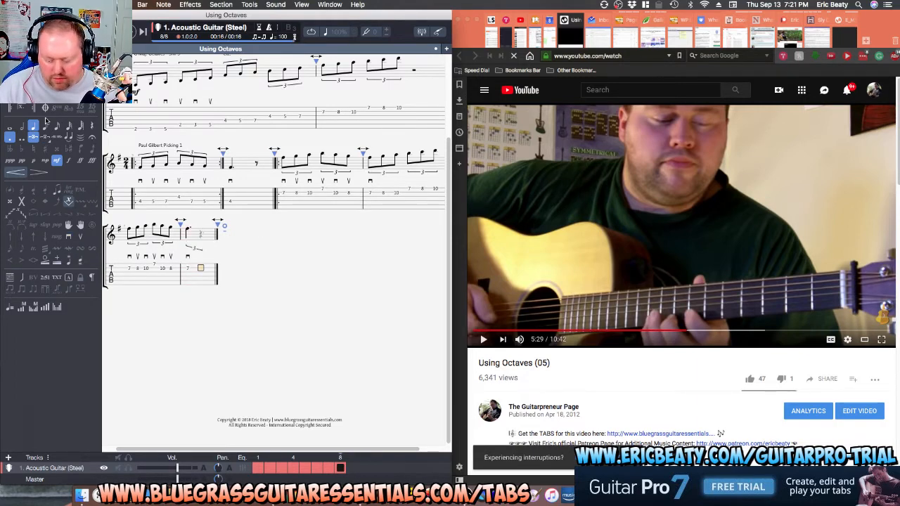
key(Delete)
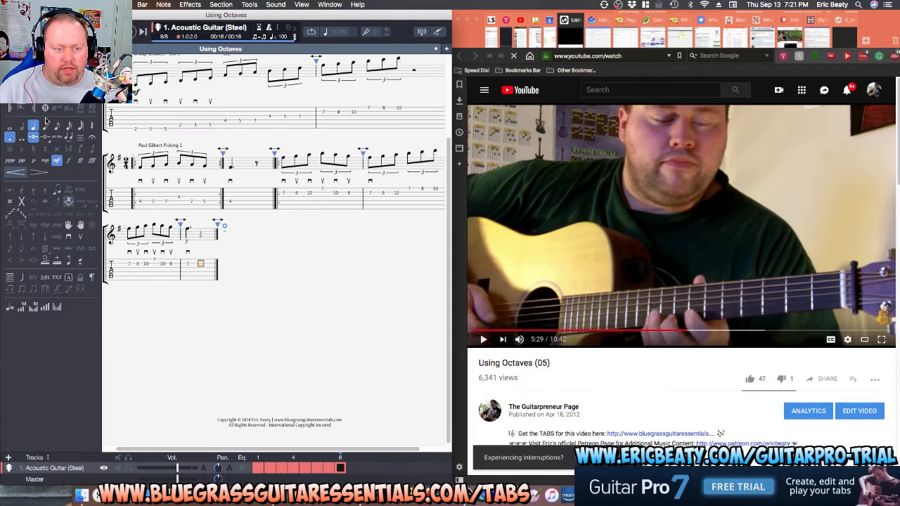
click(45, 125)
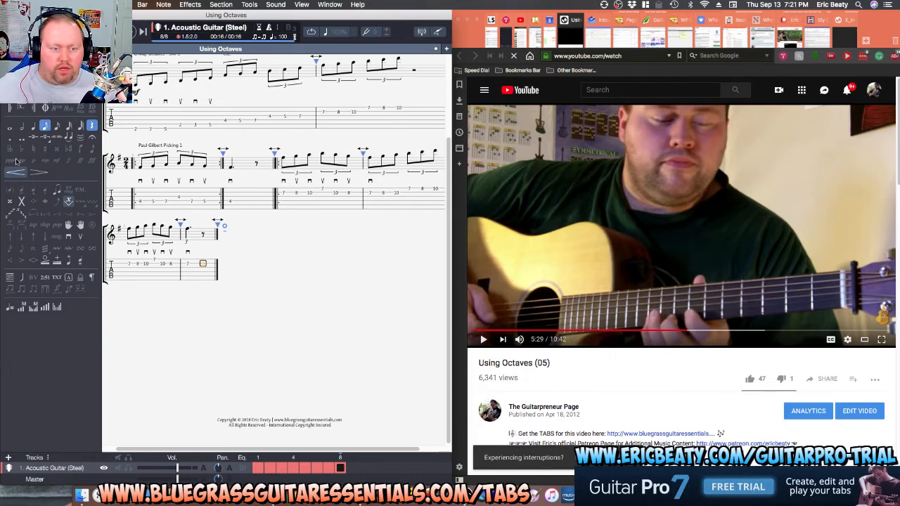
Remove the triplet from the eighth bar's note and play the score from the fifth bar to check the ending.
click(282, 204)
key(space)
key(space)
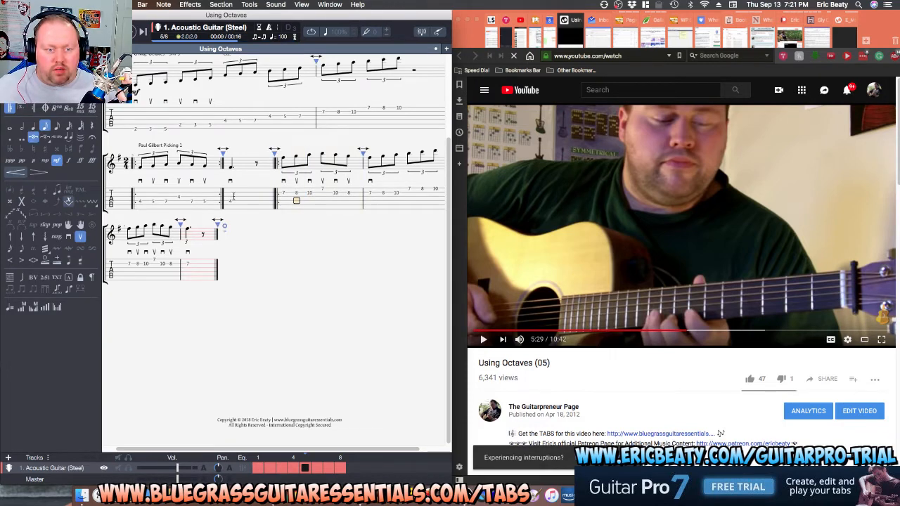
click(191, 262)
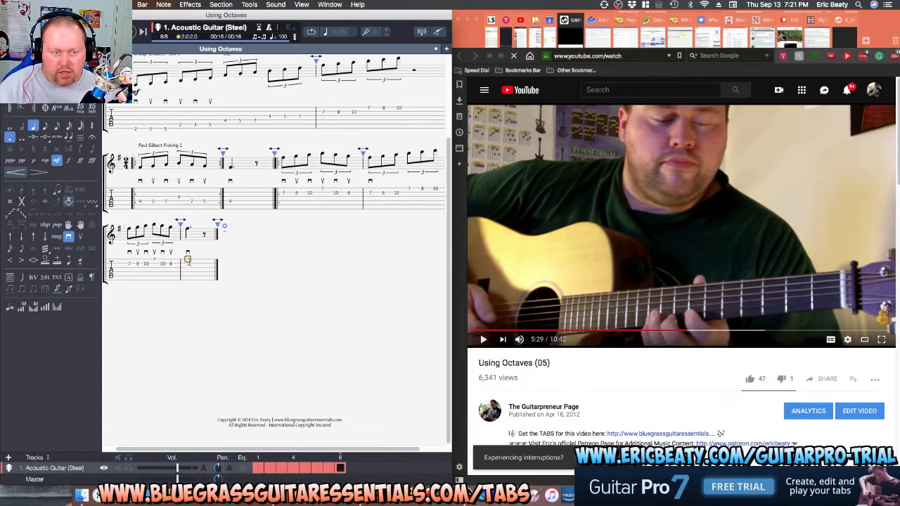
click(287, 196)
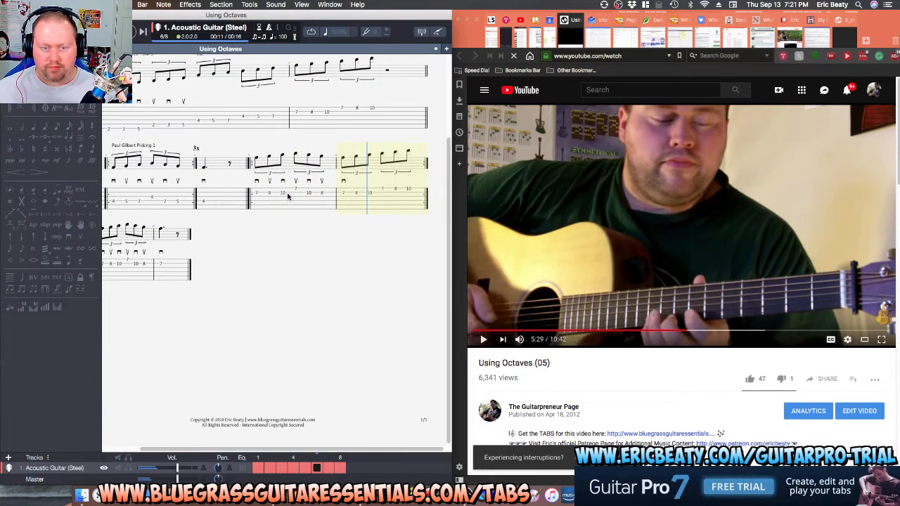
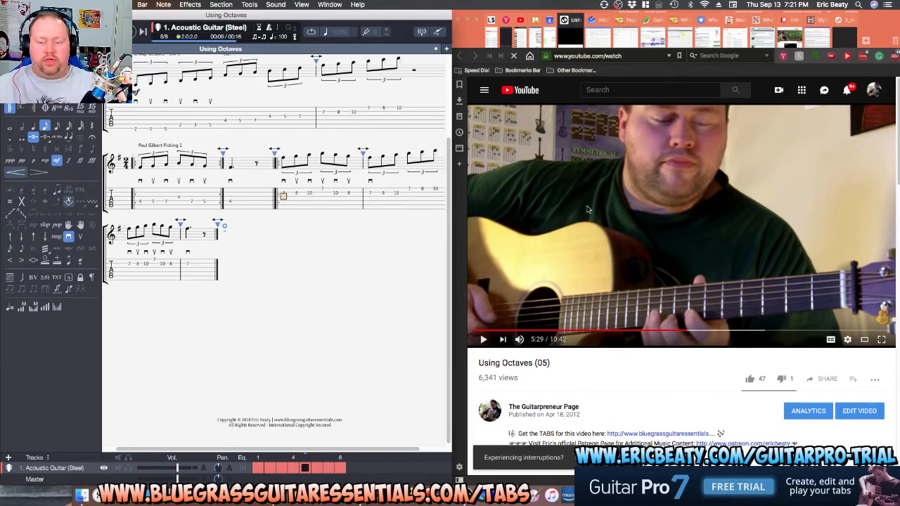
Switch to the YouTube lesson video, rewind it ten seconds, rewatch the picking passage and pause at 5:31.
click(612, 198)
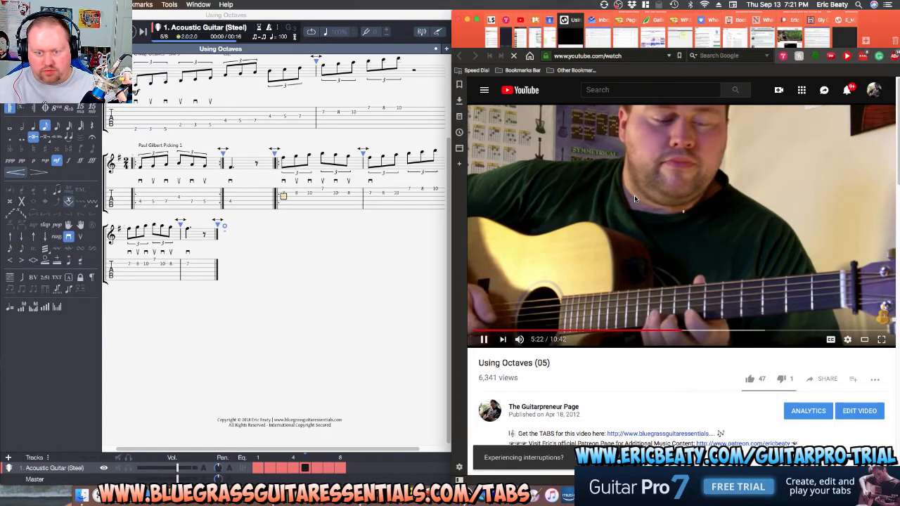
key(j)
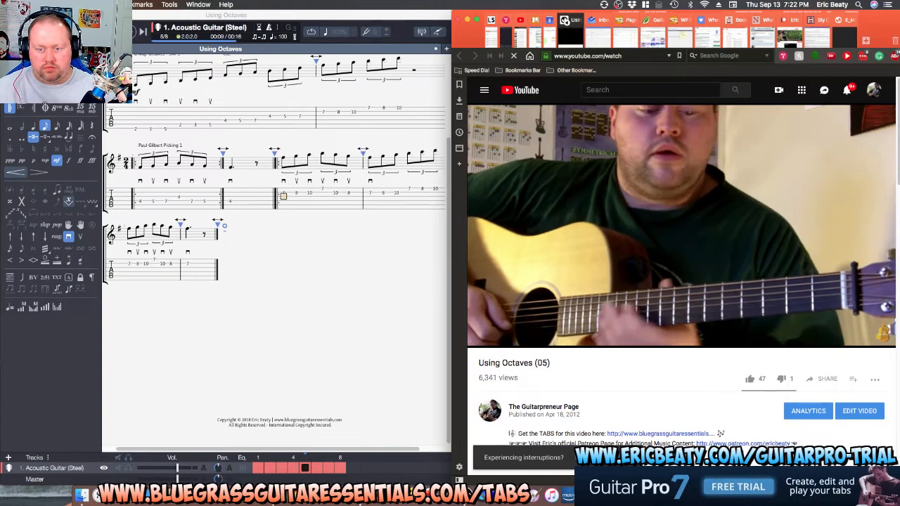
click(635, 200)
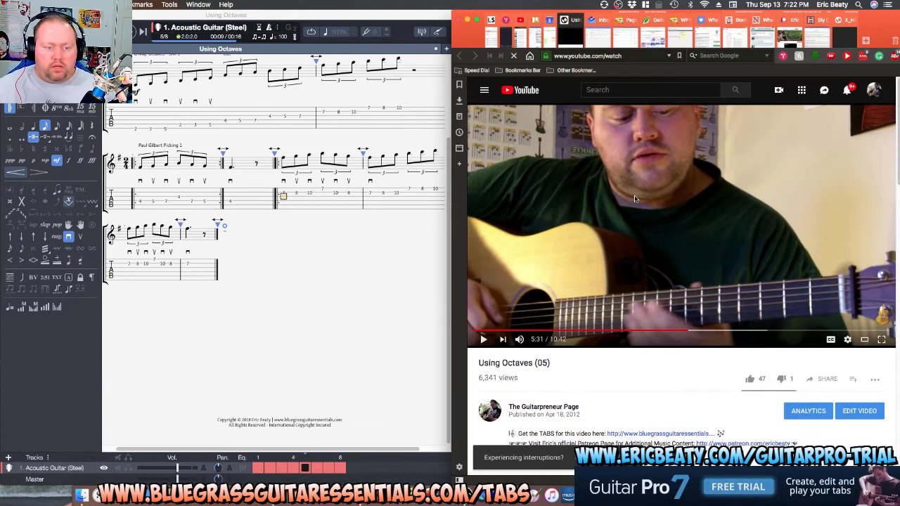
Clear the notes and rests from the seventh and eighth bars and delete the eighth bar.
click(215, 253)
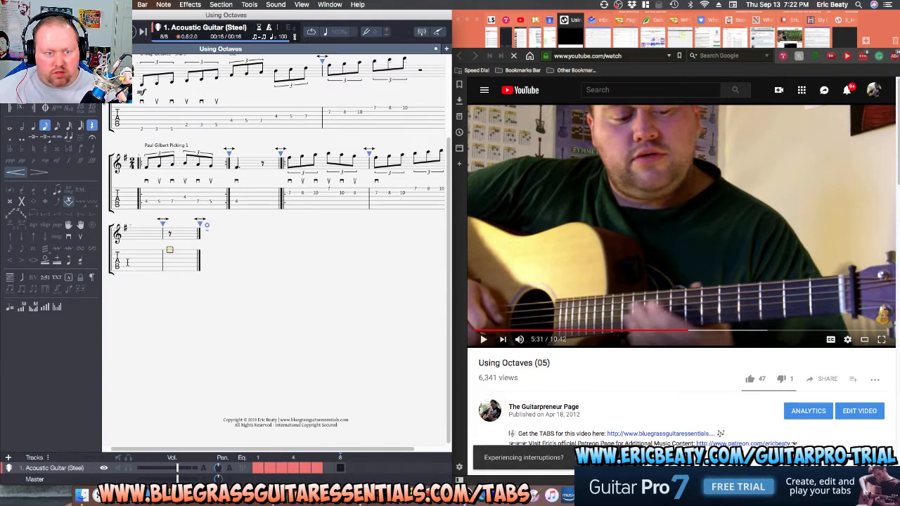
key(Right)
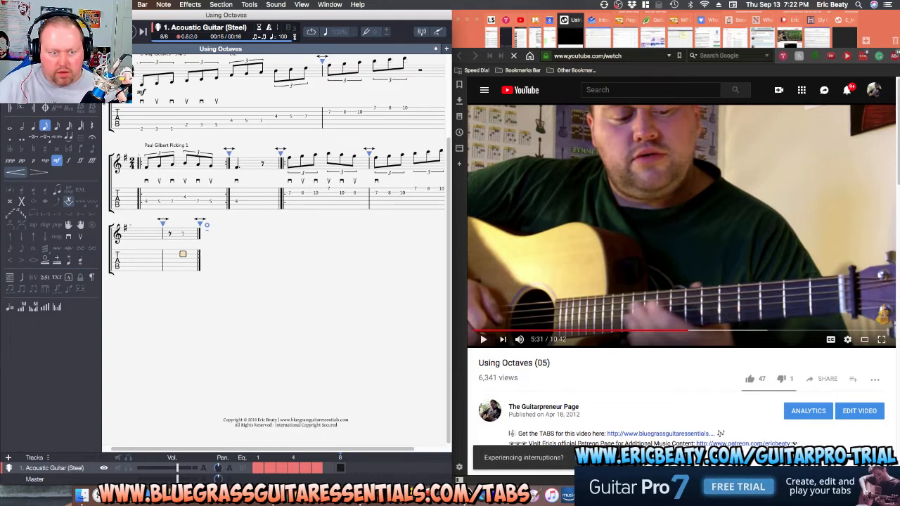
click(138, 262)
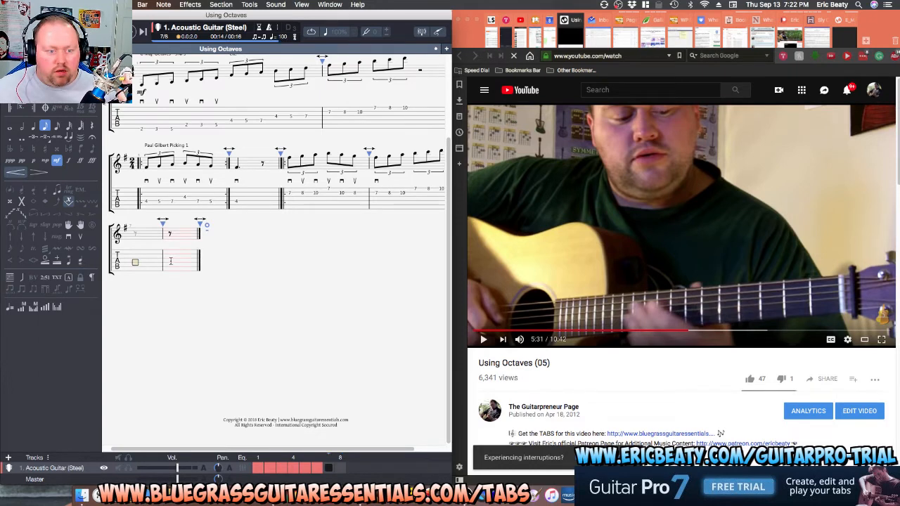
click(196, 261)
key(Down)
key(Left)
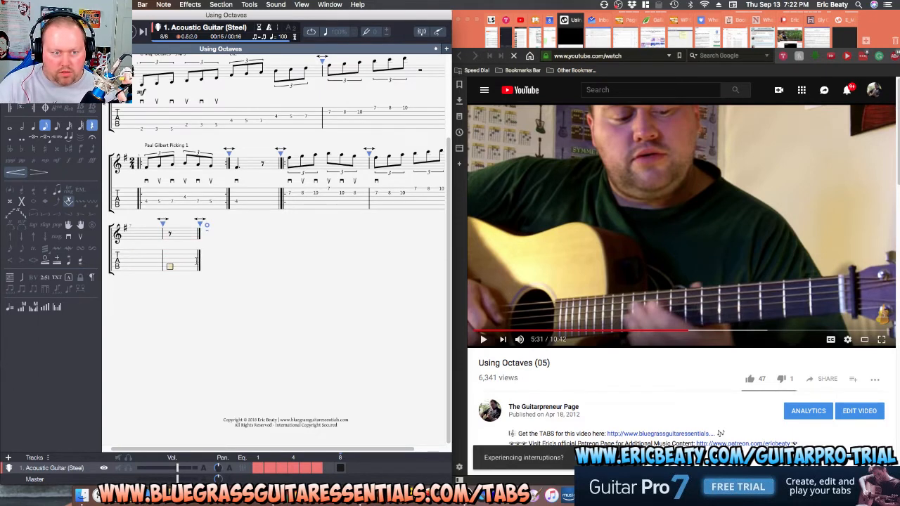
key(r)
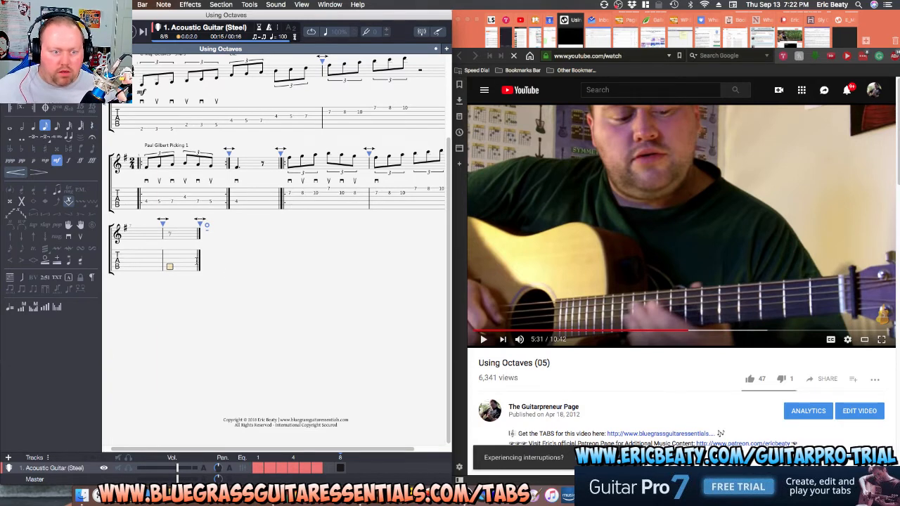
key(Up)
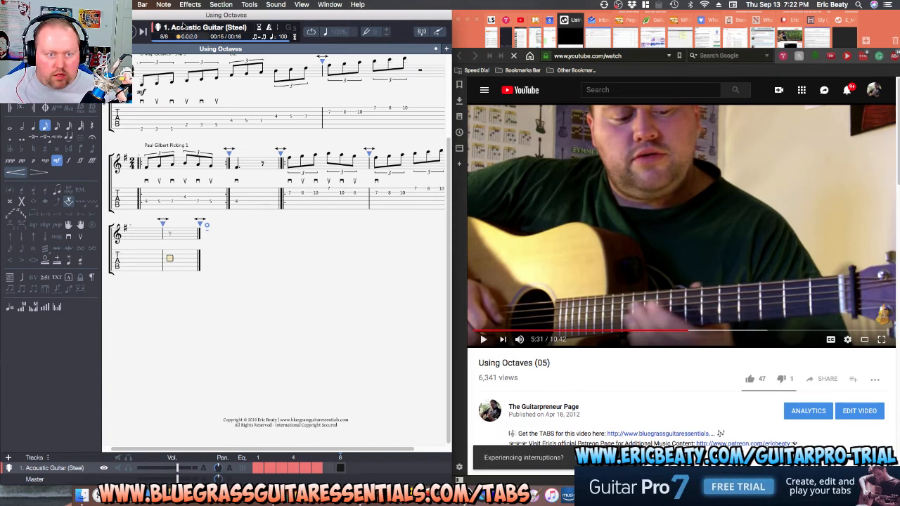
click(150, 4)
click(153, 27)
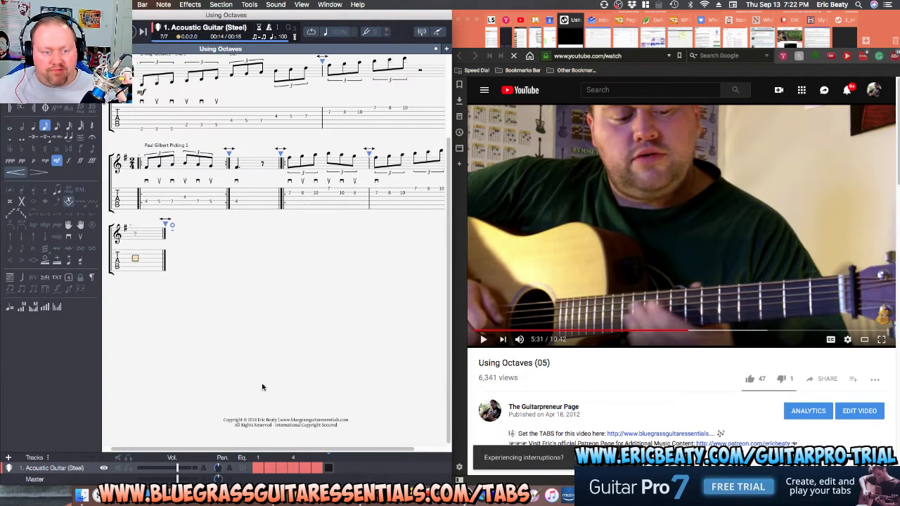
Add the free text "Paul Gilbert Picking Ex. 2" above the first beat of the fifth bar, reusing the third bar's label wording.
mouse_move(290, 452)
mouse_down()
mouse_move(322, 452)
mouse_move(284, 452)
mouse_up()
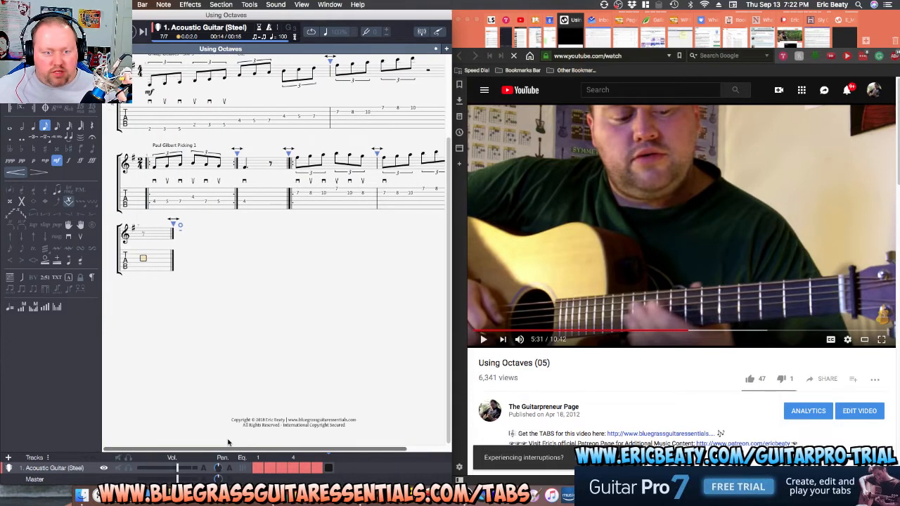
click(168, 146)
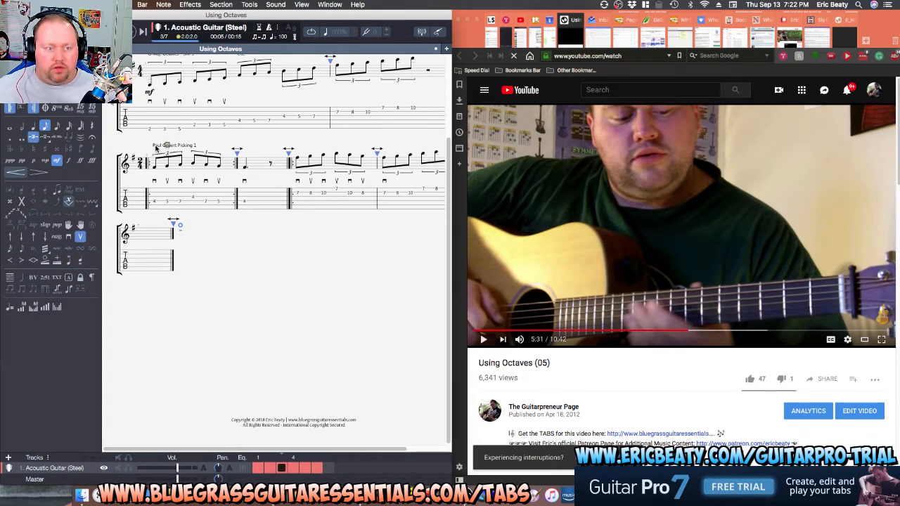
click(156, 148)
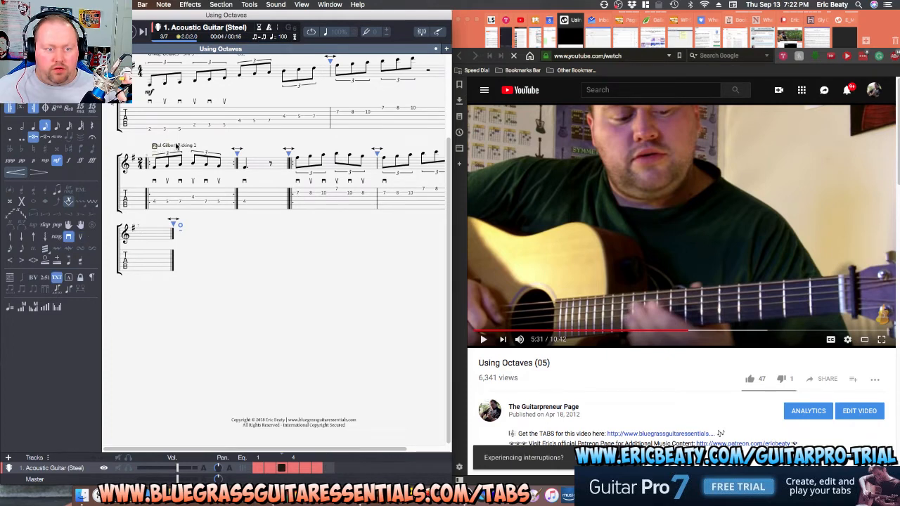
key(Escape)
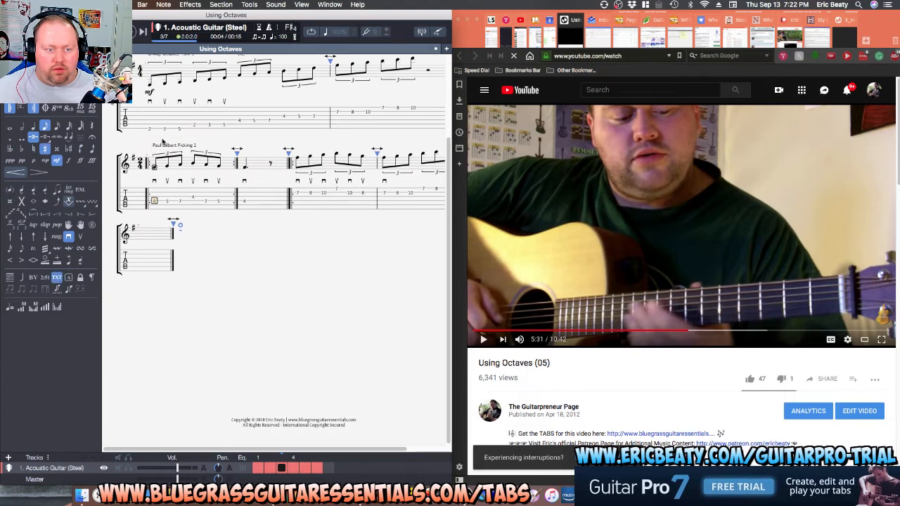
double_click(160, 147)
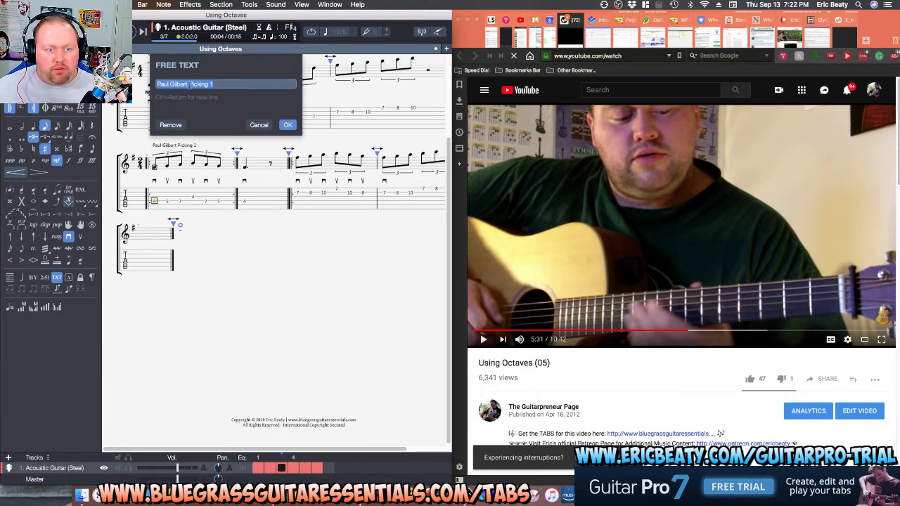
click(287, 124)
click(298, 202)
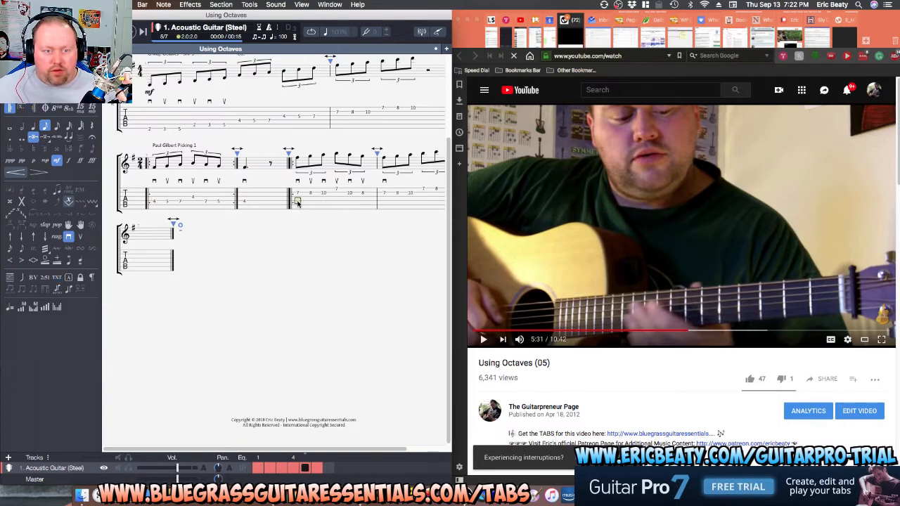
key(t)
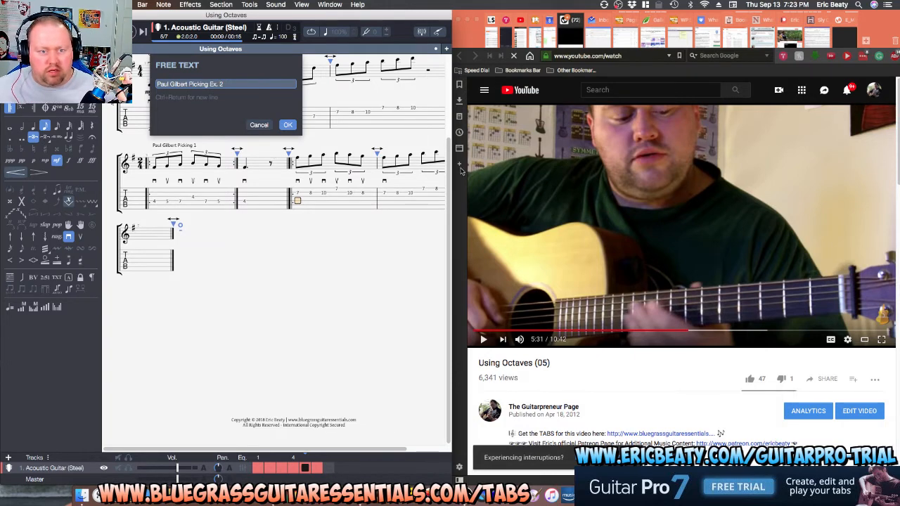
click(287, 124)
Change the free text label above the third bar to "Paul Gilbert Picking Ex. 1".
click(156, 202)
key(t)
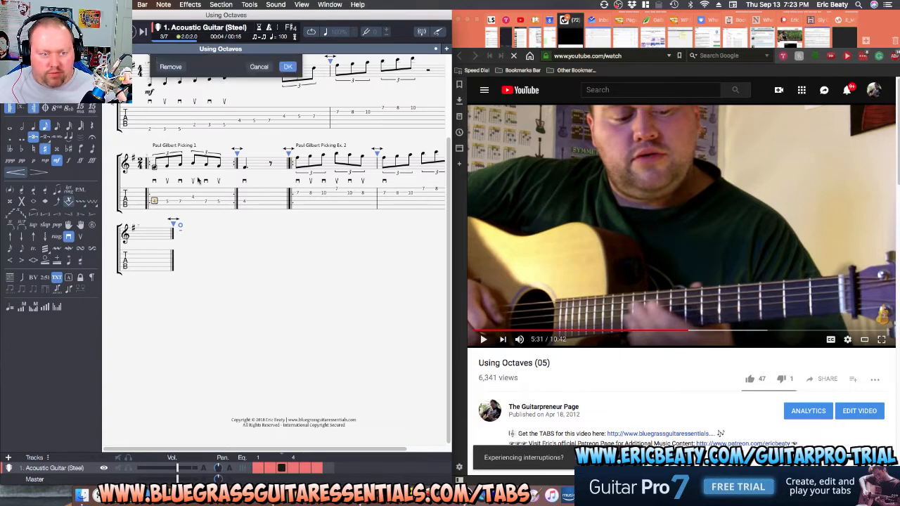
click(211, 84)
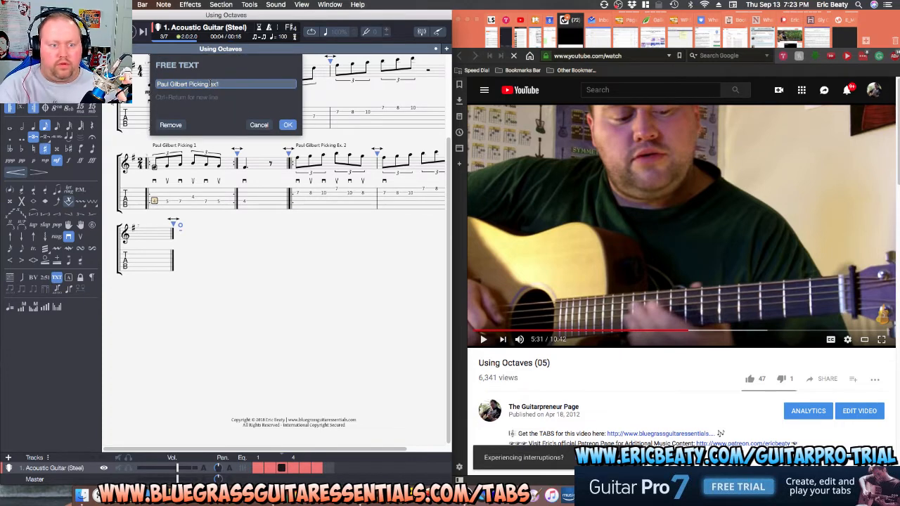
text(Ex.)
key(Return)
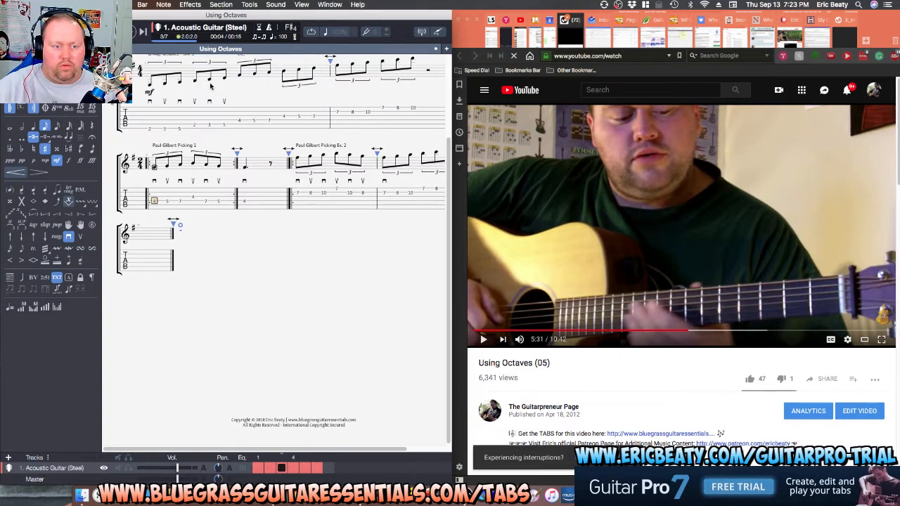
click(267, 136)
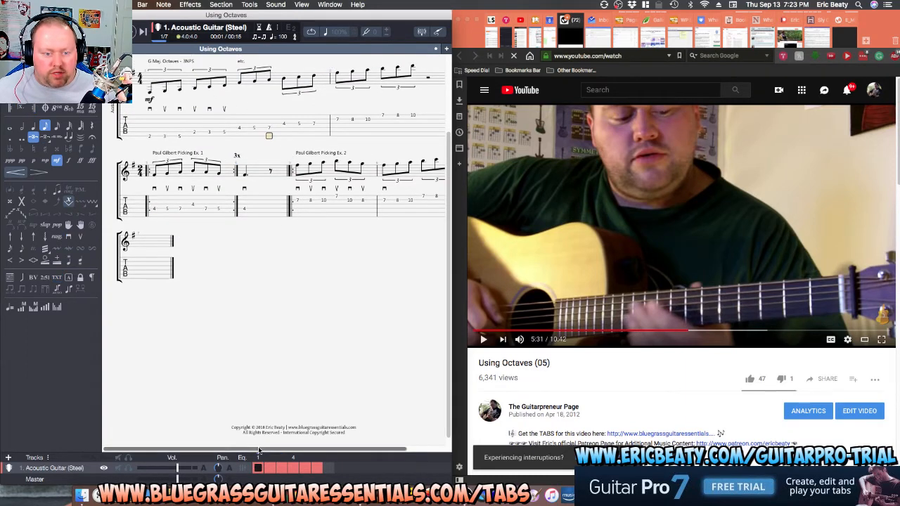
Set the closing repeat at the end of the sixth bar to play 3 times.
scroll(259, 450, right, 3)
click(409, 208)
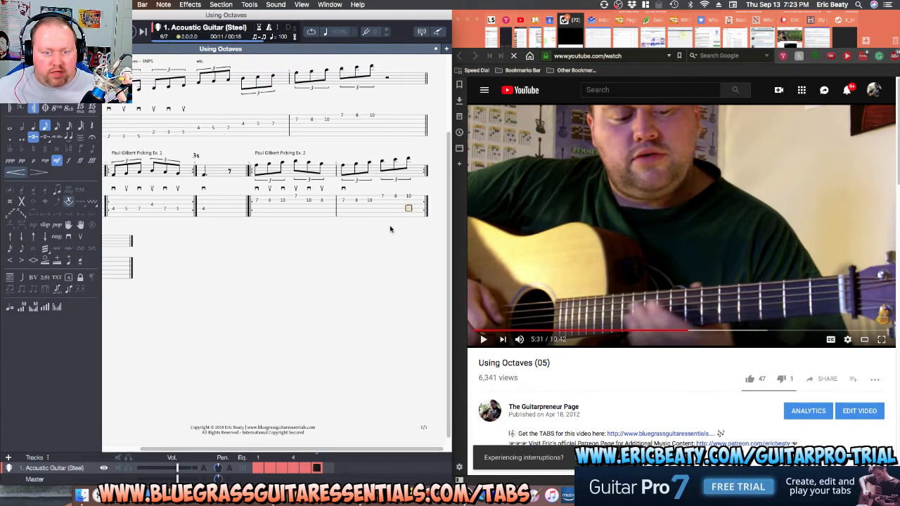
click(40, 109)
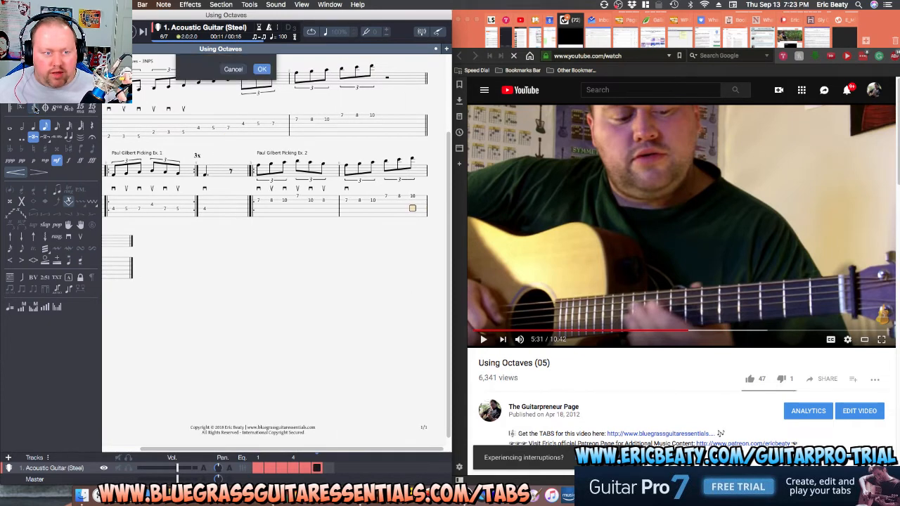
text(3)
key(Return)
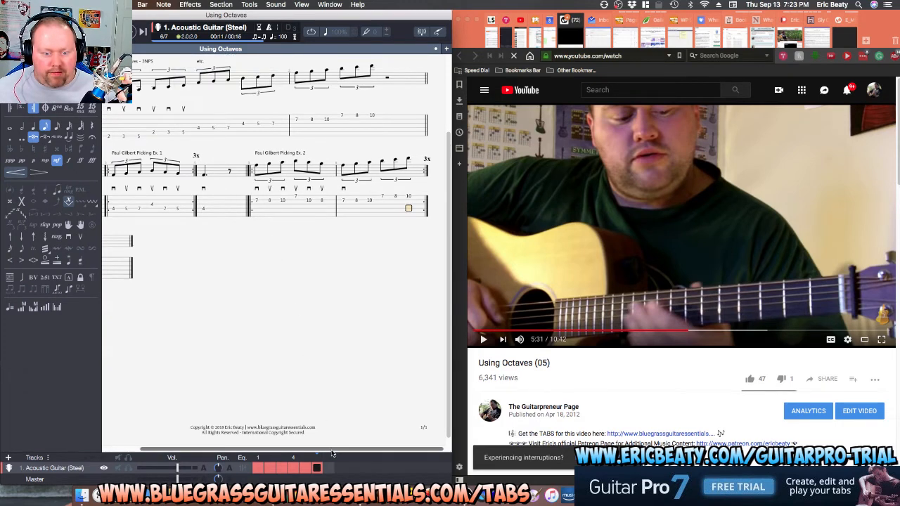
scroll(333, 454, left, 2)
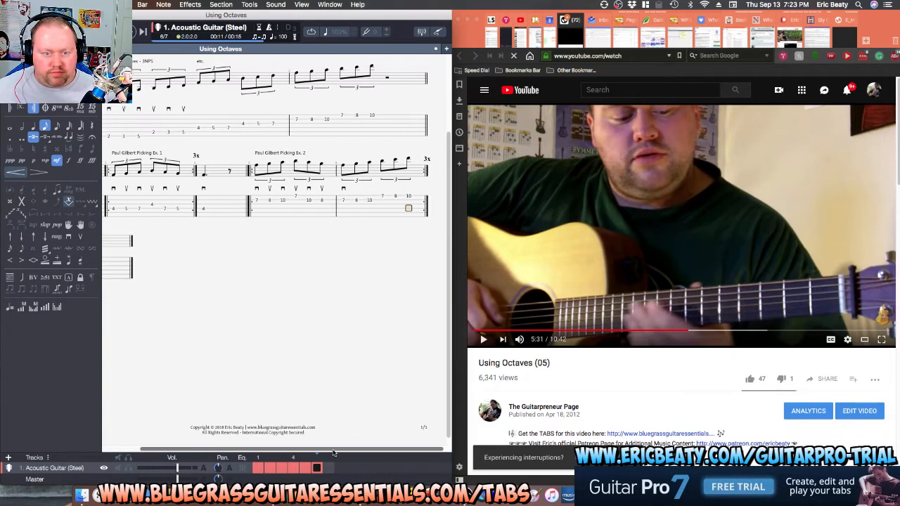
scroll(332, 454, right, 2)
mouse_move(332, 448)
mouse_down()
mouse_move(294, 447)
mouse_move(322, 448)
mouse_up()
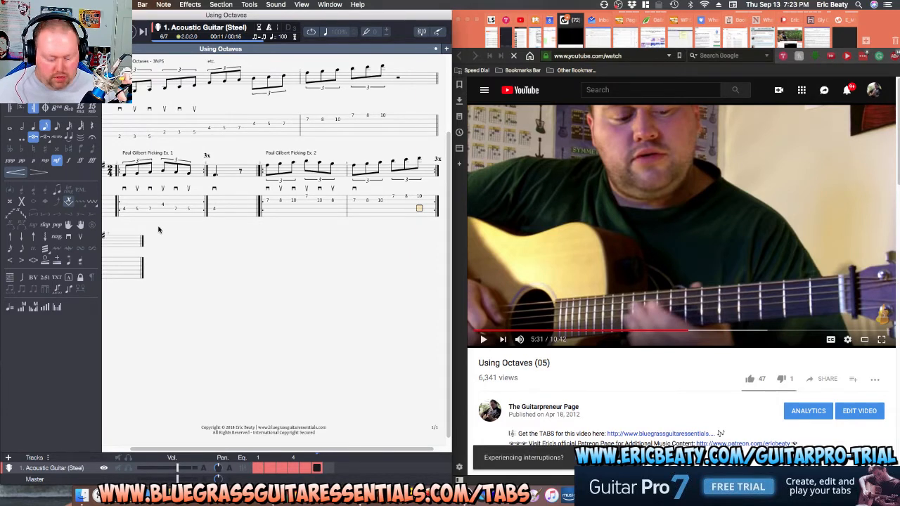
Switch to the YouTube lesson video, watch the next passage up to 5:45, pause and rewind about ten seconds.
click(603, 197)
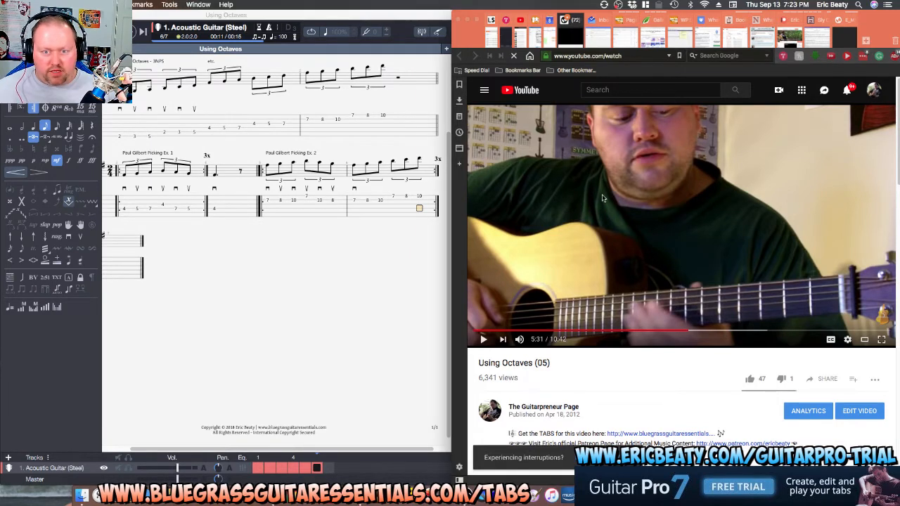
click(516, 209)
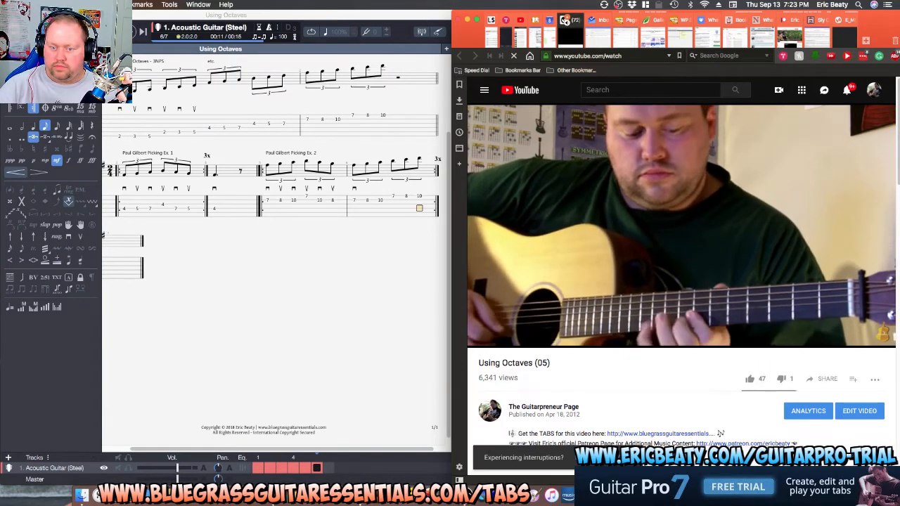
click(516, 210)
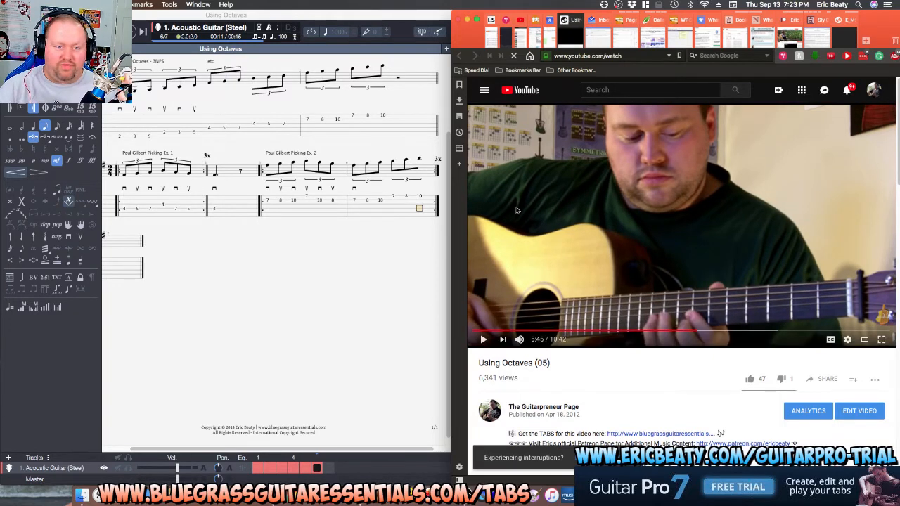
key(Left)
key(Left)
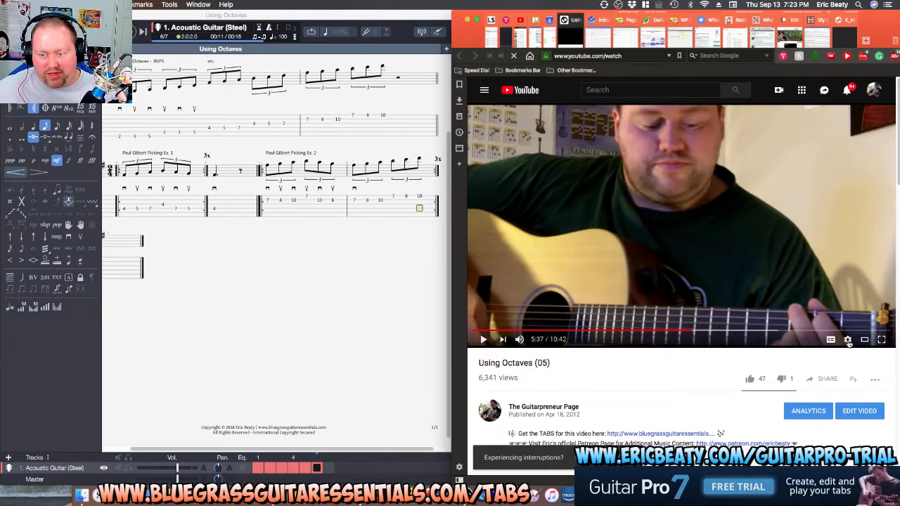
Set the lesson video's playback speed to 0.75, rewatch the strumming passage and pause at 5:43.
click(848, 340)
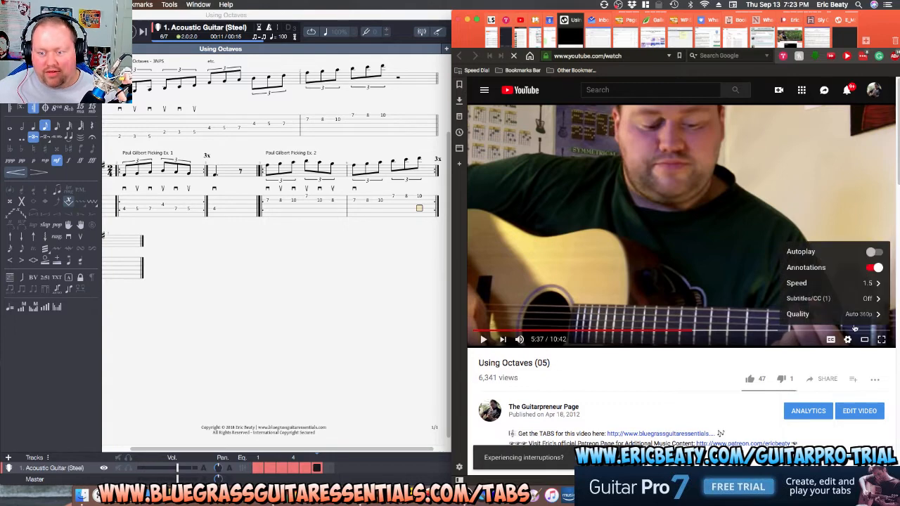
click(868, 285)
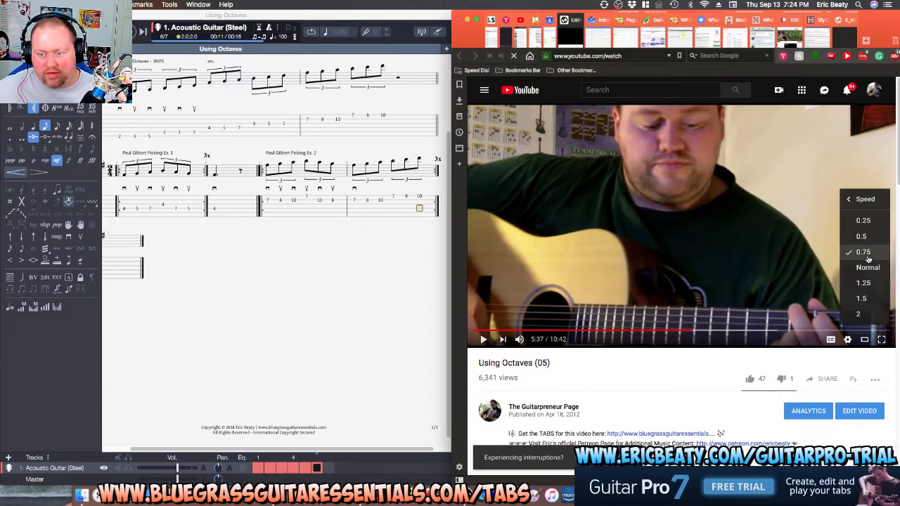
click(867, 253)
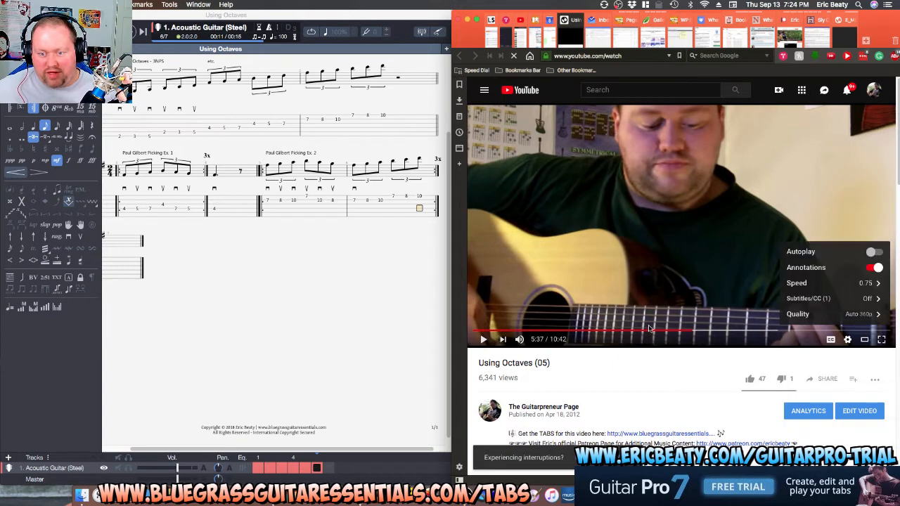
click(673, 295)
click(682, 252)
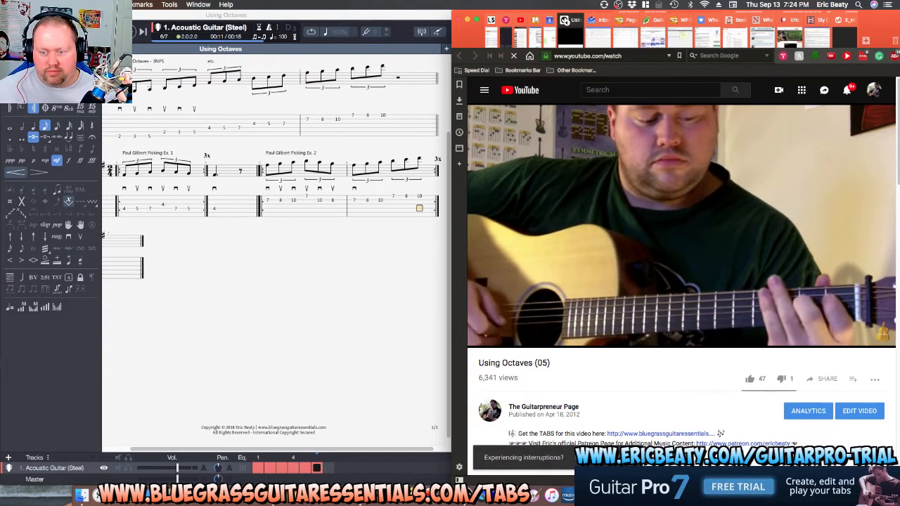
click(673, 250)
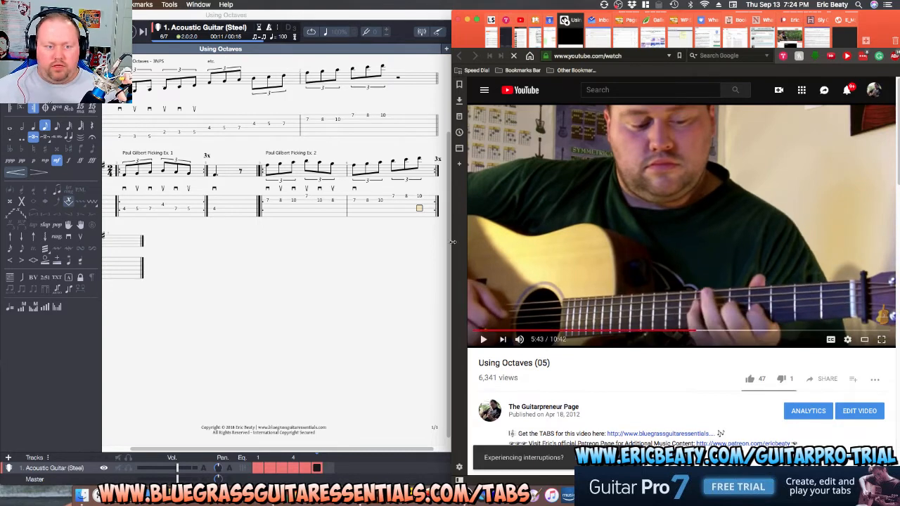
Switch back to Guitar Pro and open the recent file Bluesy Tony Rice Lick (with Variations).gp.
click(258, 288)
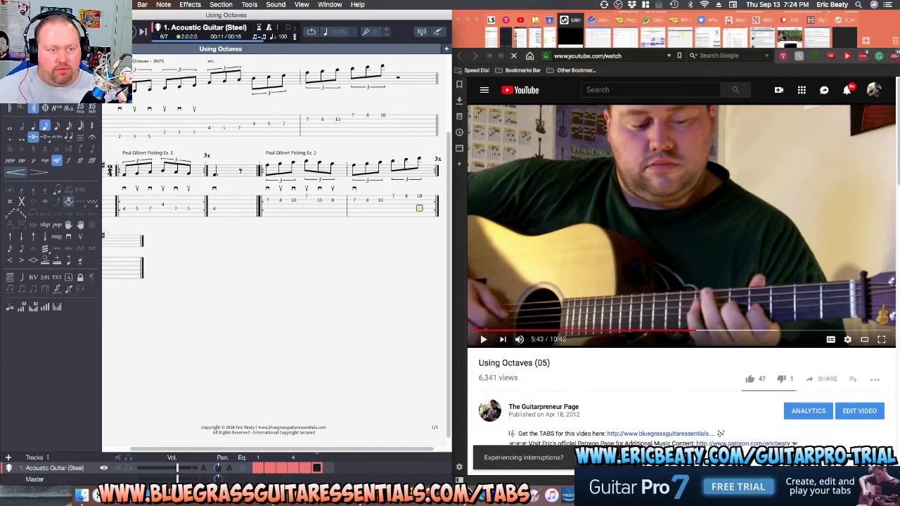
click(81, 4)
mouse_move(141, 51)
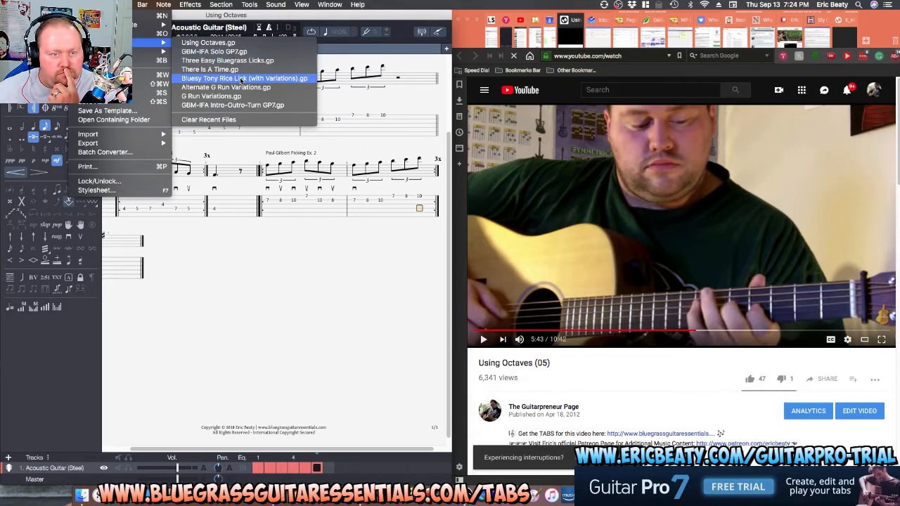
click(241, 79)
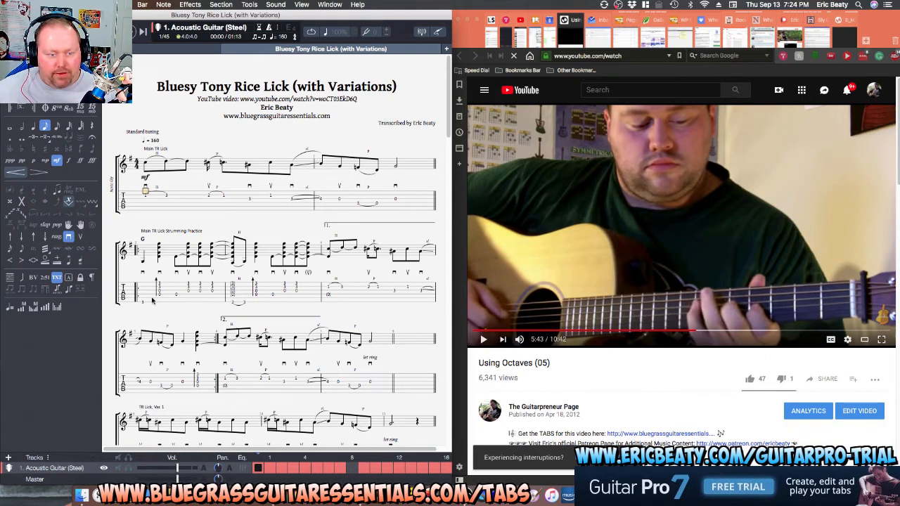
Copy the first two "Main TR Lick Strumming Practice" bars and paste them into the seventh bar of Using Octaves.
drag(144, 302, 314, 302)
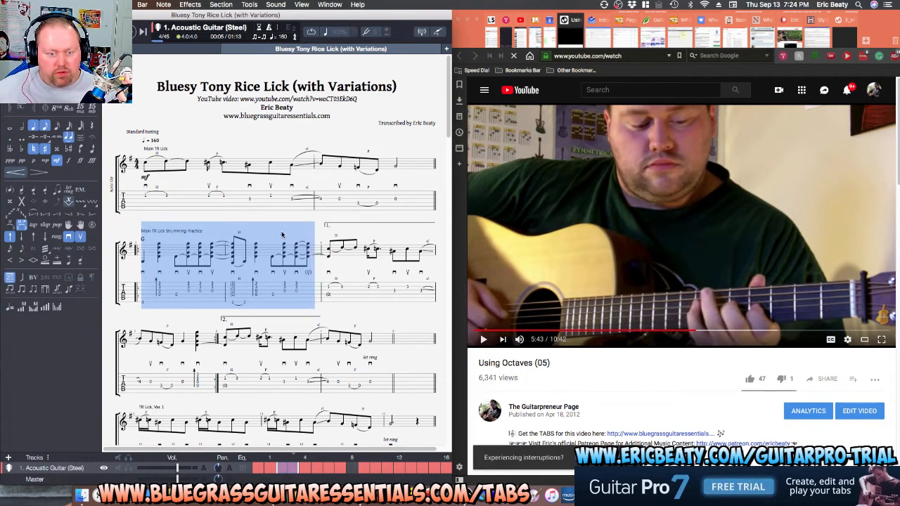
click(214, 48)
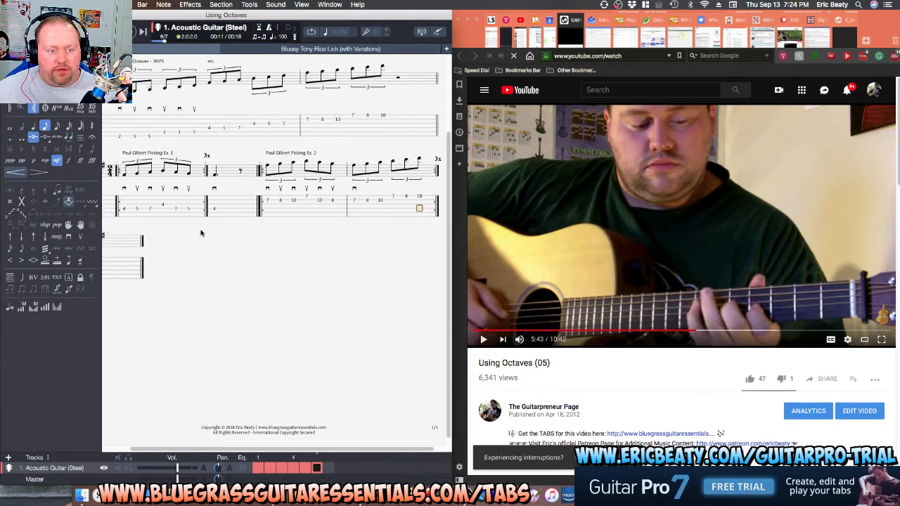
key(ctrl+v)
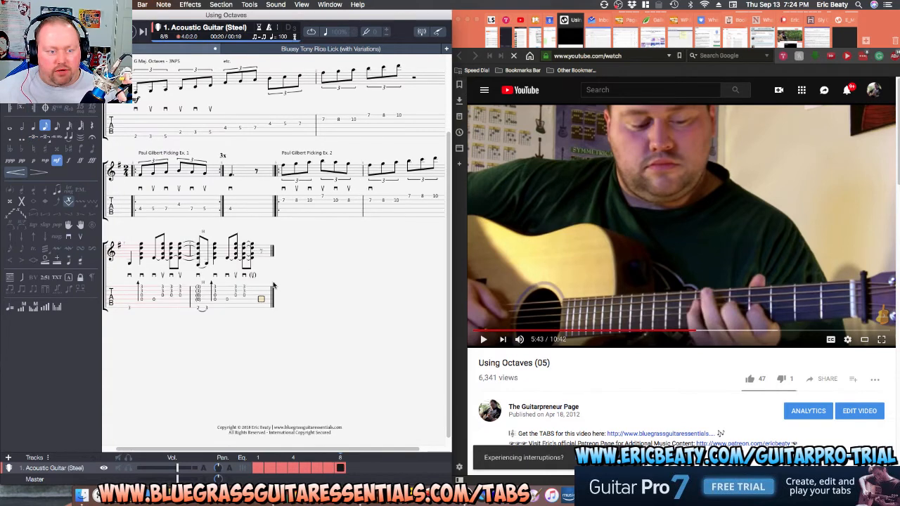
Set the time signature to 4/4 from the seventh bar of Using Octaves and play back the pasted strumming bar from there.
click(136, 303)
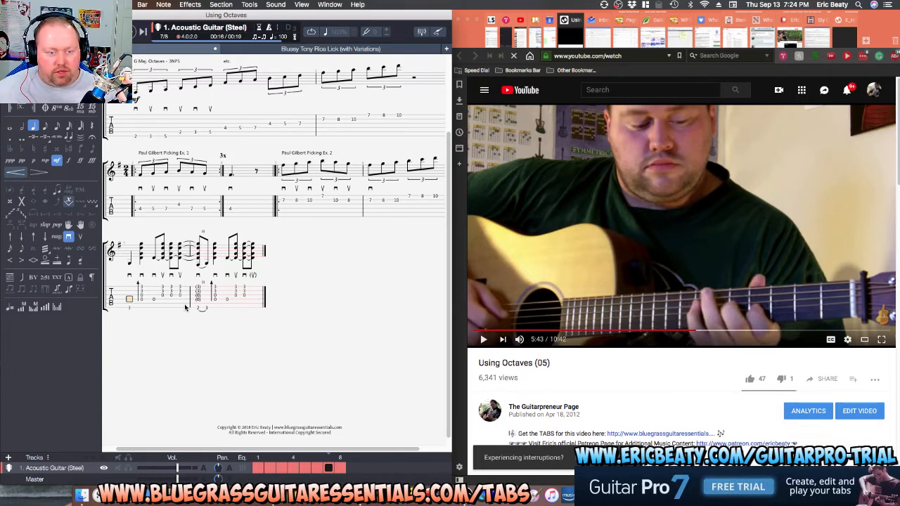
click(287, 50)
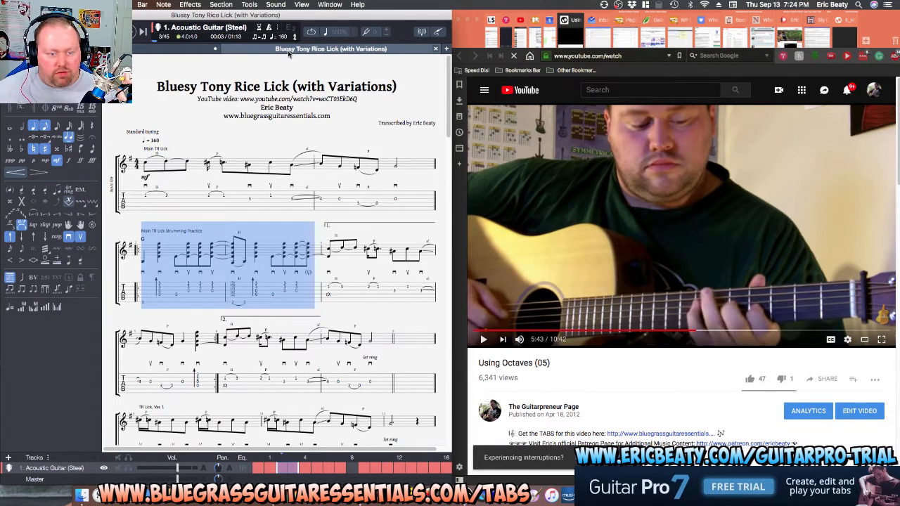
click(176, 49)
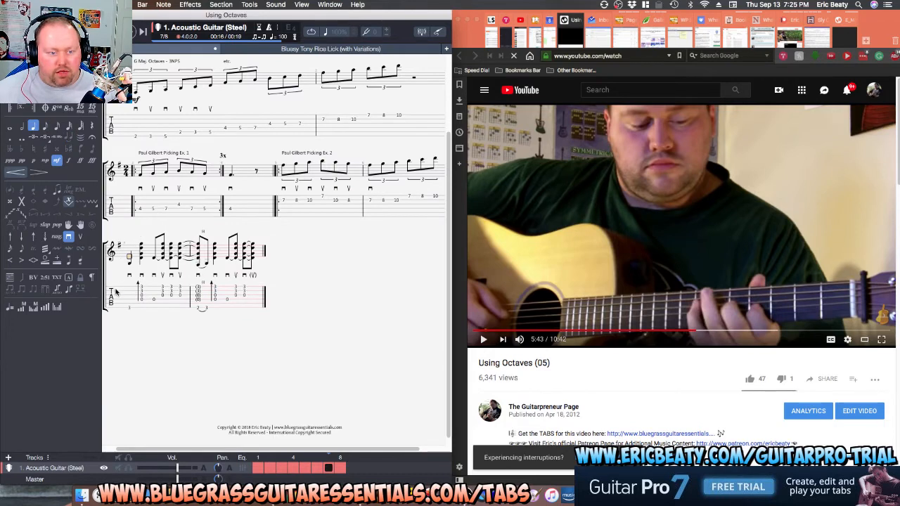
key(super+t)
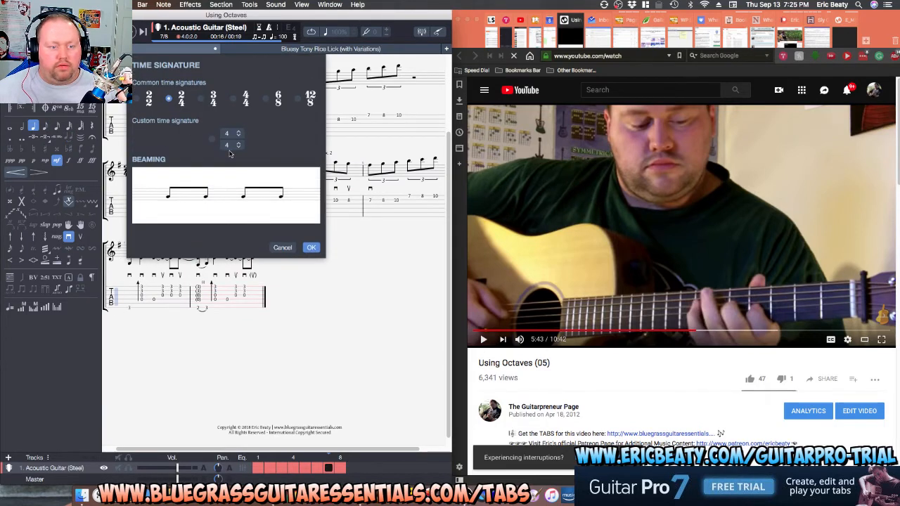
click(234, 99)
click(311, 247)
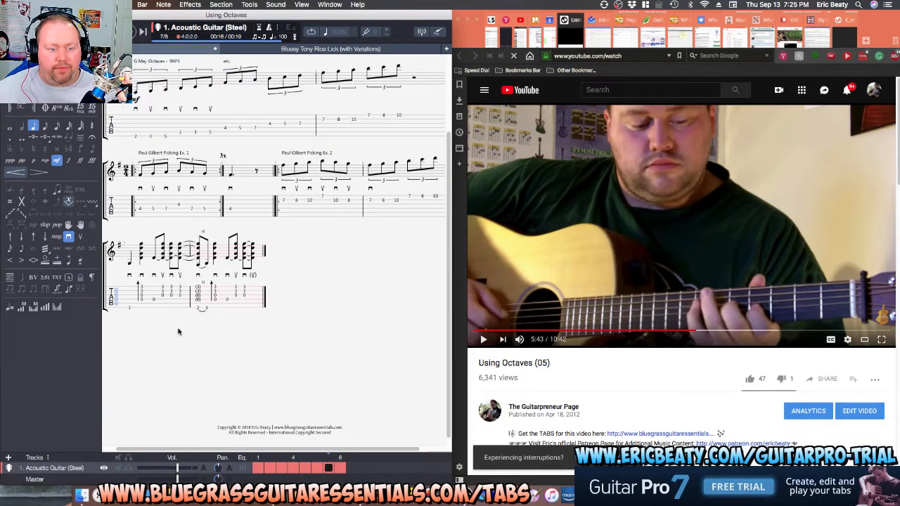
key(space)
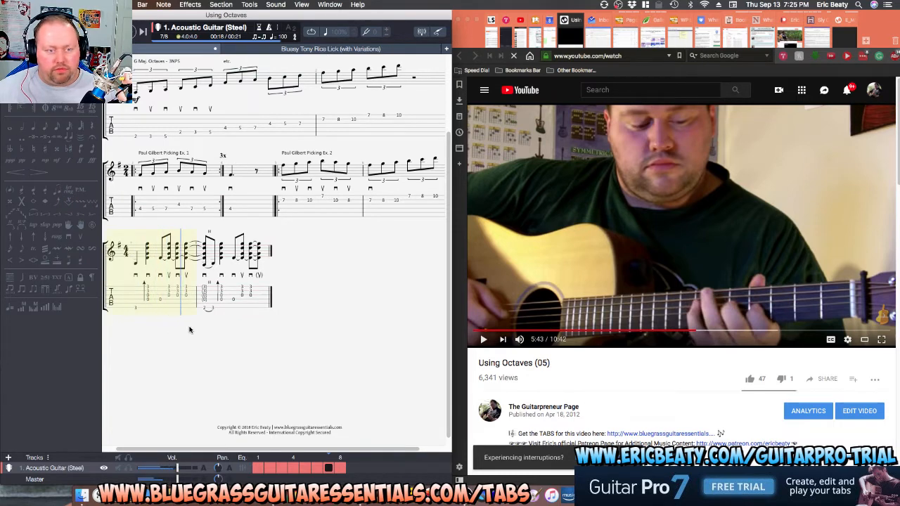
key(space)
click(137, 309)
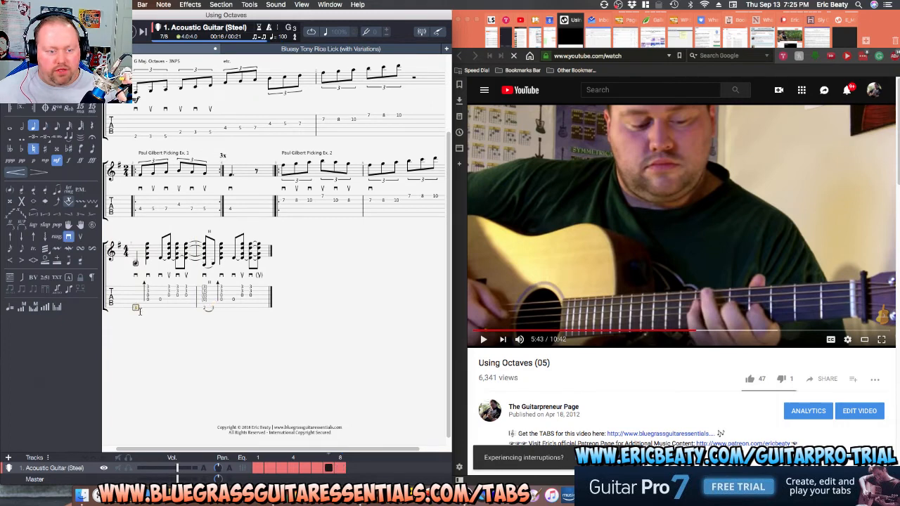
click(162, 4)
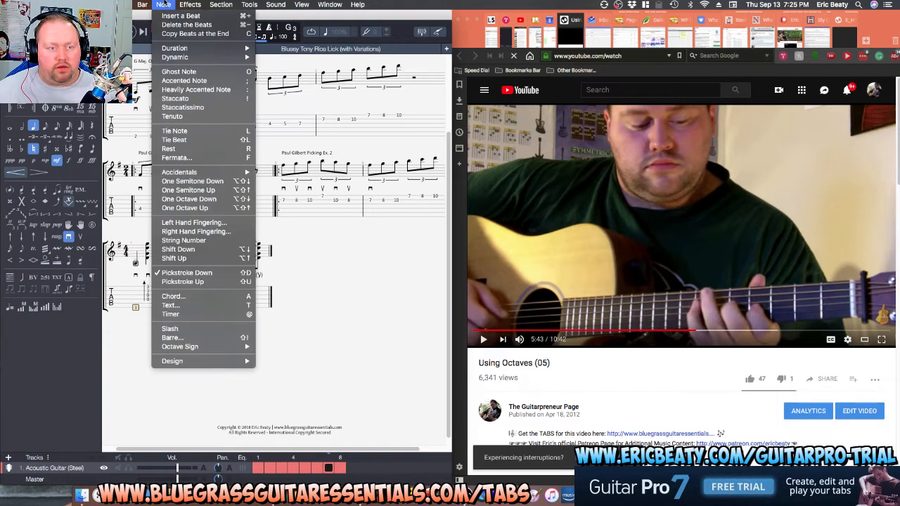
mouse_move(243, 4)
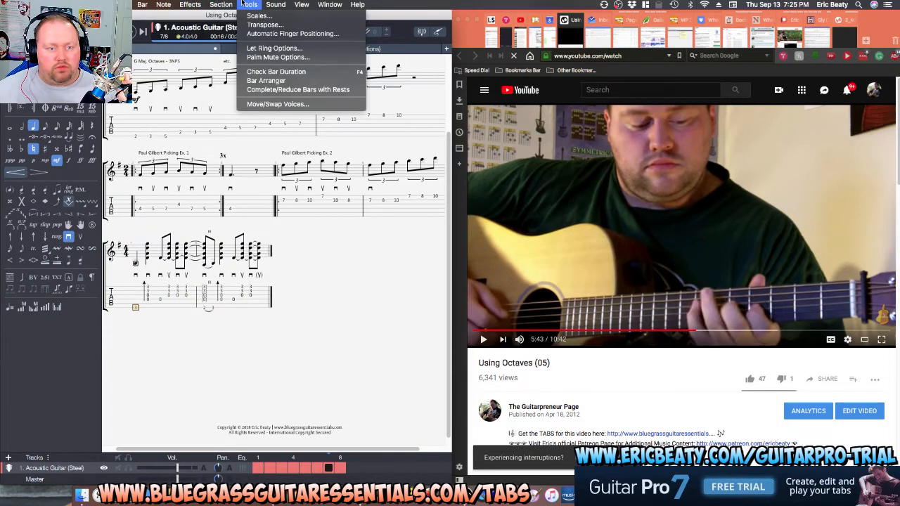
mouse_move(149, 5)
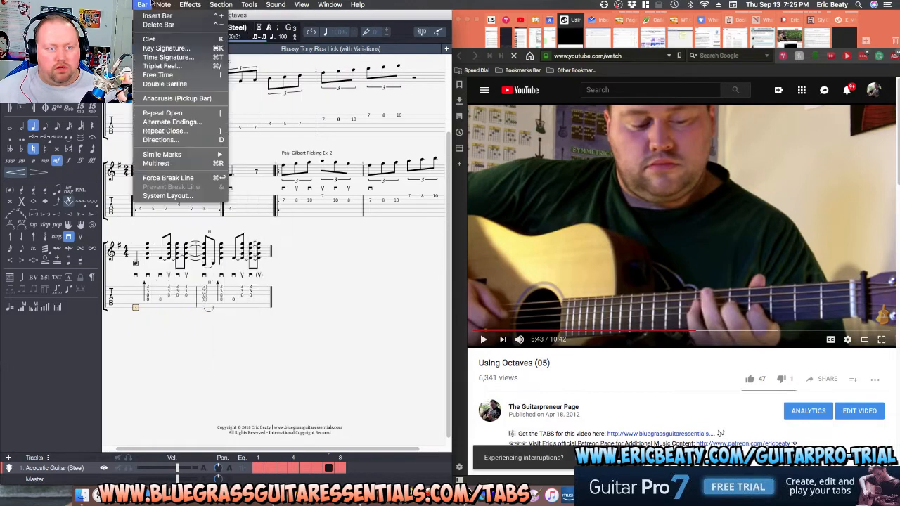
click(155, 57)
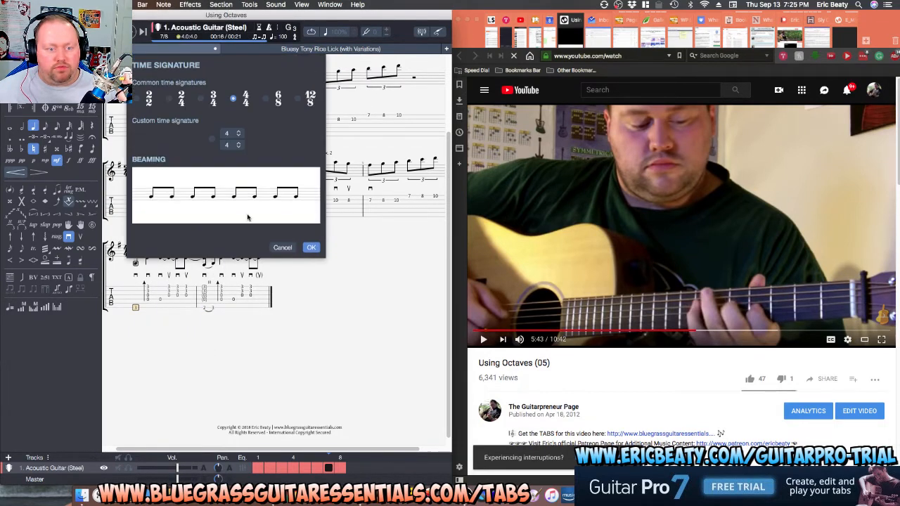
click(310, 247)
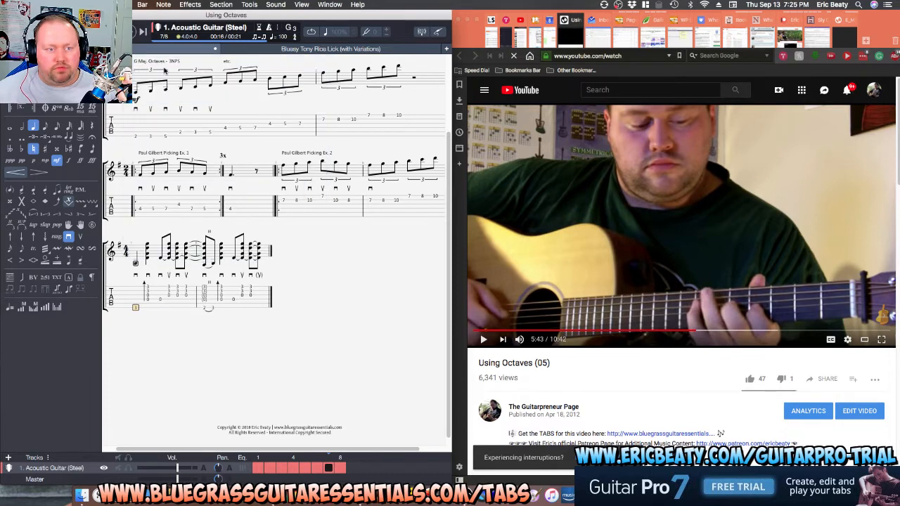
Add a constant tempo automation of 160 bpm at the seventh bar and play back the strumming bars.
click(141, 4)
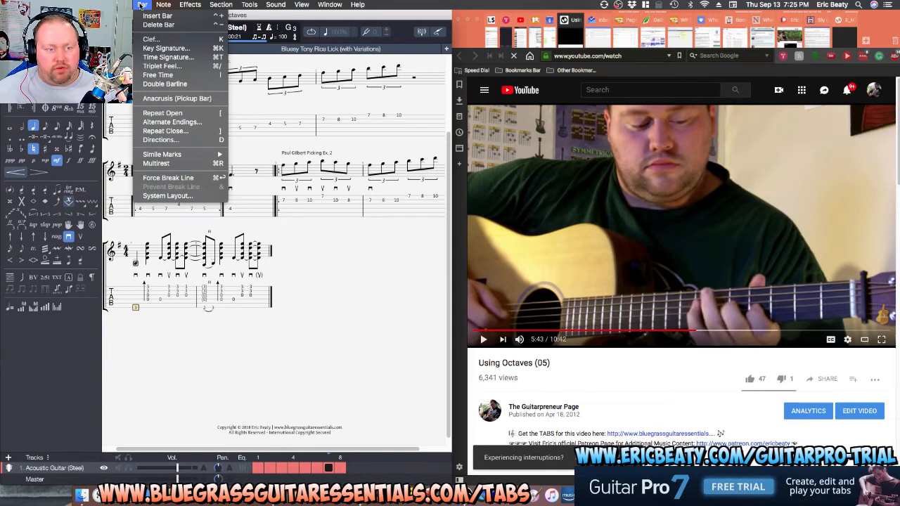
mouse_move(121, 4)
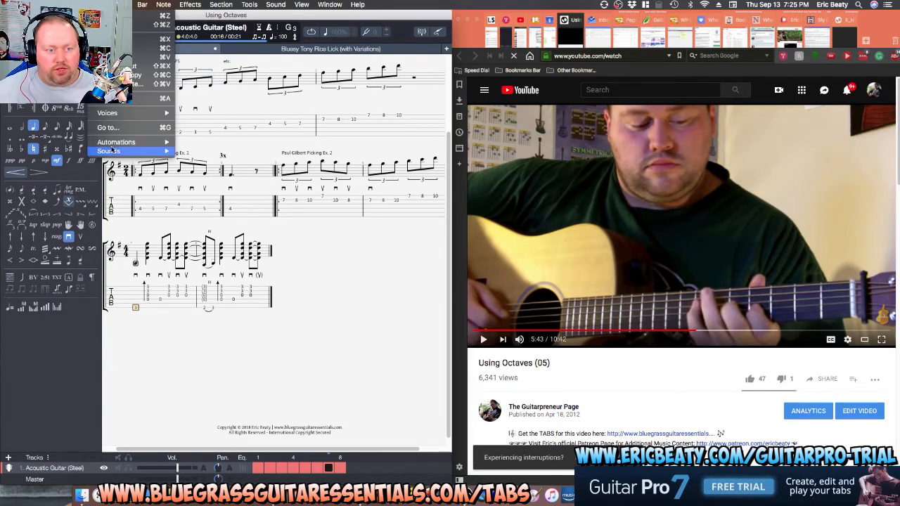
mouse_move(114, 142)
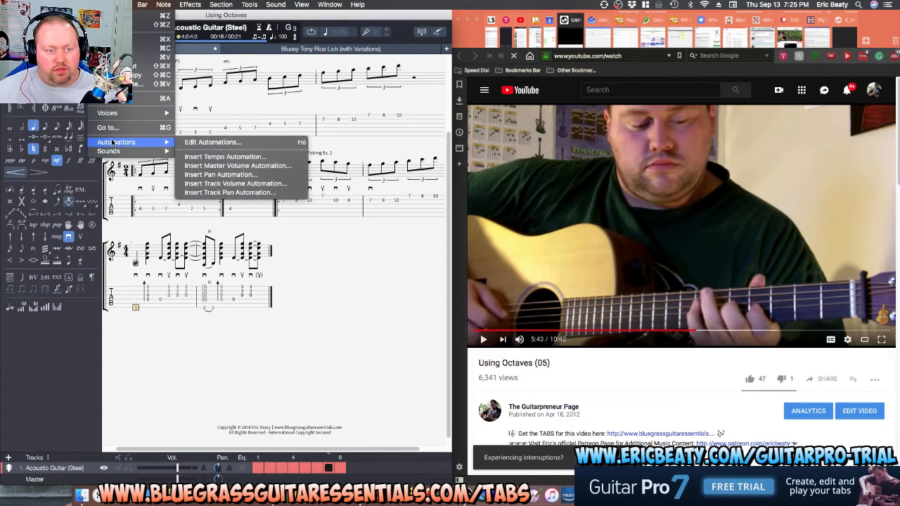
click(205, 144)
text(160 bpm)
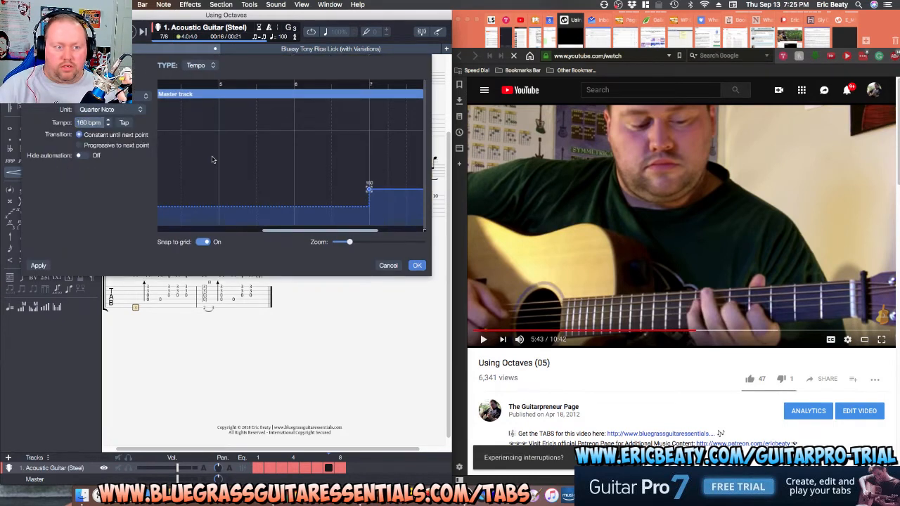
key(Return)
key(space)
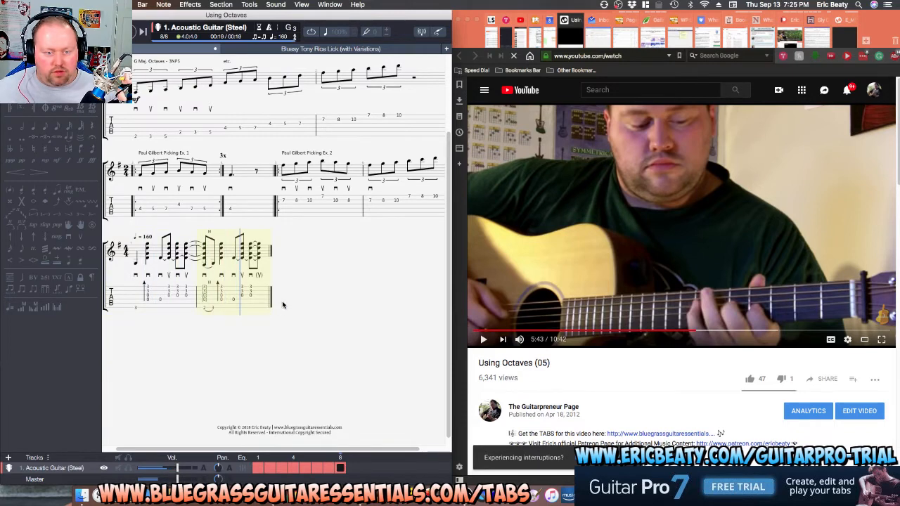
key(space)
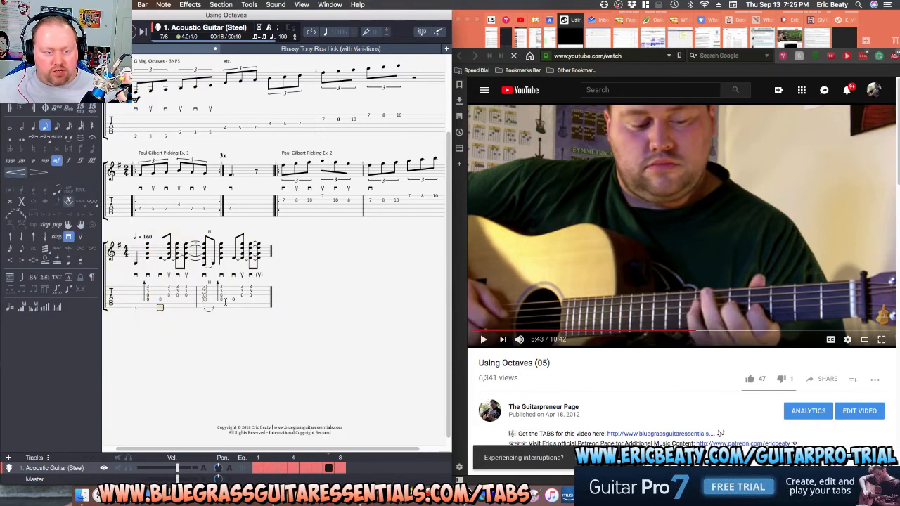
Switch to the YouTube lesson video, rewind to 5:36, rewatch the strumming passage and pause at 5:43.
click(688, 314)
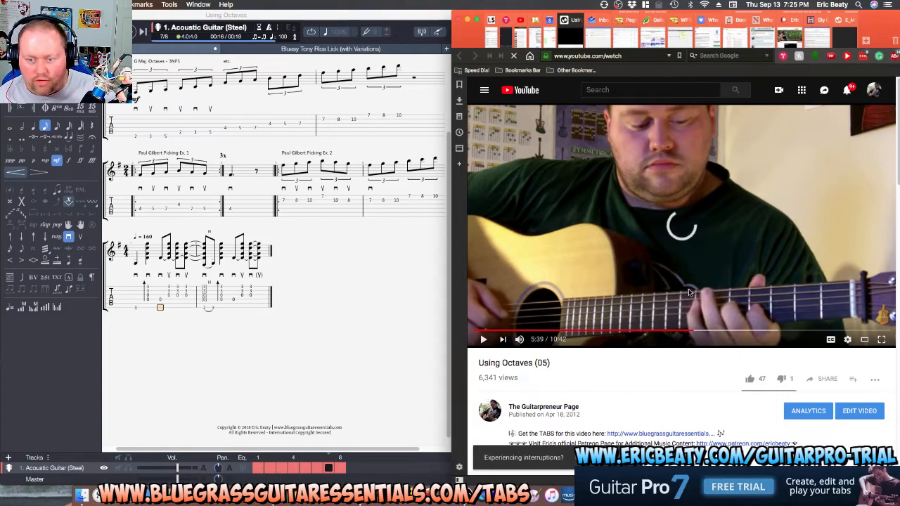
key(Left)
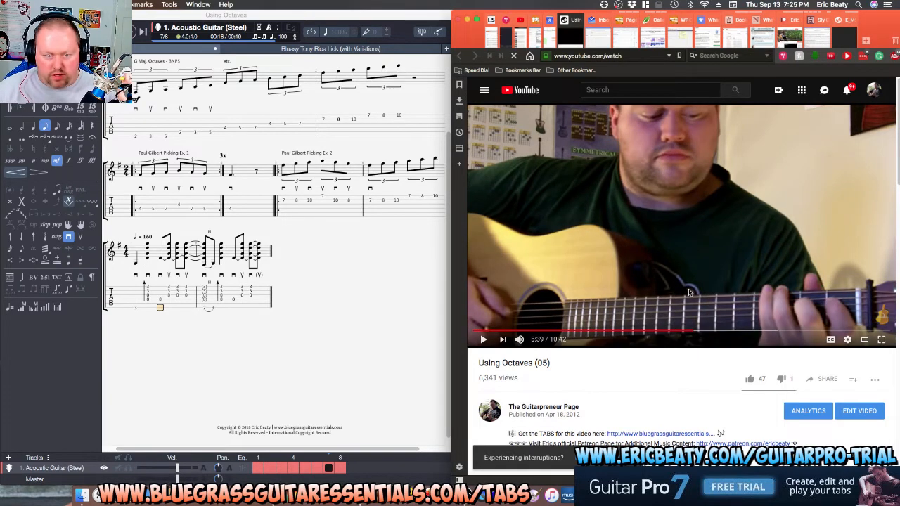
key(Left)
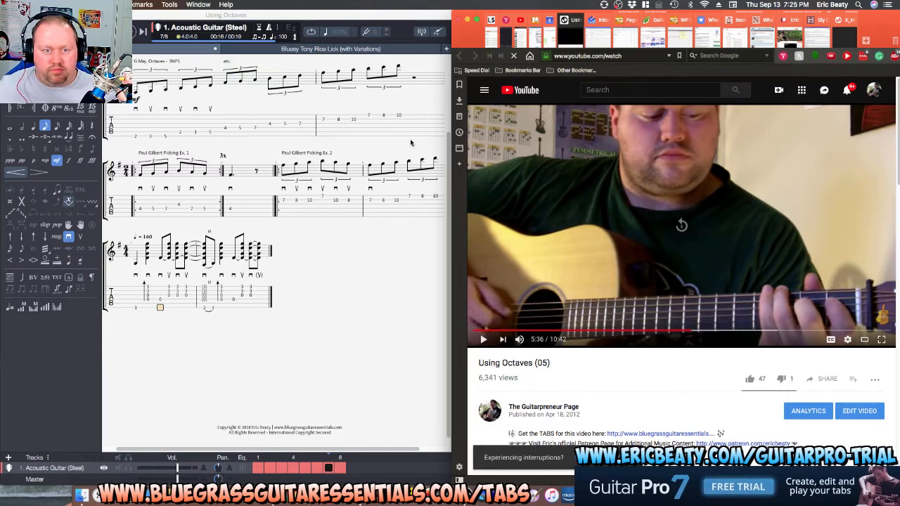
key(space)
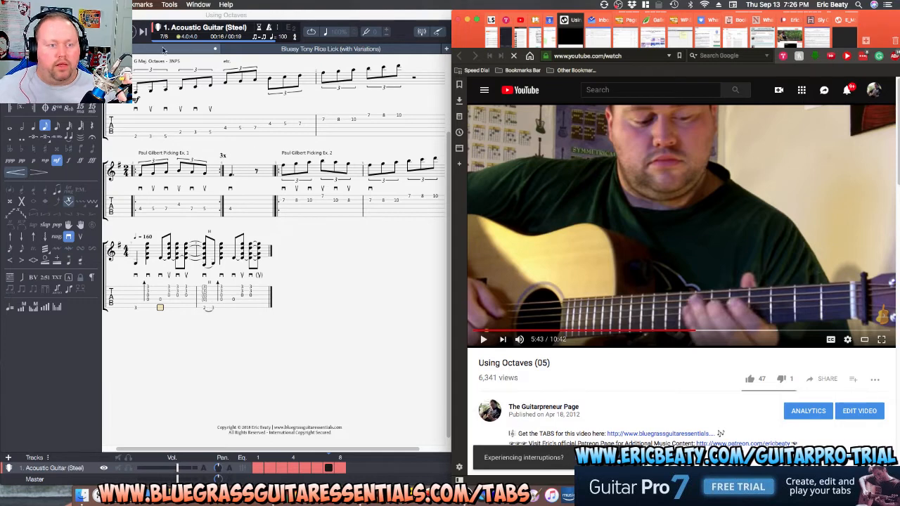
Back in Guitar Pro, close the Bluesy Tony Rice Lick score and open the recent file G Run Variations.gp.
click(430, 52)
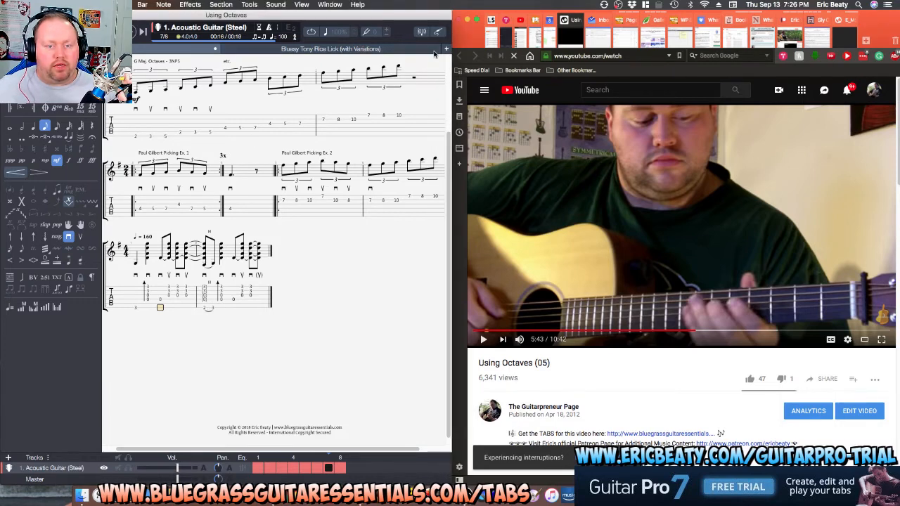
click(434, 53)
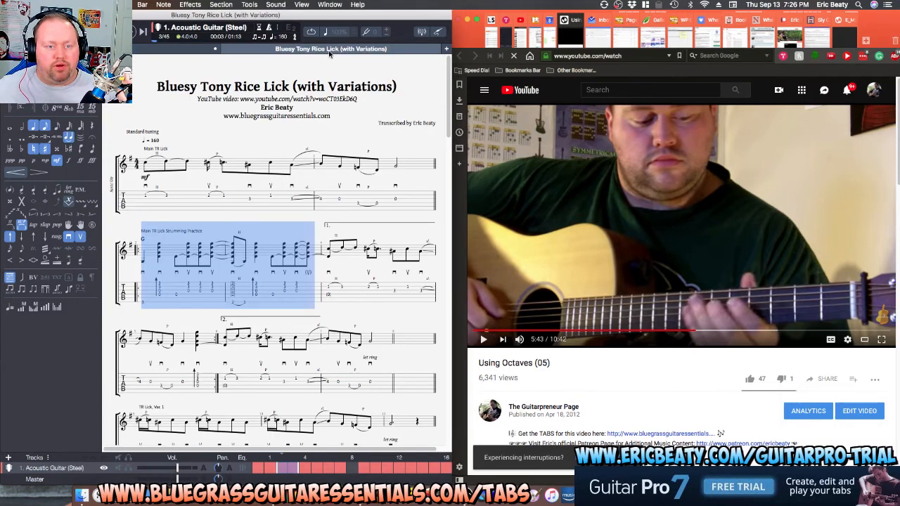
click(435, 49)
click(79, 4)
mouse_move(163, 42)
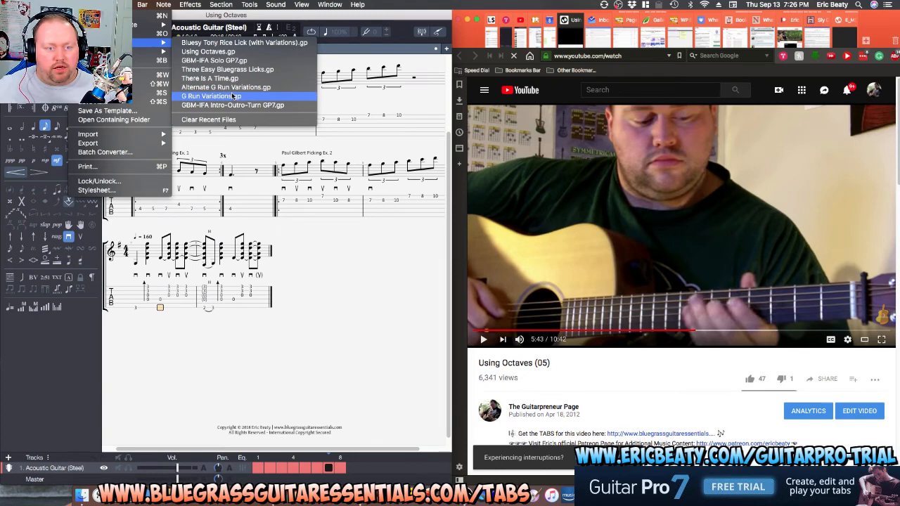
click(211, 96)
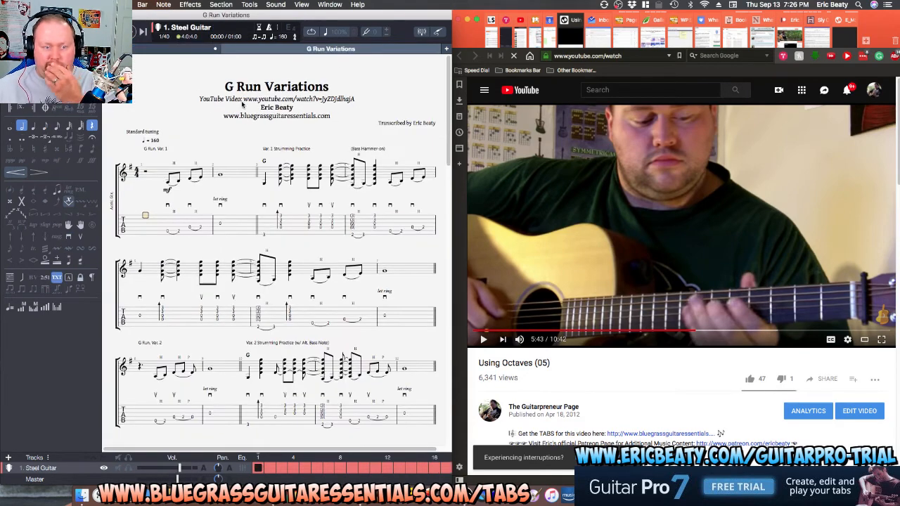
Look through the G run variations for the "My Personal Favorite" version and play back its Var. 5 Strumming Practice bars.
scroll(236, 164, down, 15)
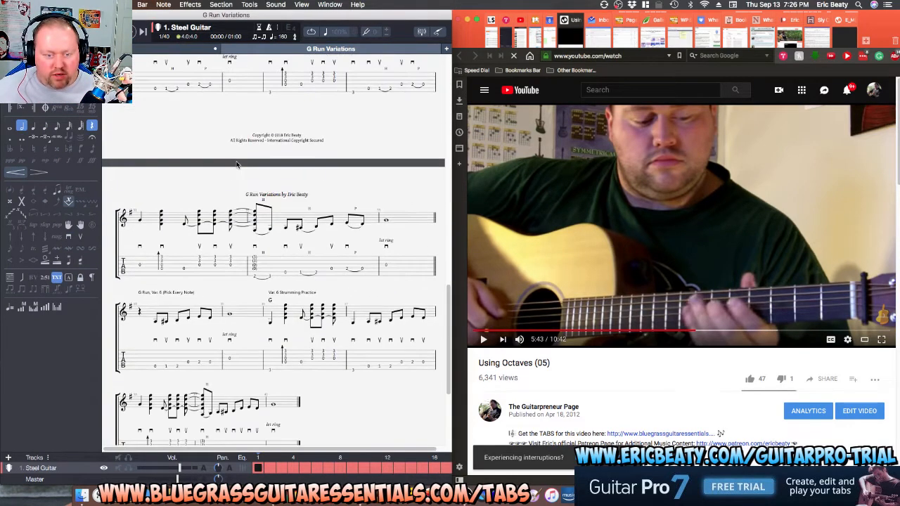
scroll(236, 164, down, 5)
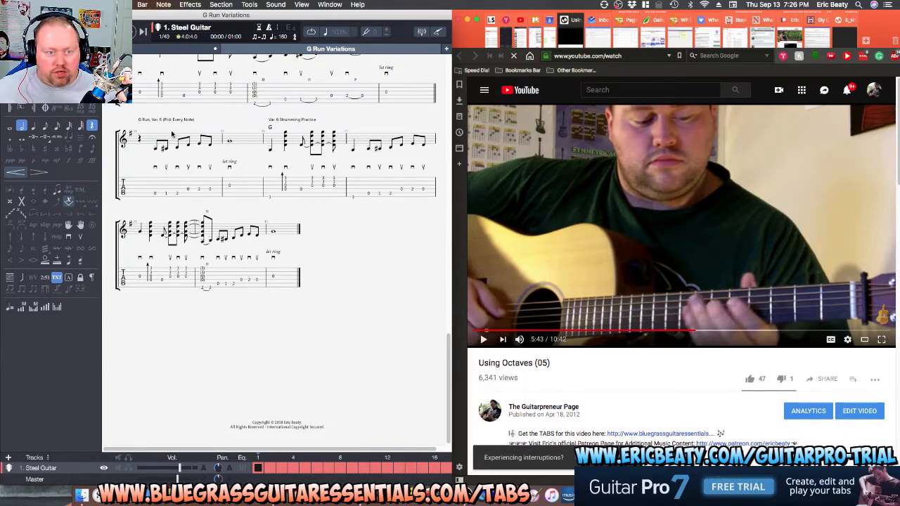
scroll(178, 153, up, 1)
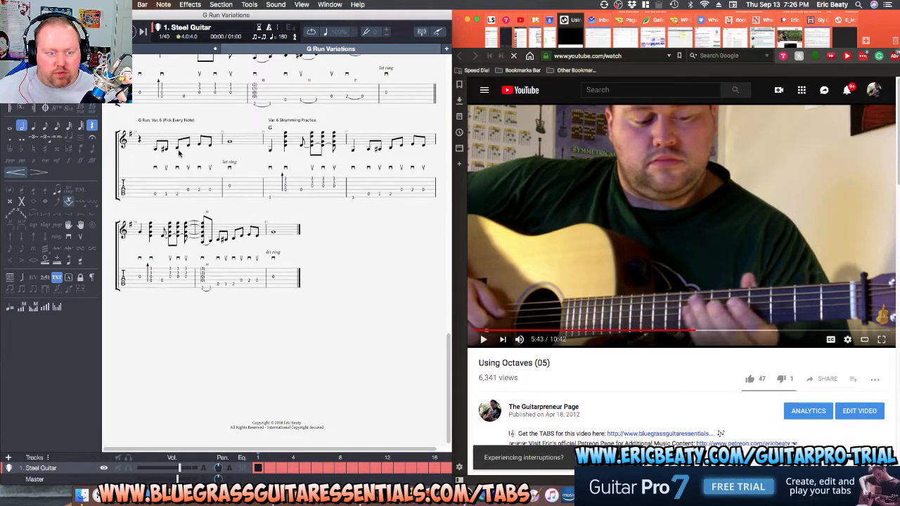
scroll(179, 153, up, 10)
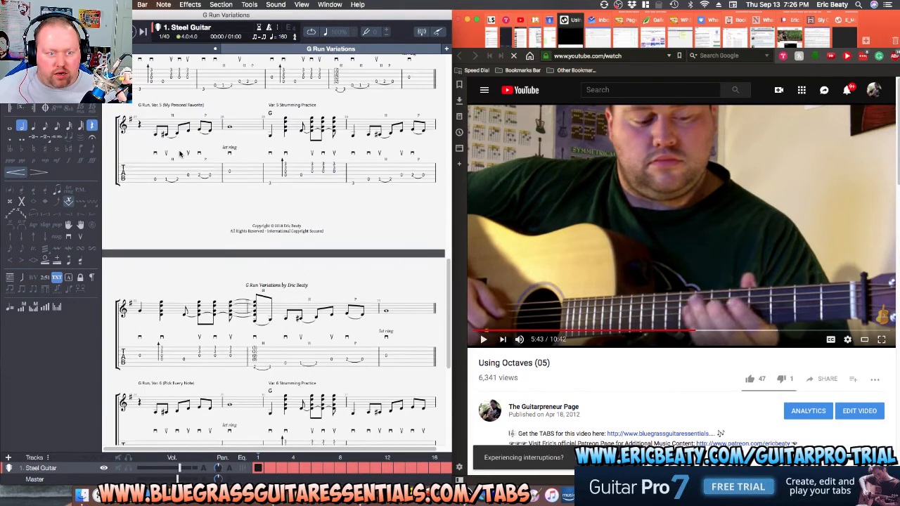
click(155, 179)
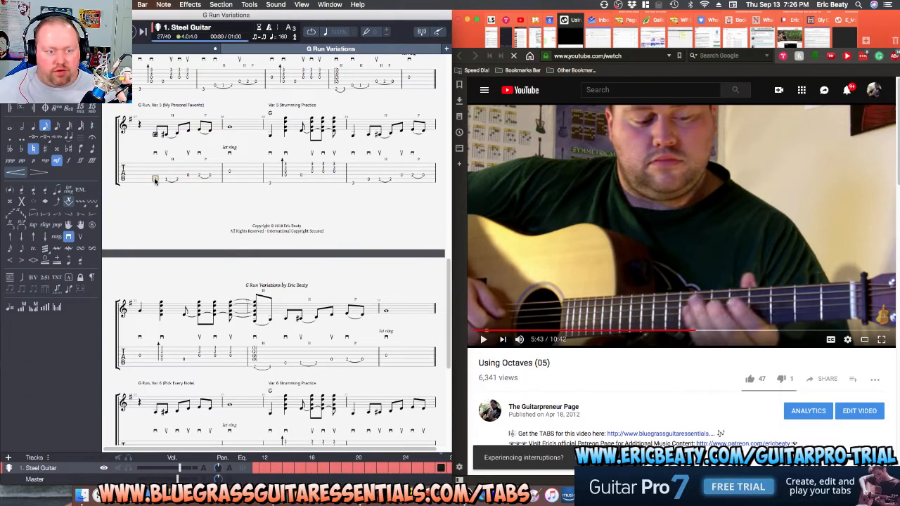
shift+click(229, 175)
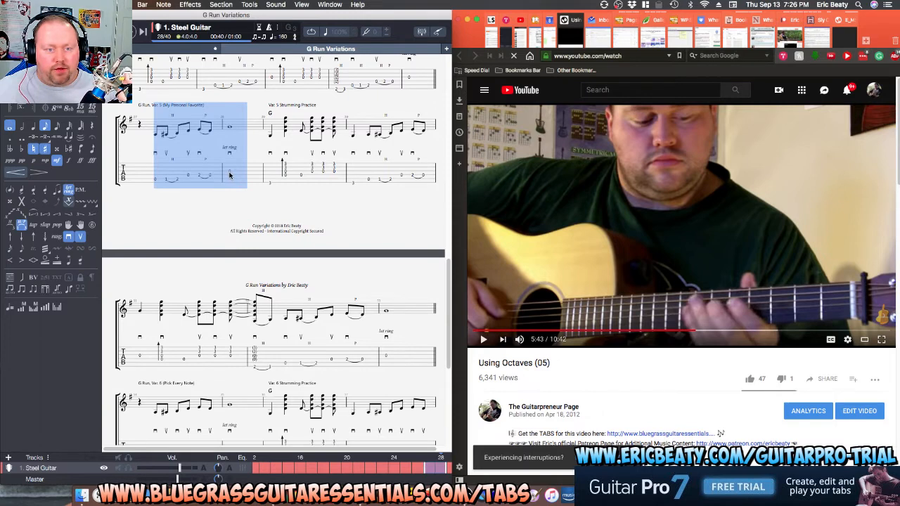
click(269, 182)
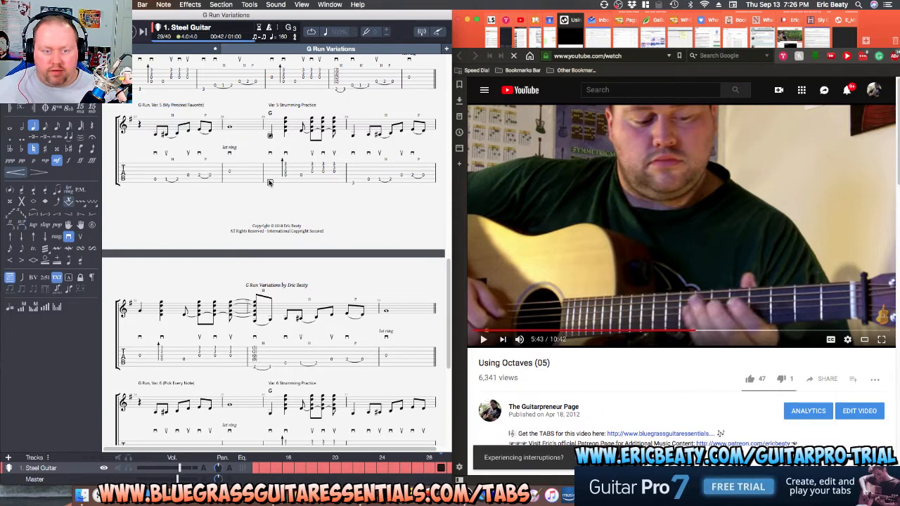
key(space)
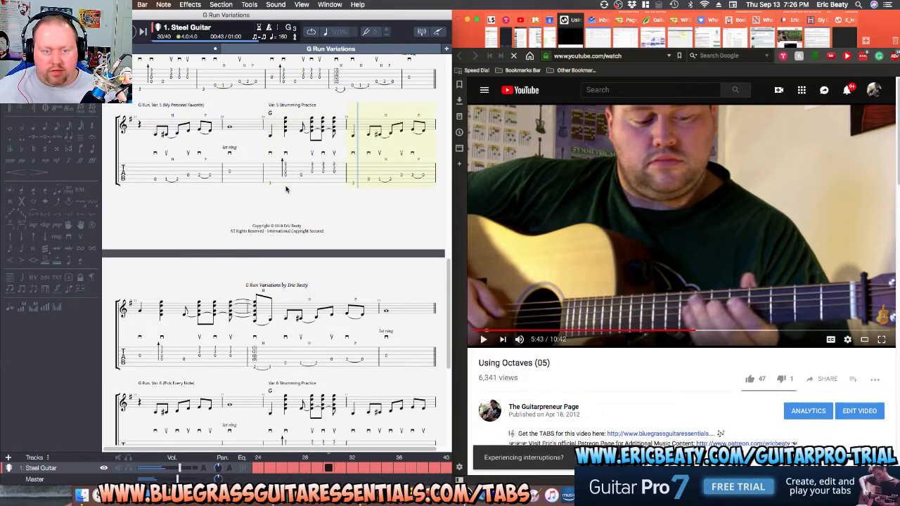
key(space)
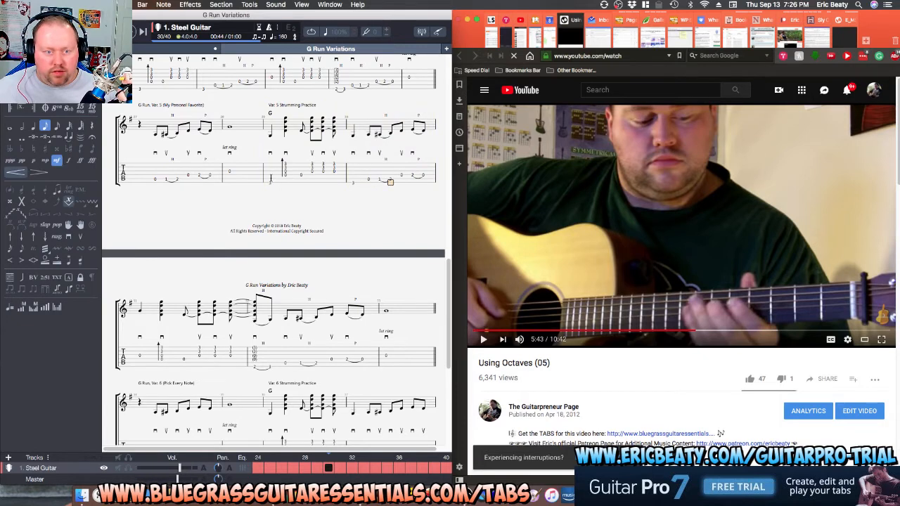
Copy the Var. 5 Strumming Practice bars through the next system's first note and return to the Using Octaves score.
click(270, 177)
drag(269, 177, 143, 369)
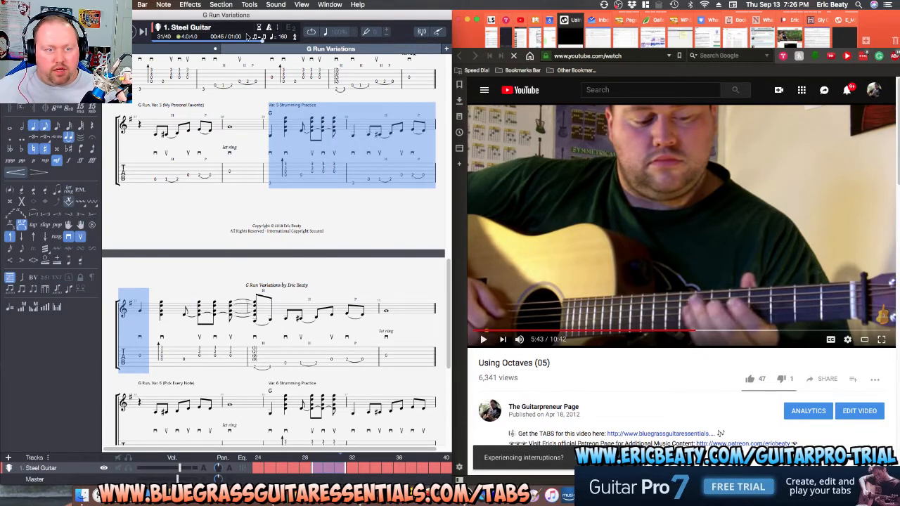
click(181, 48)
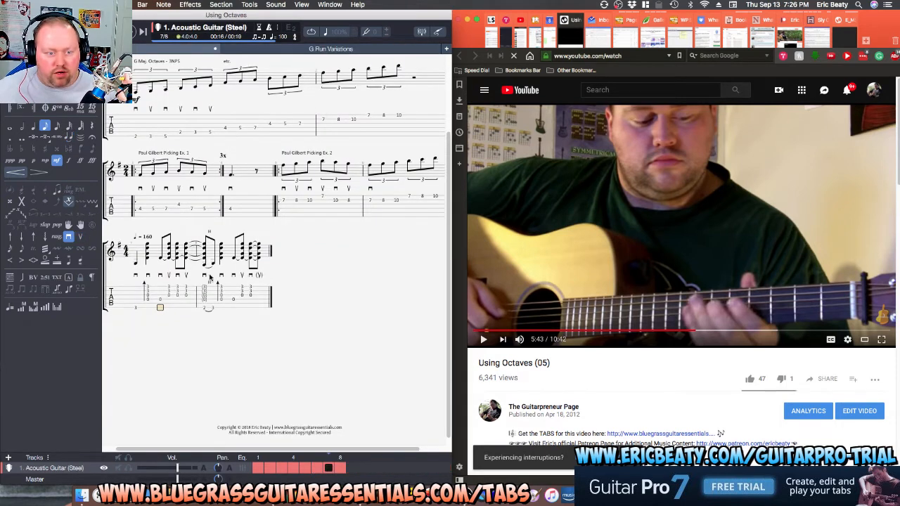
Delete the two old strumming bars, keeping an empty 4/4 bar at 160 bpm.
click(142, 304)
drag(137, 304, 277, 303)
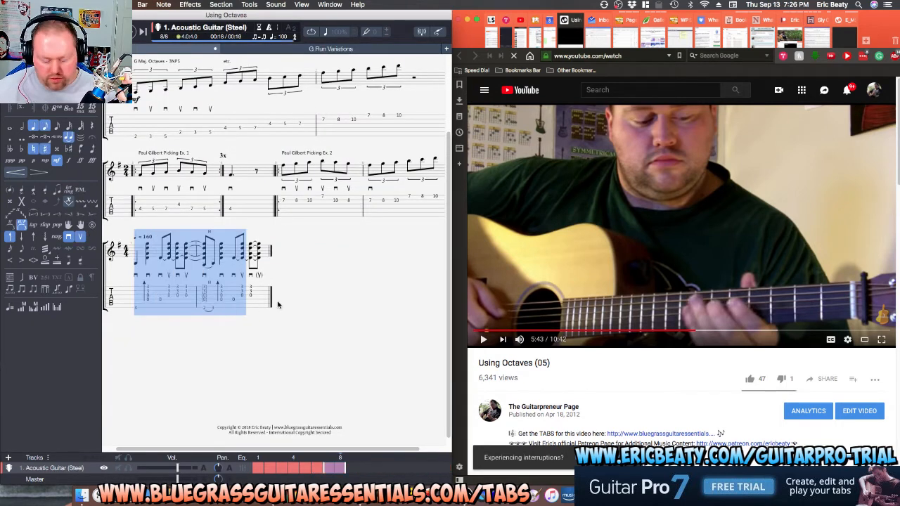
key(Delete)
click(182, 296)
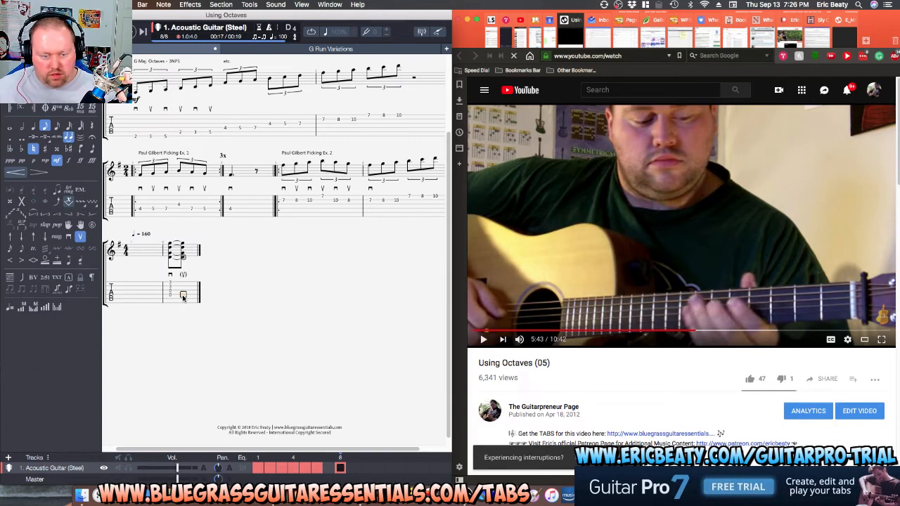
key(super+BackSpace)
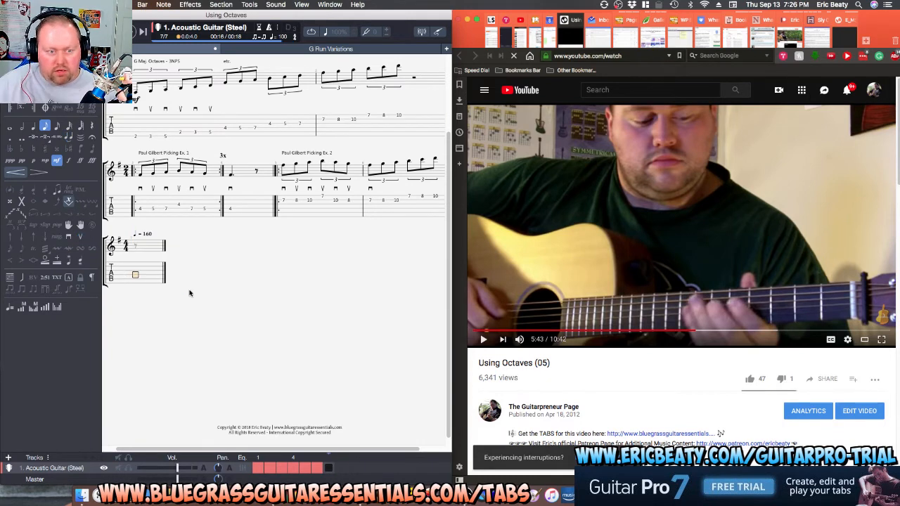
Paste the copied strumming practice material into the empty seventh bar and play it back from there.
key(super+v)
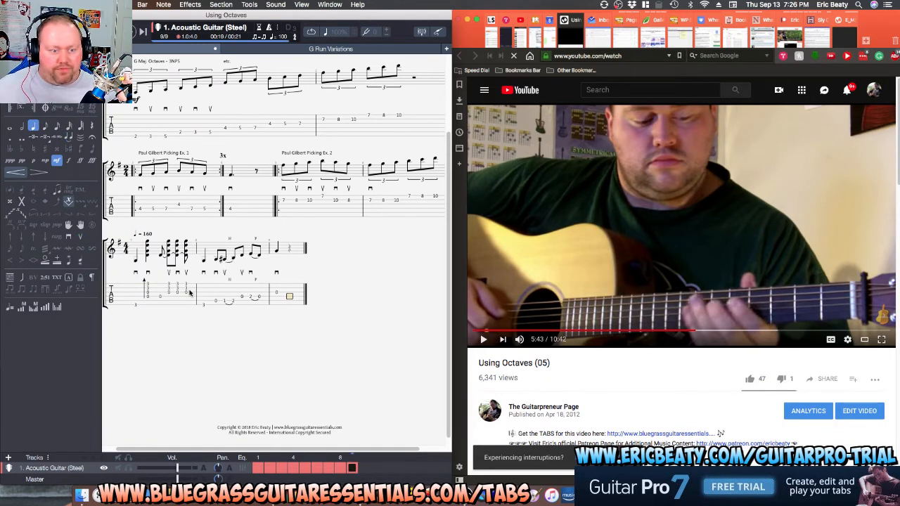
click(139, 302)
key(space)
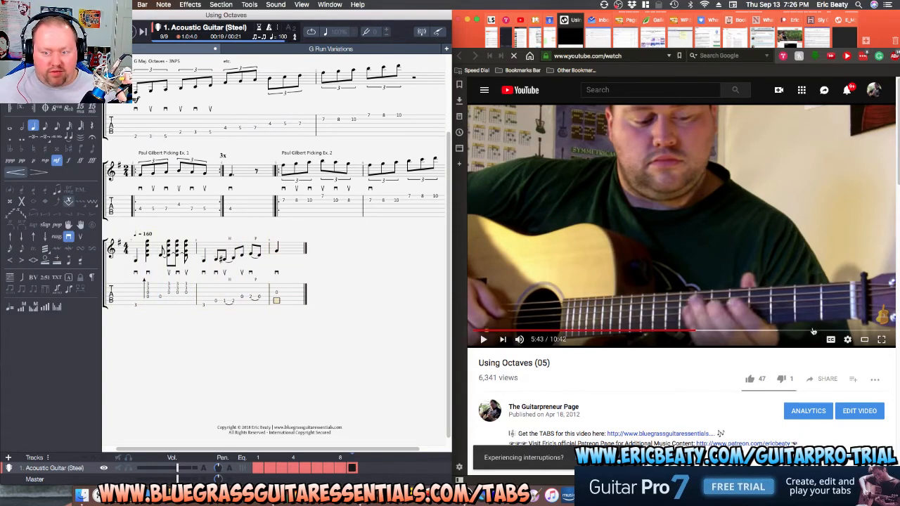
Set the YouTube lesson video's playback speed to 0.5, then briefly play and pause it at 5:43.
click(848, 340)
click(848, 340)
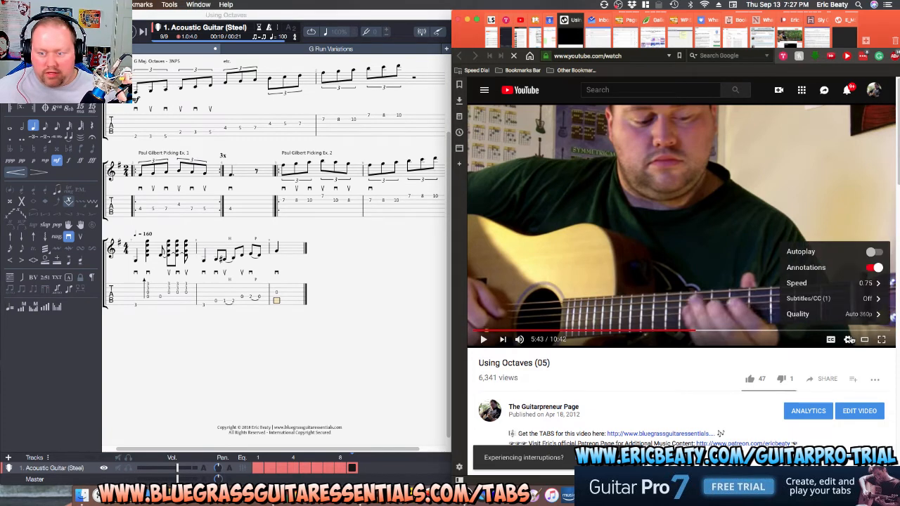
click(856, 287)
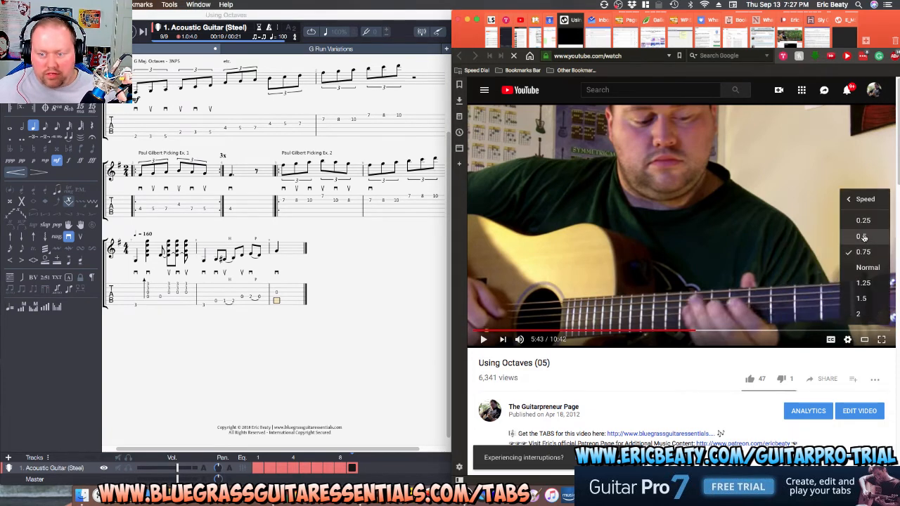
click(862, 238)
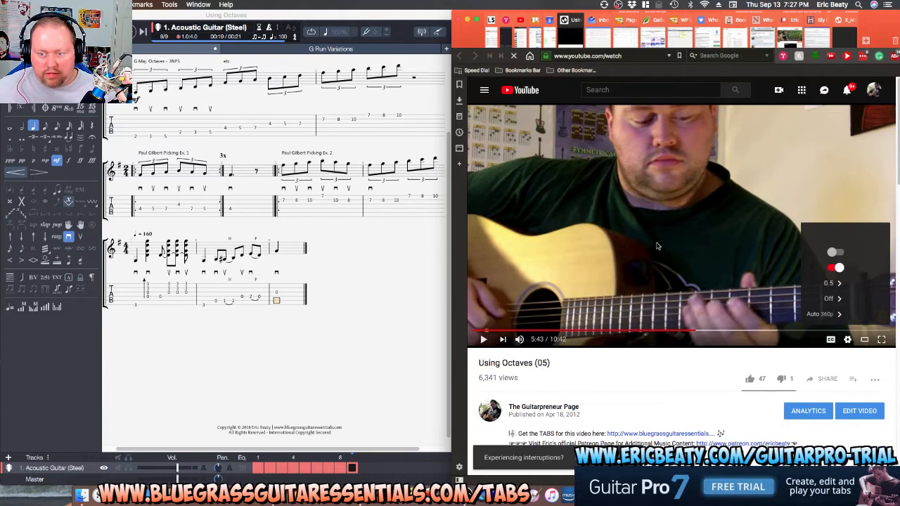
click(656, 244)
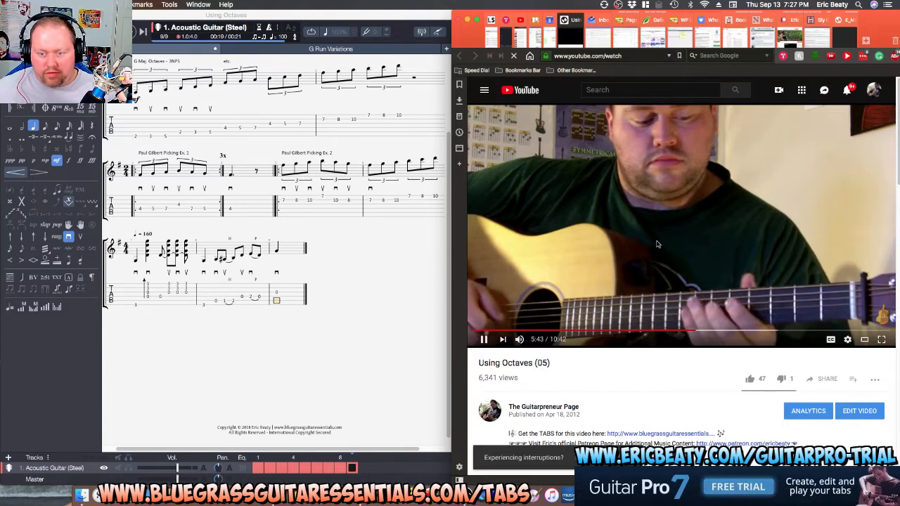
click(656, 244)
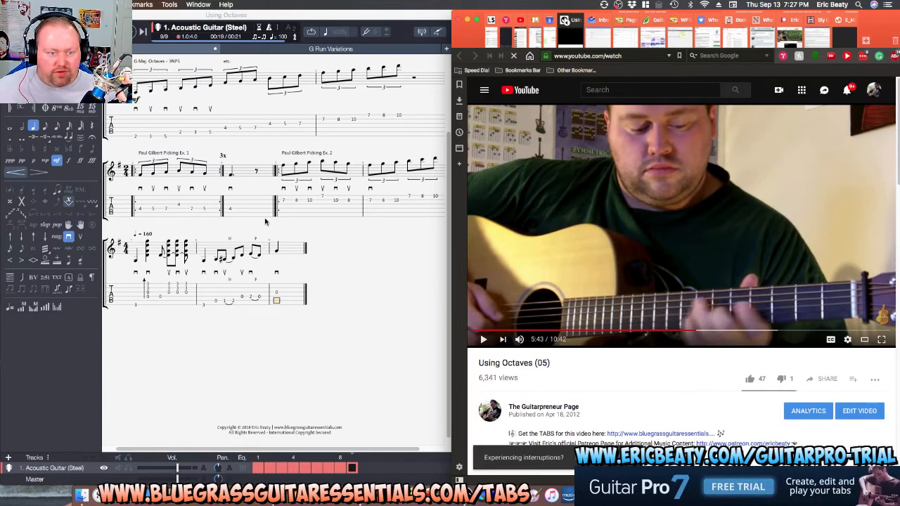
Add alternating upstrokes and downstrokes to the remaining notes in the last bar of Paul Gilbert Picking Ex. 2 in Guitar Pro.
click(226, 130)
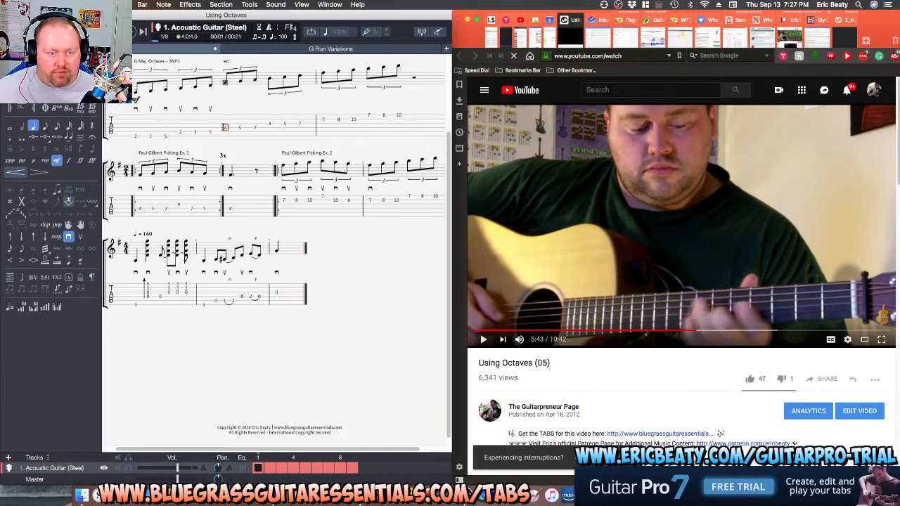
click(383, 200)
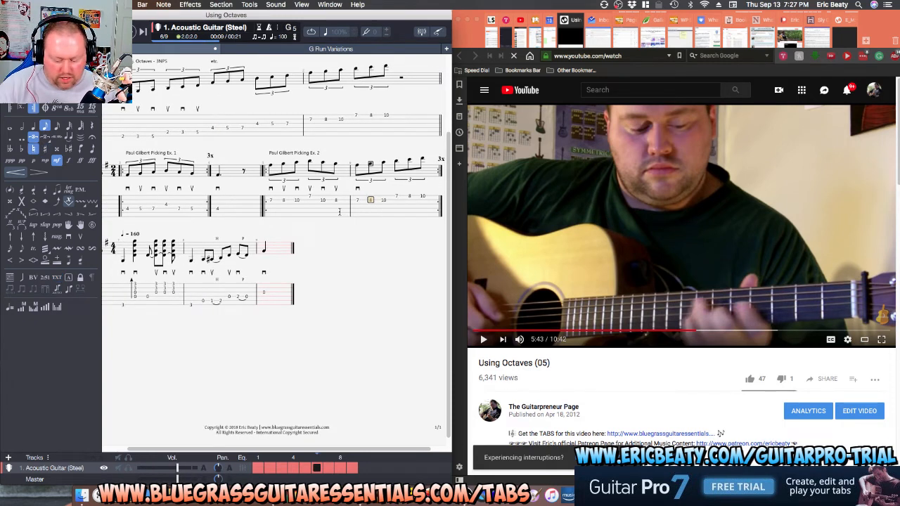
key(u)
key(Right)
key(d)
key(Right)
key(u)
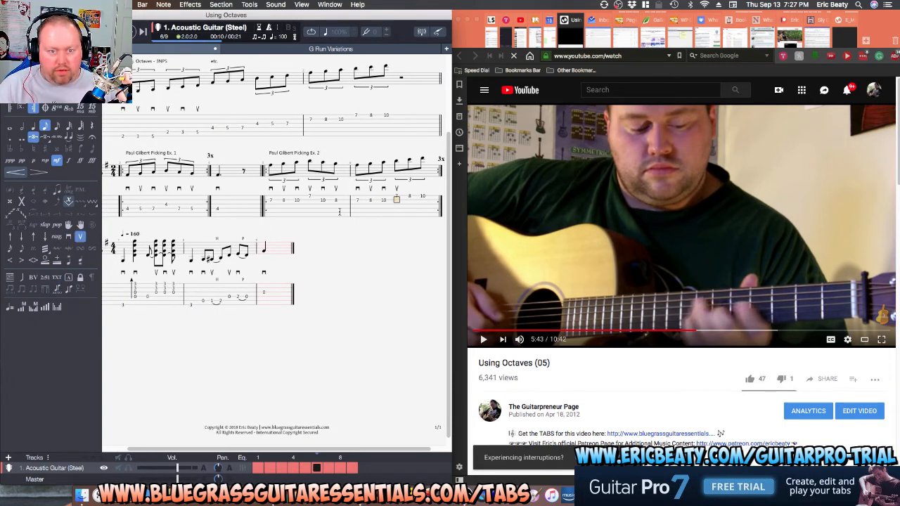
key(Right)
key(d)
key(Right)
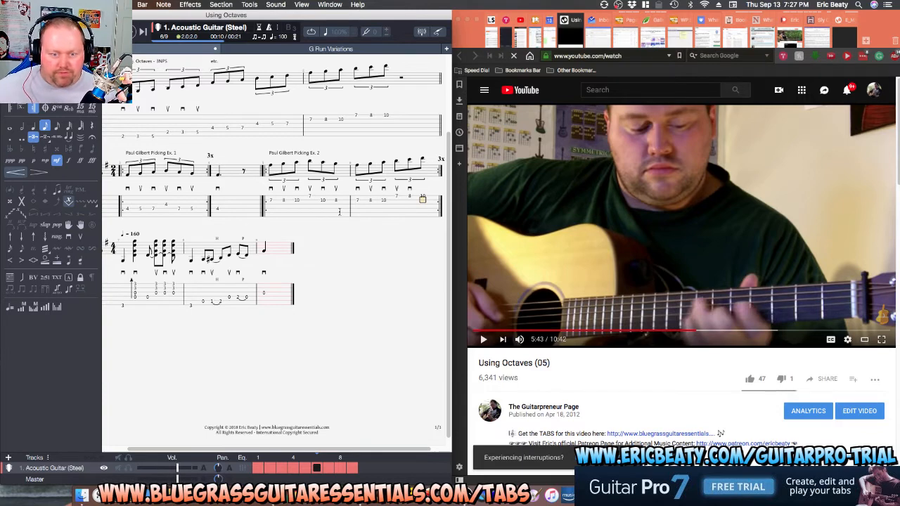
key(u)
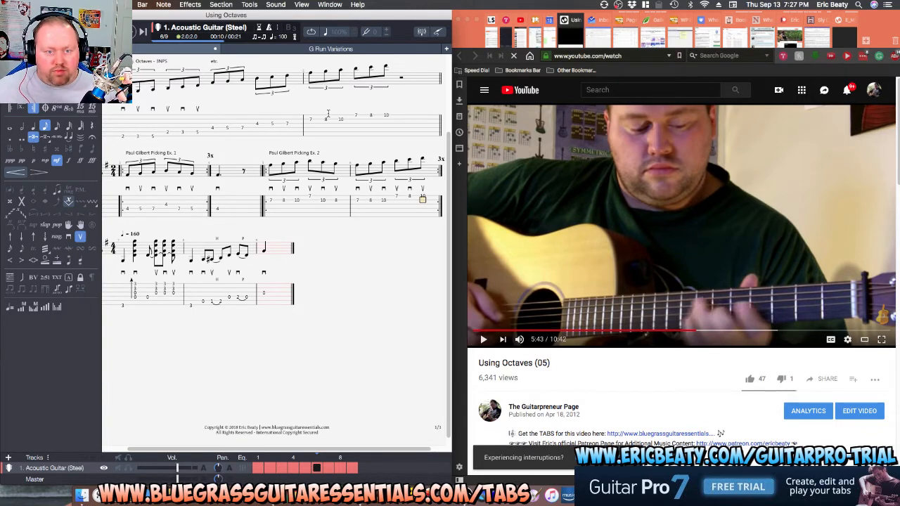
drag(254, 117, 347, 127)
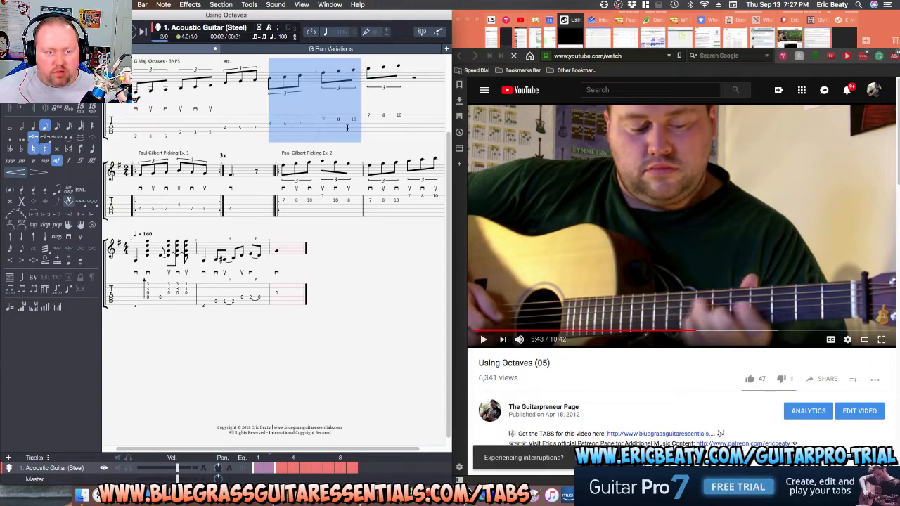
drag(225, 128, 306, 128)
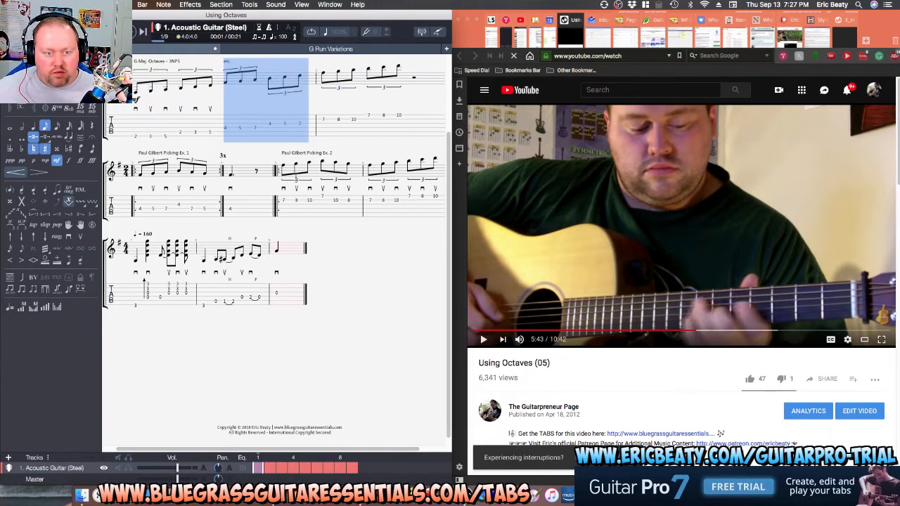
click(289, 293)
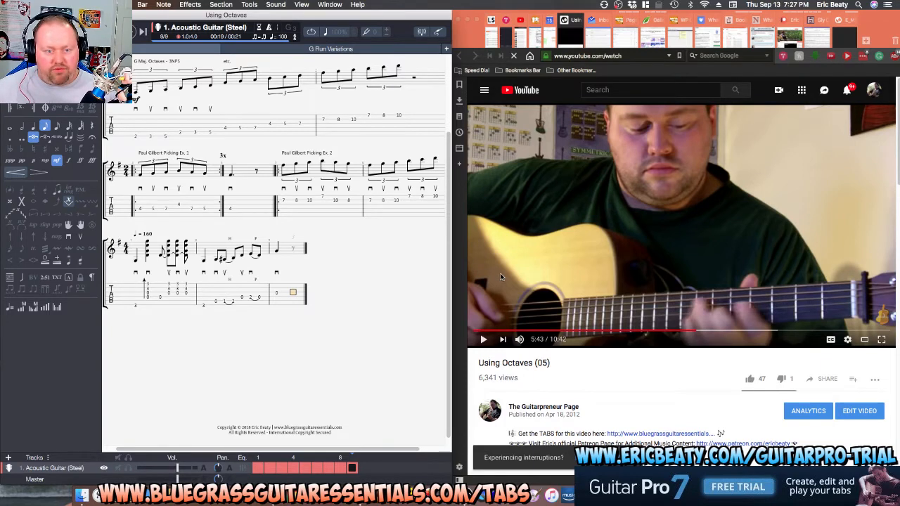
Play the lesson video on to 5:44 and pause it, then play back the Guitar Pro strumming section for comparison.
click(646, 285)
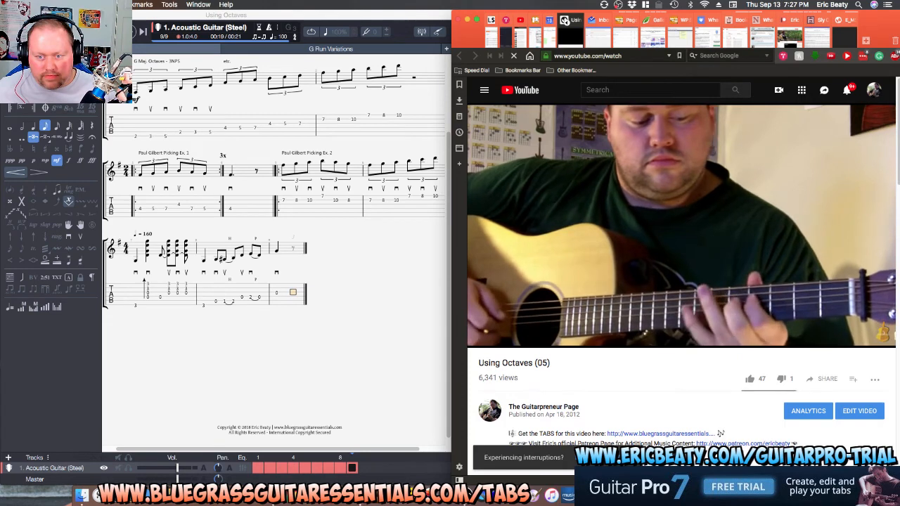
click(491, 327)
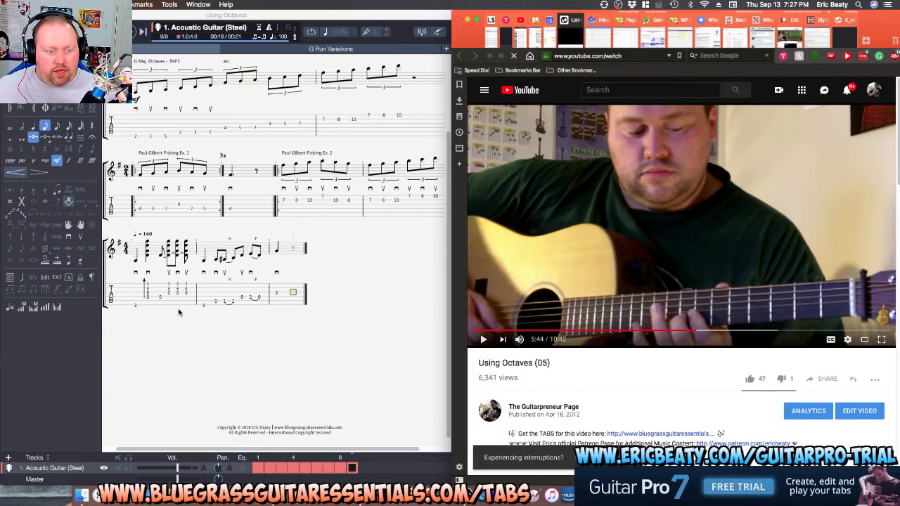
click(136, 307)
key(space)
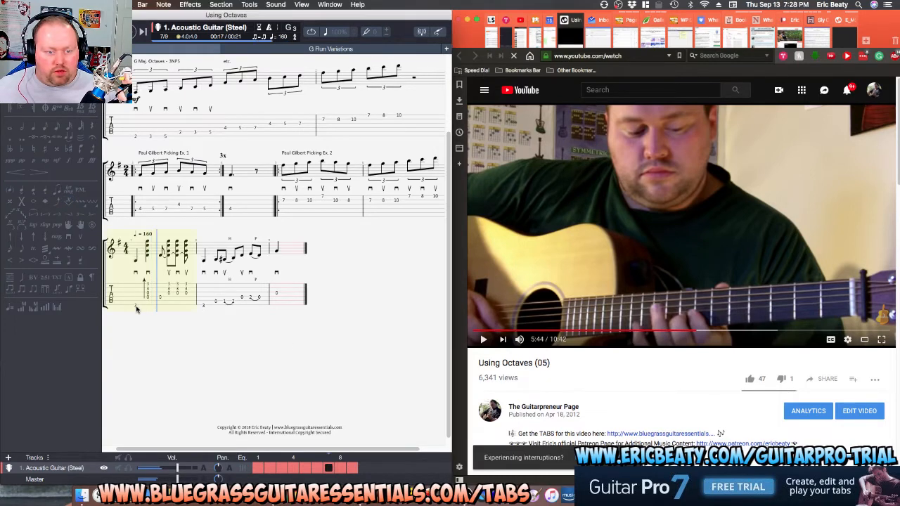
key(space)
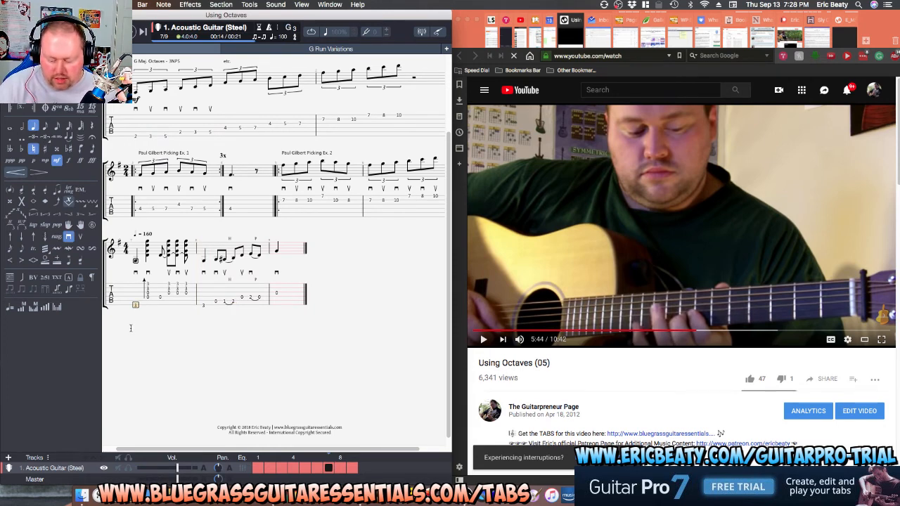
Start the seventh bar with a fret-2 eighth note on the low E string, hammered on to fret 3 as an eighth.
key(space)
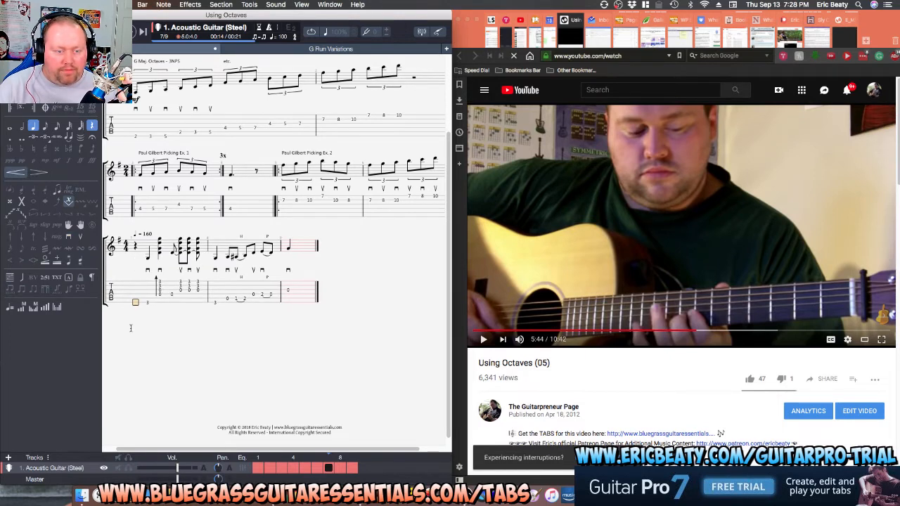
key(space)
key(2)
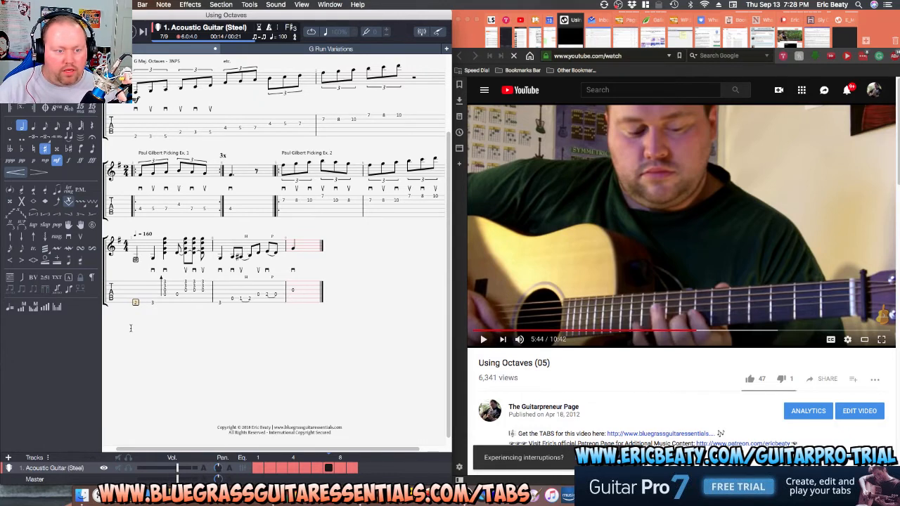
key(Right)
key(minus)
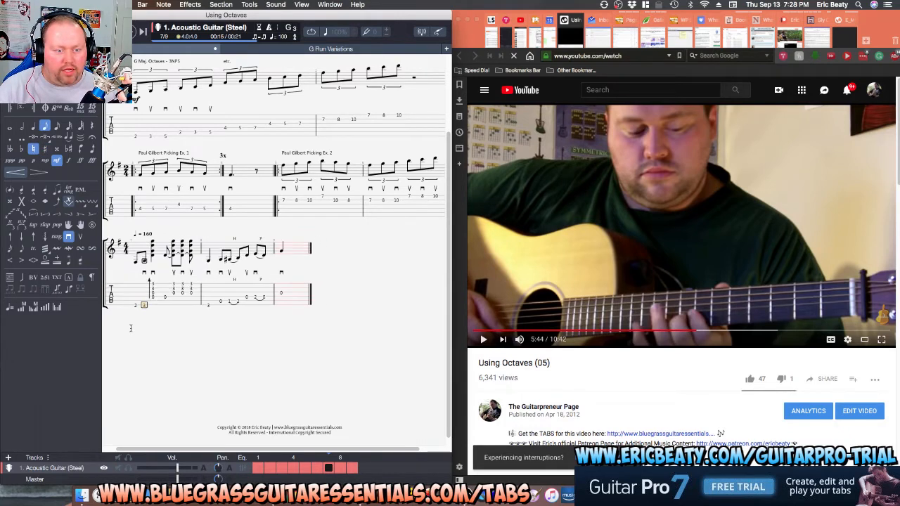
key(Left)
key(g)
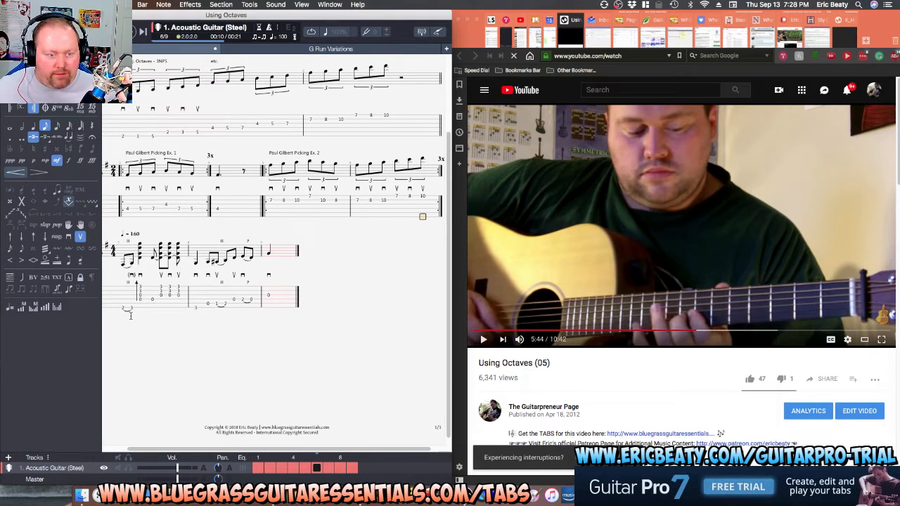
Play back the seventh bar from the new hammer-on and go to the rest in the ninth bar.
click(125, 308)
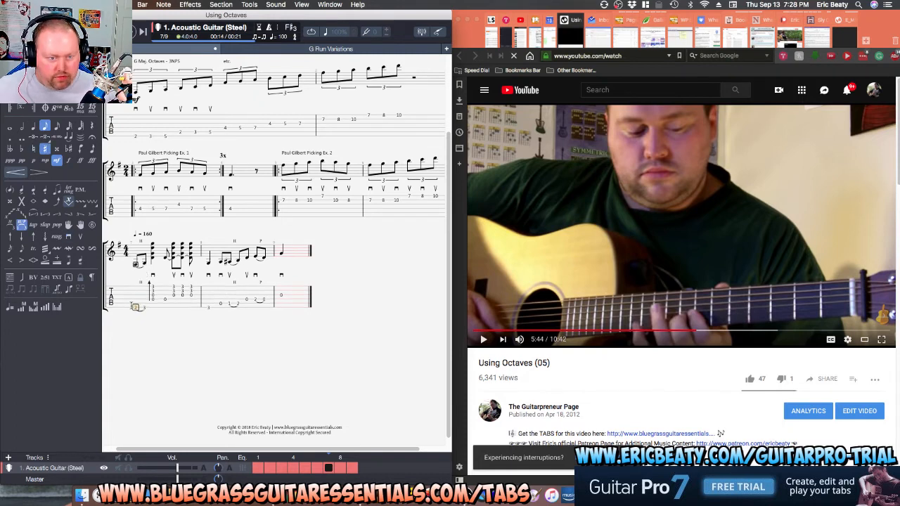
key(space)
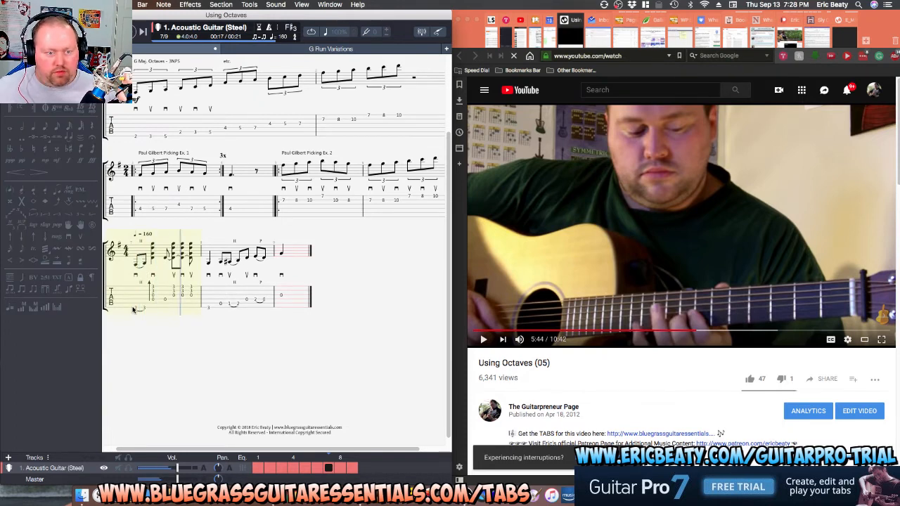
key(space)
click(287, 294)
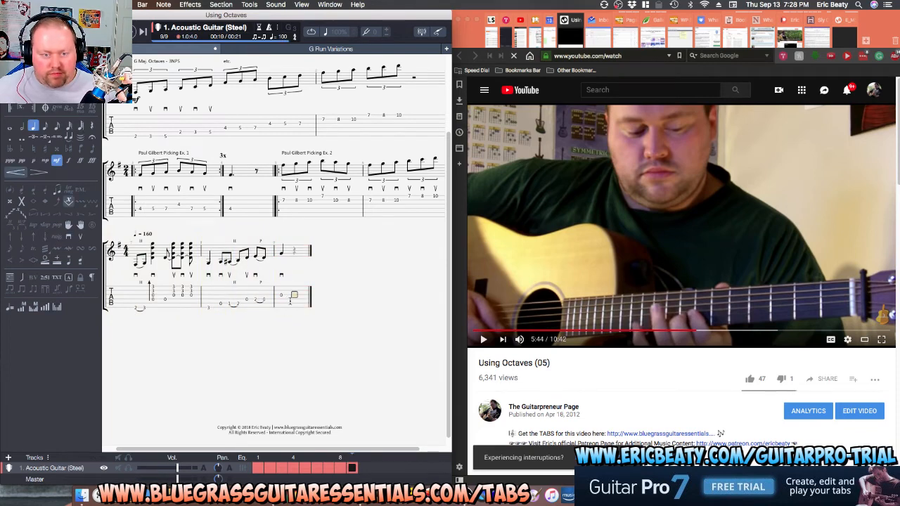
Paste the copied 4-5-7 triplets on the D and G strings after the first note of the last bar.
key(ctrl+v)
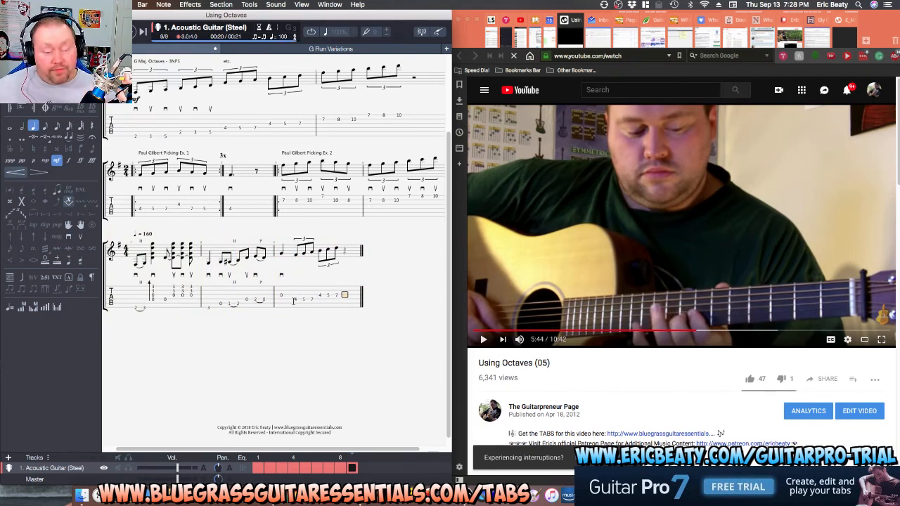
Replay the lesson video passage between about 5:41 and 5:45 to hear which notes follow the pasted triplets.
click(680, 253)
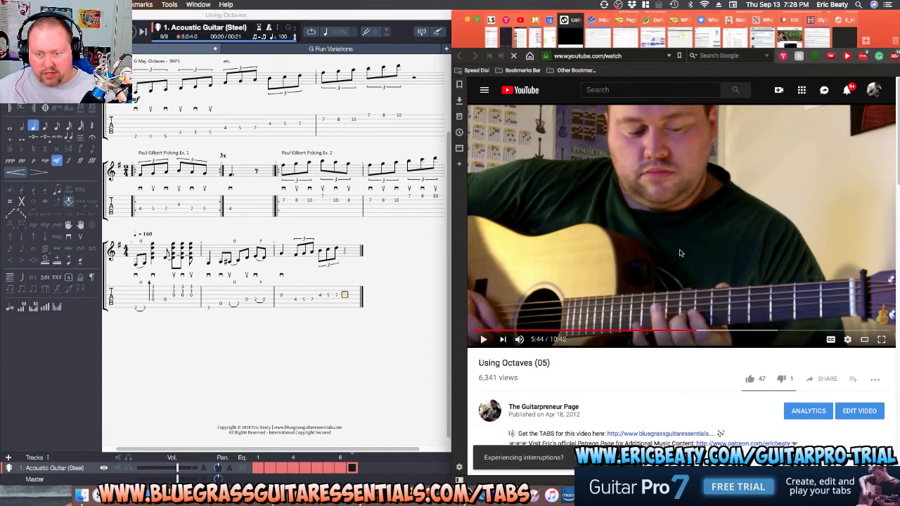
key(Left)
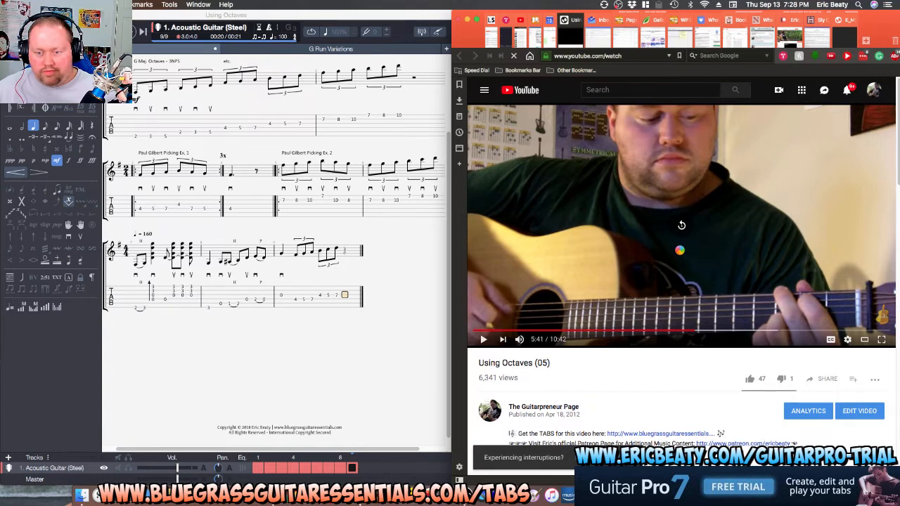
key(space)
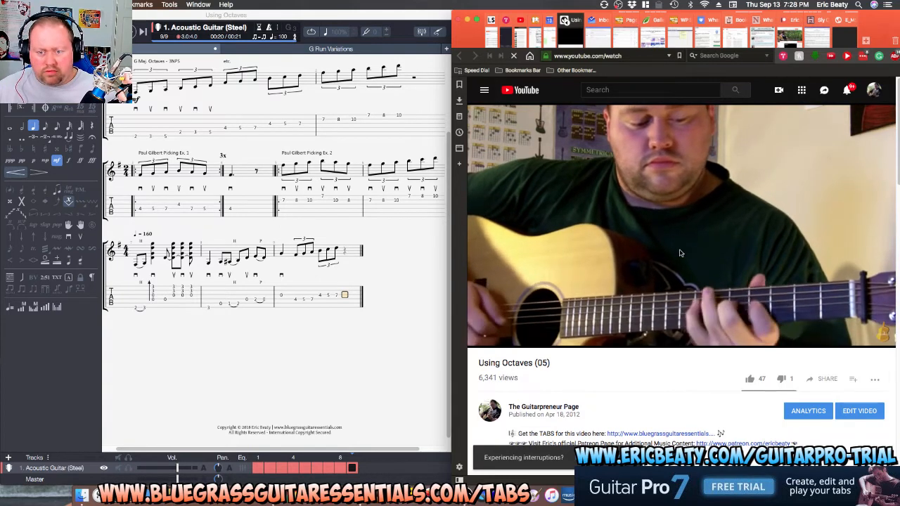
key(space)
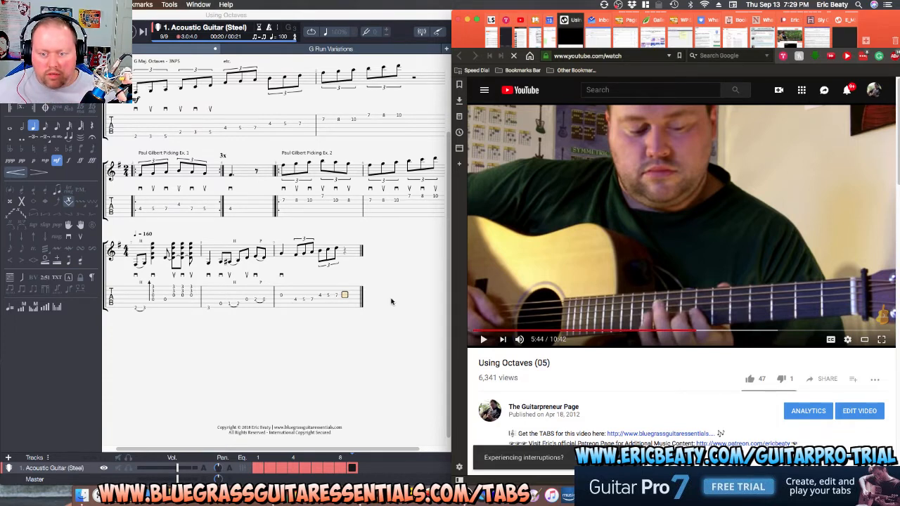
click(629, 279)
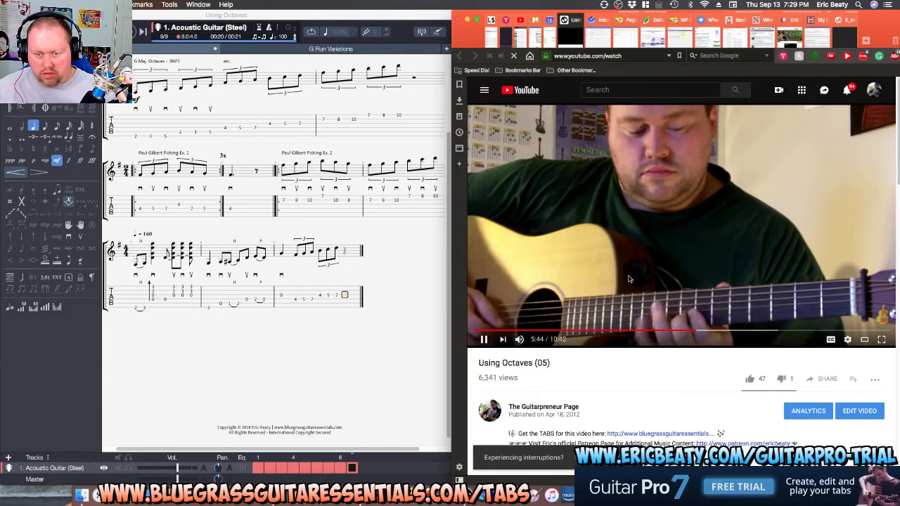
click(629, 279)
click(629, 279)
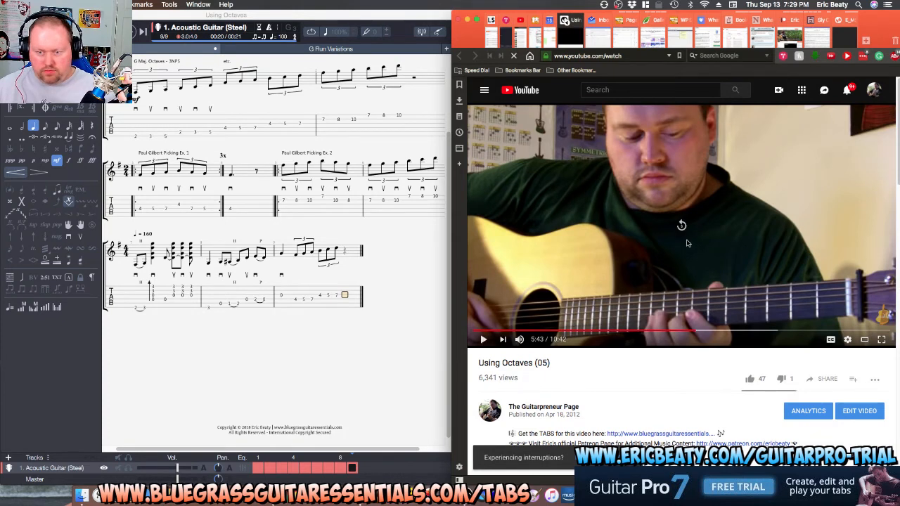
key(Left)
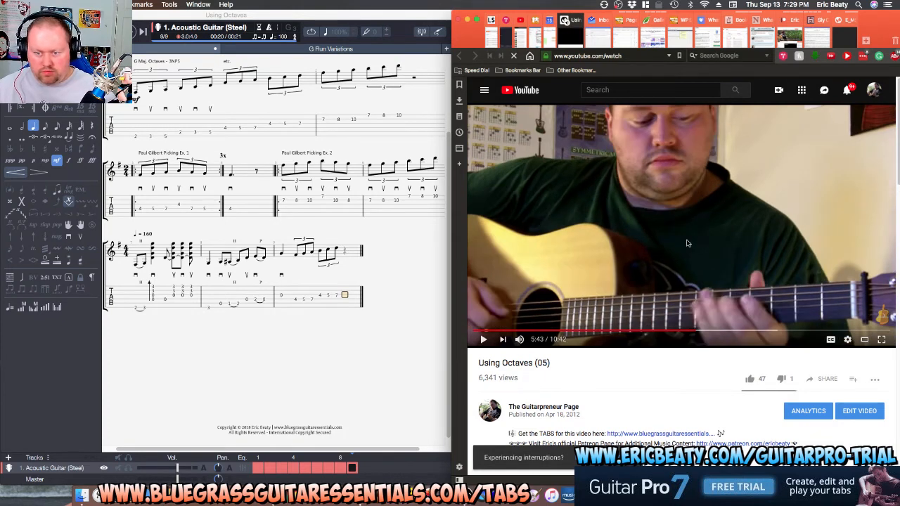
key(space)
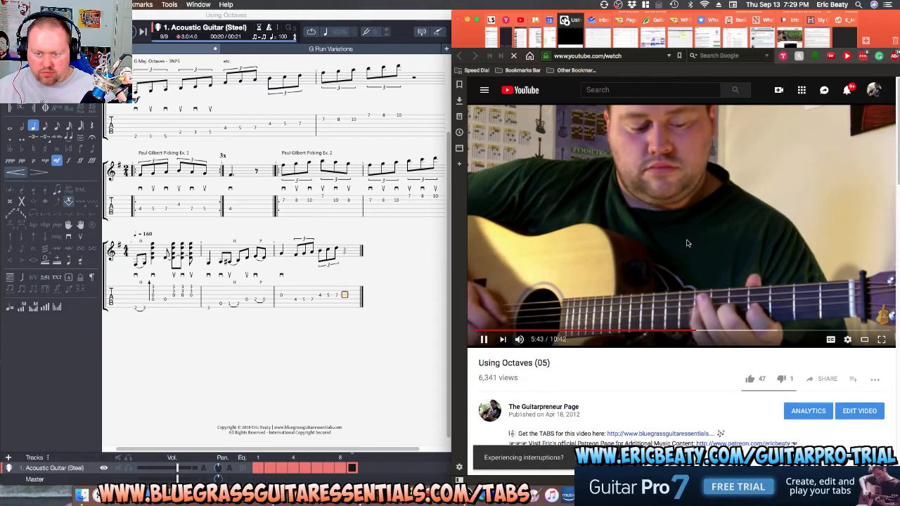
key(space)
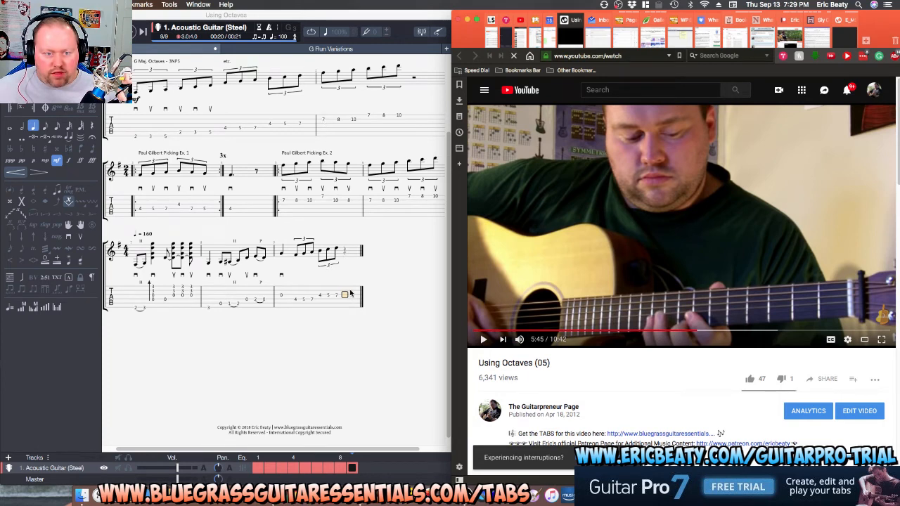
Bring the lesson video back to 5:36 and play it through to 5:44.
key(1)
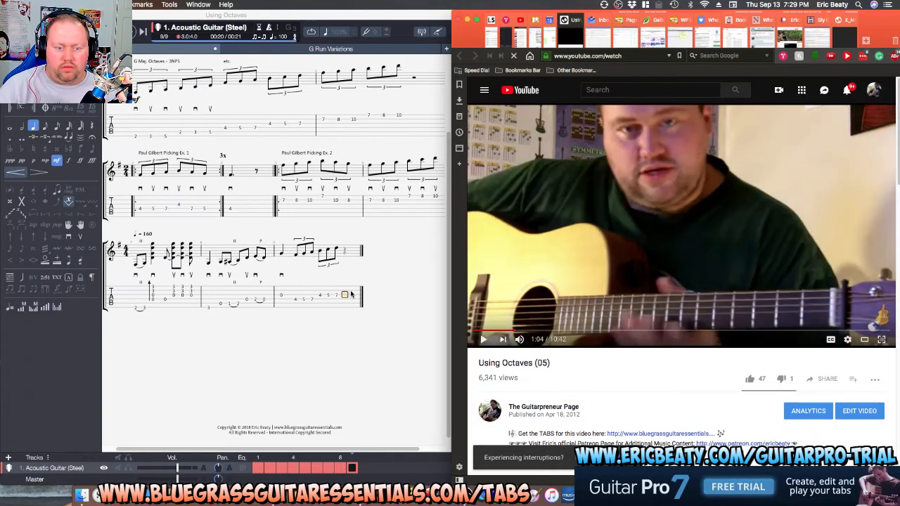
key(0)
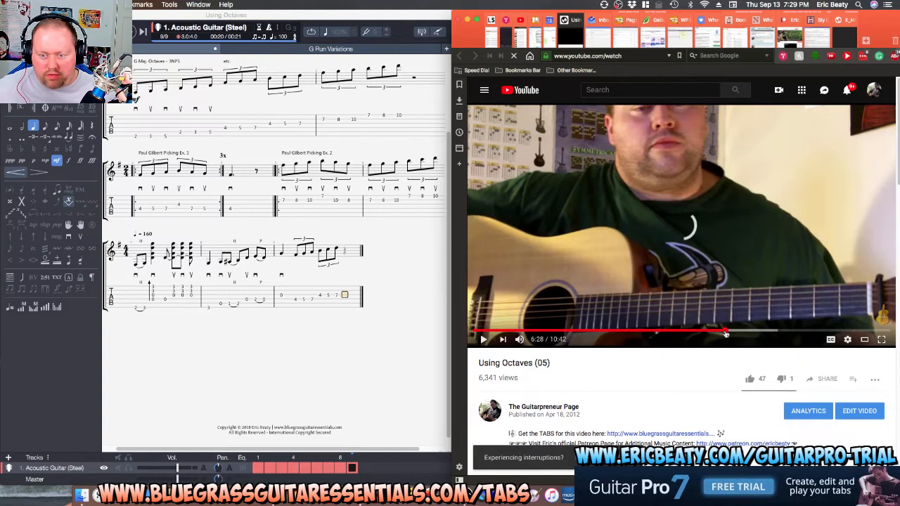
click(724, 332)
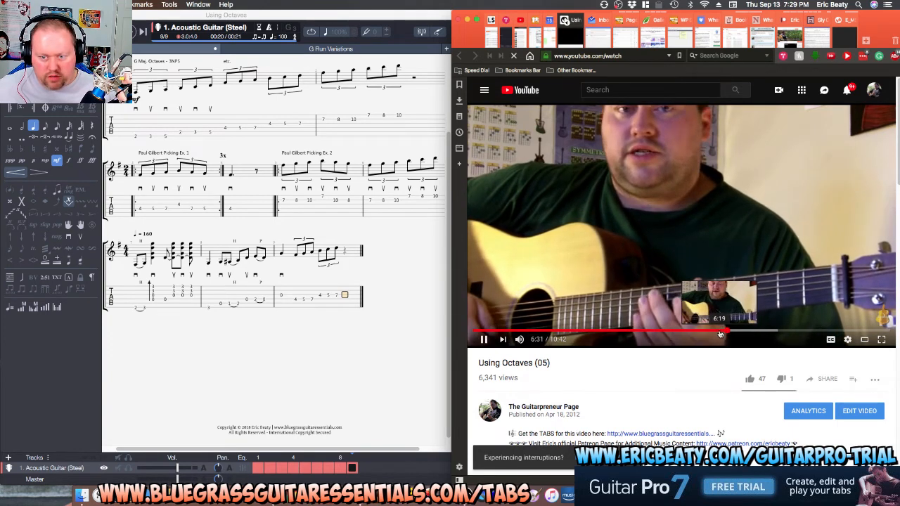
click(718, 333)
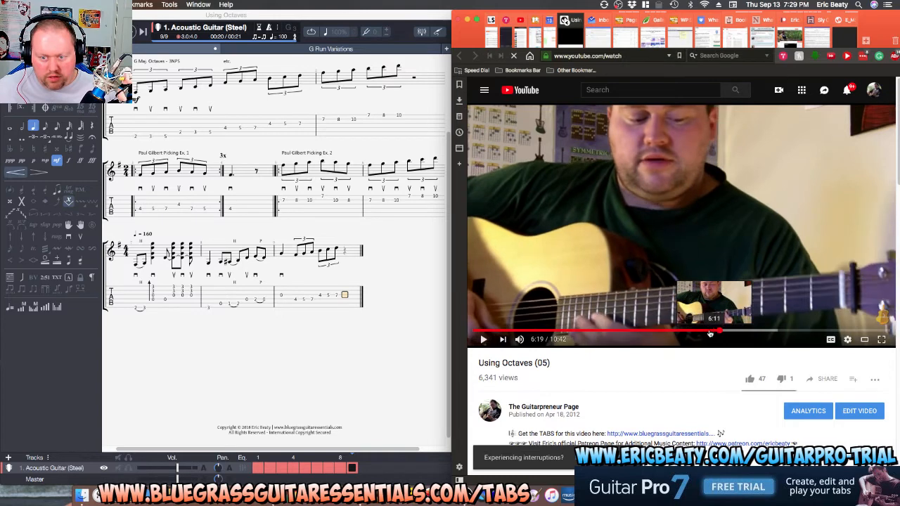
key(space)
click(705, 333)
key(space)
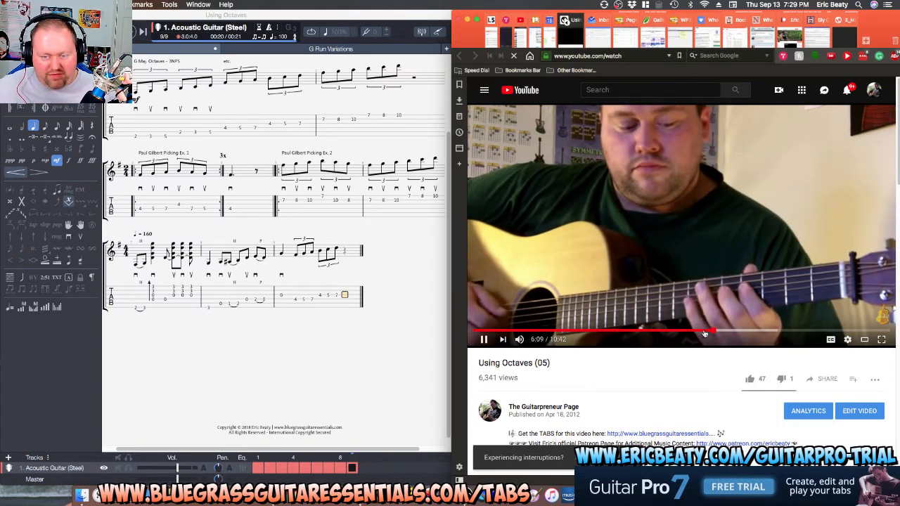
click(705, 333)
key(space)
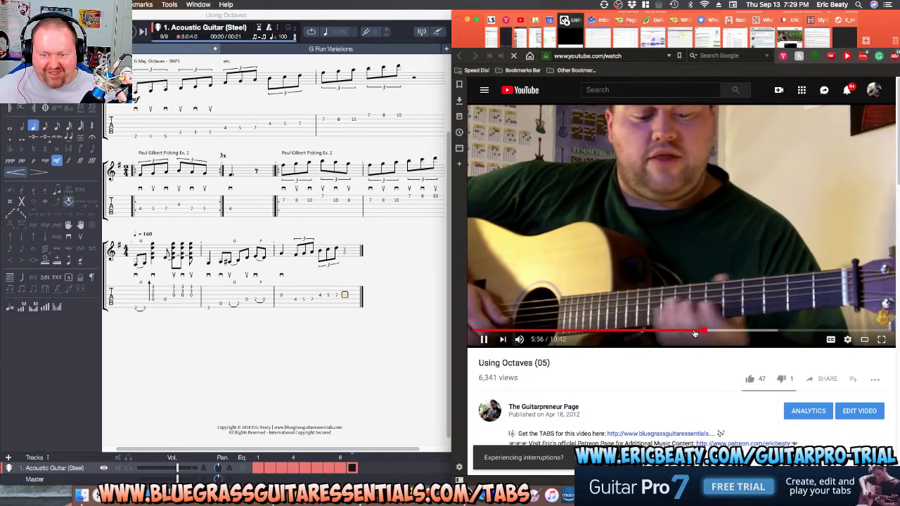
click(690, 333)
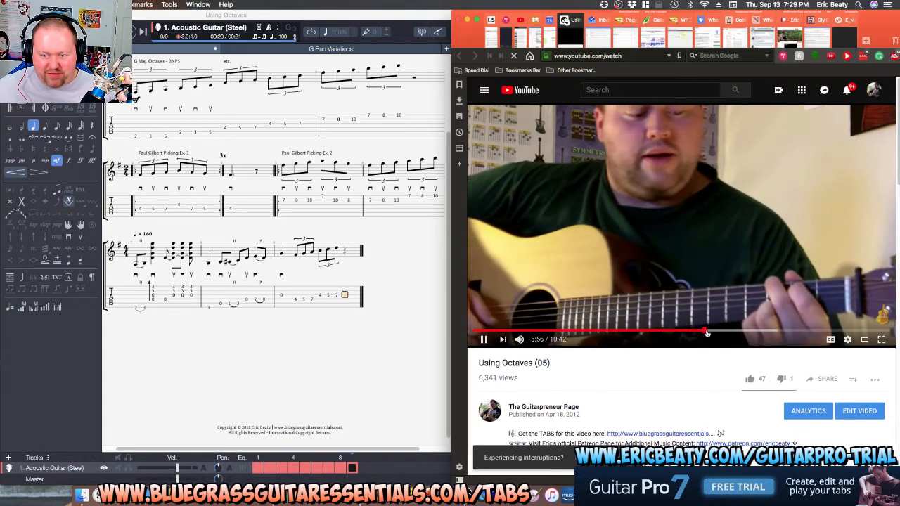
key(space)
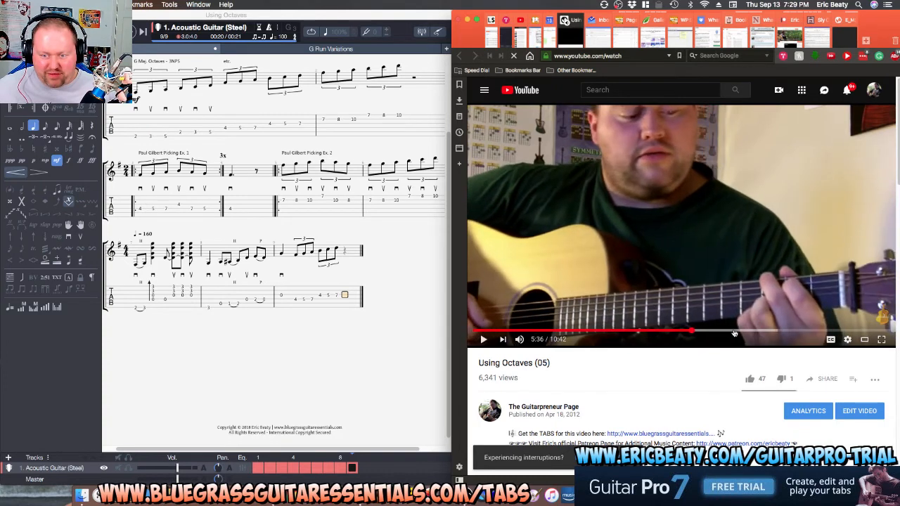
key(space)
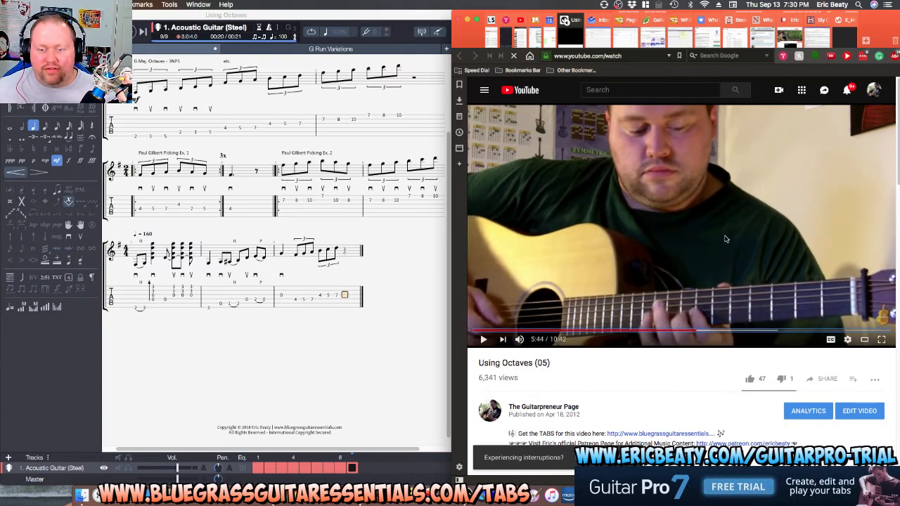
Add a triplet eighth note at fret 9 on the G string in the last bar, hammered on from fret 7.
click(350, 298)
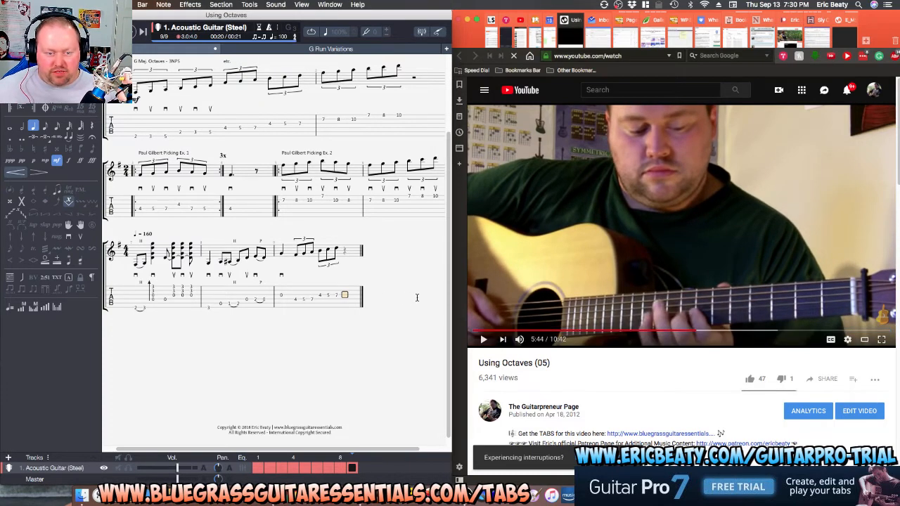
text(10)
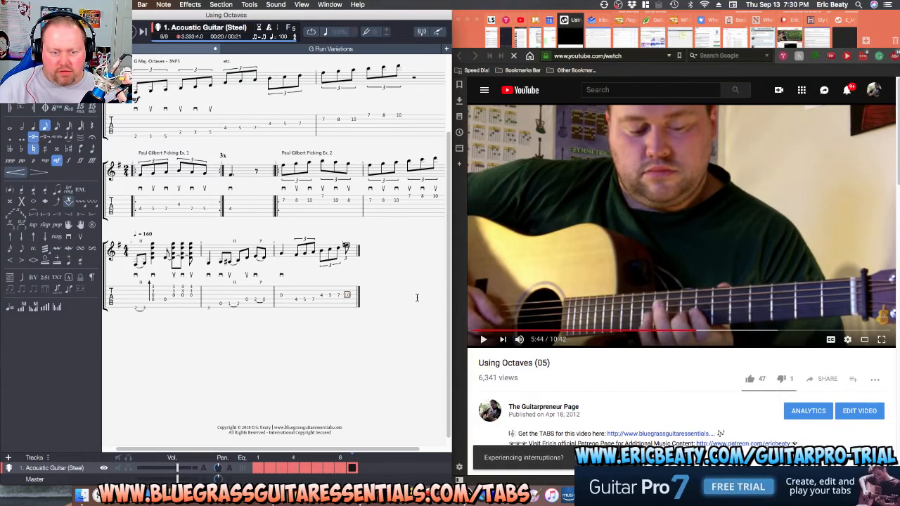
key(BackSpace)
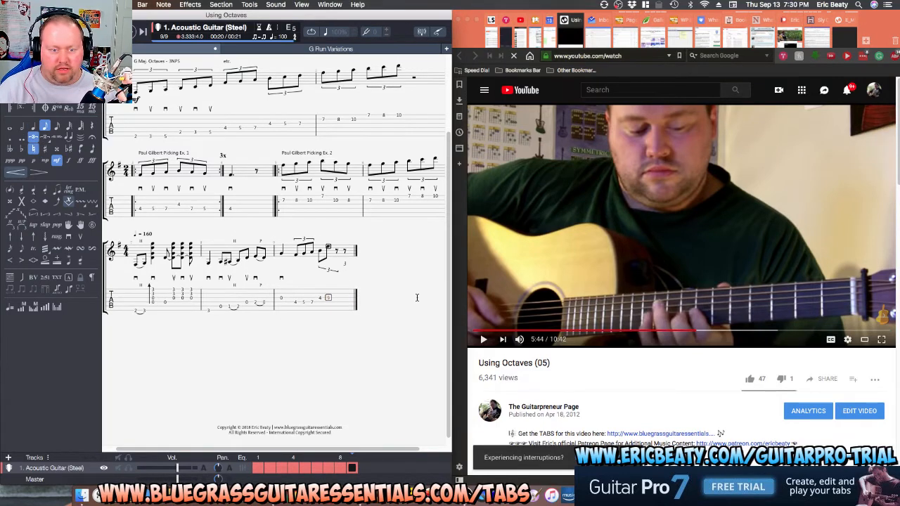
key(Right)
text(0)
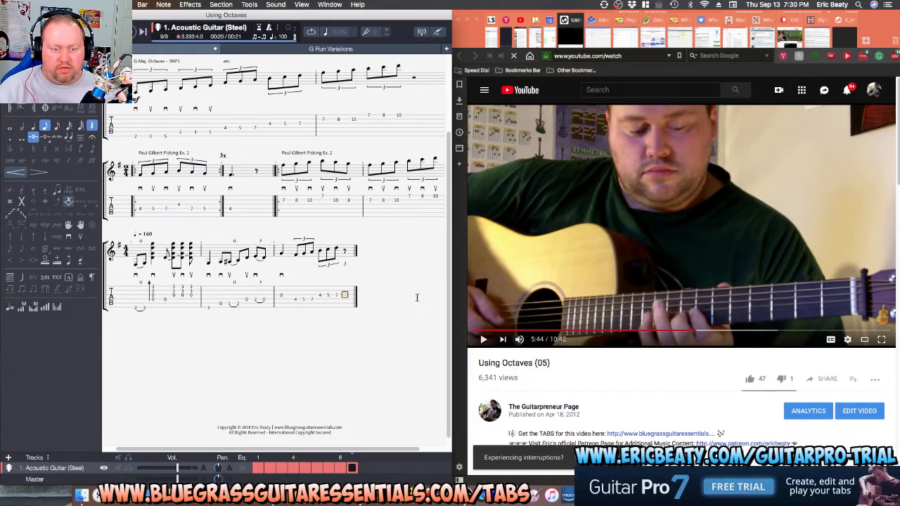
text(7)
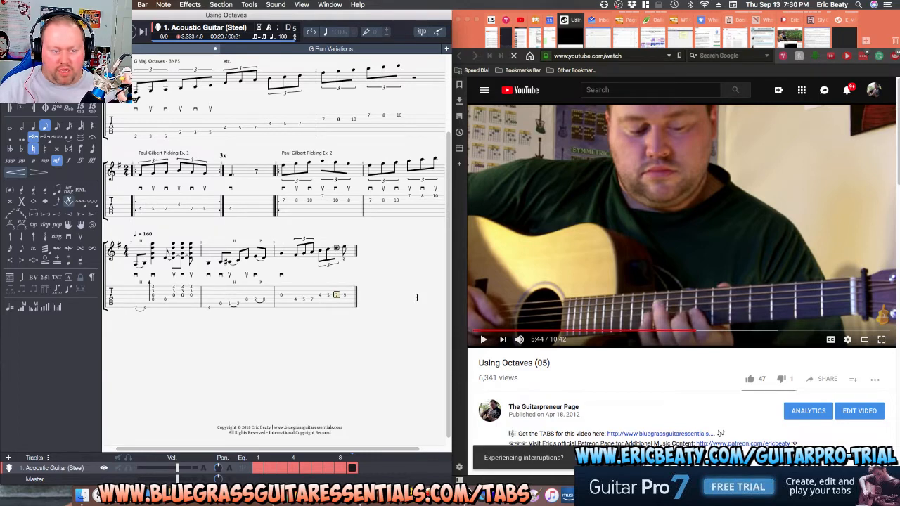
key(Right)
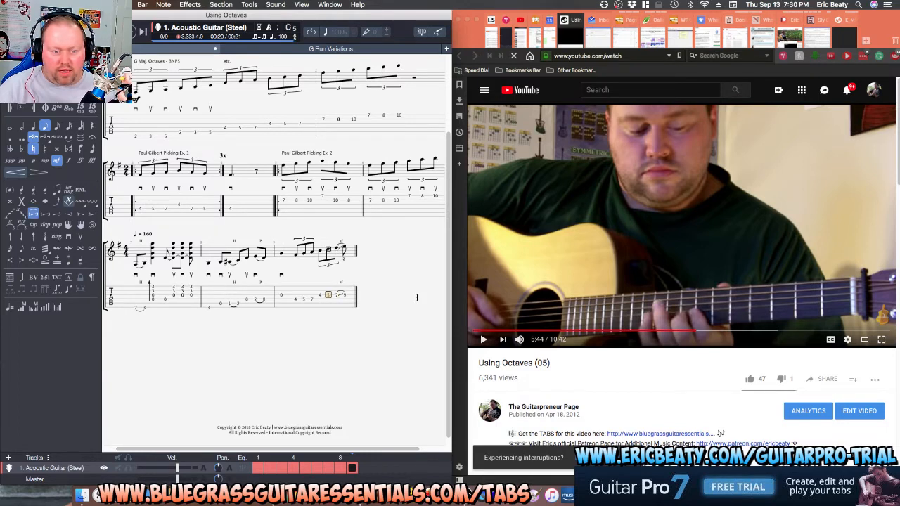
text(0)
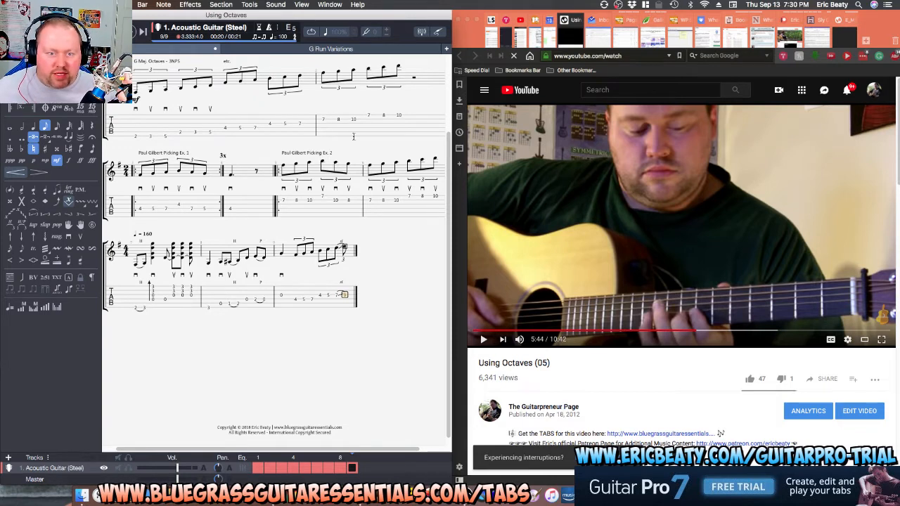
Copy the two 7-8-10 triplets from the second bar of the G major octaves exercise to the end of the last bar.
drag(323, 121, 392, 121)
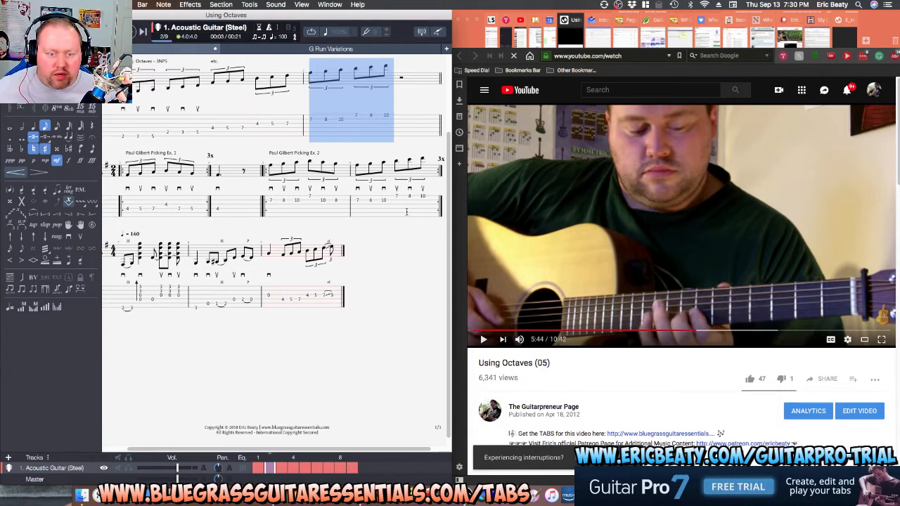
click(335, 294)
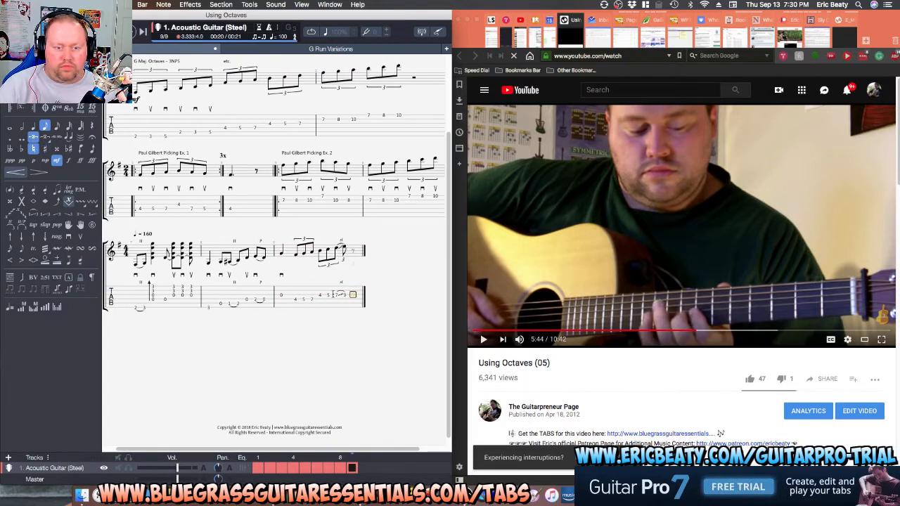
key(ctrl+v)
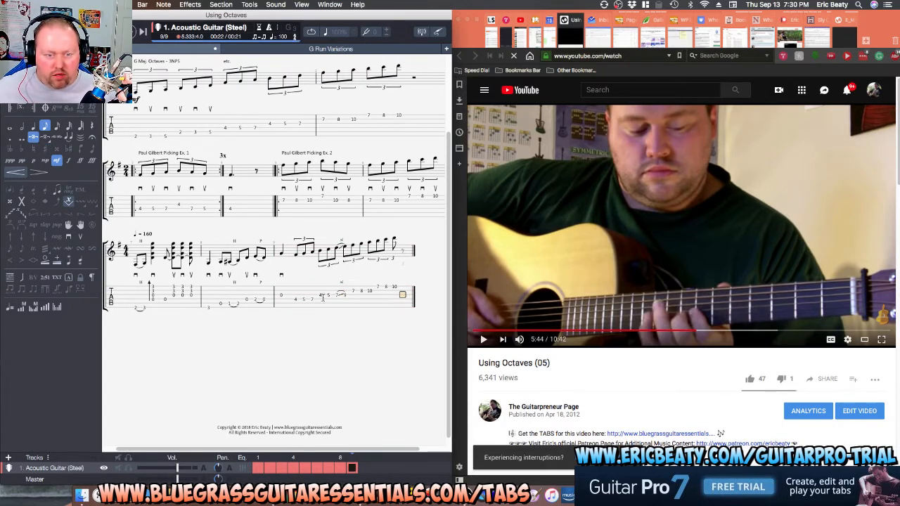
Play back the end of the last line twice to check the transcribed triplet run.
click(253, 295)
click(313, 290)
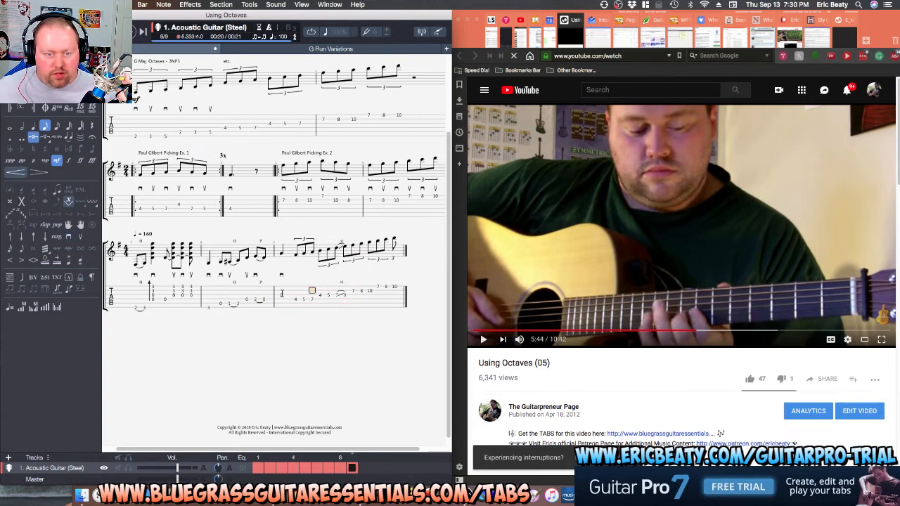
click(281, 295)
key(space)
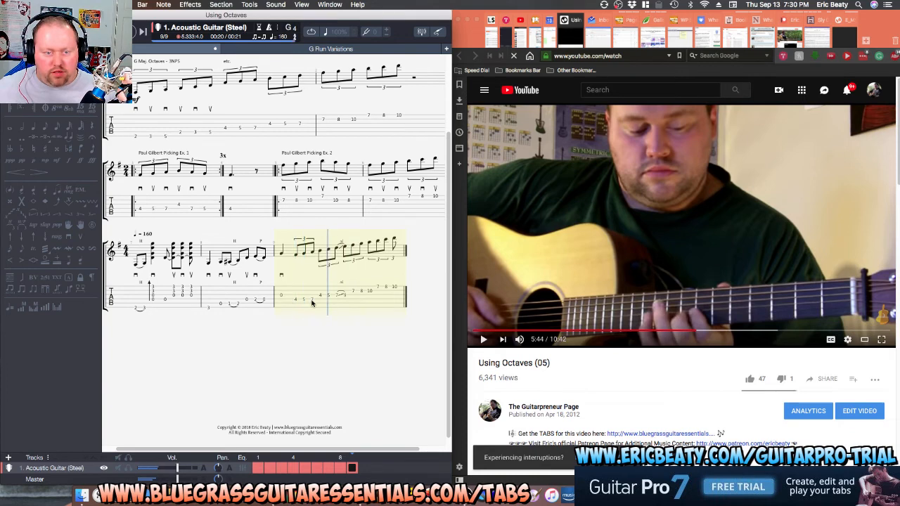
key(space)
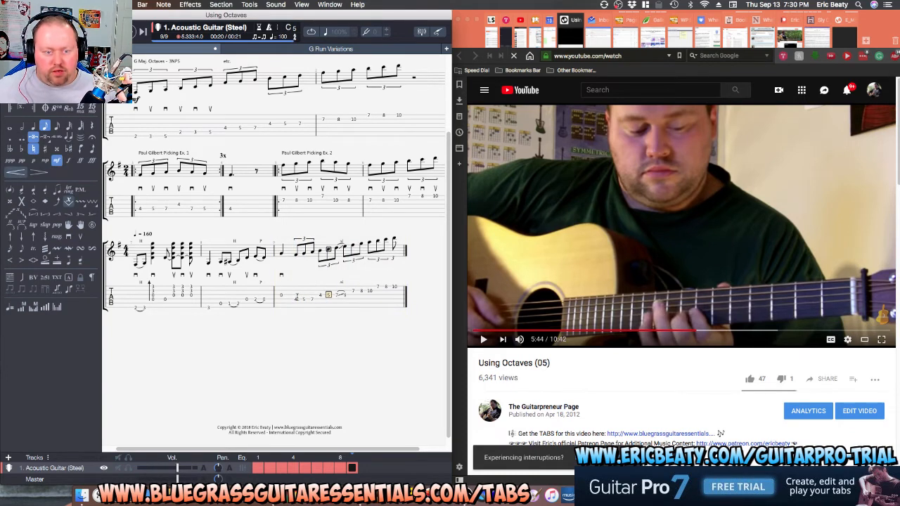
click(209, 302)
key(space)
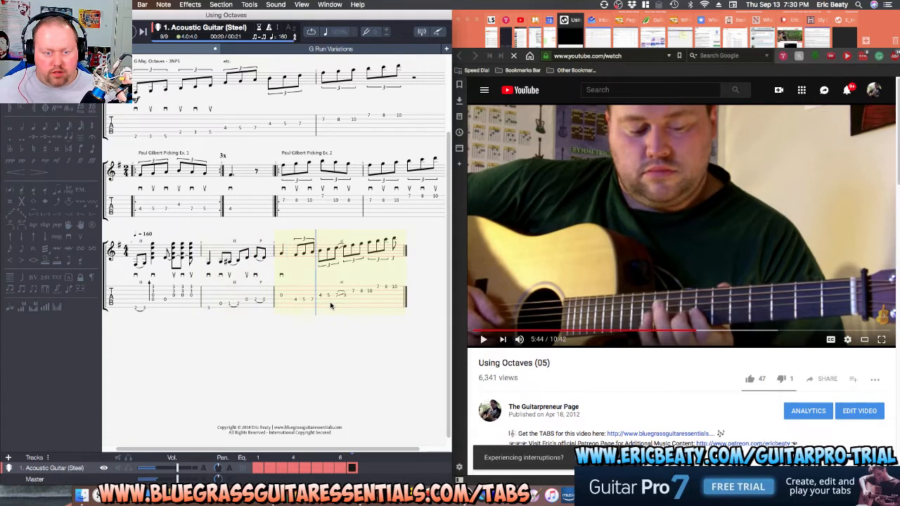
key(space)
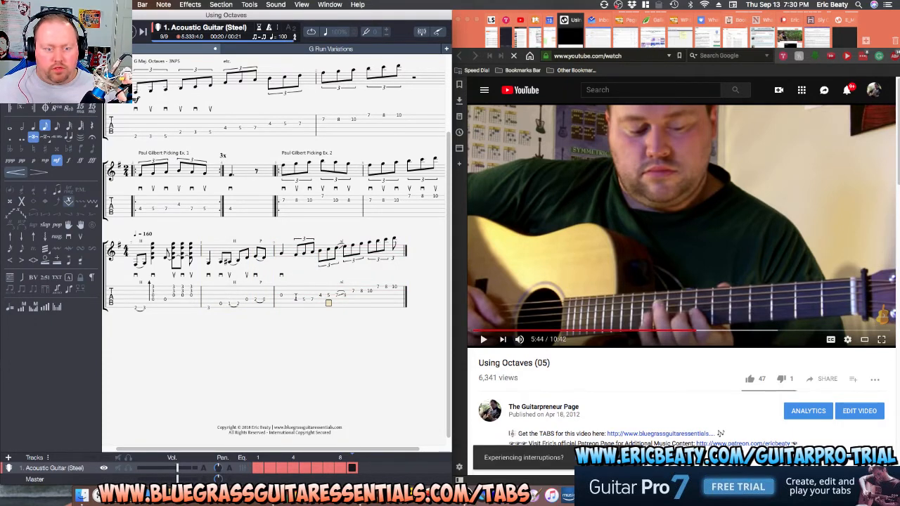
Remove the triplet grouping from the run in the last bar, from the fret 4 note on the D string to the final note.
click(295, 298)
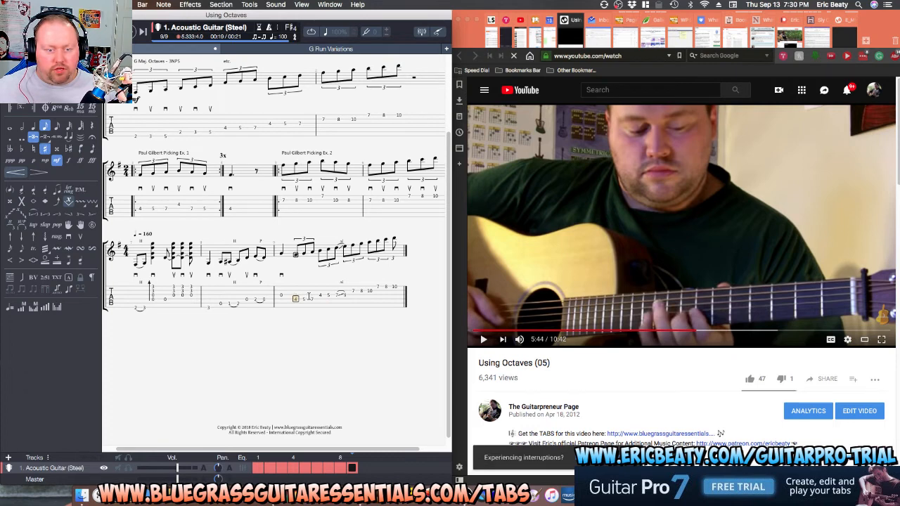
shift+click(388, 286)
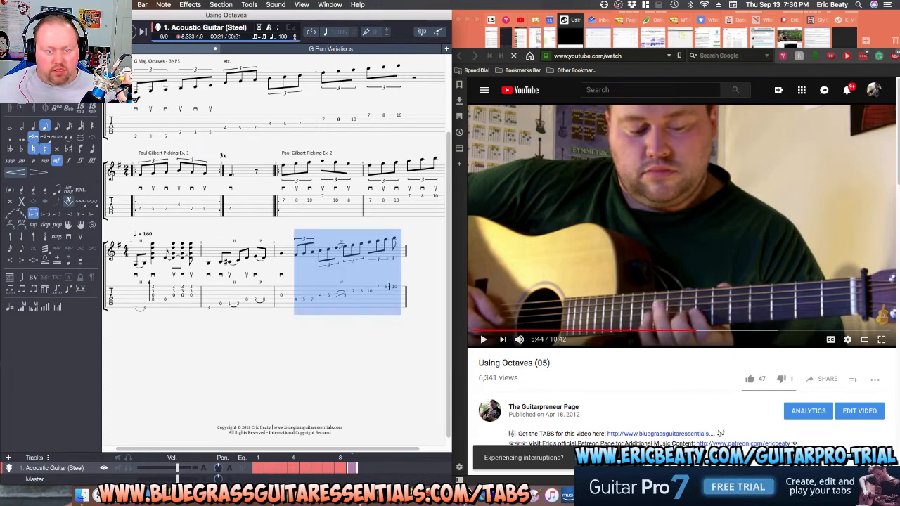
click(35, 144)
Play back the last bar from the fret 4 note on the G string to check the plain eighth-note timing.
click(317, 295)
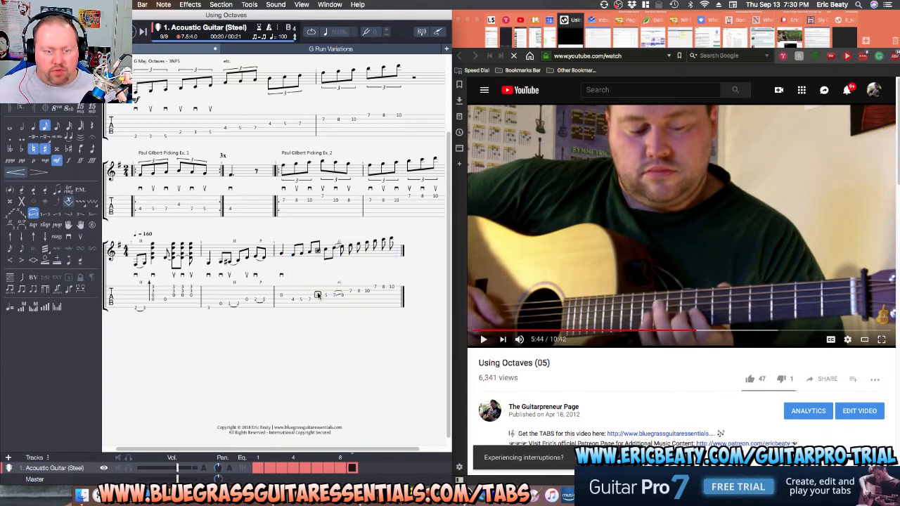
key(space)
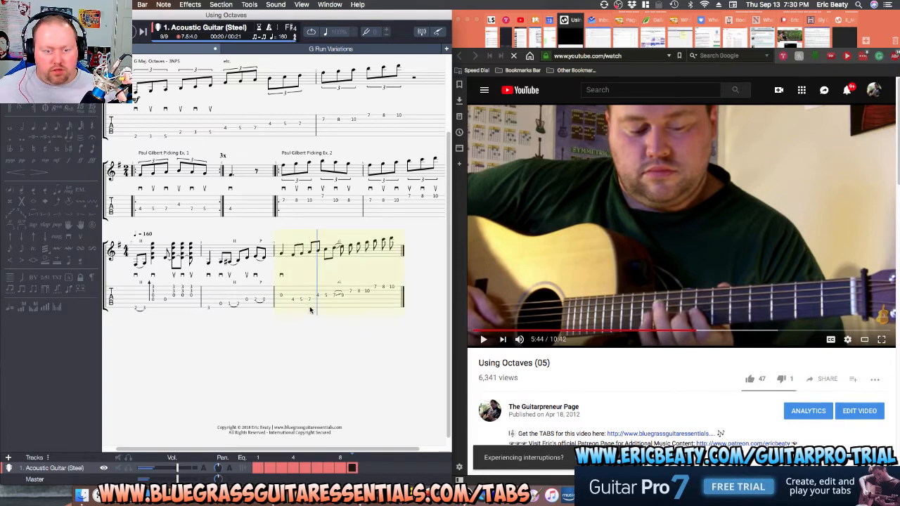
key(space)
click(325, 298)
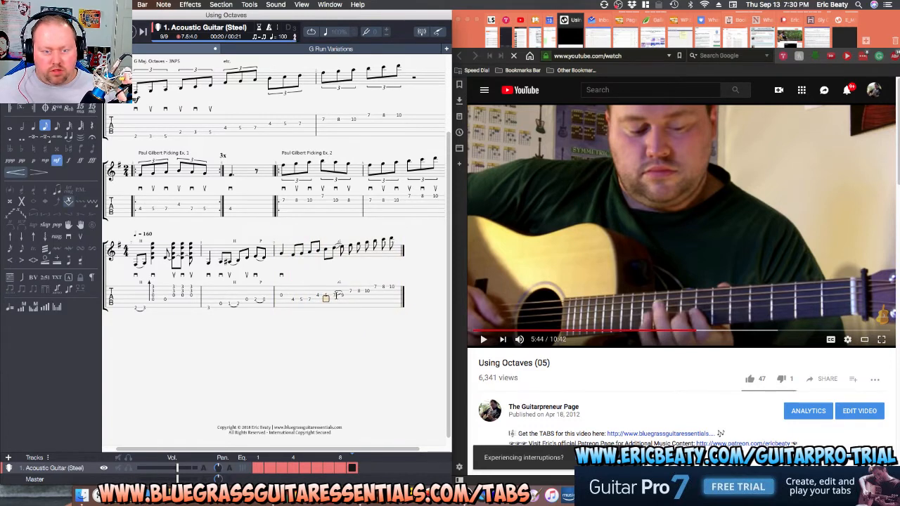
key(space)
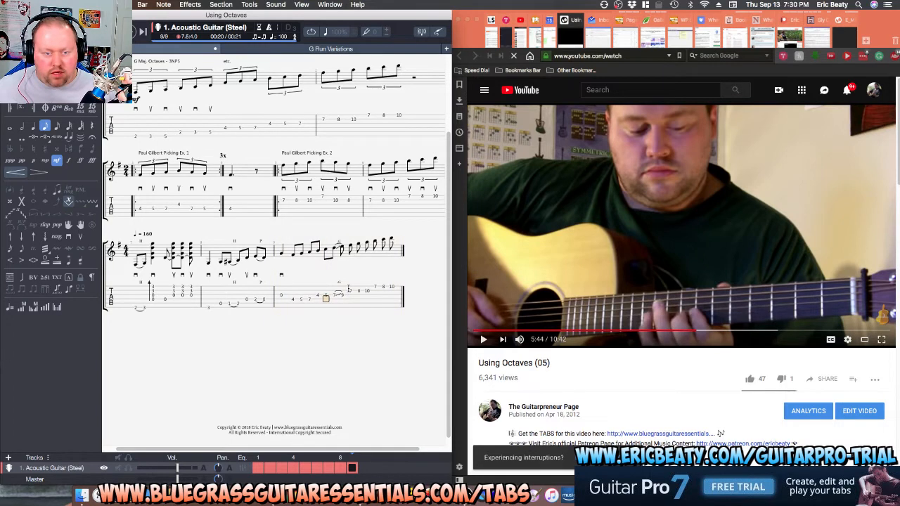
Cut the six closing 7-8-10 notes on the B and high E strings from the last bar.
drag(350, 289, 392, 290)
key(ctrl+Delete)
key(ctrl+Left)
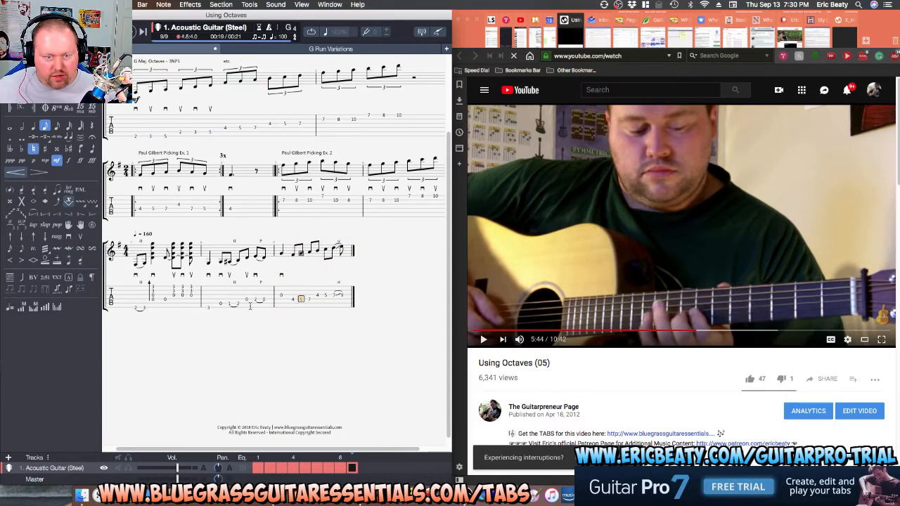
Turn the final fret 9 note on the G string into a grace note and play the bar back.
click(311, 305)
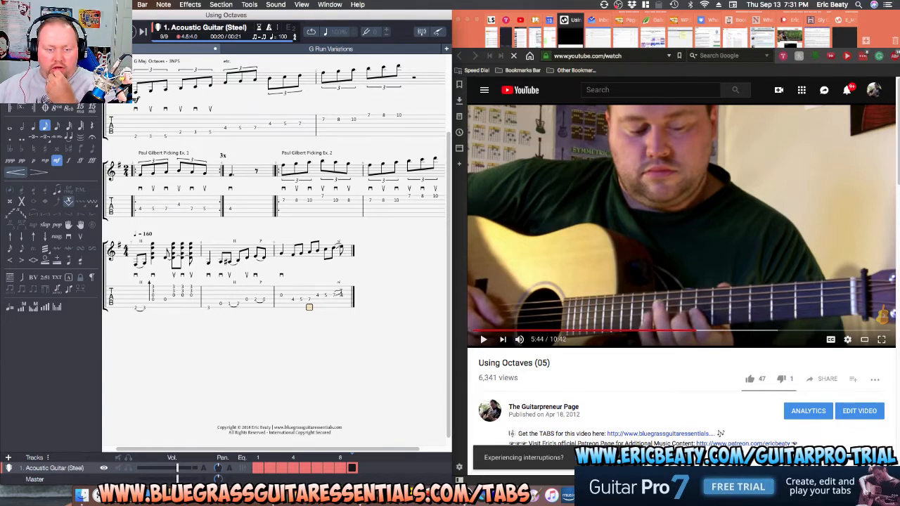
click(340, 295)
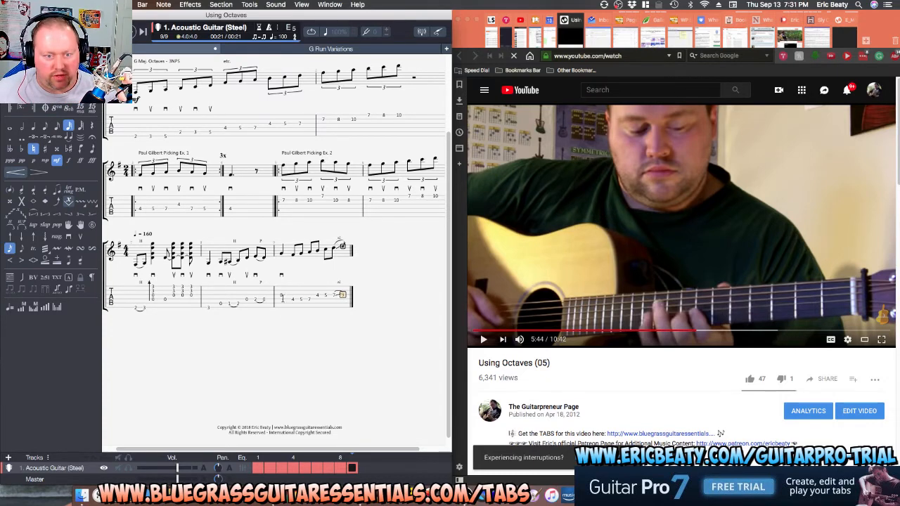
click(284, 301)
key(space)
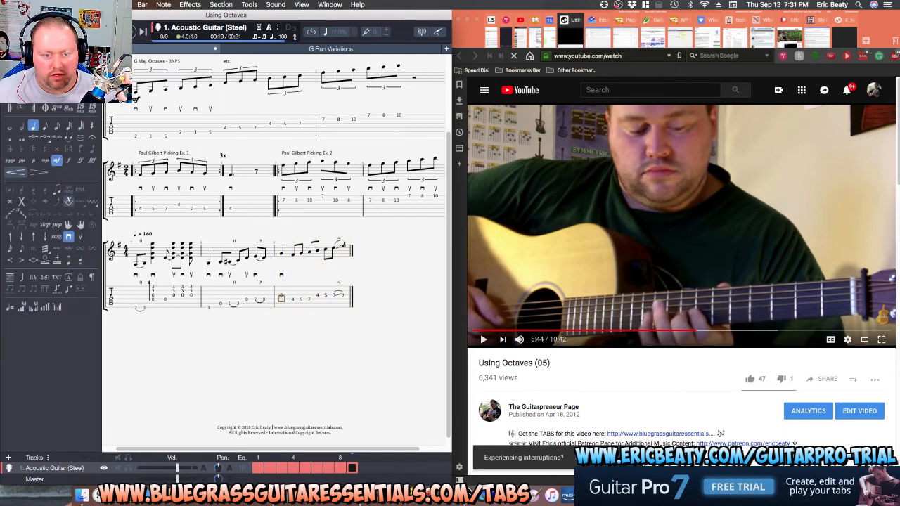
Add a new bar at the end, paste the six cut 7-8-10 notes into it, and play back the last two bars.
click(356, 296)
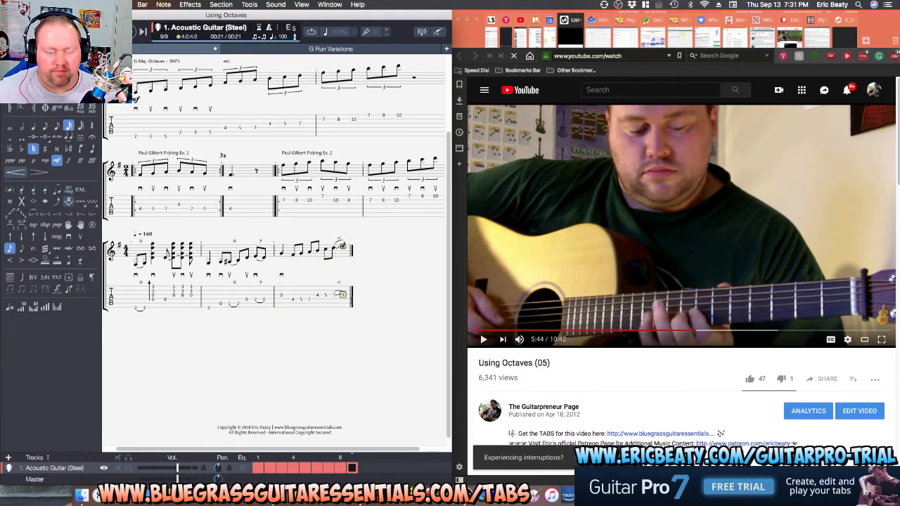
key(Right)
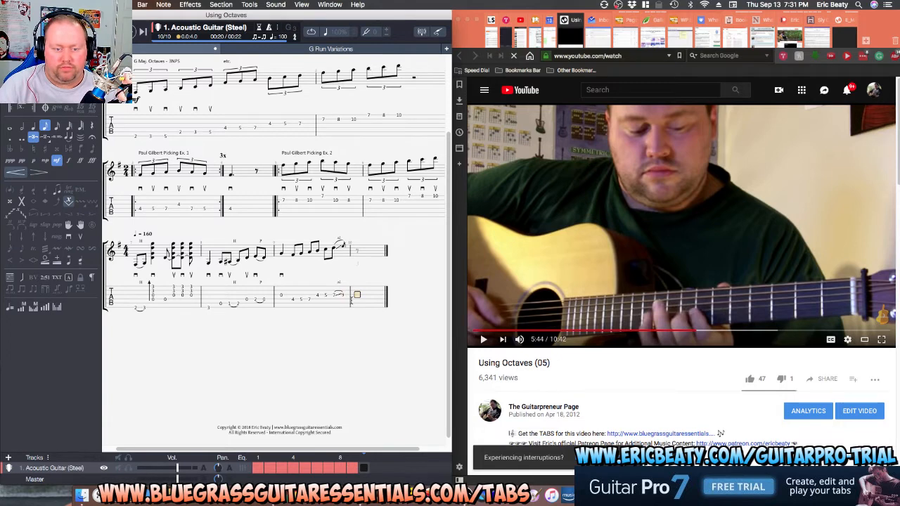
key(ctrl+v)
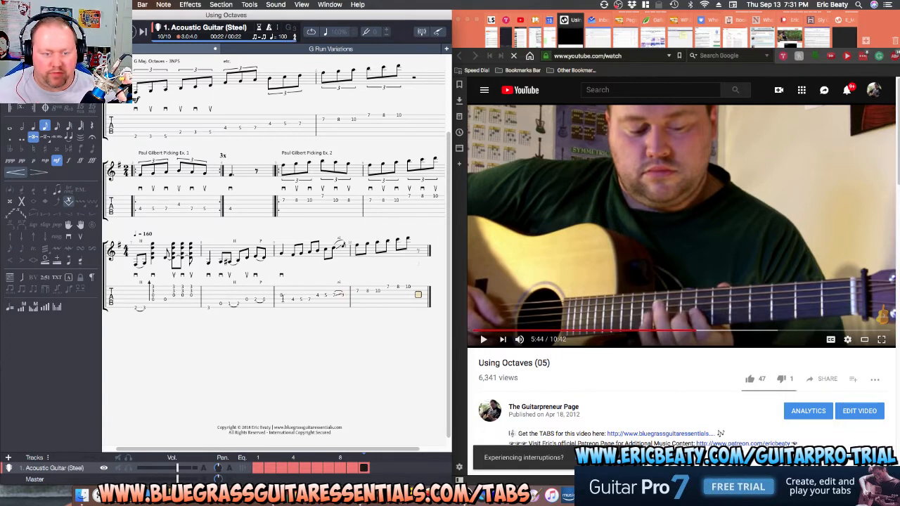
click(274, 300)
key(space)
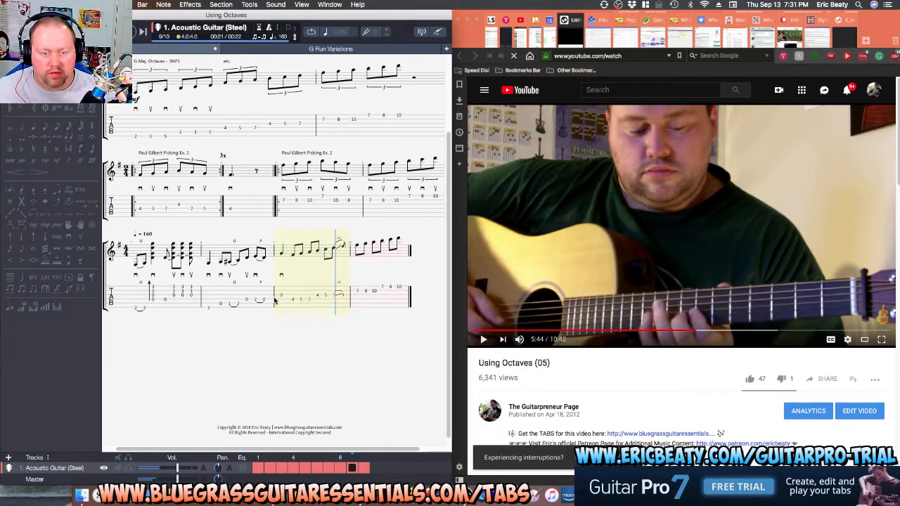
Change the fret 9 grace note at the end of the second-to-last bar back into a regular eighth note.
click(341, 295)
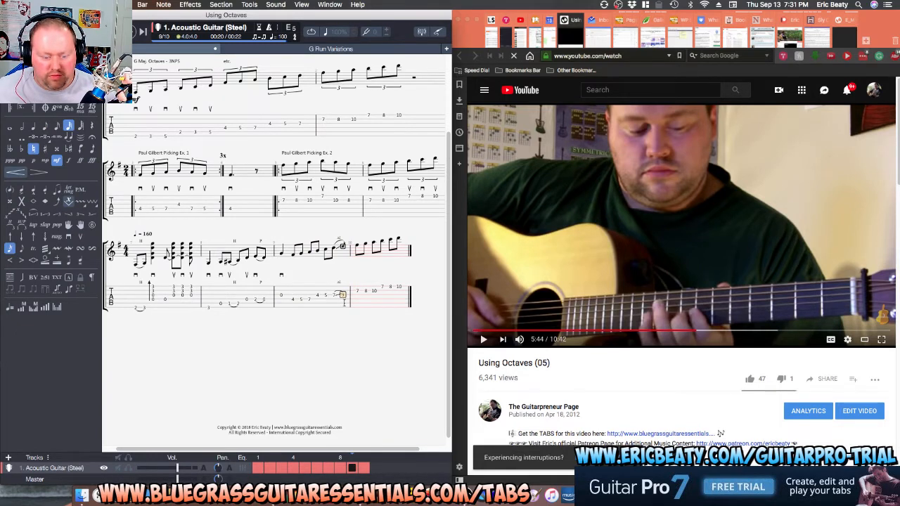
key(minus)
key(minus)
key(minus)
key(minus)
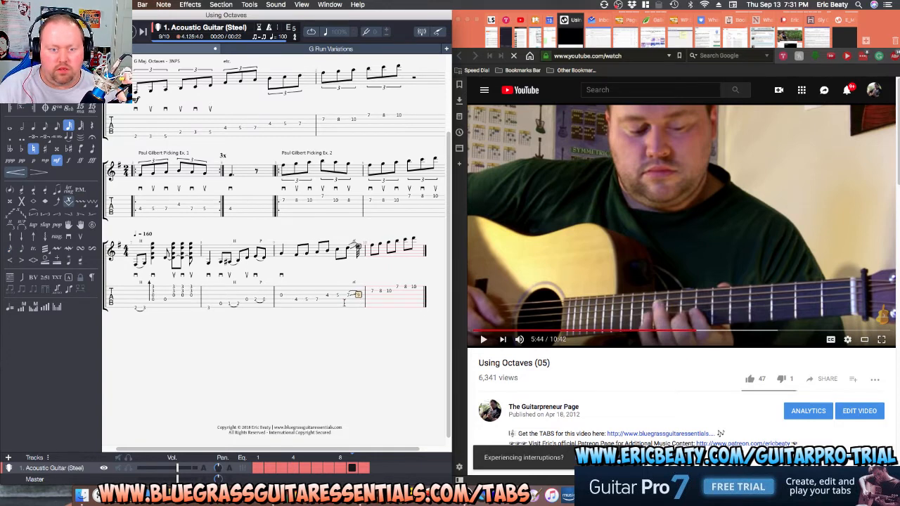
key(minus)
key(plus)
key(plus)
key(plus)
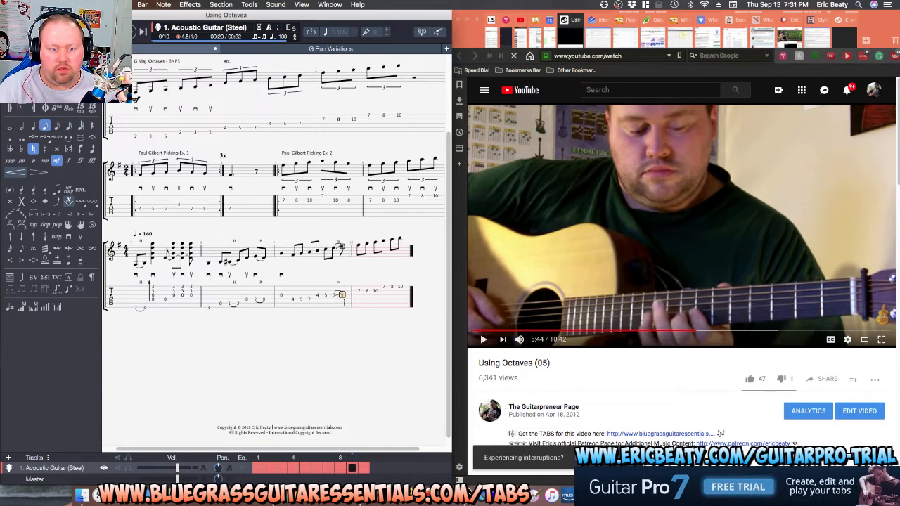
Step back through the second-to-last bar to its first note to examine how its beats are filled.
key(Left)
key(Left)
key(Left)
key(Left)
key(Left)
key(Left)
key(Left)
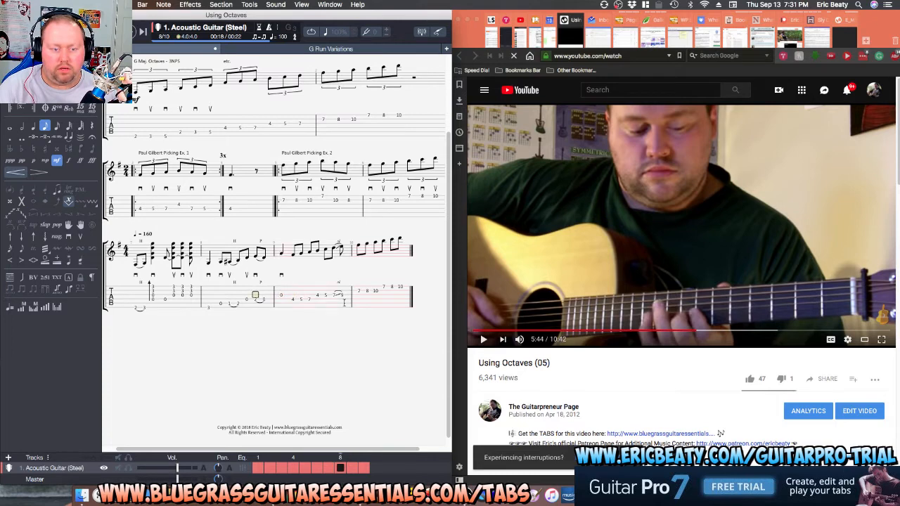
key(Right)
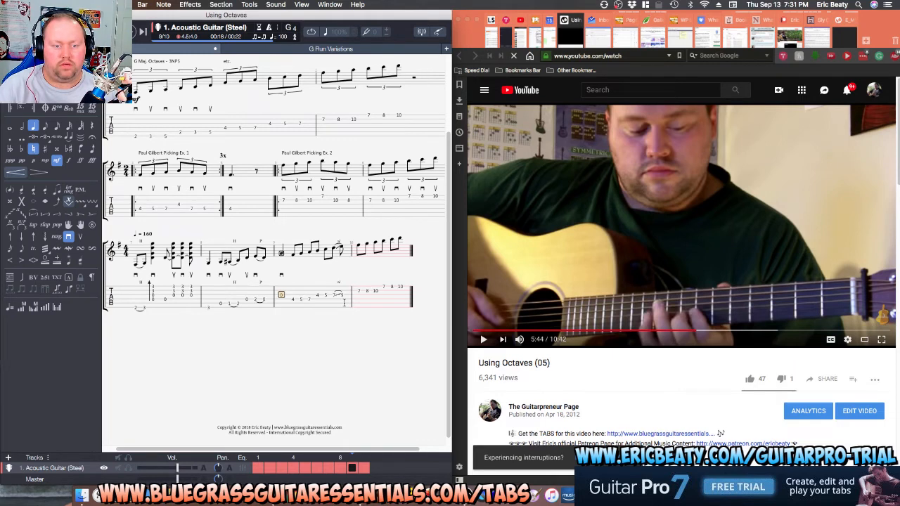
Insert a fret 9 eighth note on the G string at the start of the last bar and clear the 9 ending the previous bar.
click(341, 294)
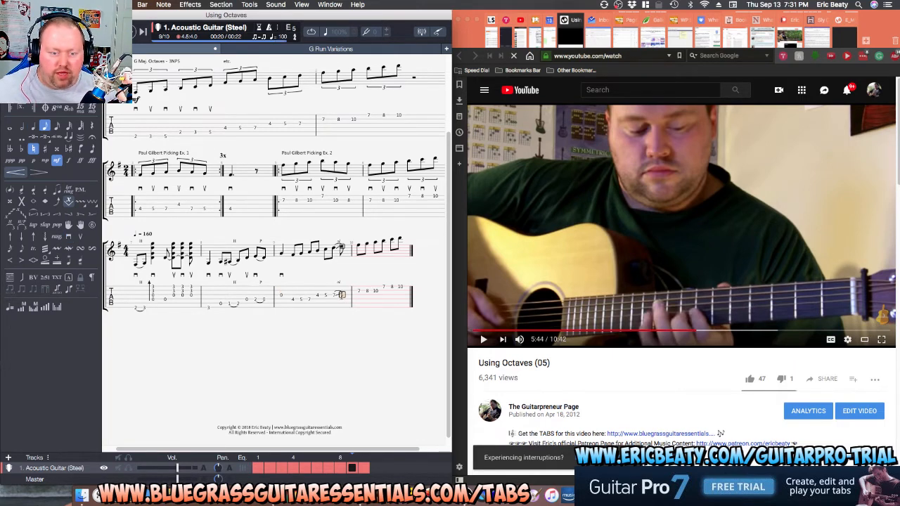
click(359, 290)
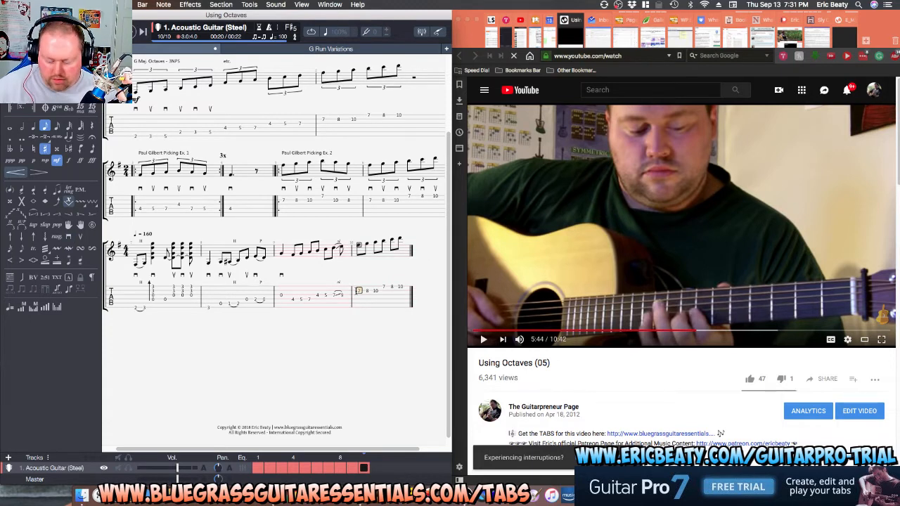
key(Insert)
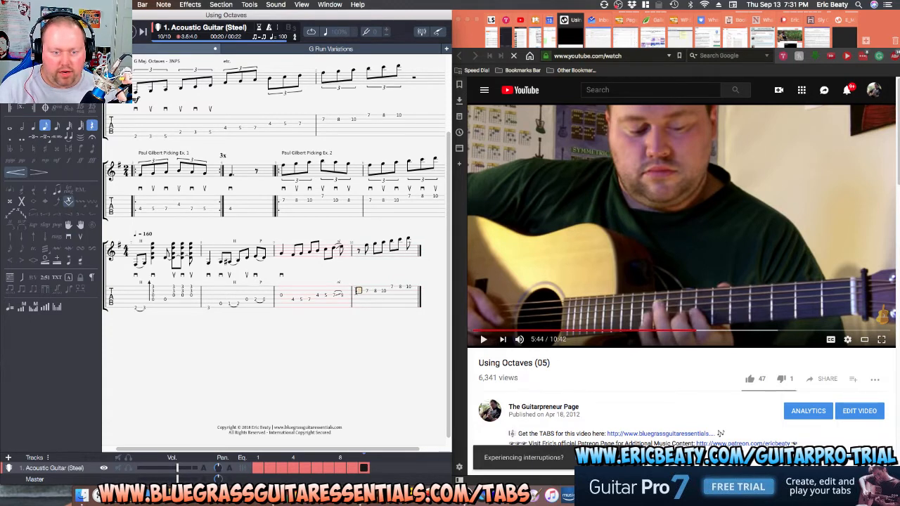
key(Left)
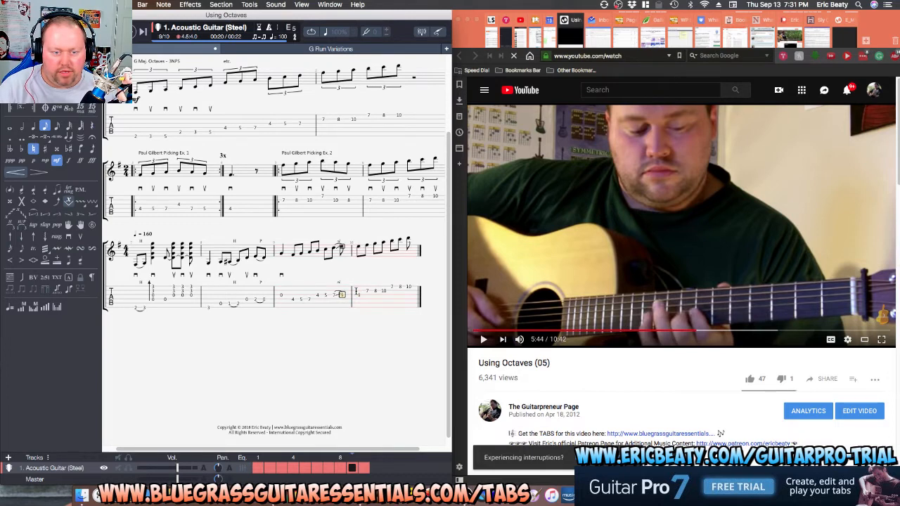
key(Left)
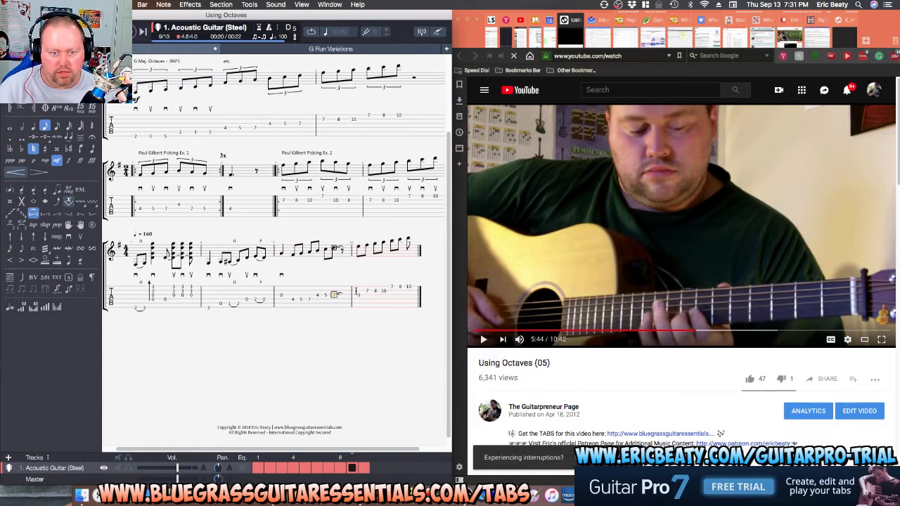
Delete the leftover eighth rest ending the second-to-last bar and add a slide from fret 7 across the bar line to fret 9.
key(s)
key(s)
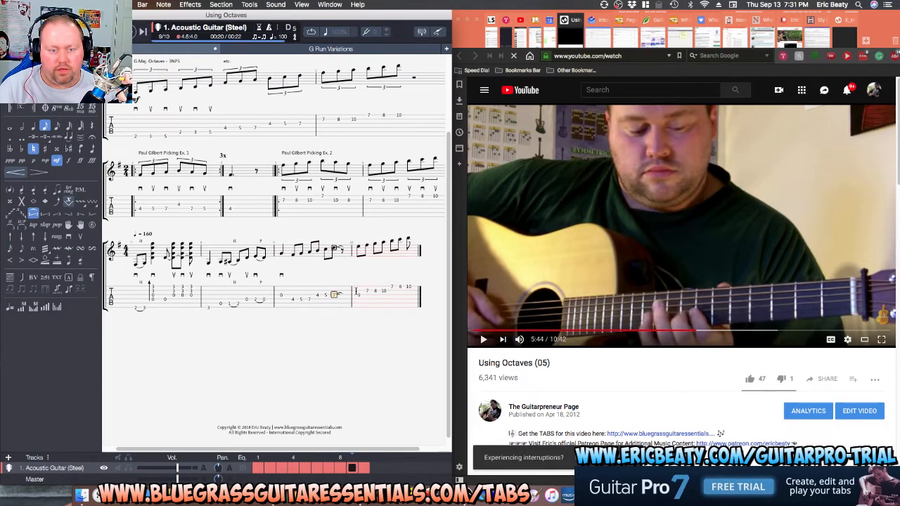
key(shift+Right)
key(shift+Right)
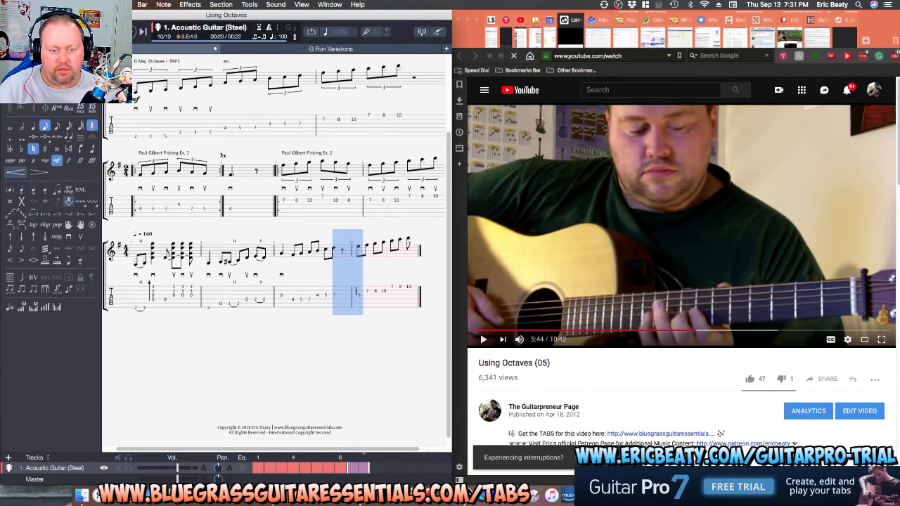
key(shift+Left)
key(Right)
key(Left)
key(Right)
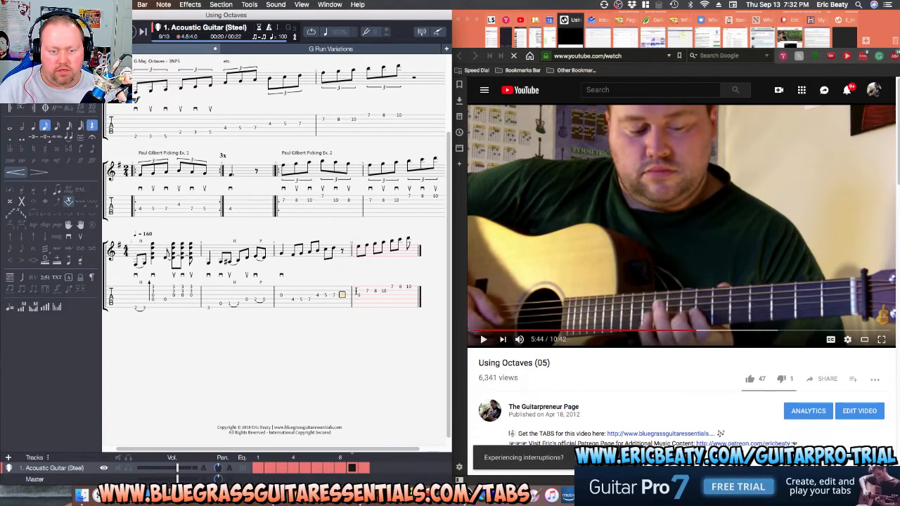
key(BackSpace)
key(s)
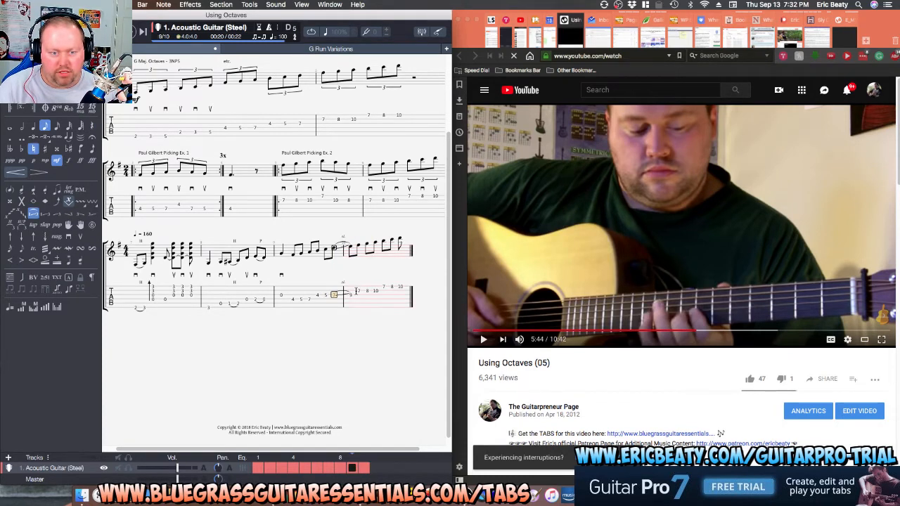
Play back the last two bars twice from the open G string note to check the rebarred run.
key(Left)
key(Left)
key(Left)
key(Left)
key(Left)
key(Left)
key(Left)
key(Left)
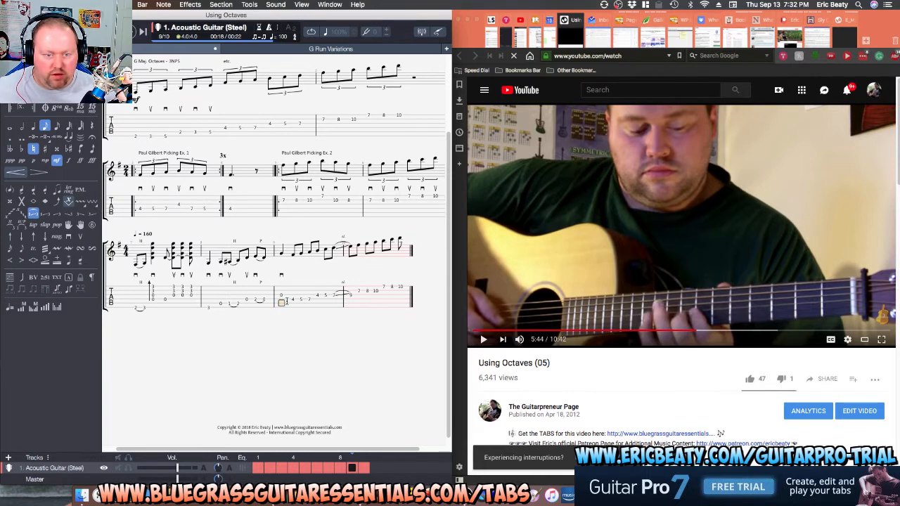
key(space)
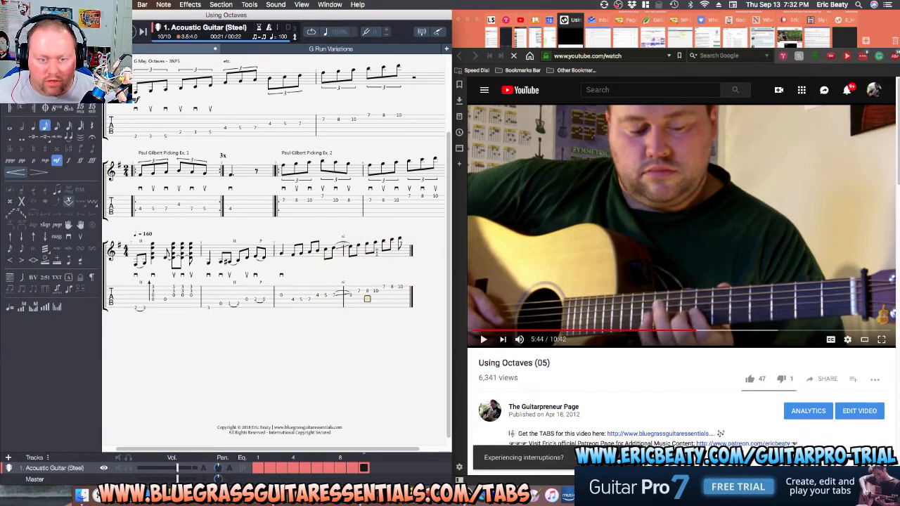
click(532, 300)
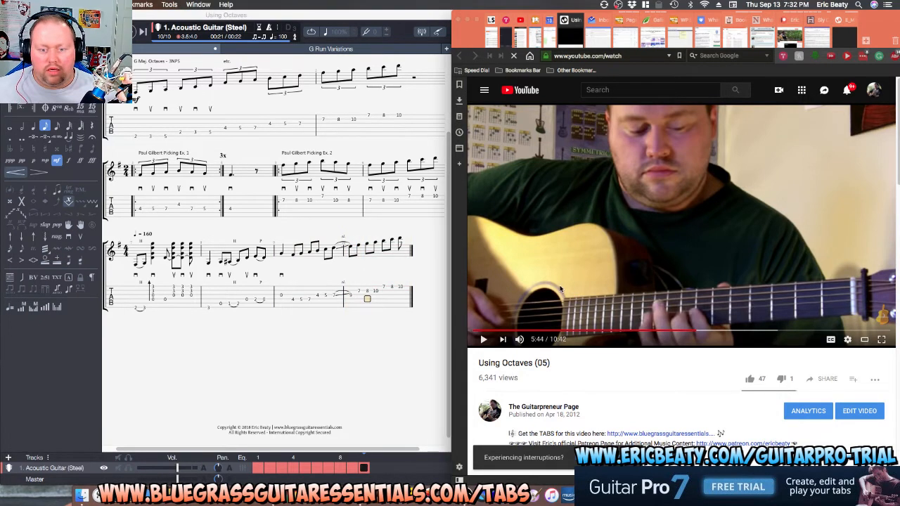
click(285, 298)
key(space)
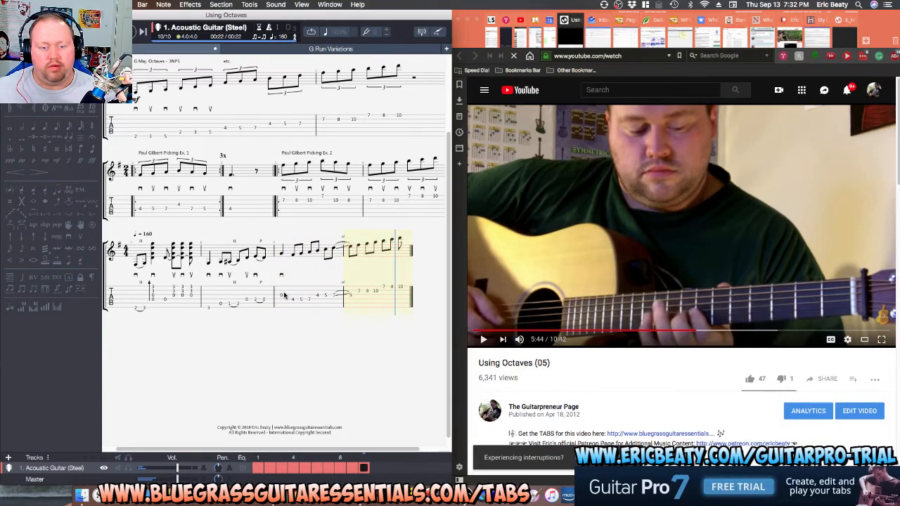
Play back the whole last line from its first bar, then resume the lesson video from 5:44.
click(139, 298)
key(space)
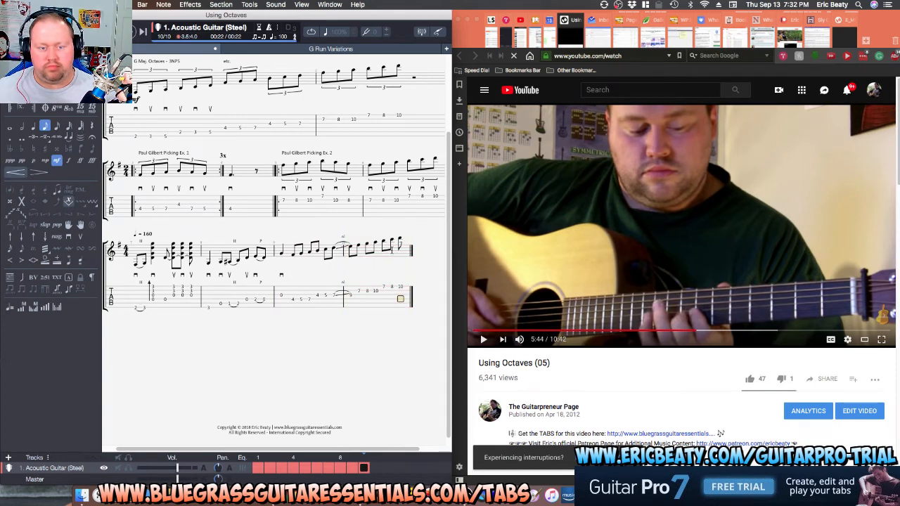
click(628, 225)
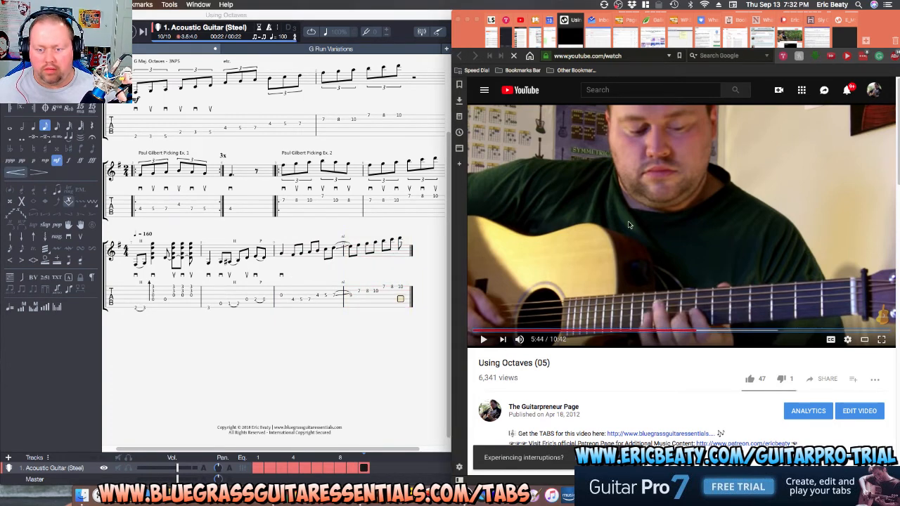
click(629, 225)
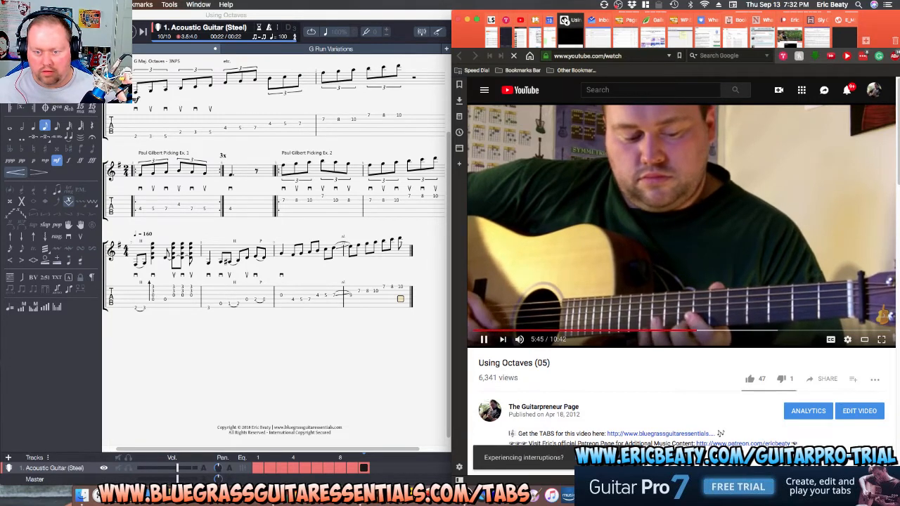
Pause the lesson video and extend the run on the high E string with eighth notes at fret 8 ending the bar and fret 7 starting a new one.
key(space)
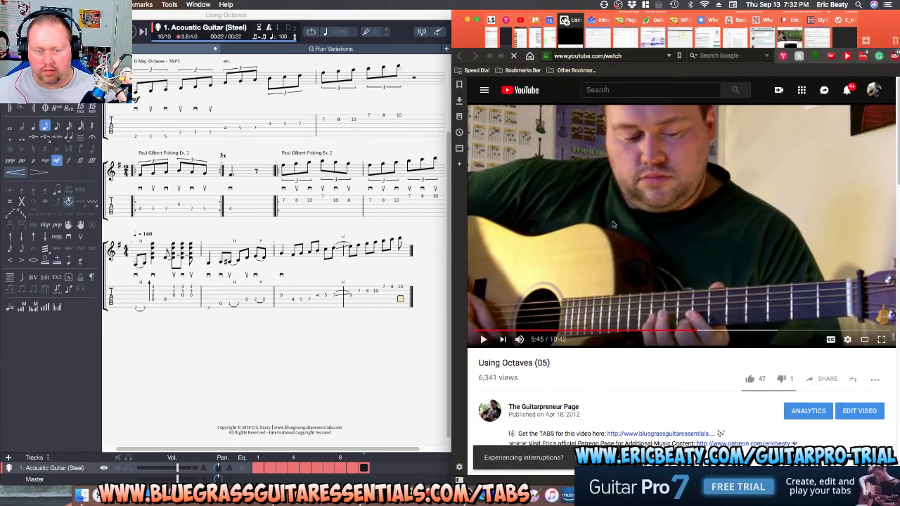
click(400, 288)
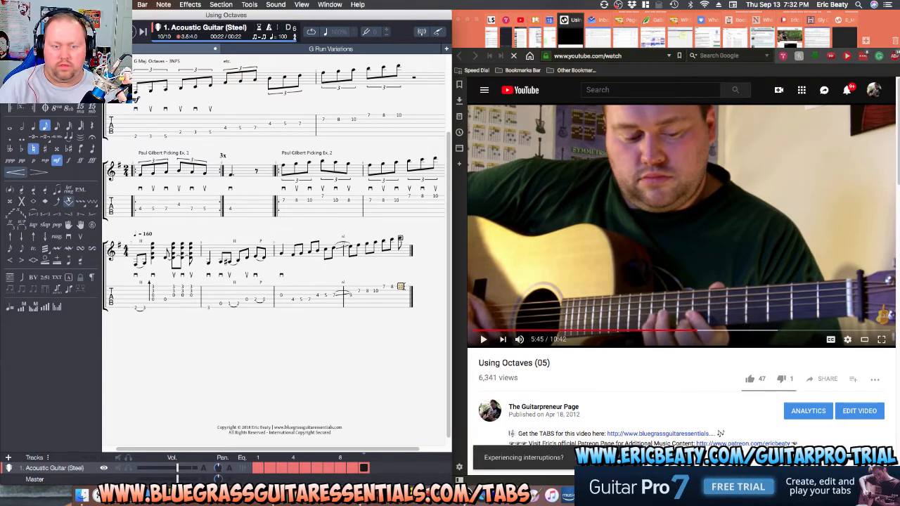
text(10)
key(Right)
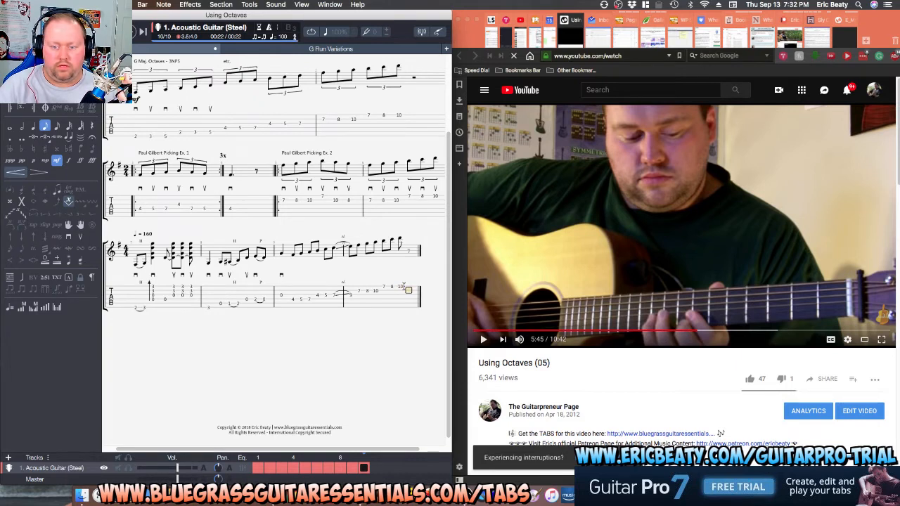
key(Up)
text(8)
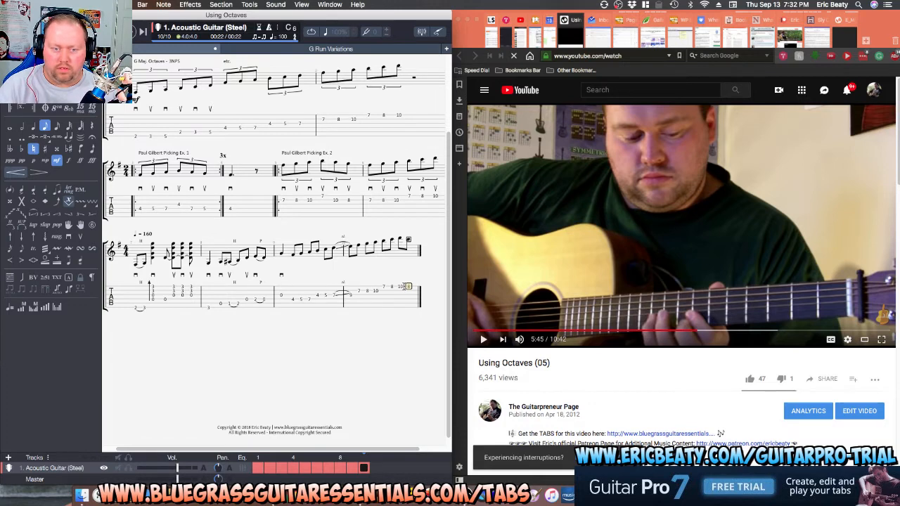
key(Right)
text(7)
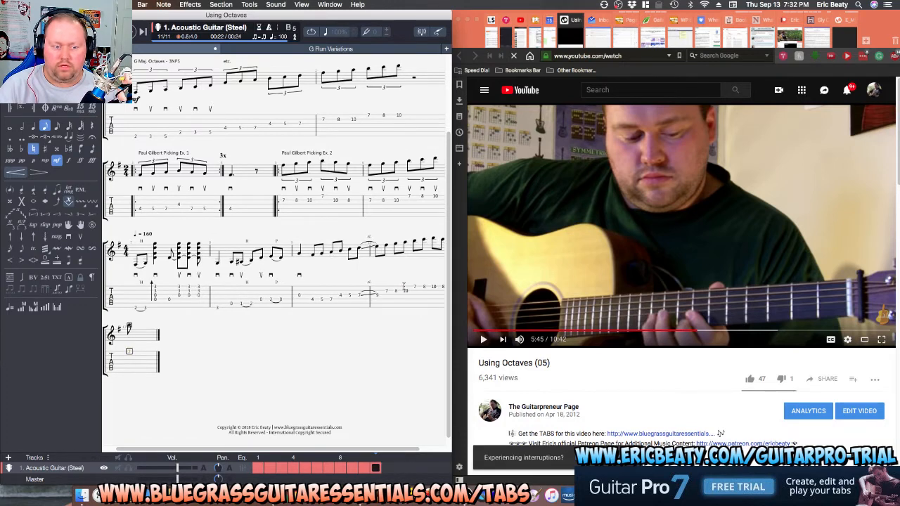
Step back through the last bar's notes and play back the end of the run into the new bar.
key(Left)
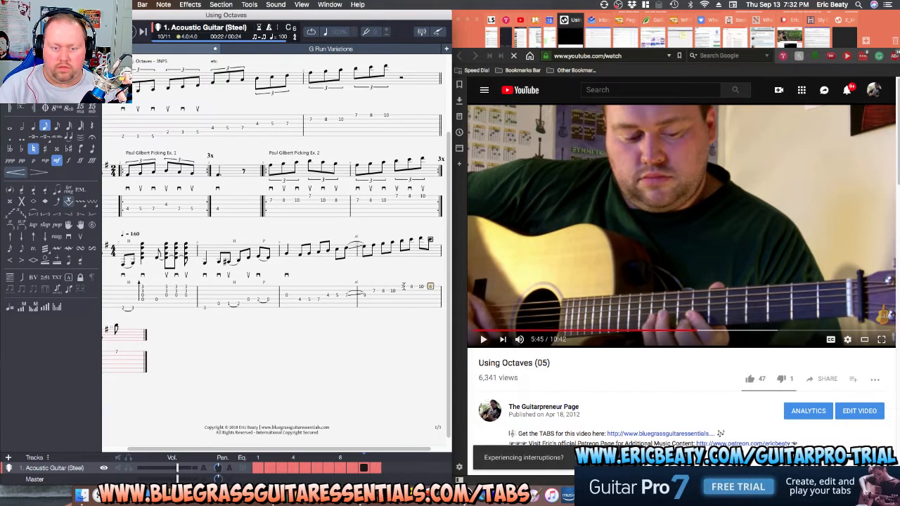
key(Left)
key(Left)
key(Left)
key(Left)
key(Left)
key(Left)
key(Left)
key(space)
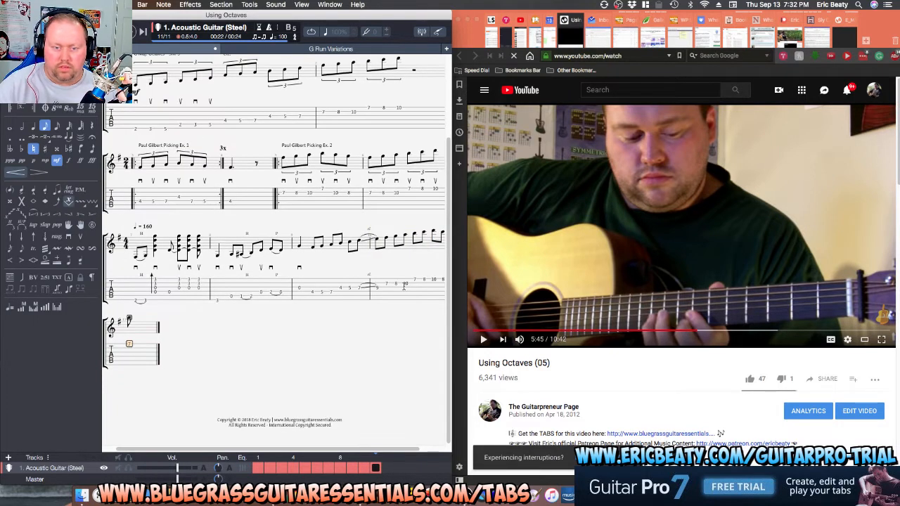
key(Left)
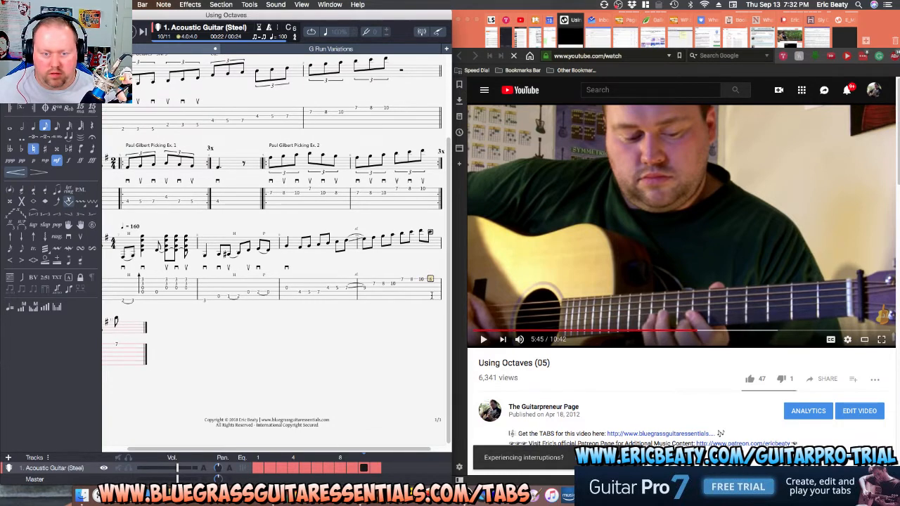
key(space)
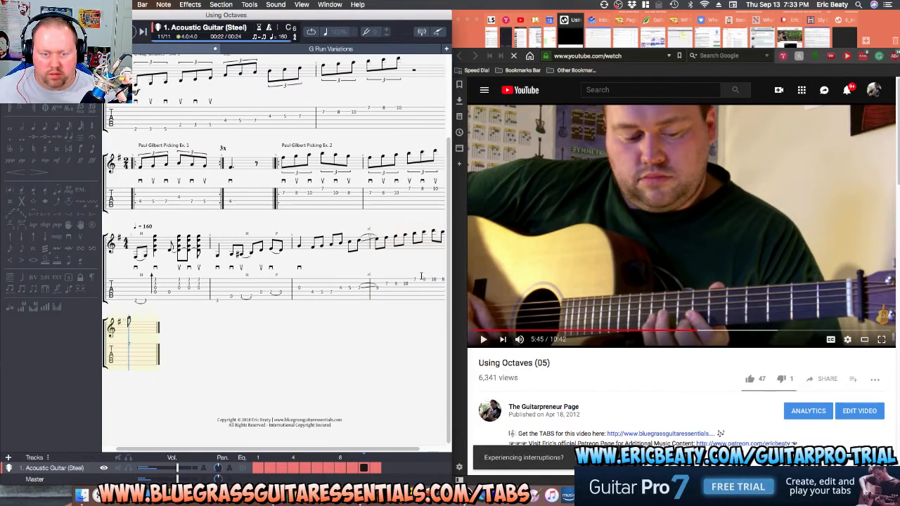
key(space)
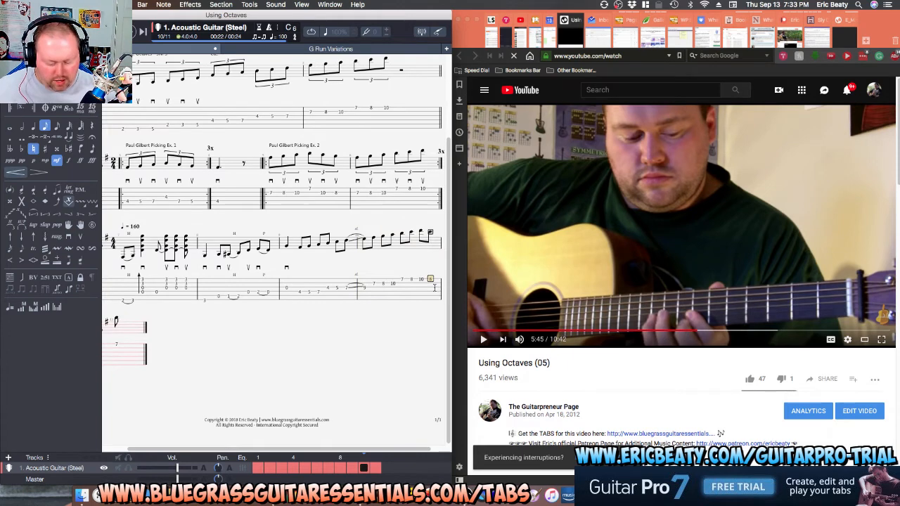
Add a pull-off from the bar's closing fret 8 to the fret 7 in the next bar, and play back the phrase.
key(h)
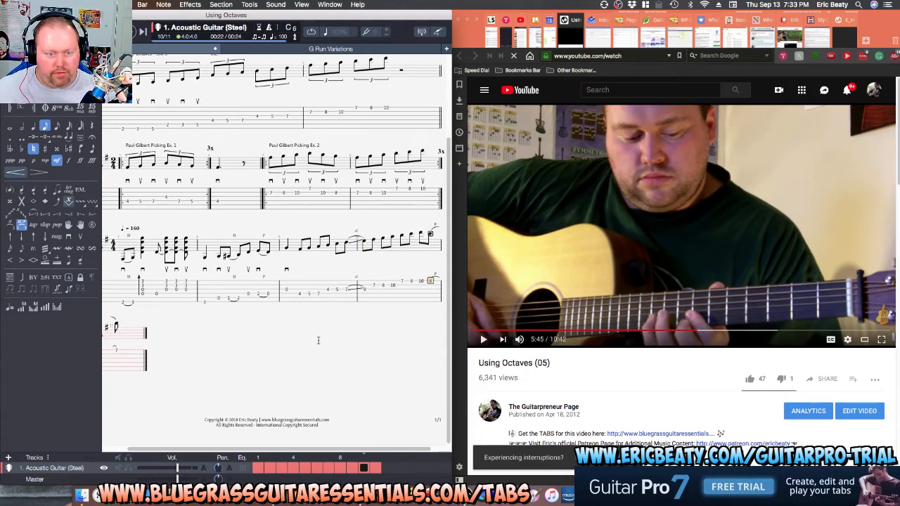
click(373, 288)
key(space)
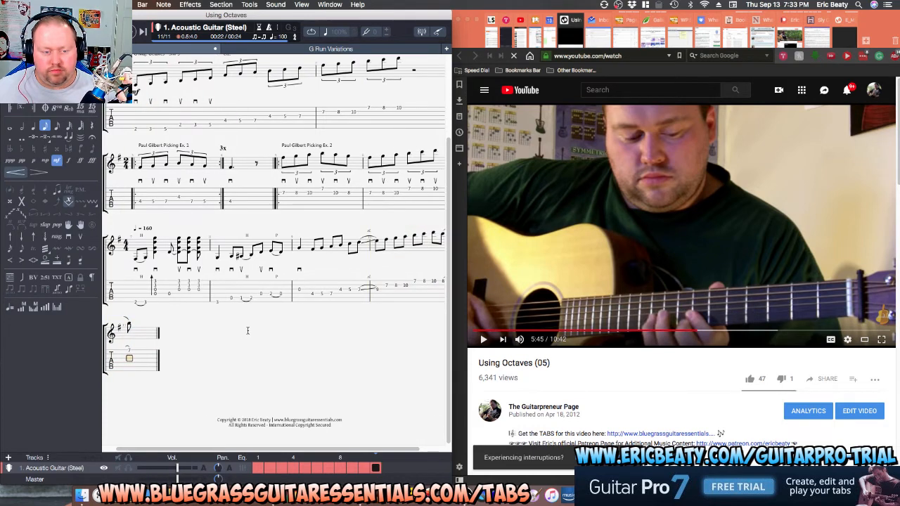
click(129, 347)
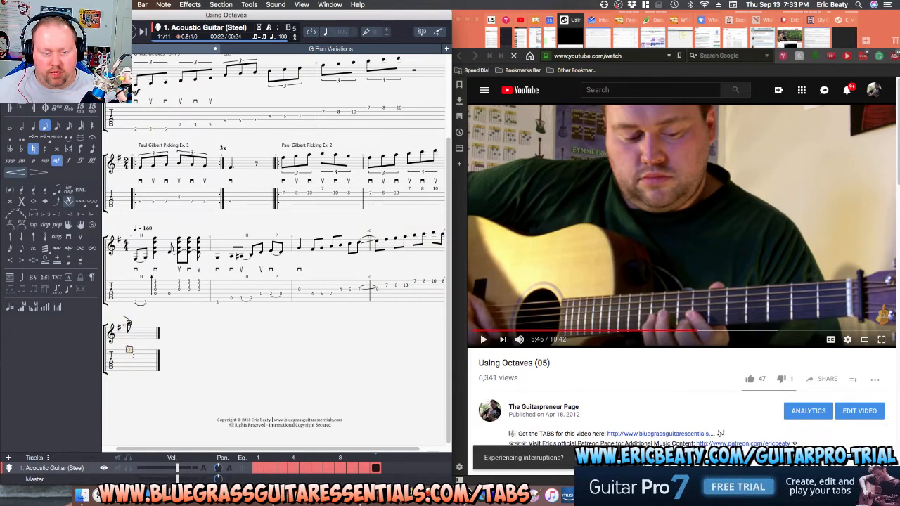
click(420, 280)
click(430, 280)
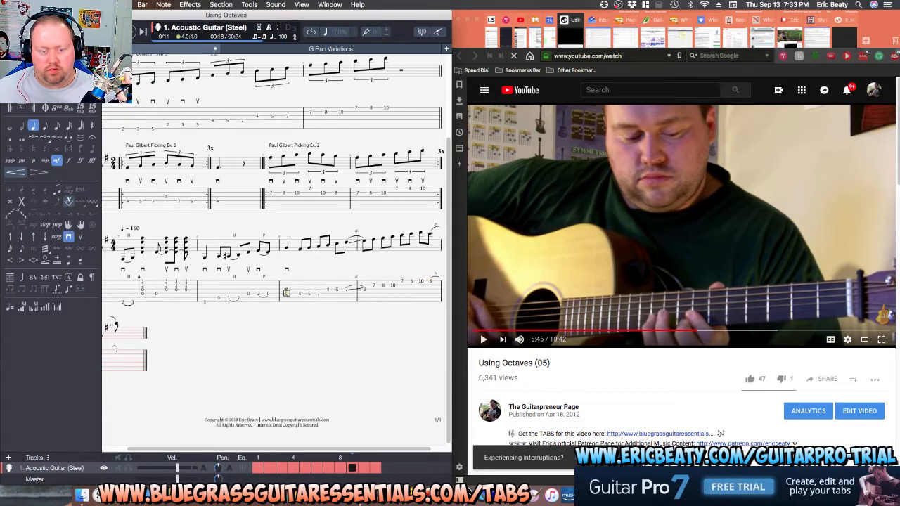
click(205, 302)
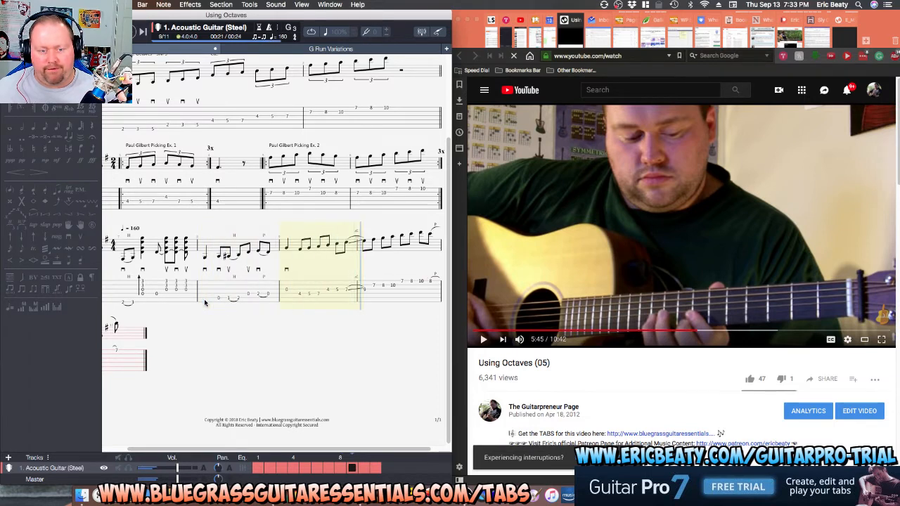
key(space)
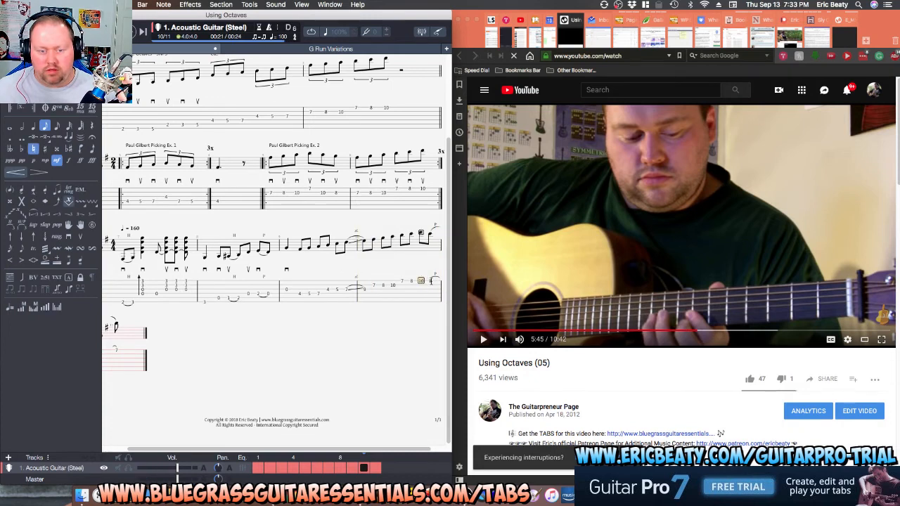
Shorten the closing fret 8 to a sixteenth, add a sixteenth fret 7 after it in the same bar, and clear the 7 from the next bar.
key(Right)
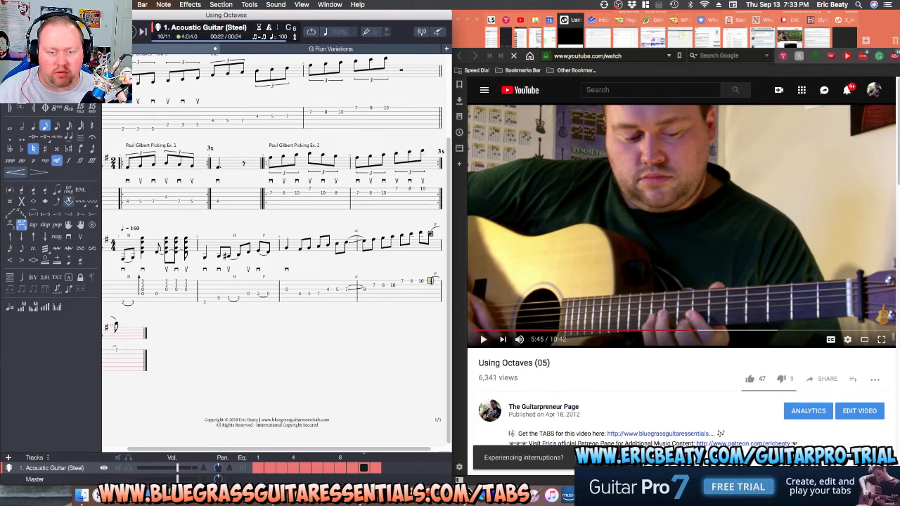
key(minus)
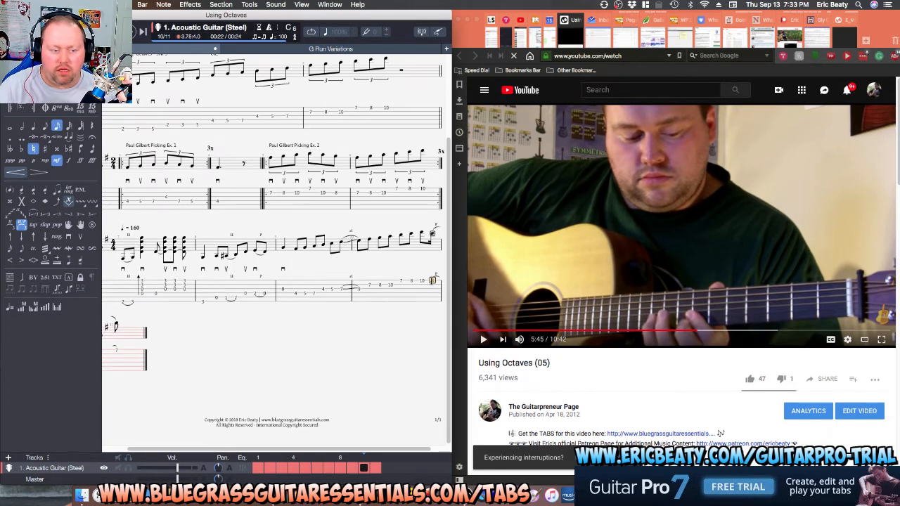
key(l)
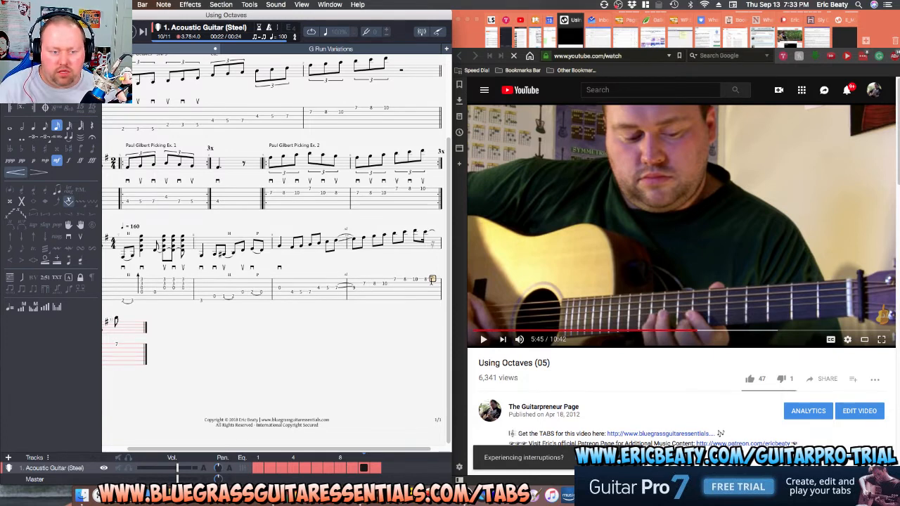
key(period)
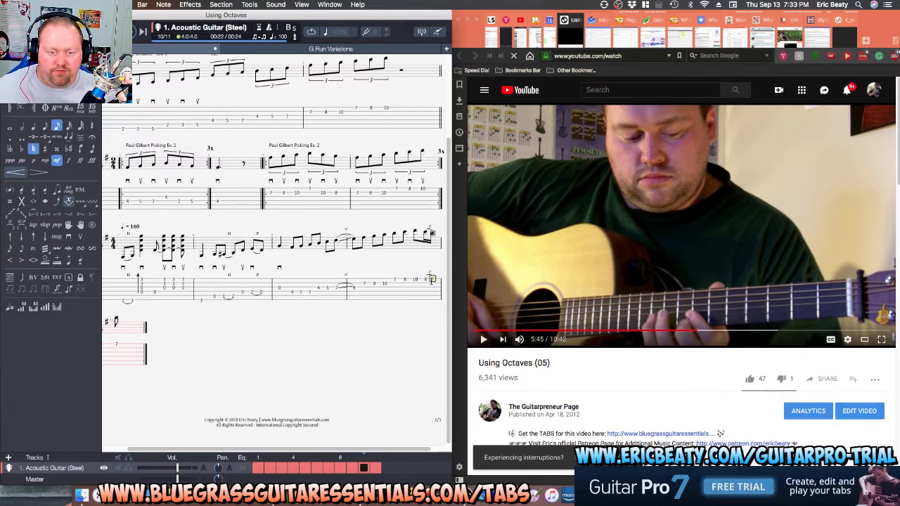
click(116, 344)
key(Delete)
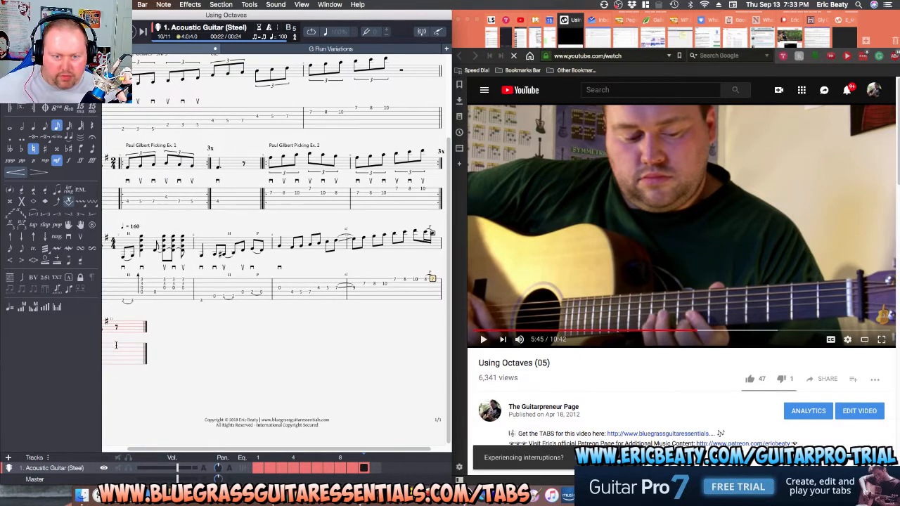
Play back the run from the open G string note, then replay the lesson video up to 5:46 to compare the phrase ending.
click(288, 288)
key(space)
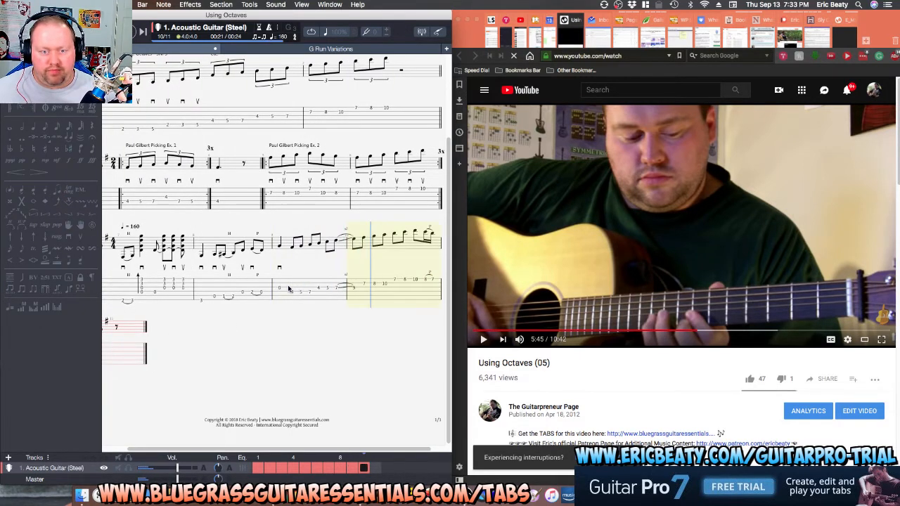
click(647, 275)
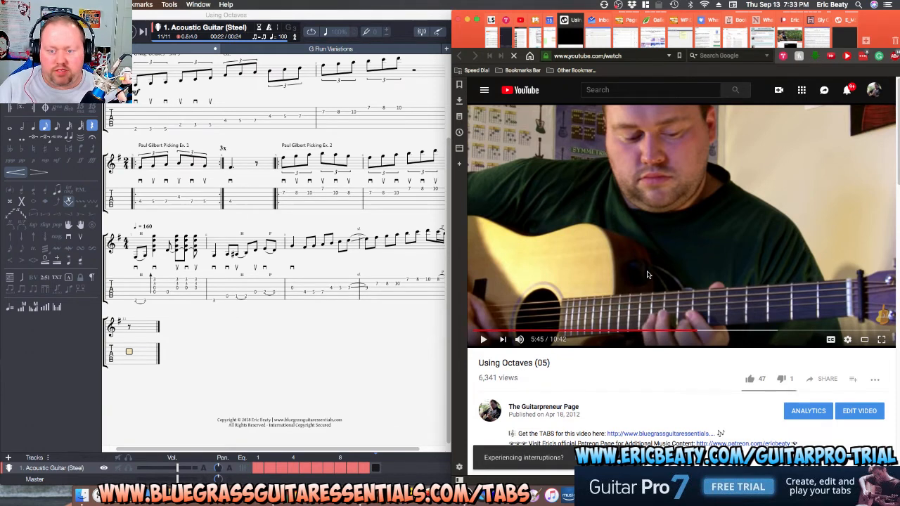
key(Left)
click(647, 274)
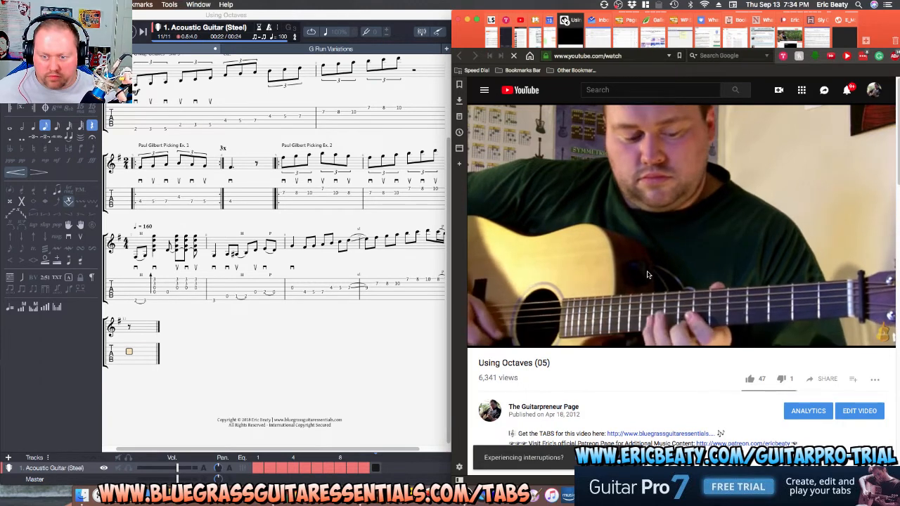
click(647, 275)
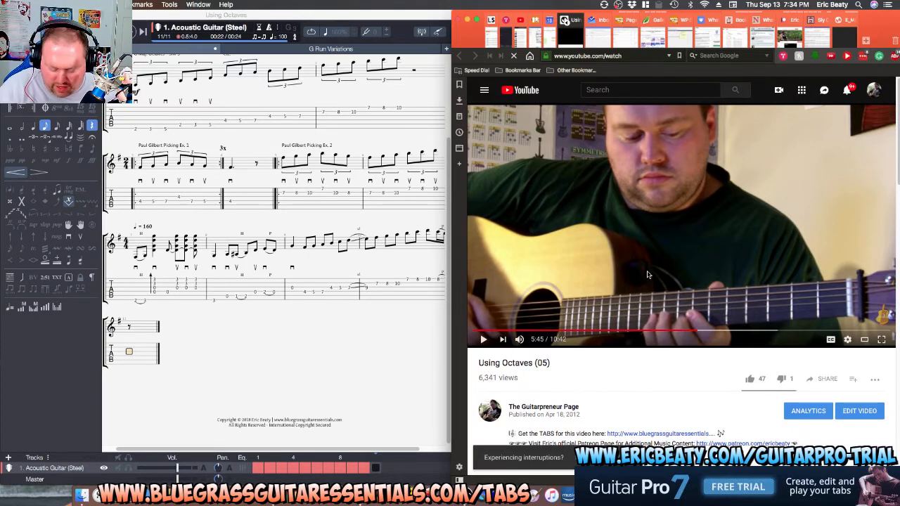
click(648, 274)
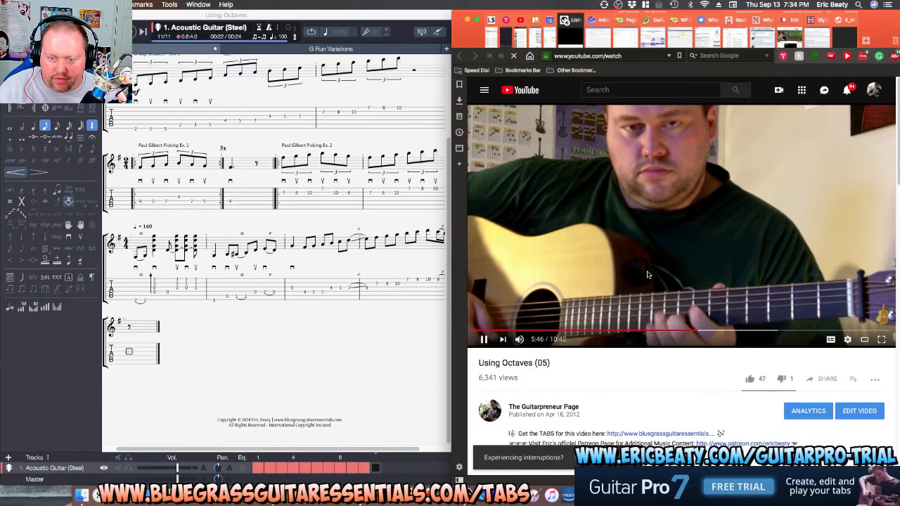
key(Left)
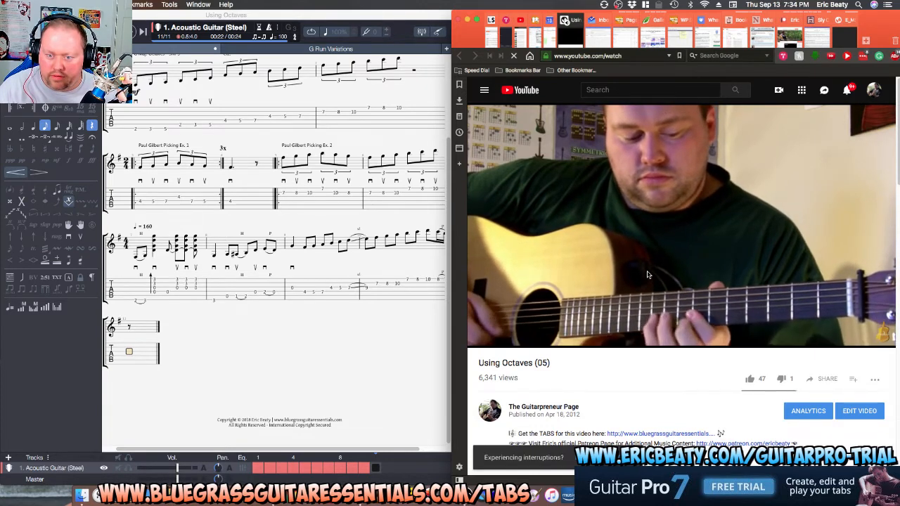
key(space)
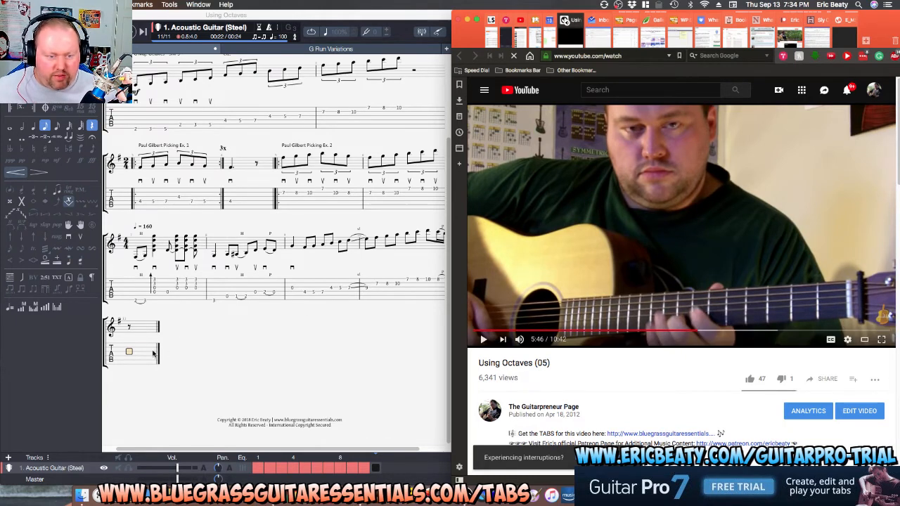
Enter a fret 10 eighth note on the B string at the start of the last bar, then replay the lesson video passage from 5:43.
click(129, 350)
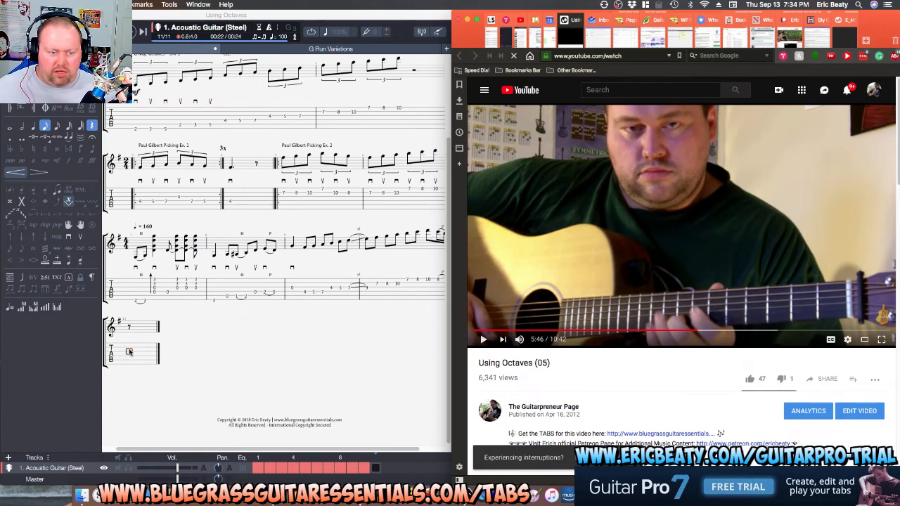
click(190, 354)
click(151, 348)
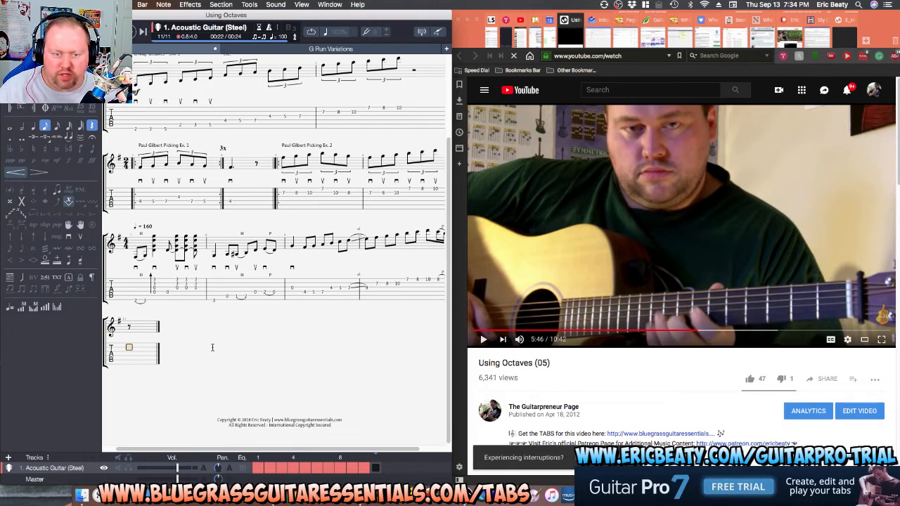
text(10)
key(space)
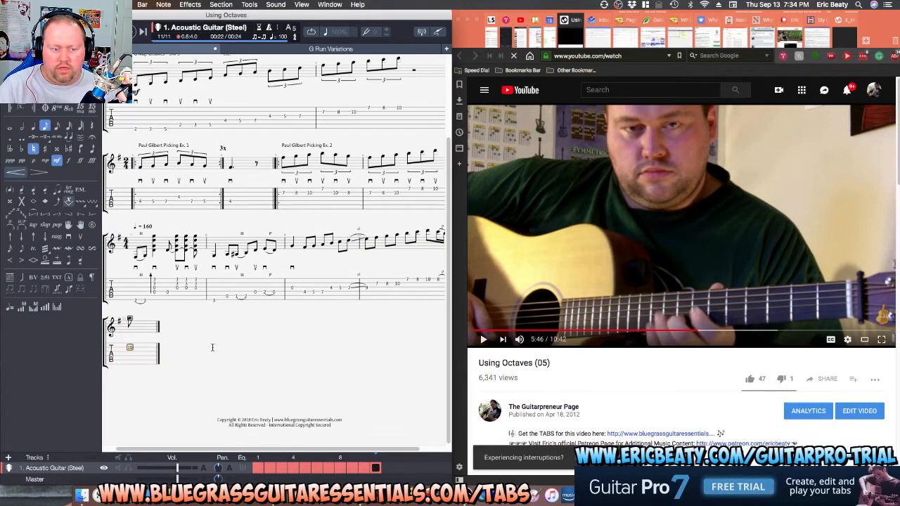
key(Right)
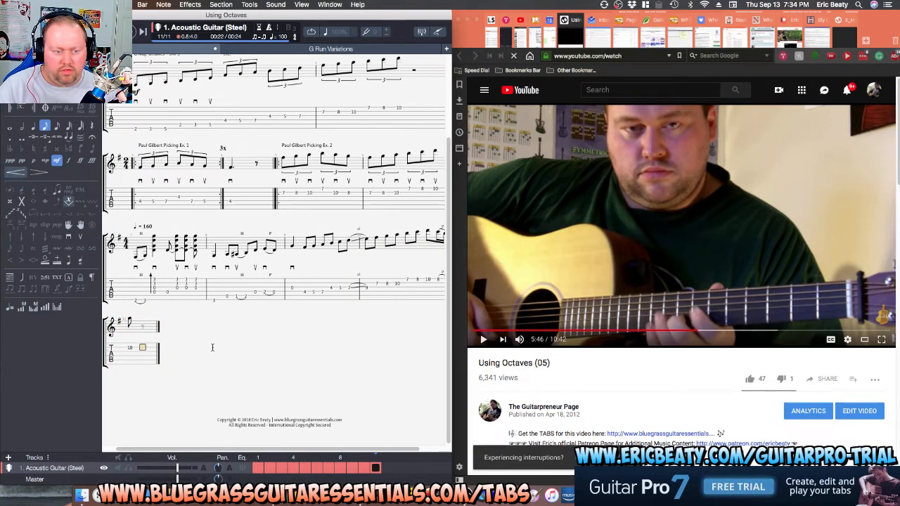
key(Up)
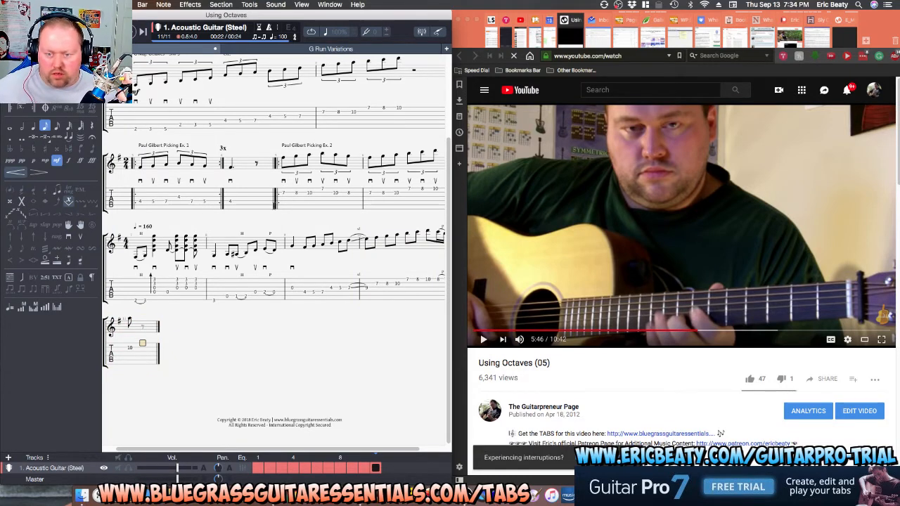
click(623, 229)
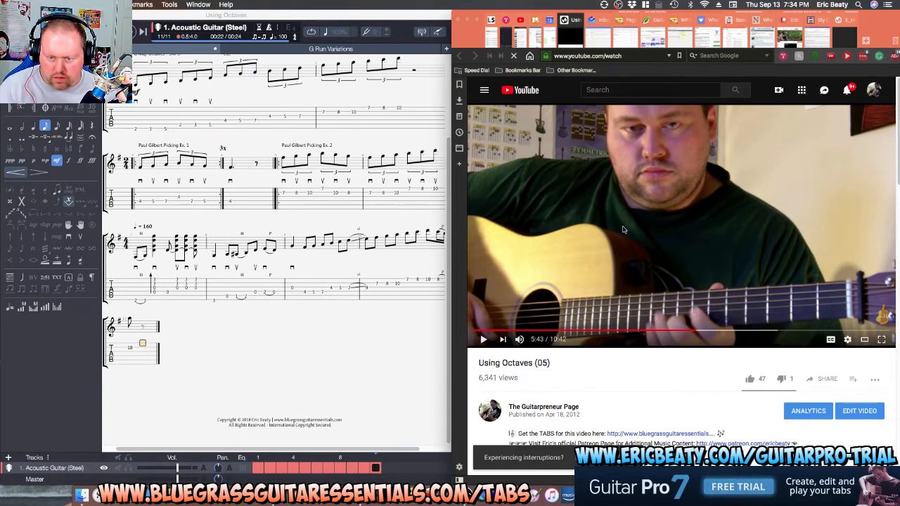
click(623, 229)
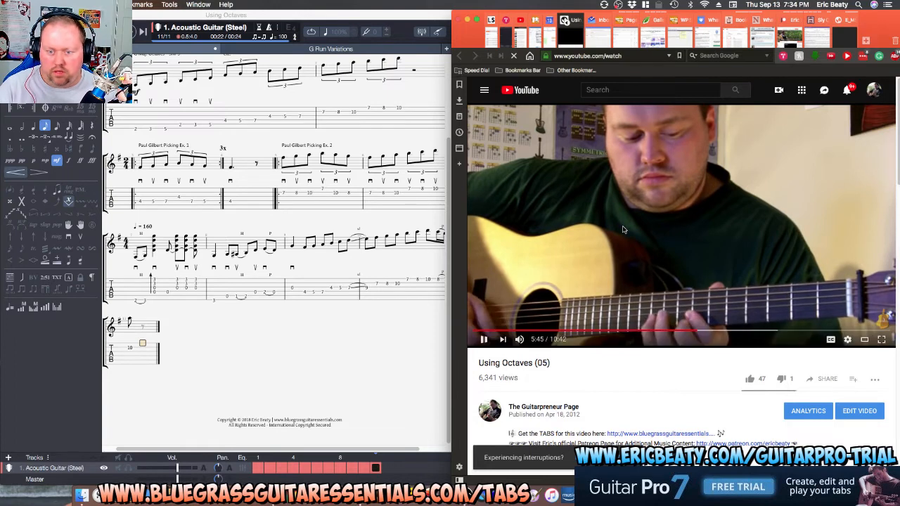
Pause the lesson video and add a fret 8 eighth note on the high E string after the last bar's fret 10.
click(622, 229)
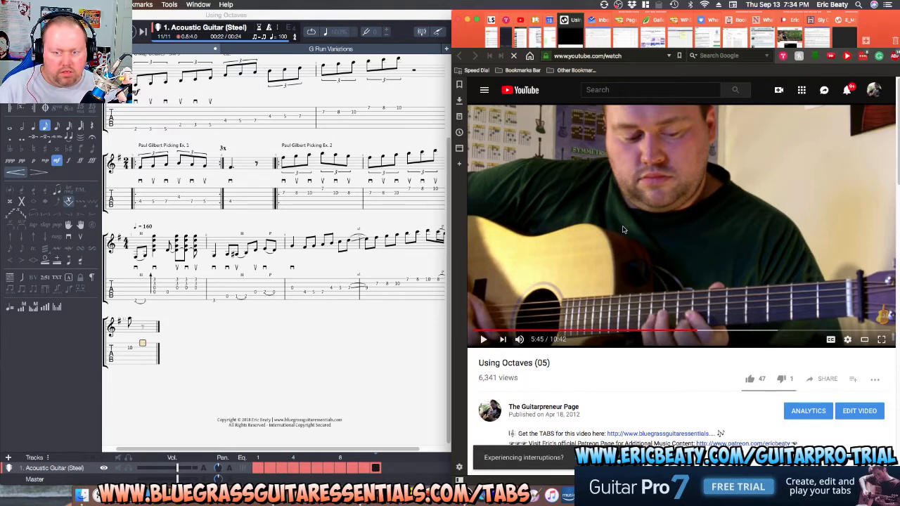
key(super+Tab)
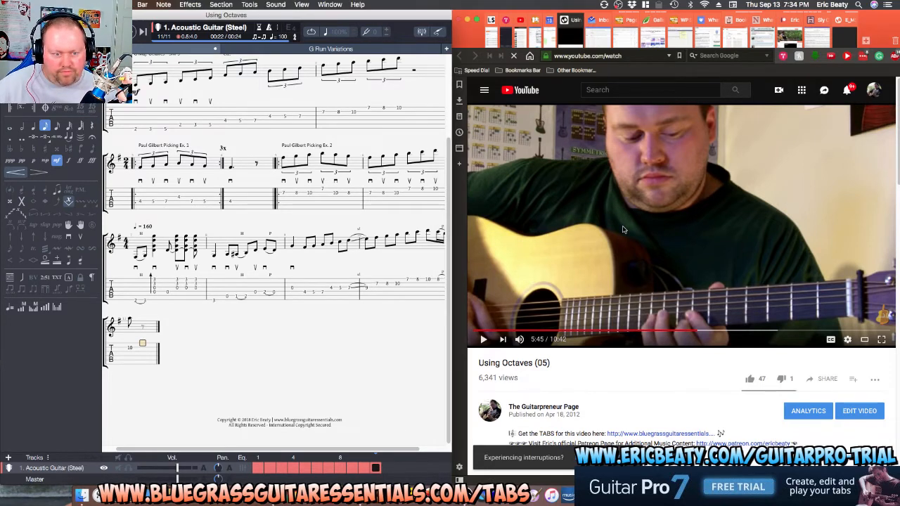
key(3)
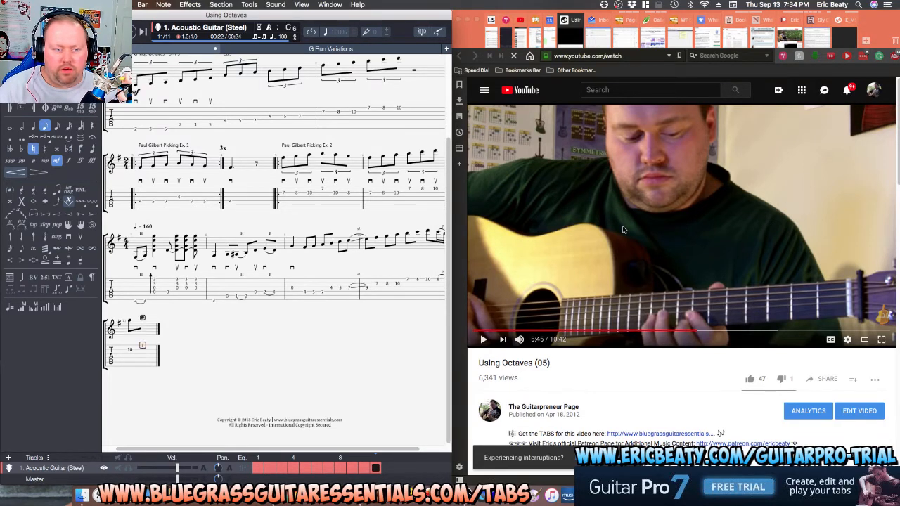
key(Delete)
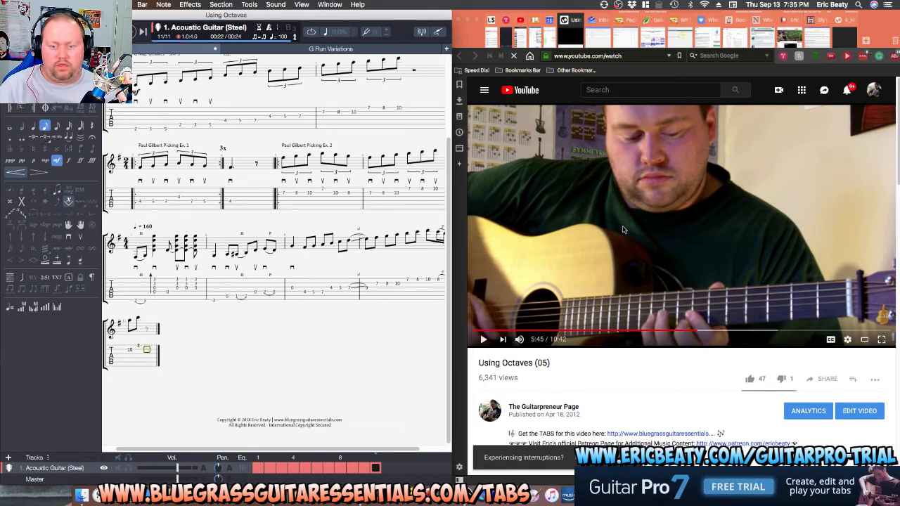
Replay the lesson video passage leading up to 5:45 and pause it to check the following notes.
click(621, 229)
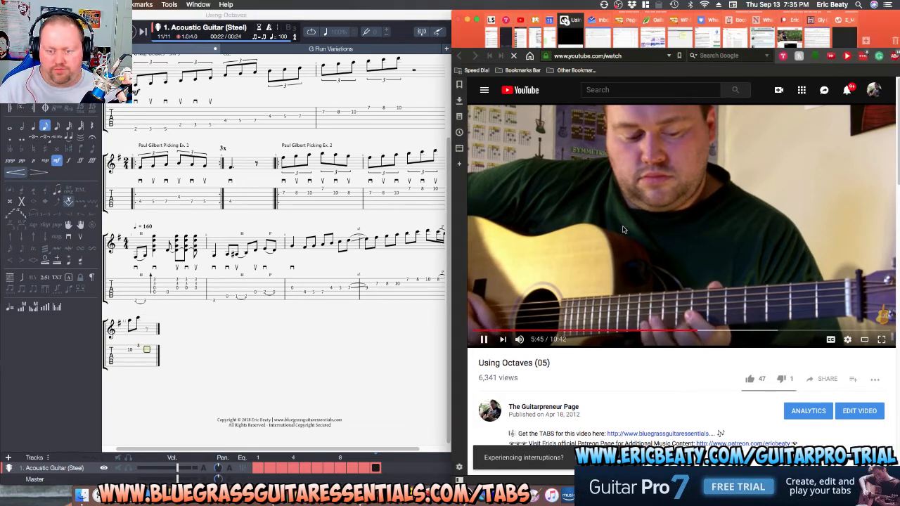
key(Left)
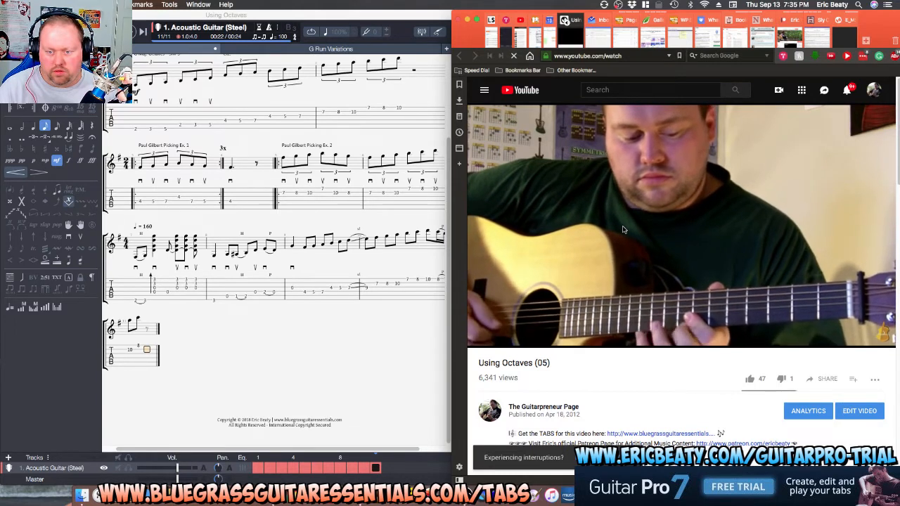
key(space)
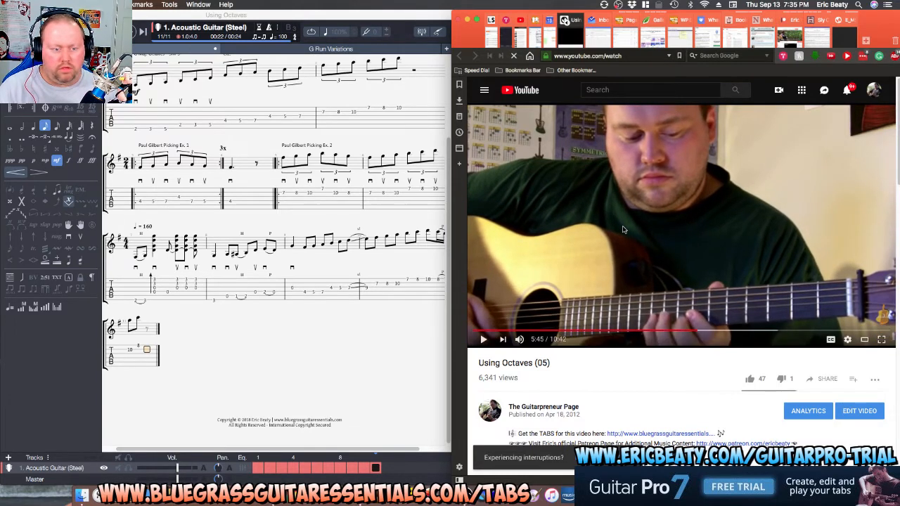
Return the lesson video to the passage around 5:50, and rewind it to about 5:00 to hear the lead-in.
key(1)
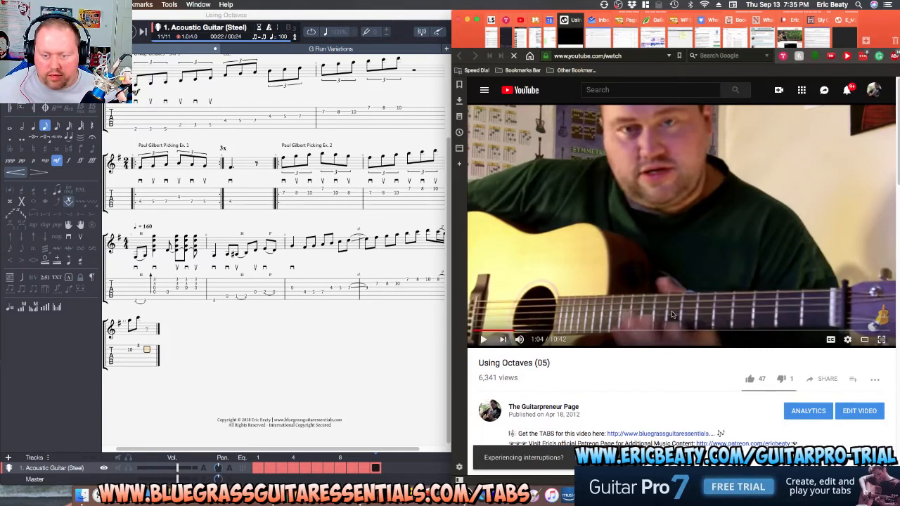
click(701, 333)
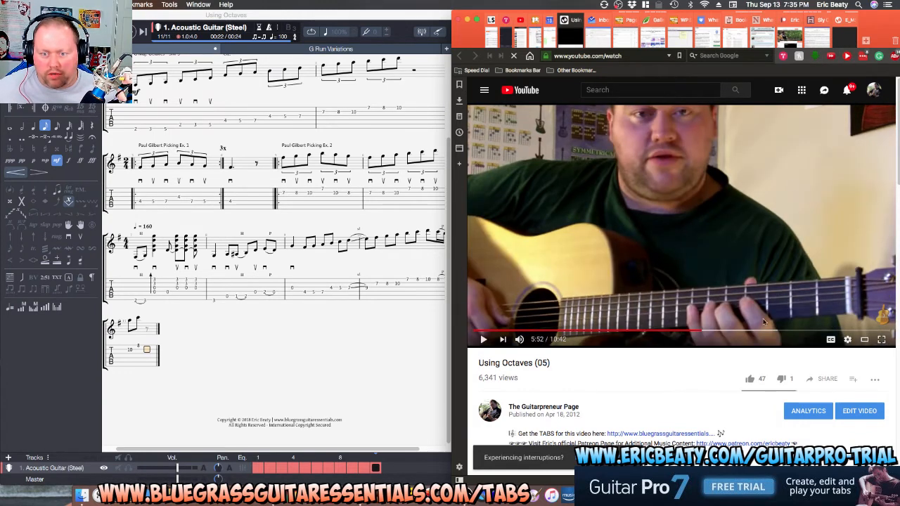
click(709, 333)
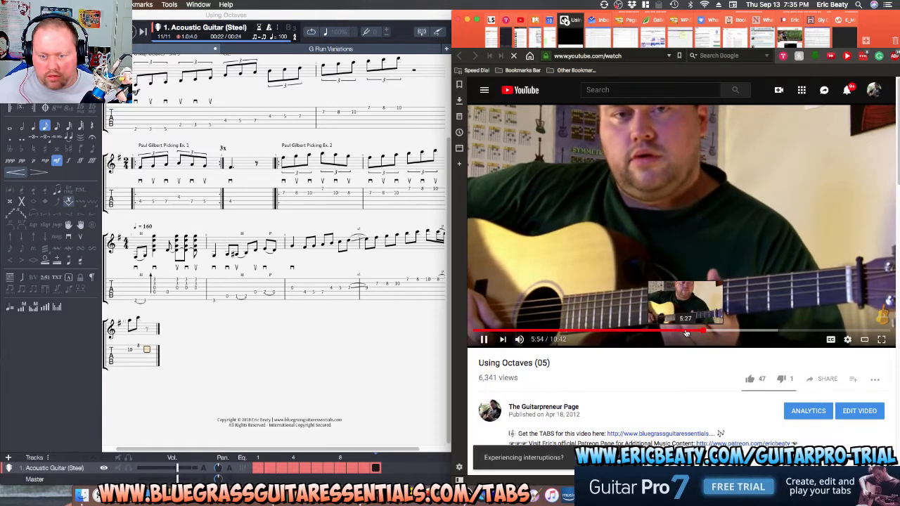
click(685, 332)
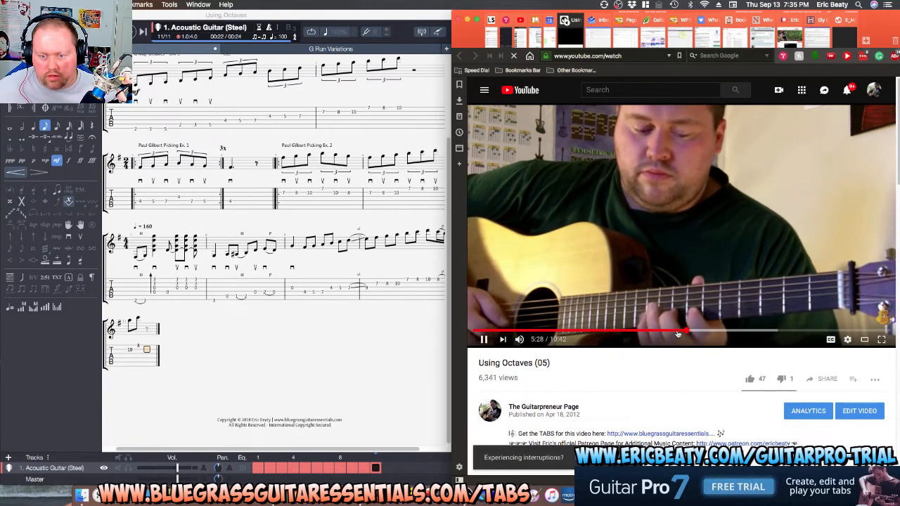
drag(678, 334, 660, 333)
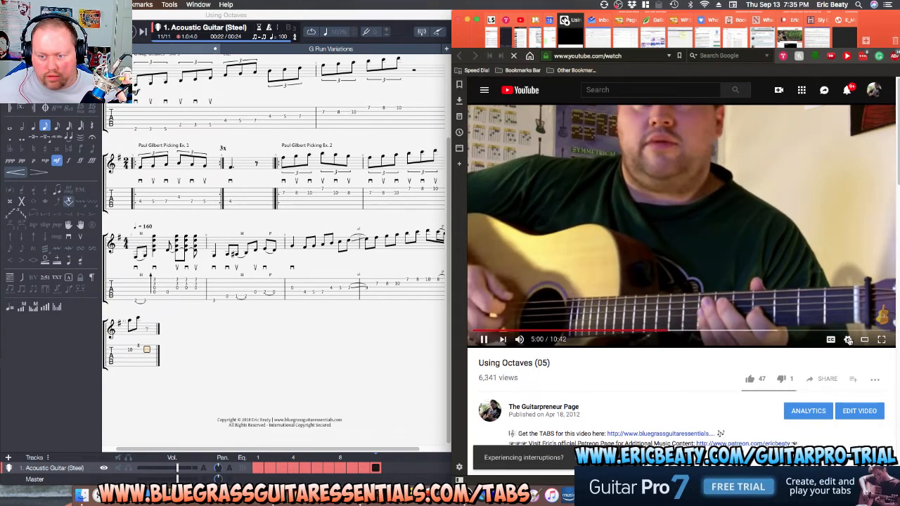
Change the lesson video's playback speed and replay the lick from about 5:39.
click(848, 340)
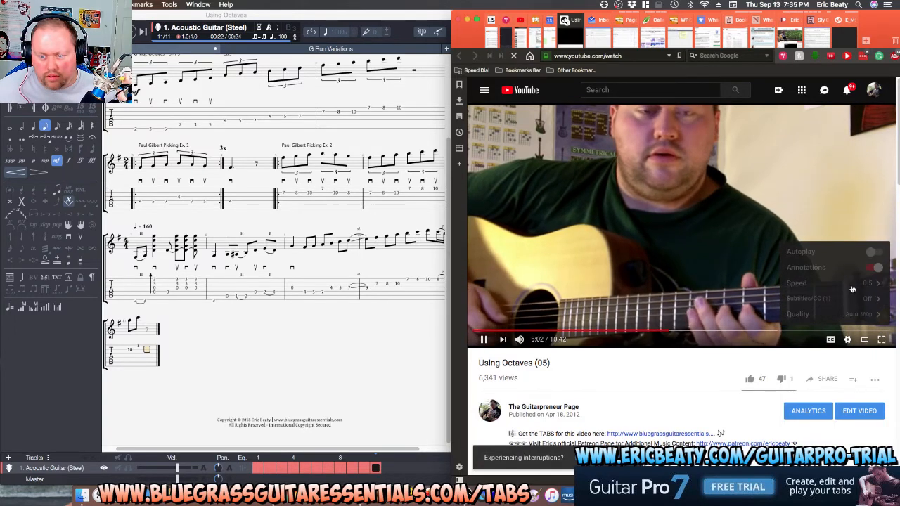
click(852, 289)
click(858, 252)
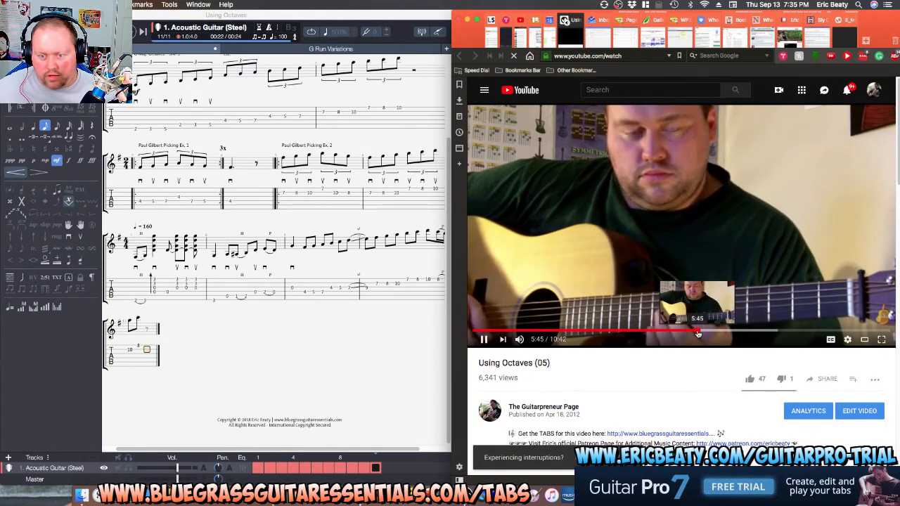
mouse_move(693, 335)
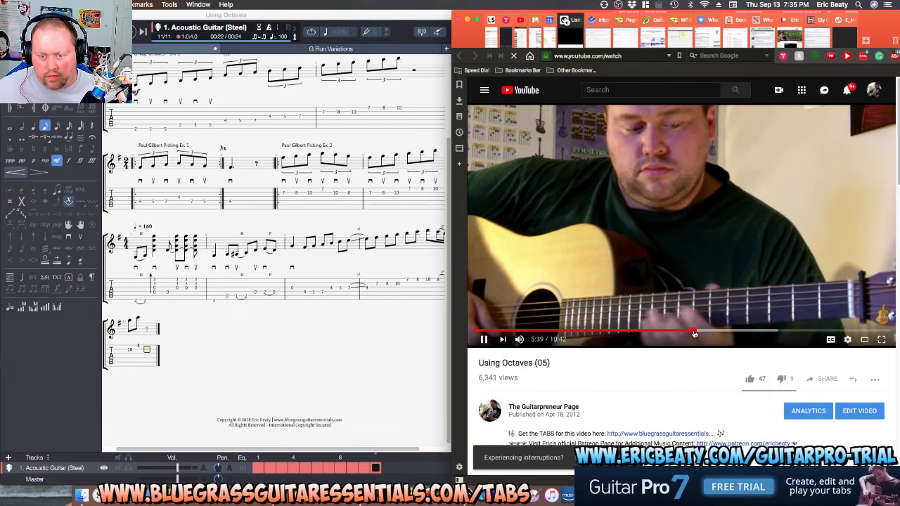
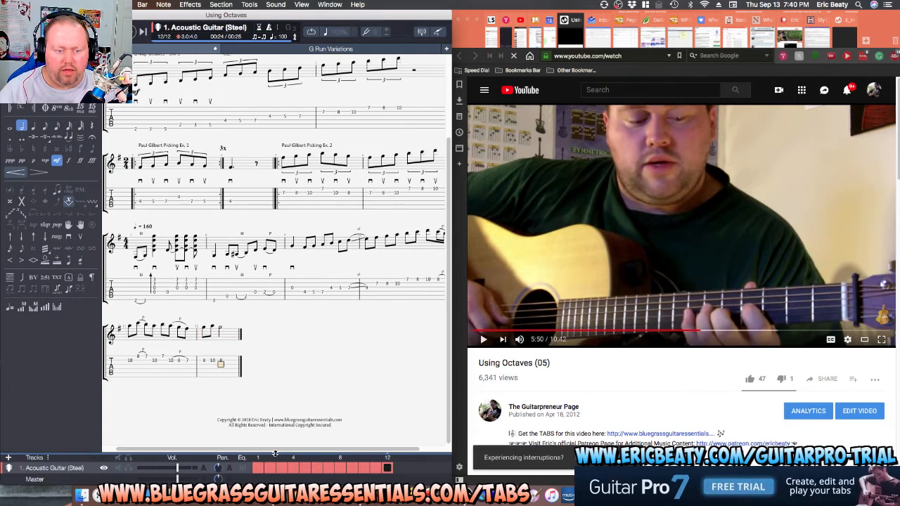
Add a quarter rest after the closing fret 8 in bar 12, and play back the phrase from the start of bar 8.
key(Right)
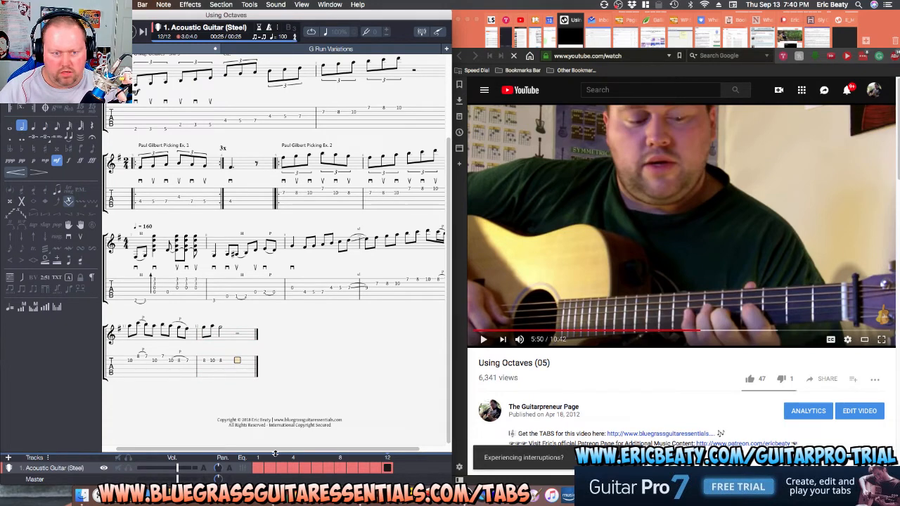
key(plus)
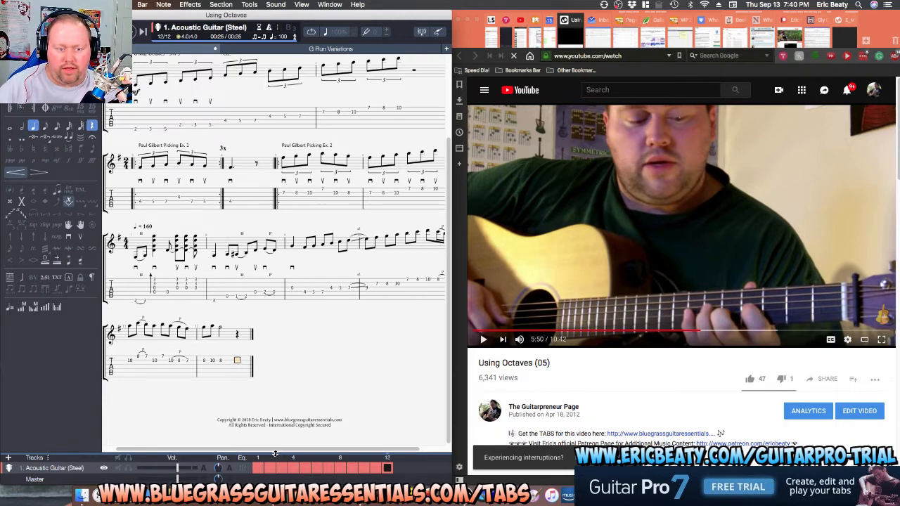
click(215, 301)
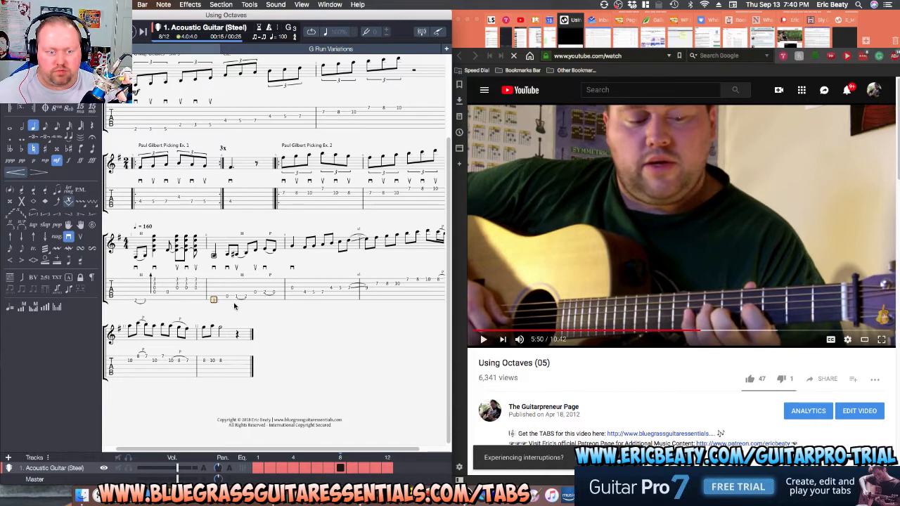
key(space)
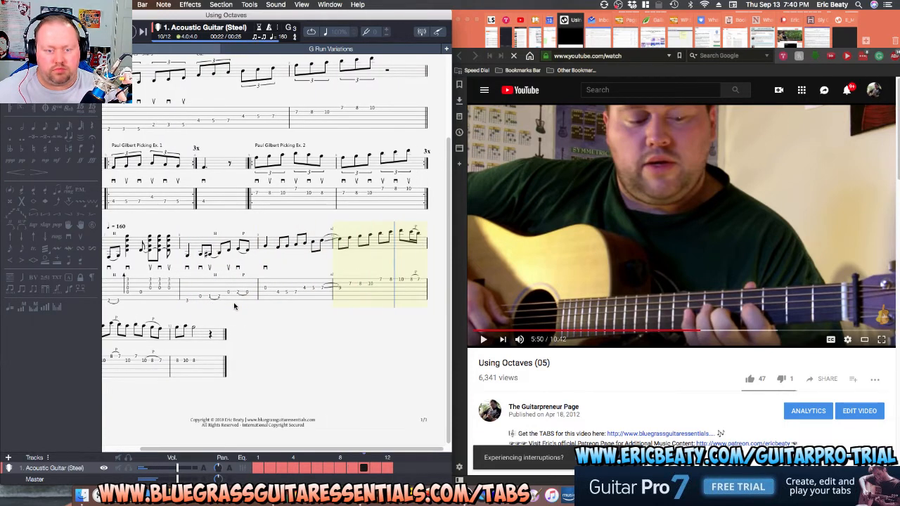
key(space)
Change the slide from the last note of bar 9 into bar 10 to a shift slide.
click(320, 285)
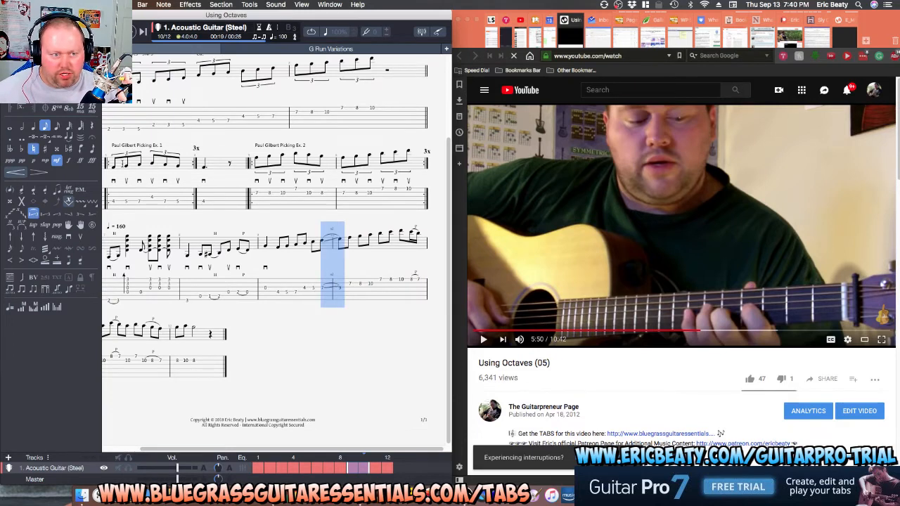
click(36, 213)
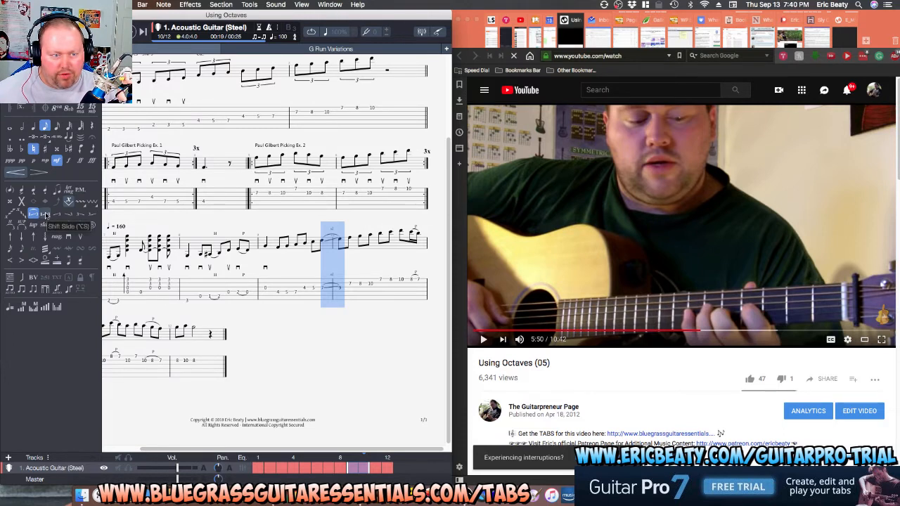
click(44, 213)
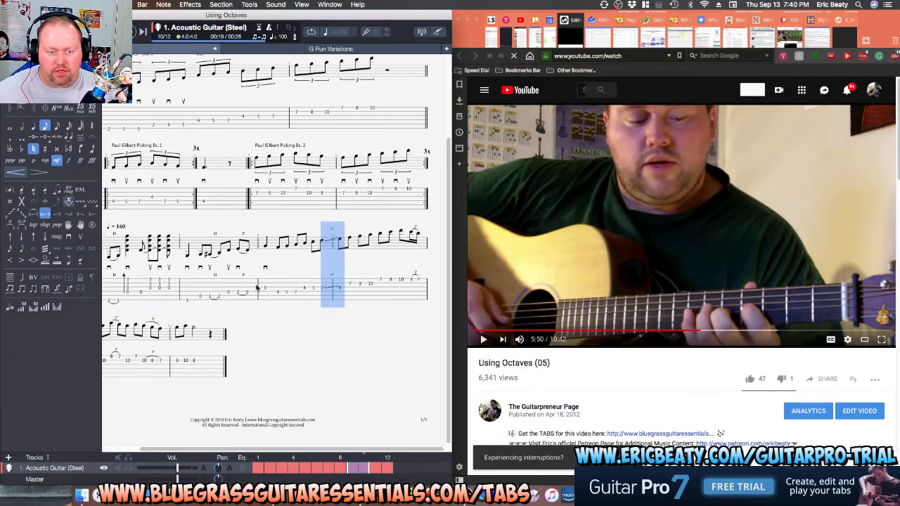
Play back the phrase from the start of bar 8, and again from the start of bar 9.
click(187, 296)
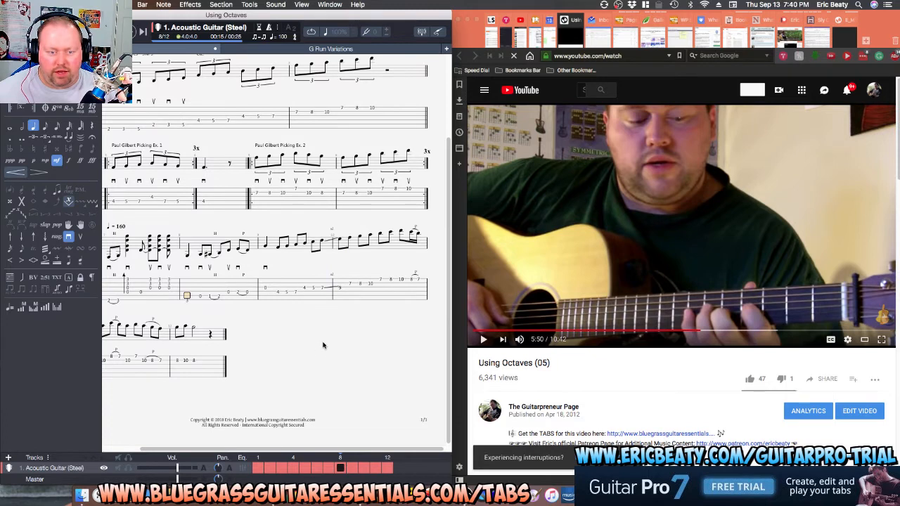
key(space)
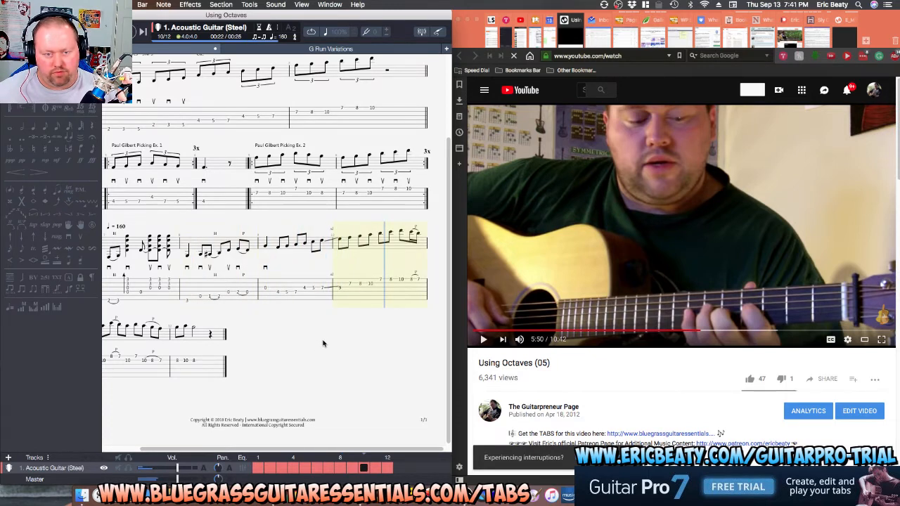
key(space)
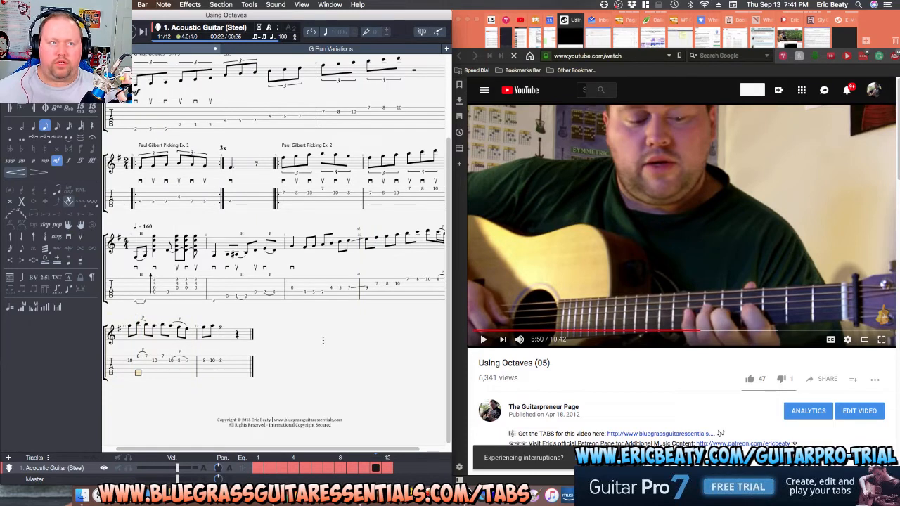
click(291, 290)
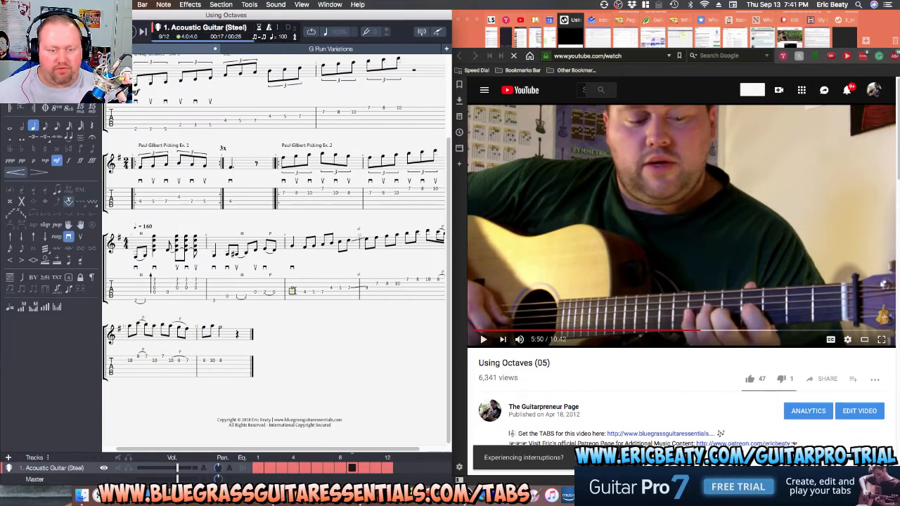
key(space)
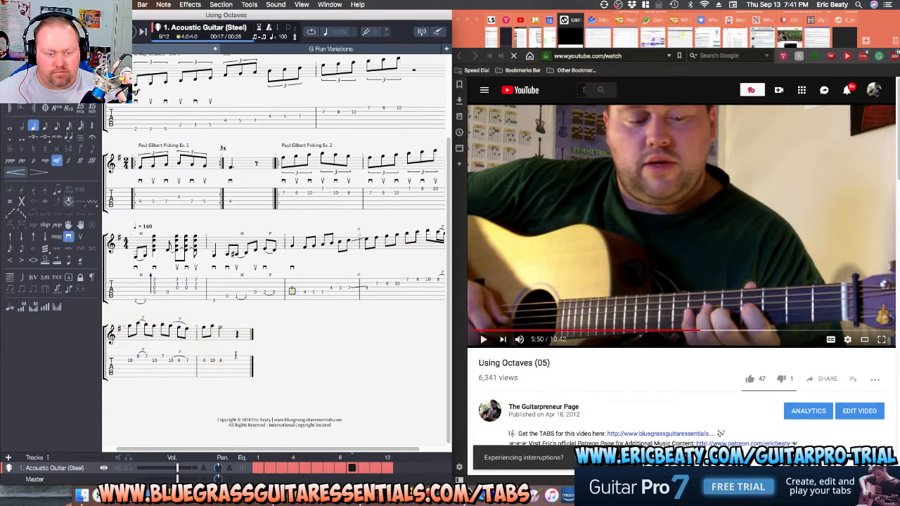
Make the closing fret 8 a dotted half note with no rest after it, and play back the lick from bar 8.
click(220, 361)
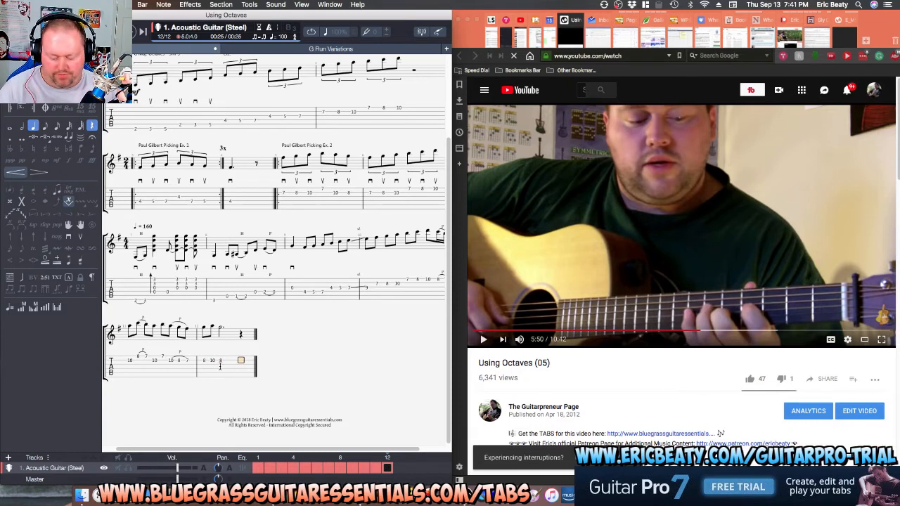
key(Delete)
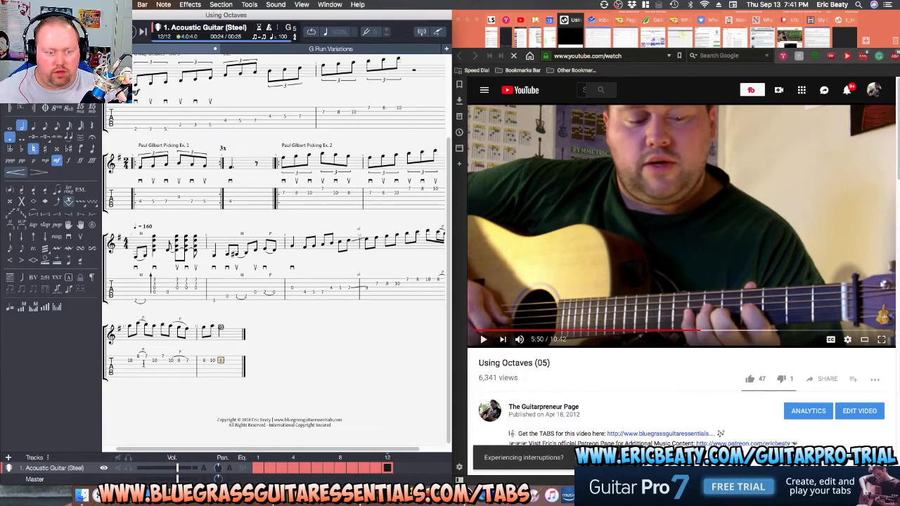
click(218, 294)
key(space)
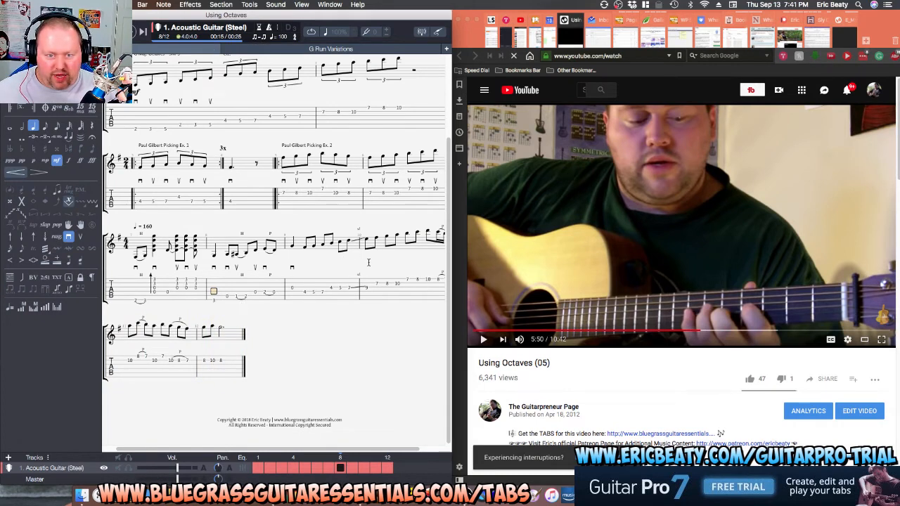
Replay the lesson video from about 5:40 to 5:47 to compare it with the tablature.
click(658, 279)
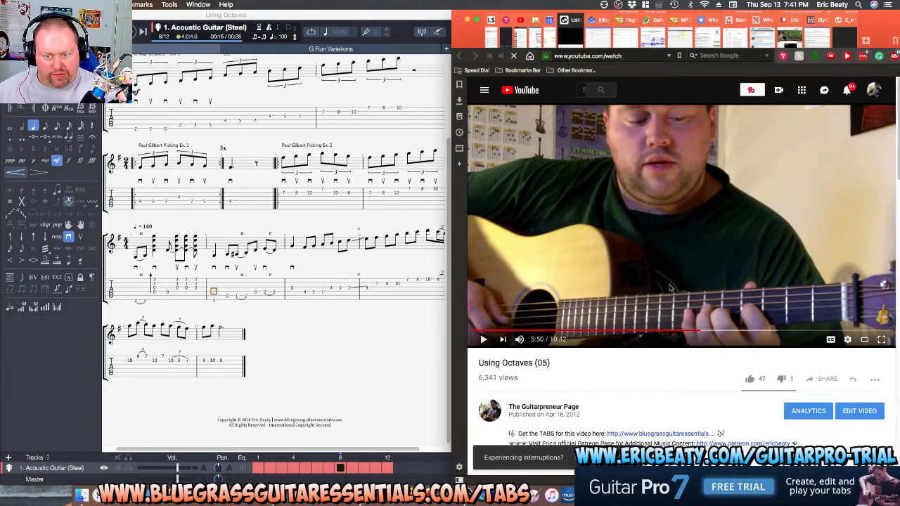
click(695, 334)
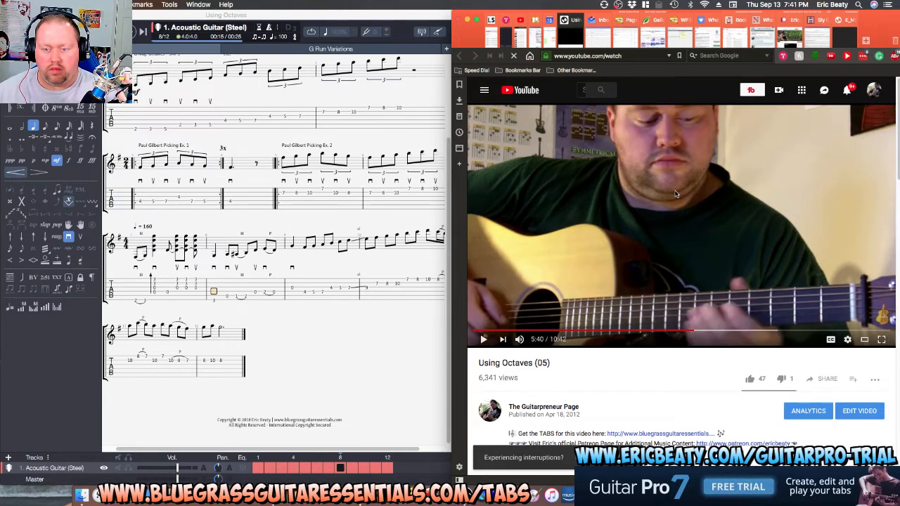
click(675, 193)
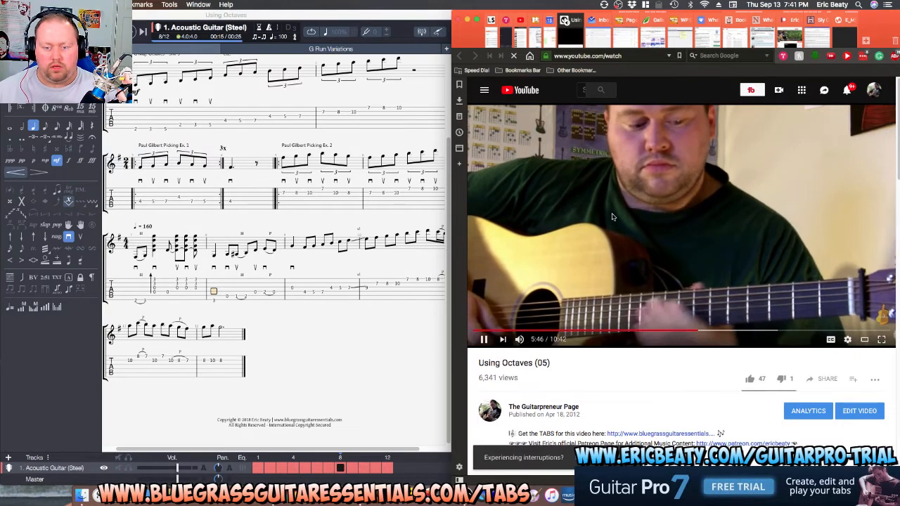
click(485, 299)
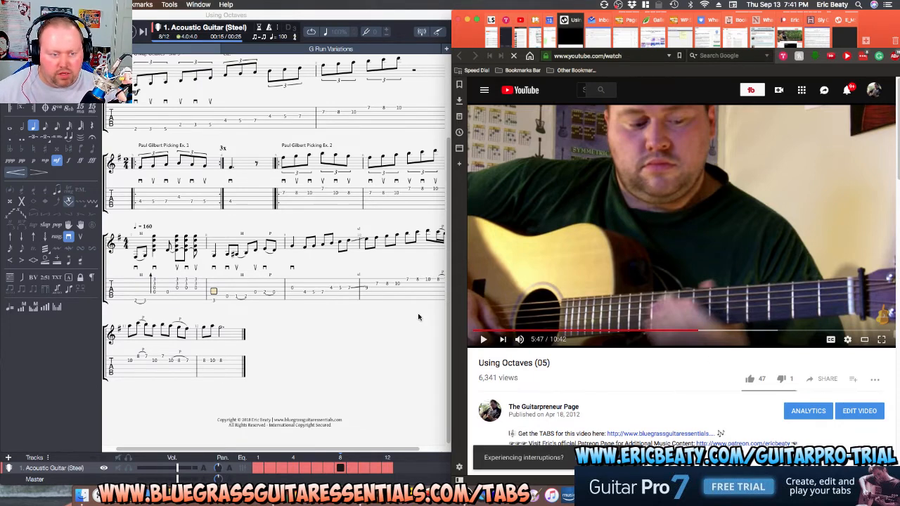
Play back the closing phrase from the start of bar 11 and from bar 12's fret 10, then the whole lick from bar 7.
click(129, 361)
key(space)
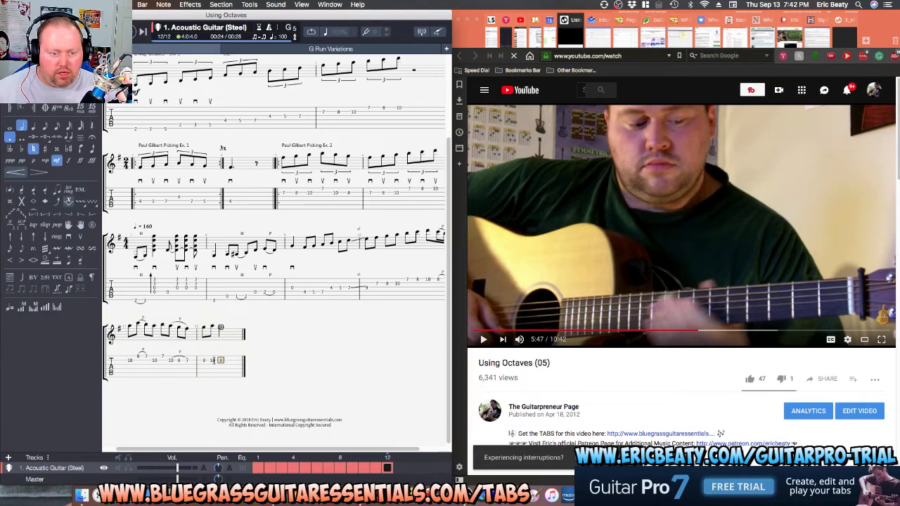
click(212, 360)
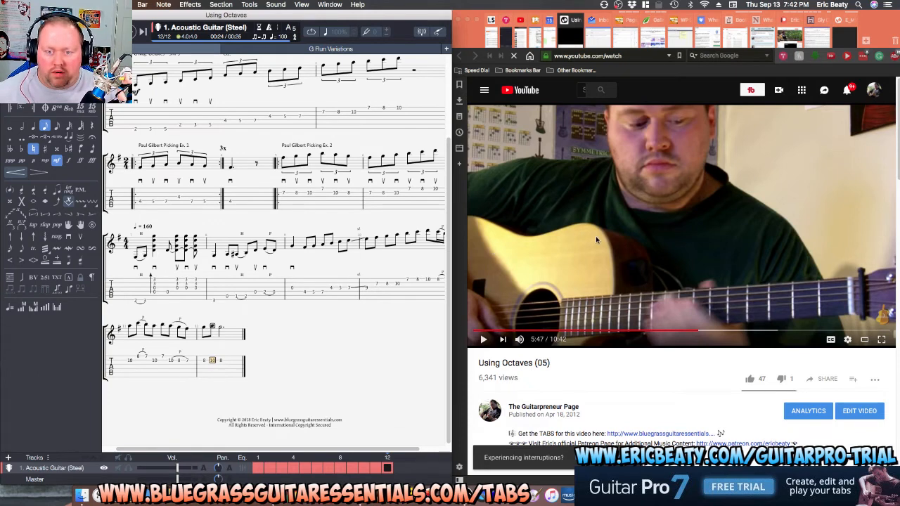
key(space)
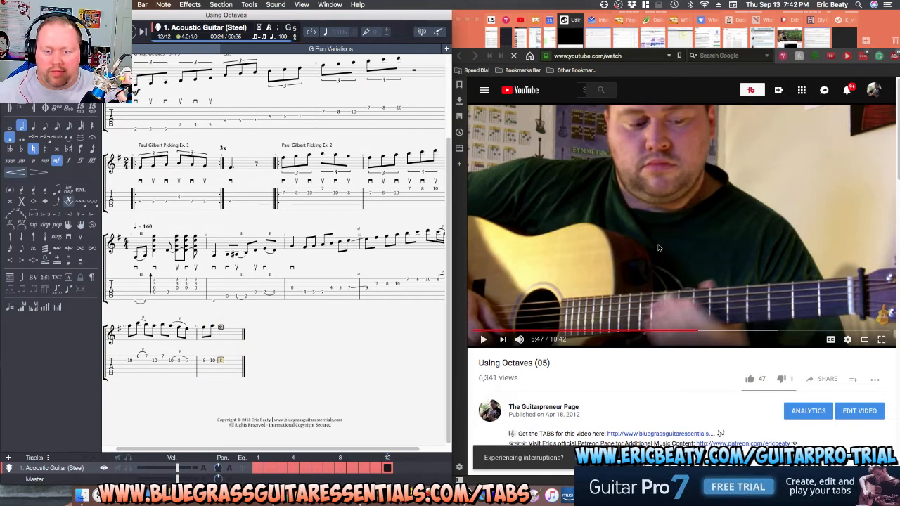
click(126, 292)
key(space)
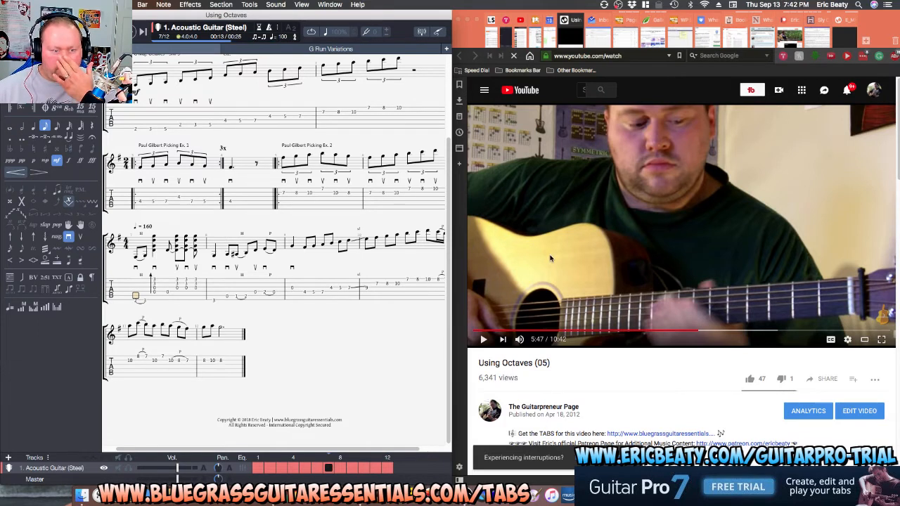
Add the free text "G Octave Lick" above the first note of bar 7.
key(t)
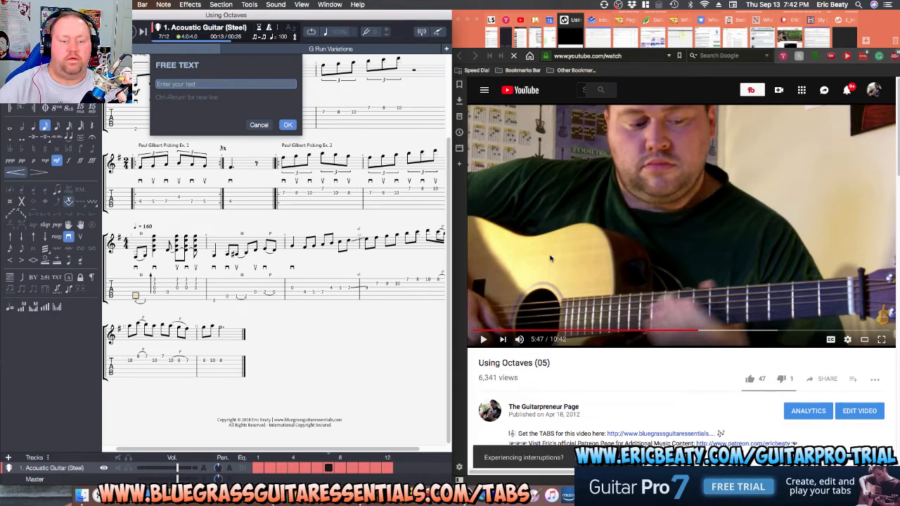
click(164, 84)
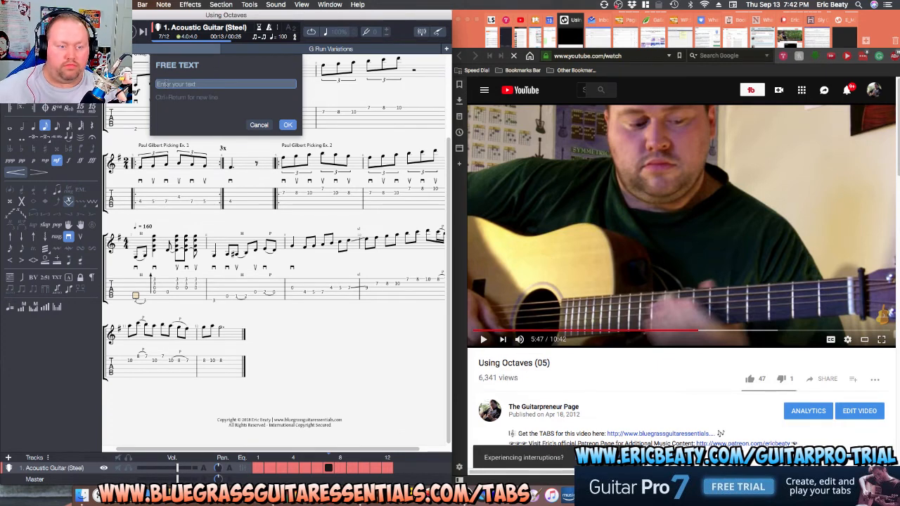
text(G O)
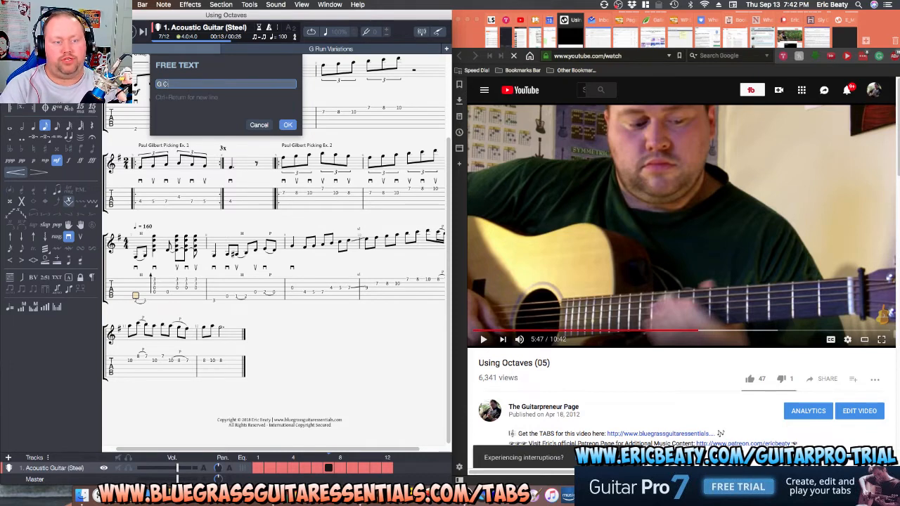
text(ctave Lick)
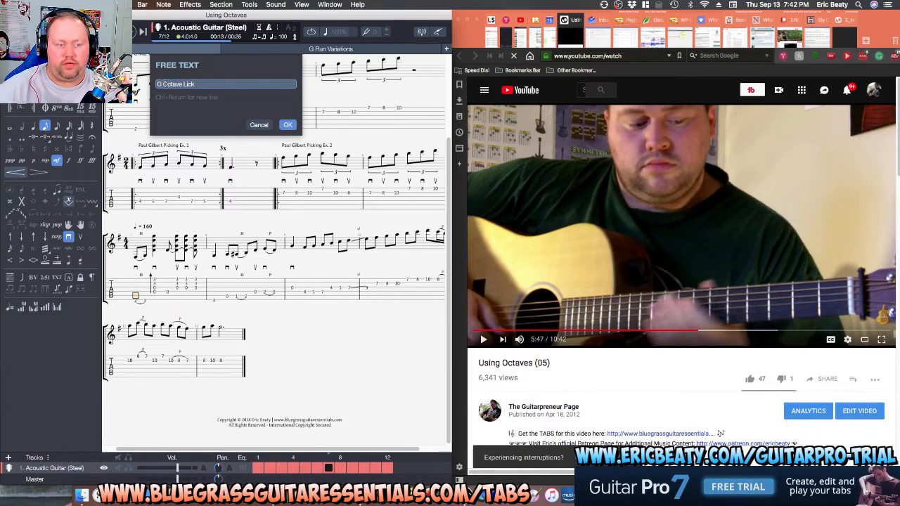
click(288, 125)
scroll(303, 180, up, 2)
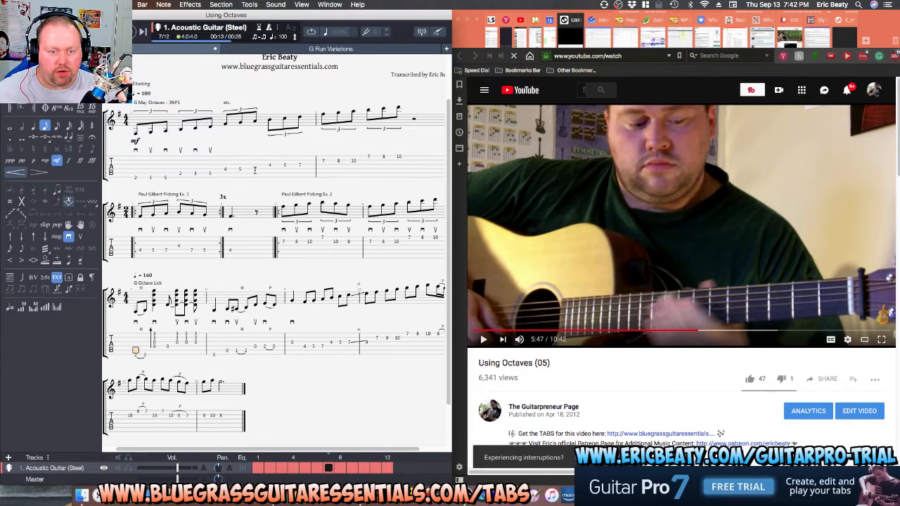
scroll(249, 192, down, 2)
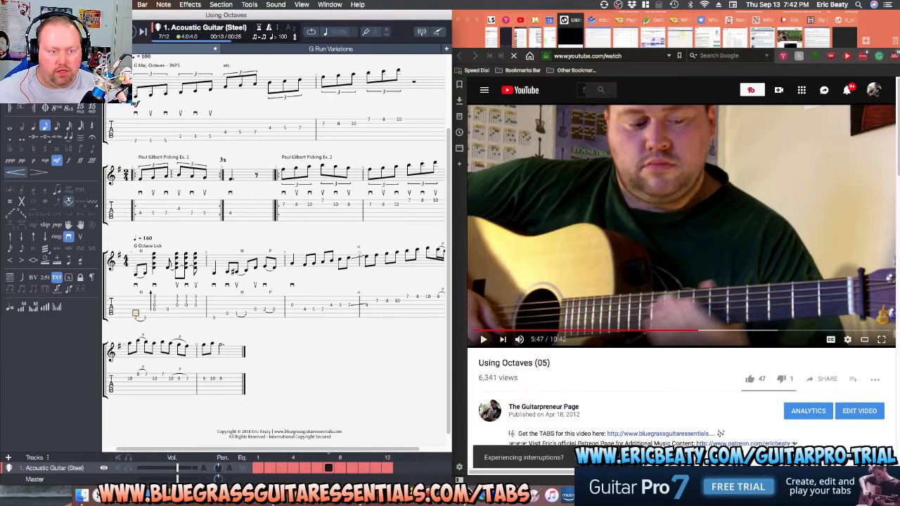
scroll(264, 262, down, 1)
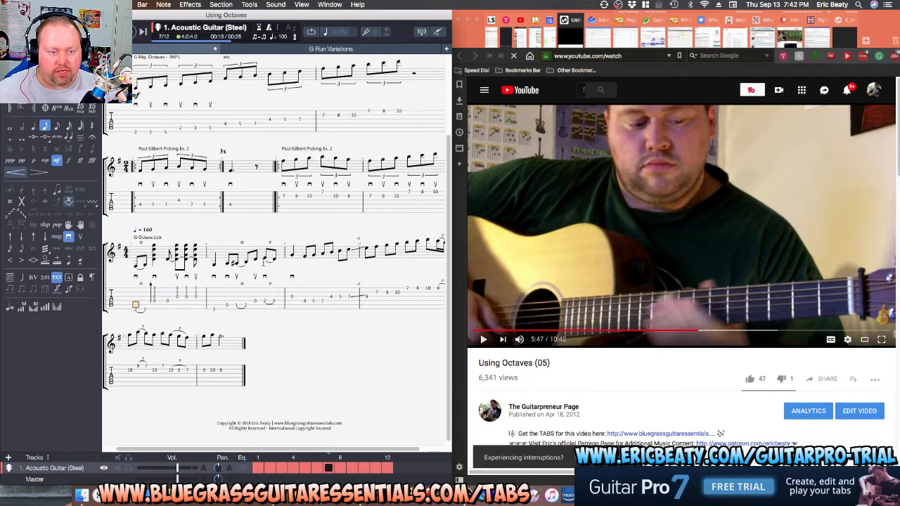
scroll(264, 262, down, 1)
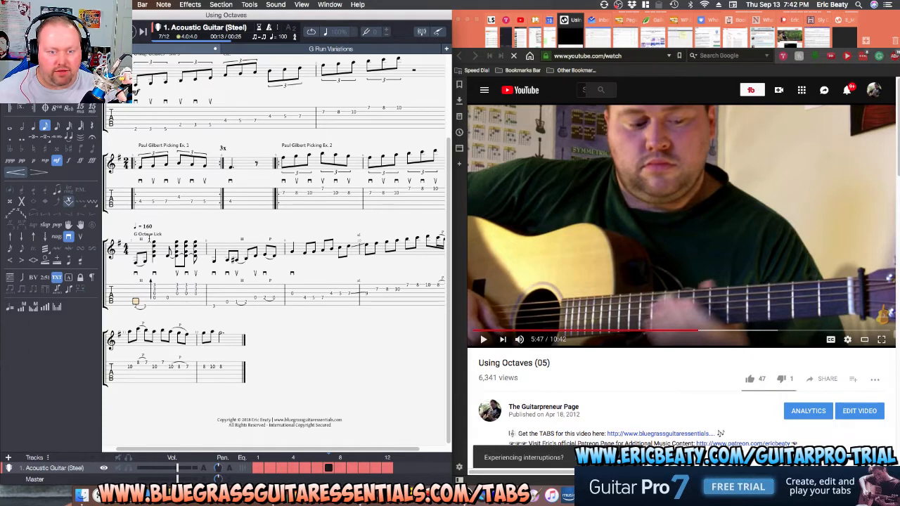
Mark alternating downstrokes and upstrokes on bar 9's six eighth notes, starting with a downstroke on the first fret 4.
click(302, 296)
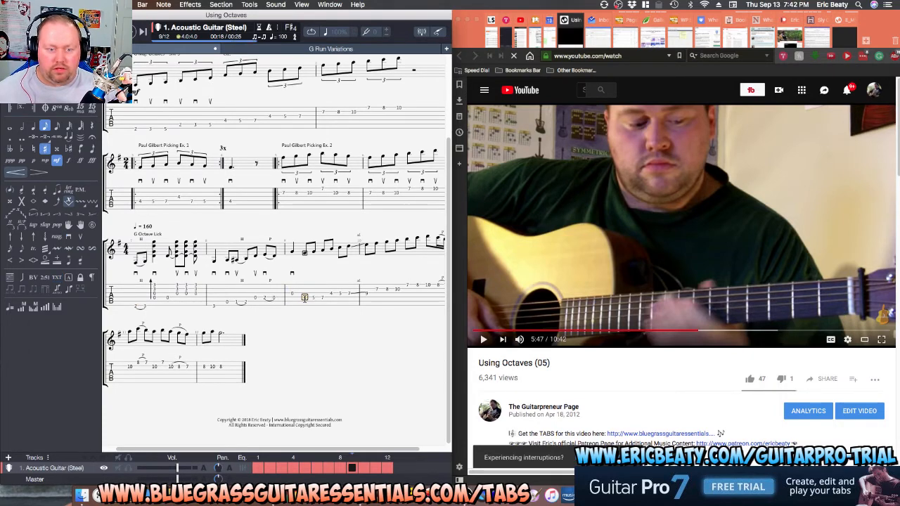
key(Right)
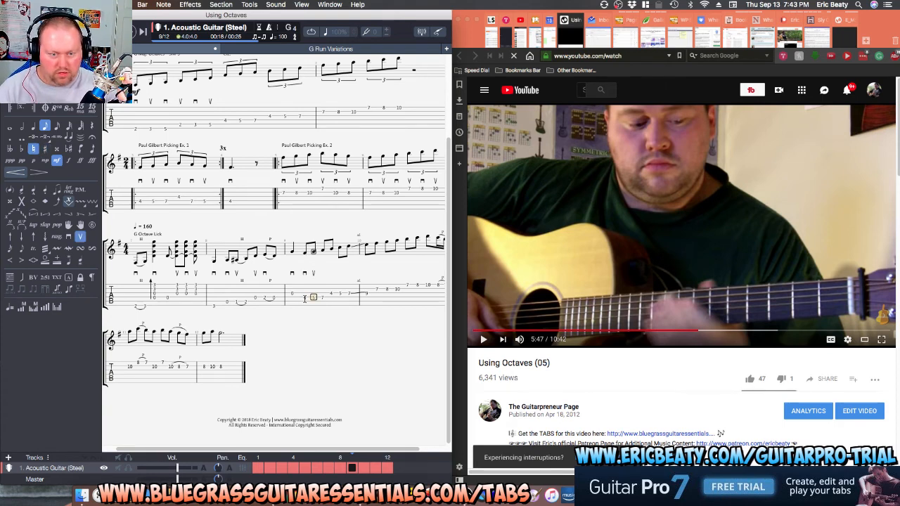
key(Right)
key(Right)
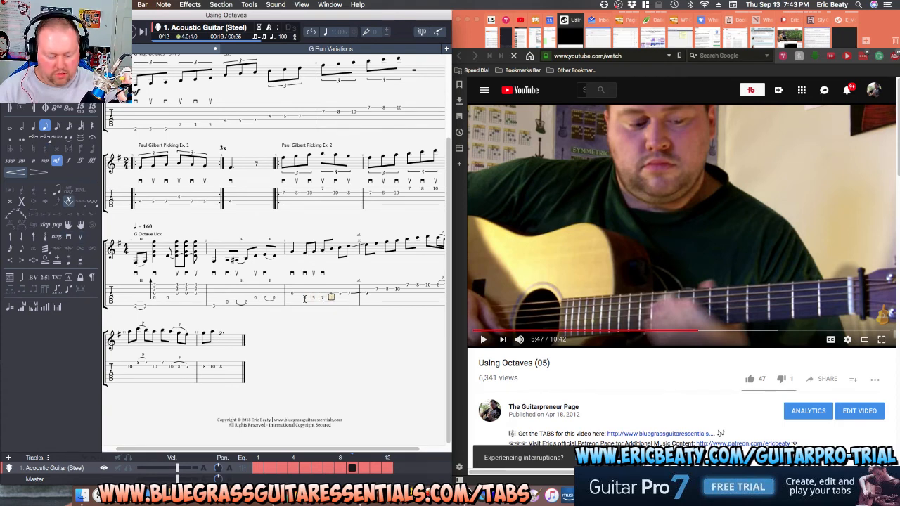
key(Right)
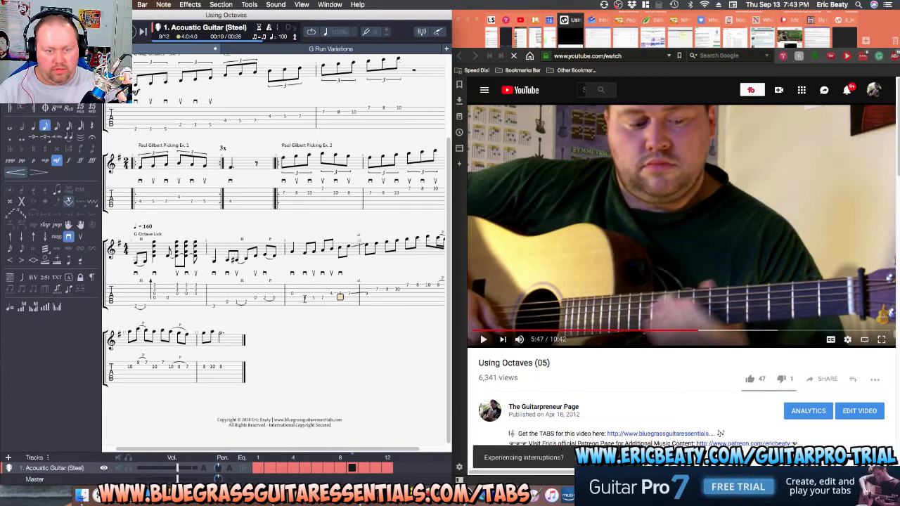
key(Right)
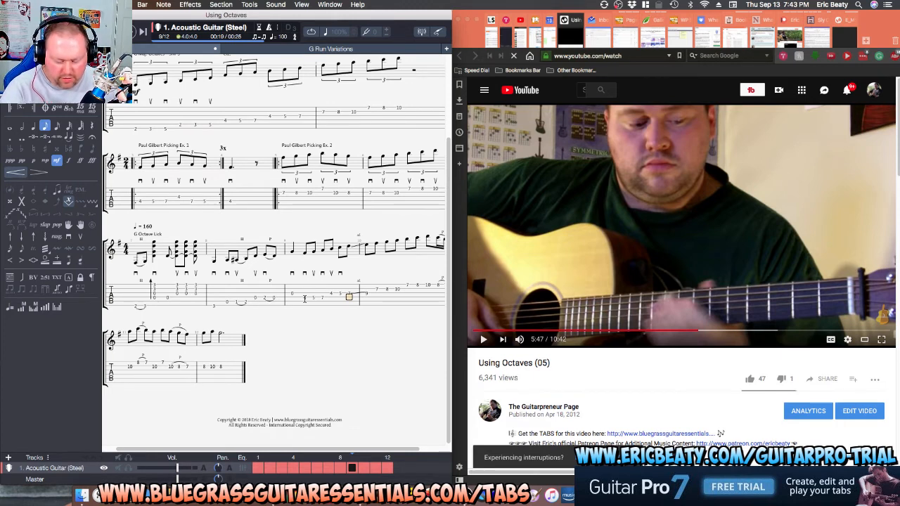
key(shift+super+u)
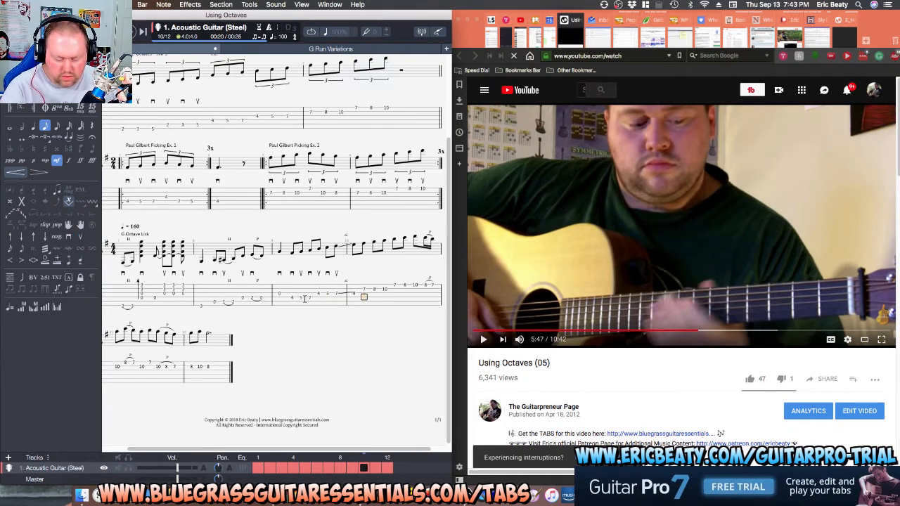
Mark an upstroke, a downstroke and an upstroke on frets 7, 8 and 10 after the slide in bar 10.
key(super+shift+u)
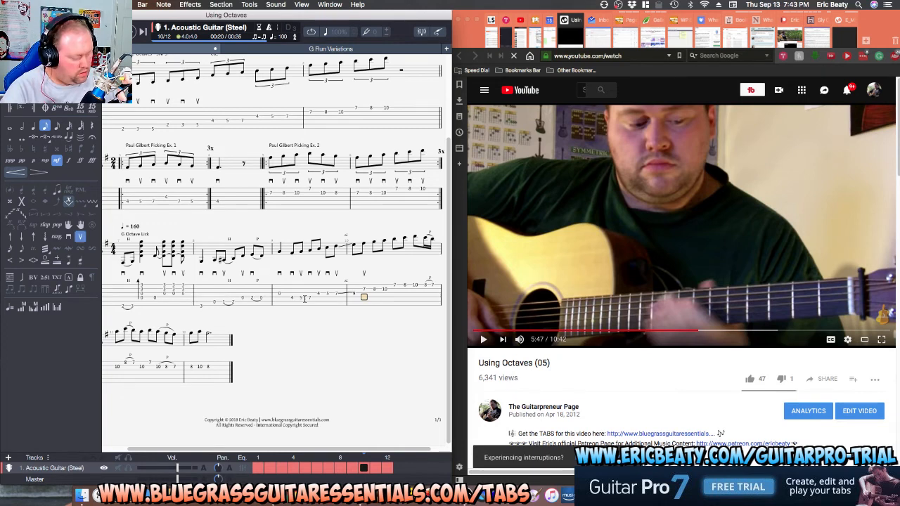
key(Right)
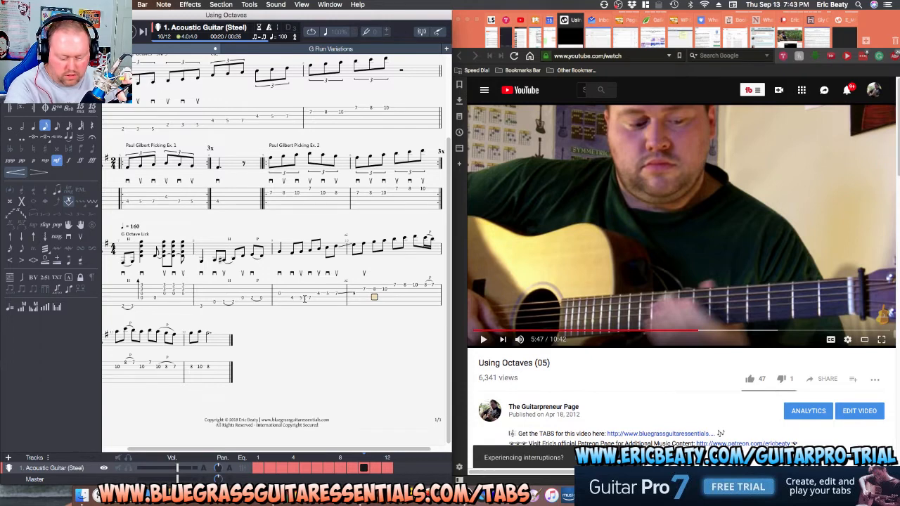
key(super+shift+u)
key(Right)
key(super+shift+u)
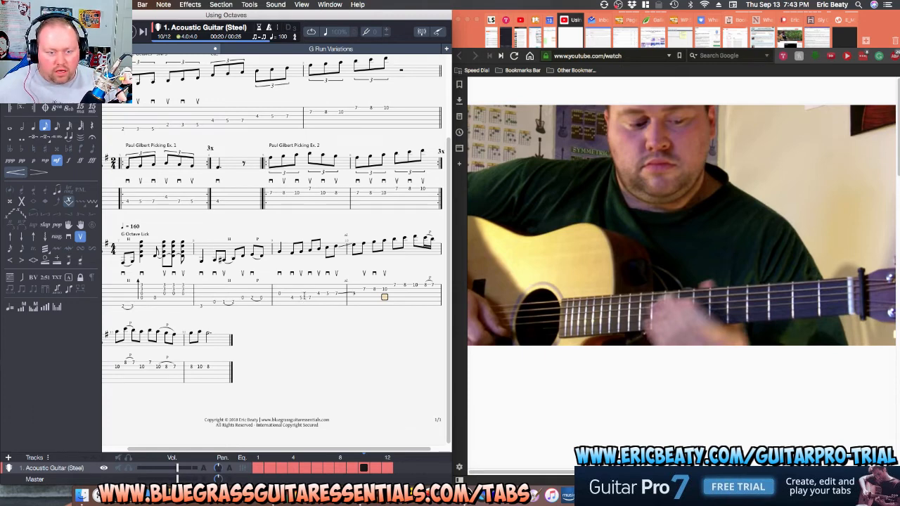
Add a hammer-on from fret 5 to fret 7 in bar 9 and remove the pick stroke from that fret 7.
click(303, 296)
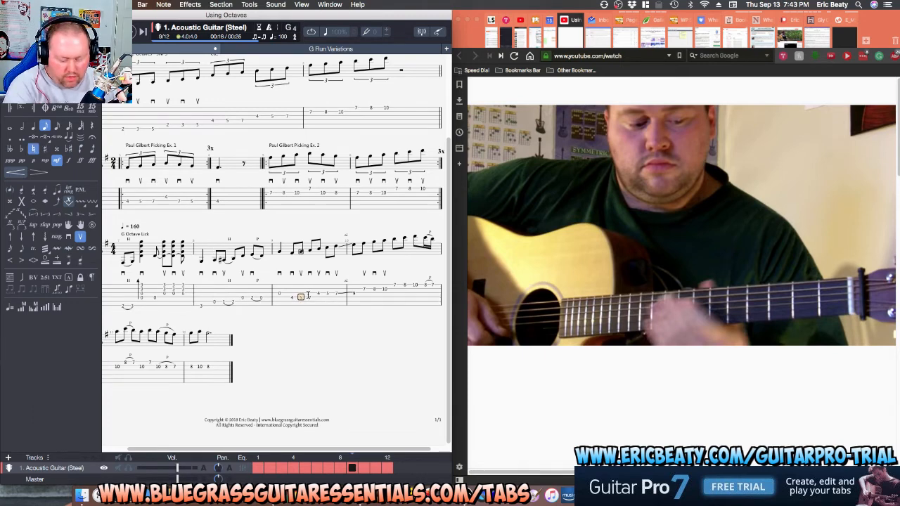
key(t)
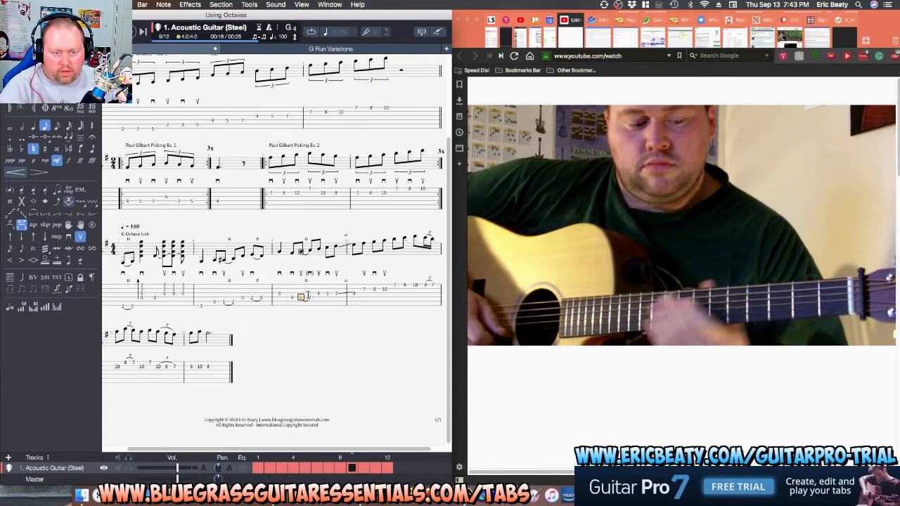
click(308, 296)
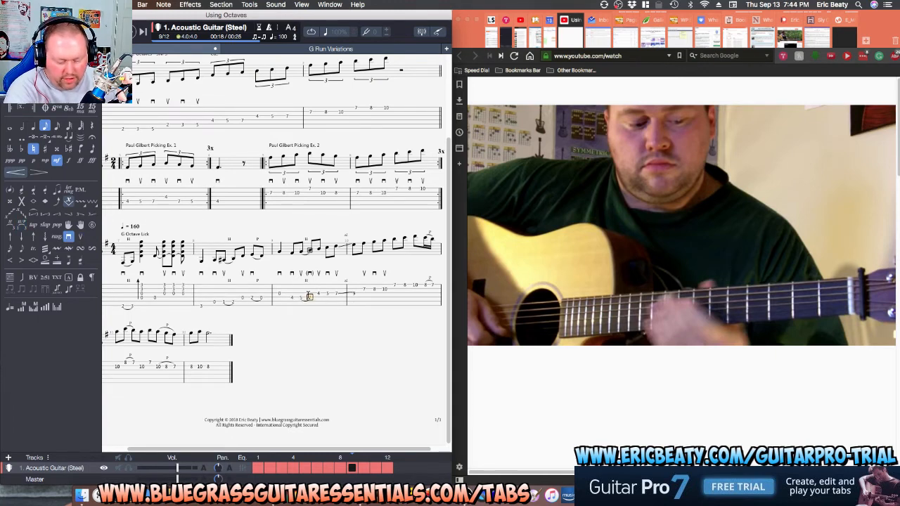
key(super+z)
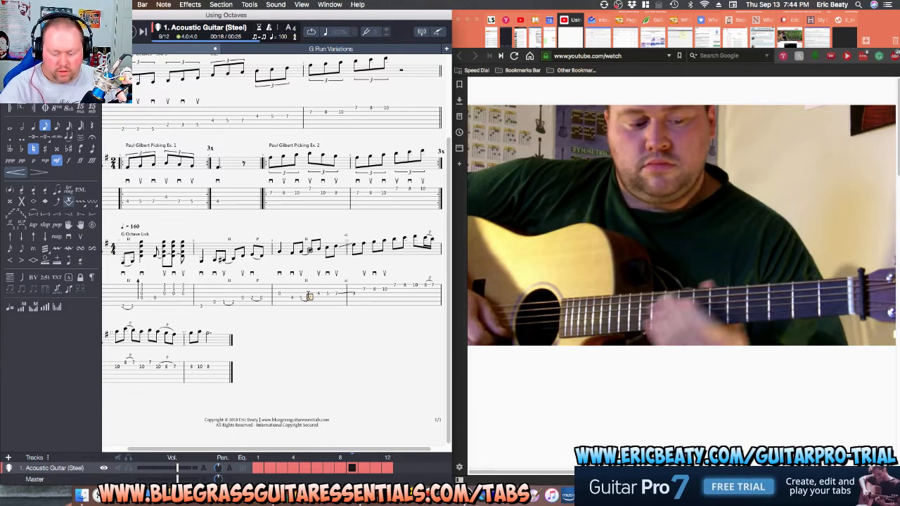
Continue alternate picking in bar 10: downstroke on fret 7, upstroke on 8, downstroke on 10, upstroke on the pulled-off 8.
key(space)
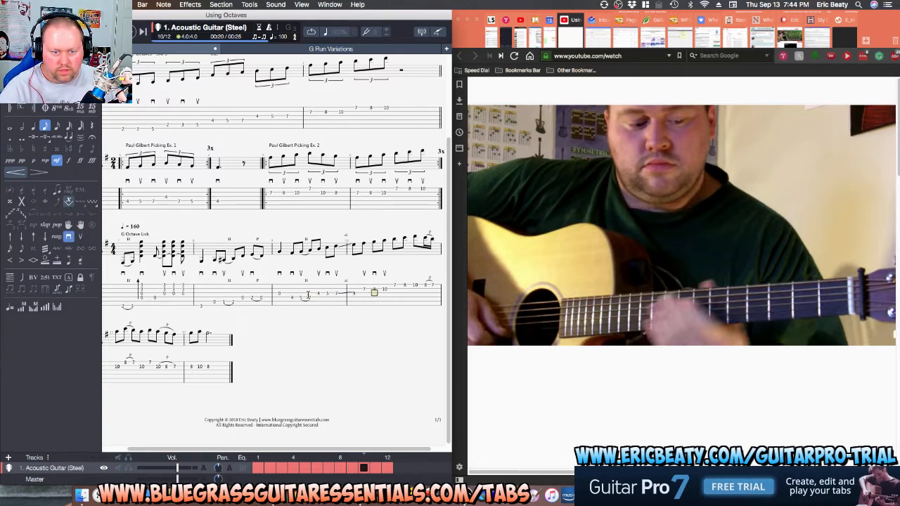
key(space)
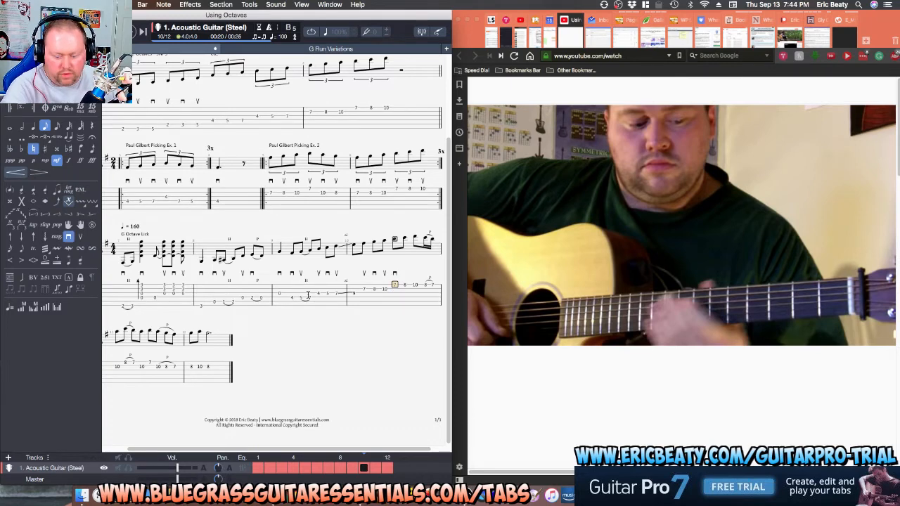
key(Right)
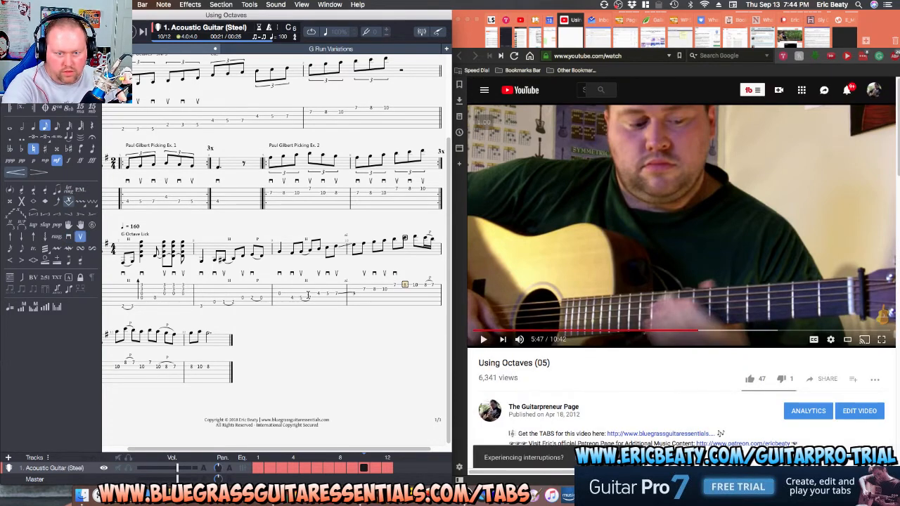
key(Right)
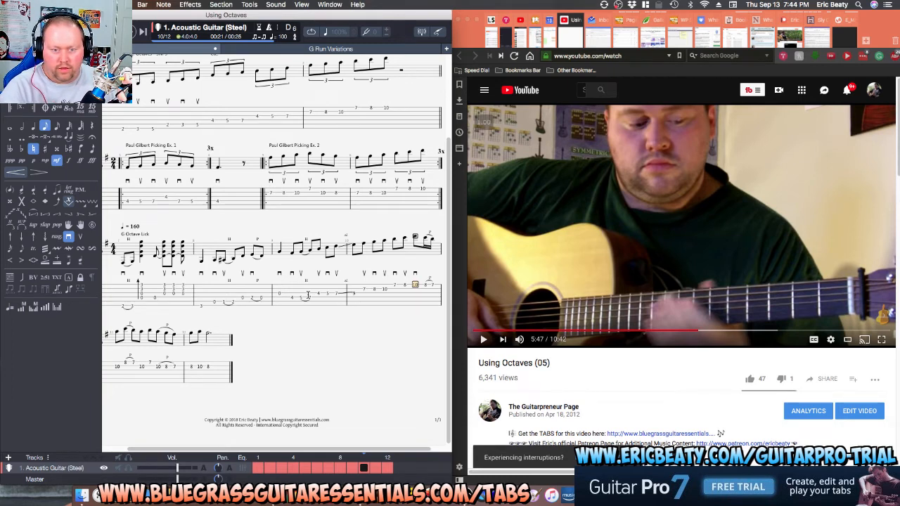
key(Right)
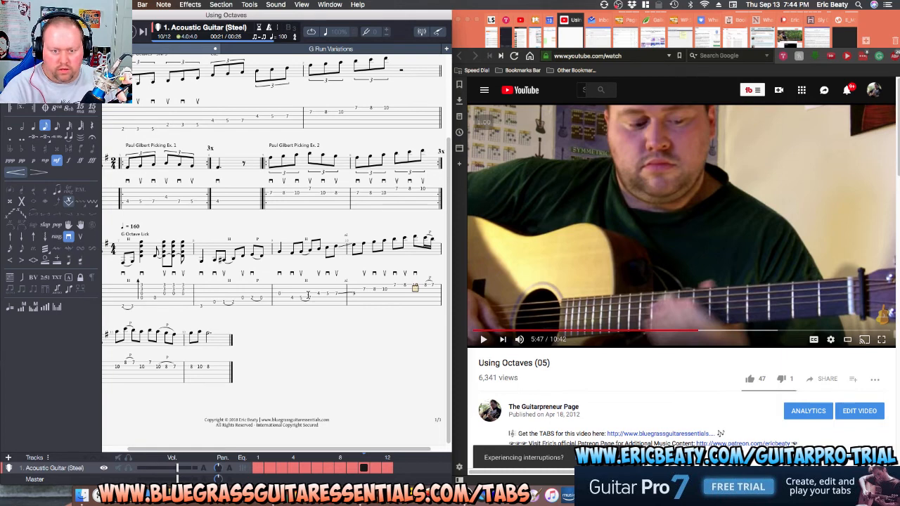
key(v)
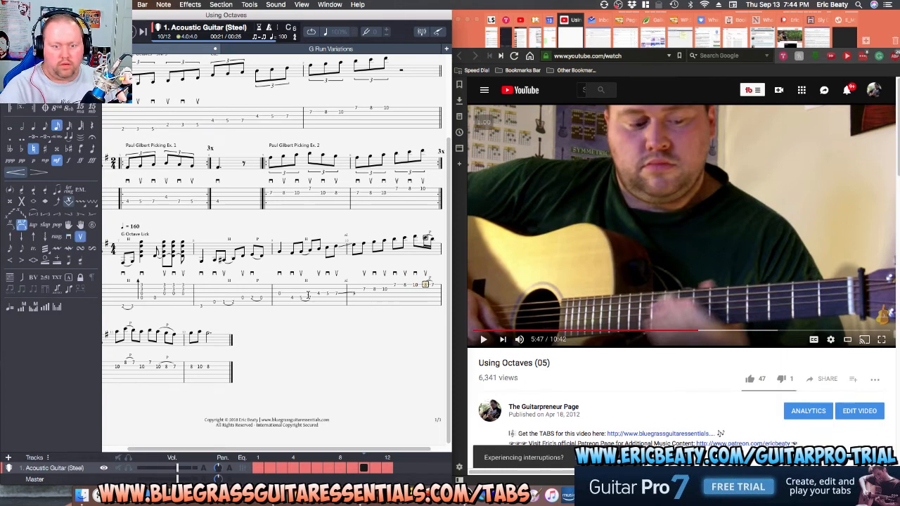
Mark pick strokes in bar 11: downstroke on fret 10, upstroke on 8, downstroke on 10, upstroke on 7, downstroke on 10.
key(Right)
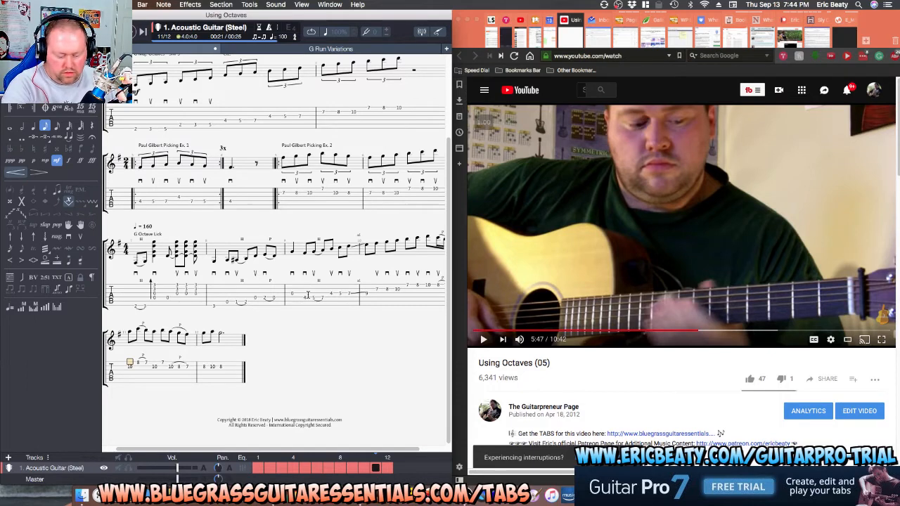
key(ctrl+alt+u)
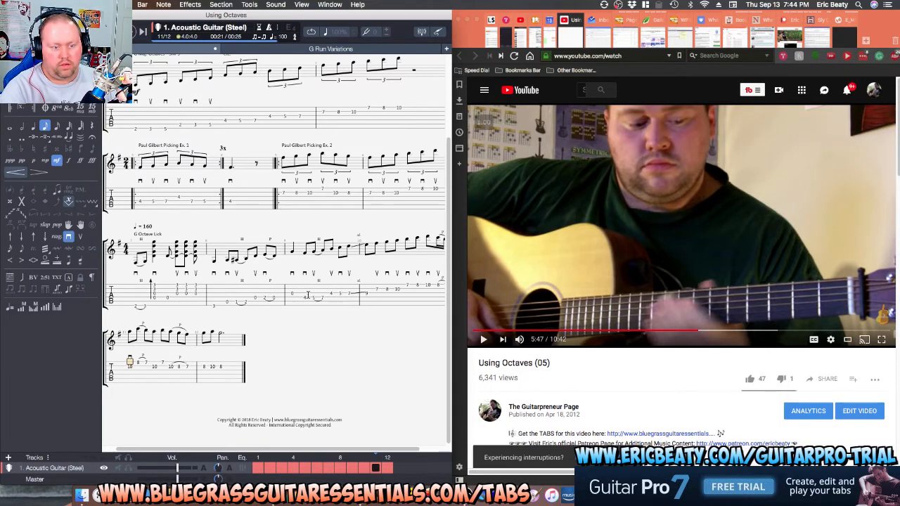
key(Right)
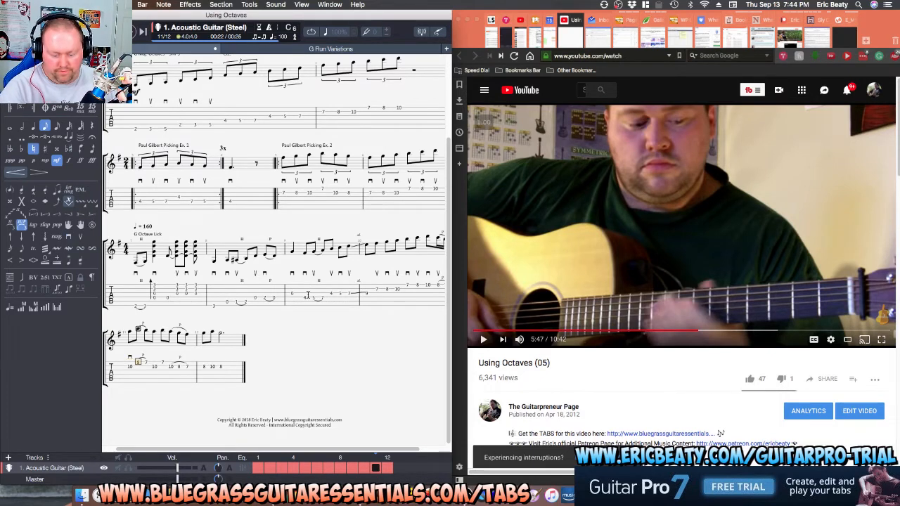
key(ctrl+alt+u)
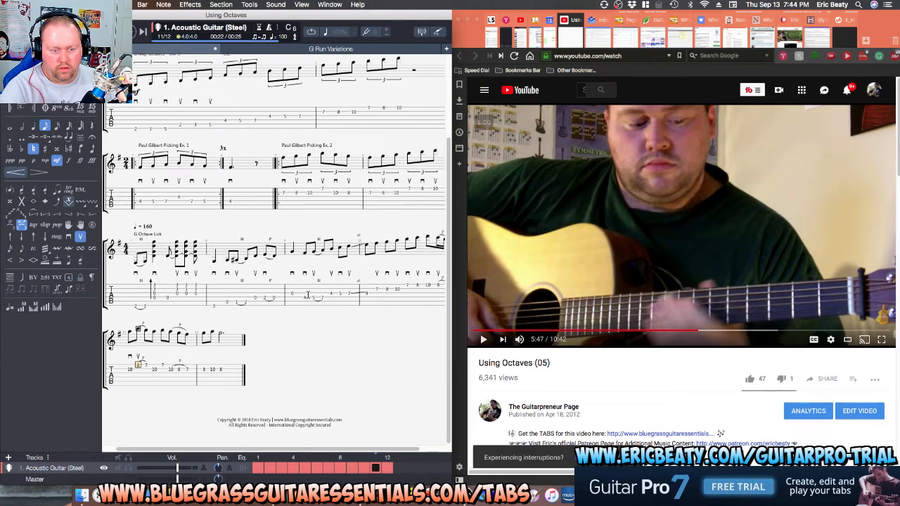
key(Right)
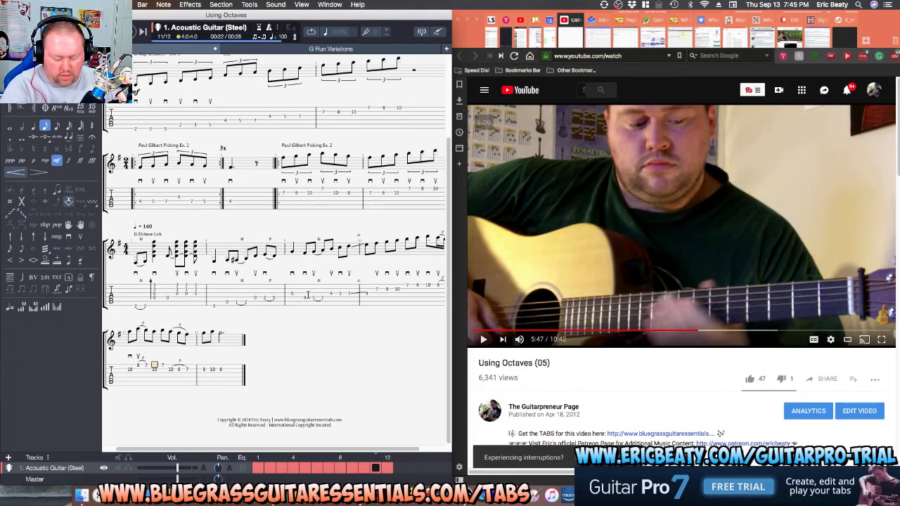
key(super+d)
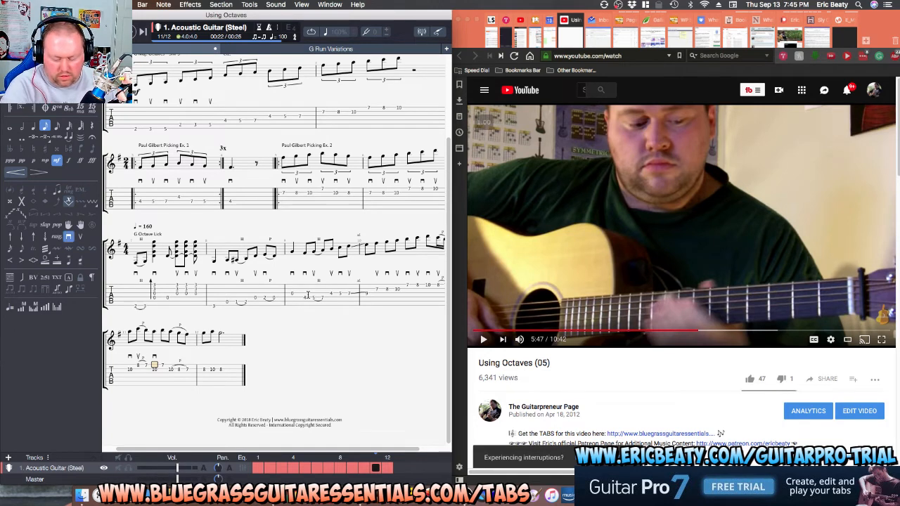
key(Right)
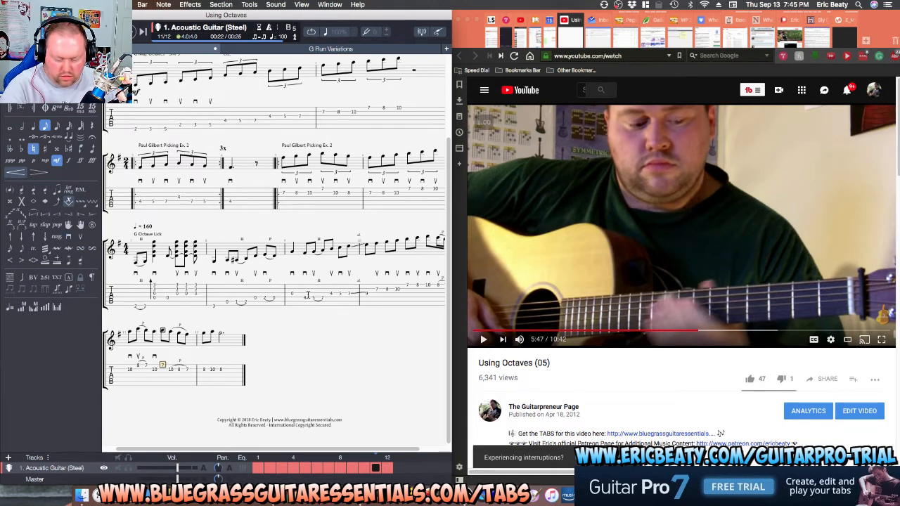
key(super+u)
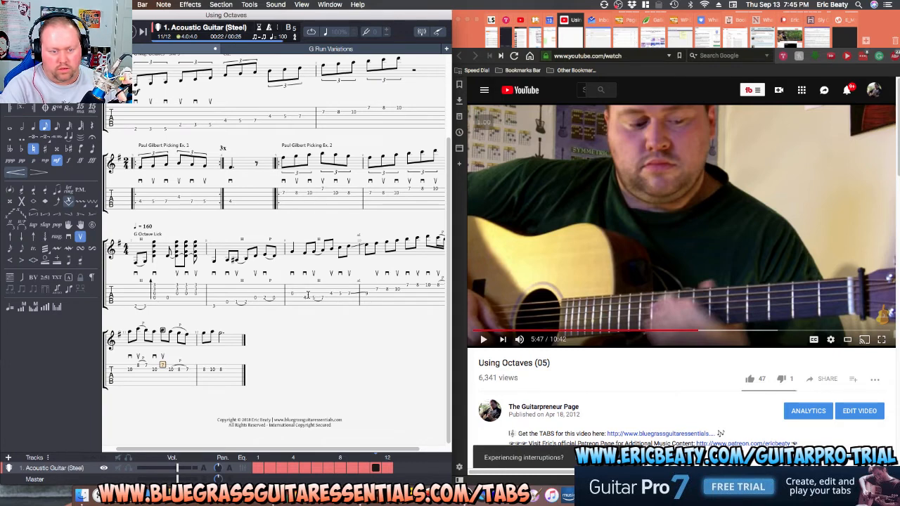
key(Right)
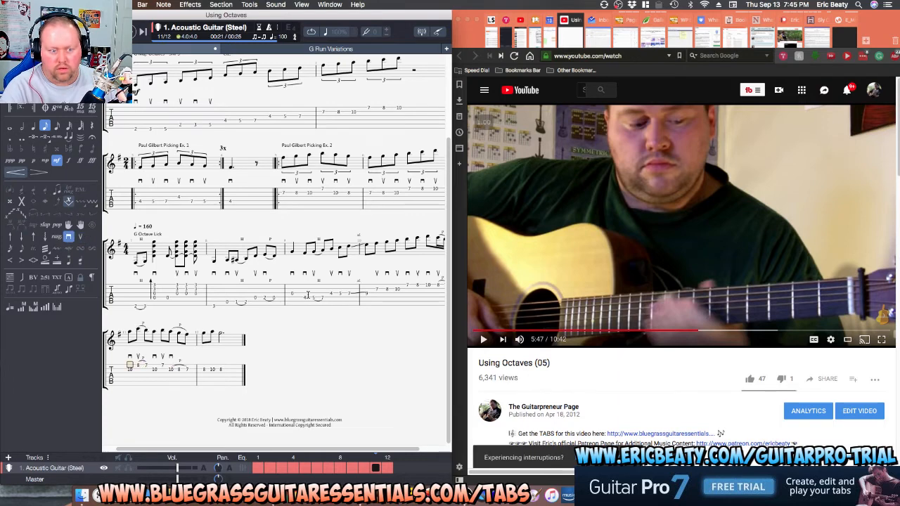
Mark bar 12's pick strokes: downstroke on the first fret 8, upstroke on fret 10, downstroke on the final fret 8.
key(space)
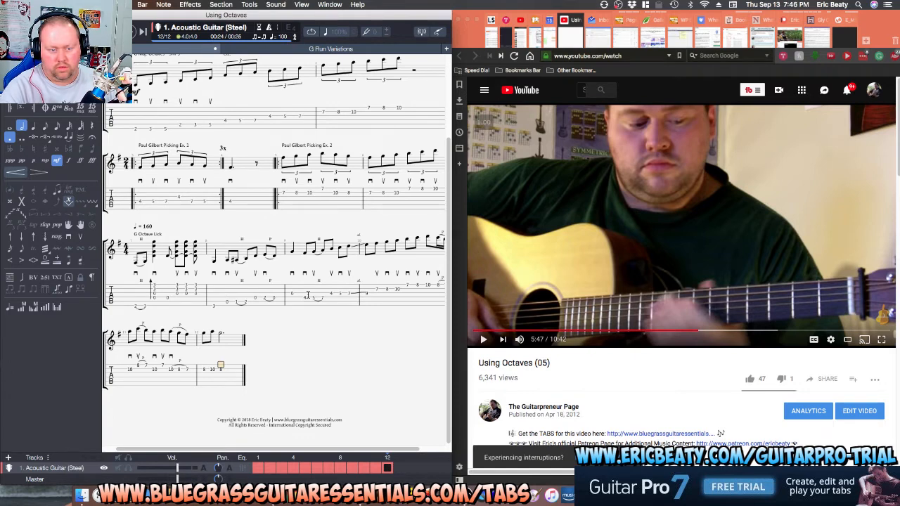
key(Left)
key(Left)
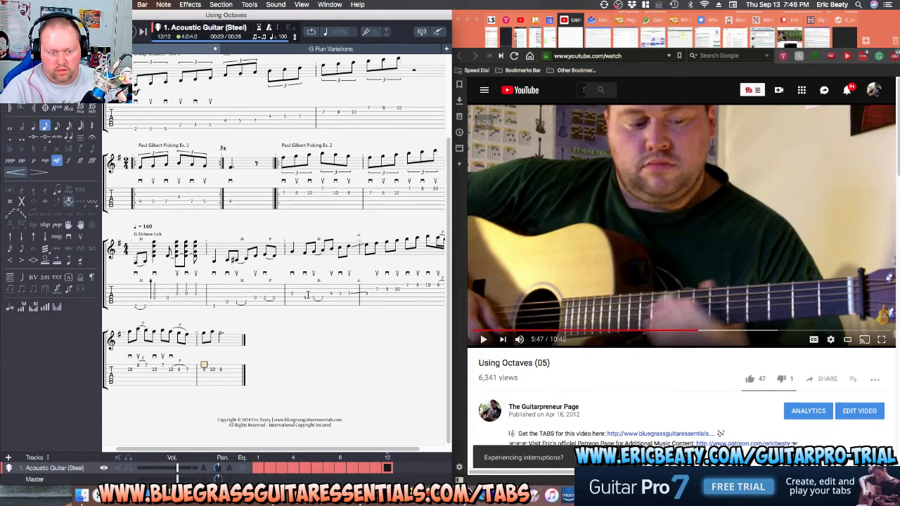
key(p)
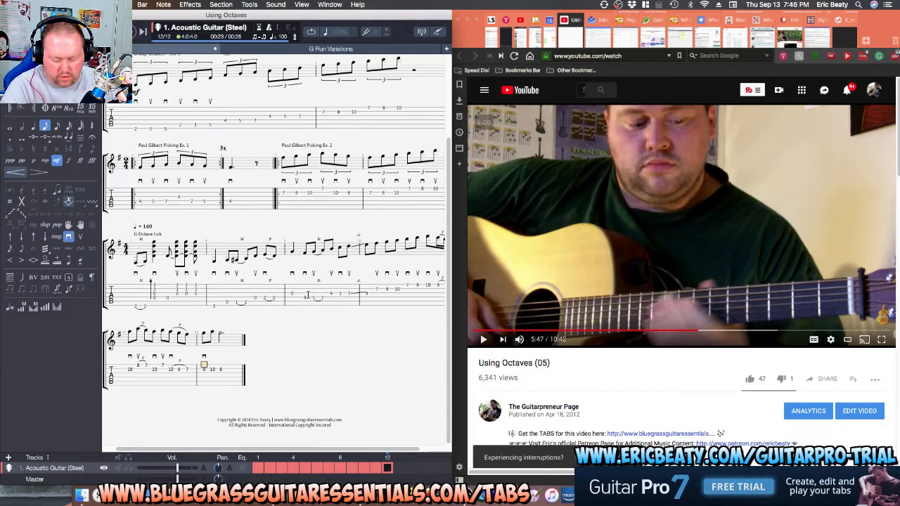
key(Right)
key(Right)
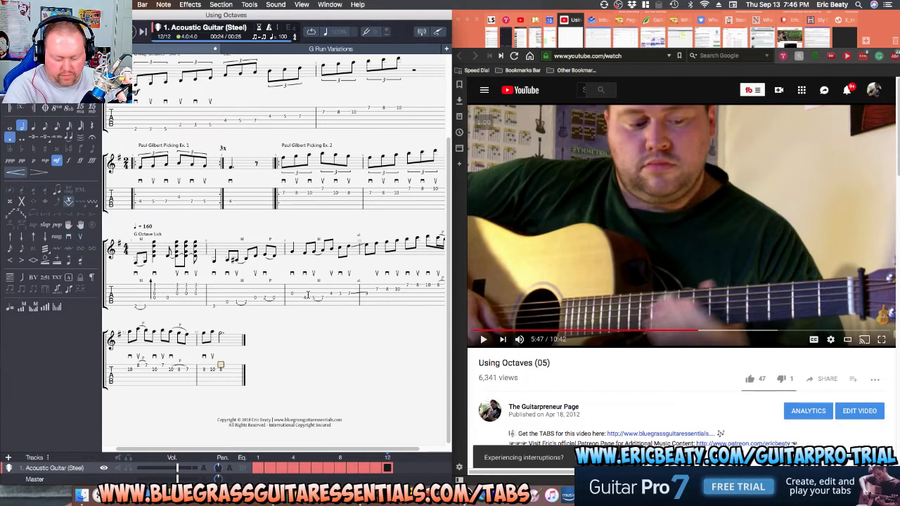
key(p)
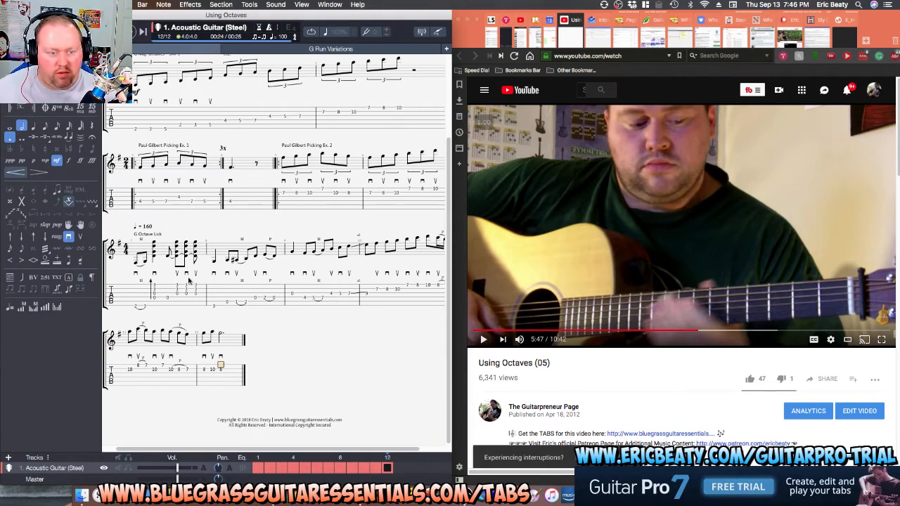
Play back the G Octave Lick from the start of bar 7 to check the transcription.
click(135, 297)
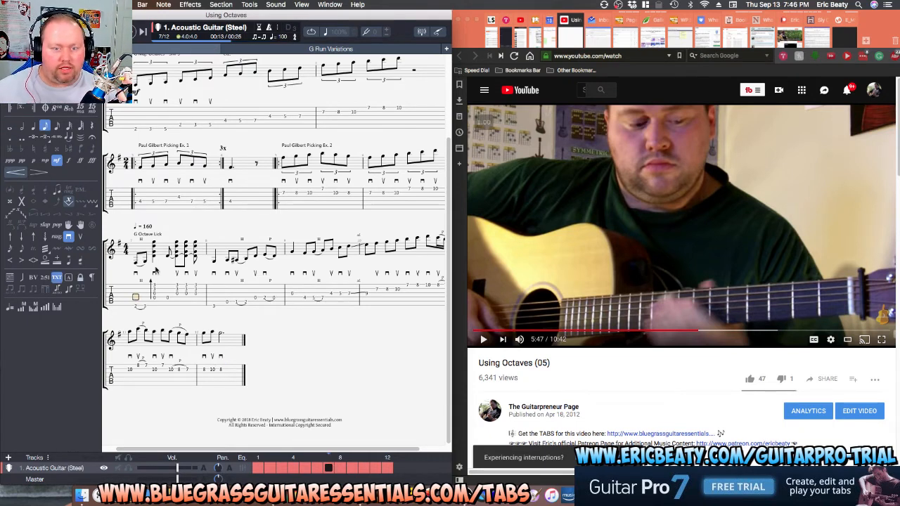
key(space)
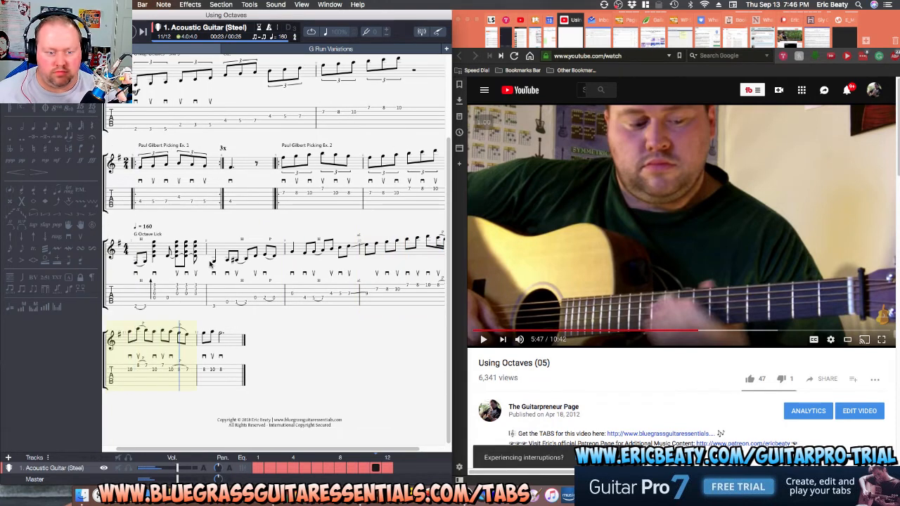
key(space)
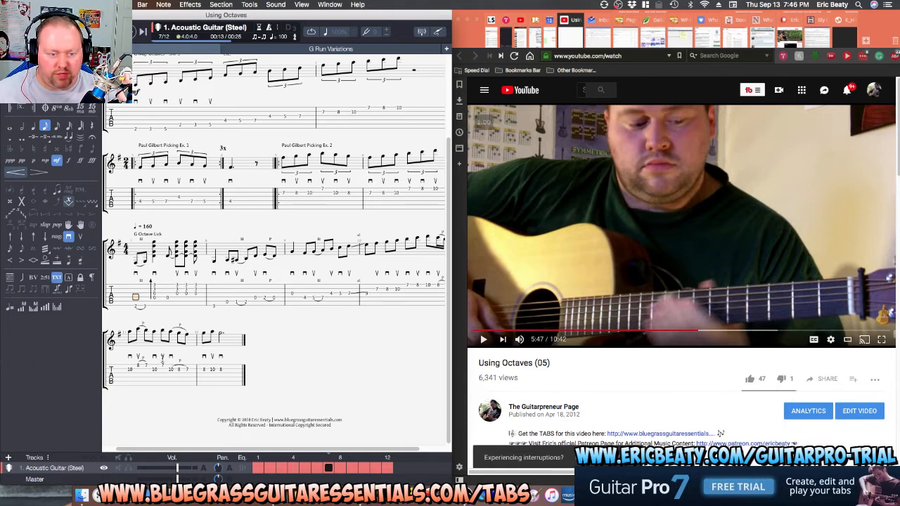
Change the beaming of the G Octave Lick's 4/4 time signature so eighth notes are grouped in fours.
click(154, 364)
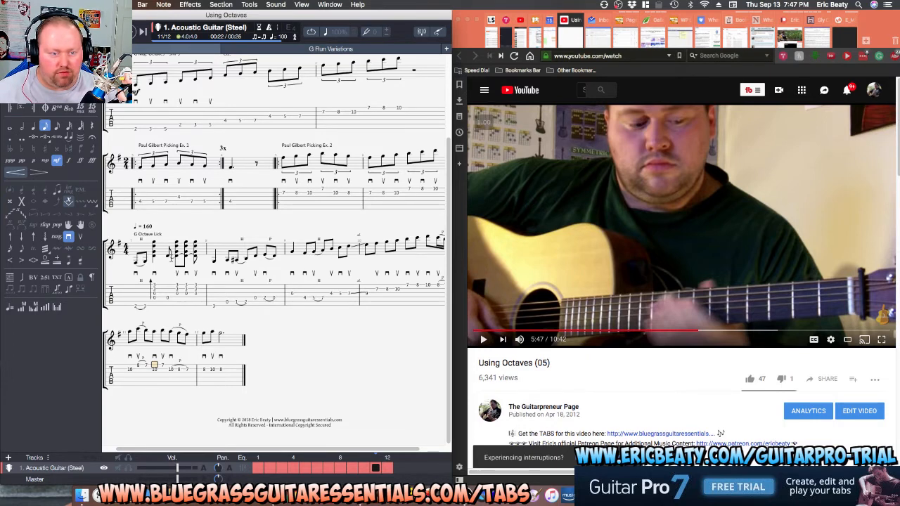
double_click(125, 250)
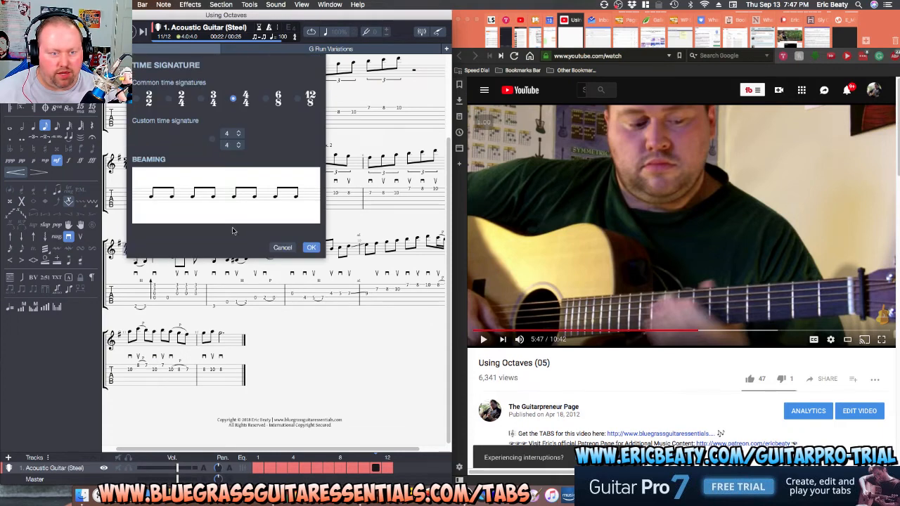
click(188, 192)
click(265, 194)
click(311, 247)
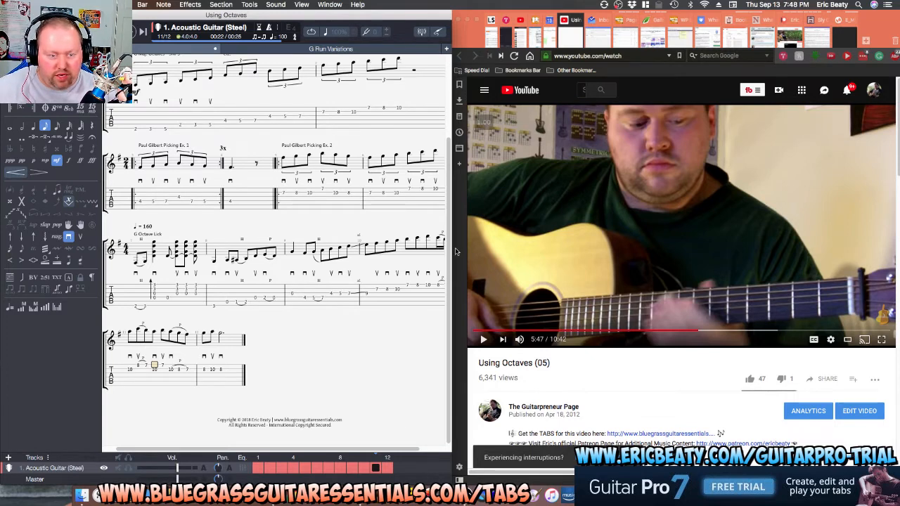
Play the G Octave Lick from the first note of bar 7 with the metronome on.
scroll(344, 448, right, 2)
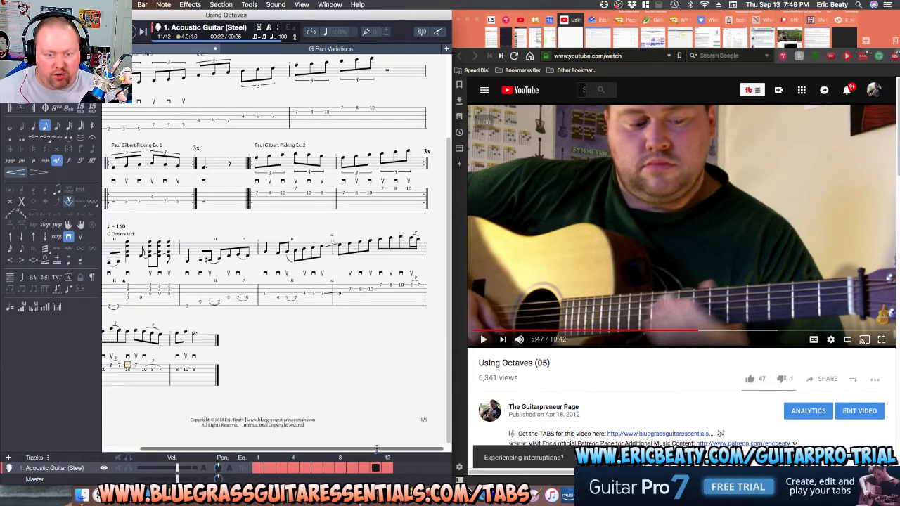
scroll(388, 434, left, 3)
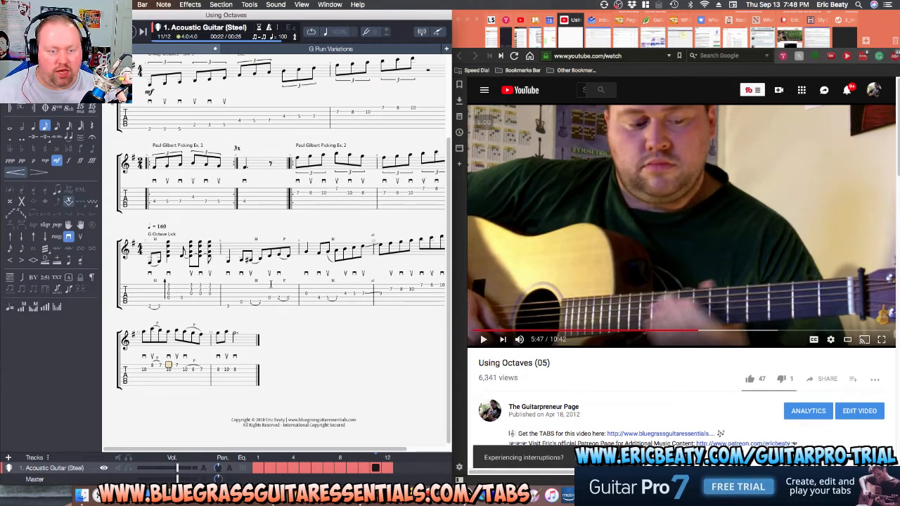
click(271, 28)
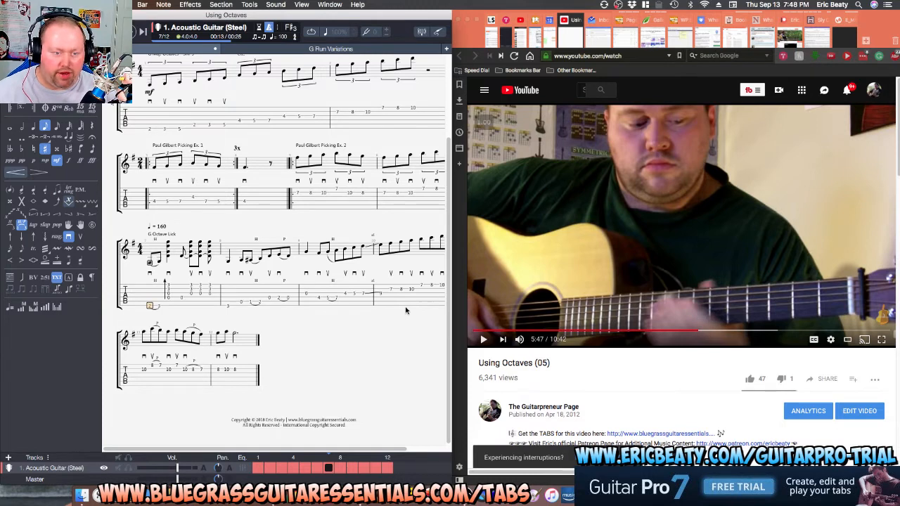
key(space)
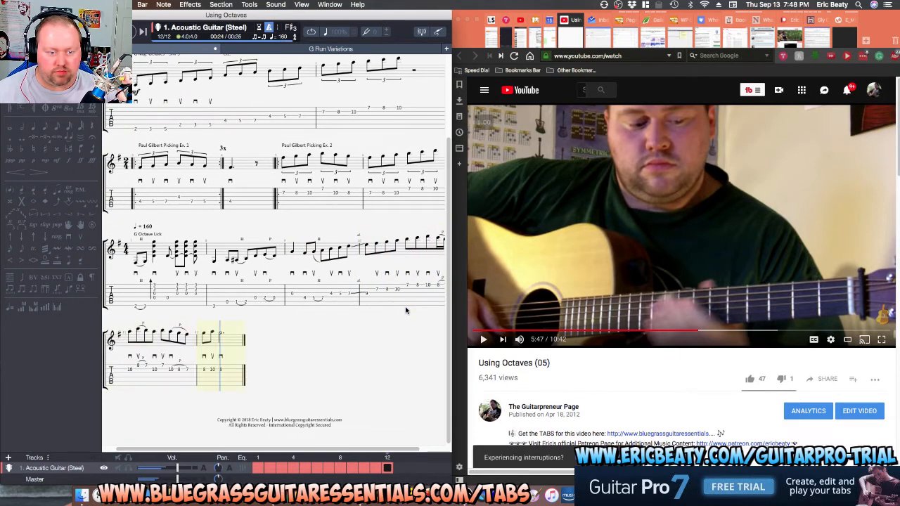
key(space)
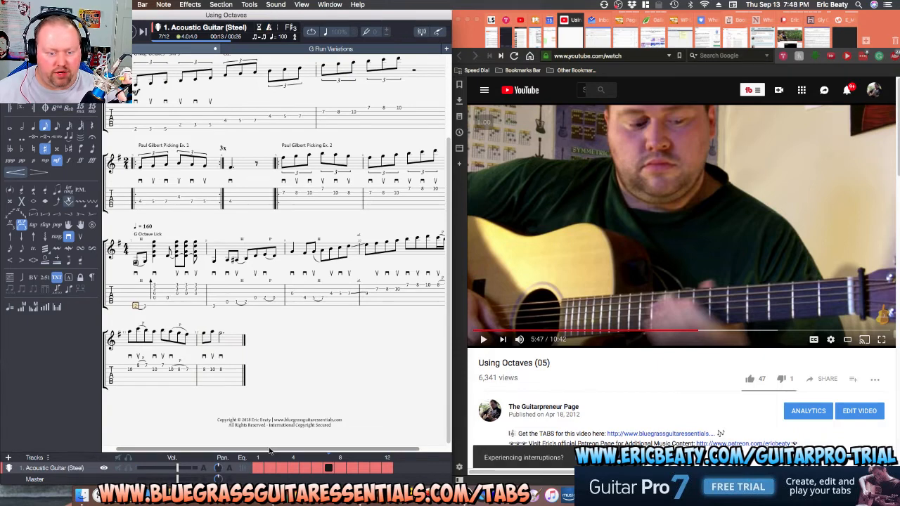
Insert an empty bar before bar 2 of the G major octaves exercise.
scroll(275, 398, up, 2)
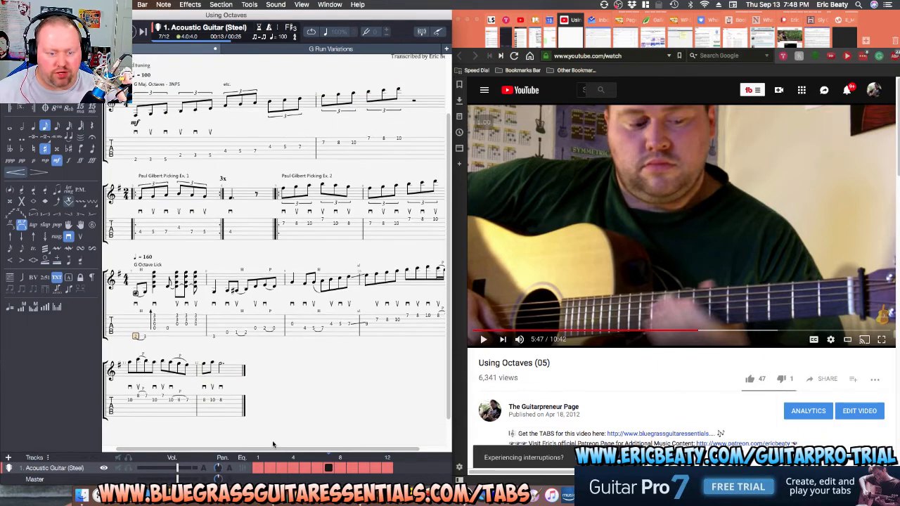
scroll(316, 295, right, 2)
click(400, 155)
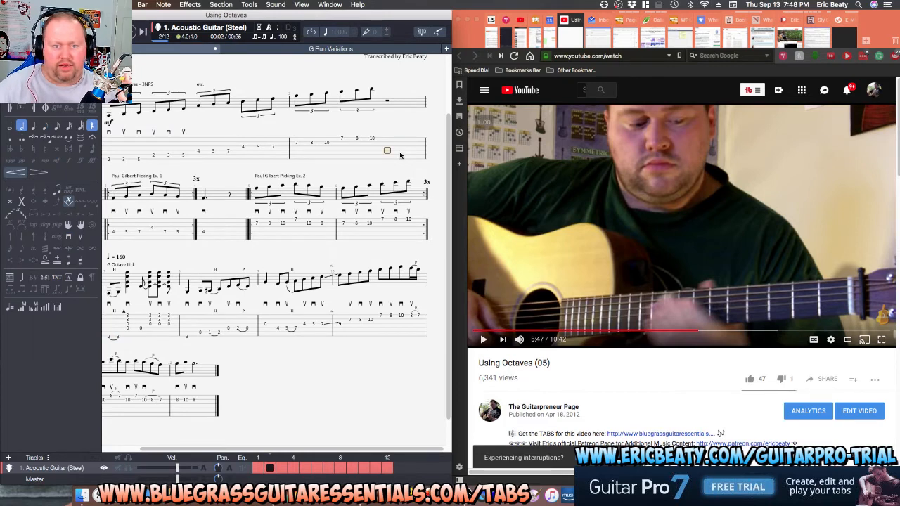
click(403, 149)
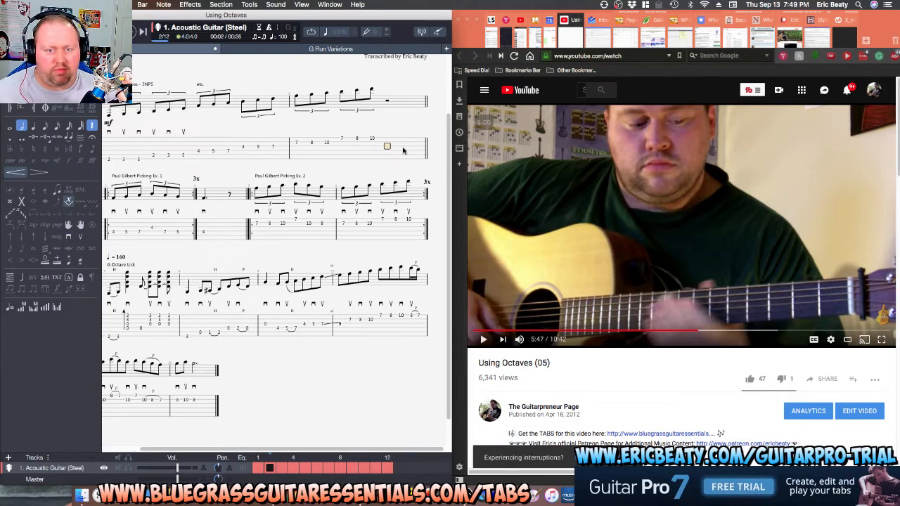
click(141, 4)
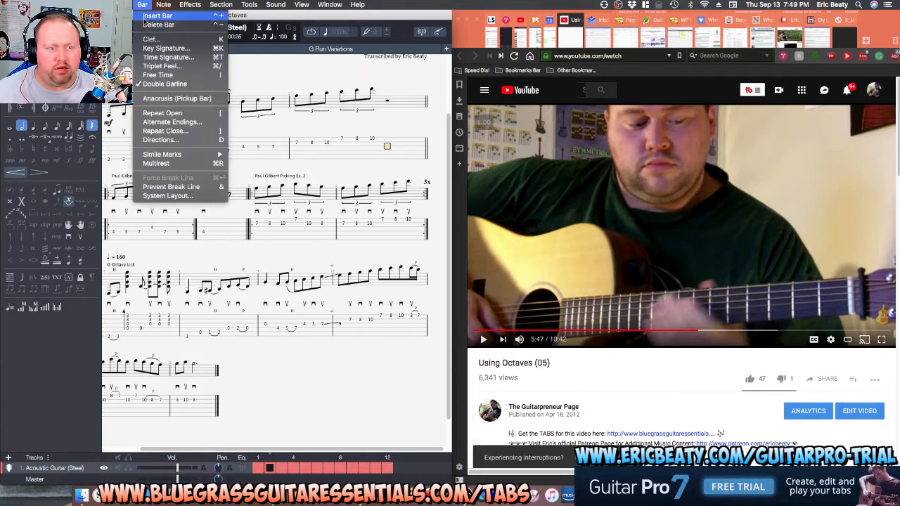
click(144, 19)
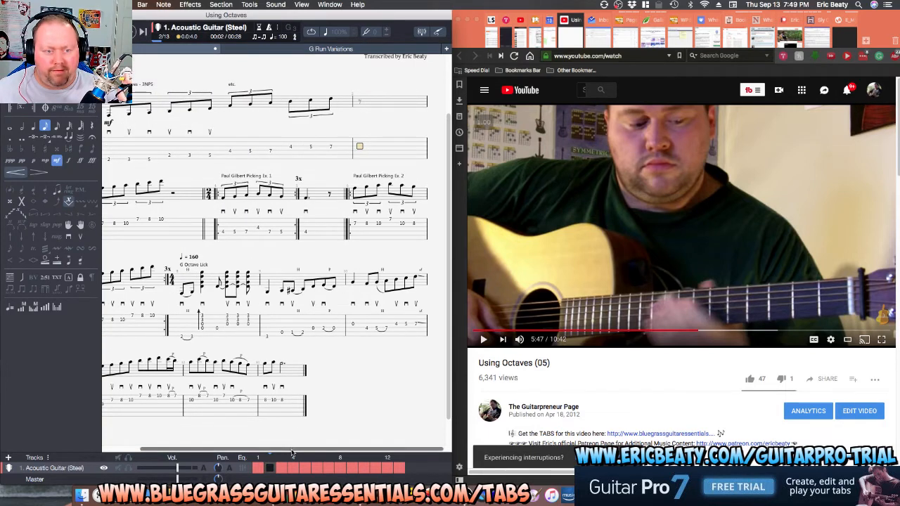
Show the layout handles and extend the first system to three bars, bringing bar 3 up beside the empty bar.
drag(292, 452, 197, 453)
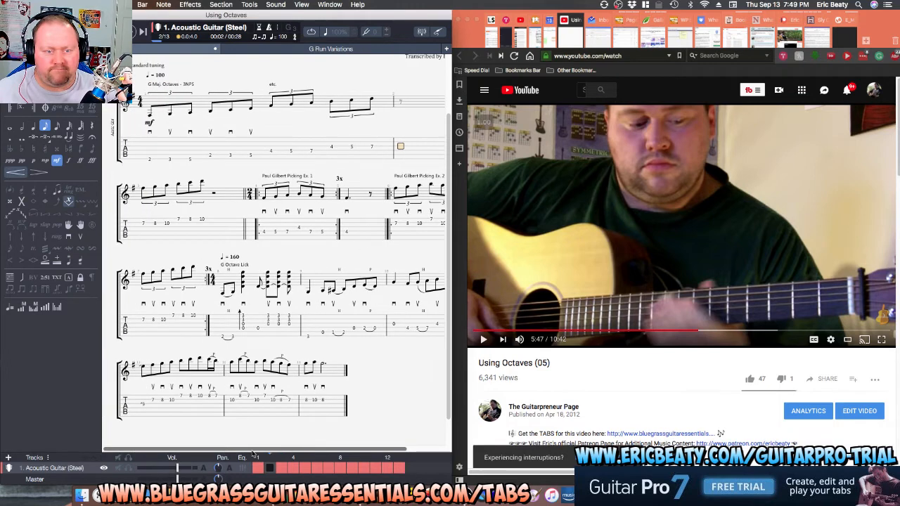
drag(254, 454, 379, 443)
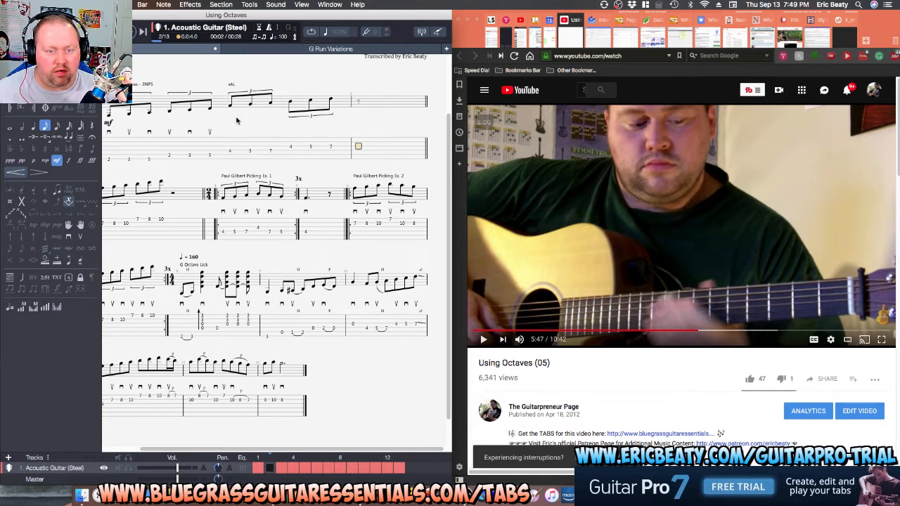
key(Left)
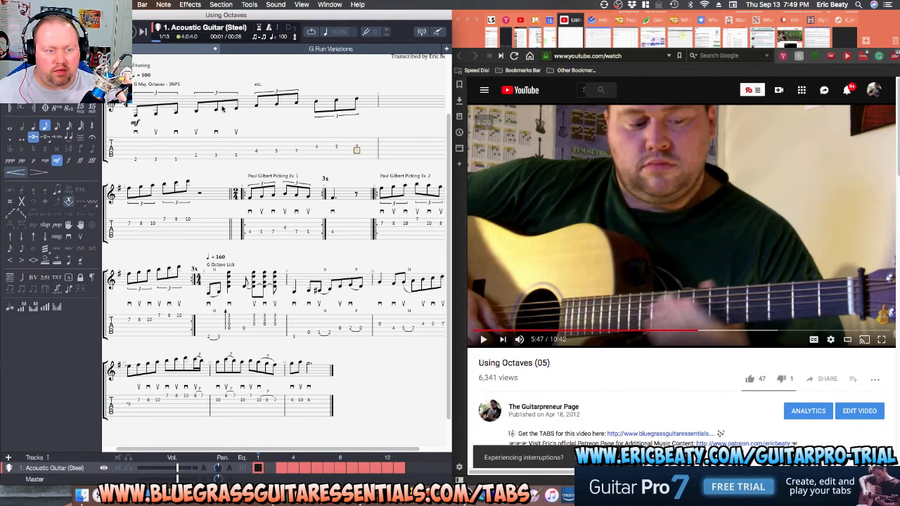
key(Right)
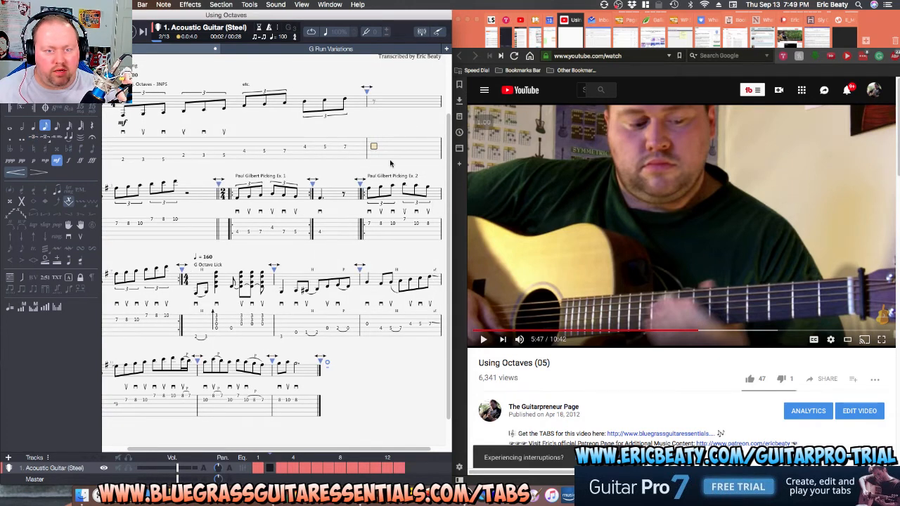
scroll(377, 448, right, 5)
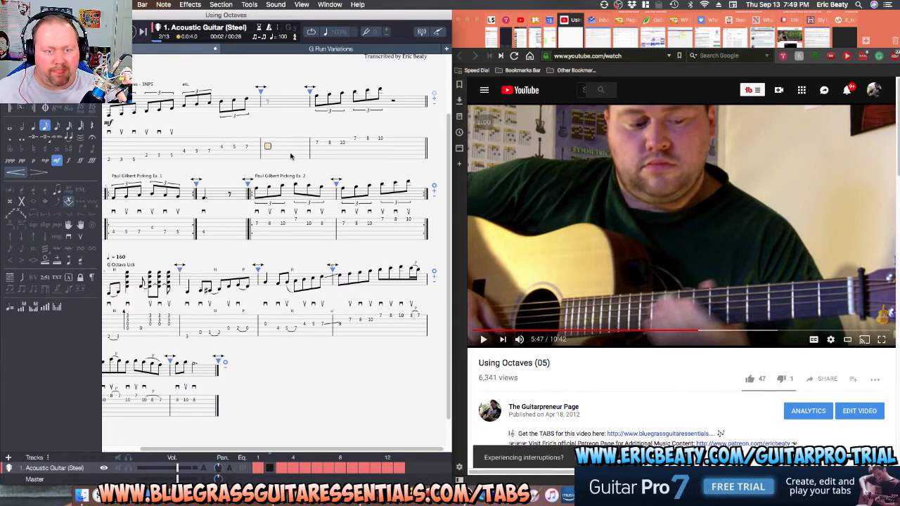
Add double barlines at the end of bar 1 and at the end of the empty bar 2.
key(Down)
key(Left)
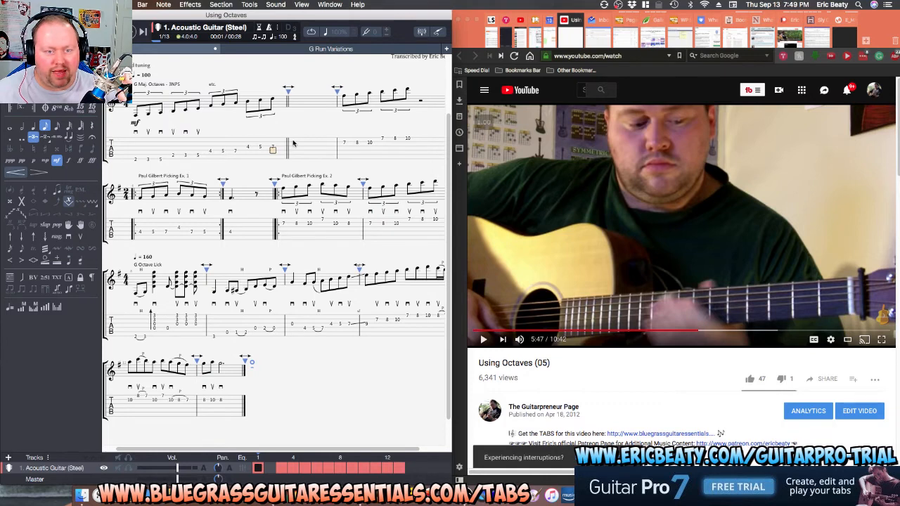
click(139, 152)
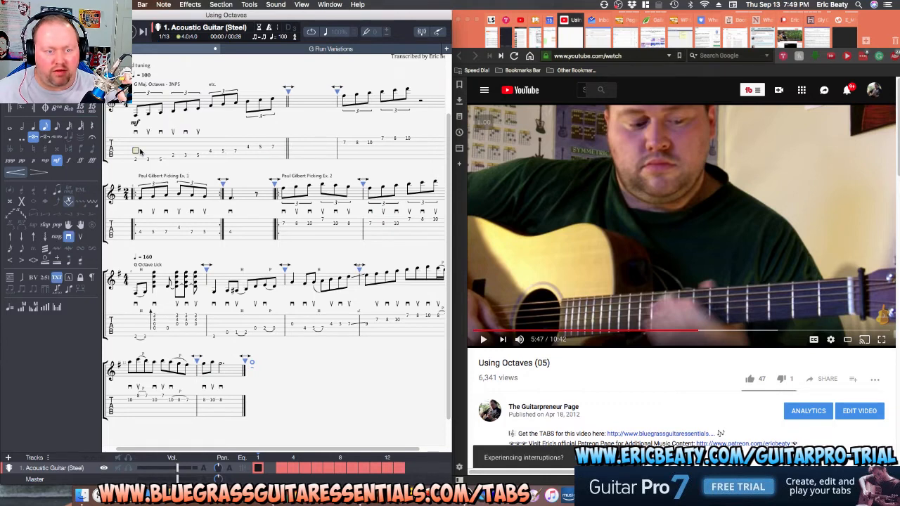
click(328, 153)
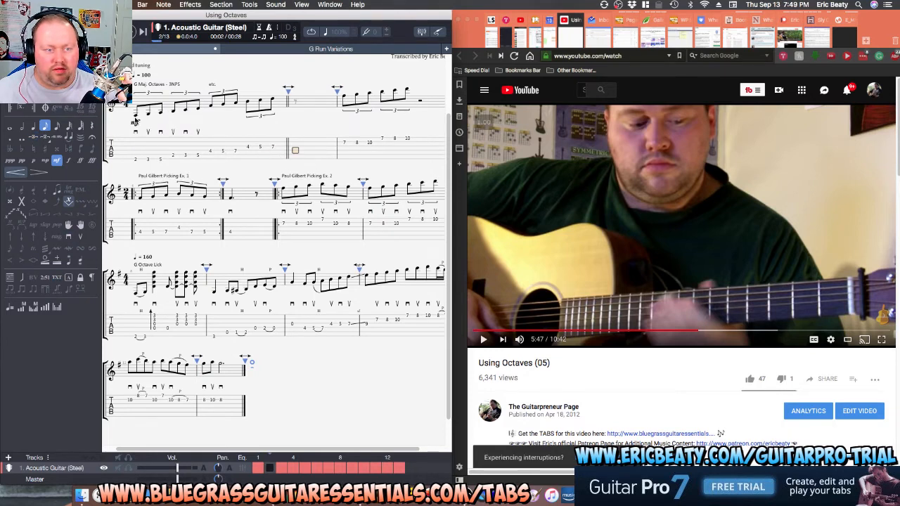
Play the G major octaves exercise from its first note into the empty bar 2.
key(ctrl+Left)
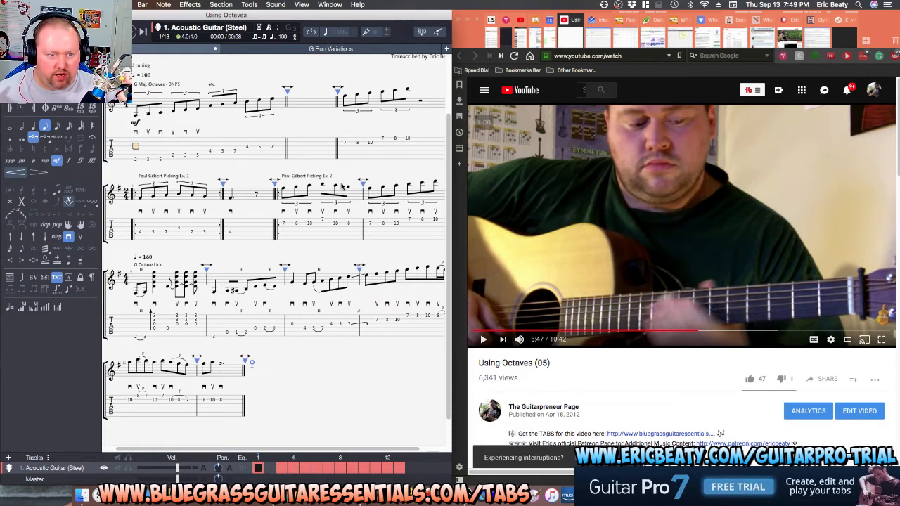
key(space)
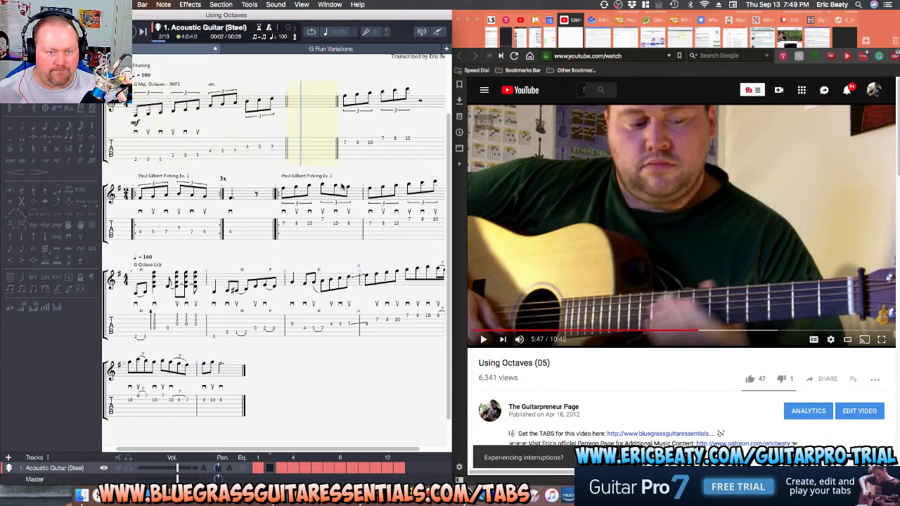
key(space)
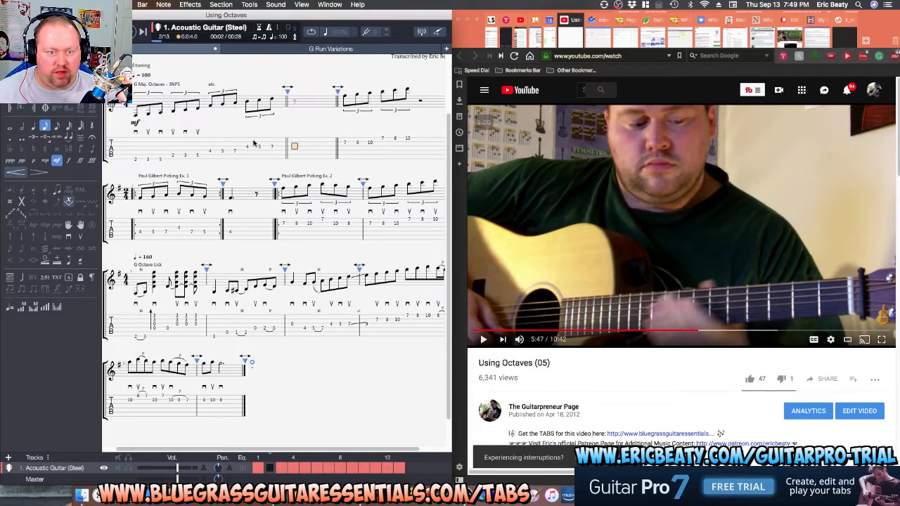
Undo the double barlines, the first system's layout change and the inserted empty bar 2.
key(Left)
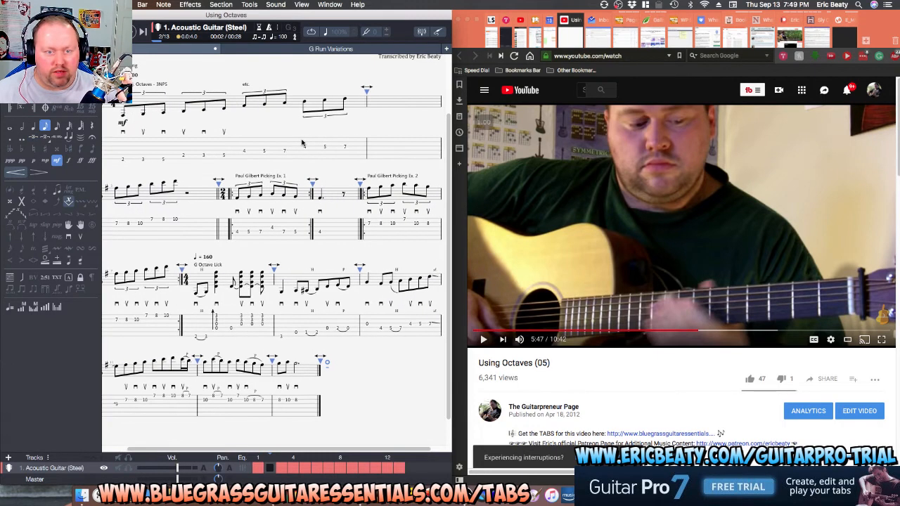
key(space)
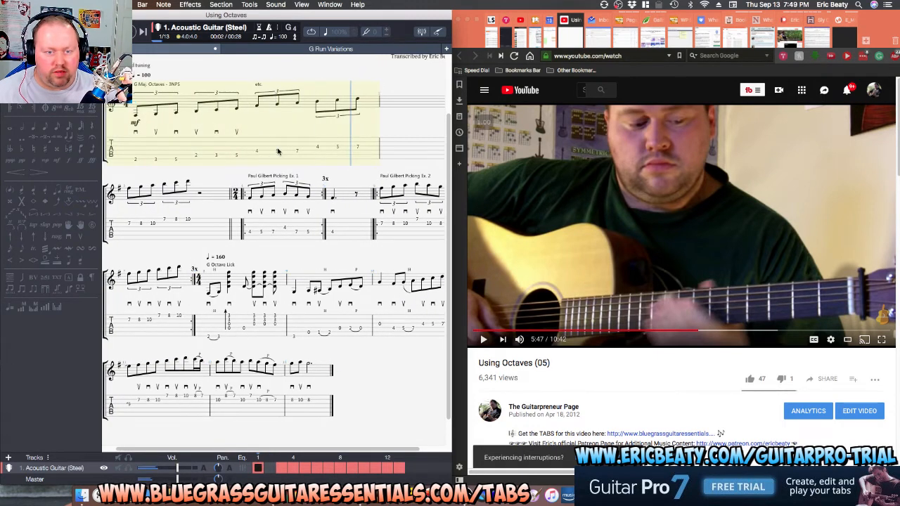
key(space)
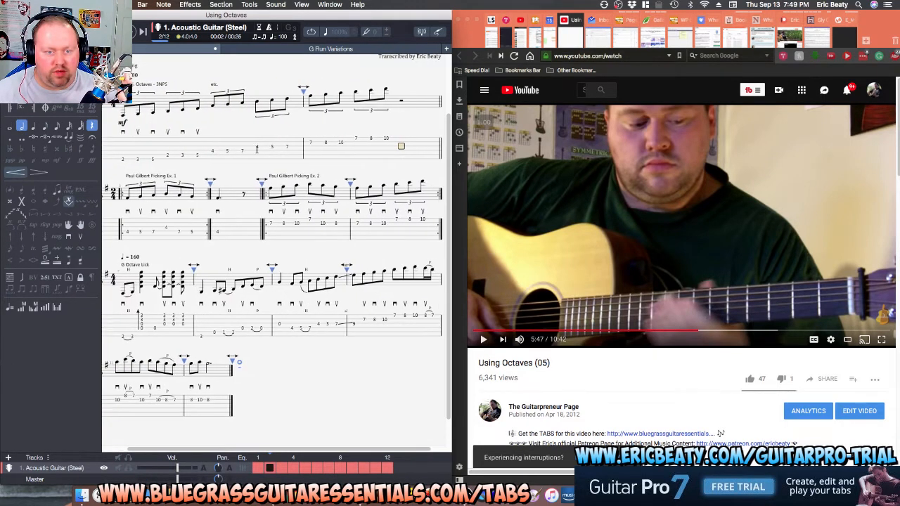
key(space)
key(space)
Insert an empty bar before Paul Gilbert Picking Ex. 1 and bring it up into the first system.
click(133, 208)
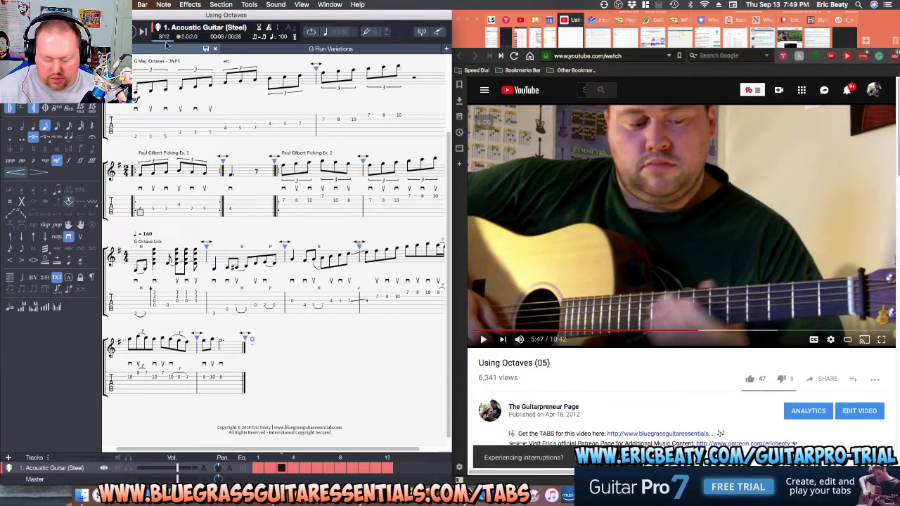
click(142, 5)
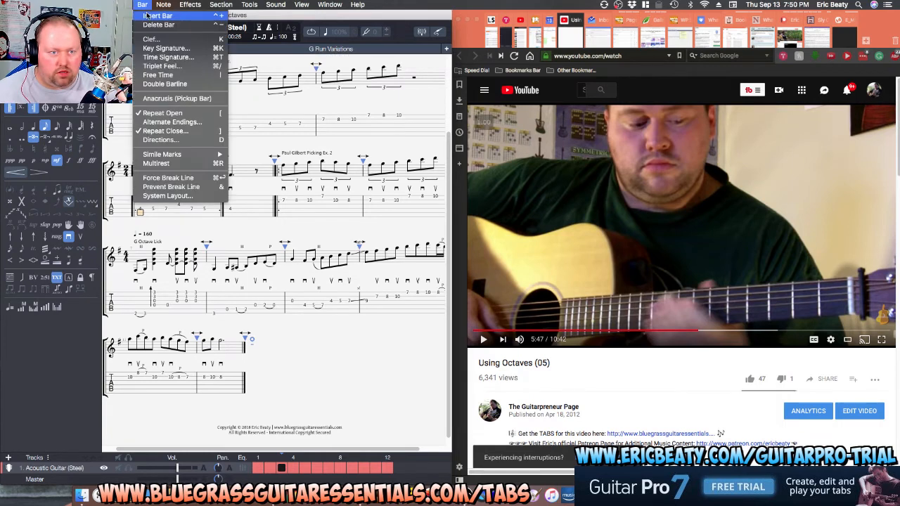
click(146, 14)
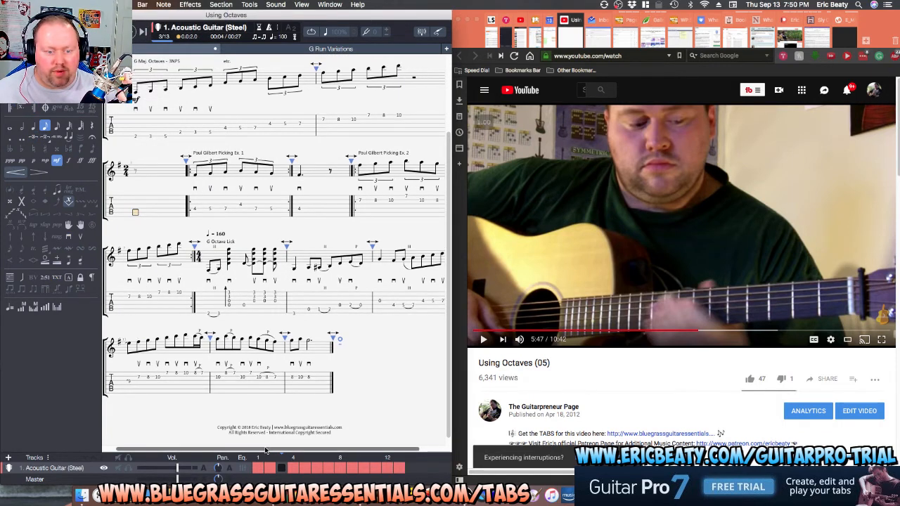
scroll(266, 450, right, 2)
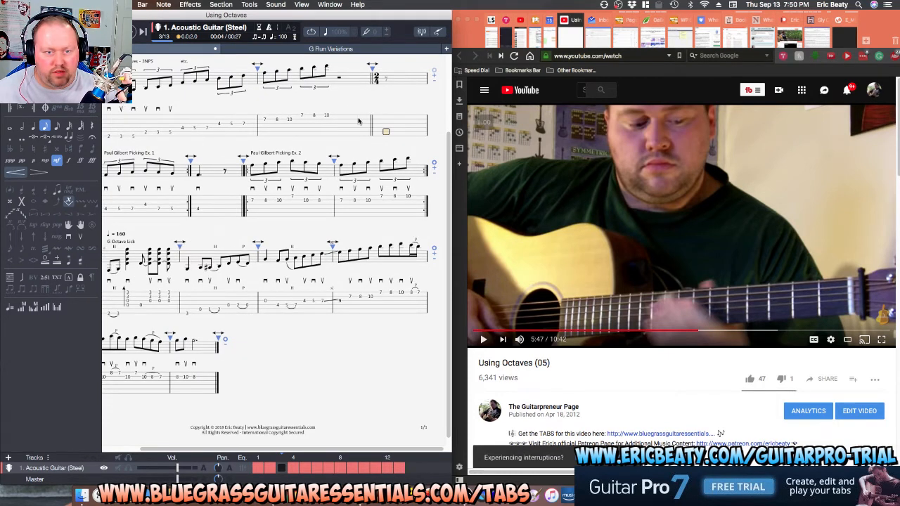
click(375, 78)
double_click(376, 79)
click(376, 79)
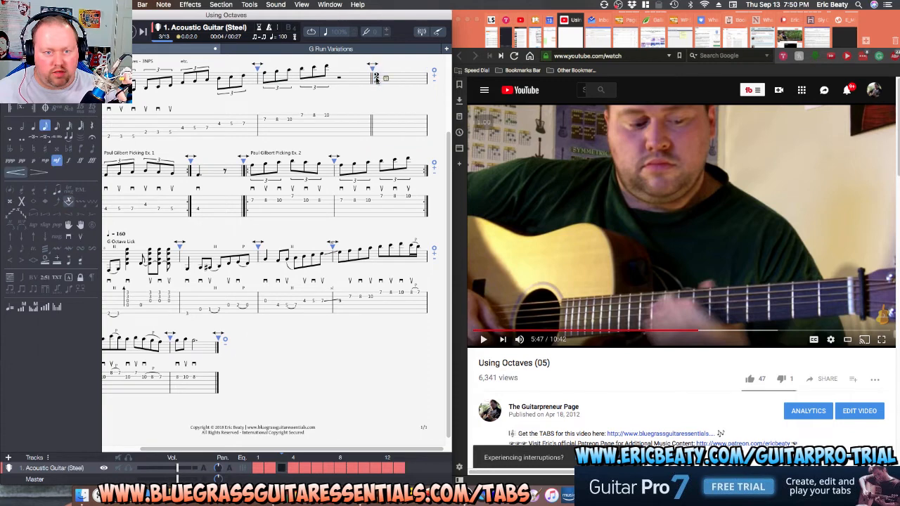
click(164, 4)
mouse_move(142, 5)
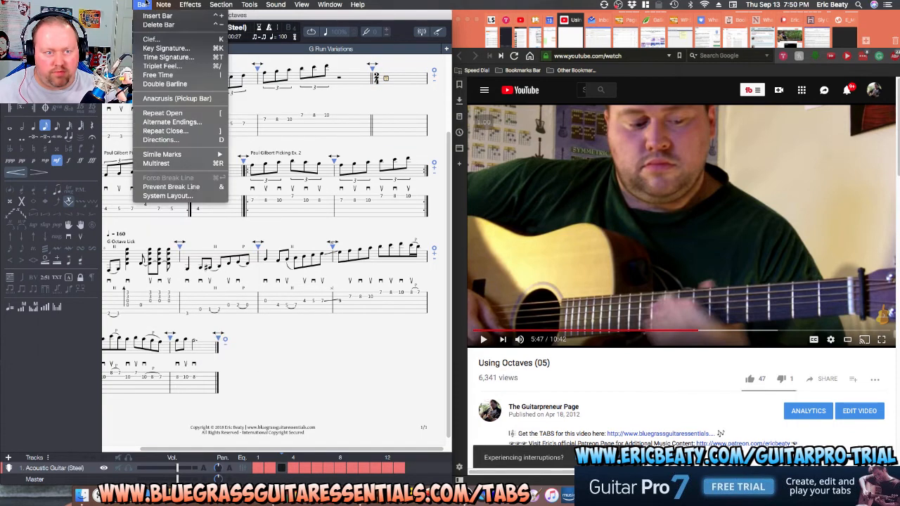
click(162, 48)
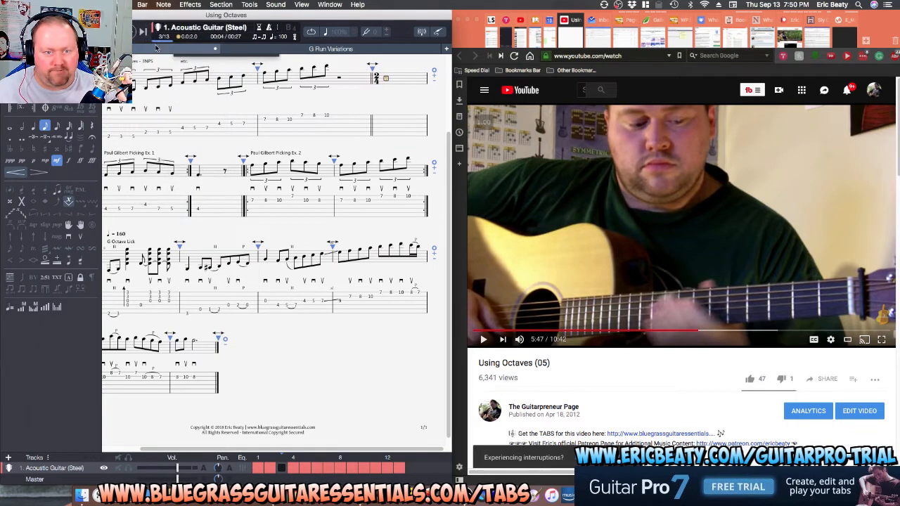
click(236, 187)
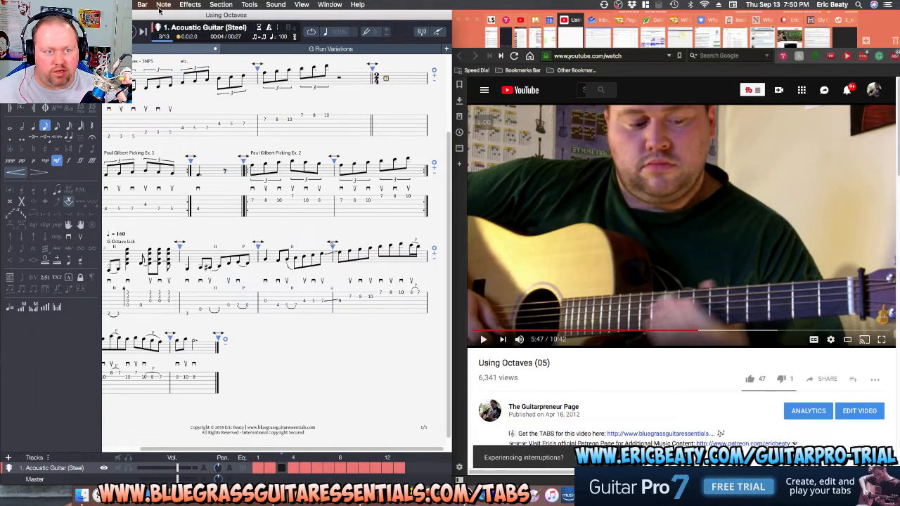
Set the empty bar 3's time signature to 4/4 with eighth notes beamed in fours.
click(142, 4)
click(159, 57)
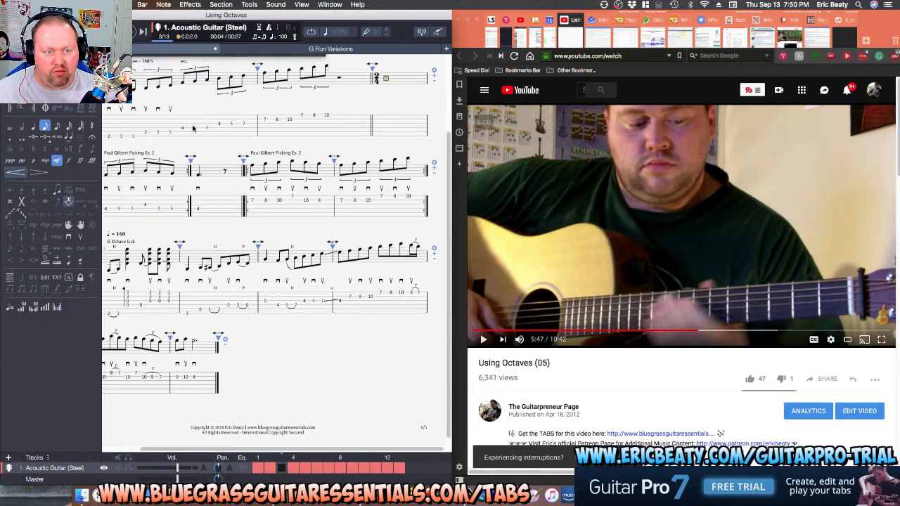
click(243, 103)
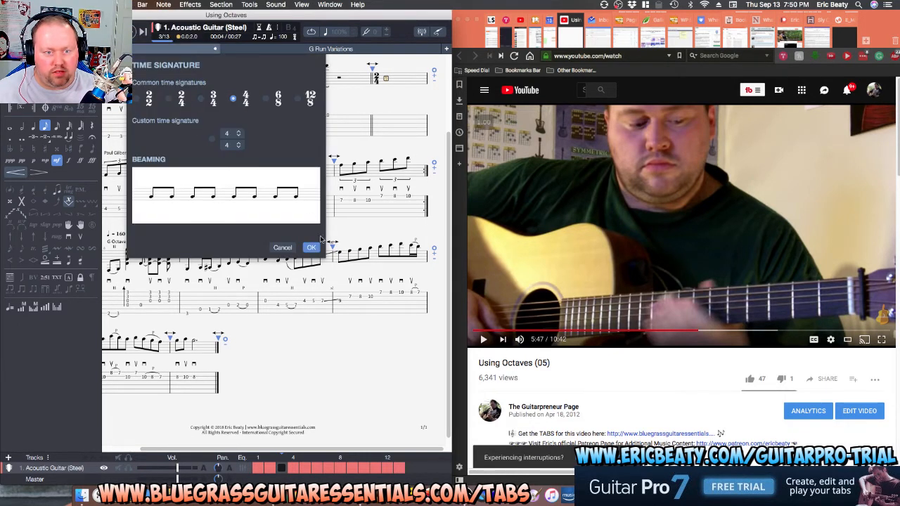
click(277, 201)
click(311, 248)
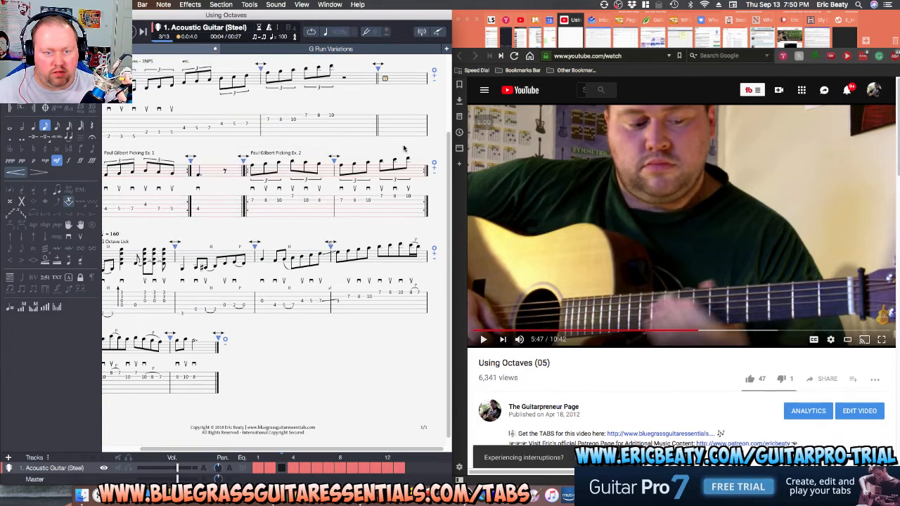
Set the time signature of bar 4, the start of Paul Gilbert Picking Ex. 1, to 2/4.
scroll(348, 447, left, 3)
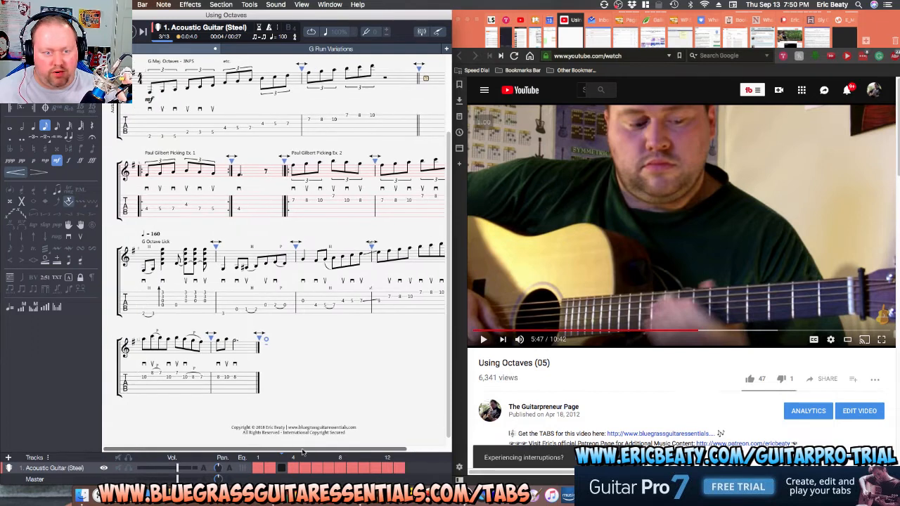
click(134, 204)
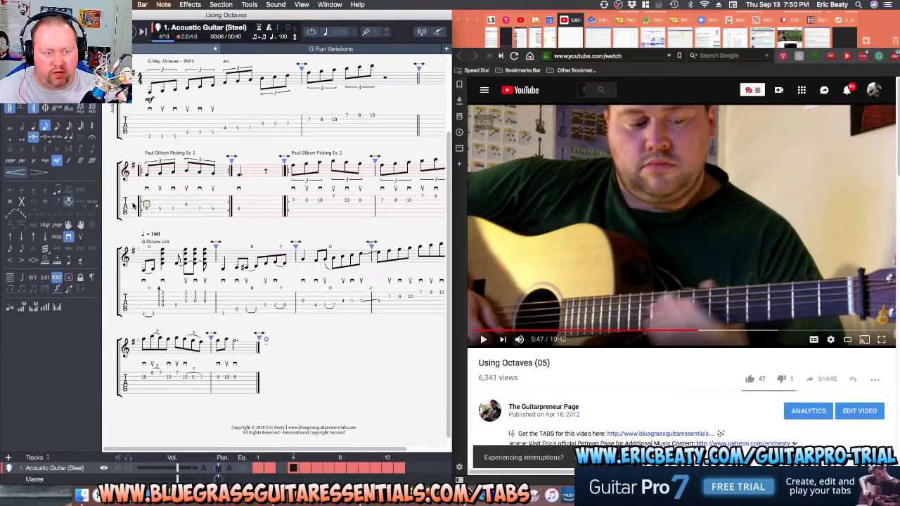
click(141, 4)
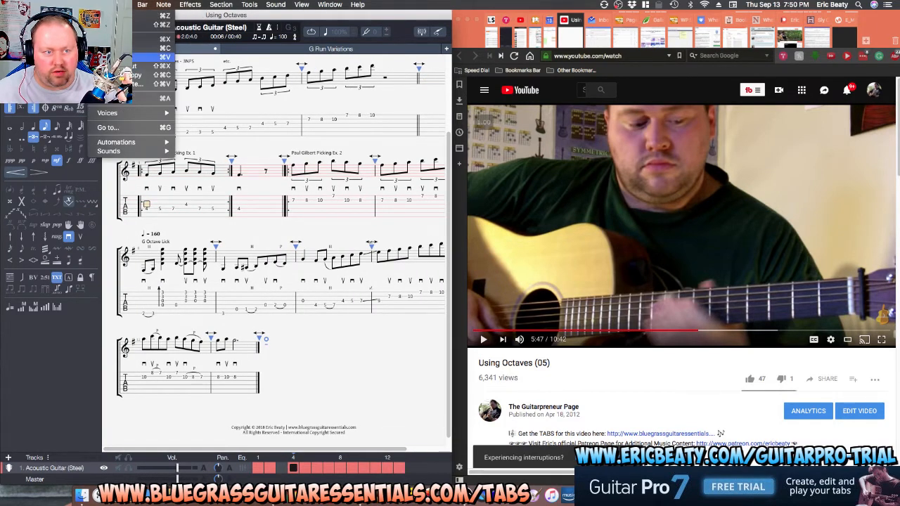
click(143, 7)
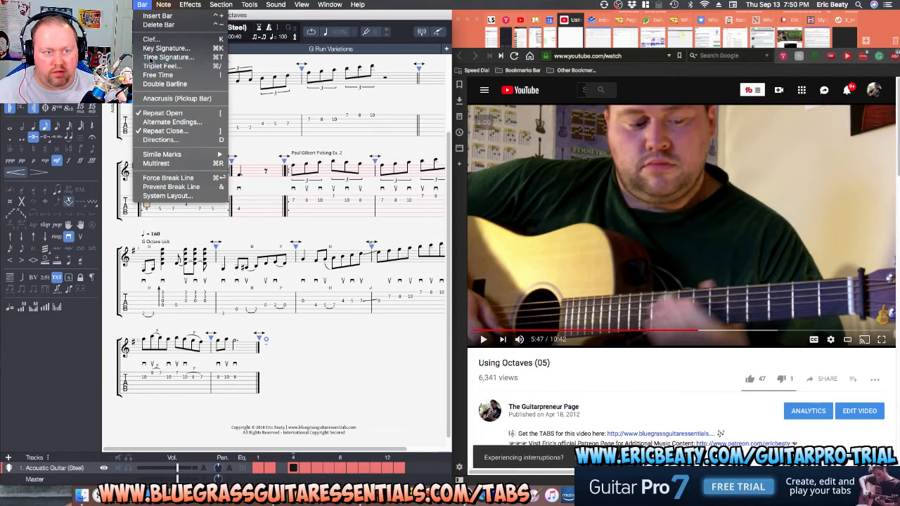
click(183, 56)
click(170, 99)
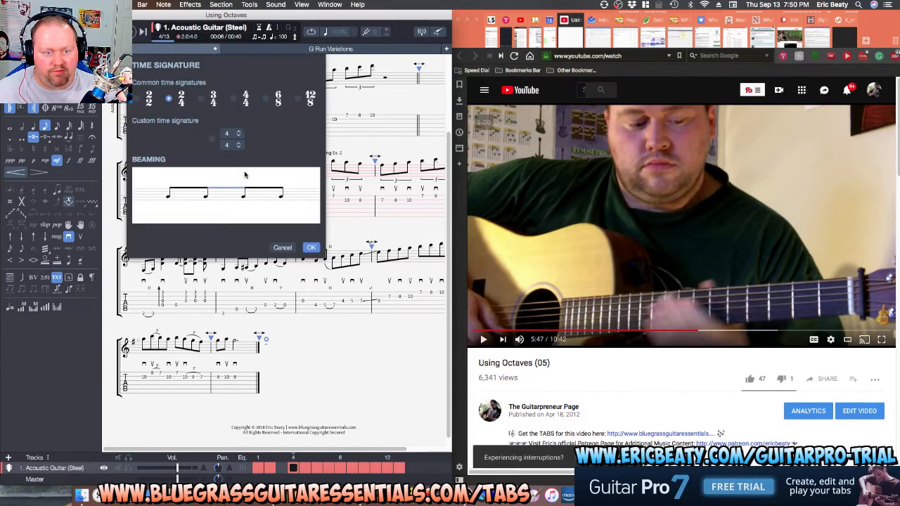
click(310, 248)
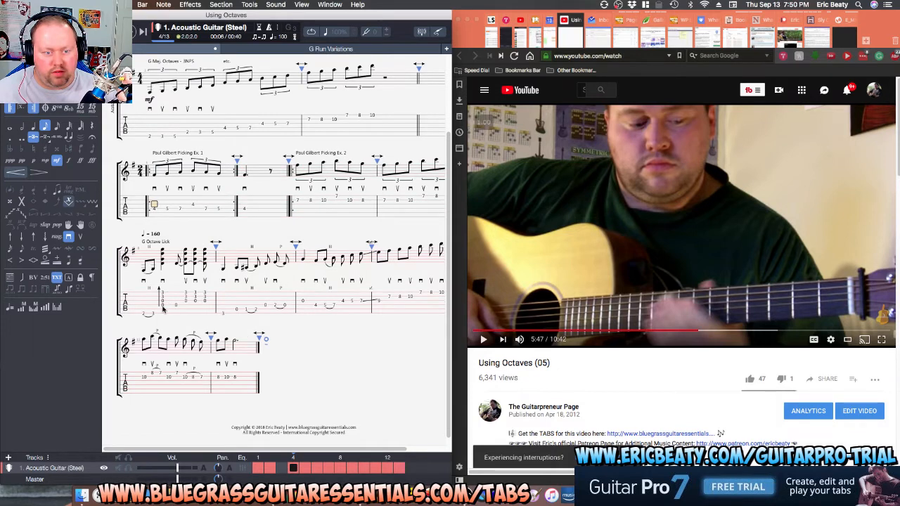
Play the G major octaves exercise from its first note through to the empty bar 3.
click(144, 307)
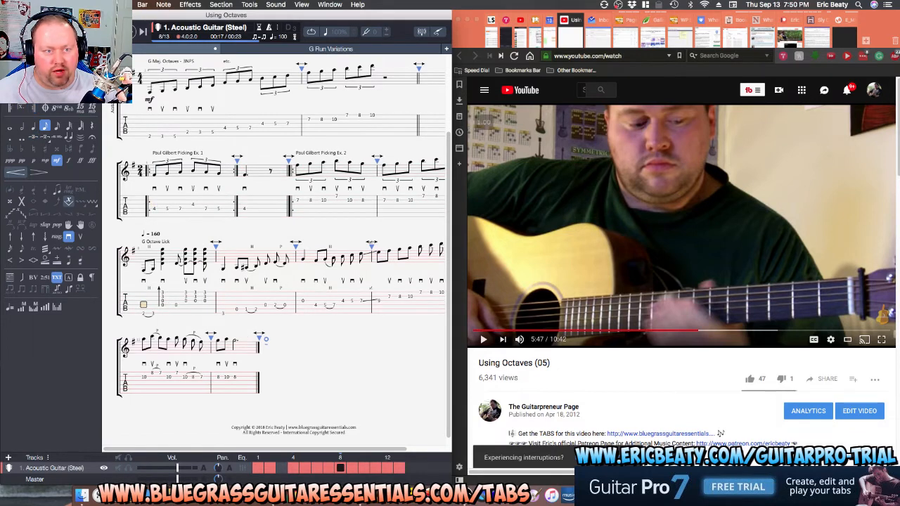
drag(318, 449, 353, 448)
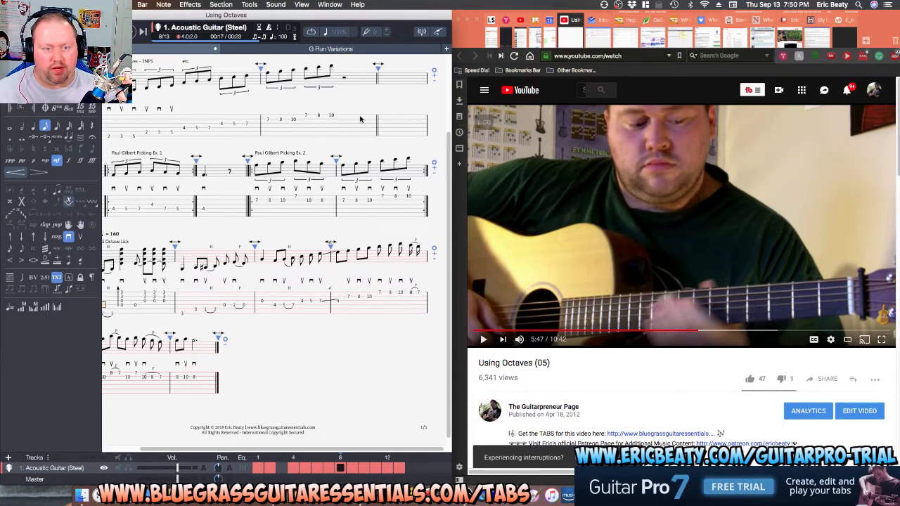
click(398, 125)
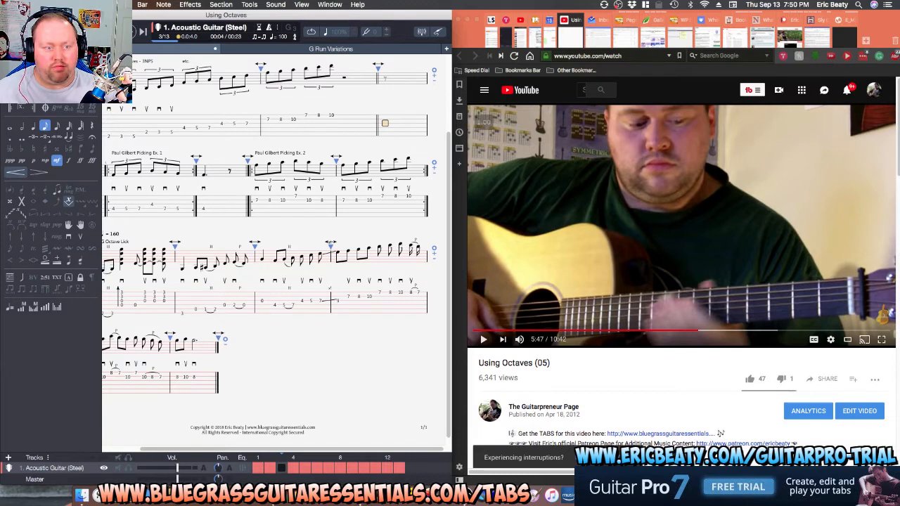
click(124, 131)
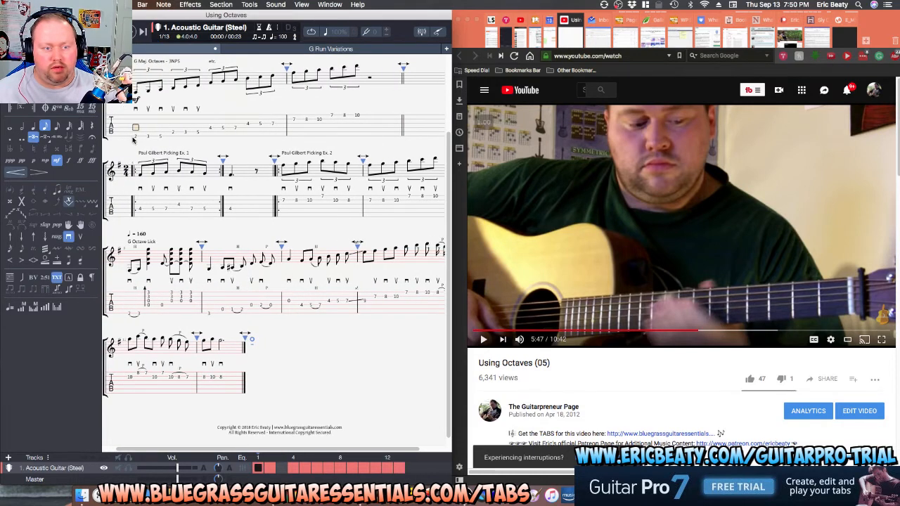
key(space)
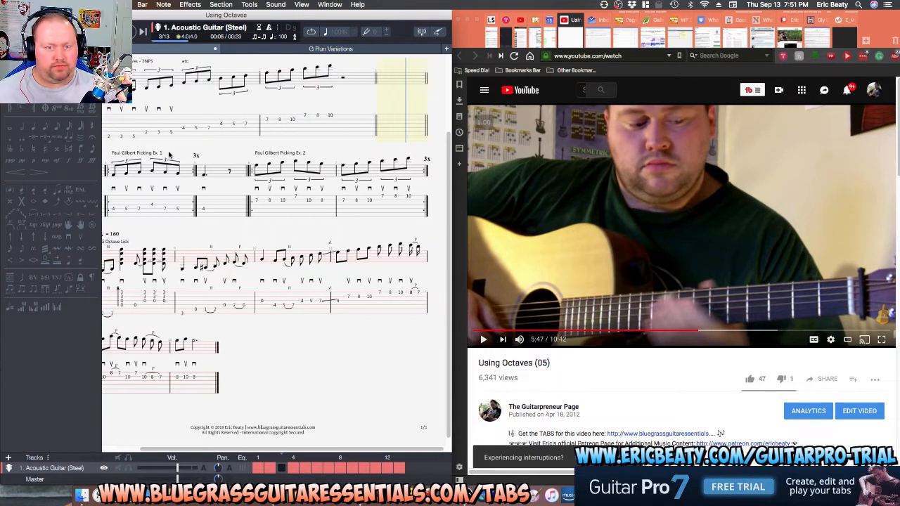
key(space)
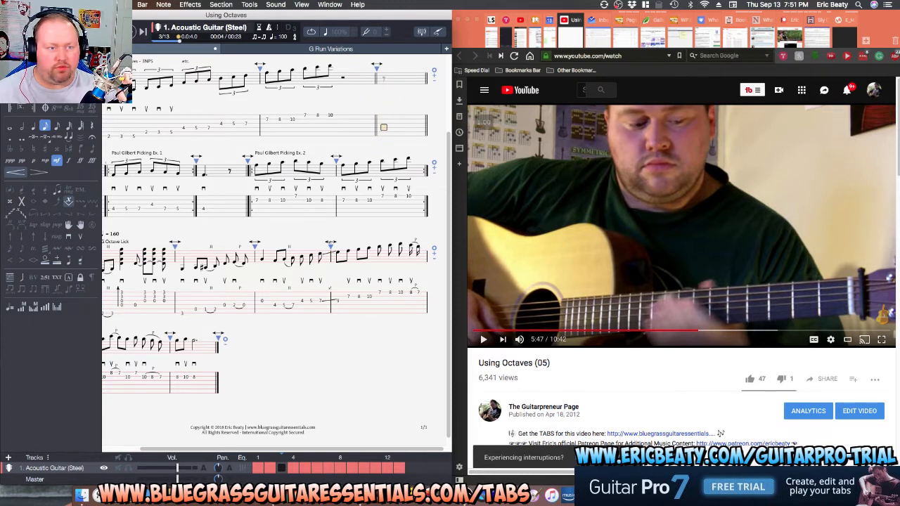
Set the time signature of the empty bar 3 to 2/4.
click(119, 4)
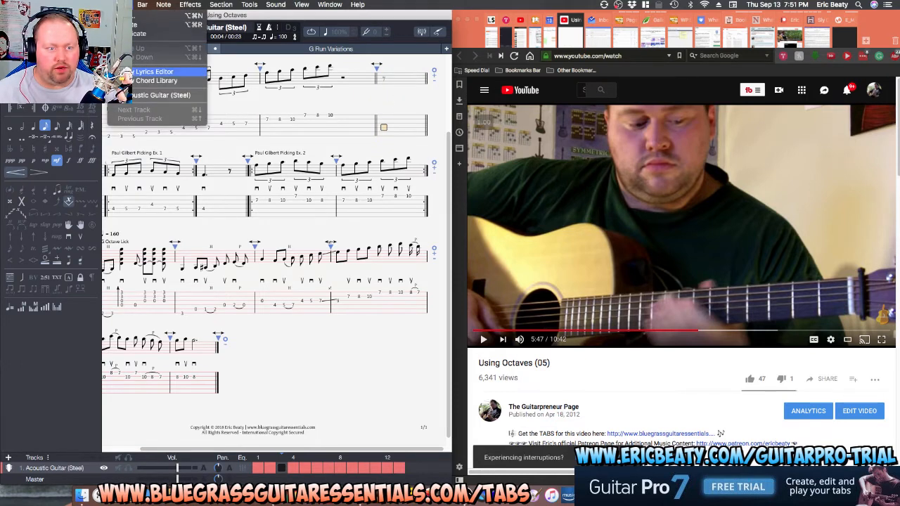
mouse_move(142, 4)
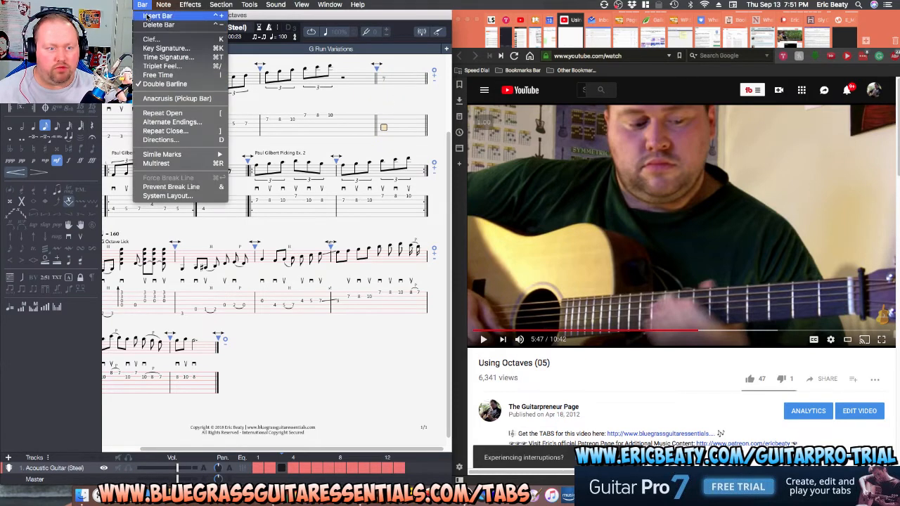
click(164, 57)
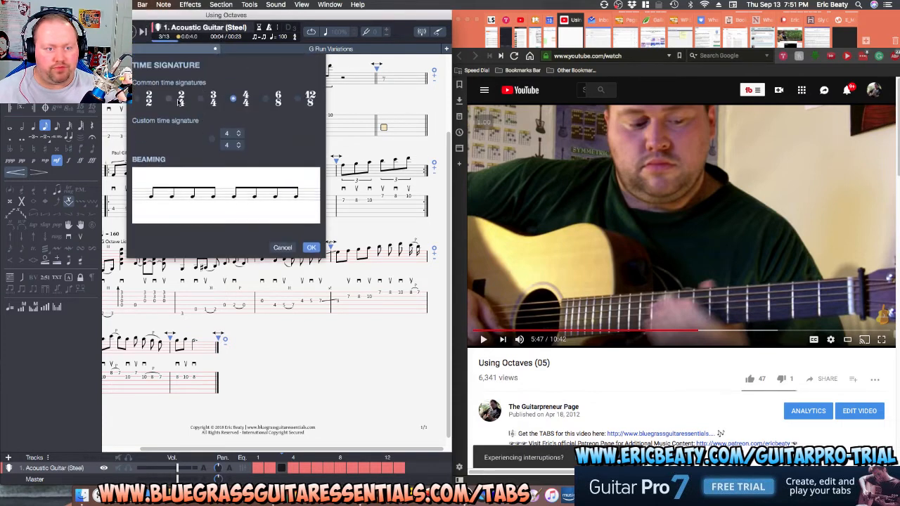
click(181, 101)
click(311, 247)
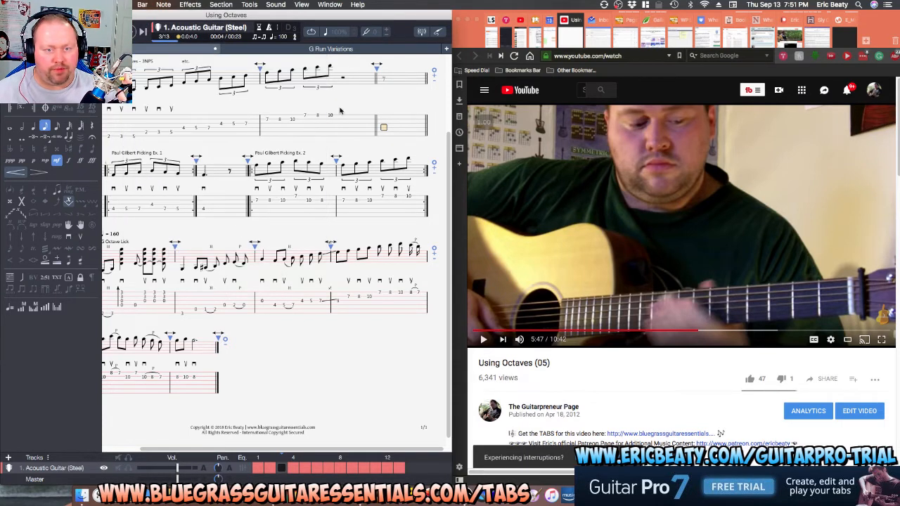
Play the score from the end of the first exercise through Paul Gilbert Picking Ex. 1 and Ex. 2.
click(269, 124)
key(space)
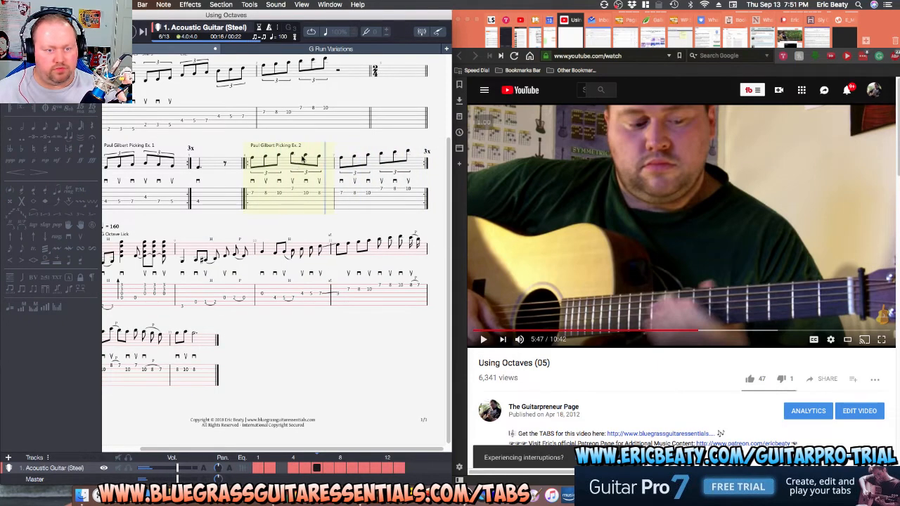
key(space)
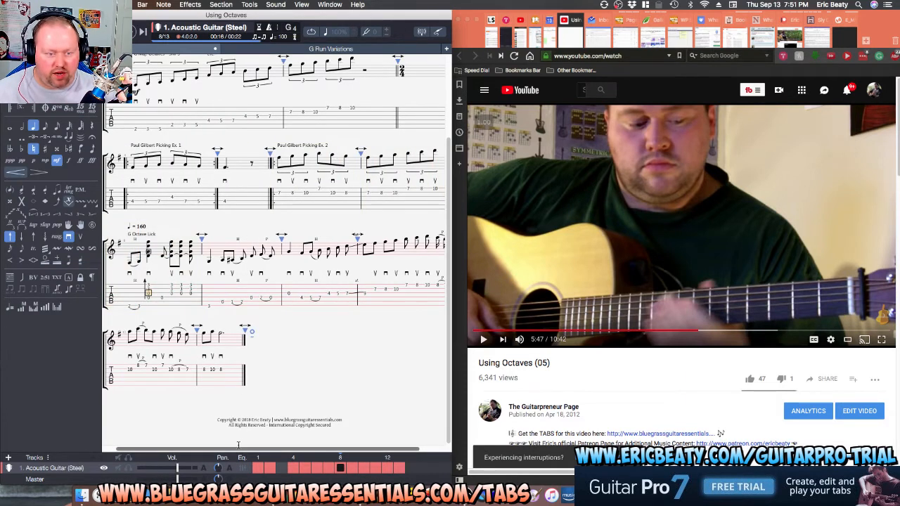
Insert an empty bar before the G Octave Lick, bring it up into the Picking Ex. 2 system, and play through it.
key(Left)
click(143, 4)
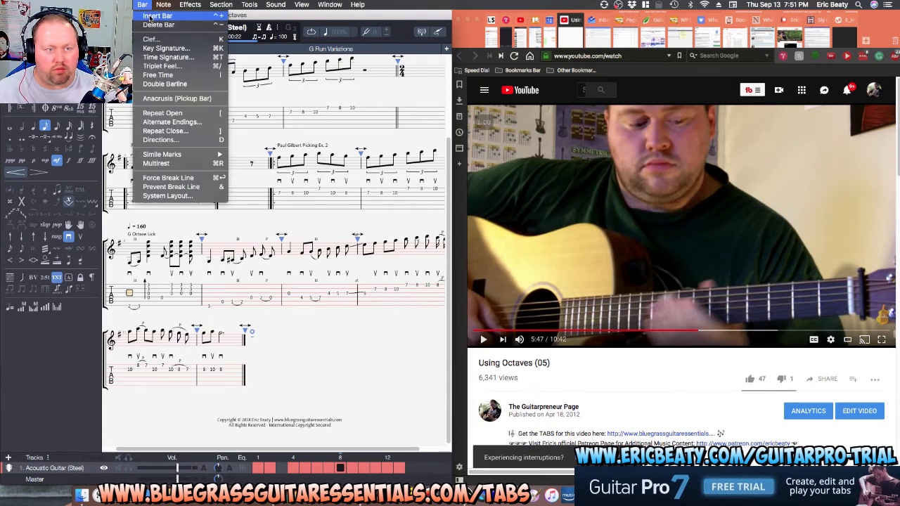
click(154, 19)
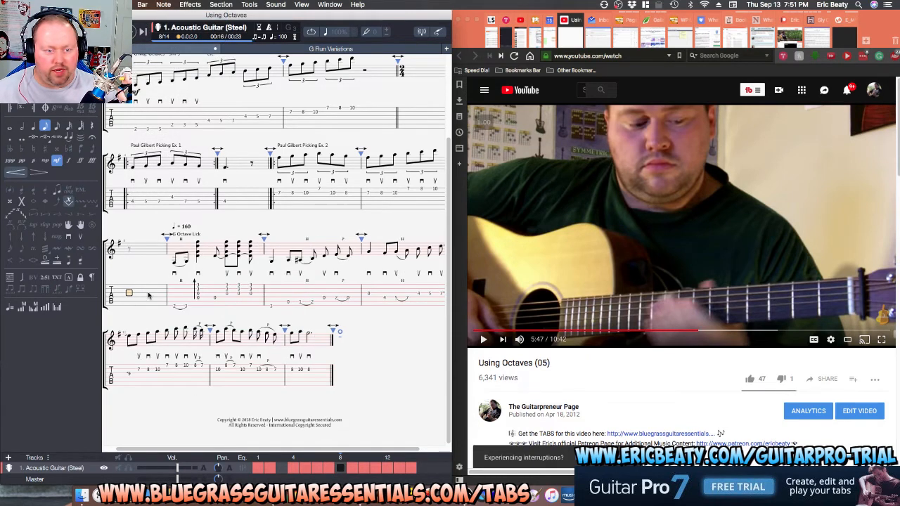
drag(203, 449, 341, 449)
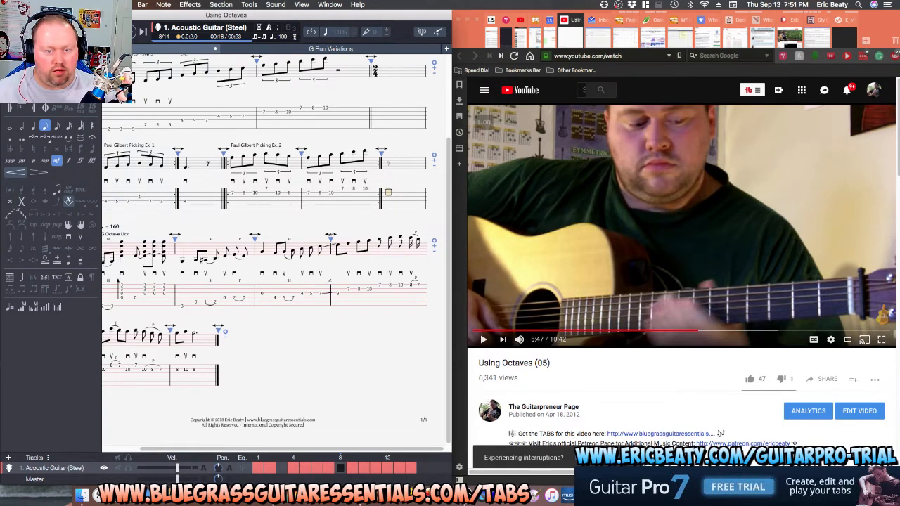
key(space)
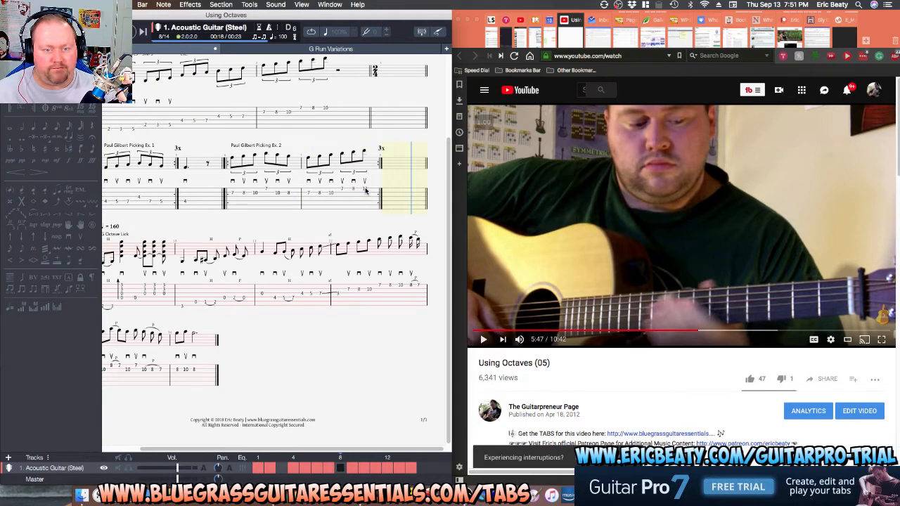
key(space)
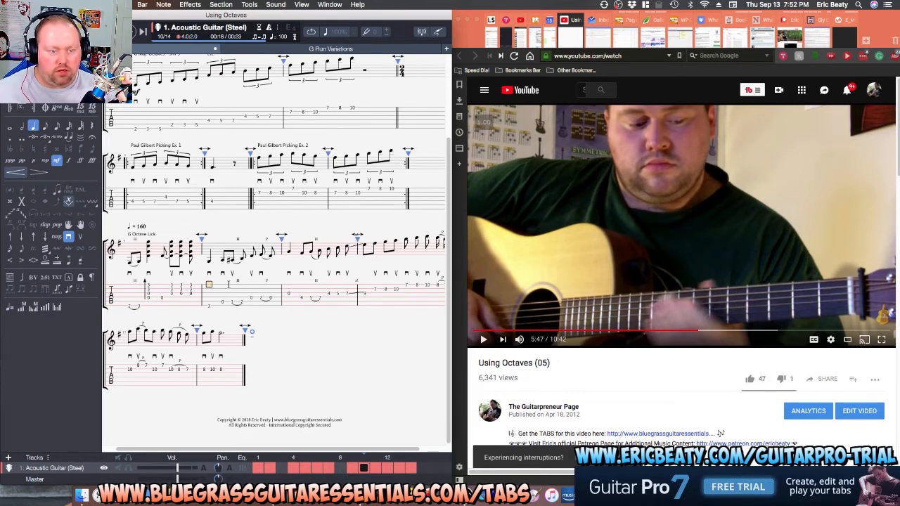
Set the time signature at the start of the G Octave Lick to 4/4 with eighth notes beamed in fours.
click(127, 289)
click(142, 4)
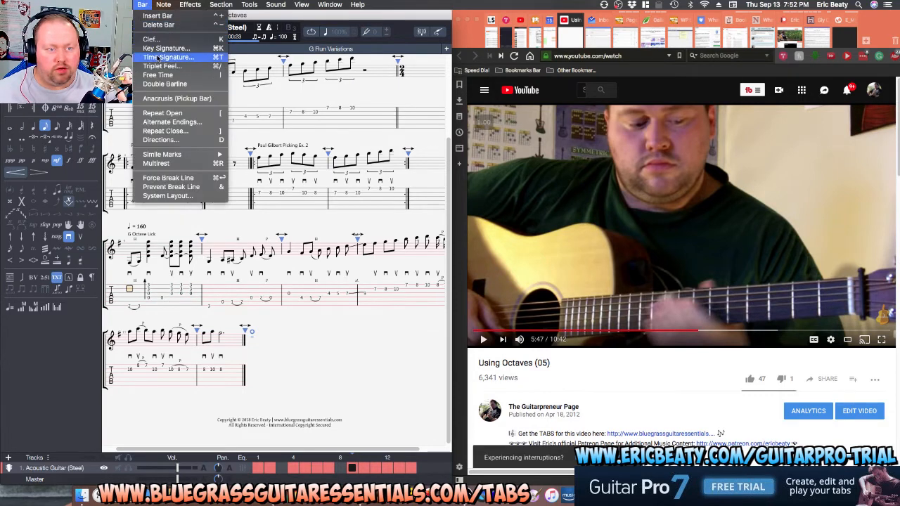
click(167, 59)
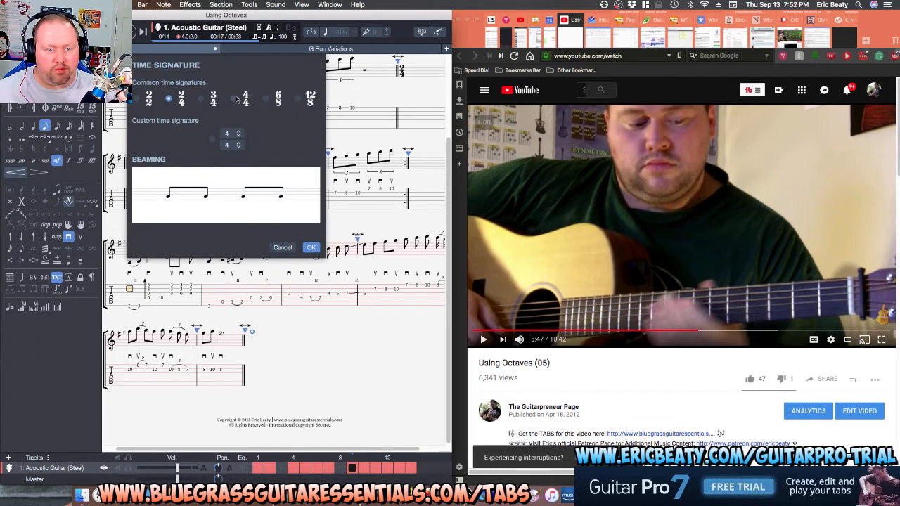
click(194, 187)
click(277, 188)
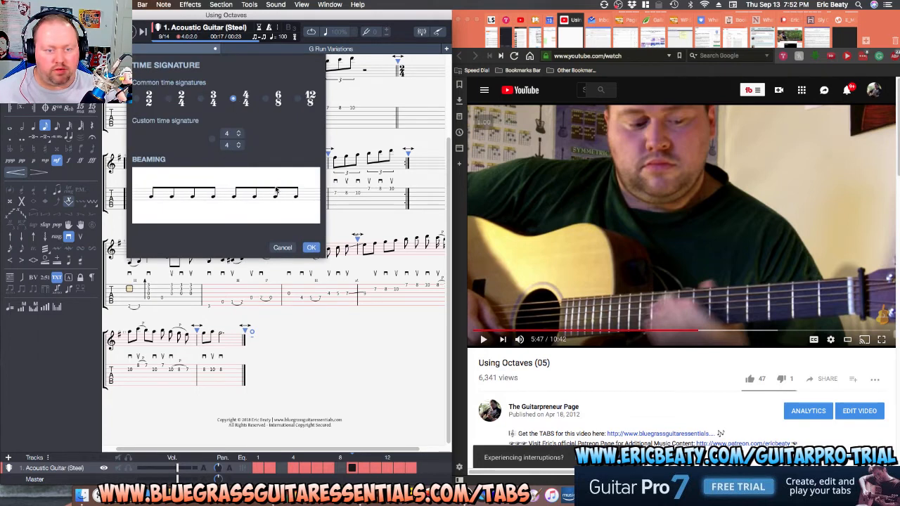
click(311, 248)
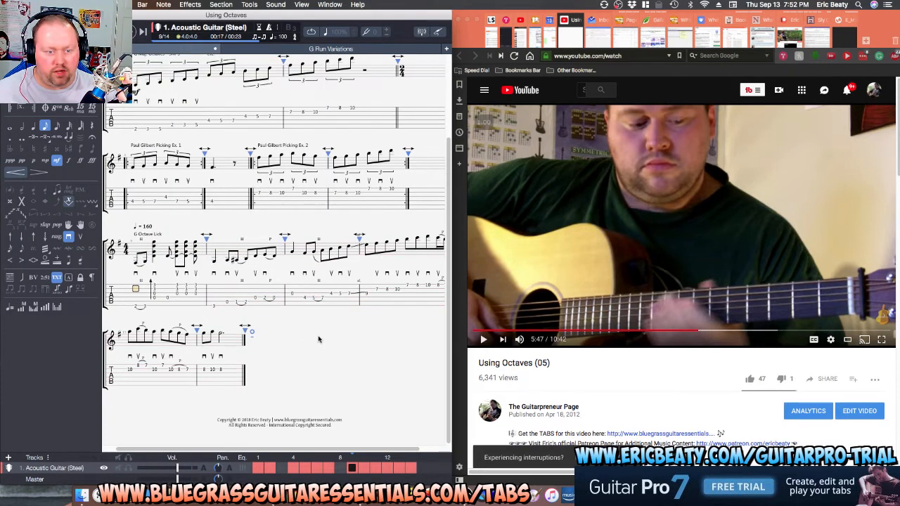
Add two empty bars, 15 and 16, after the final bar of the G Octave Lick, with double barlines before them.
click(243, 383)
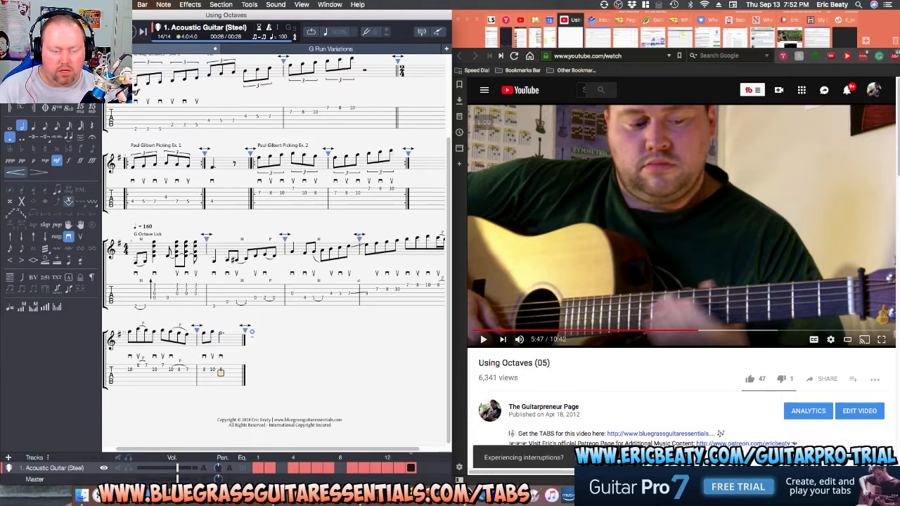
key(ctrl+Insert)
key(ctrl+z)
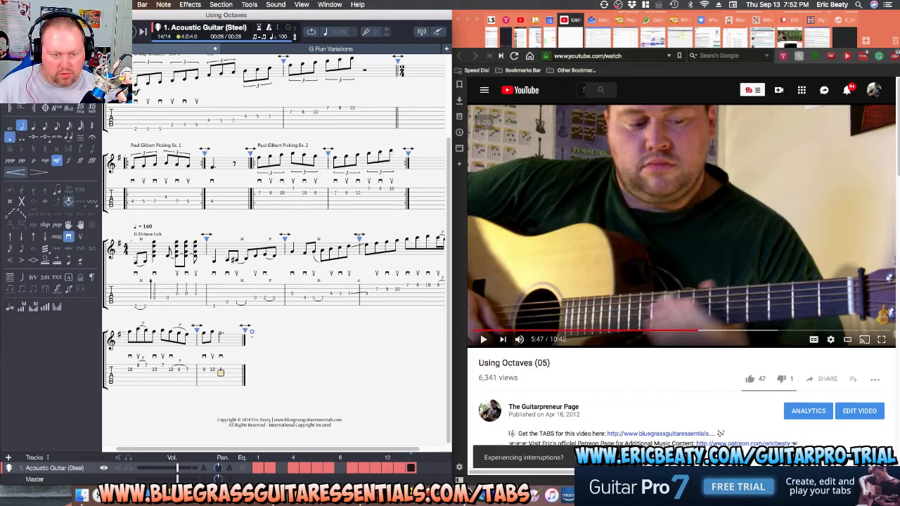
text(0 8)
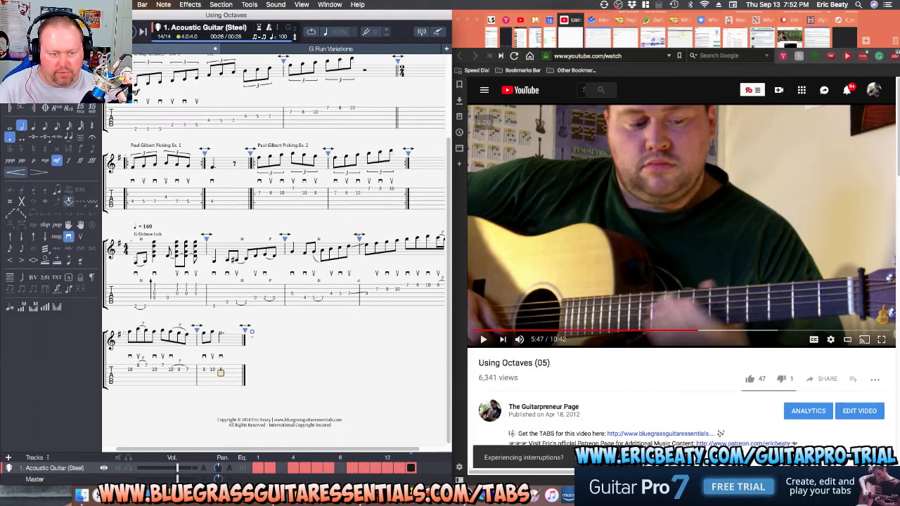
key(Right)
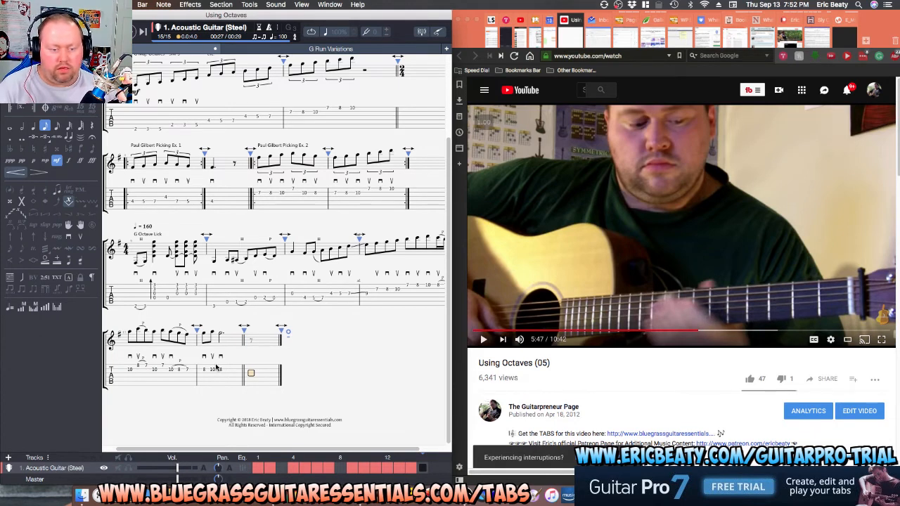
key(Right)
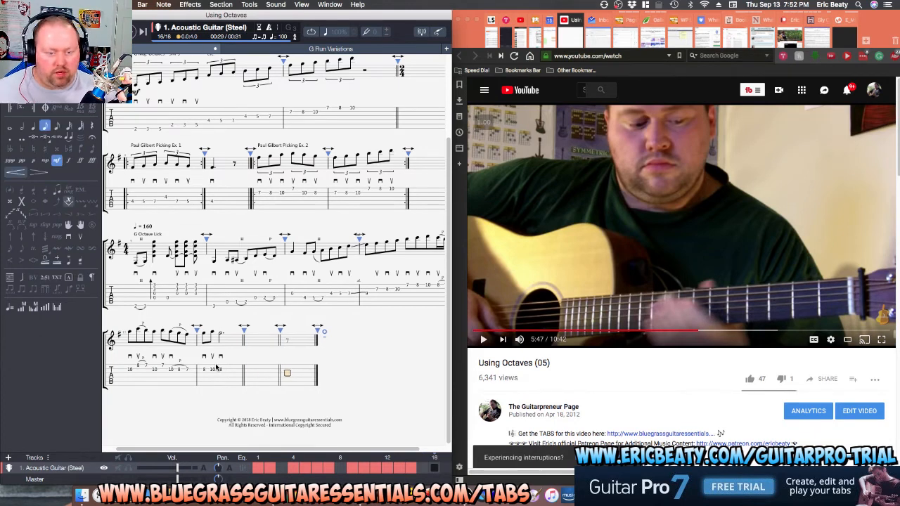
Play the end of the G Octave Lick from the last note of bar 13 through the empty closing bars.
click(247, 378)
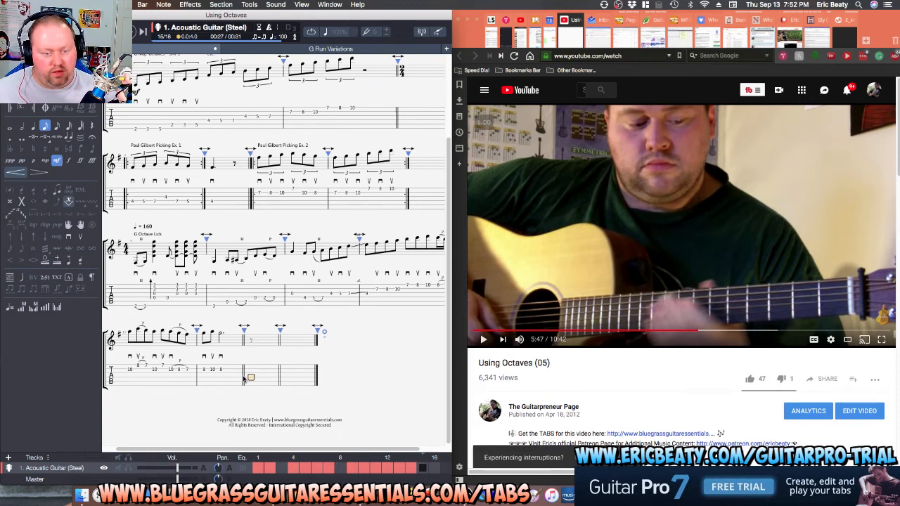
click(196, 373)
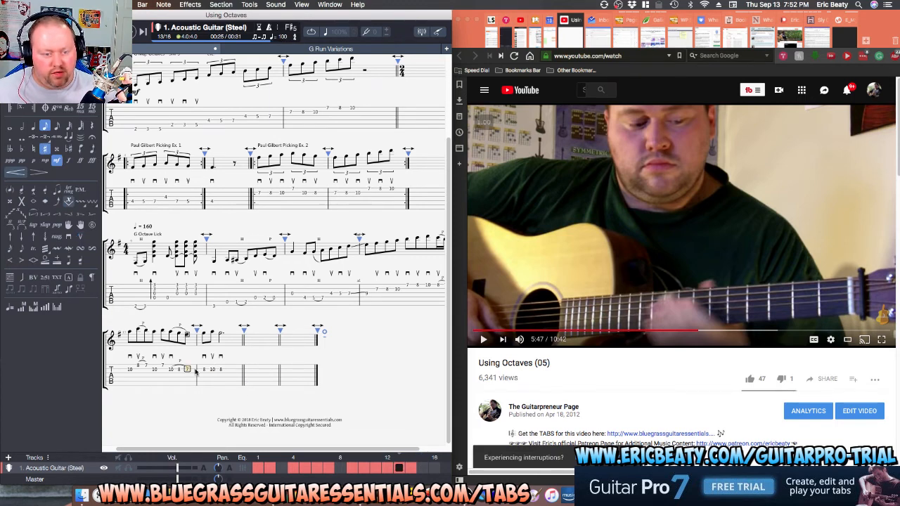
key(space)
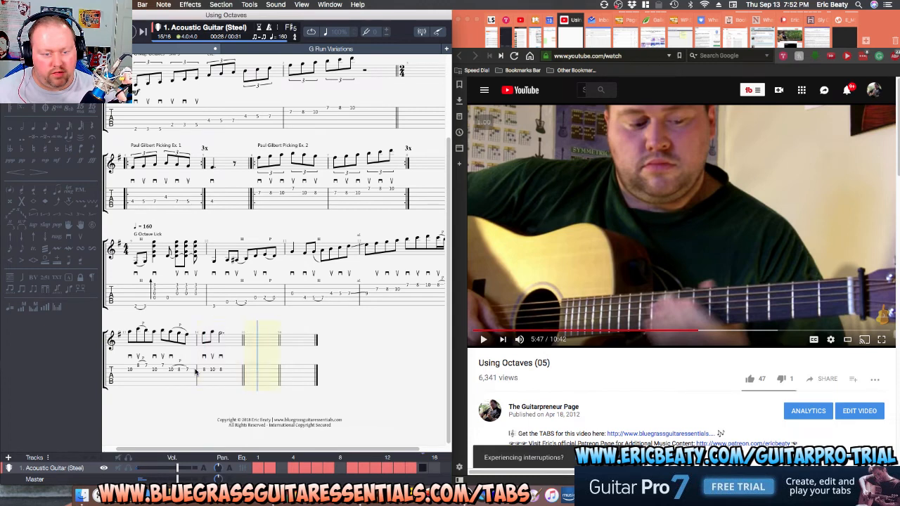
key(space)
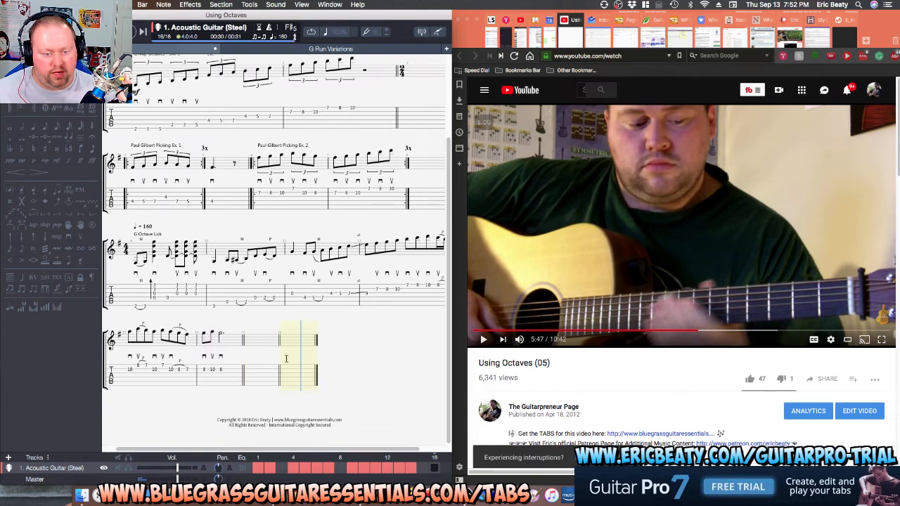
Select the empty bar 15, then switch to YouTube and play the Using Octaves (05) lesson from 5:47 to 5:53.
click(255, 376)
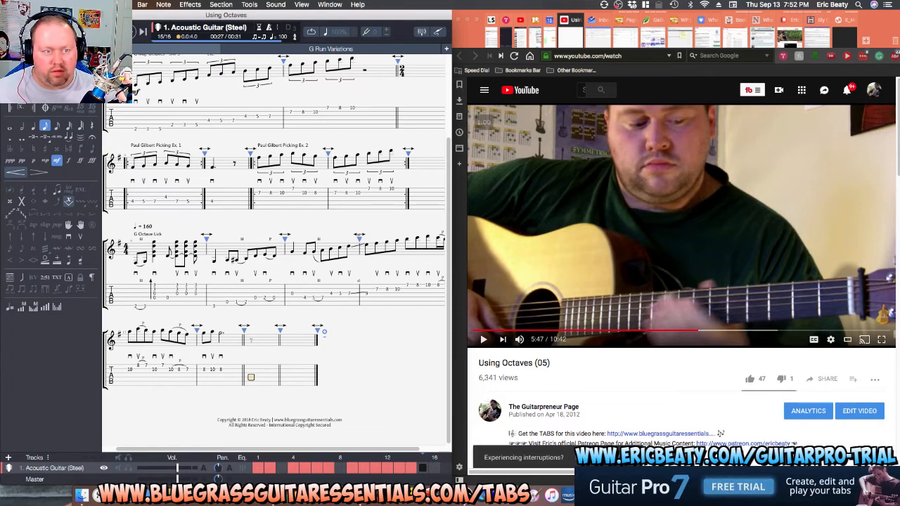
click(572, 225)
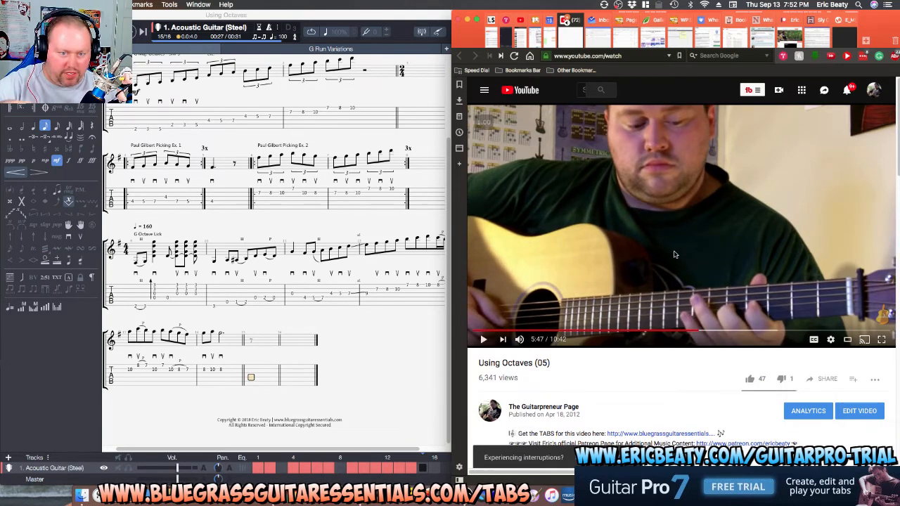
click(673, 255)
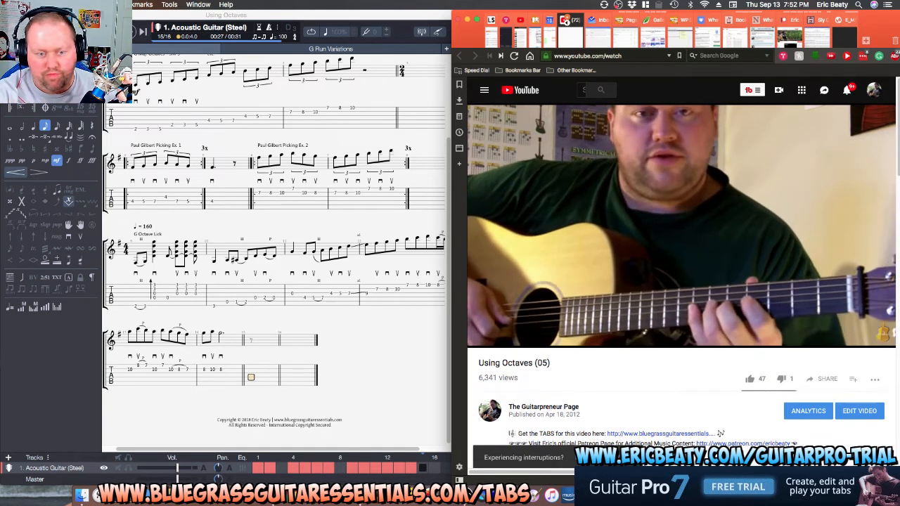
click(585, 217)
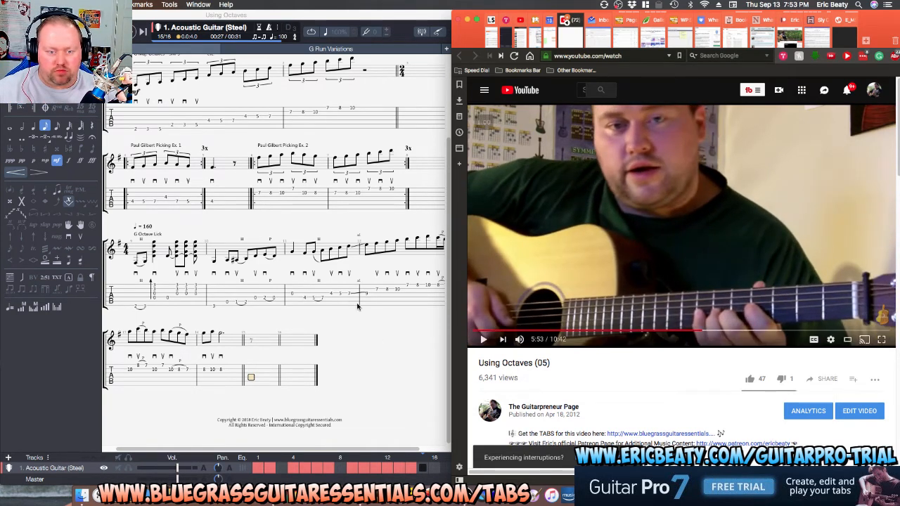
Add the free text "(Transition Note)" above the last note of bar 11 in the G Octave Lick.
click(350, 294)
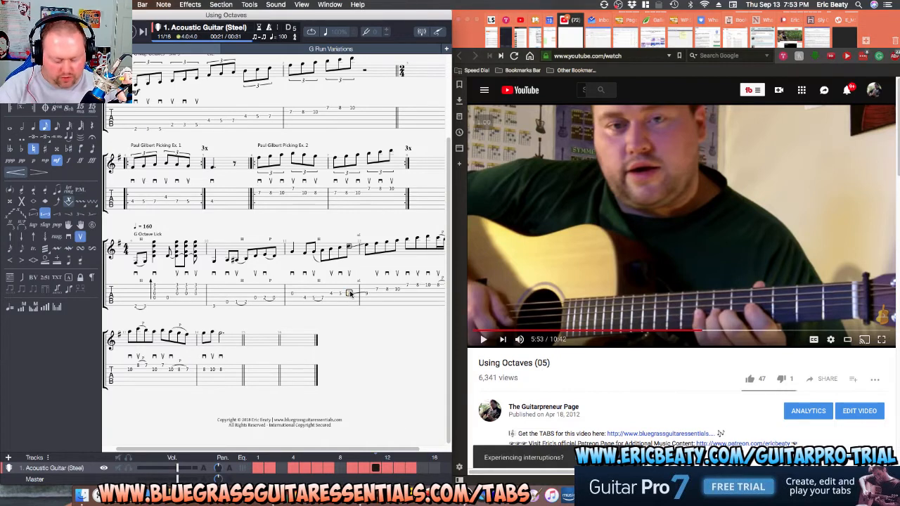
key(t)
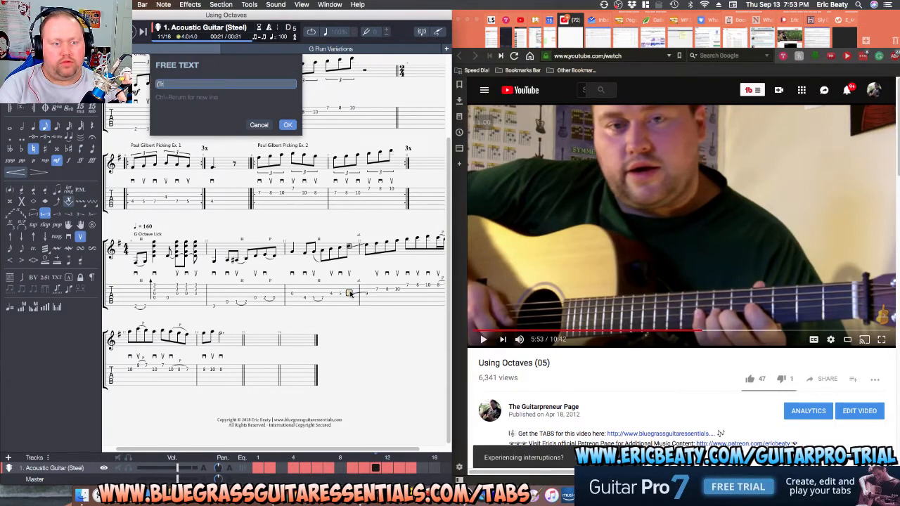
text((Transition Note)
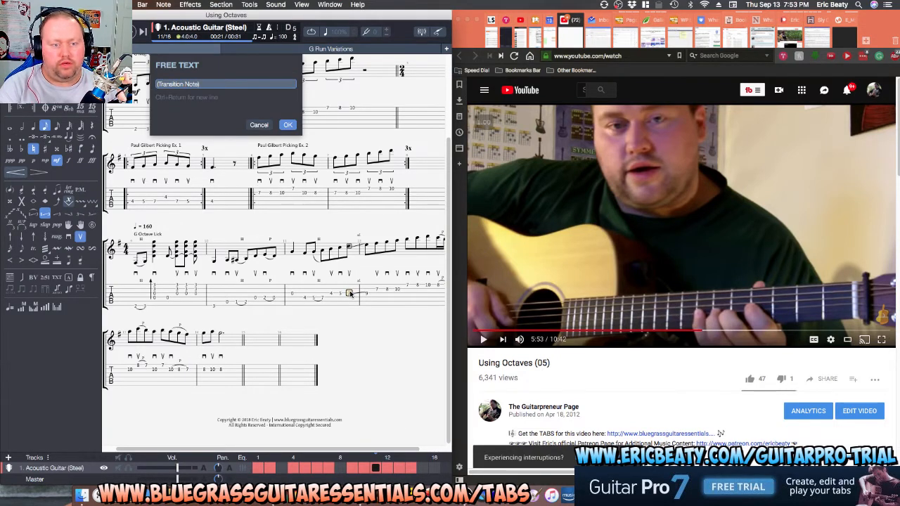
key(Return)
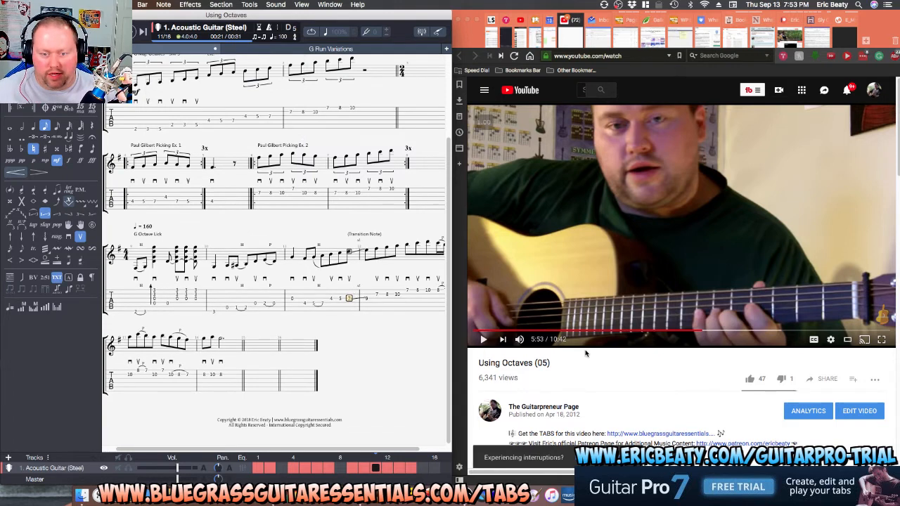
Play the Using Octaves (05) lesson on YouTube from 5:53 to 6:17 to hear the next lick.
click(639, 263)
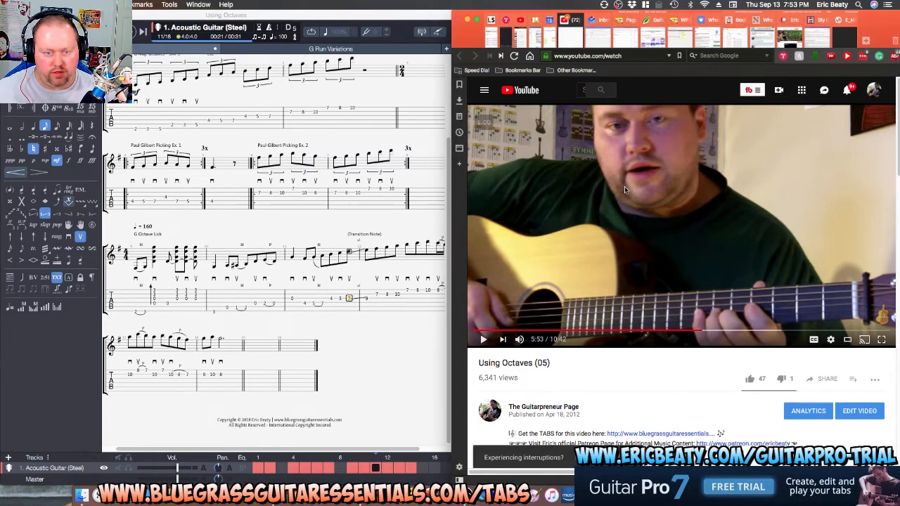
click(624, 186)
click(624, 186)
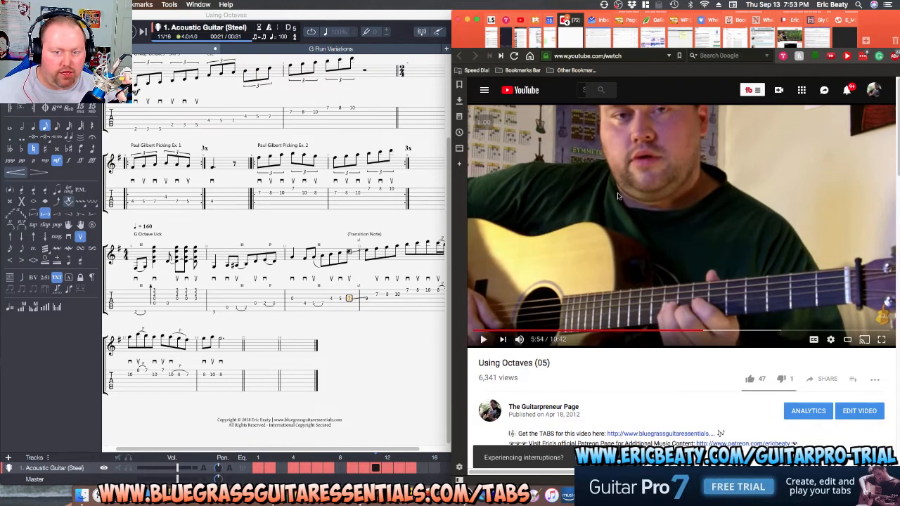
click(569, 222)
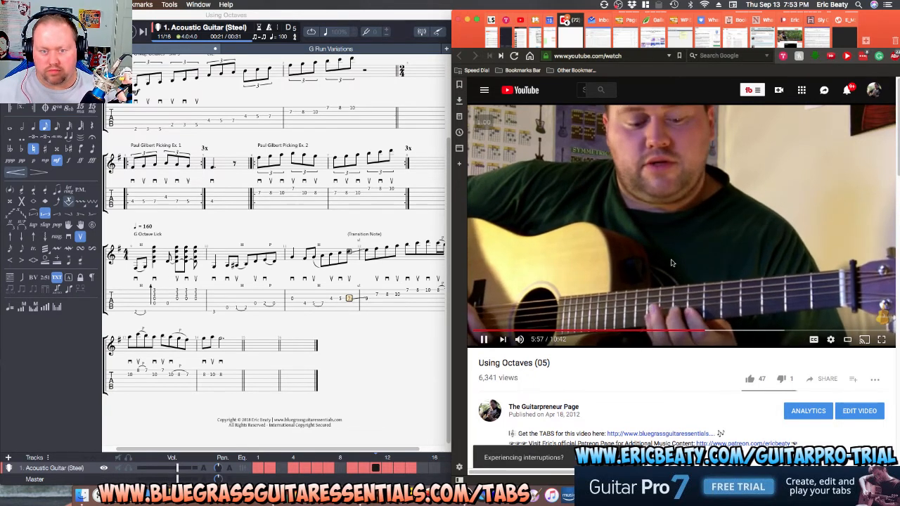
mouse_move(485, 124)
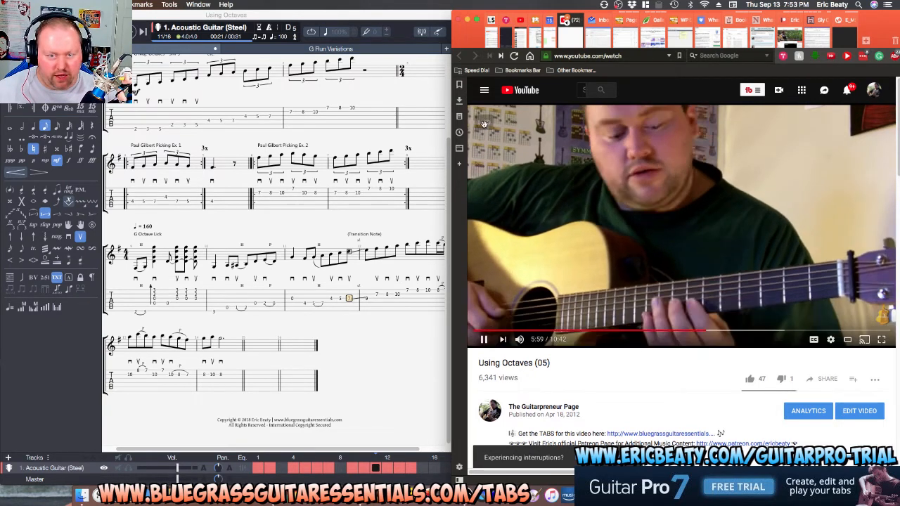
click(528, 123)
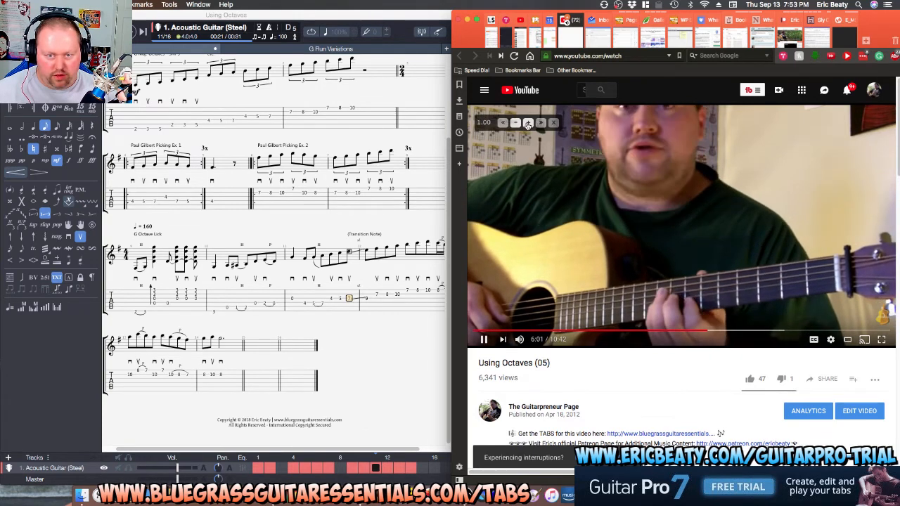
click(515, 123)
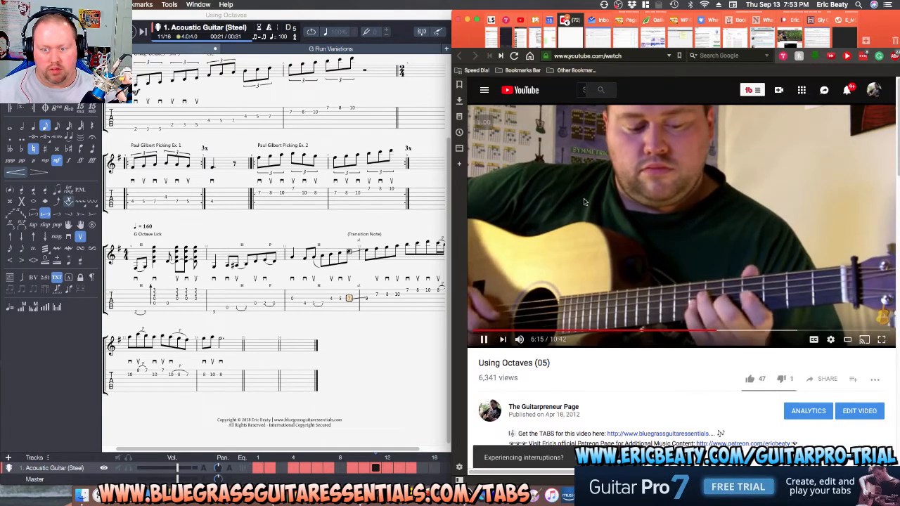
key(Left)
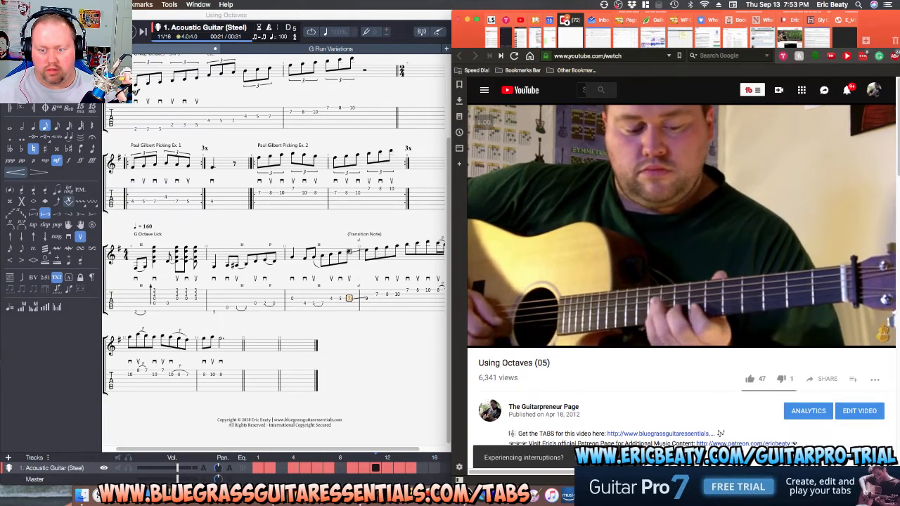
click(583, 201)
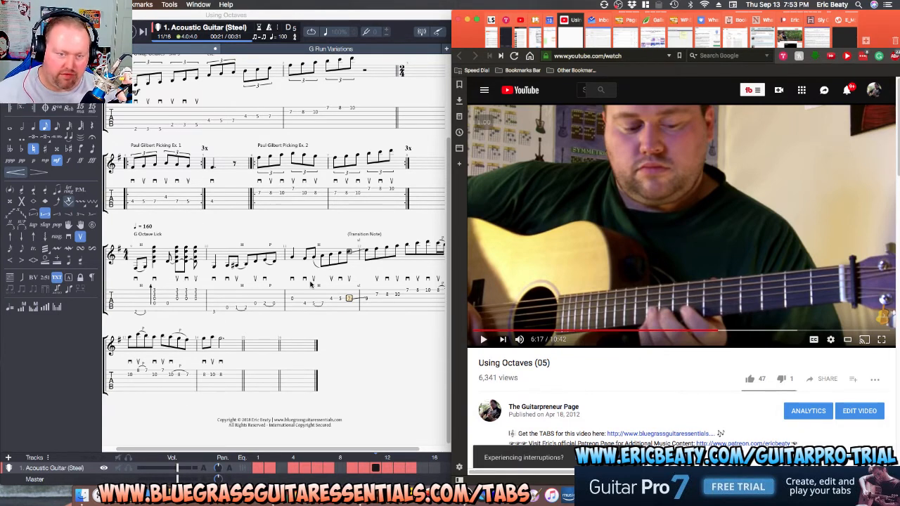
Switch to the Guitar Pro score and insert an empty bar before the first bar of the G Octave Lick.
click(317, 436)
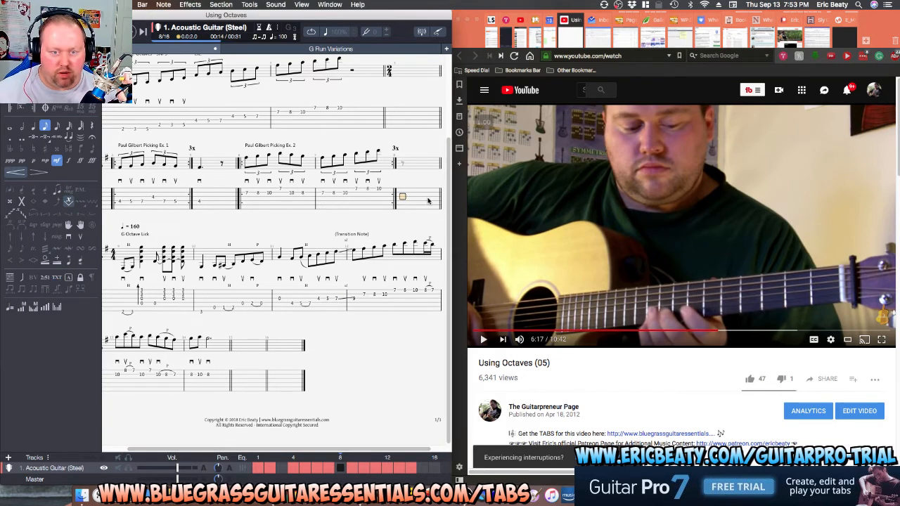
key(Right)
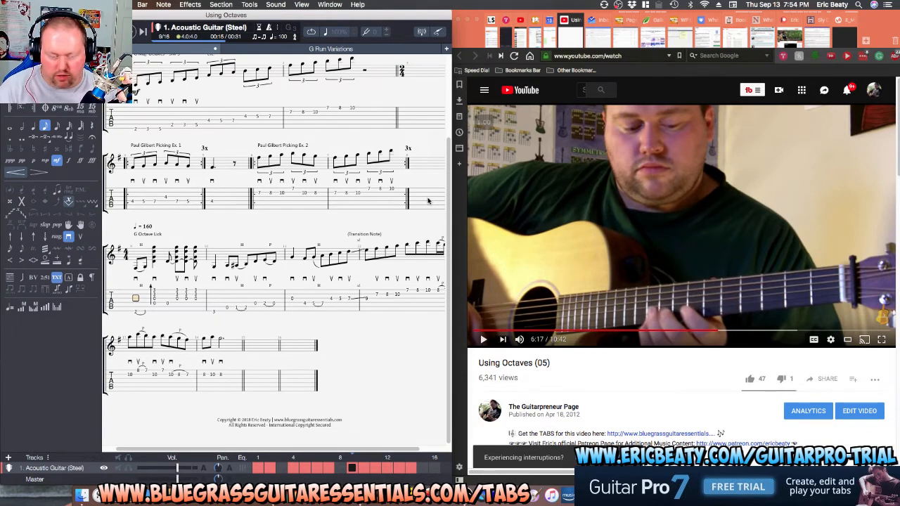
key(period)
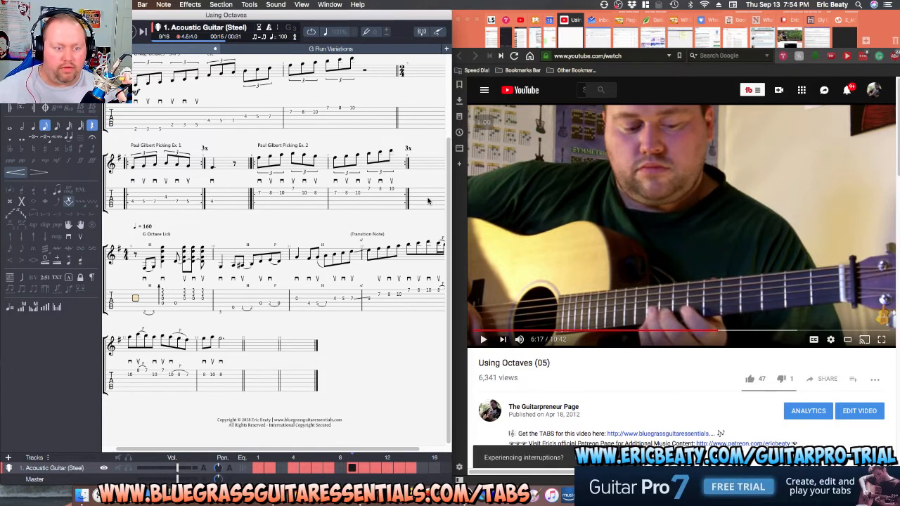
key(period)
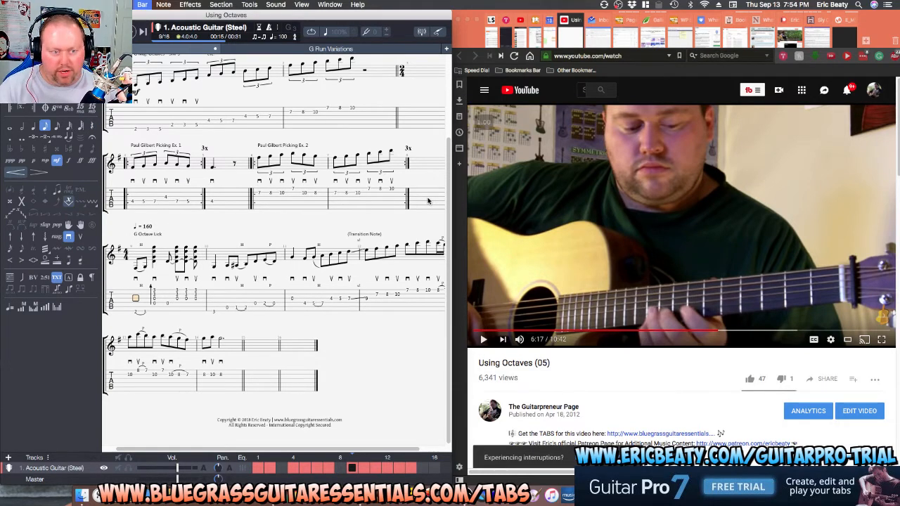
key(Insert)
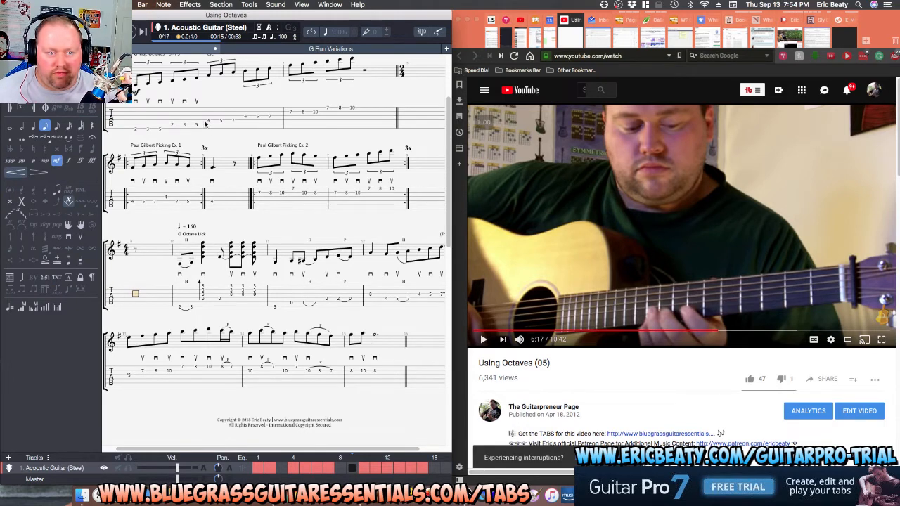
Copy the last two triplets of bar 1 into the empty bar 9 and insert another empty bar after it.
drag(206, 124, 270, 126)
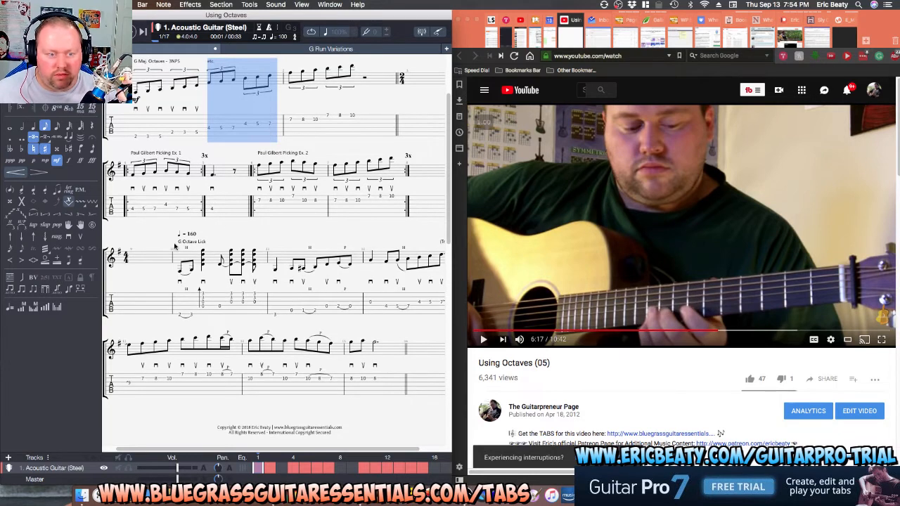
click(136, 307)
key(ctrl+v)
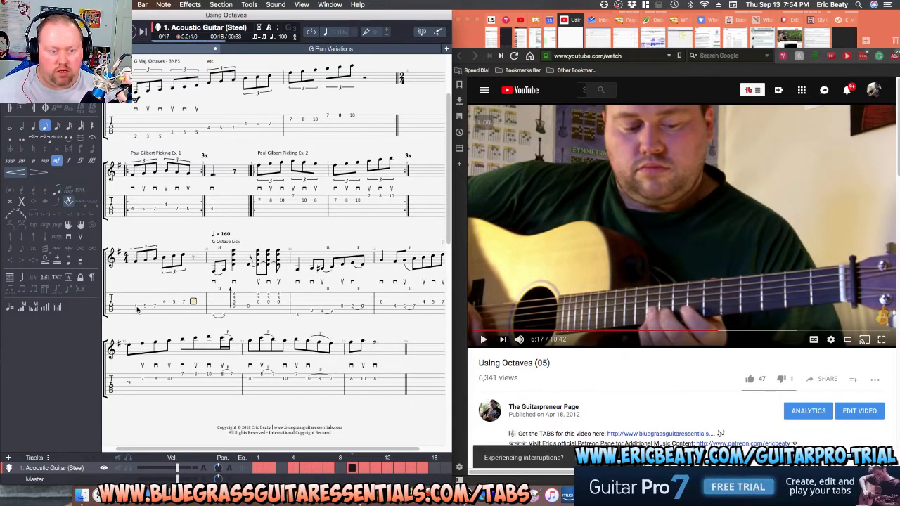
key(Right)
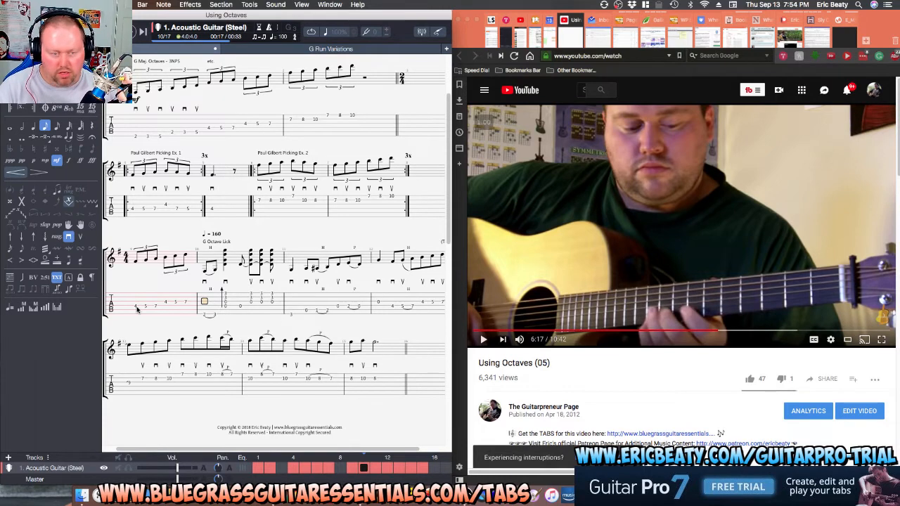
key(super+i)
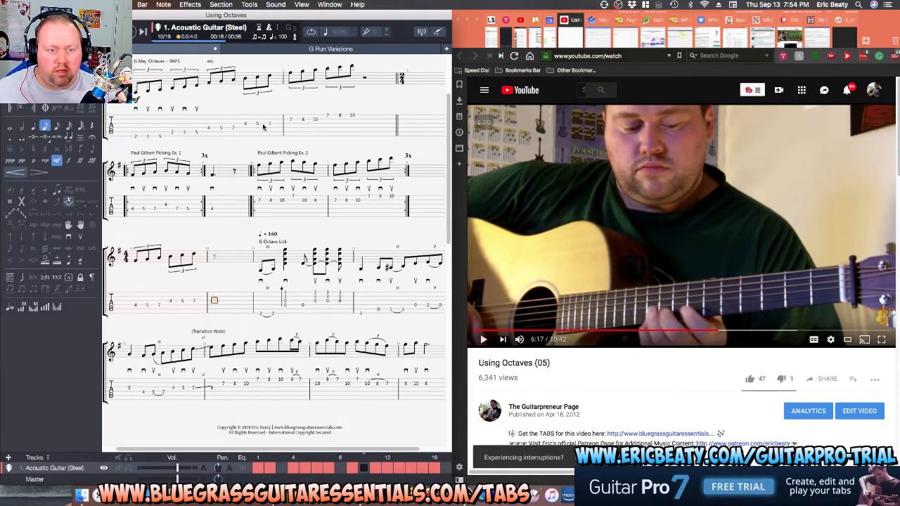
Try copying the two triplets of bar 2 into the empty bar 10.
drag(288, 121, 355, 122)
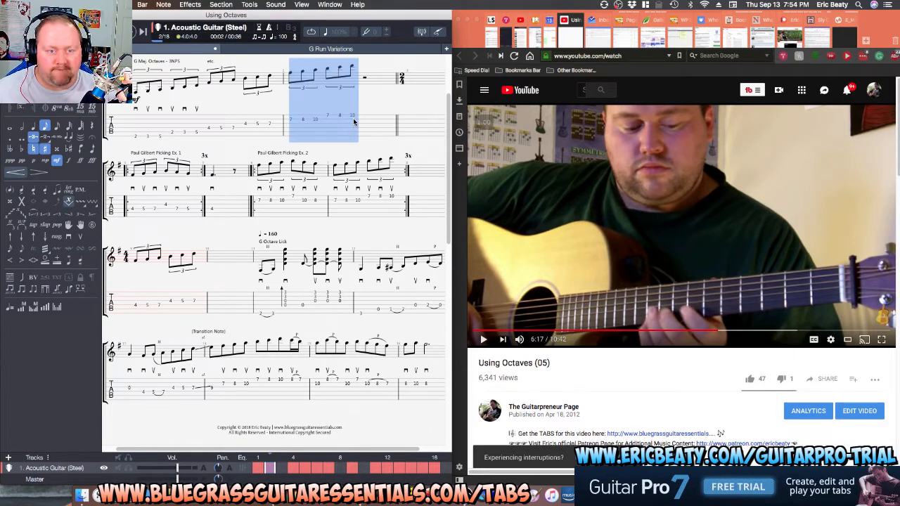
key(super+c)
click(209, 296)
key(super+v)
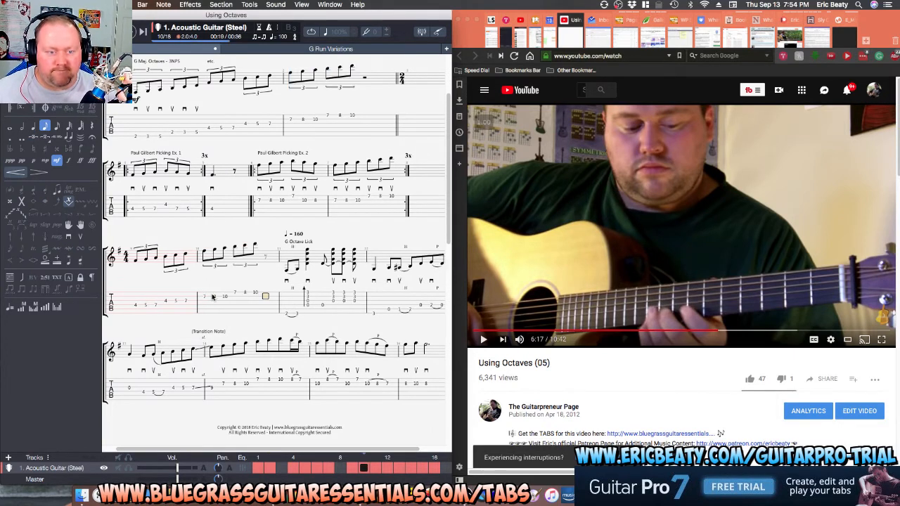
Undo the paste in bar 10 and paste the bar 2 triplets at the end of bar 9 instead.
click(192, 304)
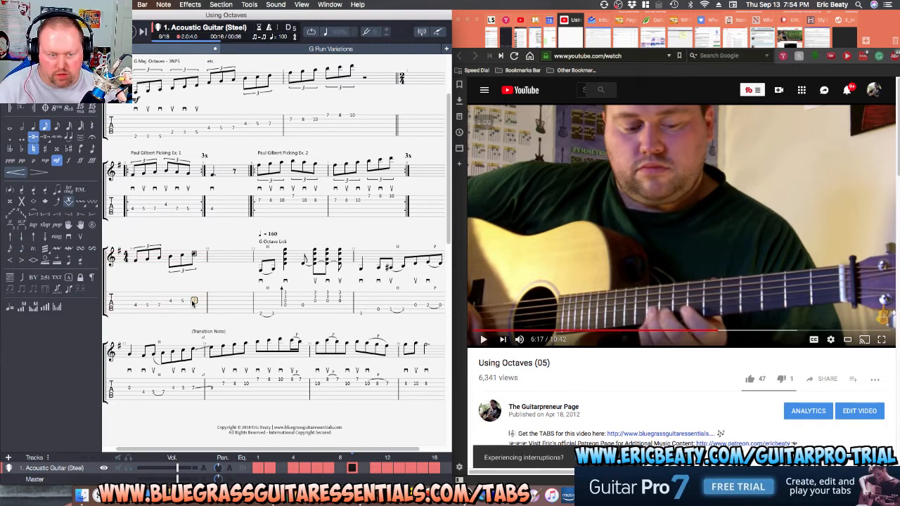
key(super+z)
key(super+v)
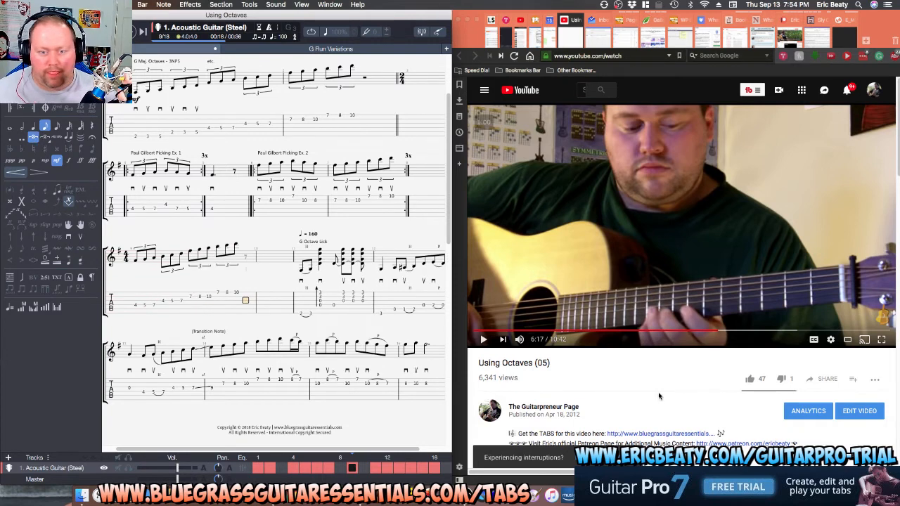
Switch to YouTube, rewind the Using Octaves (05) lesson and pause it at 6:11.
click(678, 292)
key(j)
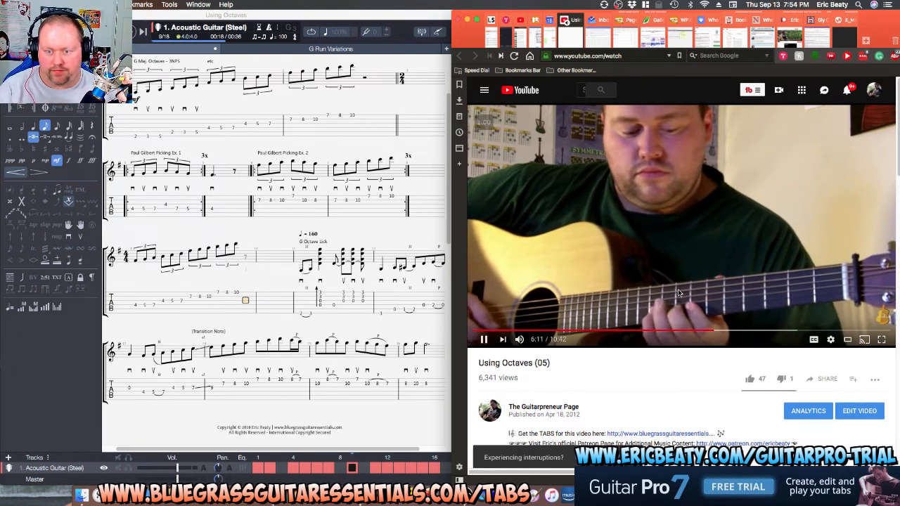
key(k)
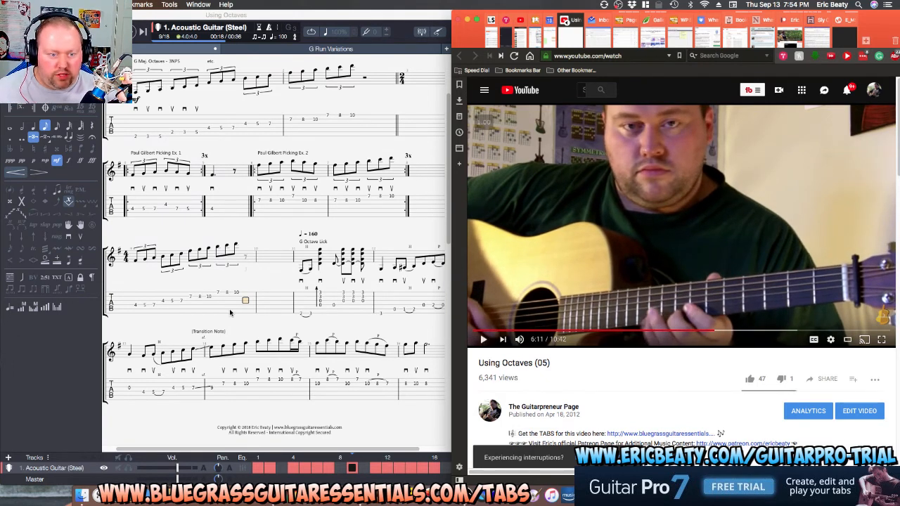
Play bar 9 from its first note in the score and delete its last two triplets, 7-8-10 and 7-8-10.
click(137, 306)
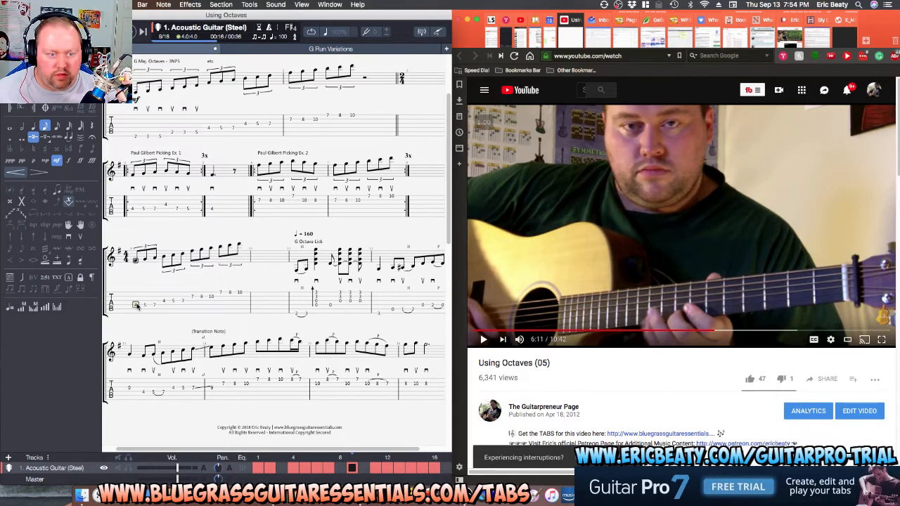
key(space)
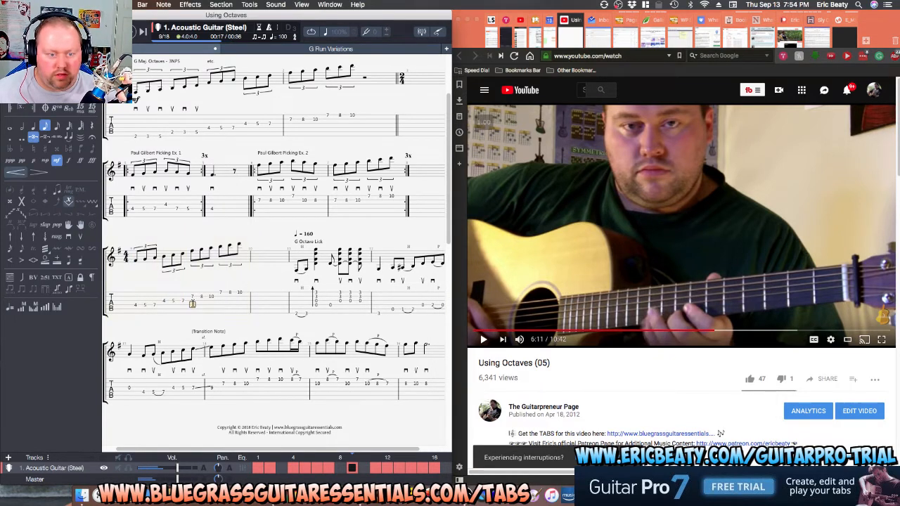
key(space)
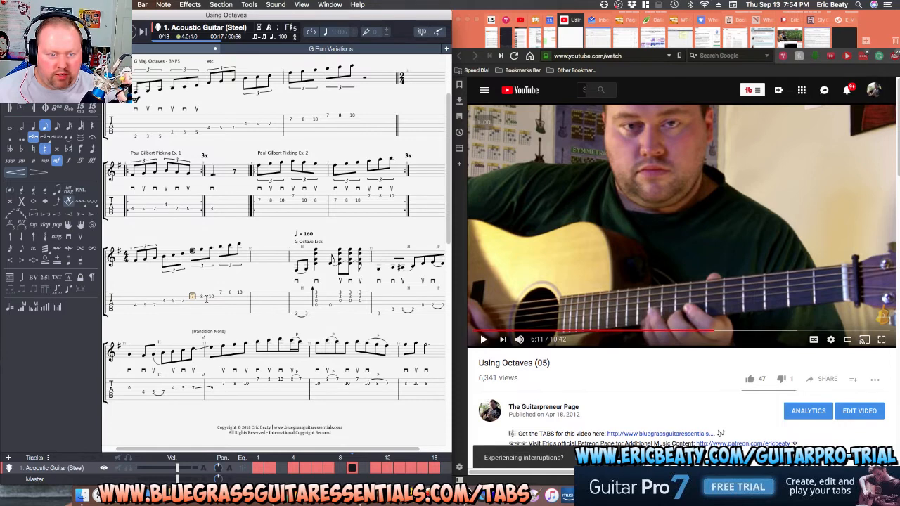
shift+click(239, 292)
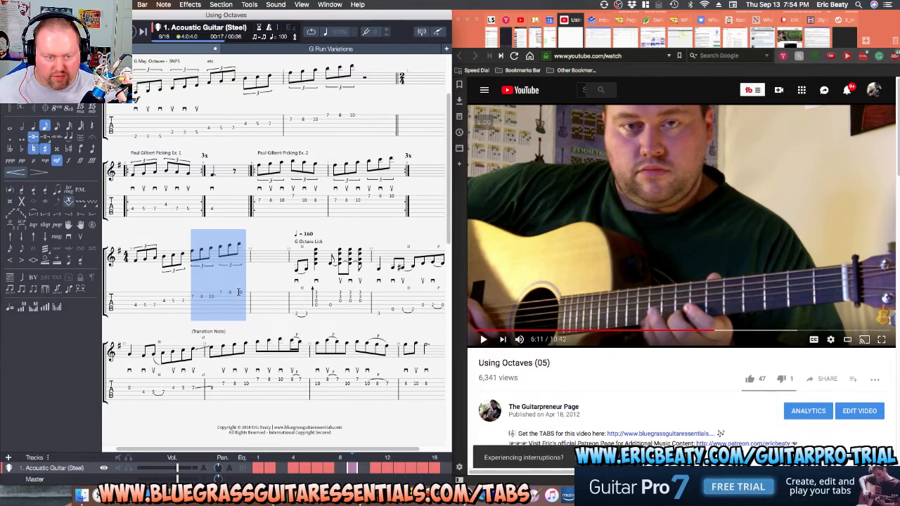
key(Delete)
Enter fret 9 on the third string after the last note of bar 9, with a slide into it from fret 7.
key(Right)
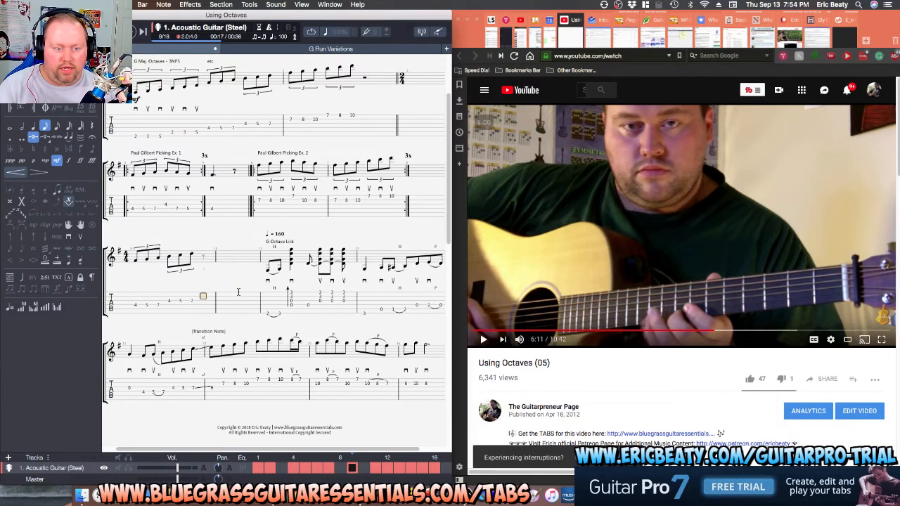
key(Down)
key(Down)
text(9)
key(Left)
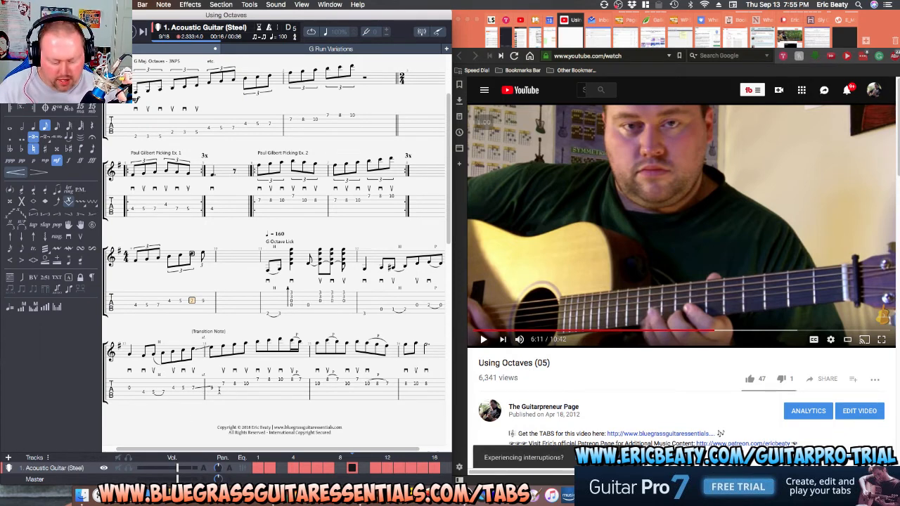
key(s)
key(Right)
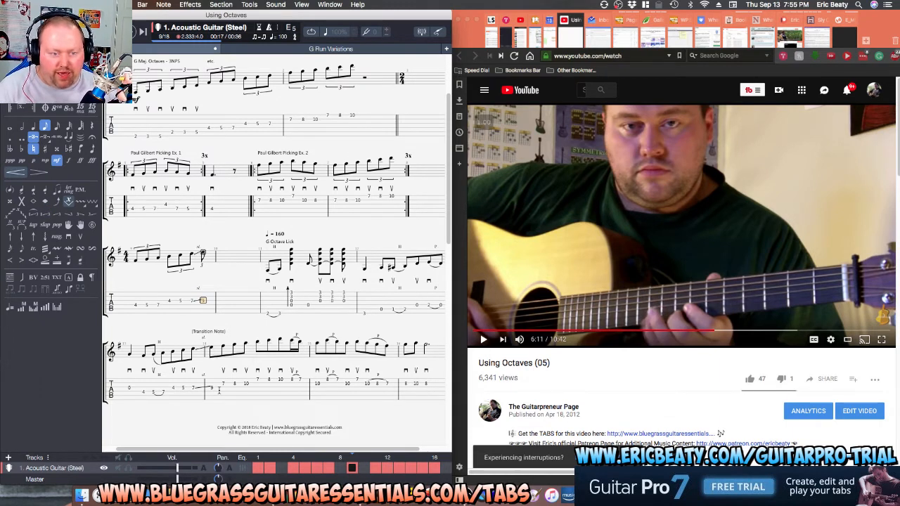
text(9)
key(Right)
key(Up)
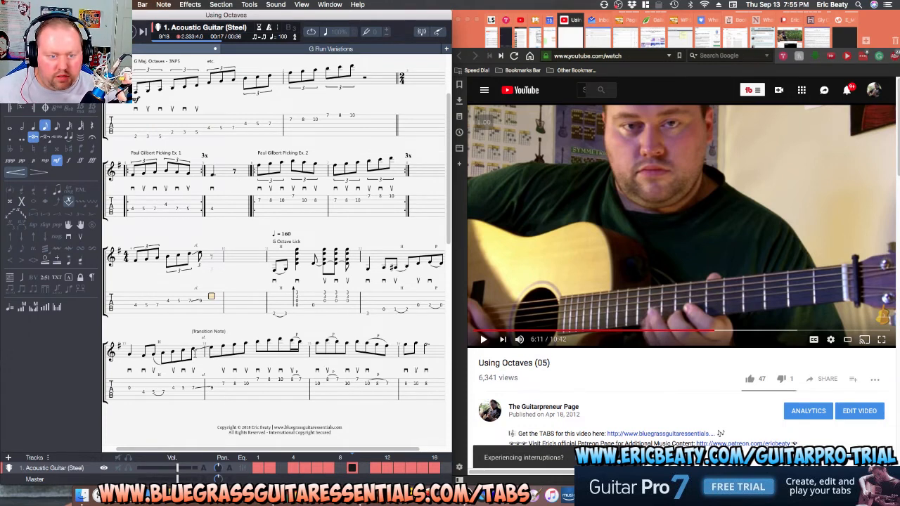
Switch to YouTube and rewind the Using Octaves (05) lesson to 6:08.
click(657, 253)
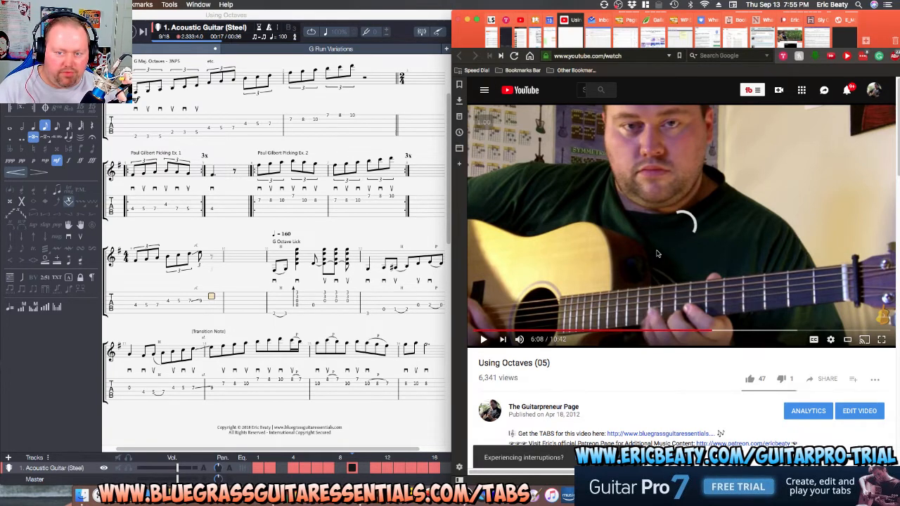
Rewind the Using Octaves (05) video to 6:04 and replay the passage up to about 6:12.
key(Left)
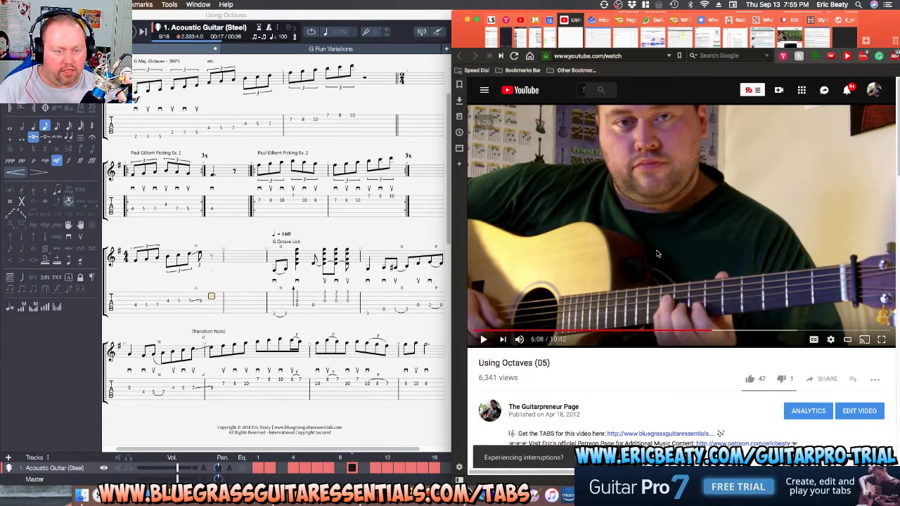
key(Left)
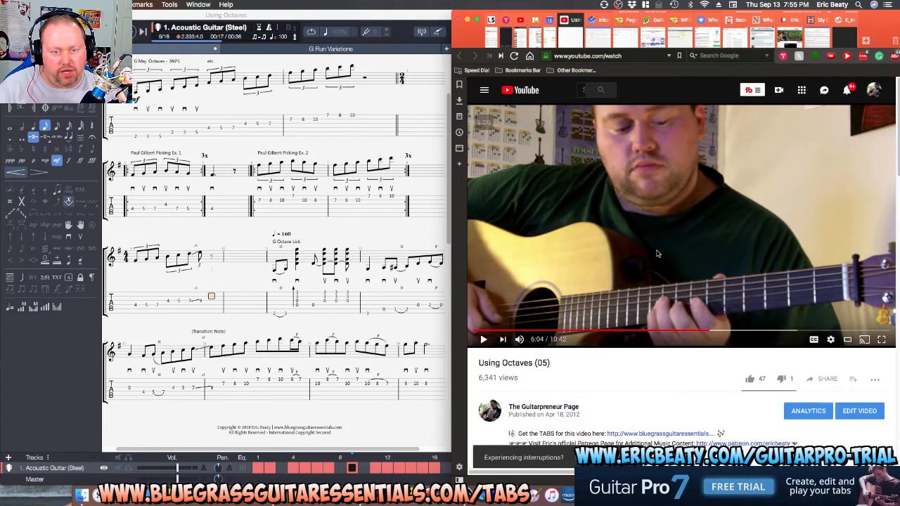
key(space)
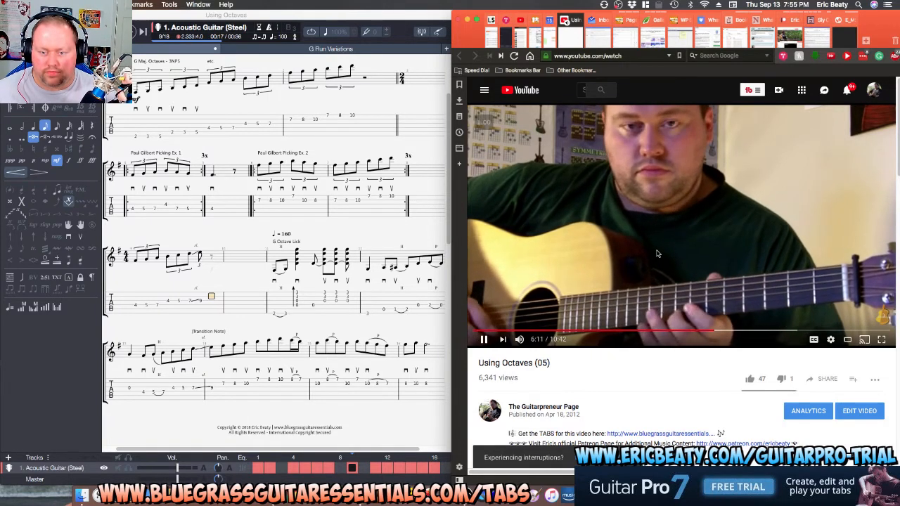
click(657, 254)
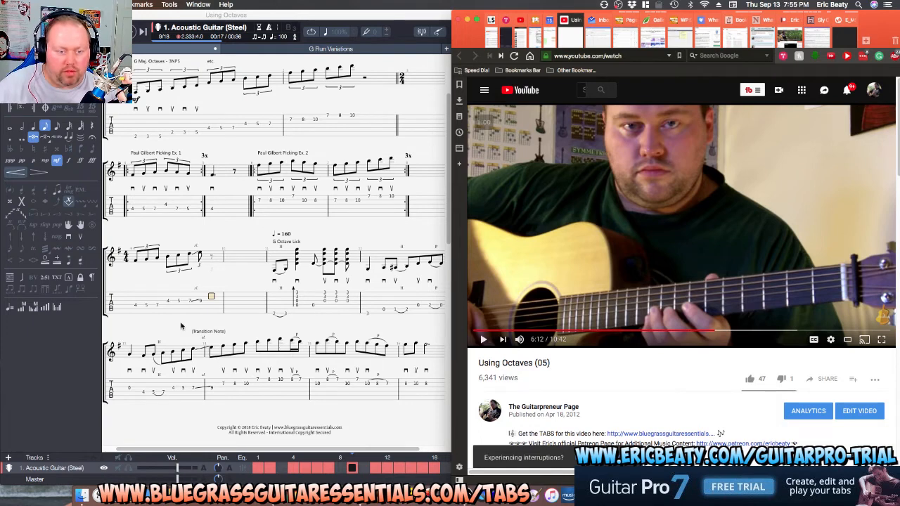
Paste the copied 7-8-10 triplet runs after the slide in bar 9 and play the bar back.
click(211, 281)
key(ctrl+v)
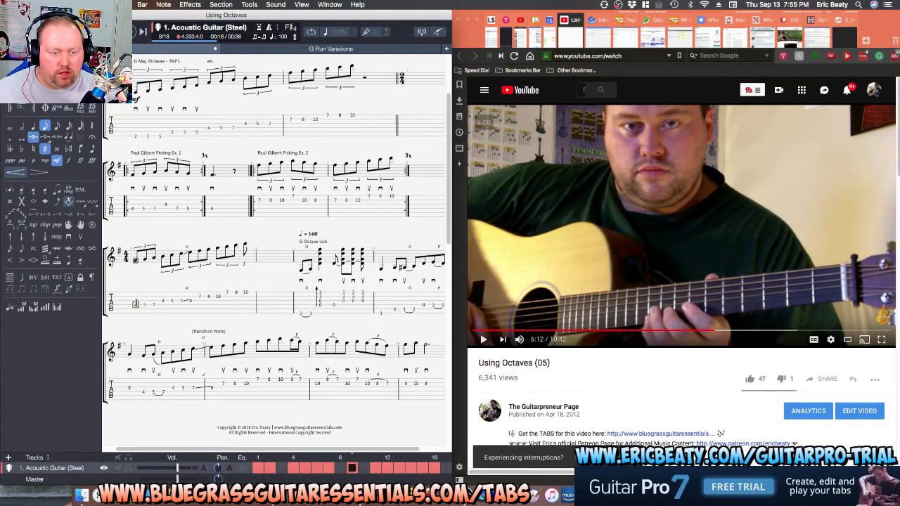
double_click(245, 283)
key(space)
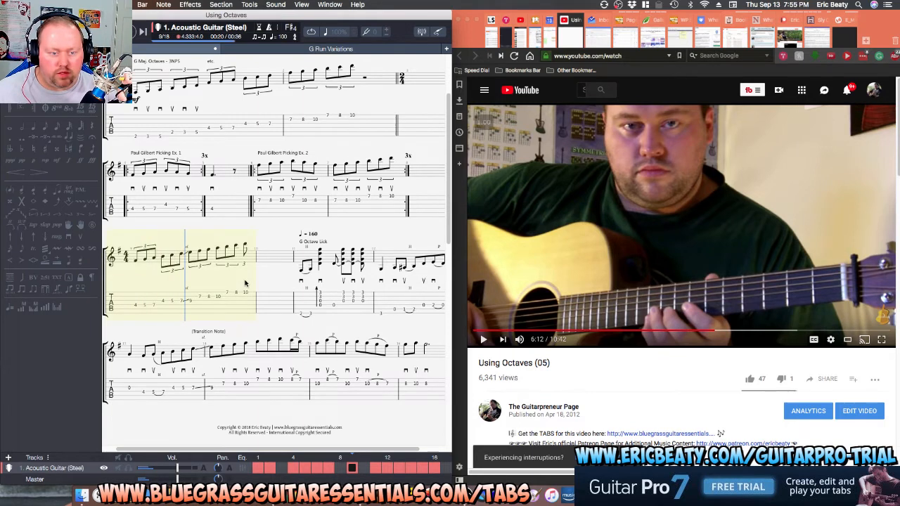
click(236, 305)
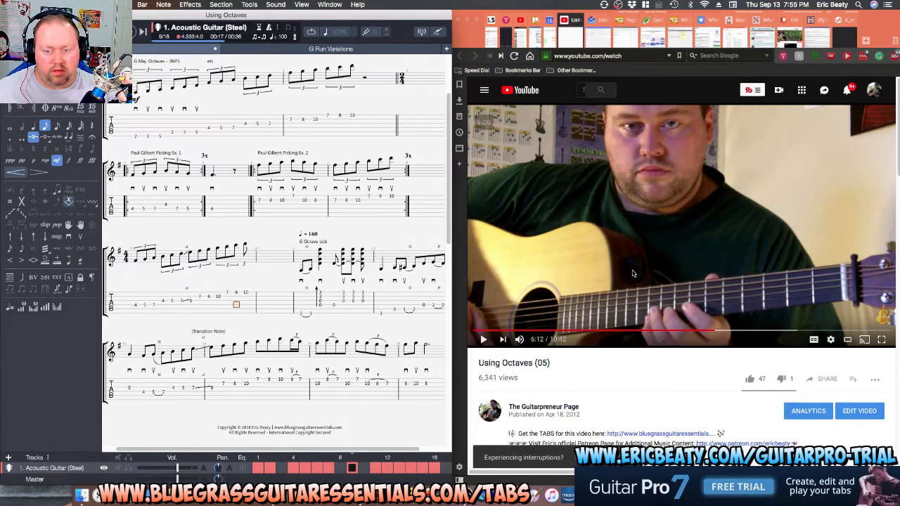
Play the lesson video from 6:12 to 6:17 to hear the next phrase.
click(598, 243)
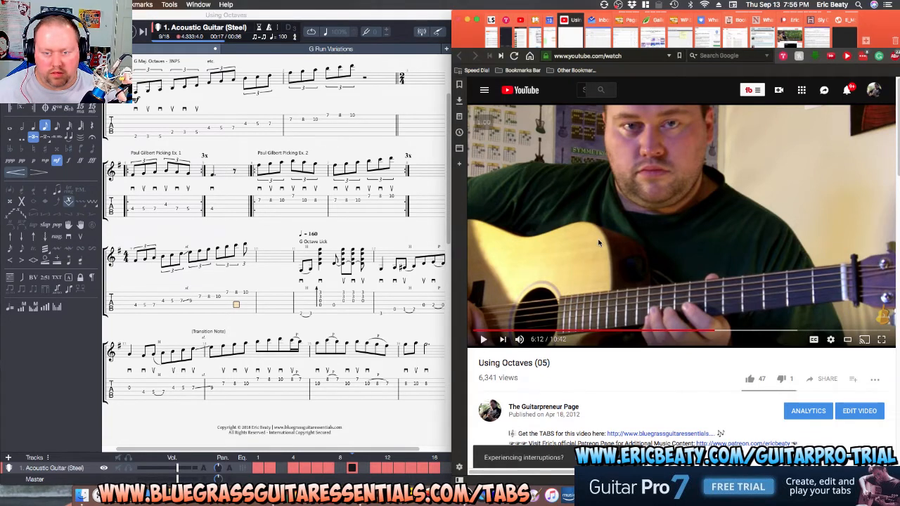
click(598, 243)
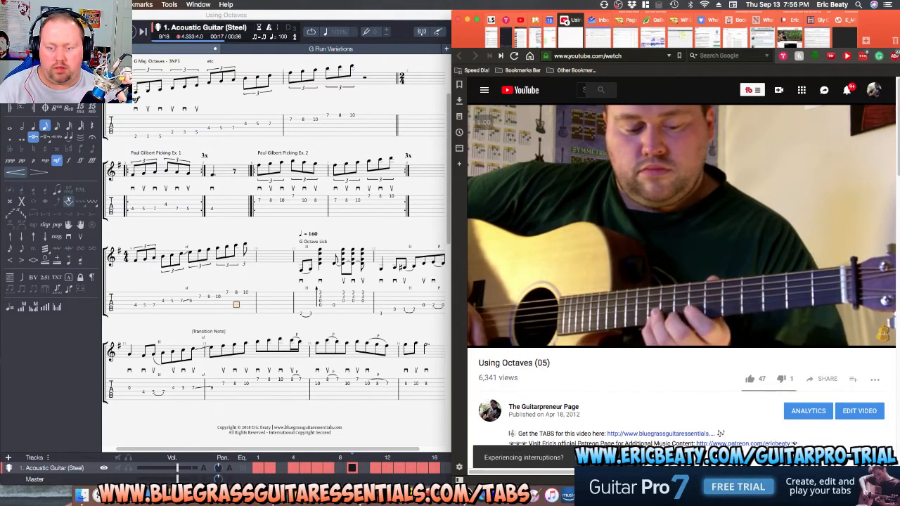
click(598, 242)
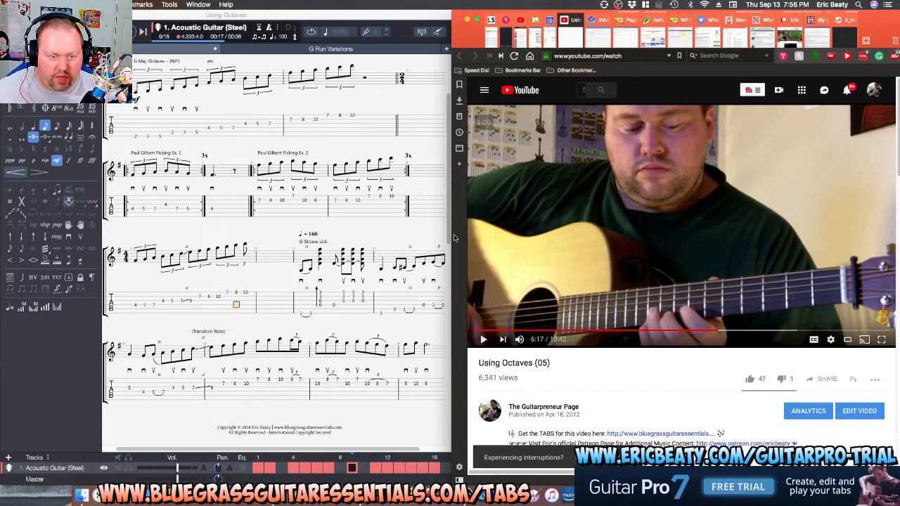
Play bar 9 back from its first note to check it against the lesson video.
click(137, 307)
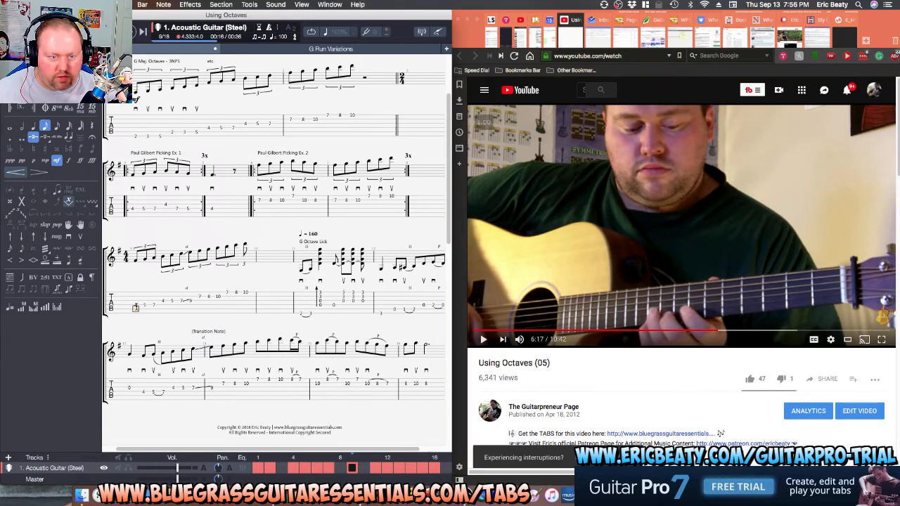
key(space)
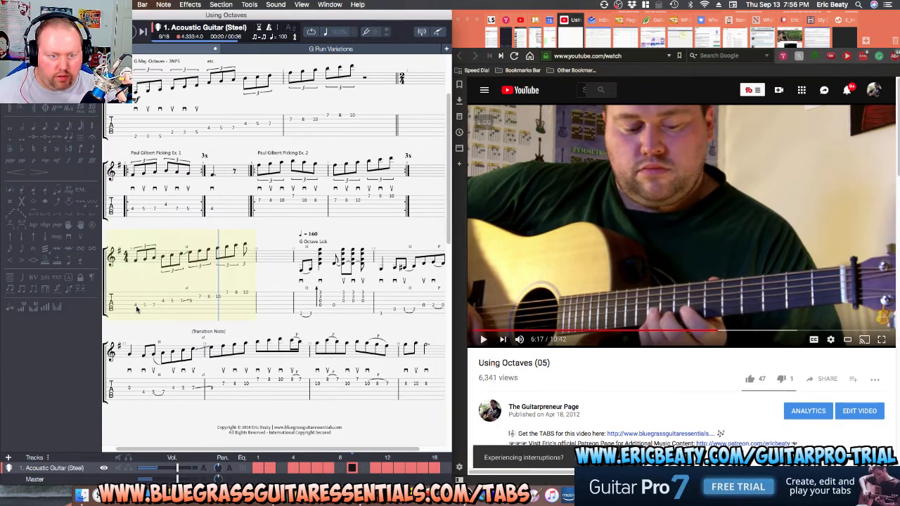
key(space)
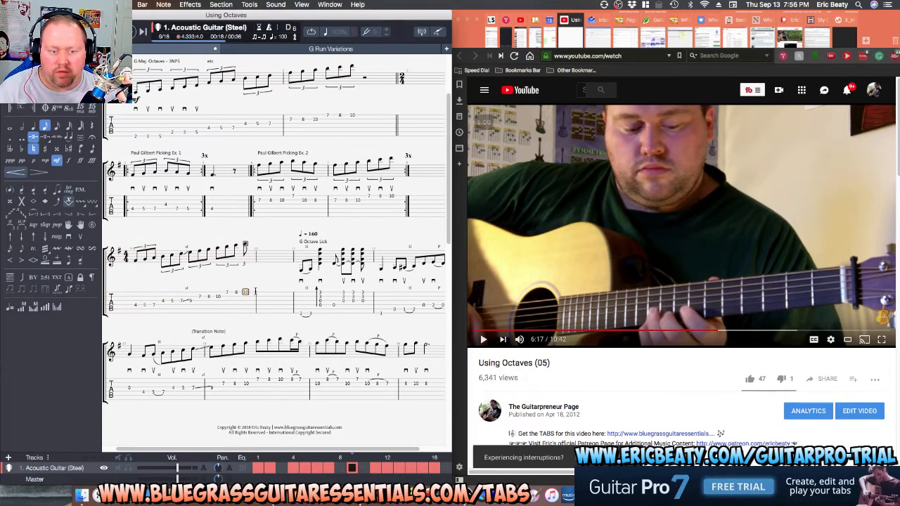
key(Right)
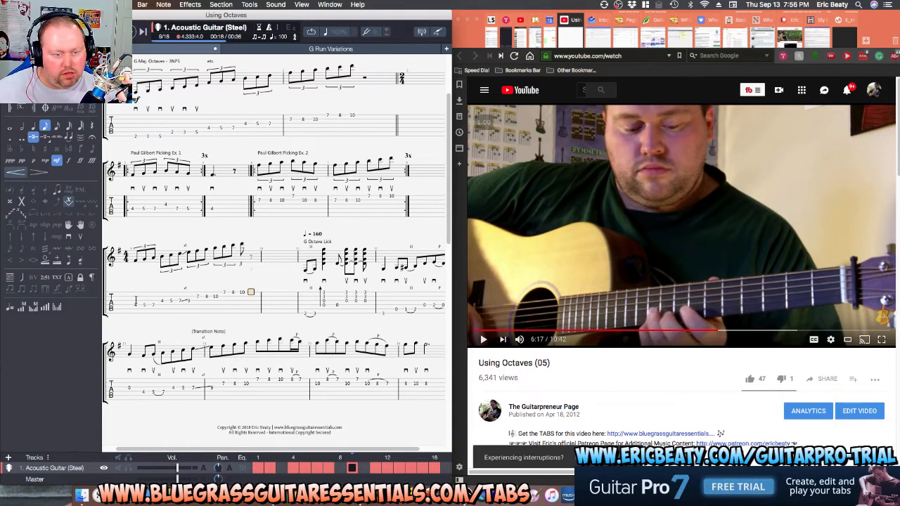
Try the fret 9 slide note in bar 9 as a grace note and play the bar back.
click(181, 298)
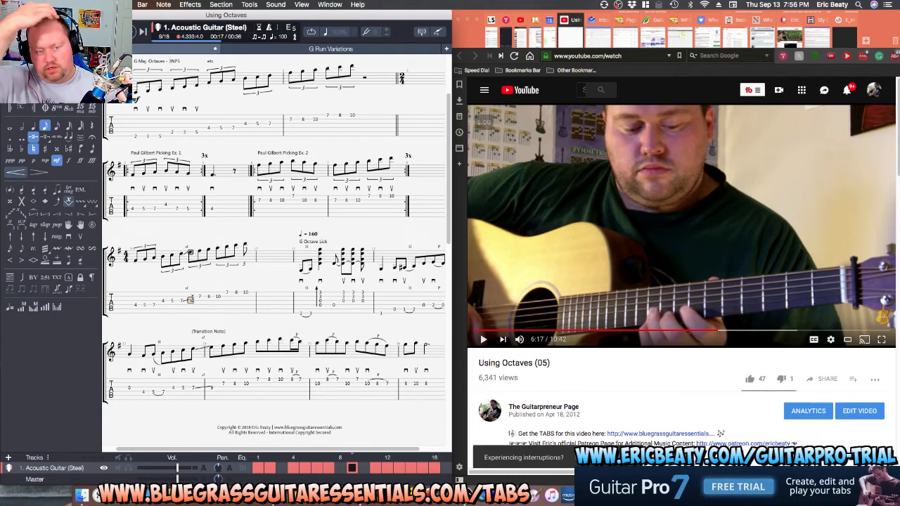
key(minus)
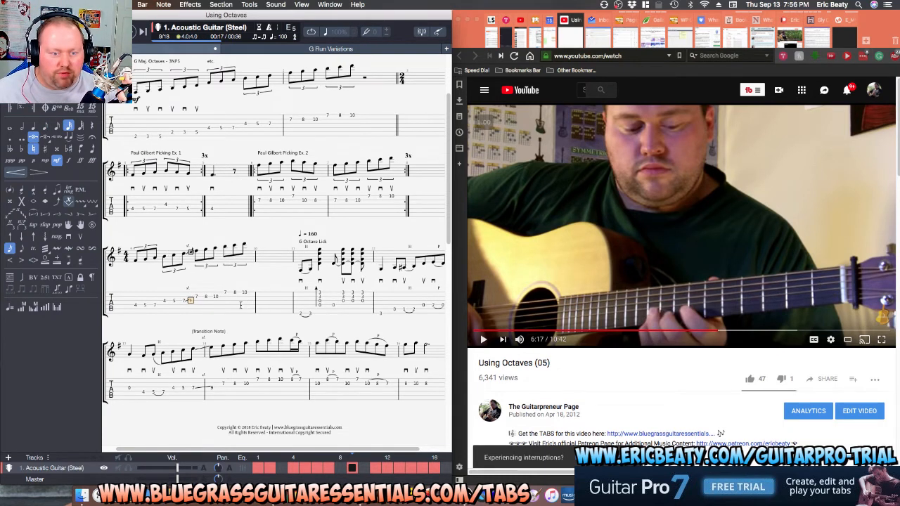
key(space)
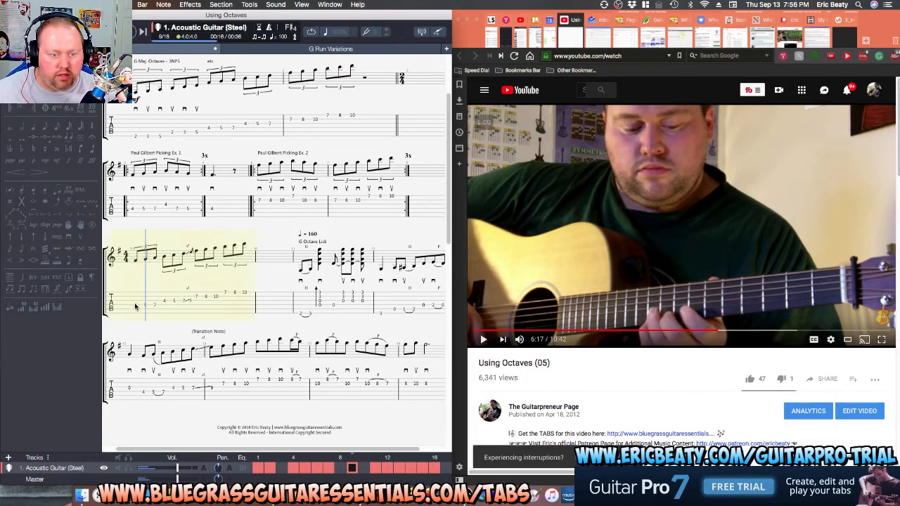
key(space)
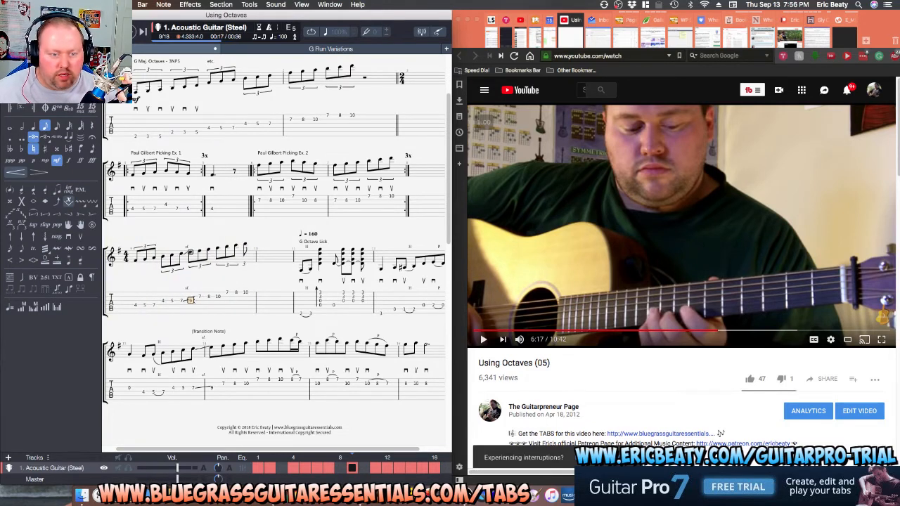
Shorten the fret 7 and fret 9 slide notes on the third string of bar 9 to sixteenths.
key(Left)
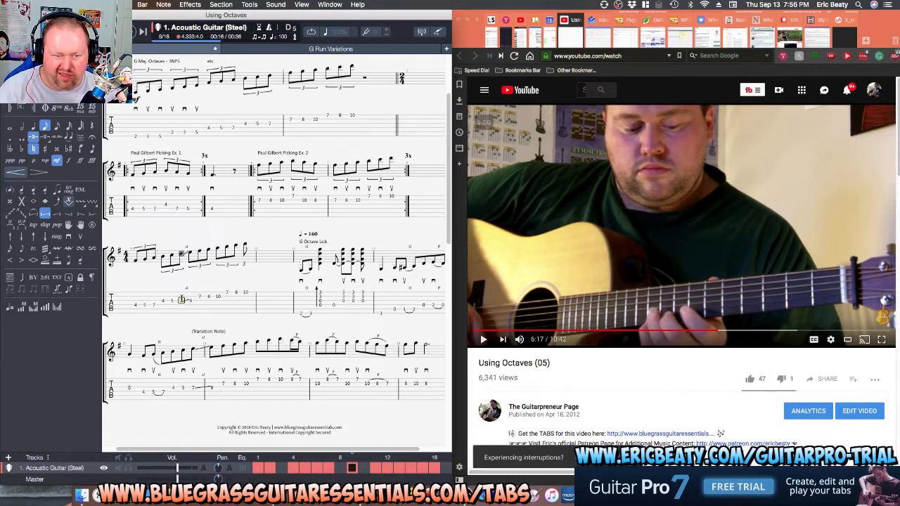
key(Right)
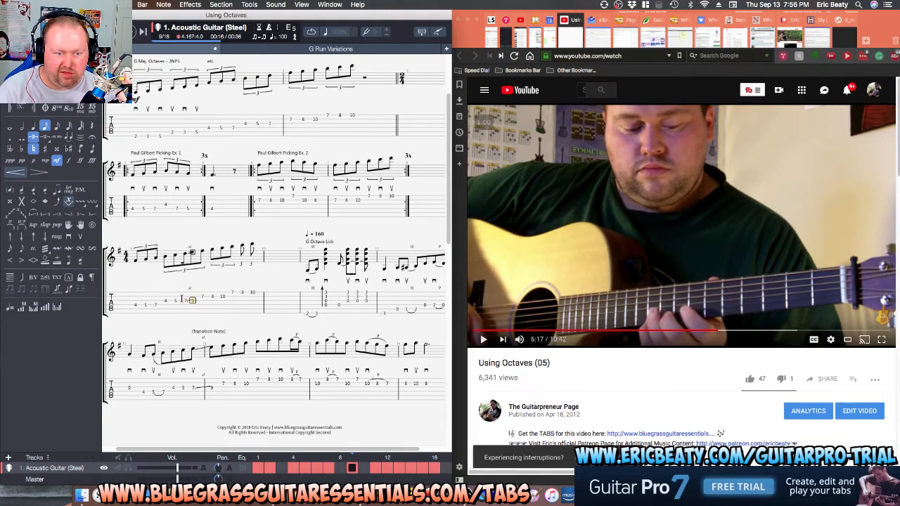
key(KP_Add)
key(Left)
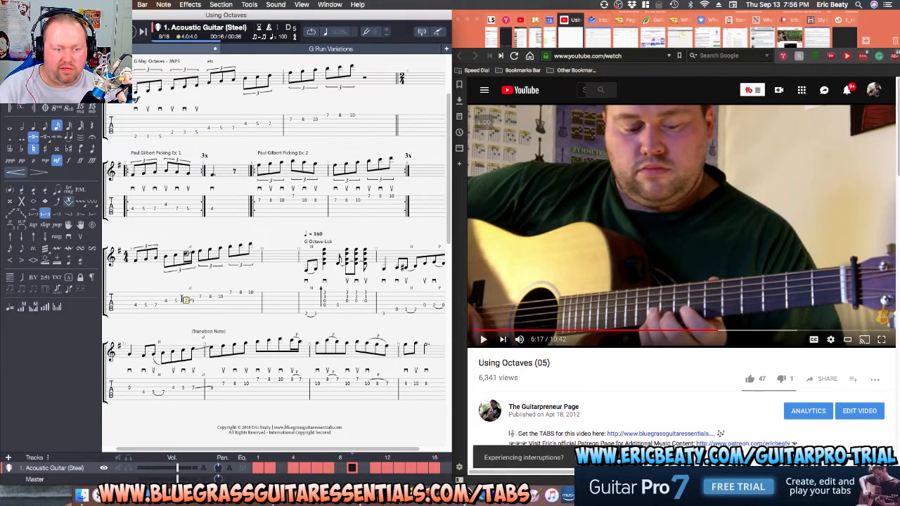
key(Right)
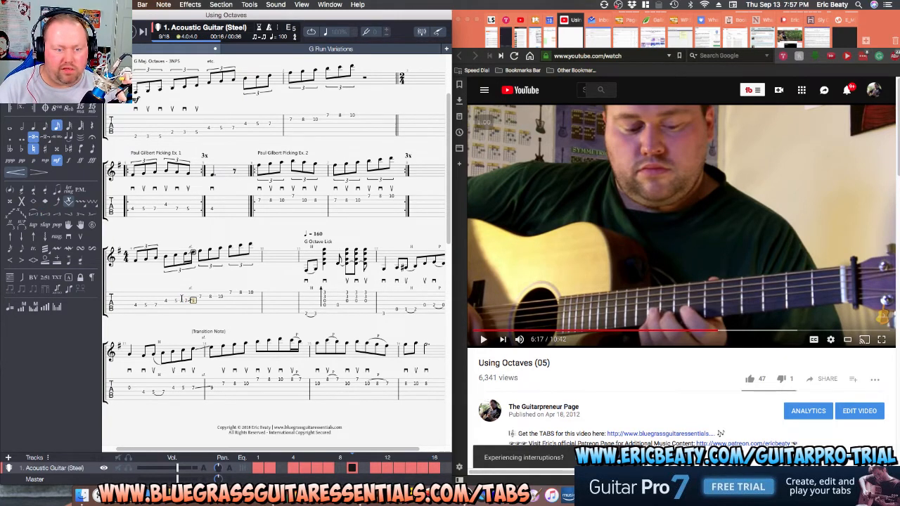
Return the fret 9 slide note to an eighth and play bar 9 back from the third-string fret 4 note.
key(Left)
key(Left)
key(Left)
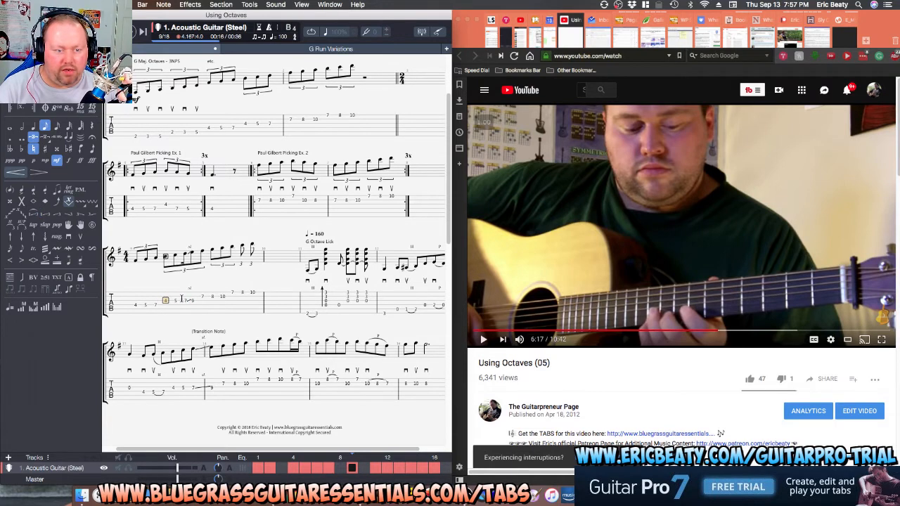
key(space)
key(space)
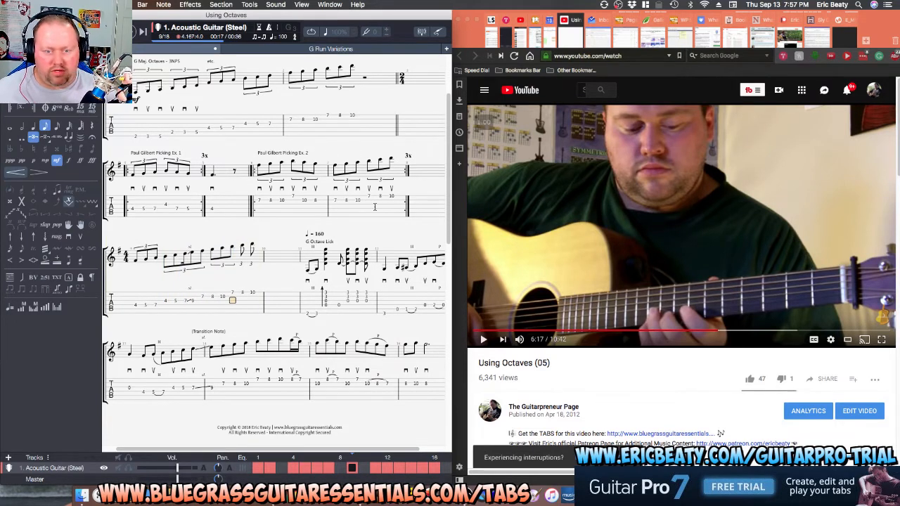
key(Left)
key(Down)
key(Down)
key(Down)
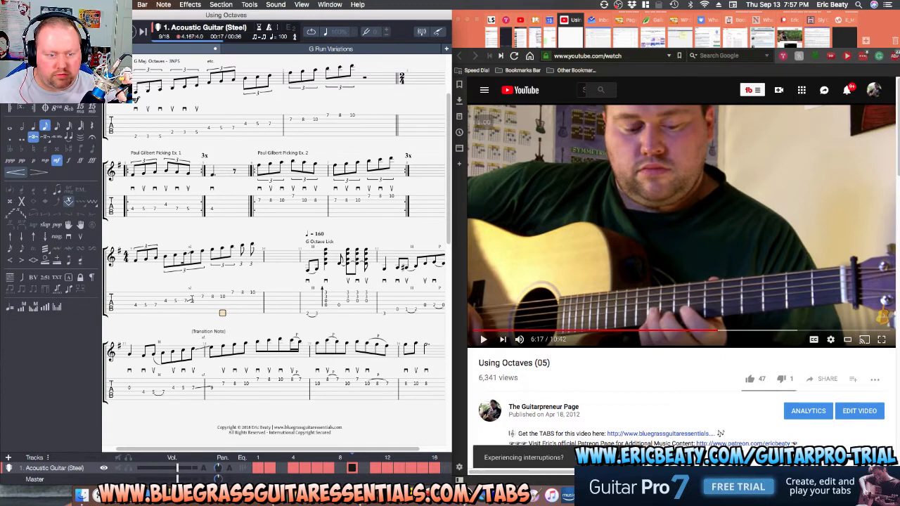
Try the fret 9 slide note as a sixteenth and play bar 9 back from its first note.
click(193, 300)
key(minus)
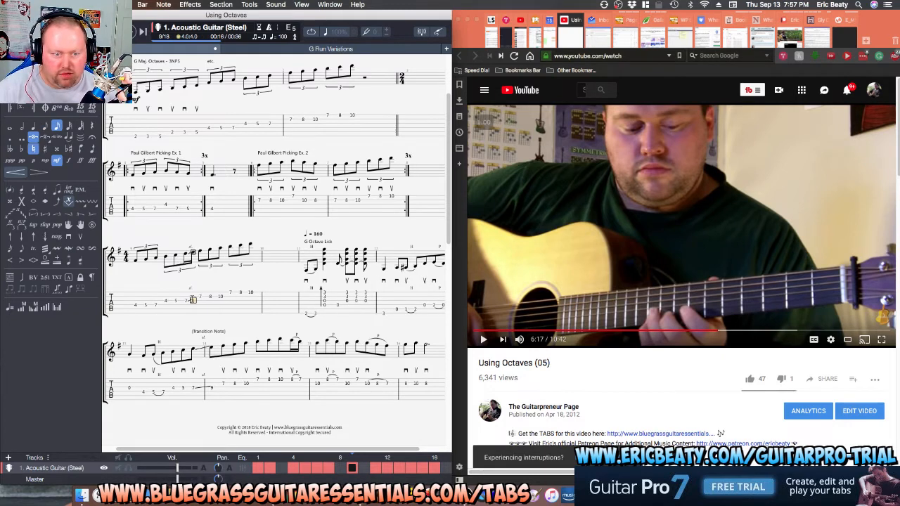
click(135, 306)
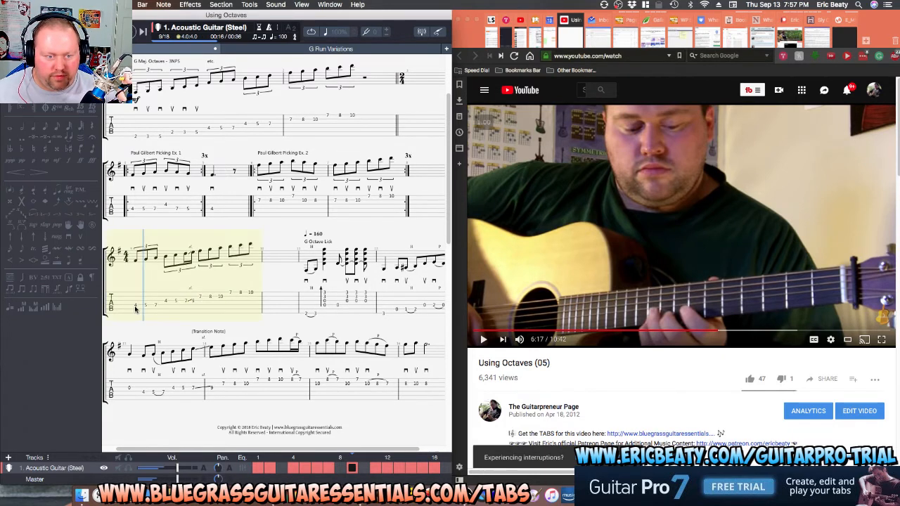
key(space)
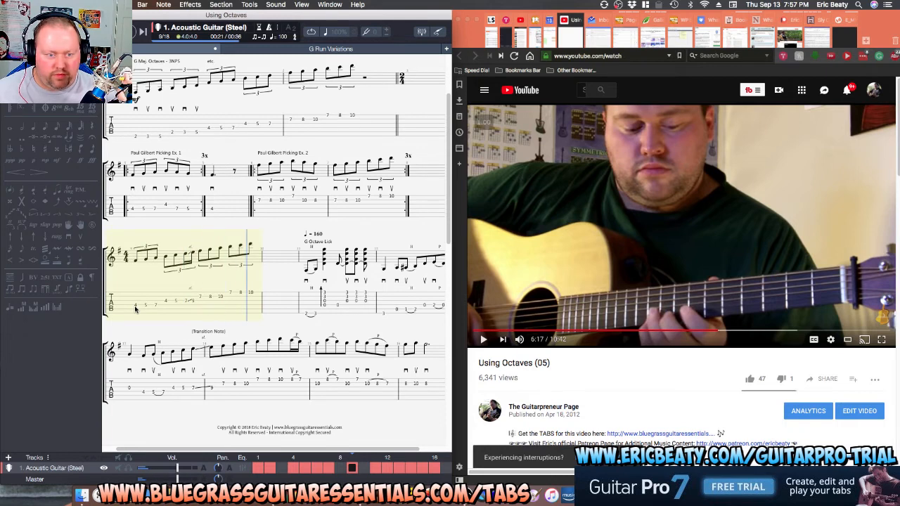
key(space)
Lengthen the fret 9 slide note to an eighth again and replay bar 9 from its start.
click(193, 300)
key(plus)
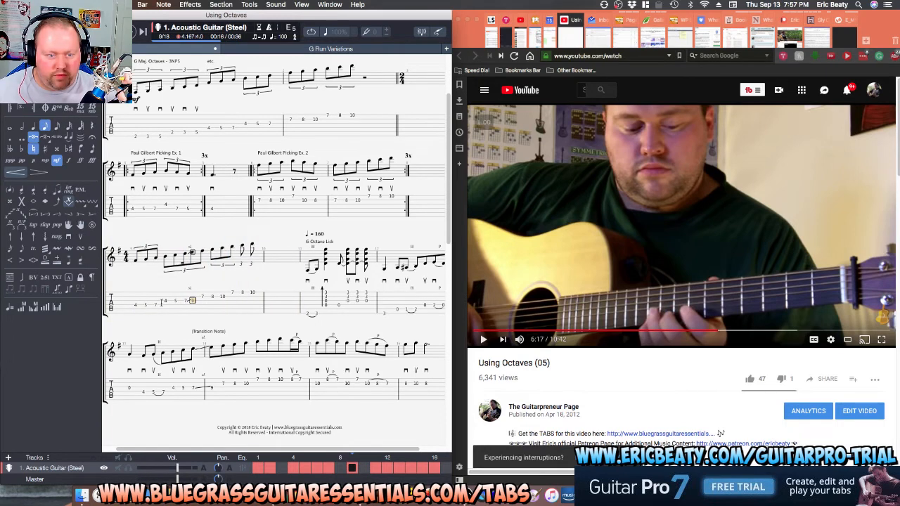
click(134, 306)
key(space)
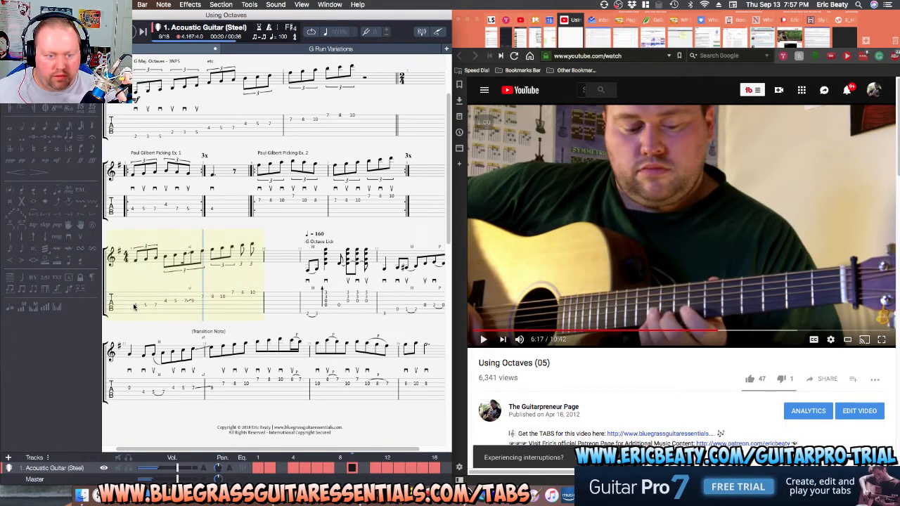
key(space)
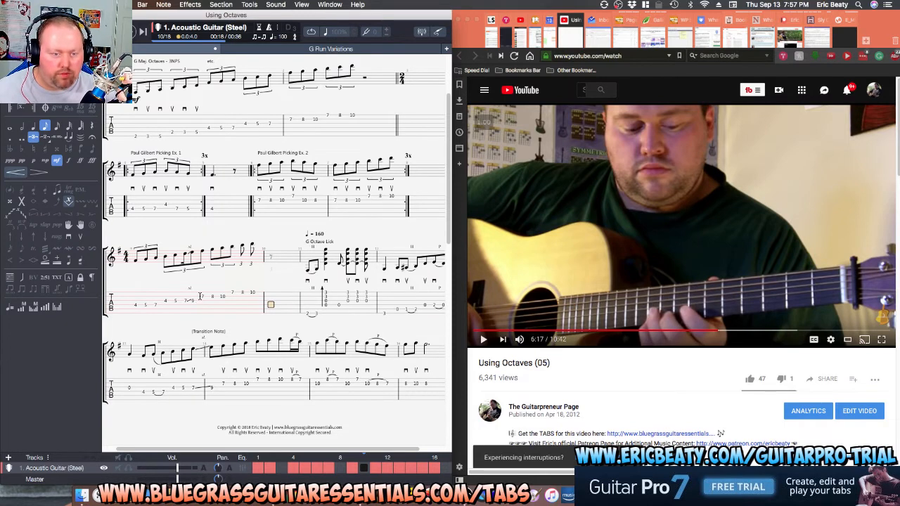
Remove the triplet setting from the first second-string fret 7 note and the third-string 4-5-7-9 notes in bar 9.
click(202, 296)
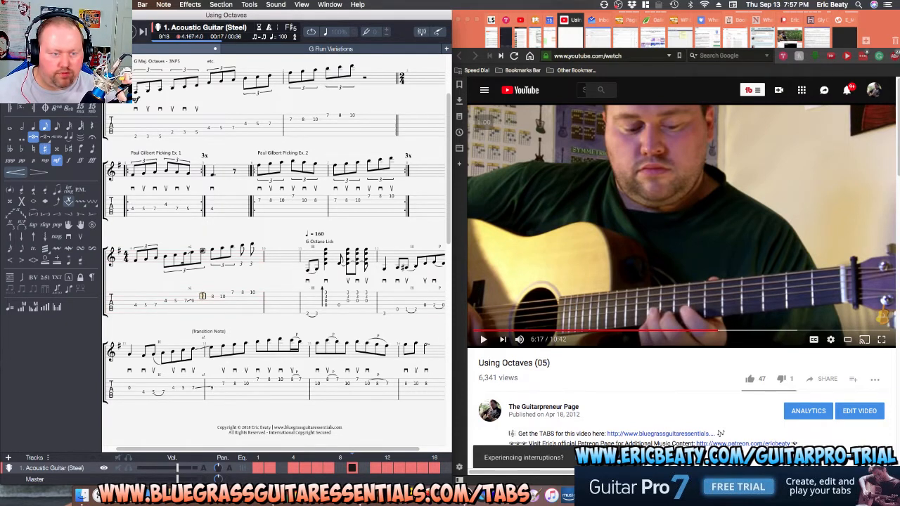
click(33, 138)
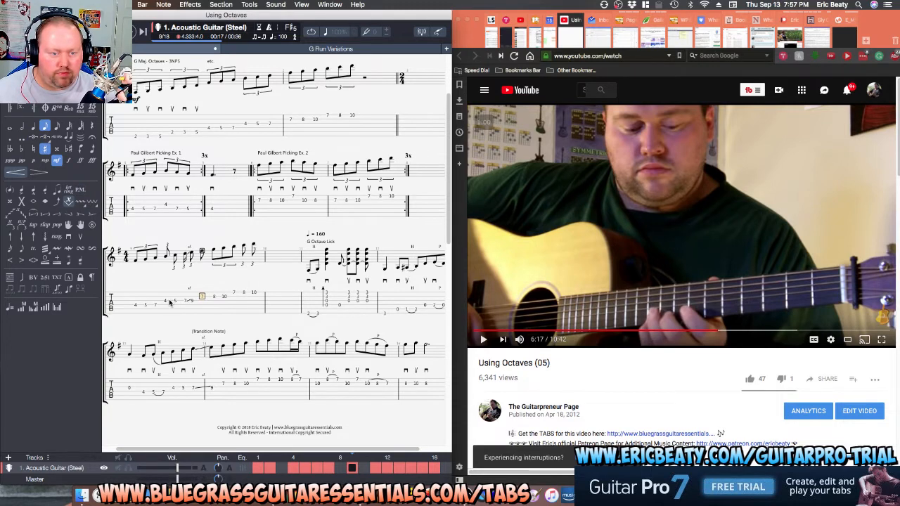
drag(170, 303, 190, 305)
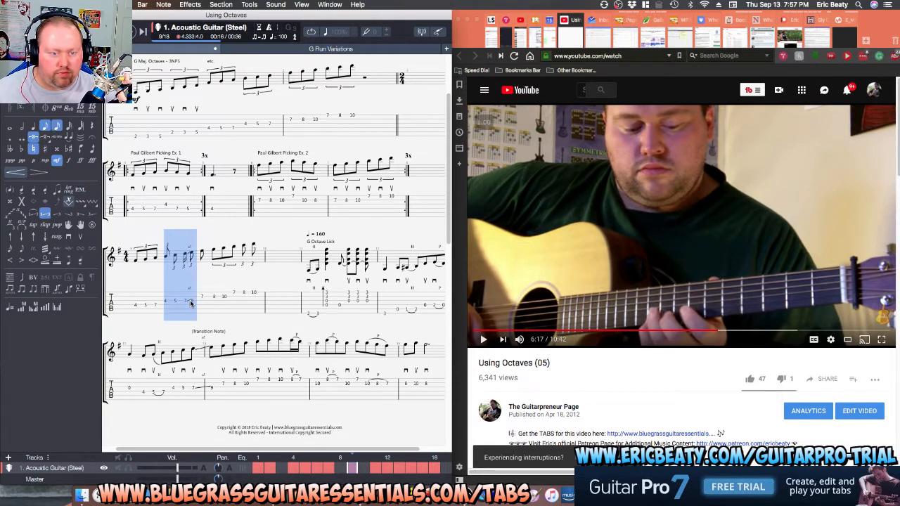
click(35, 140)
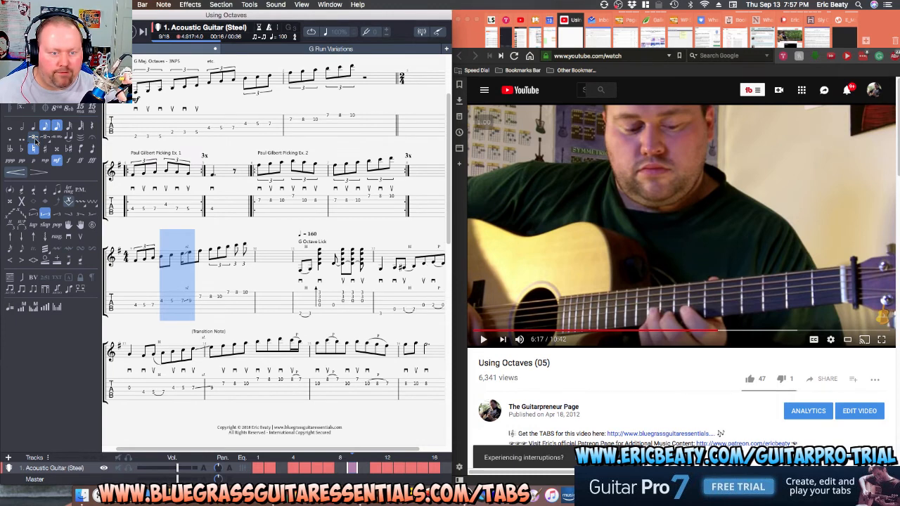
Break the beam between the fret 9 slide note and the following second-string fret 7 note in bar 9.
click(35, 139)
click(35, 140)
click(157, 303)
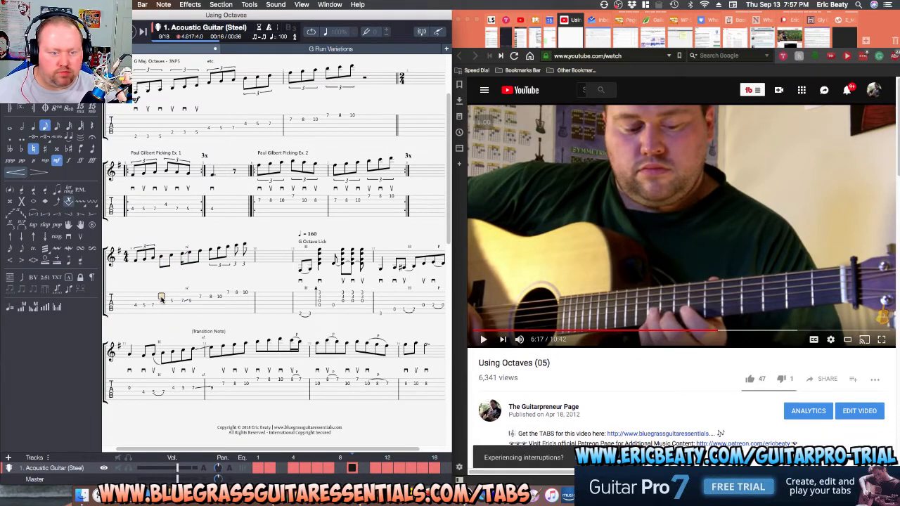
key(shift+Right)
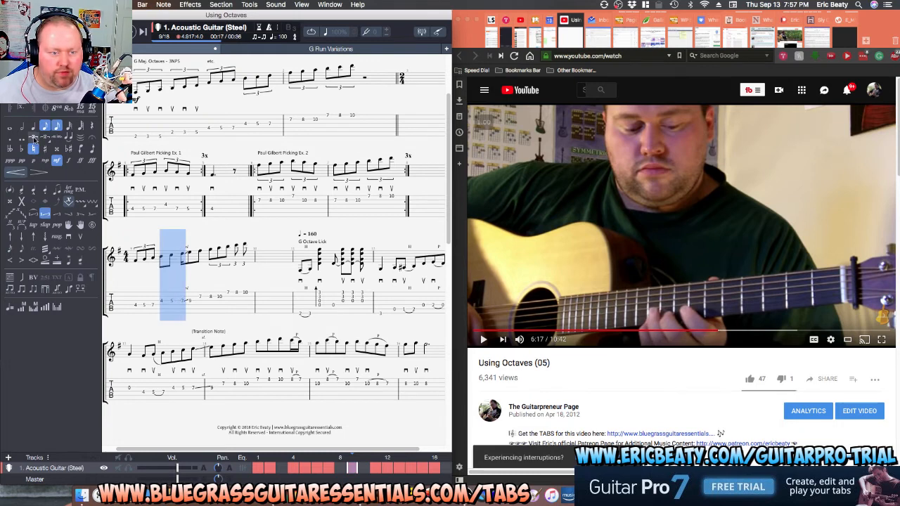
drag(162, 298, 190, 304)
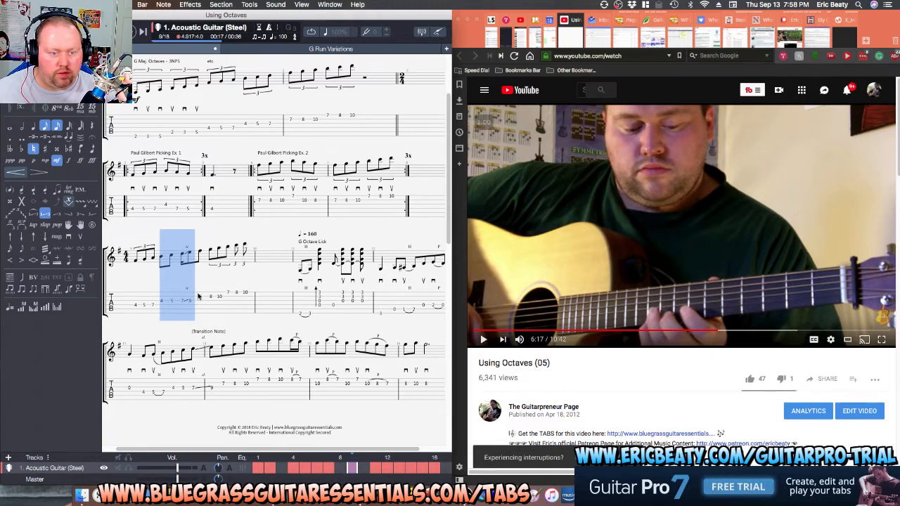
key(Right)
key(shift+Right)
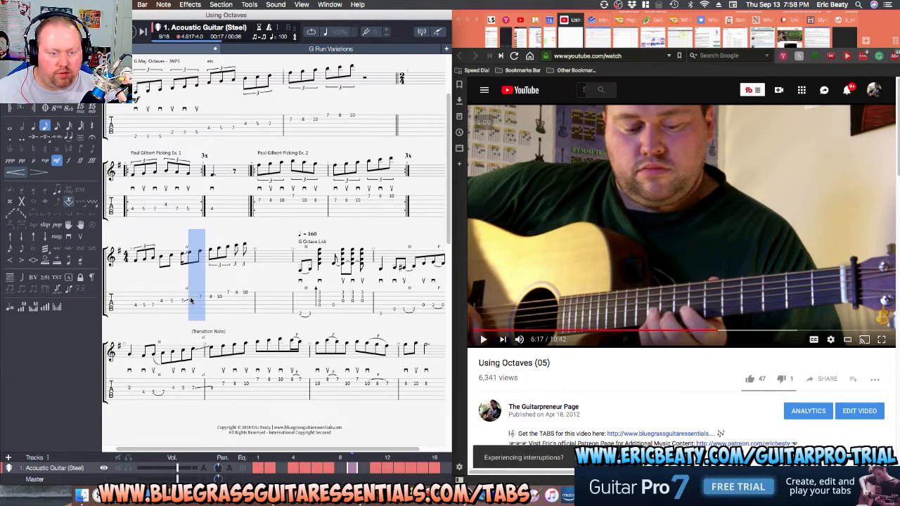
click(33, 290)
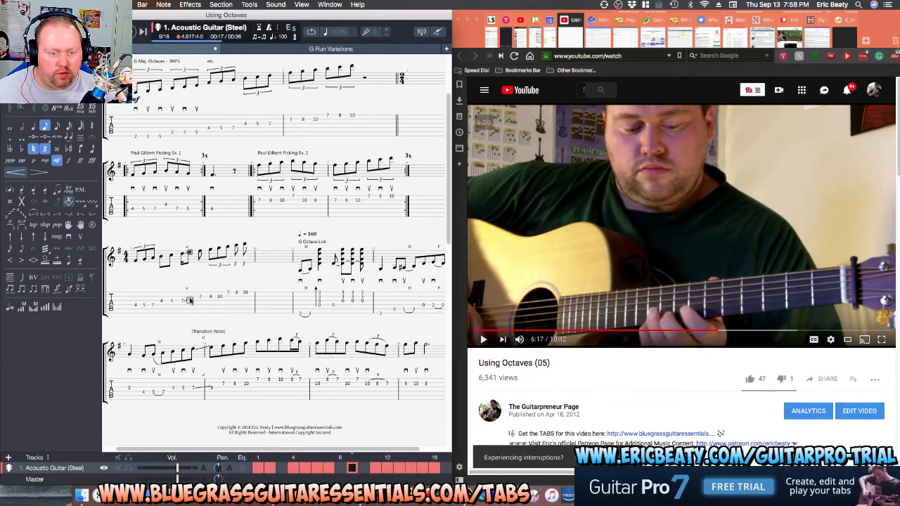
Apply the triplet setting to the third-string 4-5-7-9 notes in bar 9 and play the bar back from its first note.
click(159, 301)
key(shift+Right)
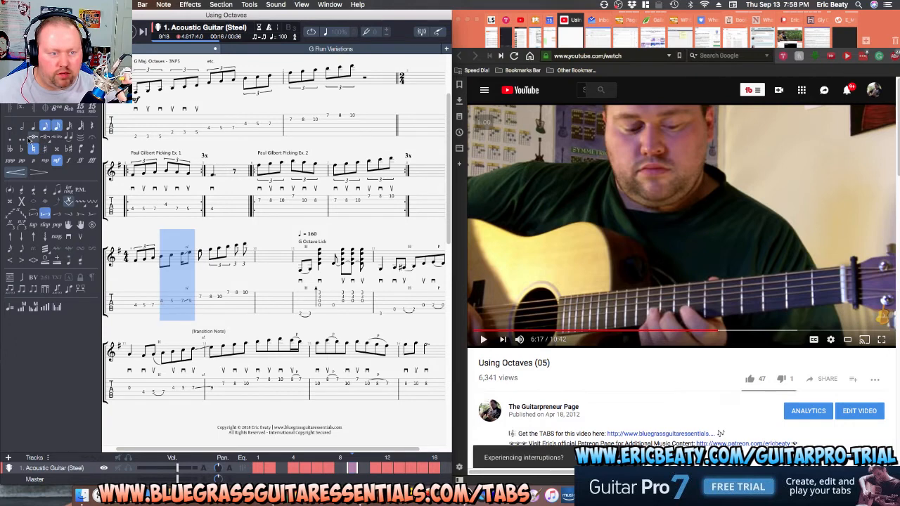
key(minus)
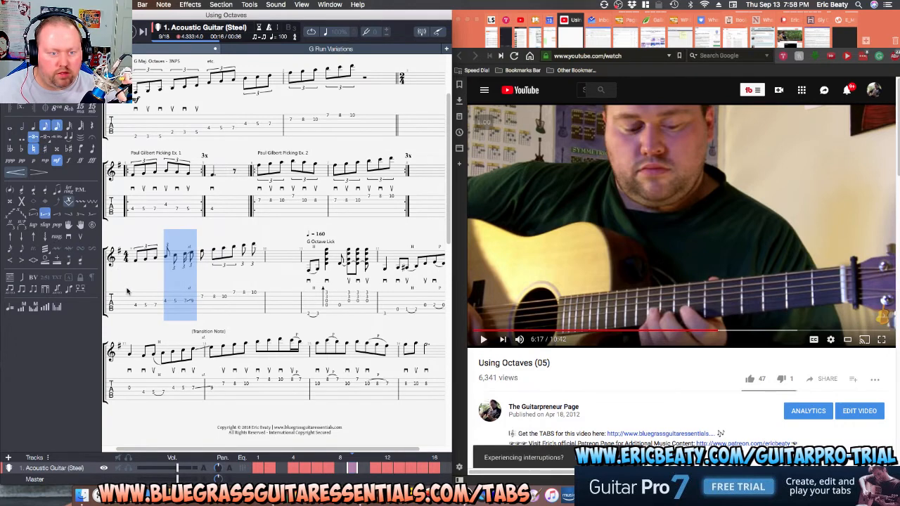
click(135, 305)
key(space)
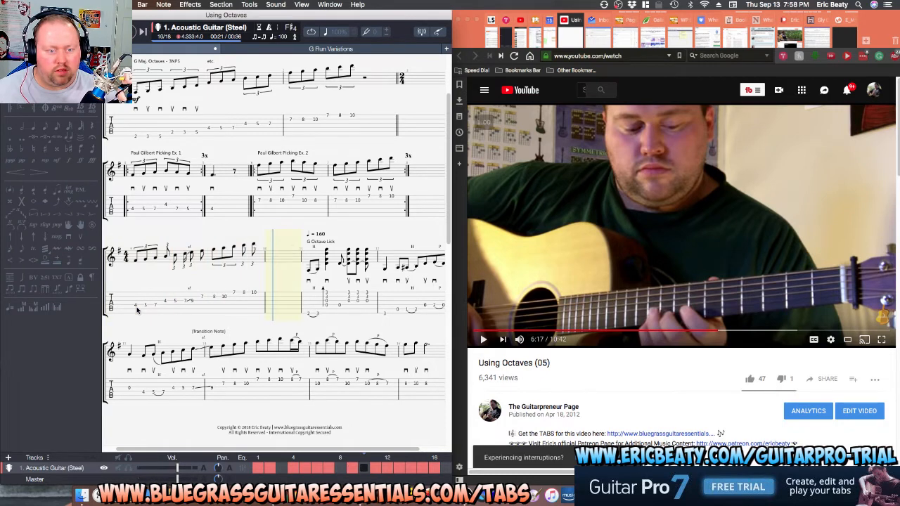
key(space)
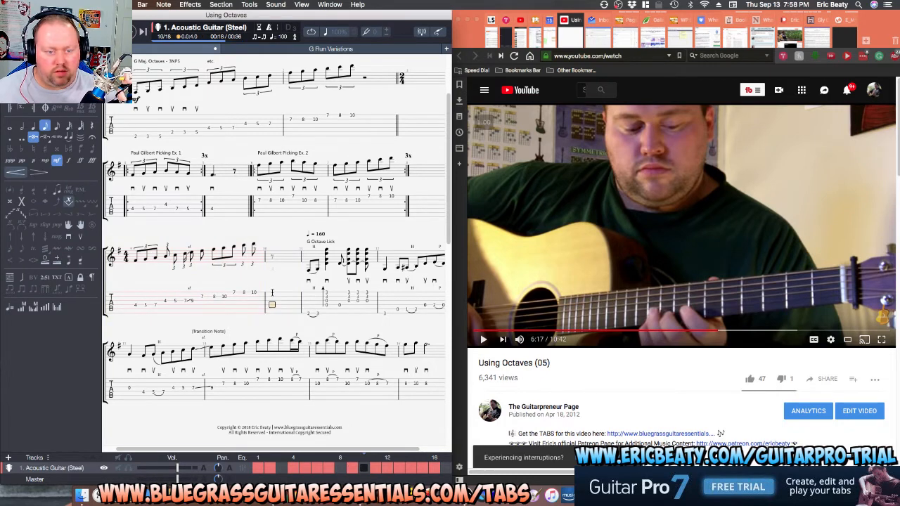
Try frets 12, 11 and 10 on the first string as the first note of bar 10.
key(Up)
key(Up)
key(Up)
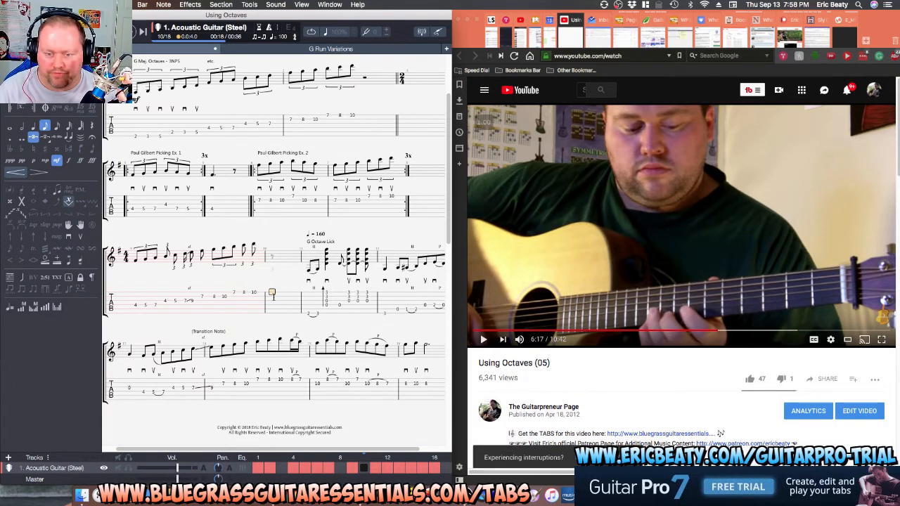
key(1)
key(2)
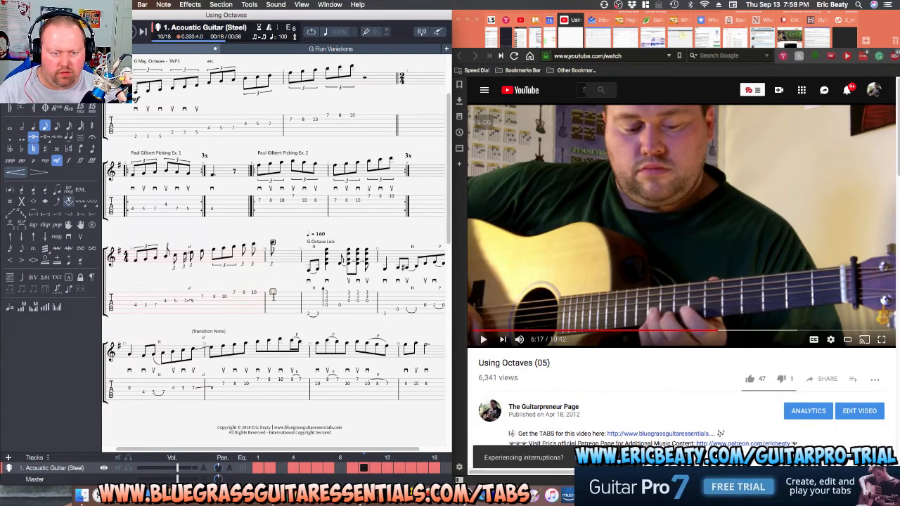
key(1)
key(1)
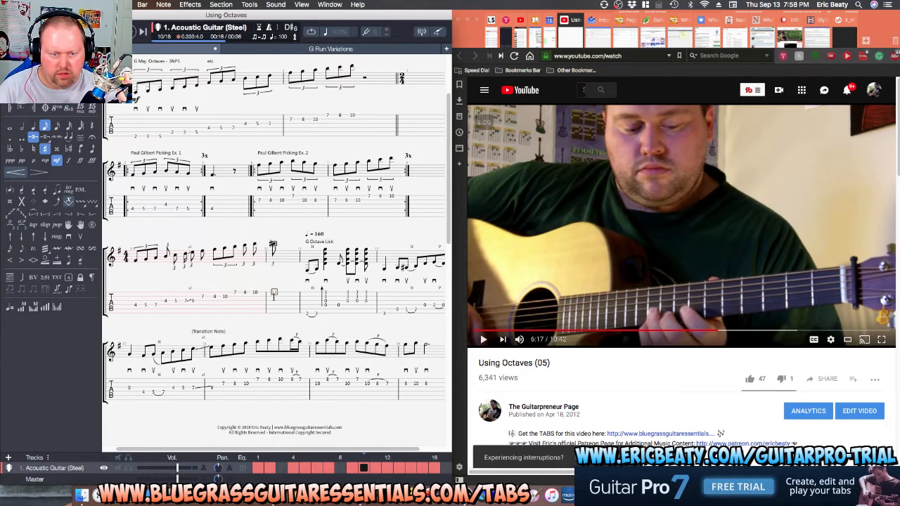
key(1)
key(0)
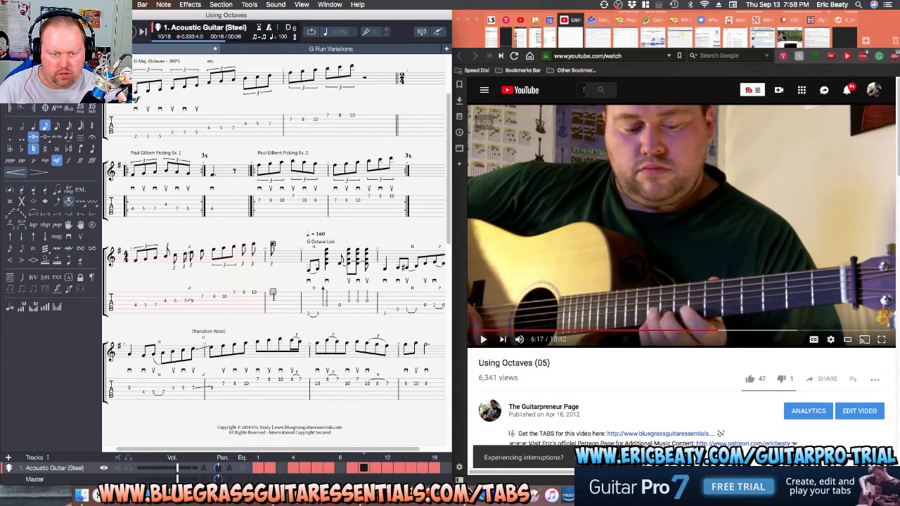
Delete the trial note and the leftover triplet rest from bar 10.
key(BackSpace)
key(Delete)
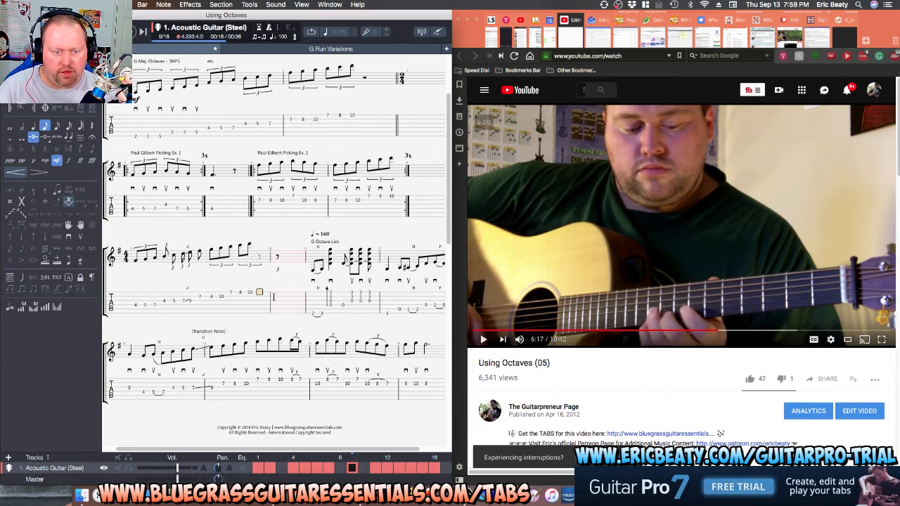
key(1)
key(0)
click(273, 297)
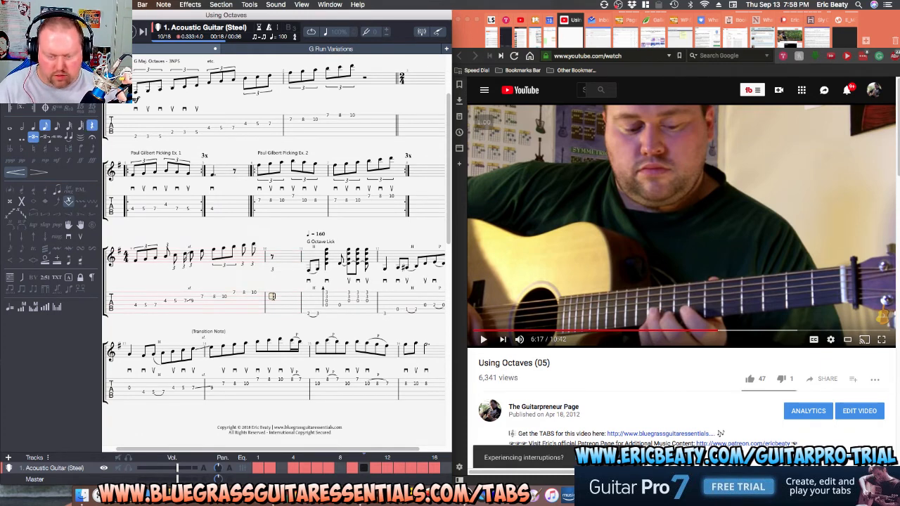
key(slash)
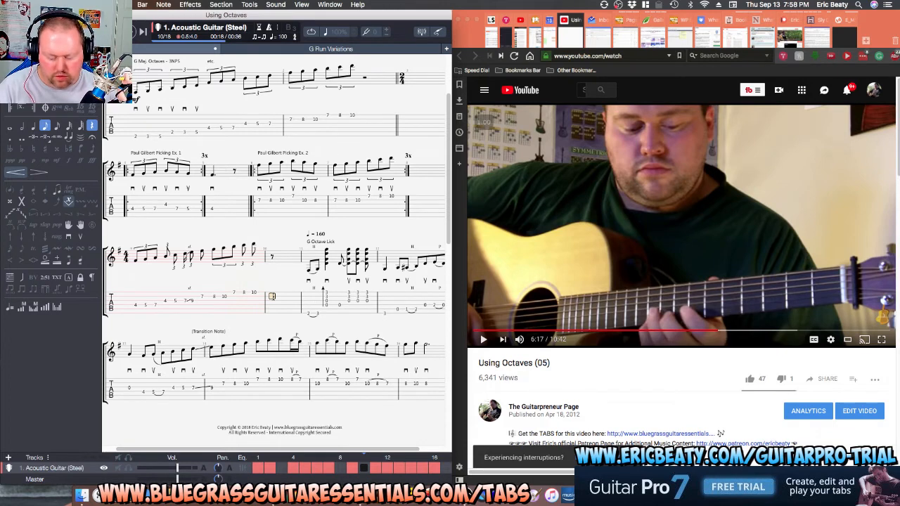
key(Right)
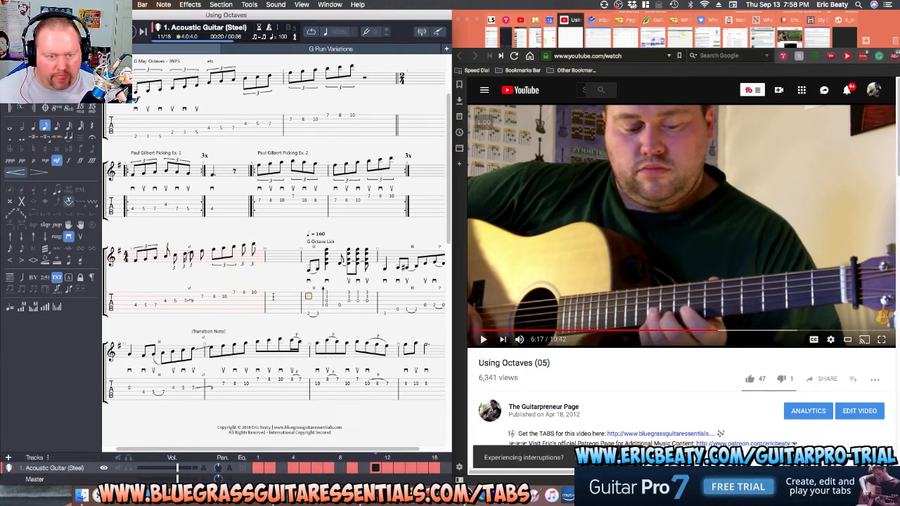
Play bar 9 back from its first fourth-string note to check the triplet rhythm.
click(132, 305)
key(space)
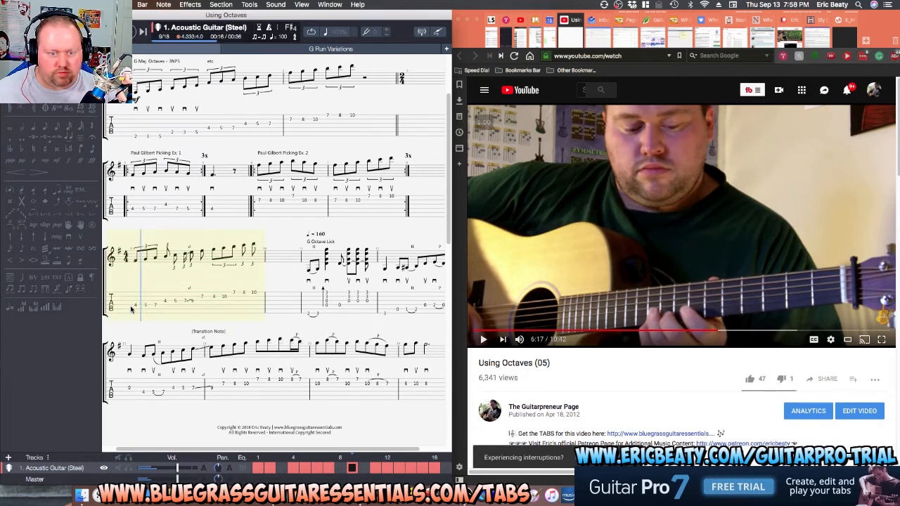
key(space)
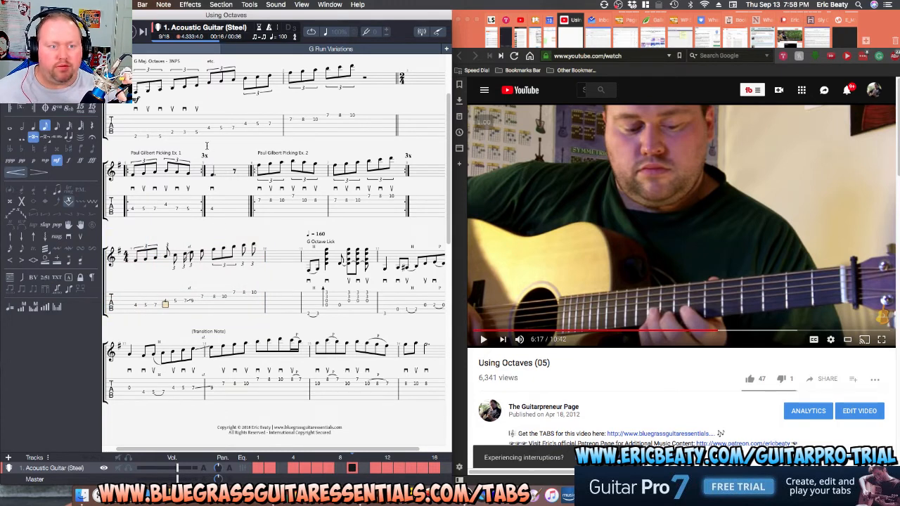
click(279, 485)
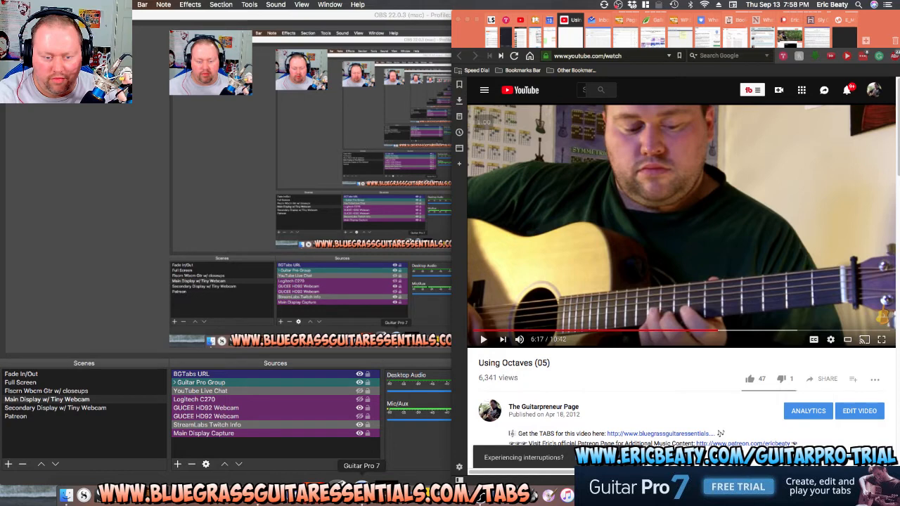
key(super+Tab)
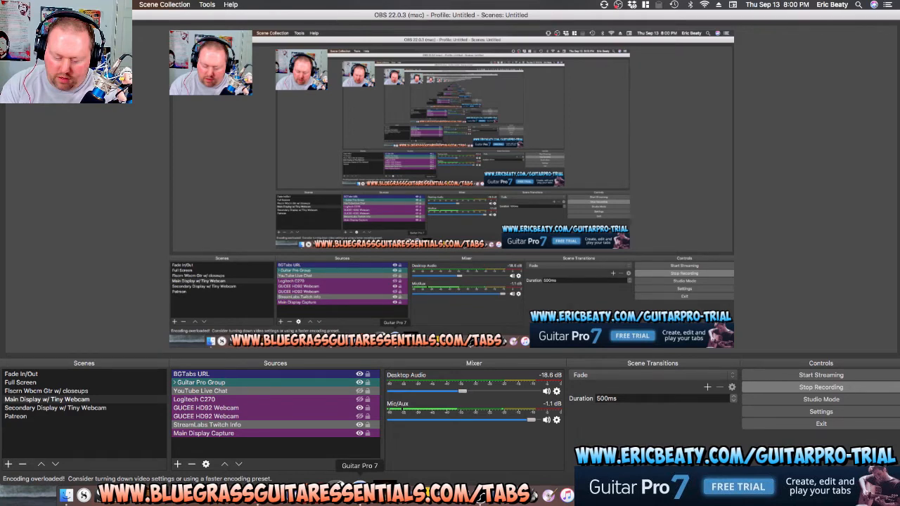
key(super+Tab)
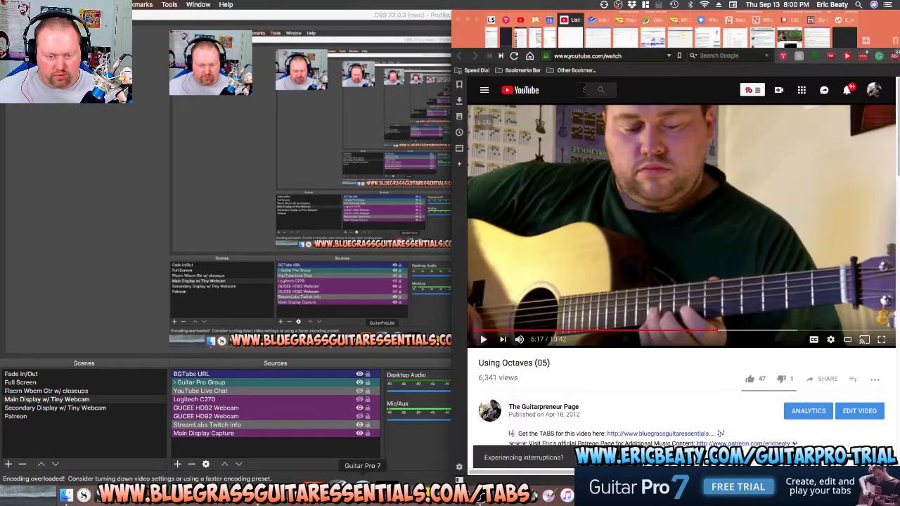
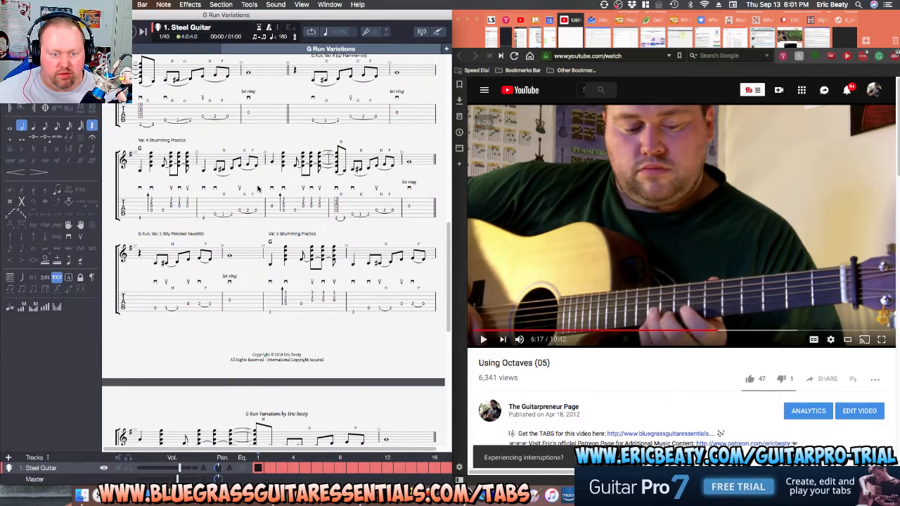
Return to the Using Octaves score and play bar 9 back from its first note.
scroll(258, 189, up, 2)
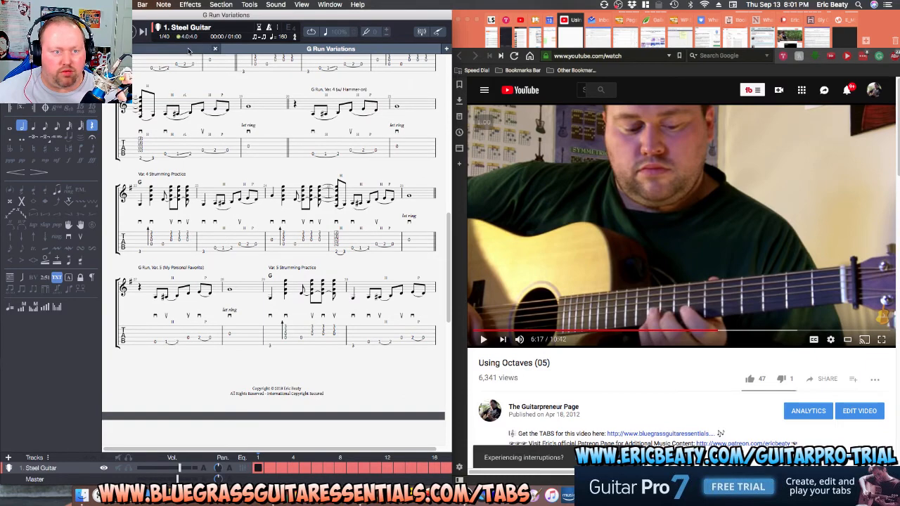
click(188, 49)
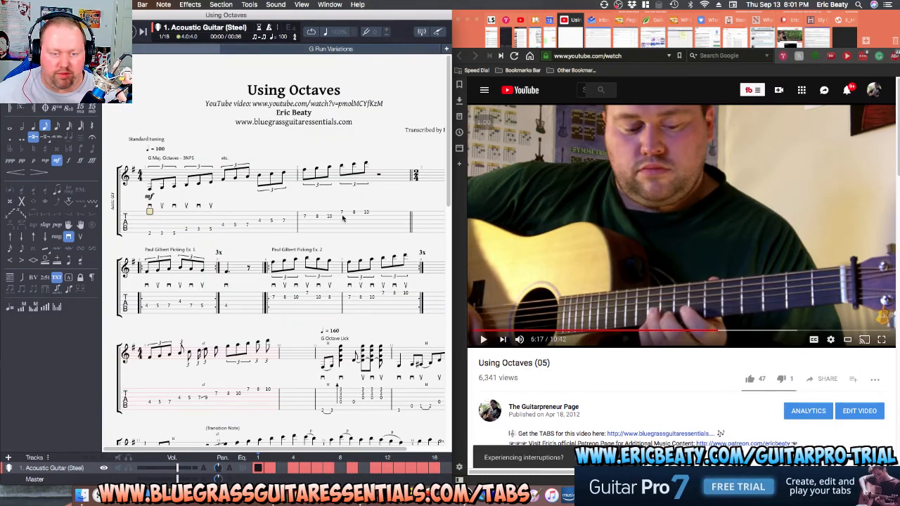
scroll(331, 241, down, 5)
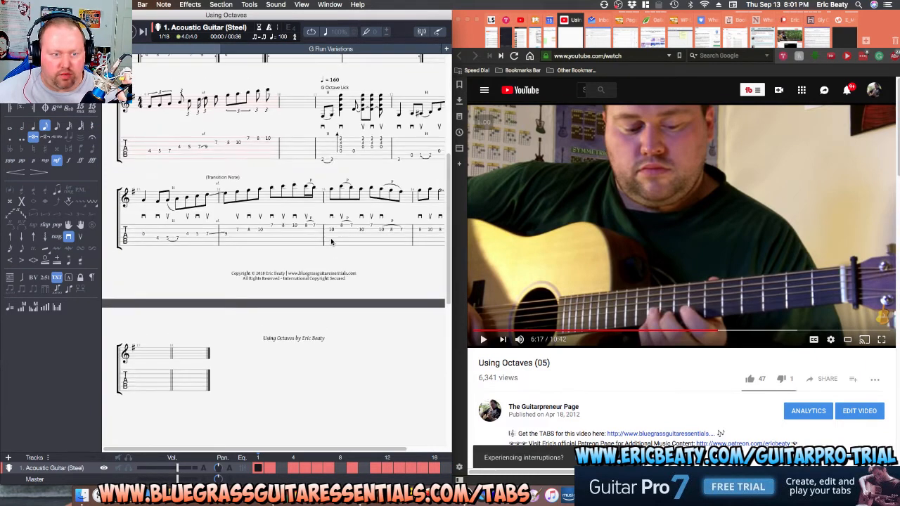
scroll(331, 241, up, 8)
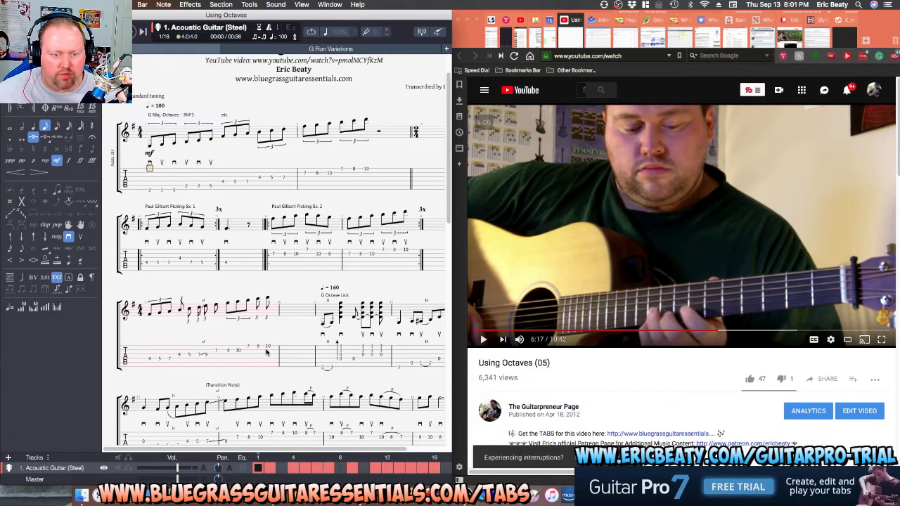
scroll(270, 339, down, 1)
click(151, 319)
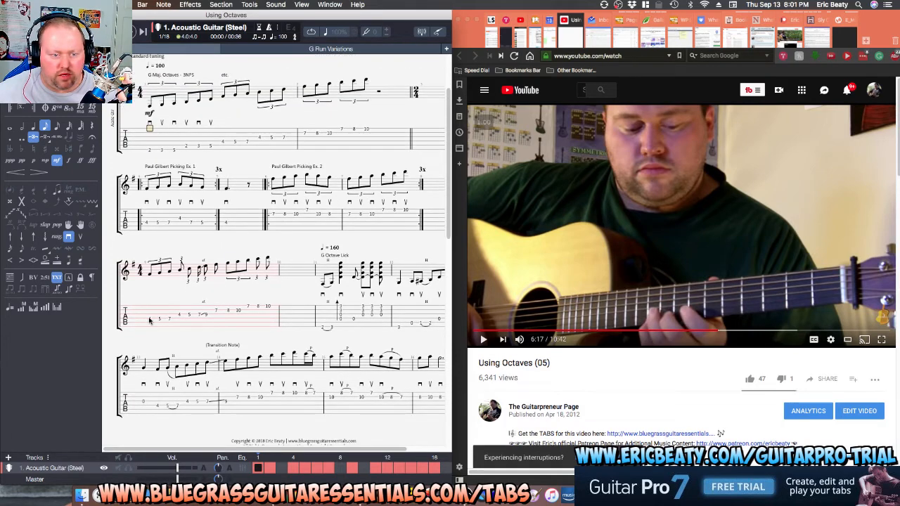
key(space)
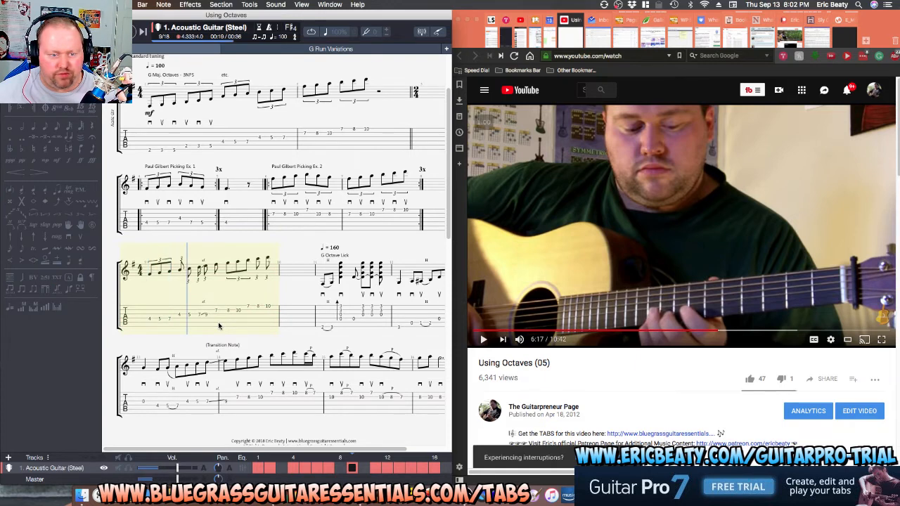
key(space)
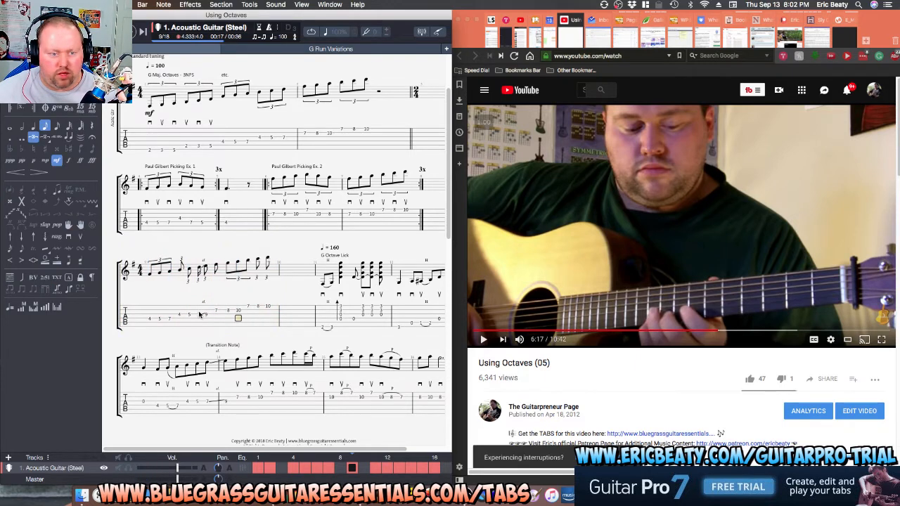
Lengthen the third-string fret 7 note in bar 9 to an eighth and shorten the fret 9 slide note to a sixteenth.
click(199, 314)
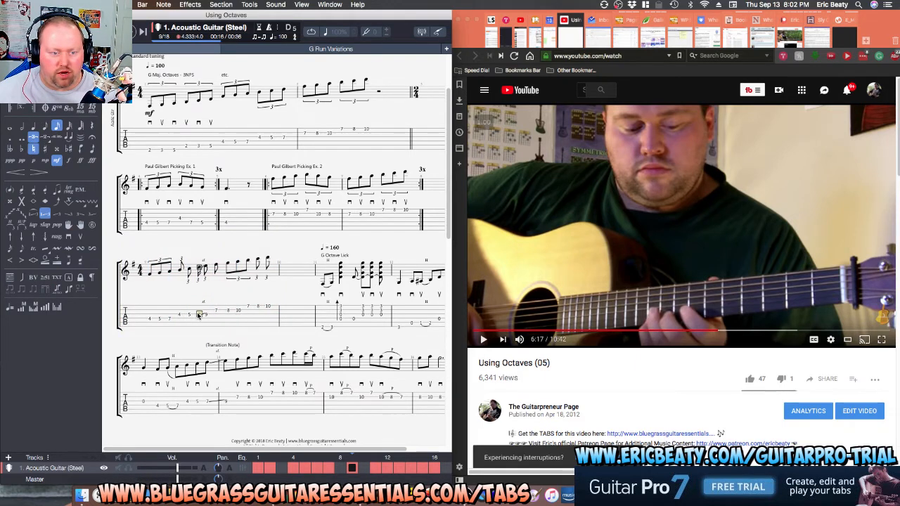
key(minus)
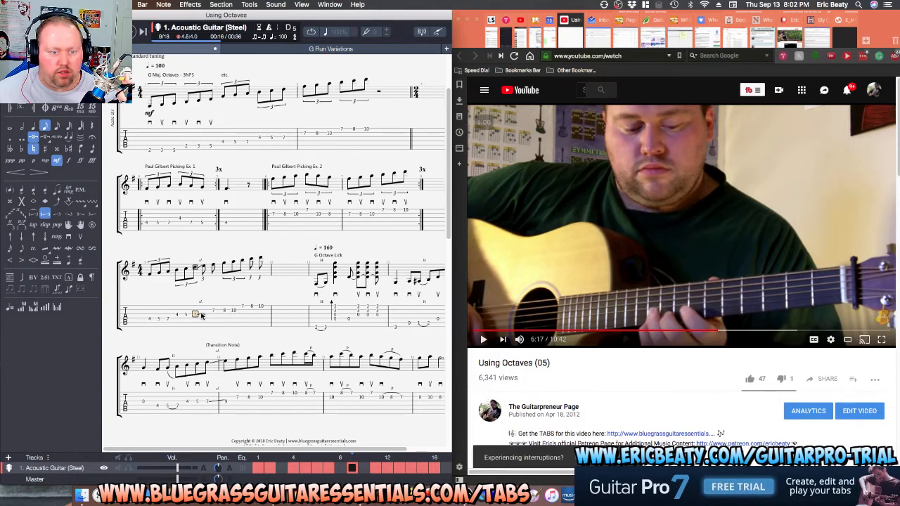
click(203, 315)
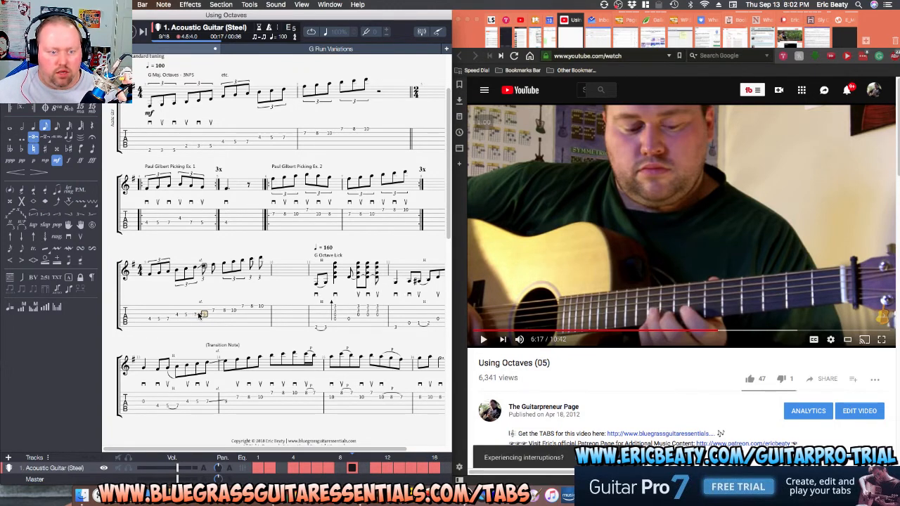
key(minus)
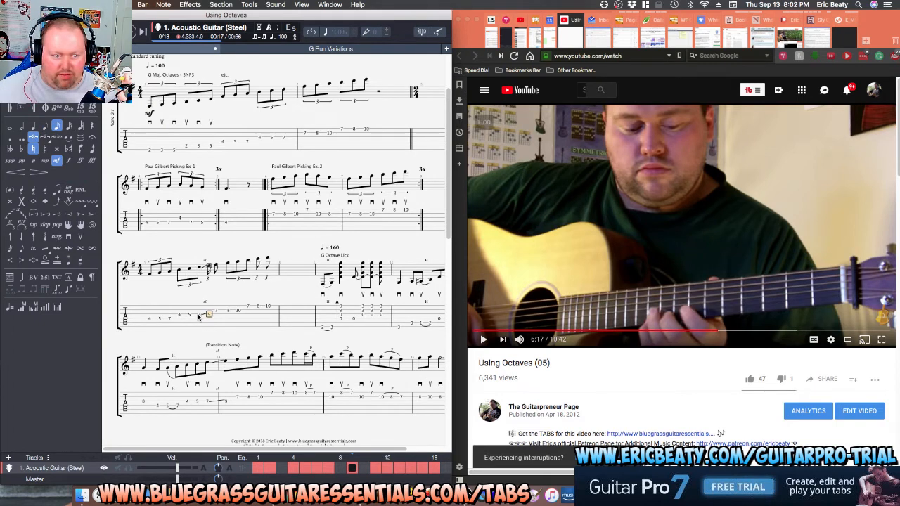
click(215, 310)
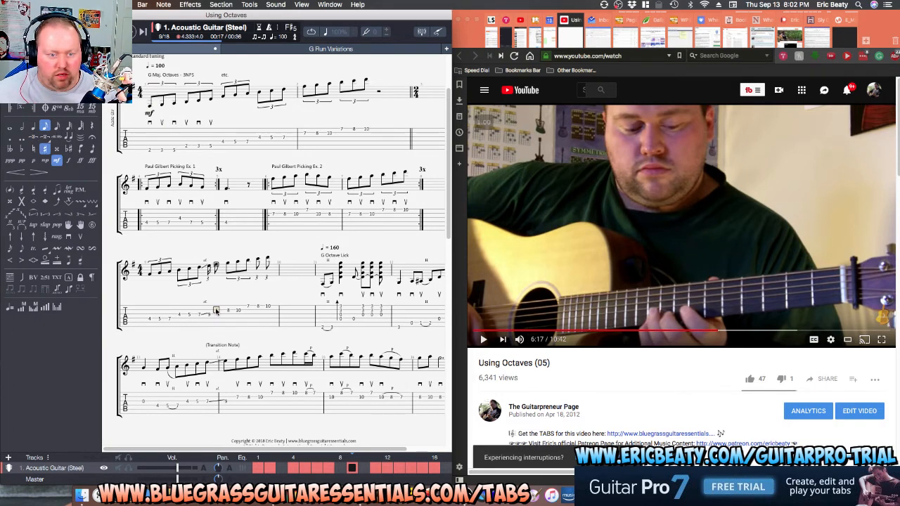
drag(216, 310, 250, 313)
click(237, 312)
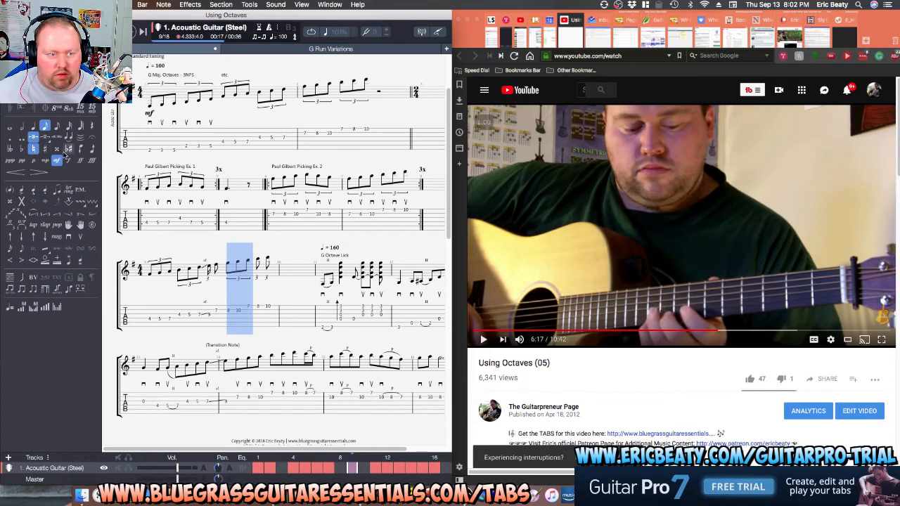
click(33, 130)
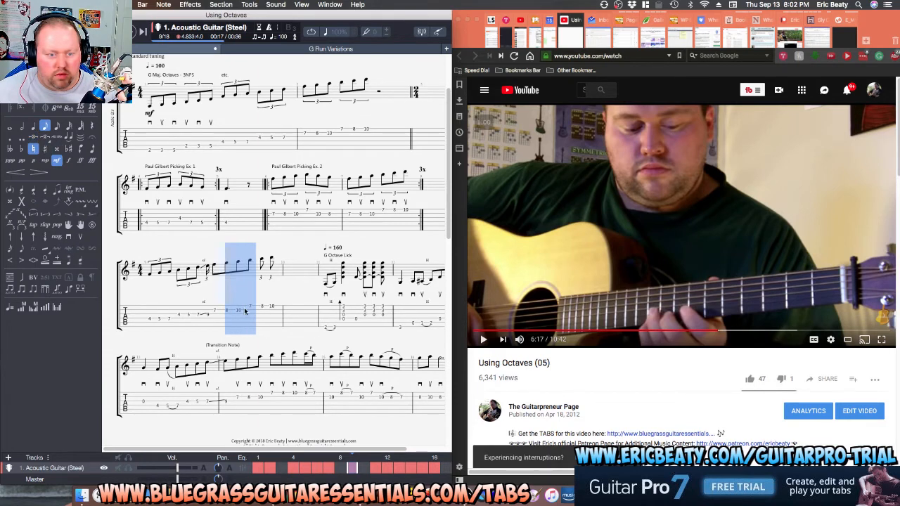
click(242, 312)
drag(216, 312, 211, 299)
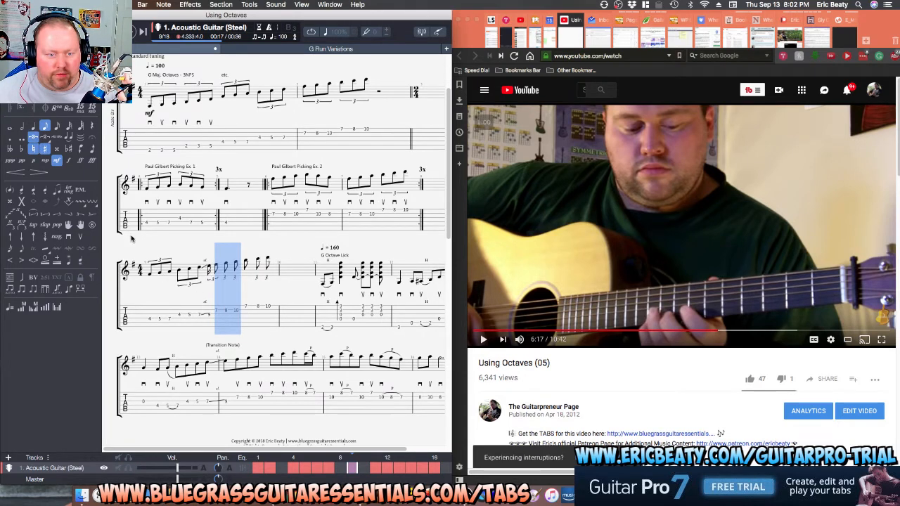
Take the fret 9 slide note in bar 9 out of its triplet and regroup frets 7, 8, 10 as triplets on the second and first strings.
click(214, 315)
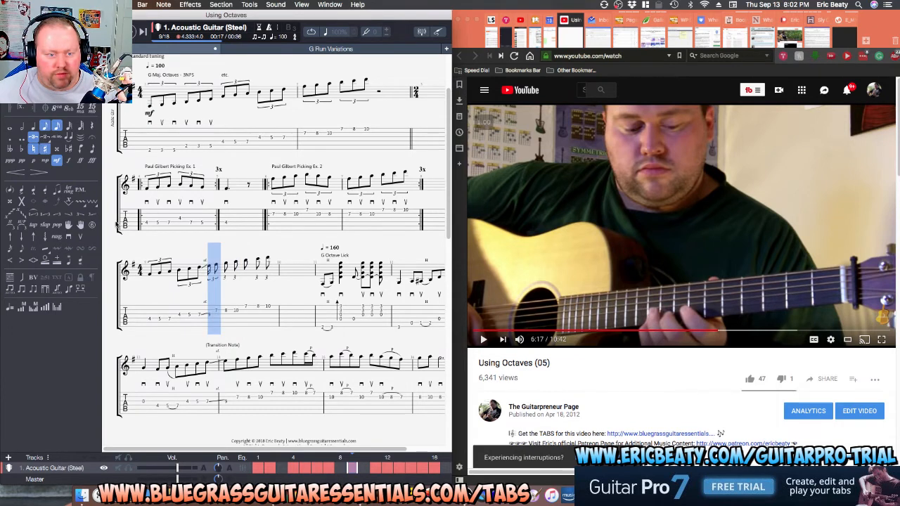
click(33, 137)
click(211, 312)
click(33, 148)
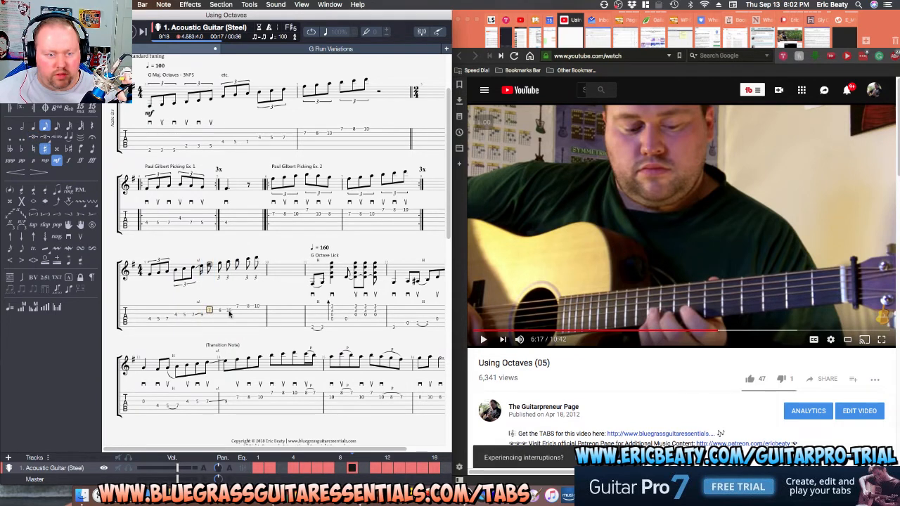
click(29, 138)
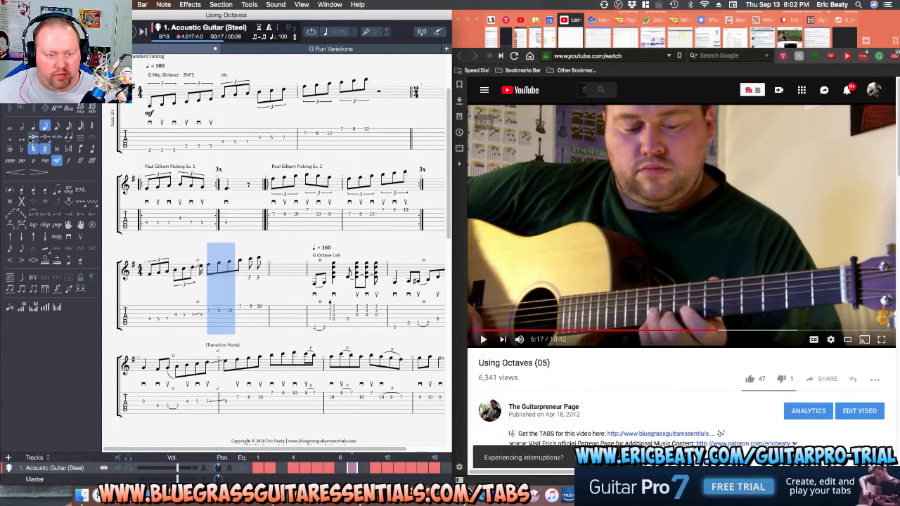
drag(239, 309, 256, 310)
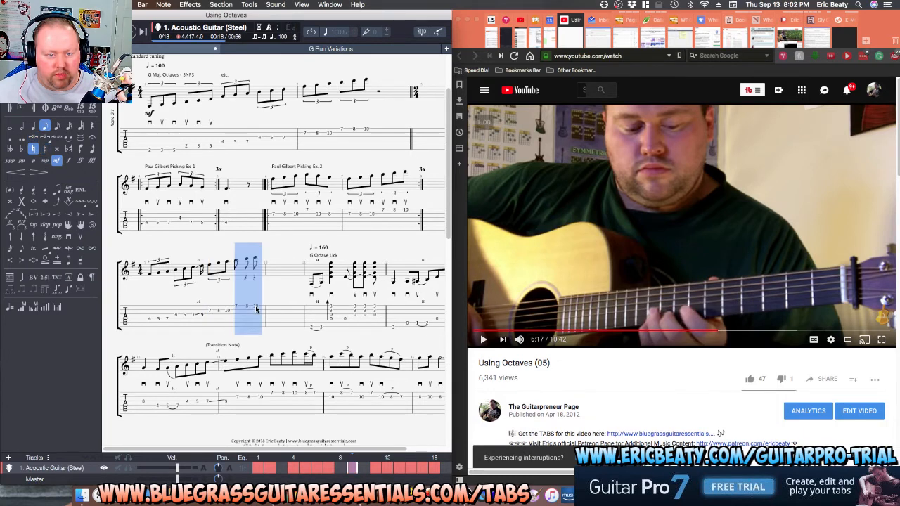
click(33, 146)
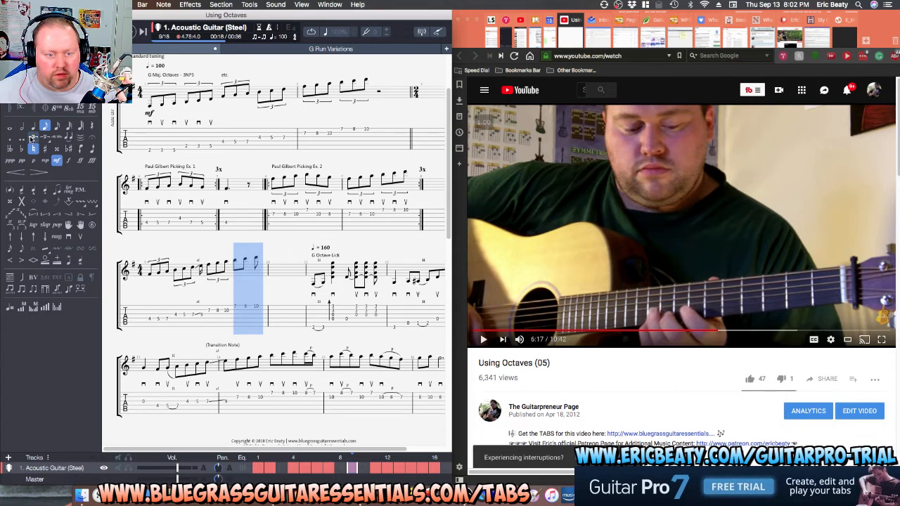
Play bar 9 back from its first note to check the regrouped rhythm around the slide.
click(146, 323)
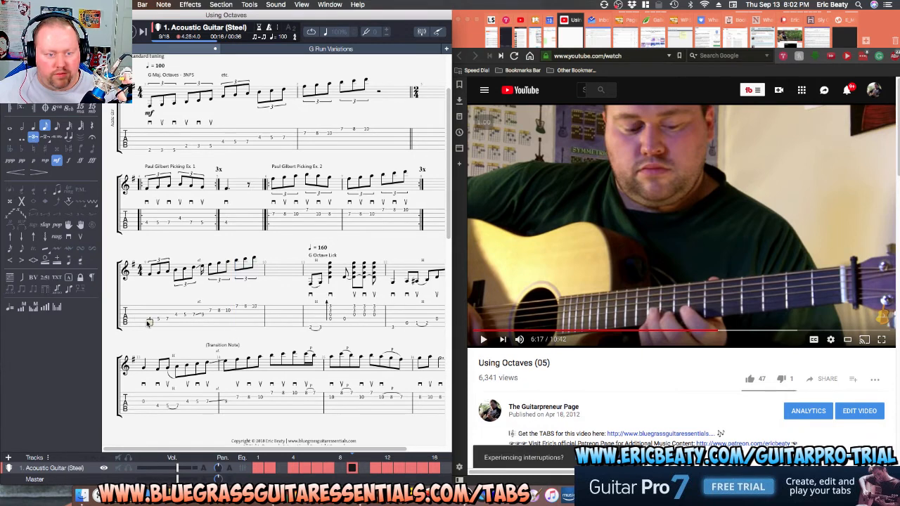
click(203, 277)
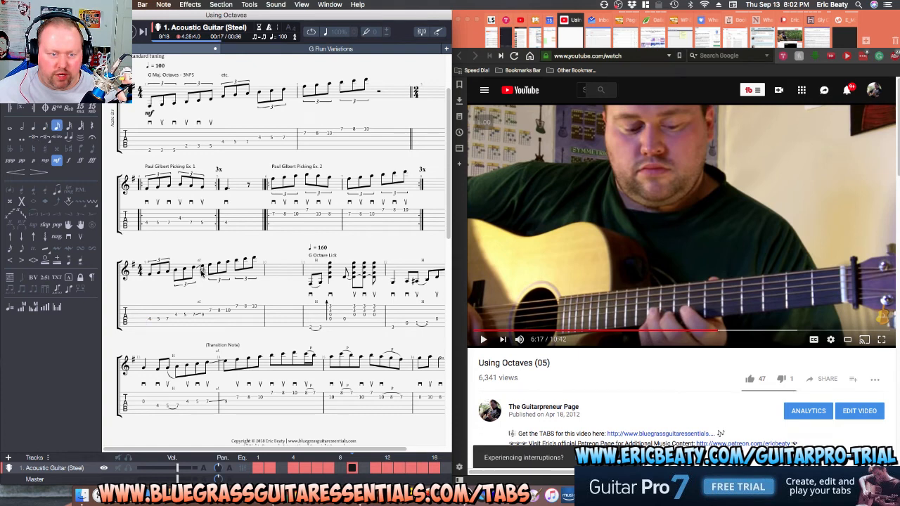
key(space)
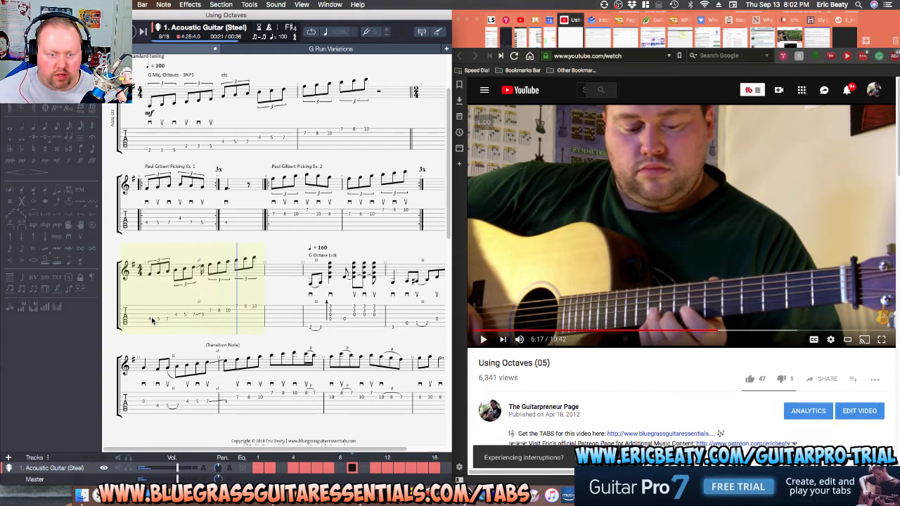
key(space)
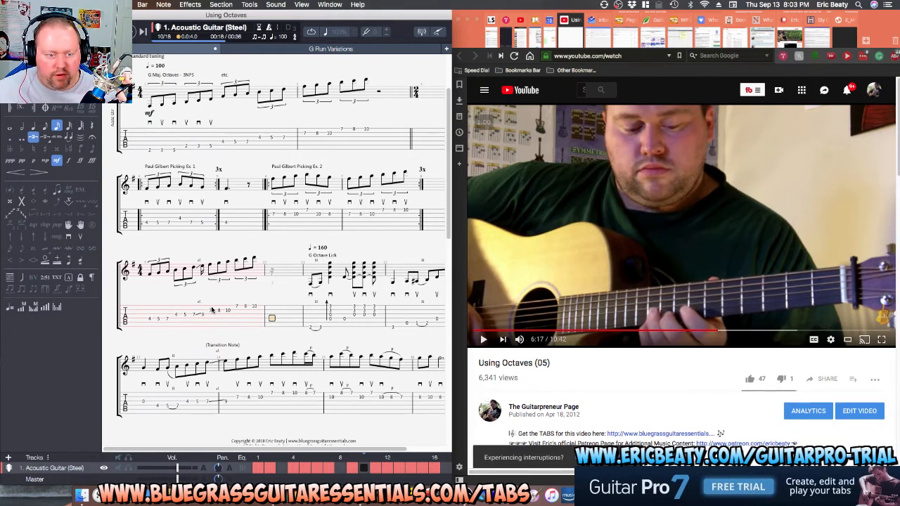
Clear the last two triplets in bar 9 and regroup the notes as triplets 9-7-8 and 10-7-8, starting at the slide note.
drag(211, 310, 260, 309)
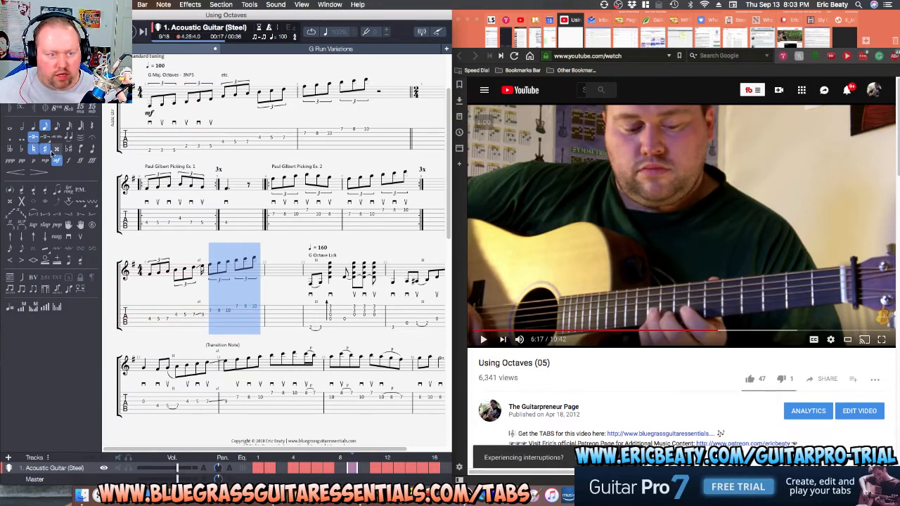
click(33, 137)
click(202, 314)
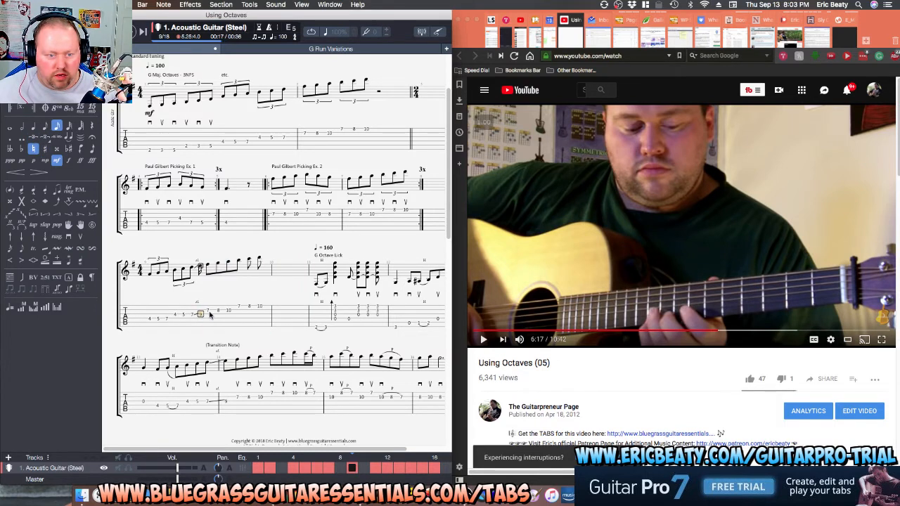
shift+click(218, 312)
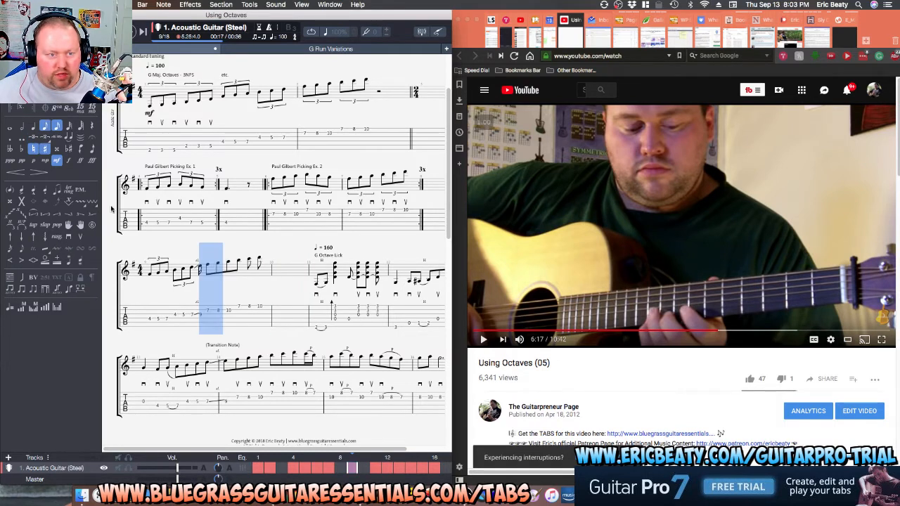
click(35, 148)
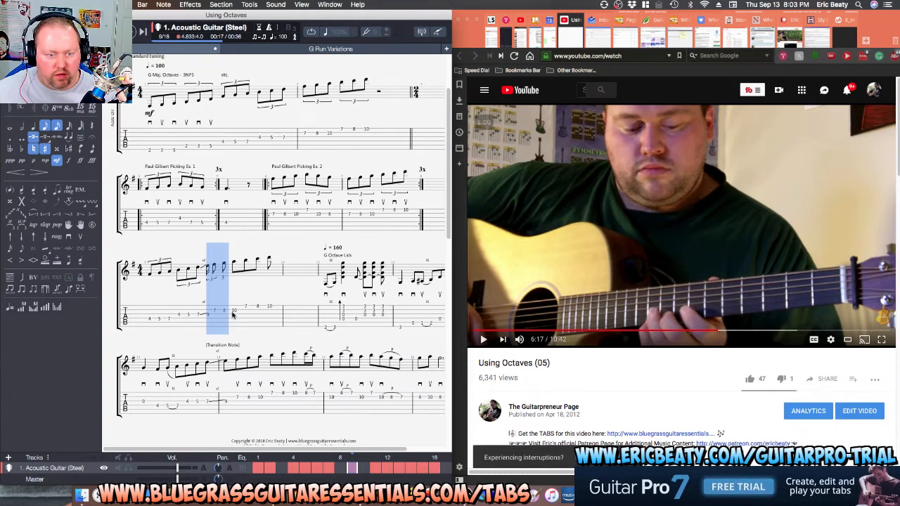
click(234, 312)
drag(233, 313, 256, 314)
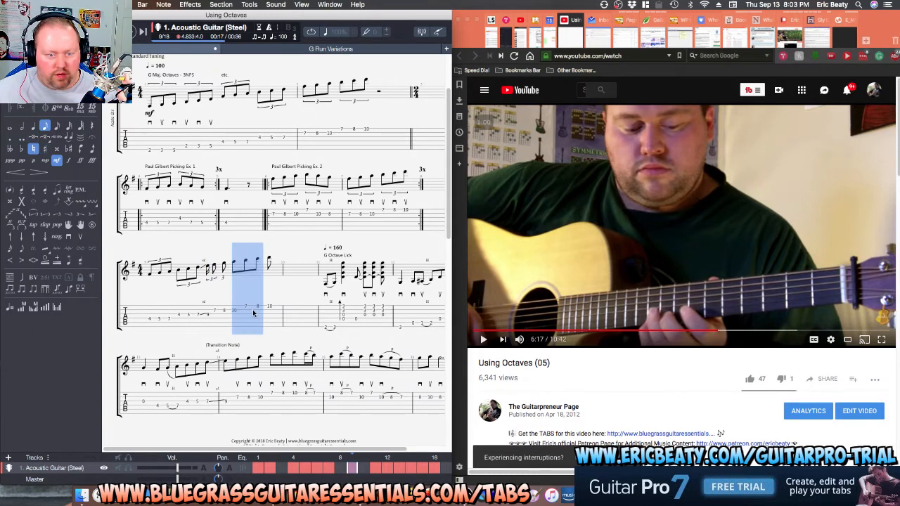
click(35, 149)
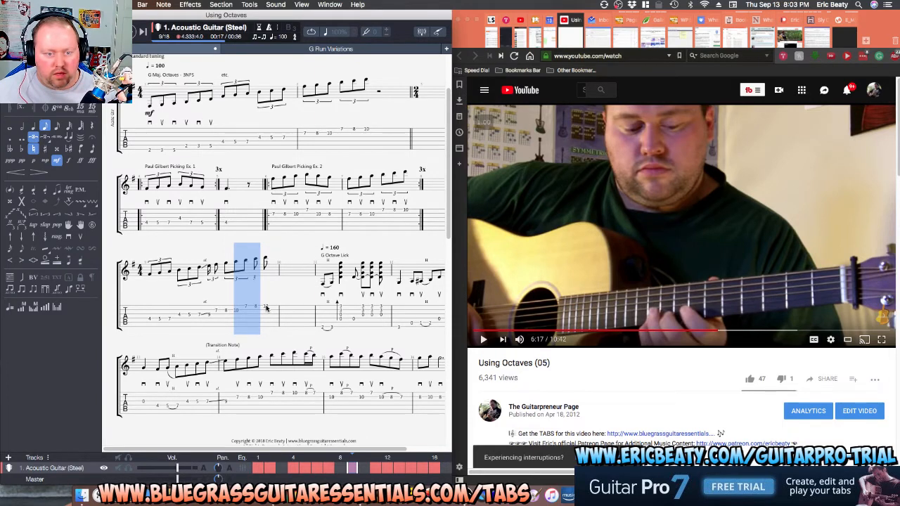
Move the first-string fret 10 note from the end of bar 9 to the start of bar 10.
click(266, 307)
key(Delete)
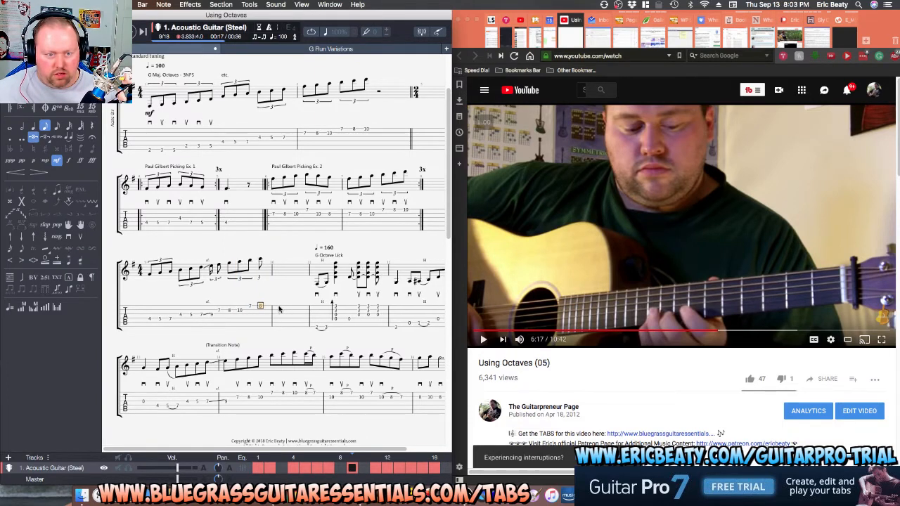
click(279, 309)
key(super+v)
Lengthen the third-string fret 9 slide note in bar 9 to an eighth within its triplet.
click(241, 311)
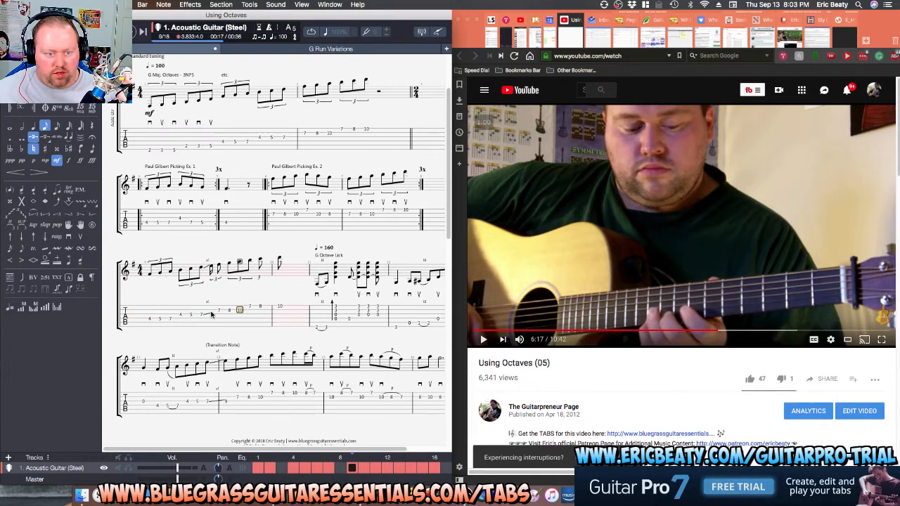
click(211, 315)
key(Delete)
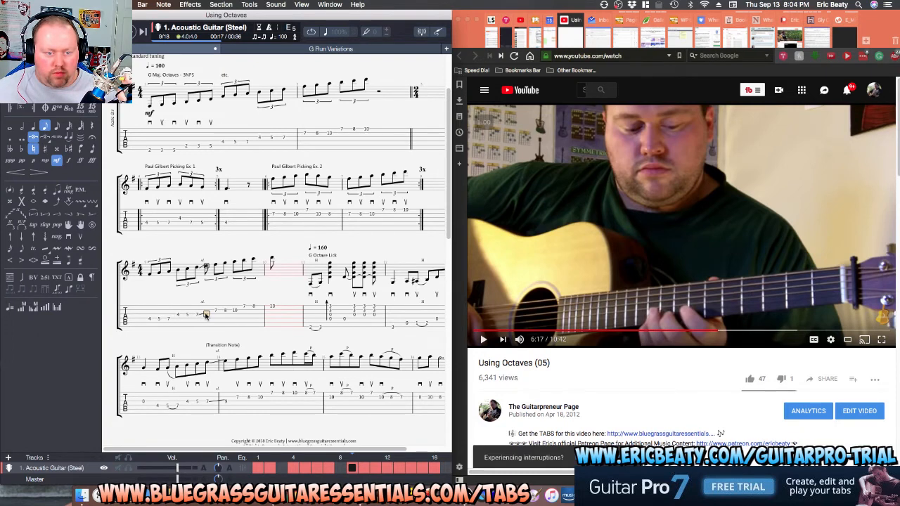
click(246, 325)
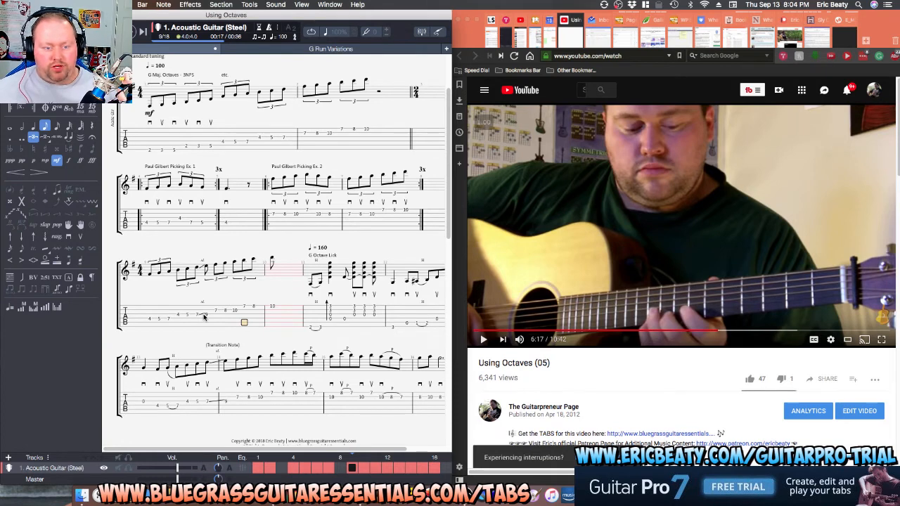
Make the fret 10 note in bar 10 a dotted quarter and add an eighth rest after it.
click(272, 307)
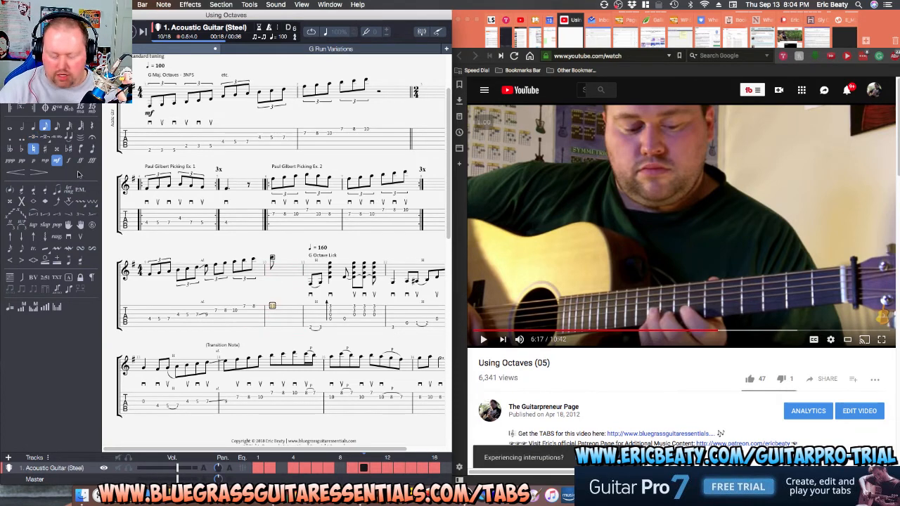
key(minus)
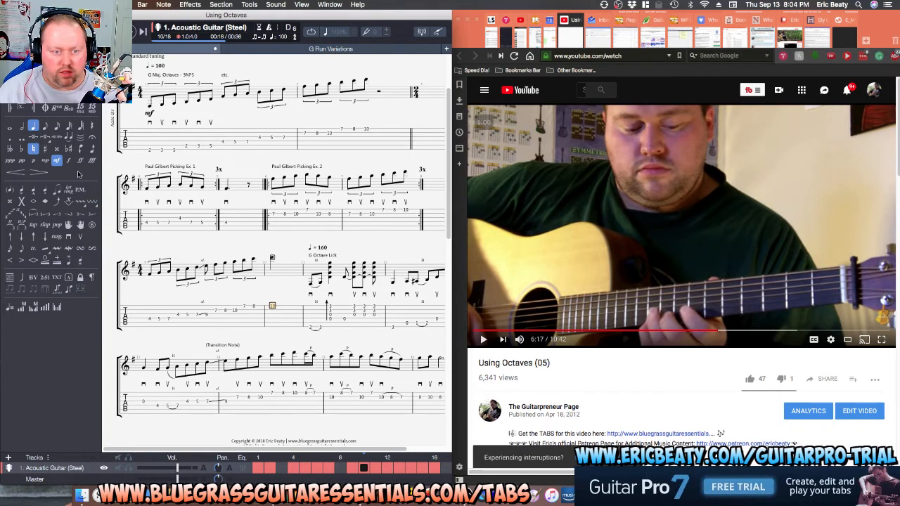
text(10)
key(Right)
key(Left)
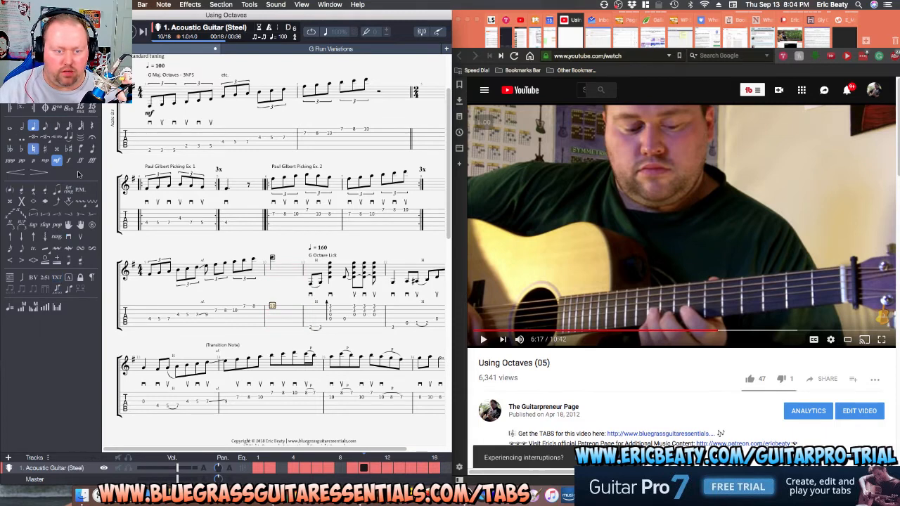
key(period)
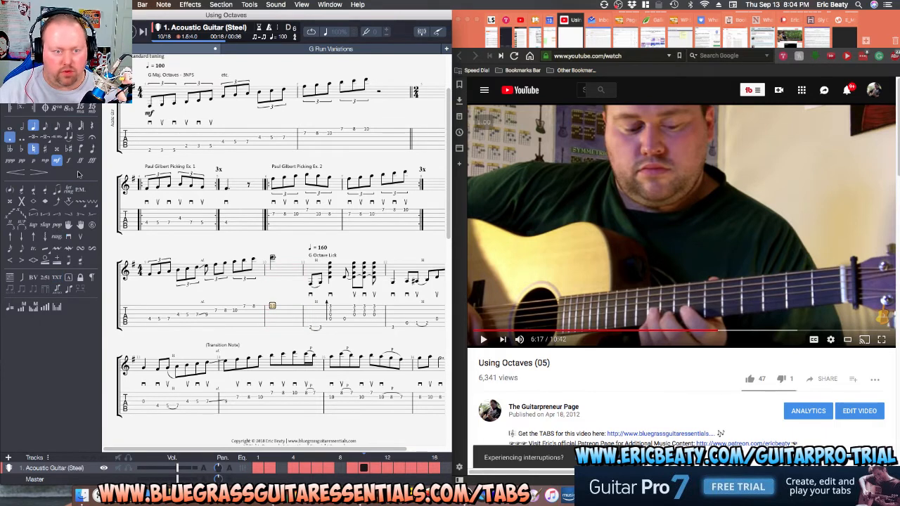
key(Right)
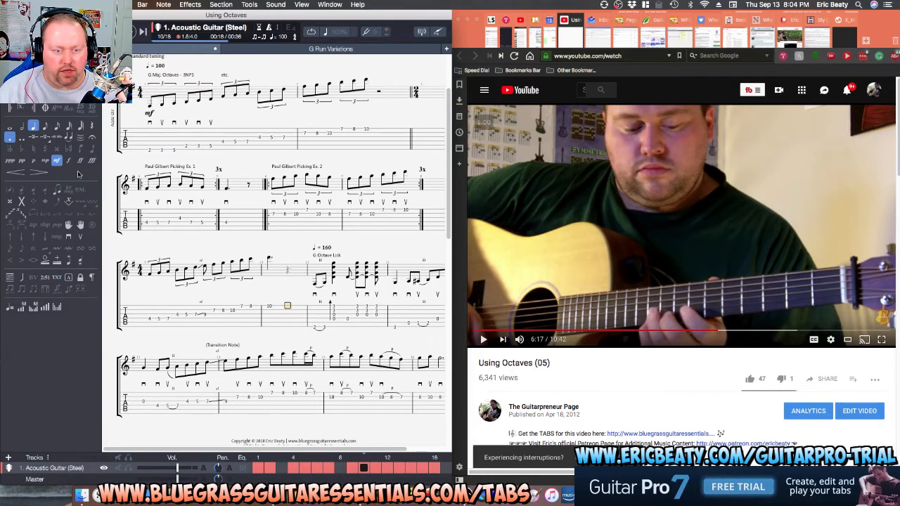
key(minus)
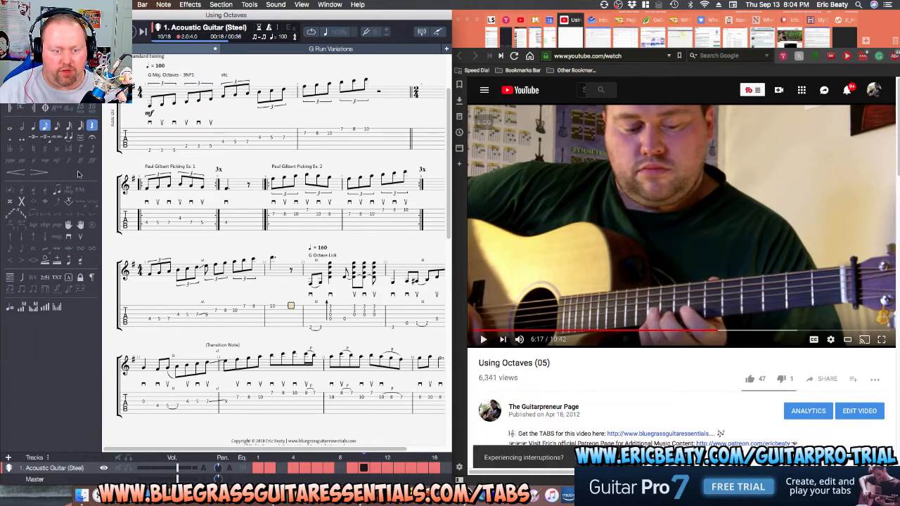
key(Left)
key(Left)
key(Right)
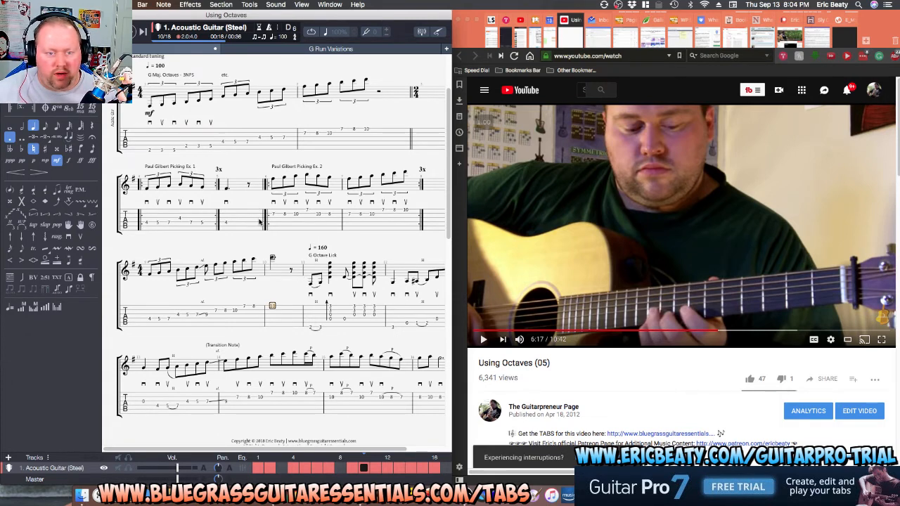
Change the fret 10 note in bar 10 to a dotted half and the rest after it to a quarter.
click(274, 309)
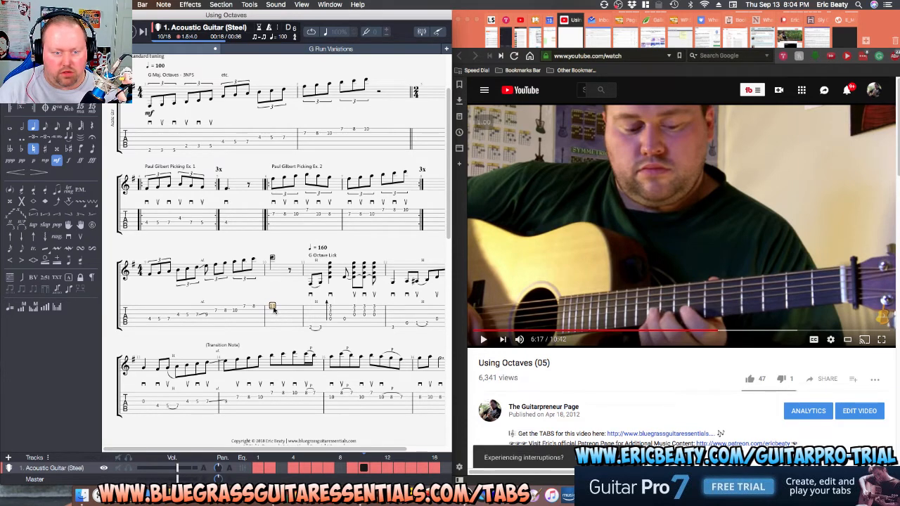
key(minus)
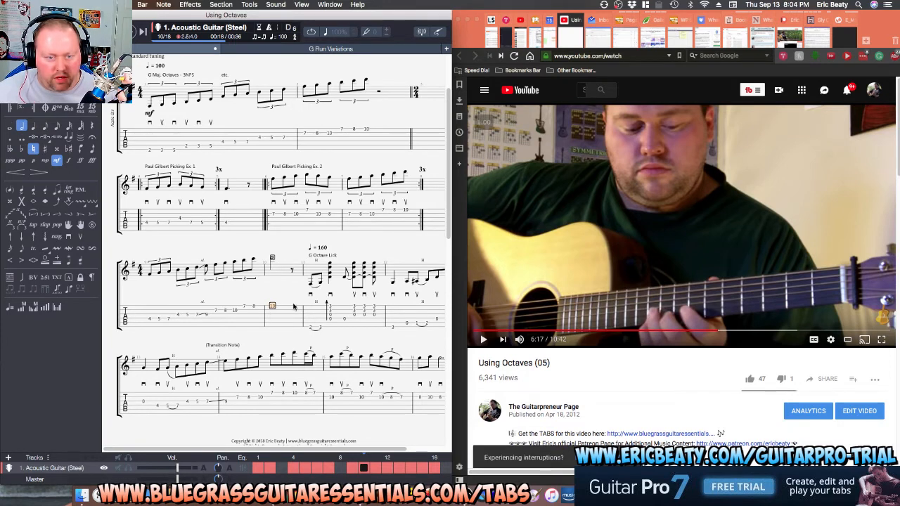
key(period)
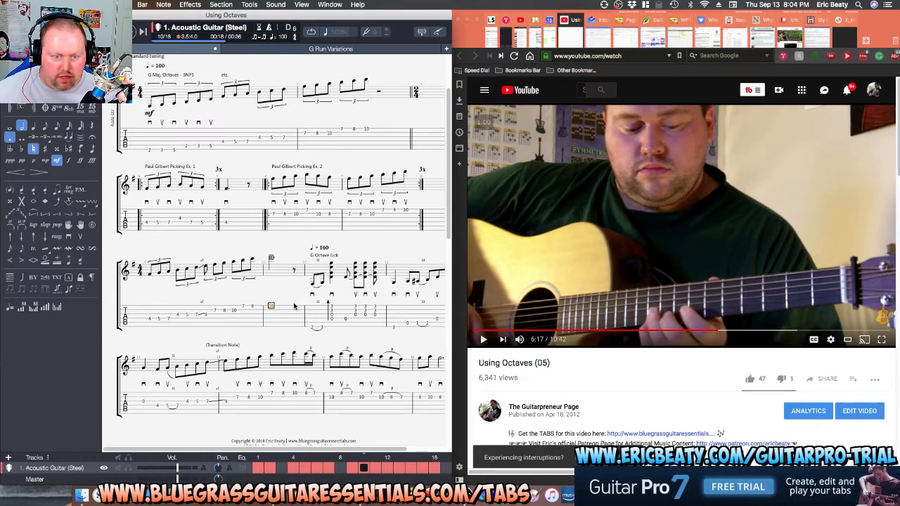
text(10)
click(293, 306)
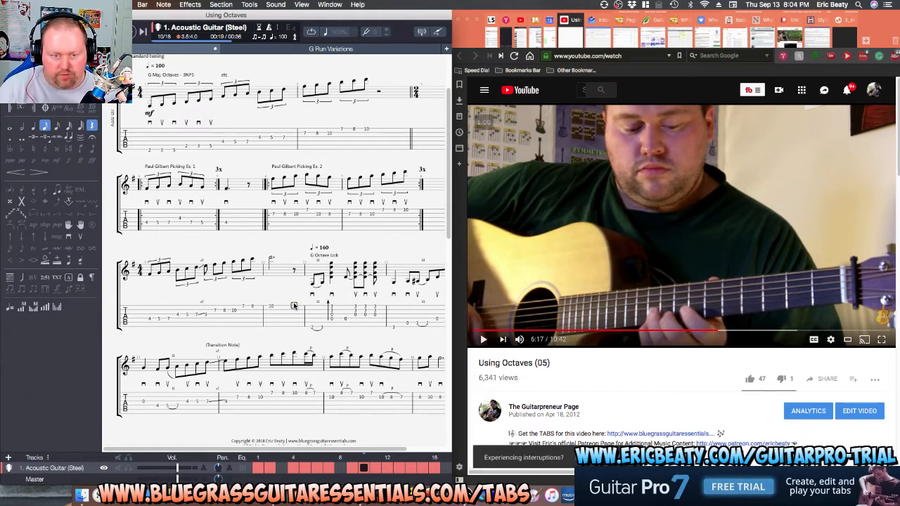
key(Left)
key(Left)
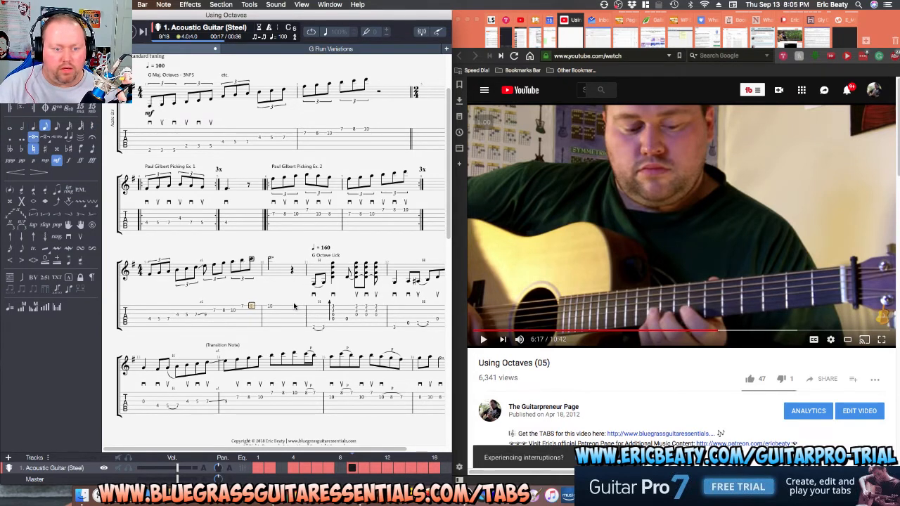
Play back the transcribed run in bars 9 and 10 from the first note of bar 9 to check its rhythm.
key(space)
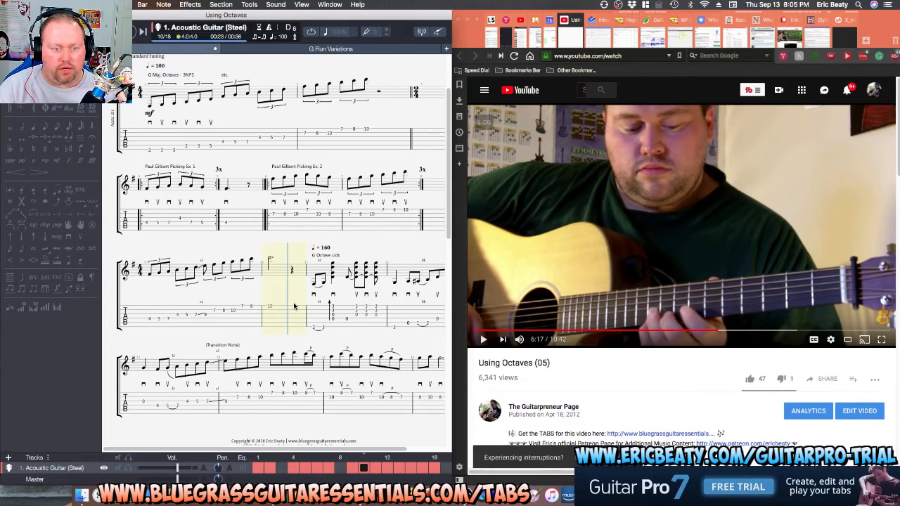
key(space)
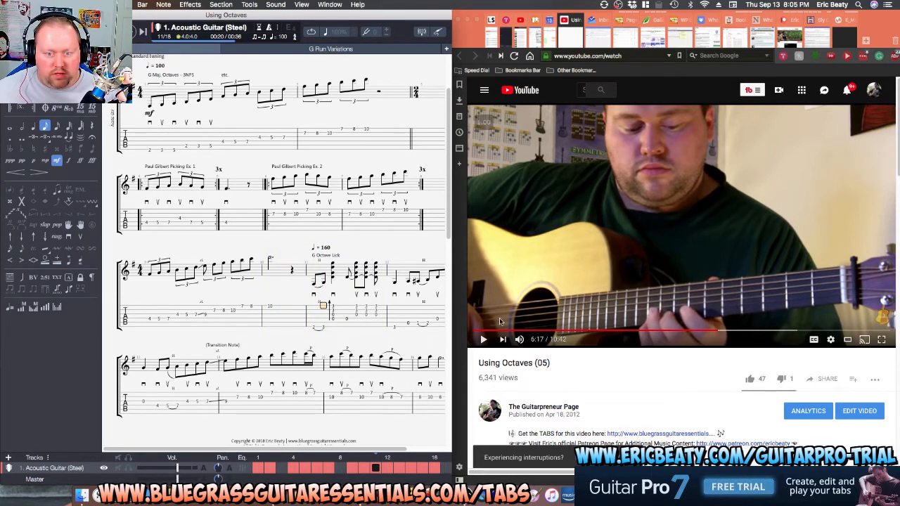
scroll(281, 351, left, 2)
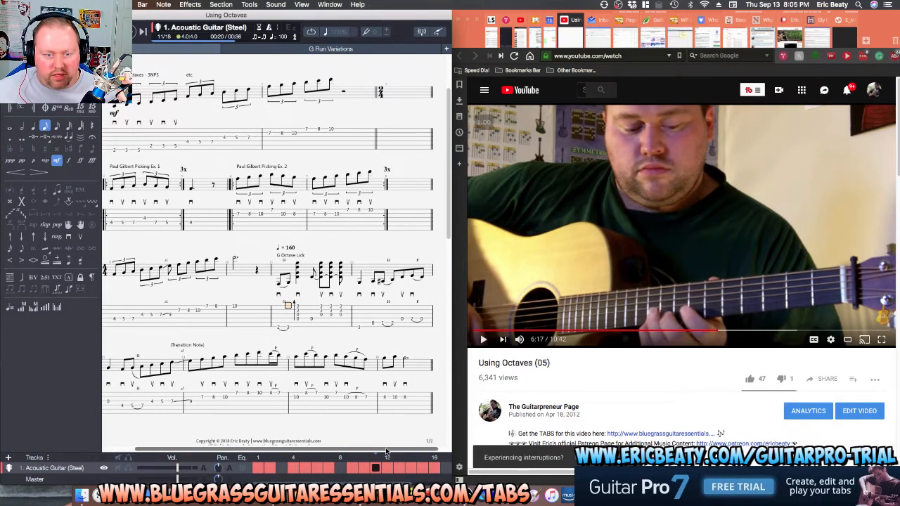
click(150, 319)
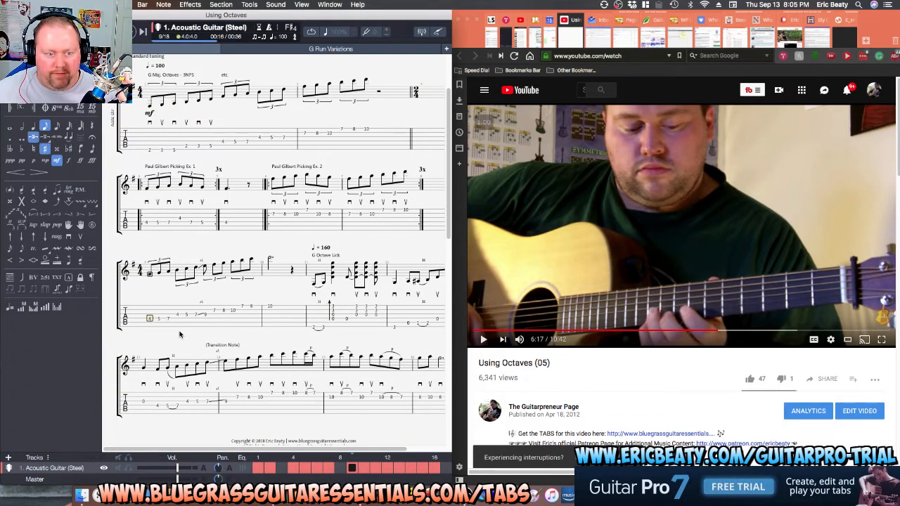
key(space)
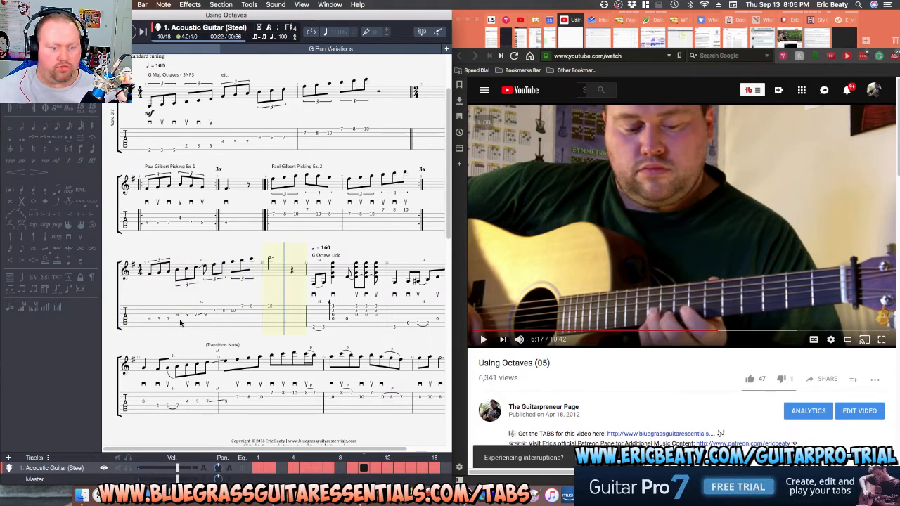
key(space)
Add the free text "Octave Transition Ex." above the first note of bar 9.
click(149, 319)
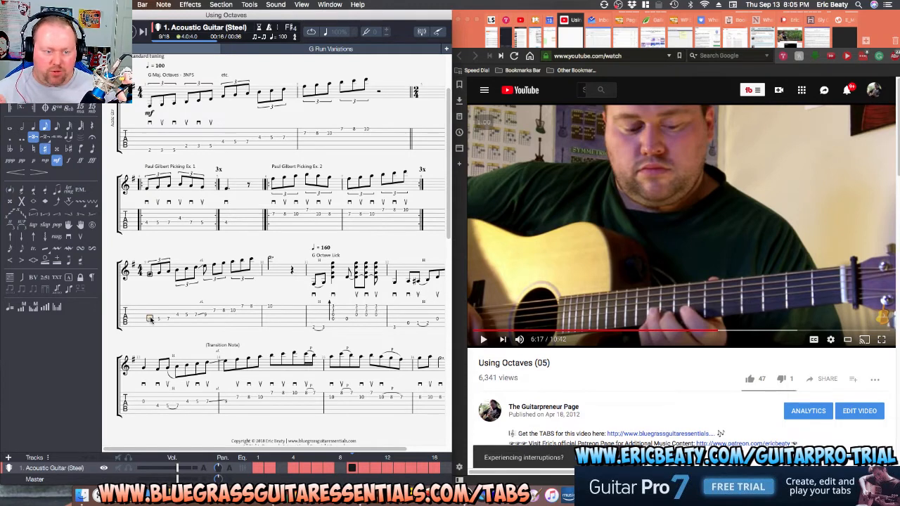
key(t)
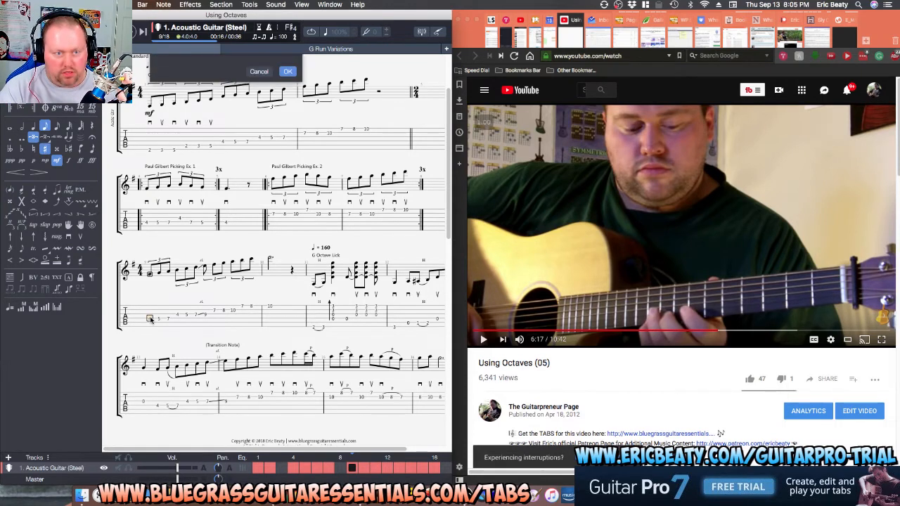
text(Oc)
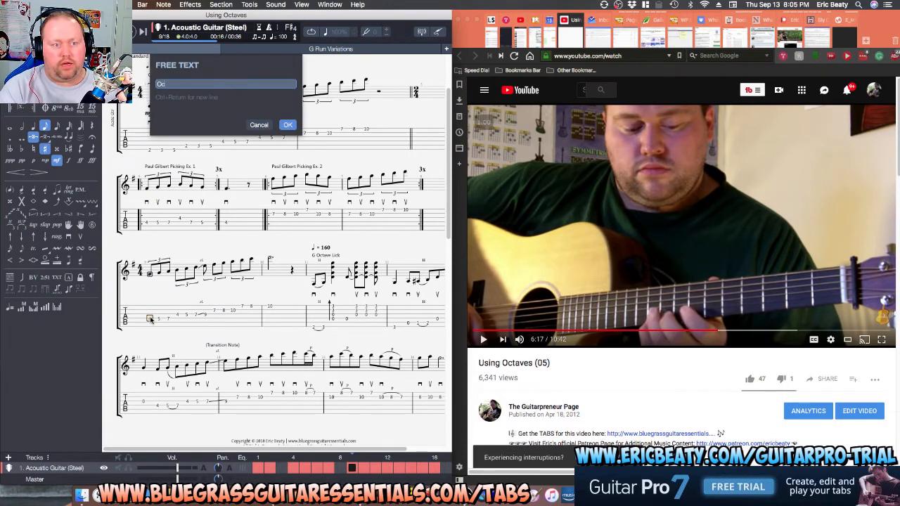
text(tave Transition P)
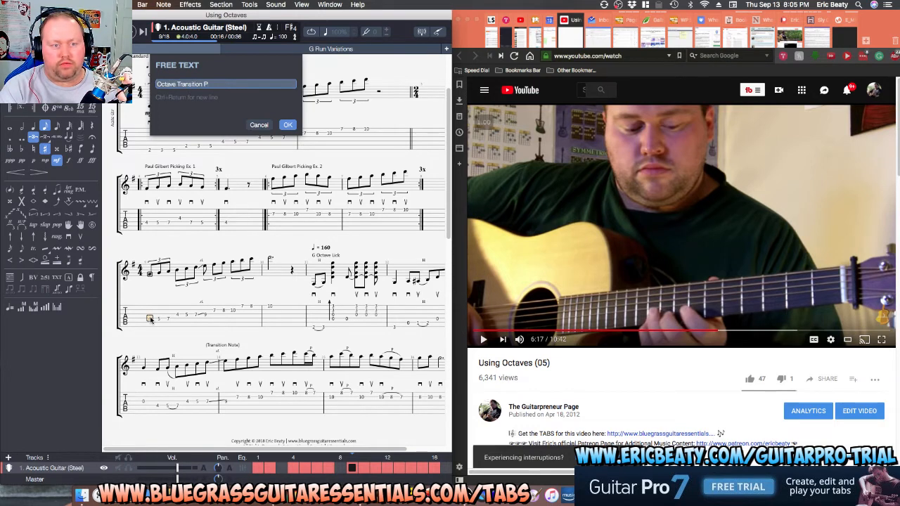
text(ractice)
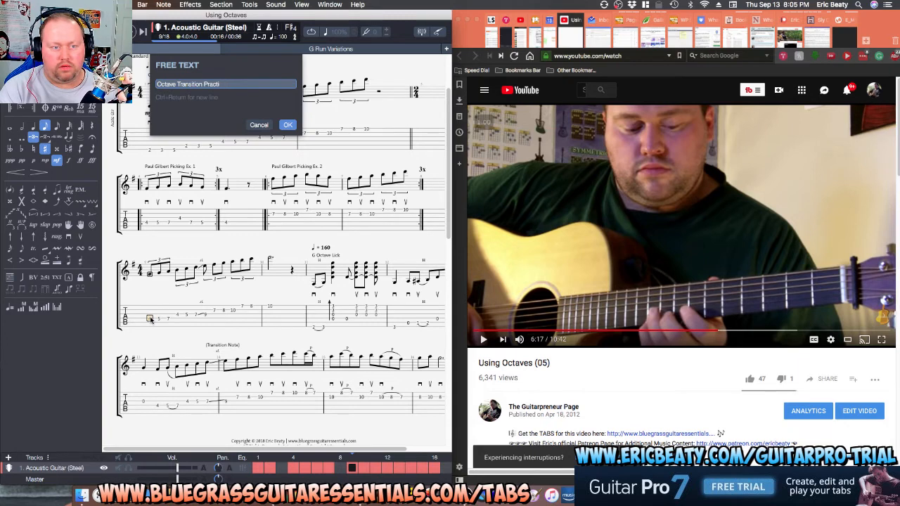
key(BackSpace)
key(BackSpace)
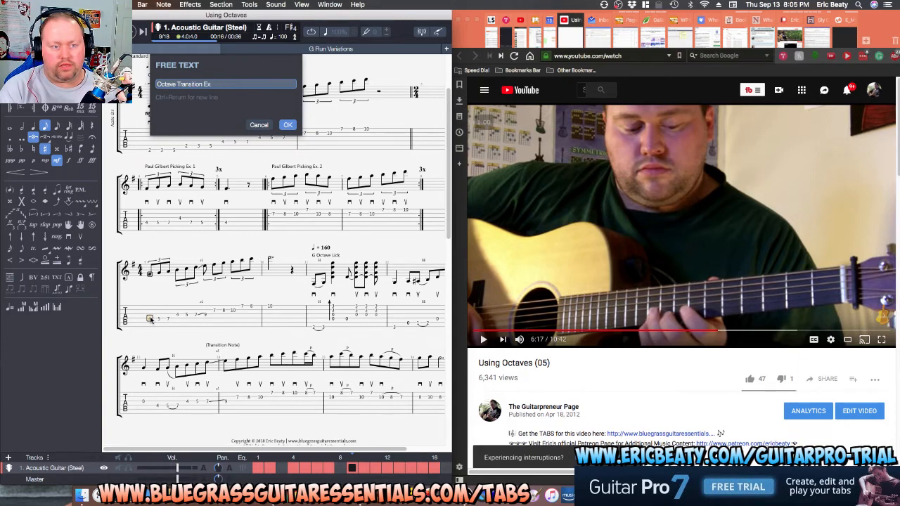
text(Ex.)
key(Return)
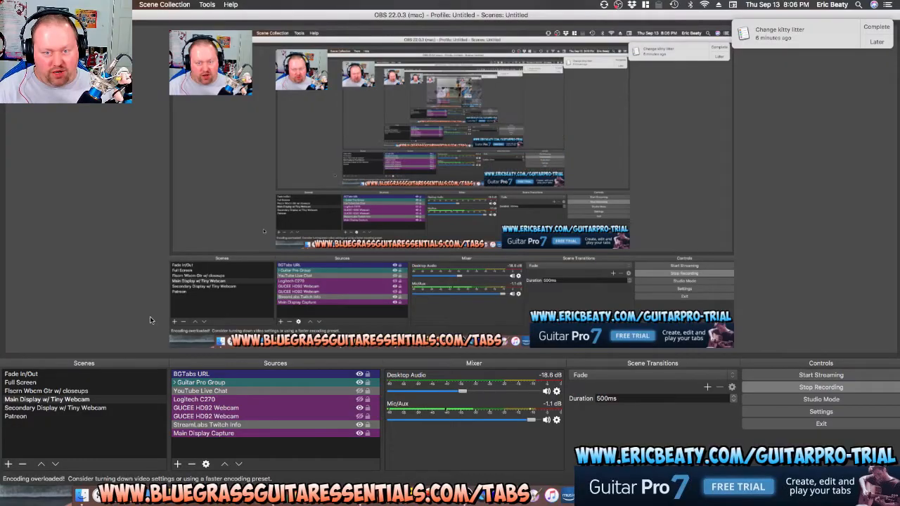
Return to Guitar Pro and change the free text at the start of bar 9 to "Octave Transition Exercise".
key(super+Tab)
key(super+Tab)
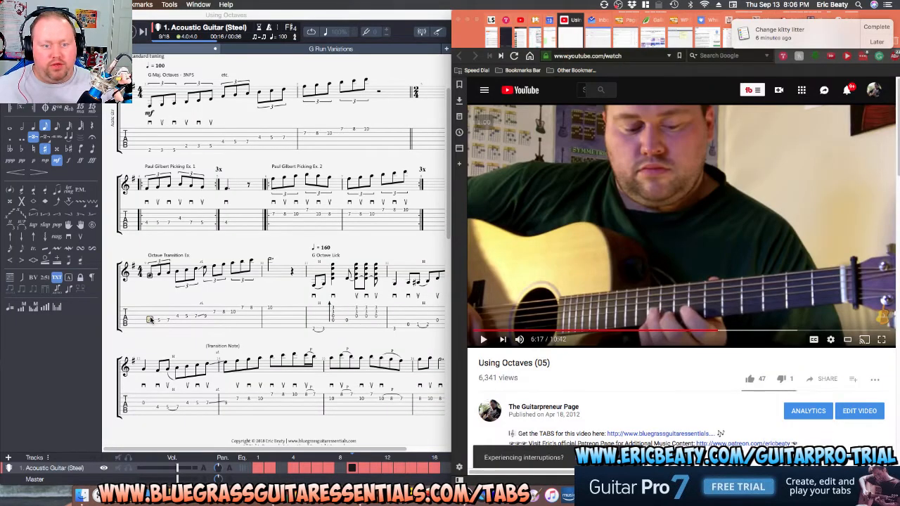
click(149, 320)
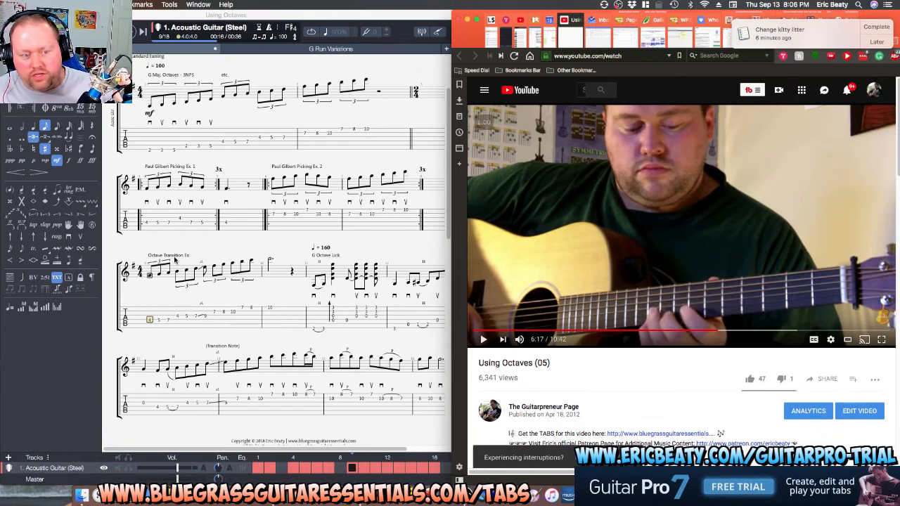
click(149, 320)
key(t)
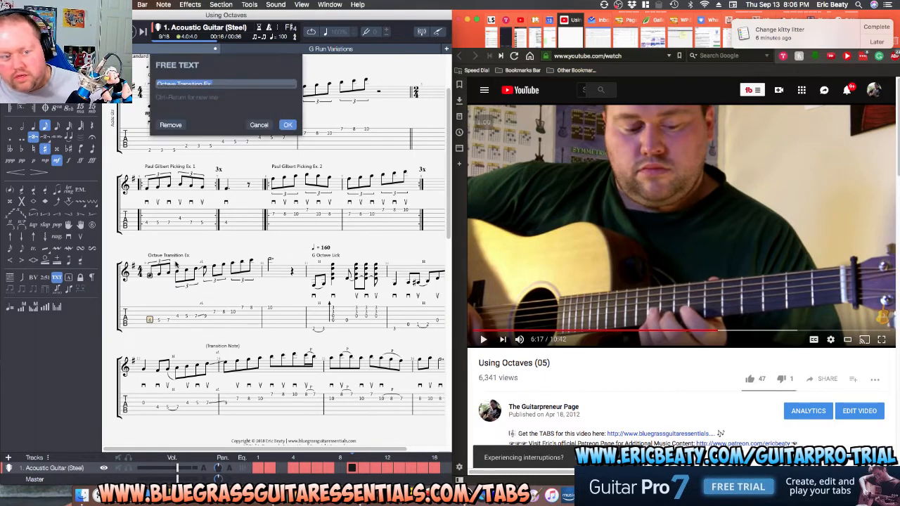
drag(157, 83, 226, 85)
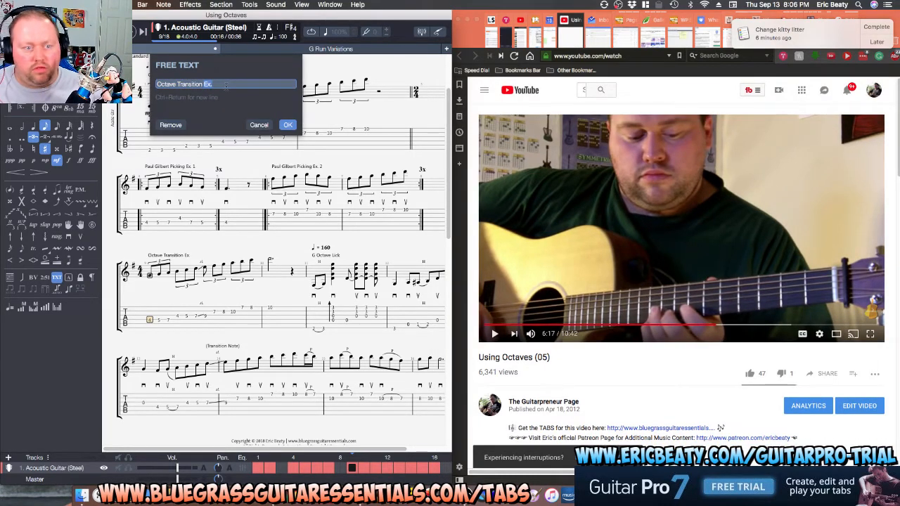
click(225, 85)
key(BackSpace)
text(ercise)
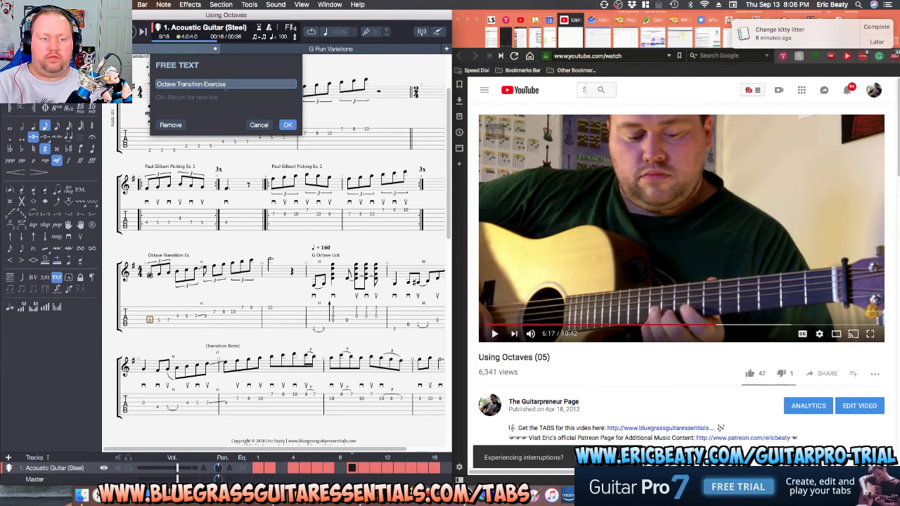
key(Return)
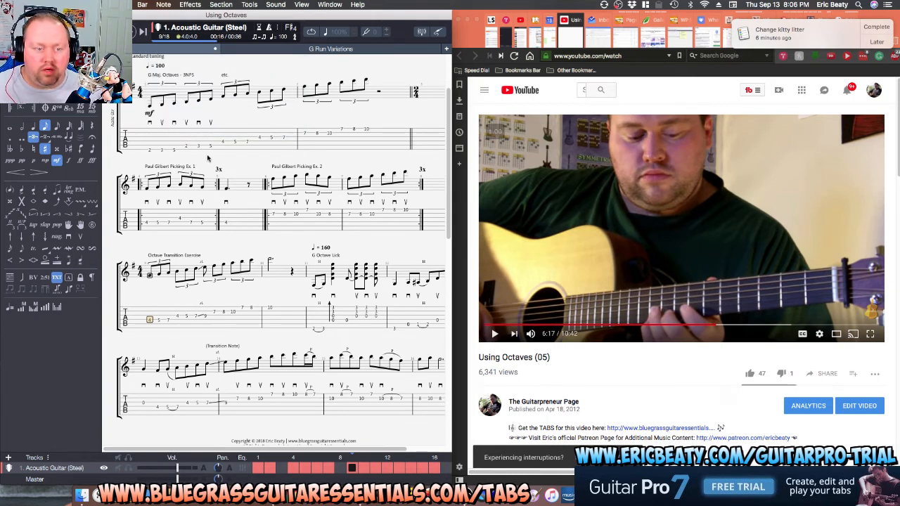
click(189, 173)
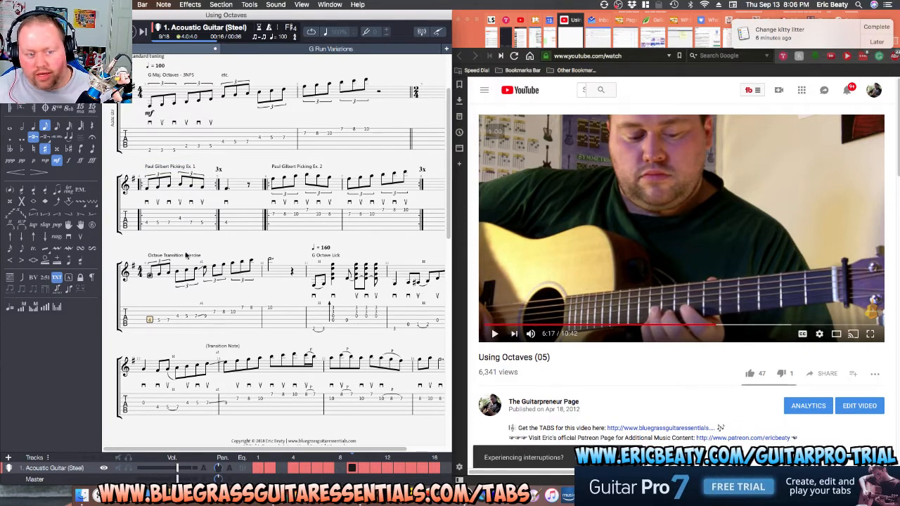
click(308, 317)
key(super+t)
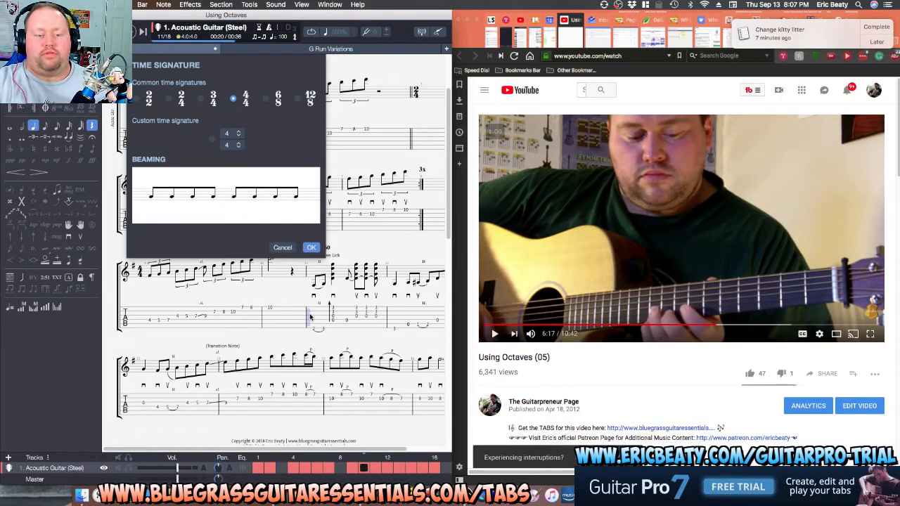
click(315, 246)
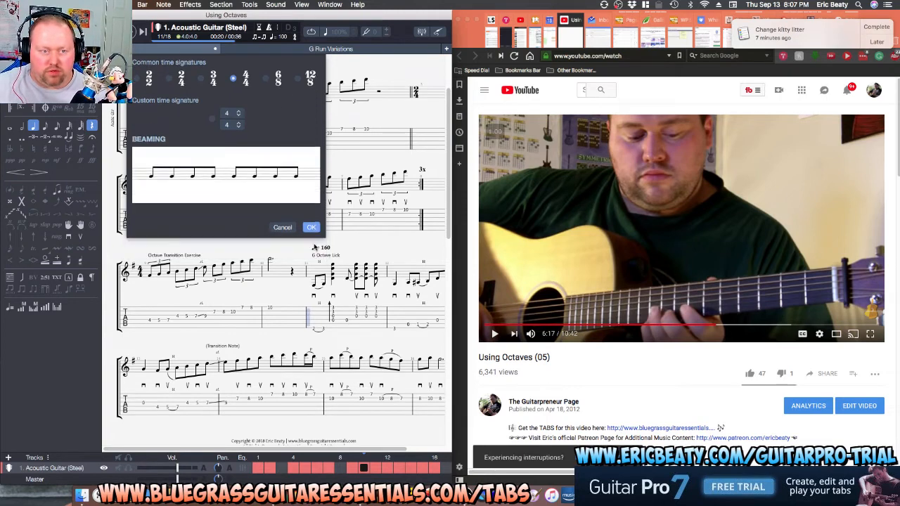
key(Left)
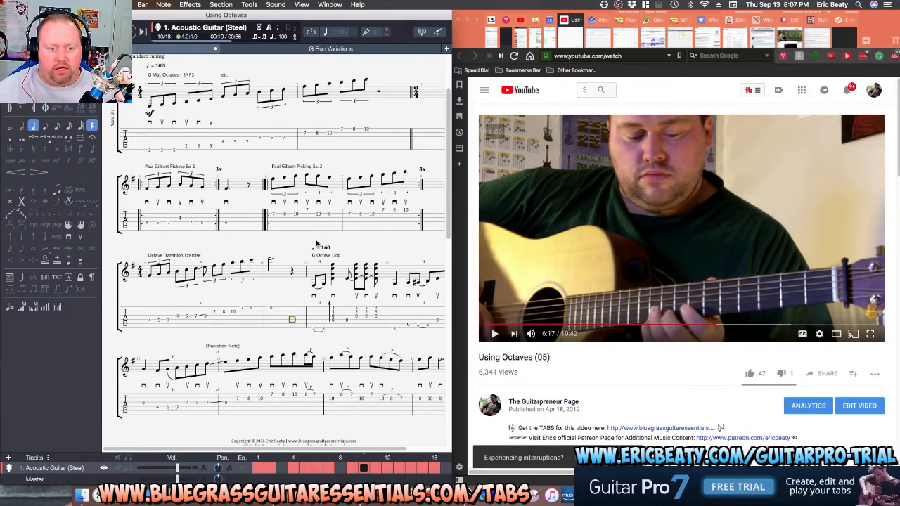
key(super+Tab)
key(super+Tab)
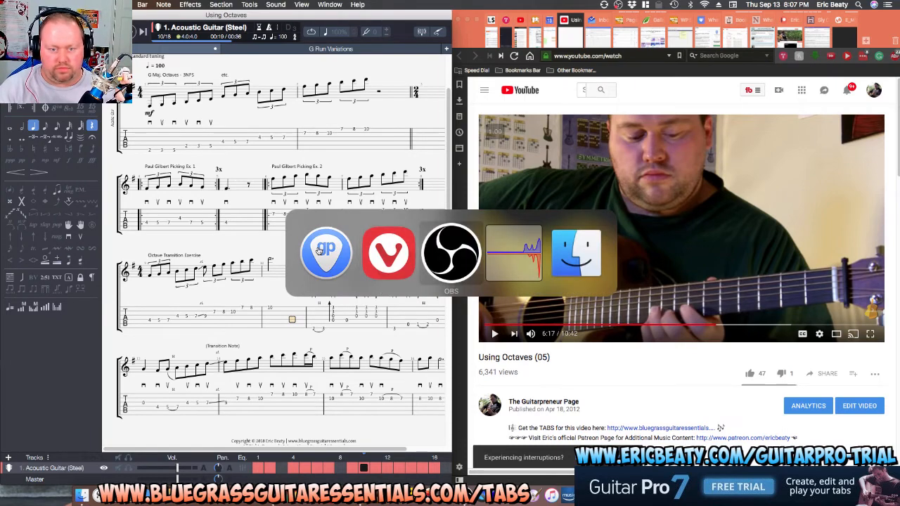
key(super+Tab)
key(super+Tab)
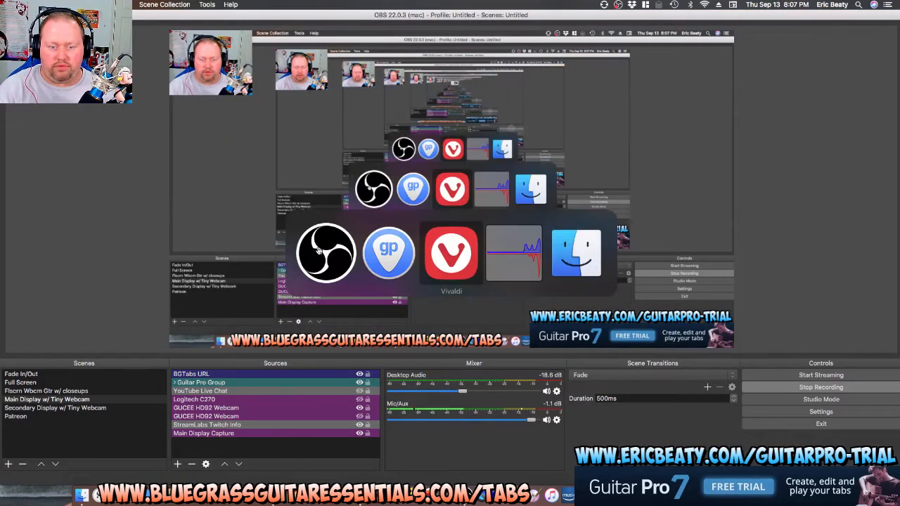
key(super+Tab)
key(super+Tab)
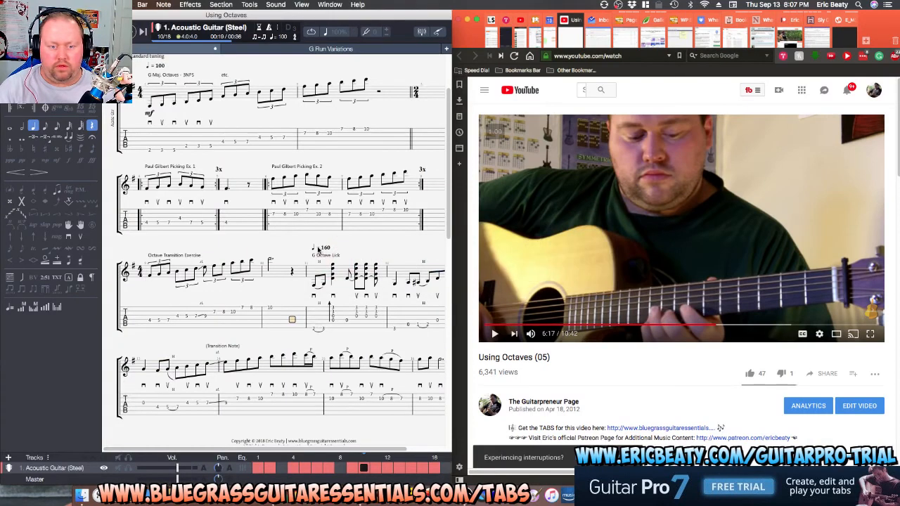
click(310, 320)
key(super+t)
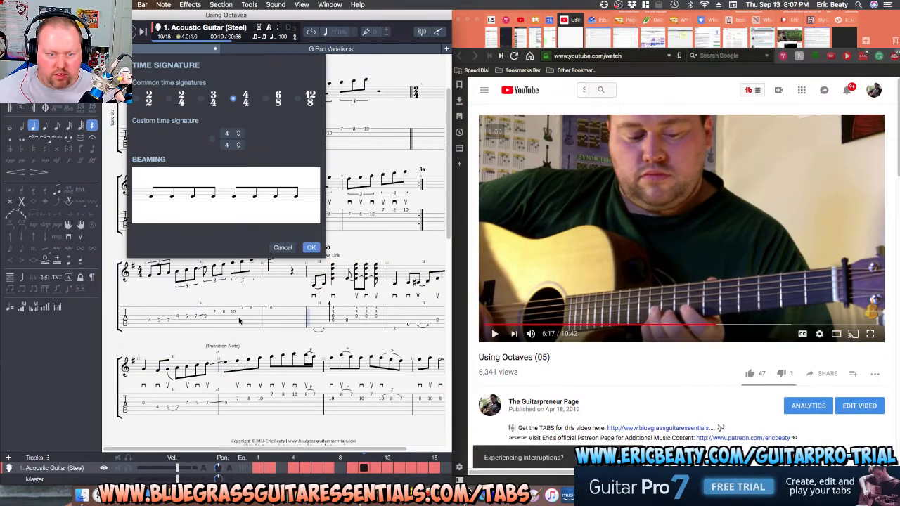
key(Escape)
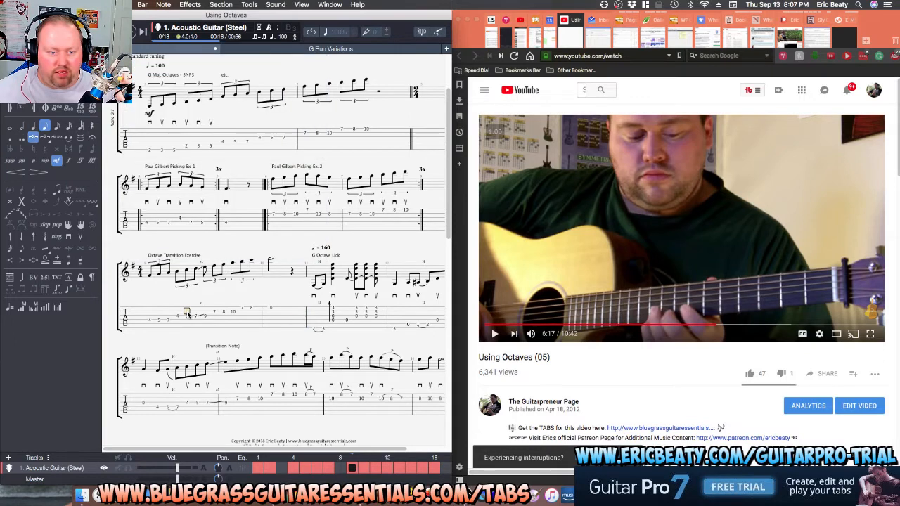
Add a double bar line at the end of bar 10 and play the score back from bar 9.
click(291, 315)
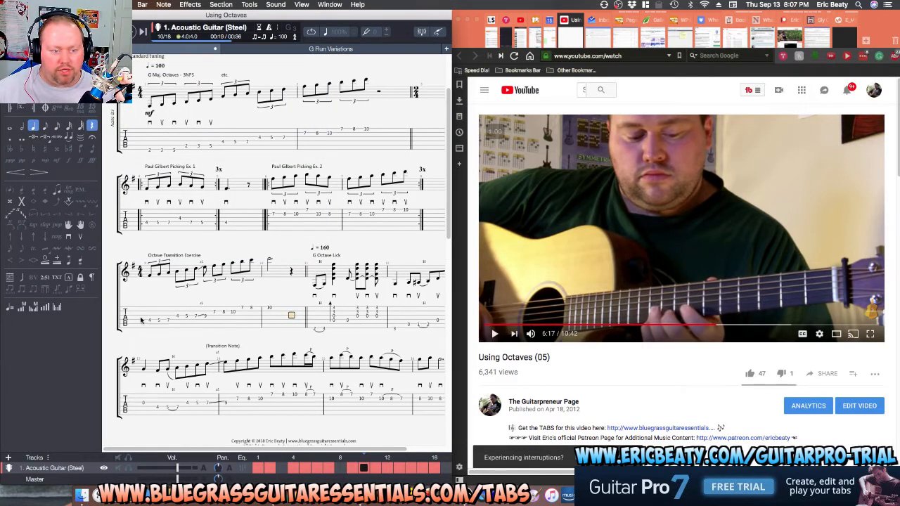
double_click(169, 339)
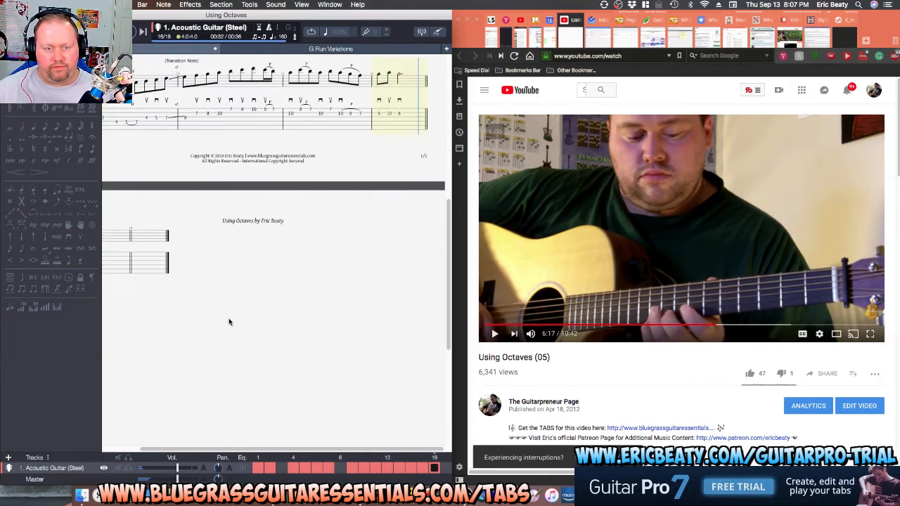
Force a line break after bar 10 so that the G Octave Lick starts on its own system.
scroll(252, 251, up, 10)
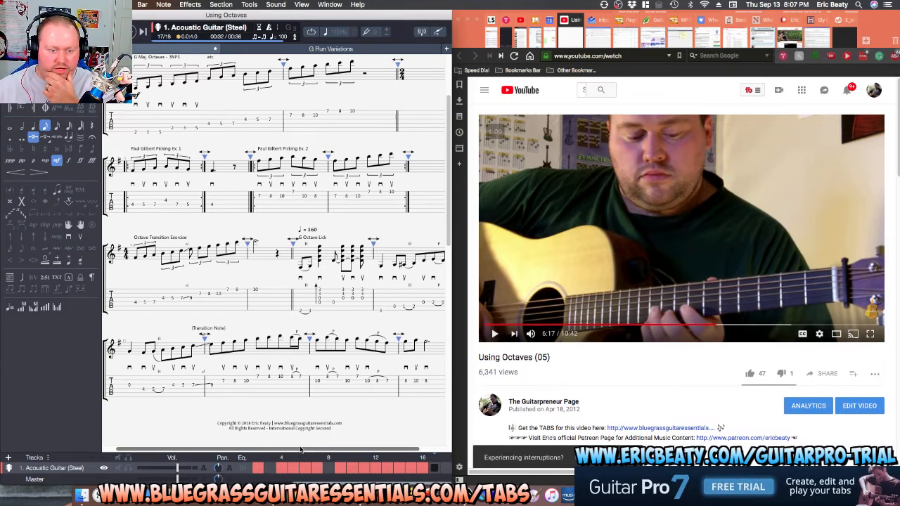
scroll(433, 264, right, 2)
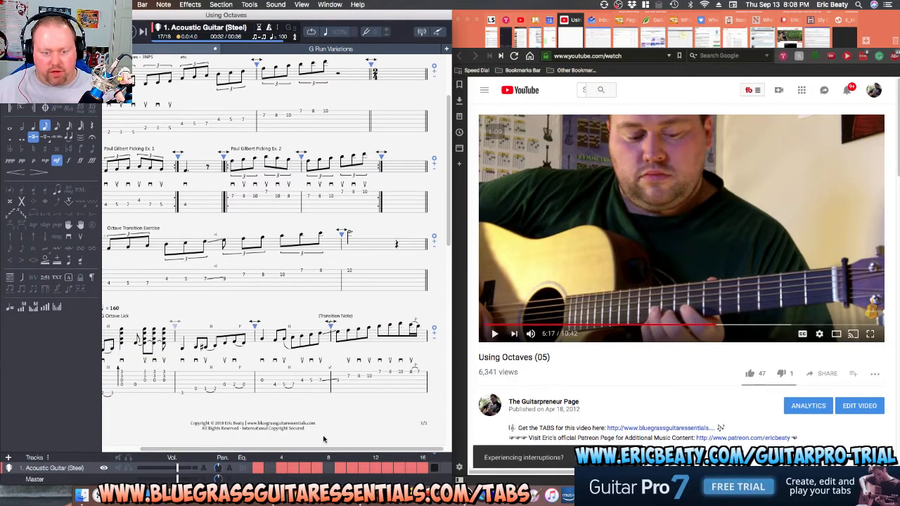
drag(325, 449, 275, 443)
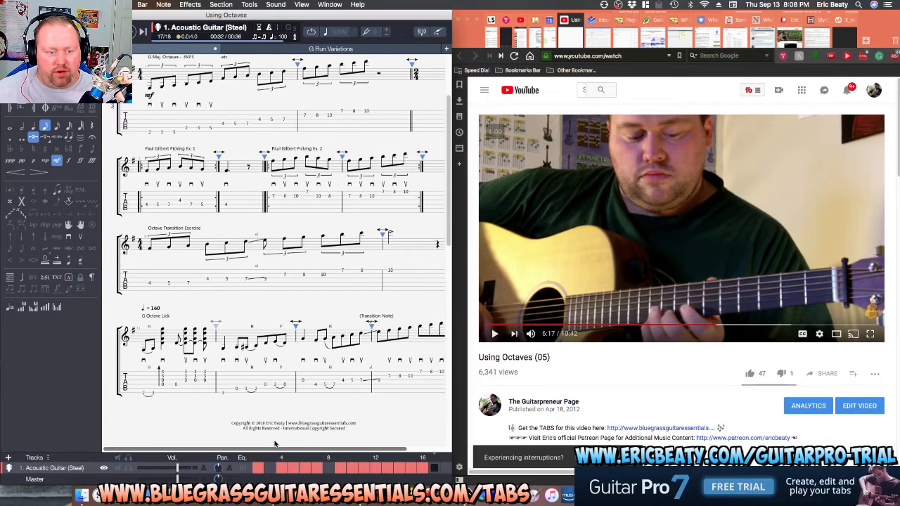
Play back the score from bar 9 through the last notes on the second page to check the new layout.
click(153, 284)
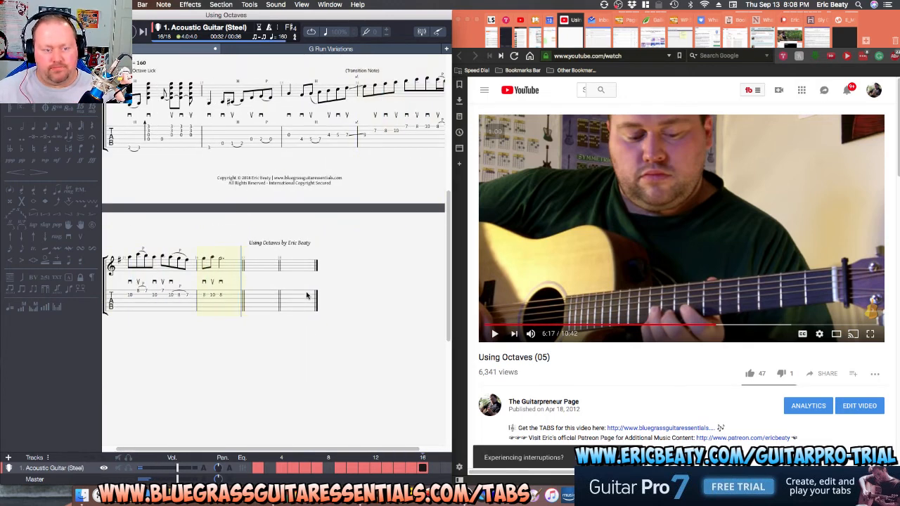
key(space)
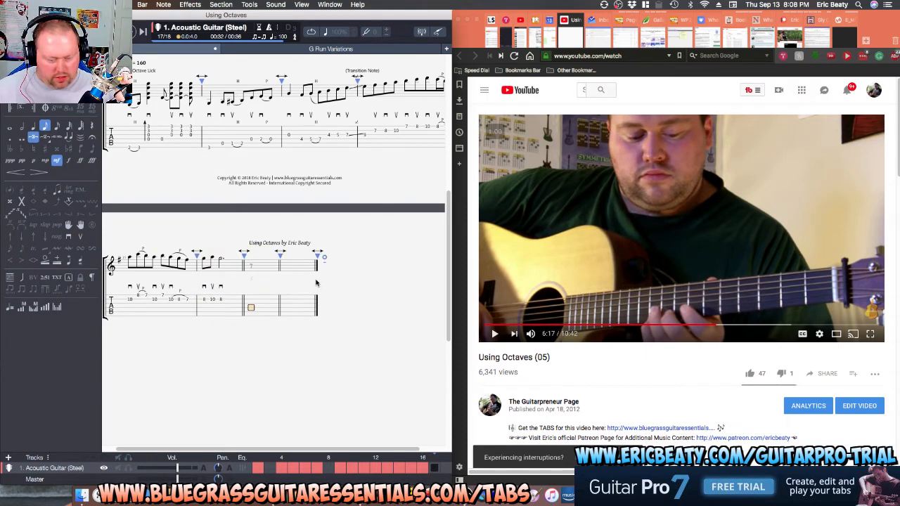
scroll(316, 283, up, 3)
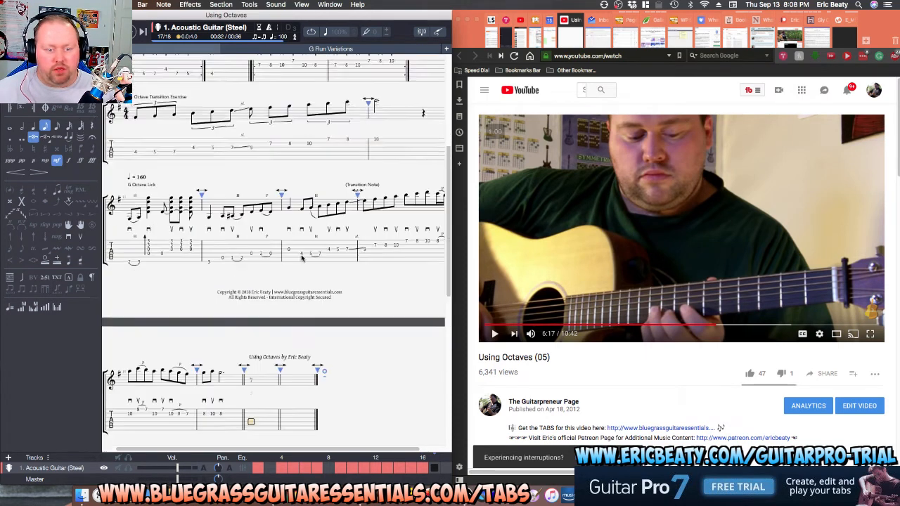
Delete the empty bar 18 at the end of the score and append a new empty bar after bar 17.
scroll(303, 258, down, 3)
click(296, 316)
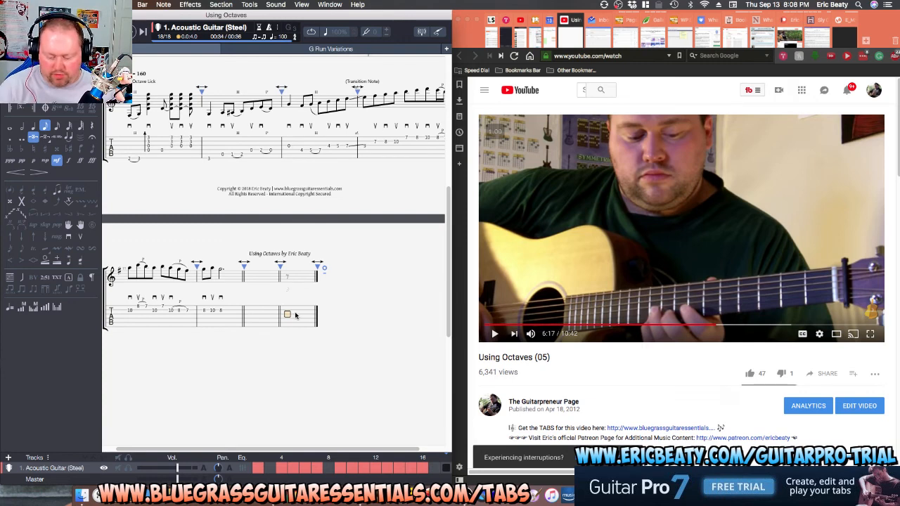
key(super+BackSpace)
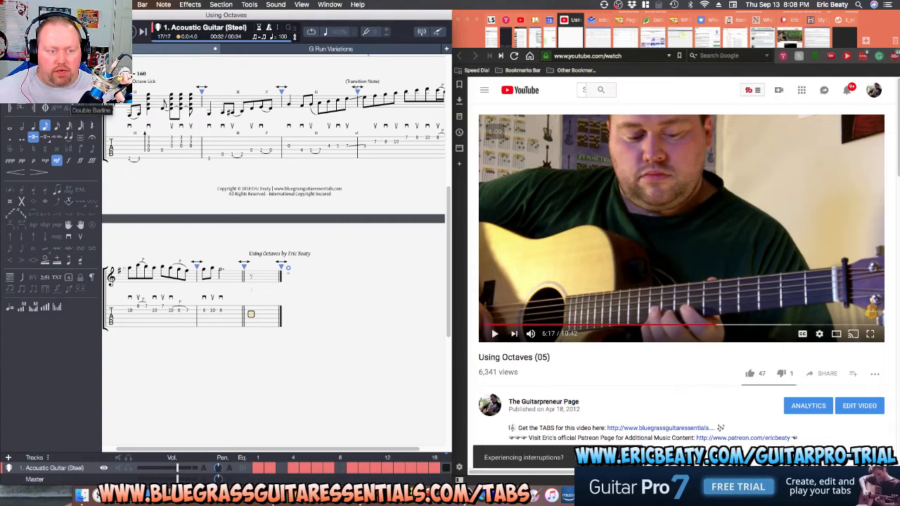
click(266, 328)
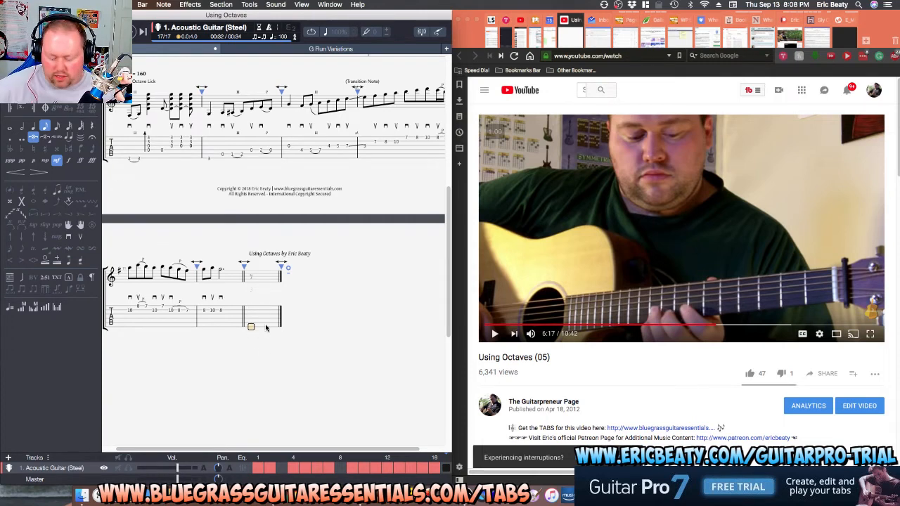
key(Right)
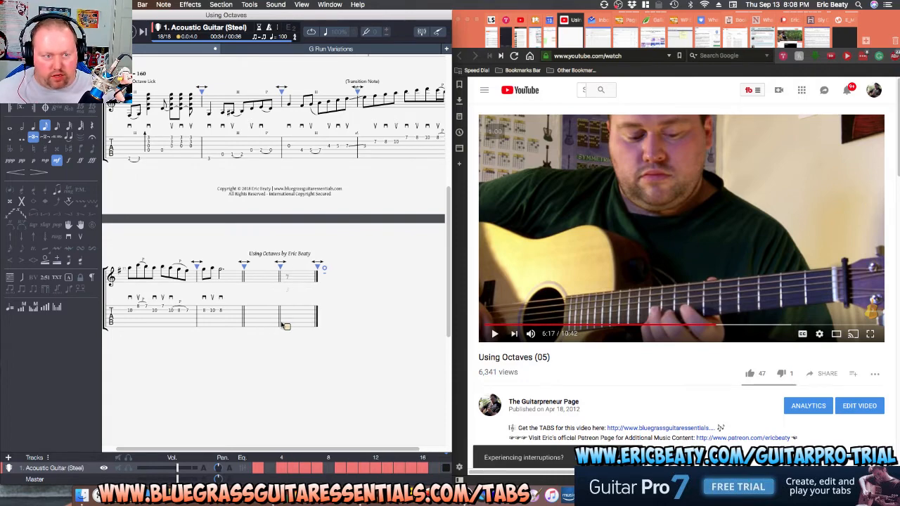
Widen the two bars of Paul Gilbert Picking Ex. 2 and the bar before them to space out their notes.
scroll(341, 295, up, 15)
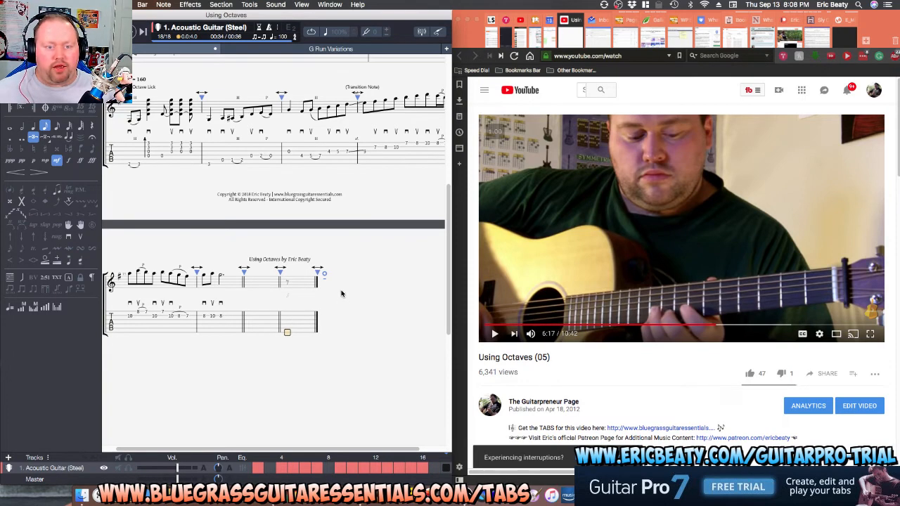
scroll(340, 295, up, 2)
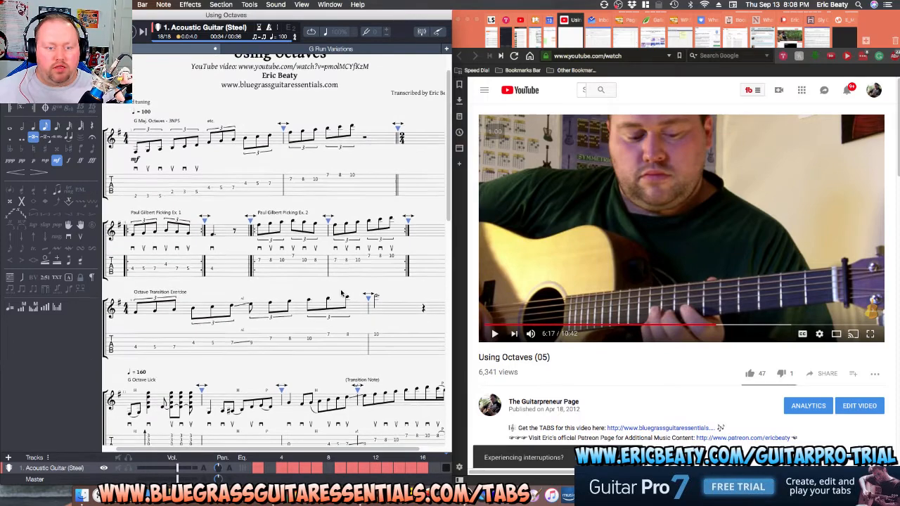
scroll(340, 293, down, 3)
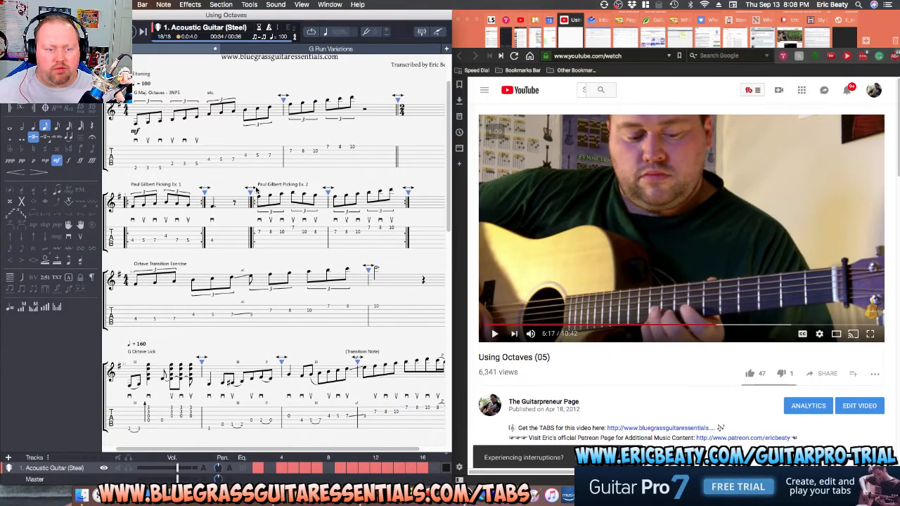
mouse_move(252, 199)
mouse_down()
mouse_move(267, 199)
mouse_move(254, 200)
mouse_up()
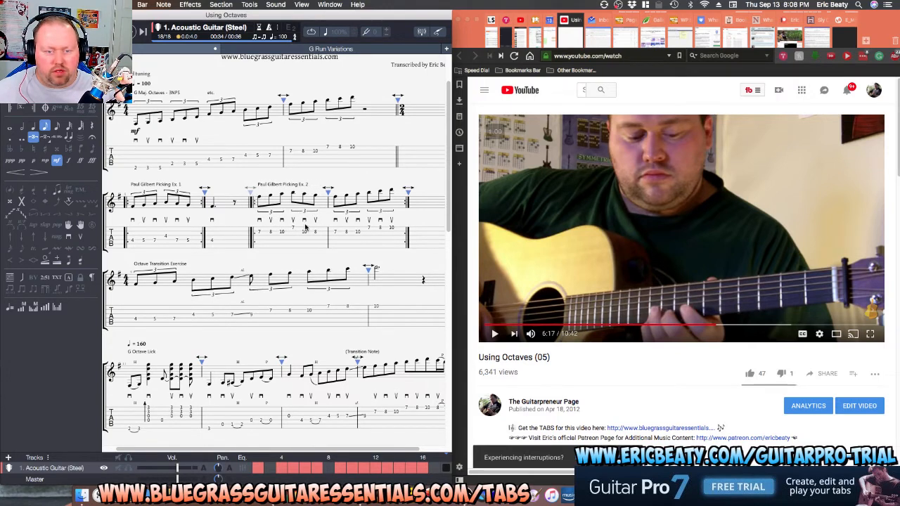
scroll(344, 204, right, 2)
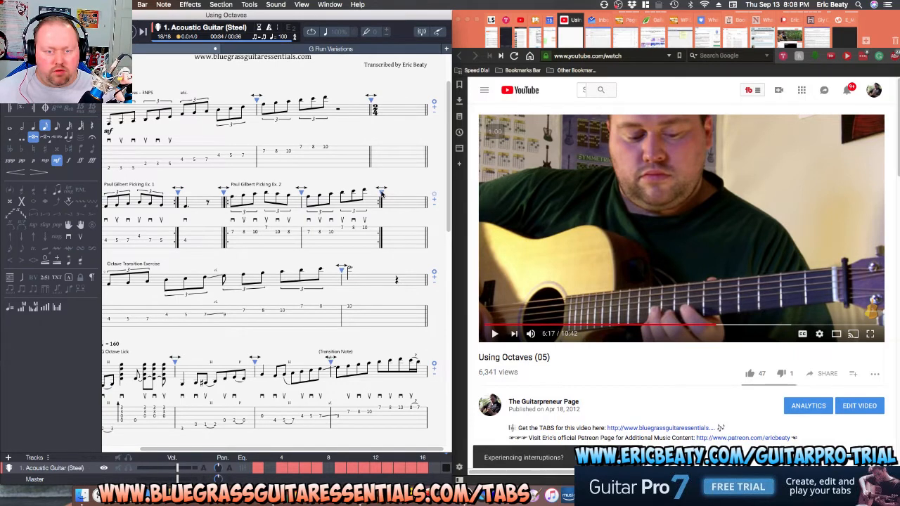
drag(381, 194, 408, 195)
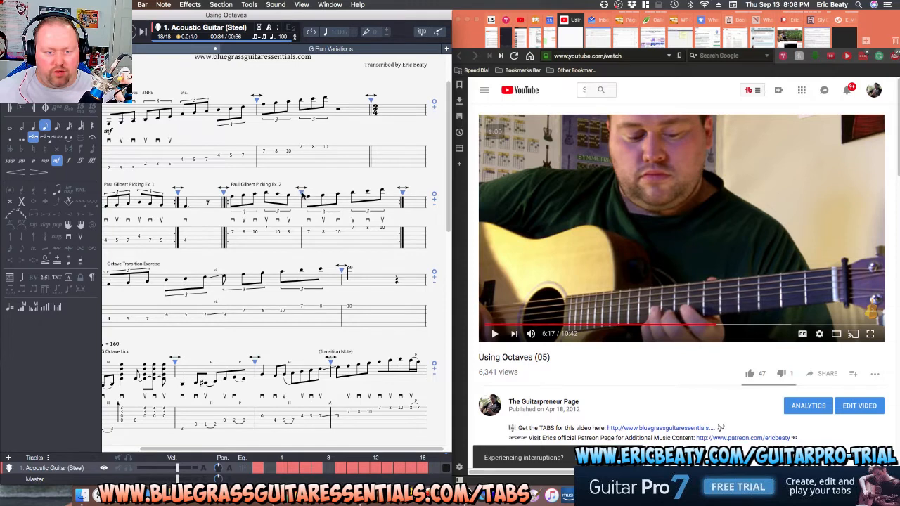
drag(302, 195, 323, 198)
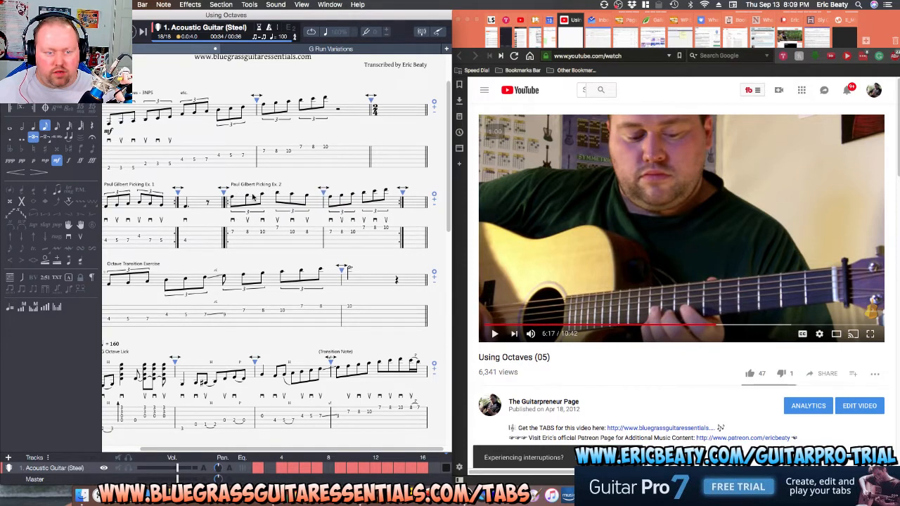
drag(227, 194, 237, 199)
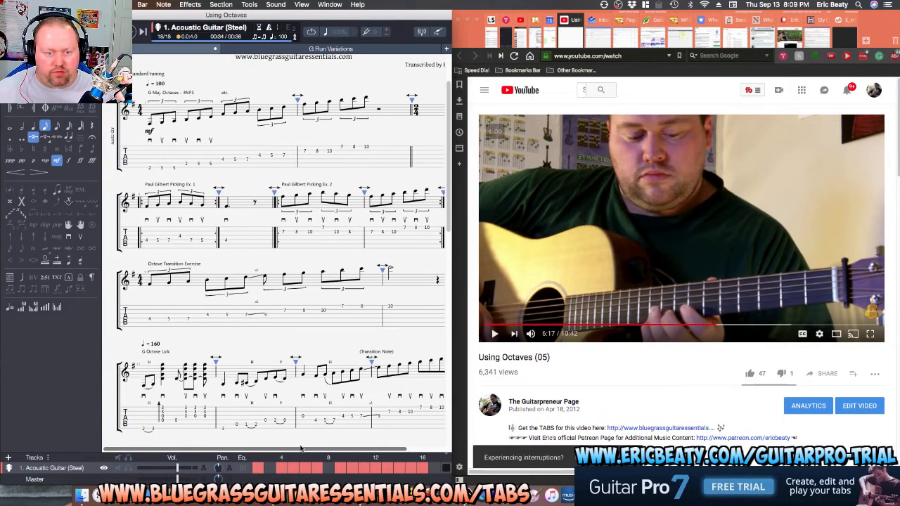
scroll(378, 447, left, 3)
scroll(288, 444, right, 3)
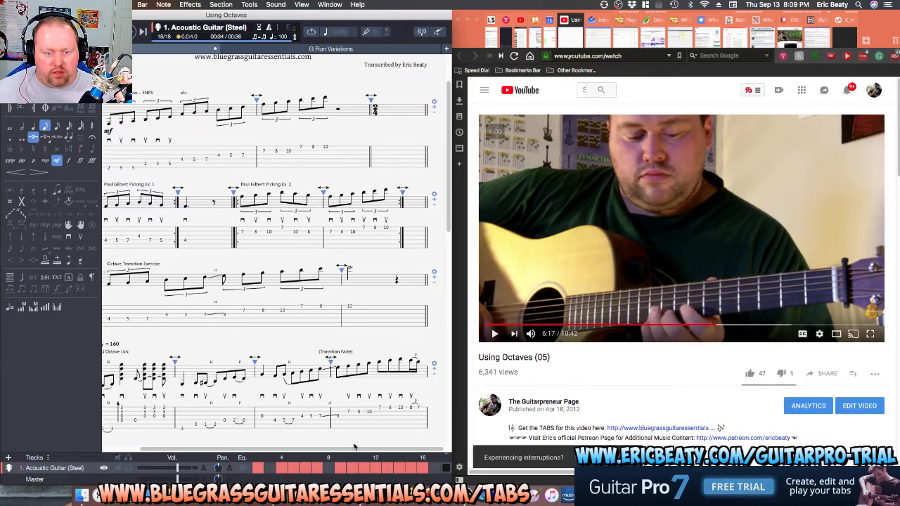
drag(351, 448, 333, 449)
scroll(333, 450, right, 3)
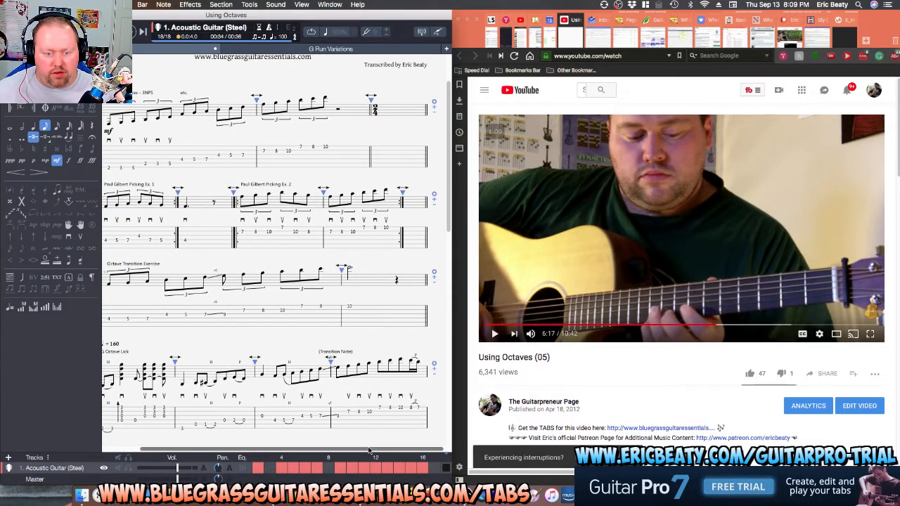
Play back bar 16, the closing notes of the G Octave Lick on the second page.
scroll(216, 382, left, 3)
scroll(208, 365, down, 5)
scroll(206, 360, down, 5)
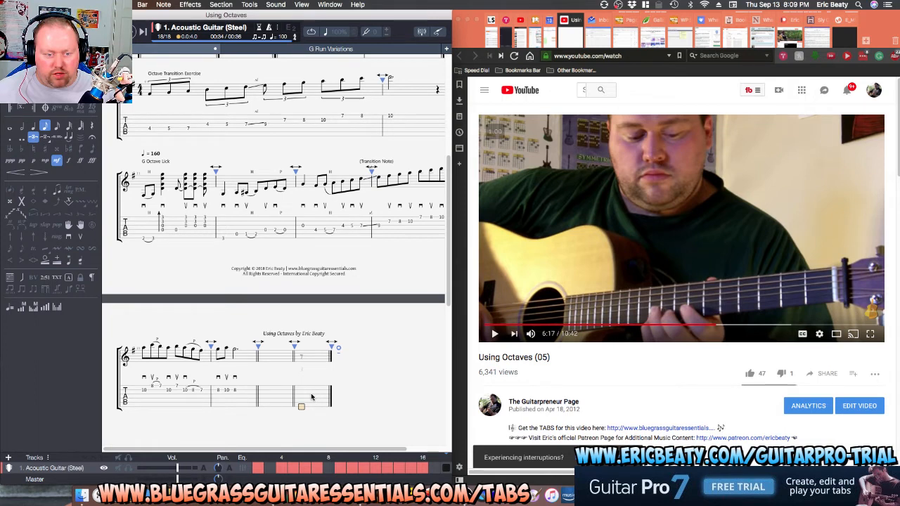
click(234, 385)
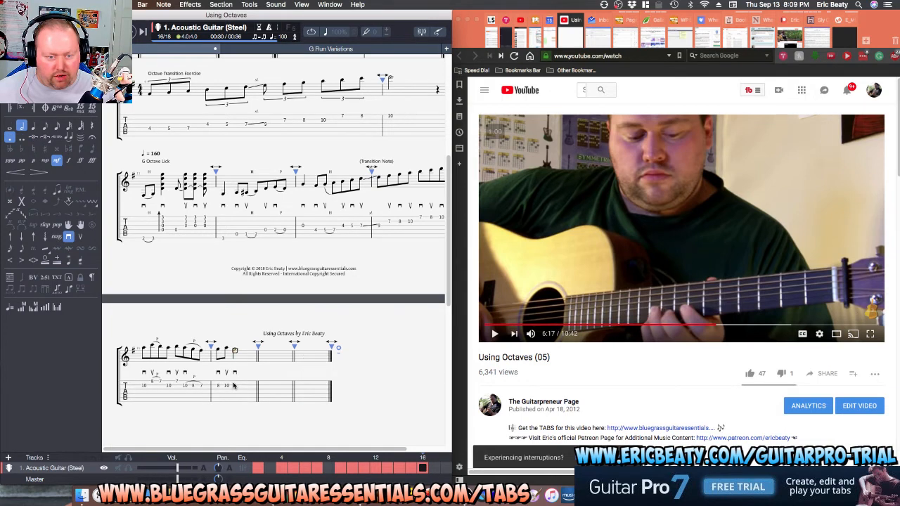
key(space)
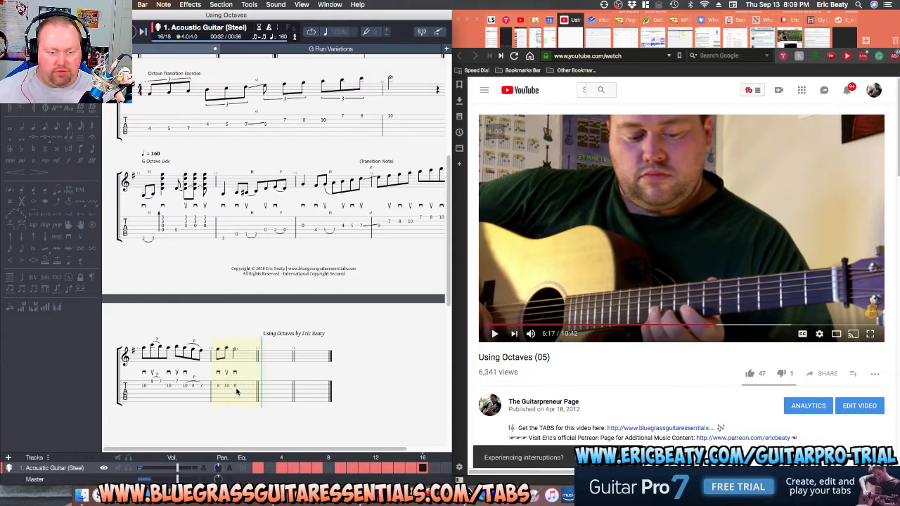
key(space)
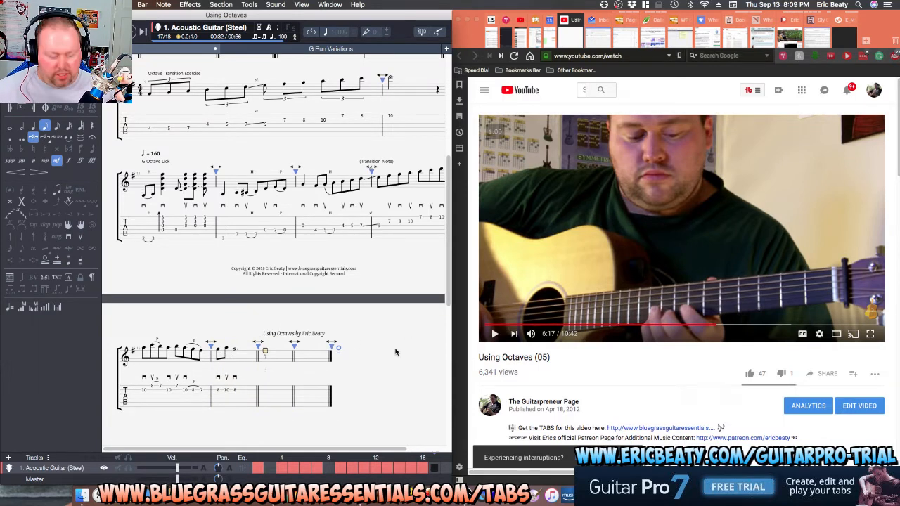
Switch to the Using Octaves (05) video, play it on from 6:17, replay the last passage and pause at 6:46.
click(704, 190)
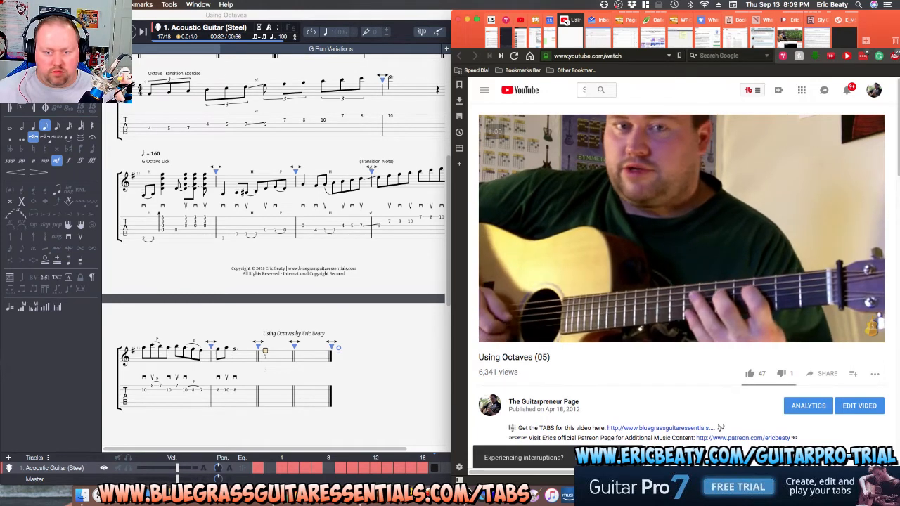
mouse_move(694, 225)
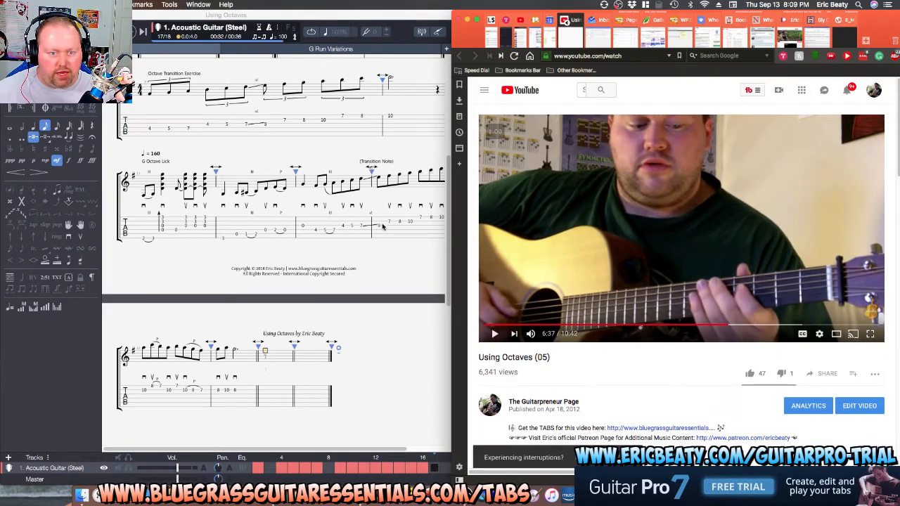
click(716, 242)
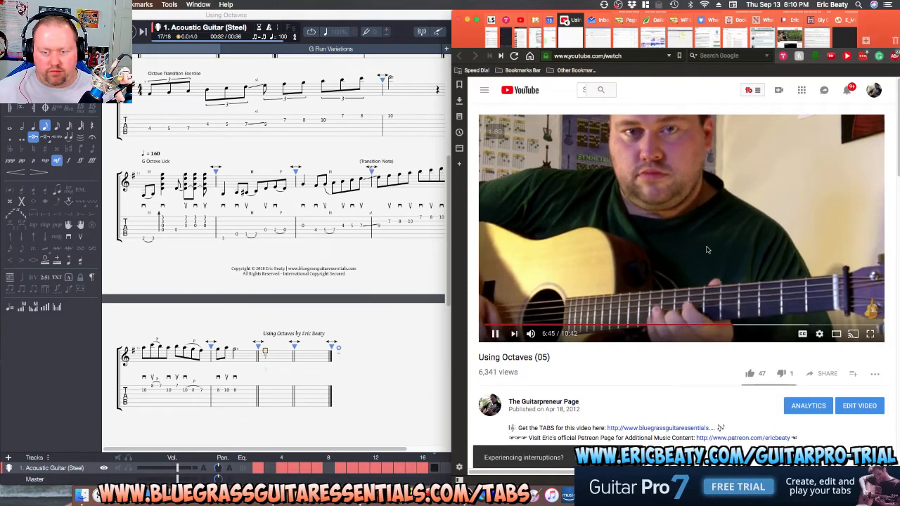
key(Left)
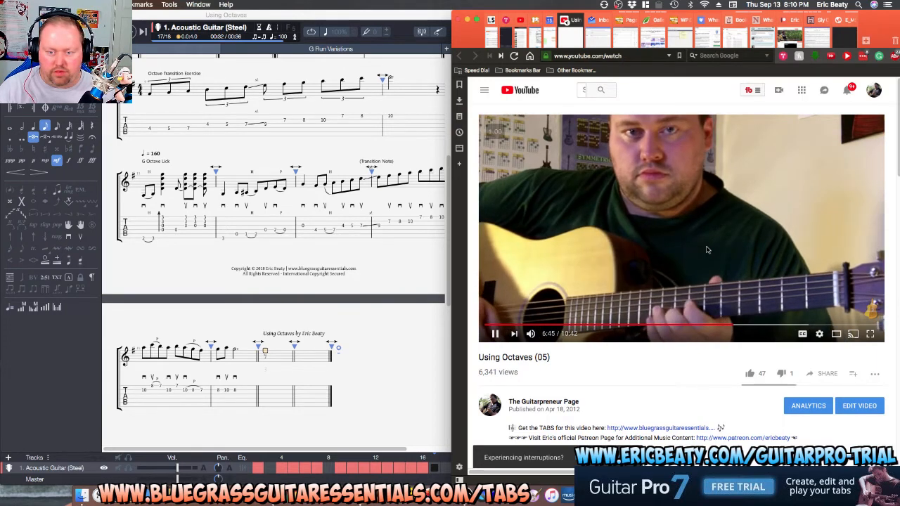
key(Left)
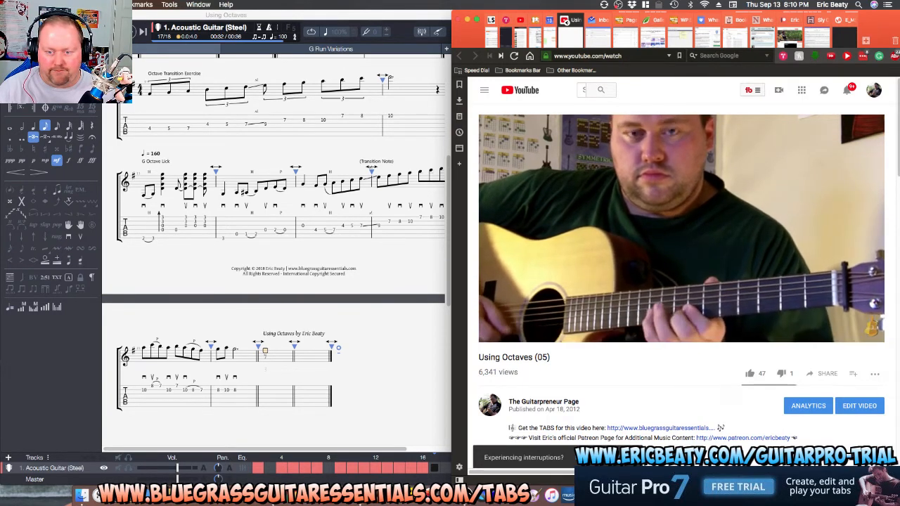
click(707, 249)
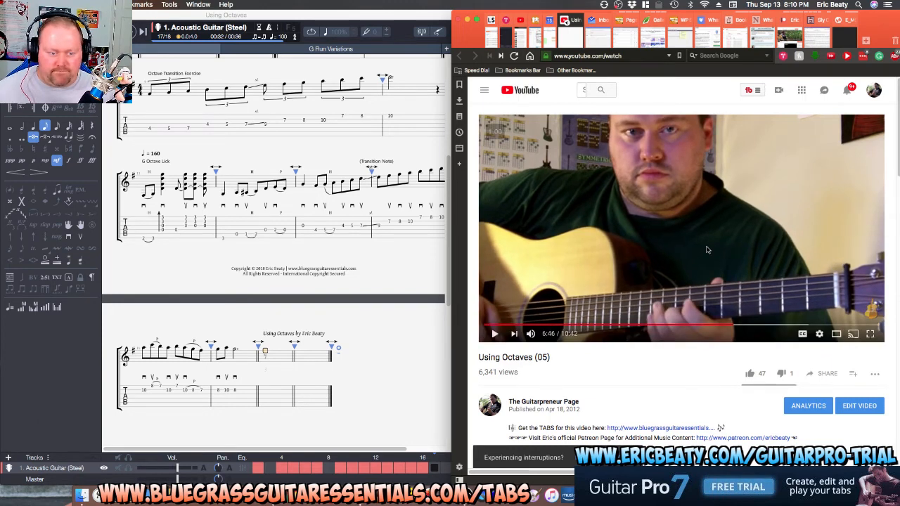
Play back the end of the G Octave Lick in the score, and replay the video passage from 6:42 to 6:46 for comparison.
click(187, 392)
key(space)
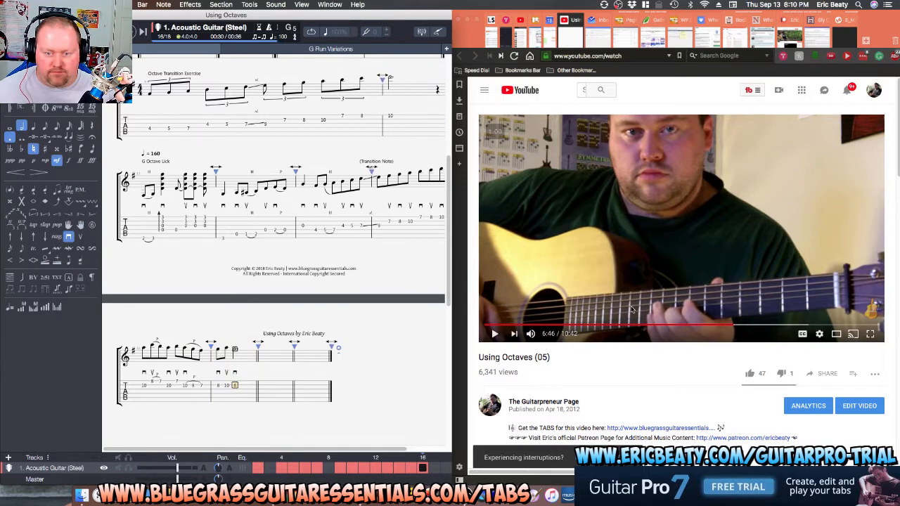
click(717, 308)
key(Left)
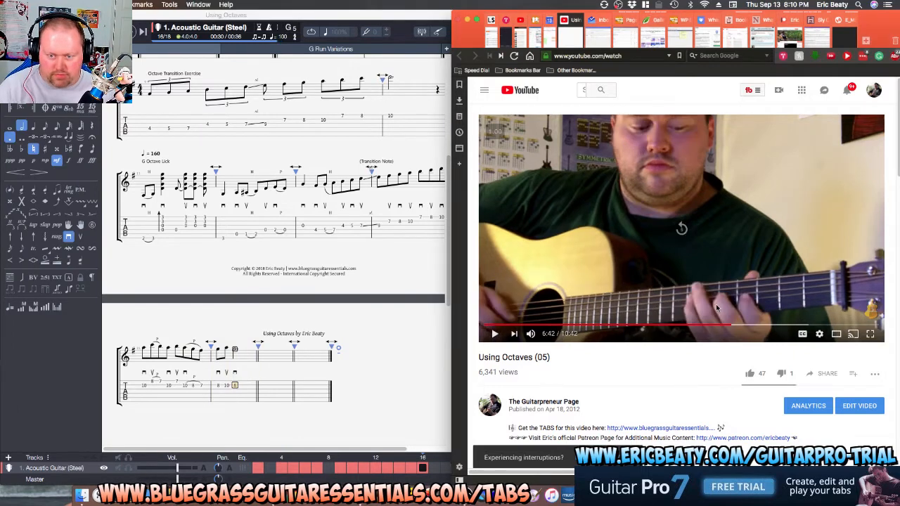
click(717, 307)
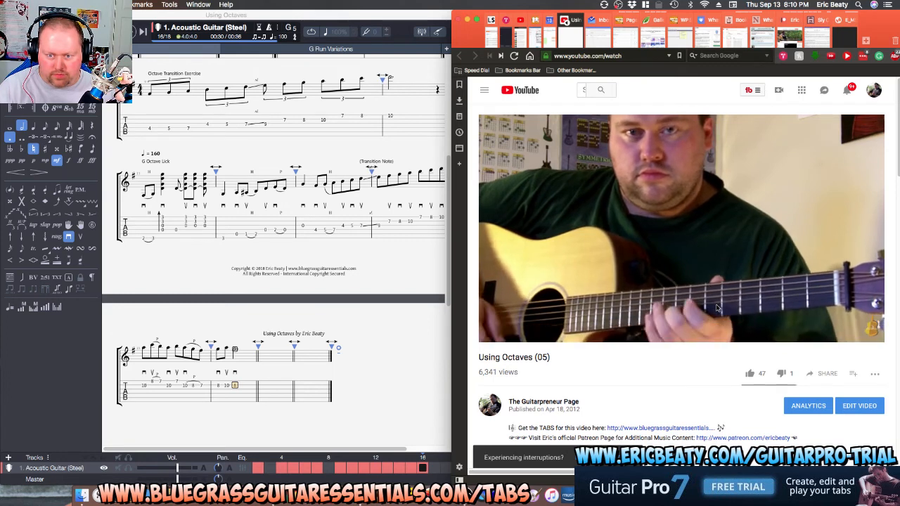
click(717, 308)
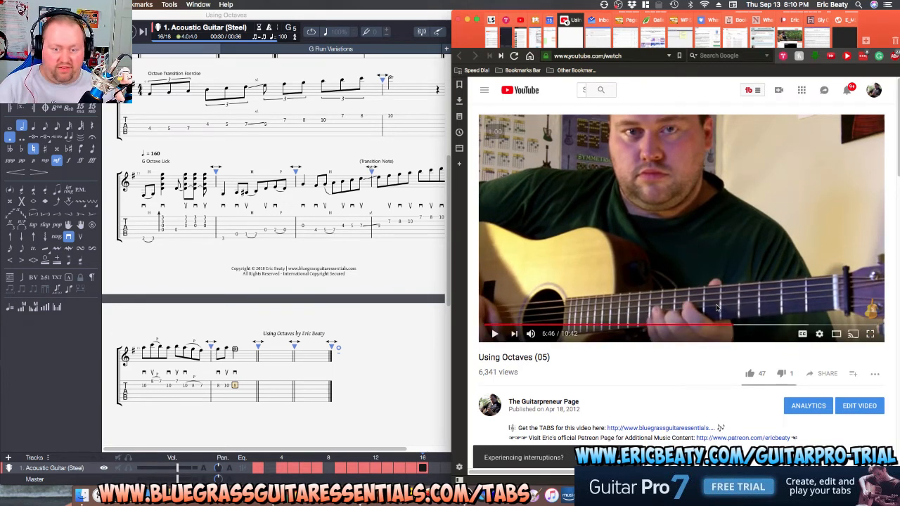
Return to the score and play back bar 16, first on its own and once more from the last note of bar 15.
click(216, 389)
key(space)
key(space)
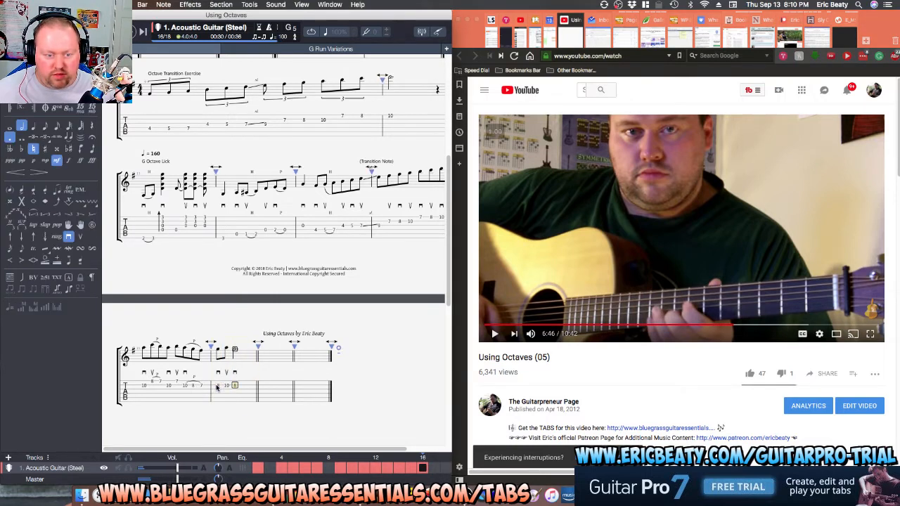
click(201, 386)
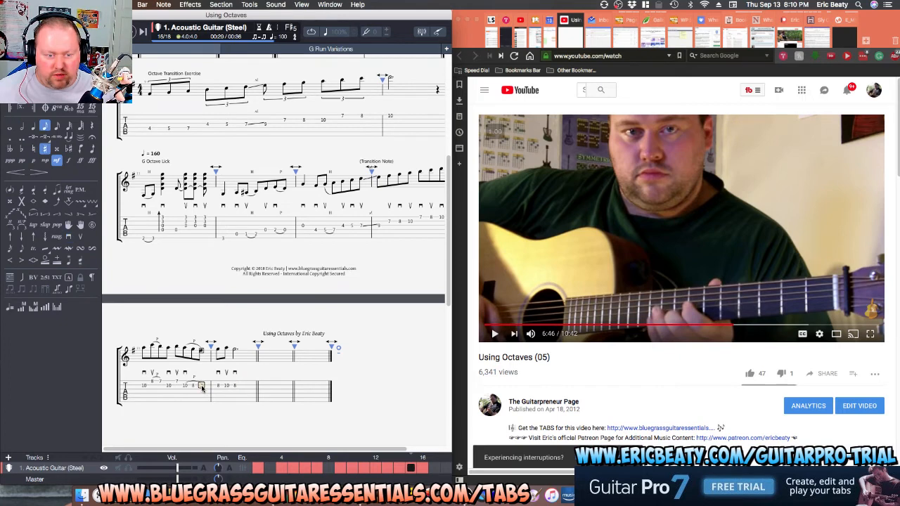
key(space)
key(space)
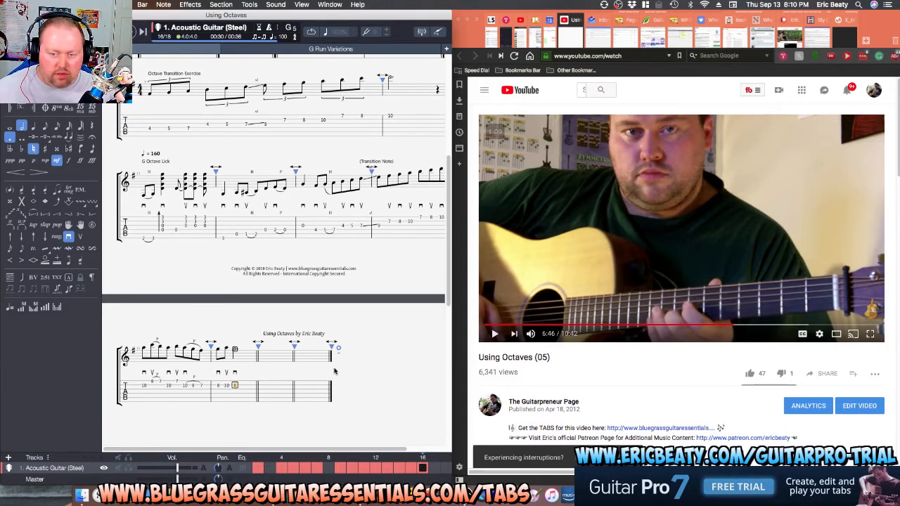
Switch to the Using Octaves (05) video and watch from 6:46 to 8:03, pausing at 6:54.
click(684, 295)
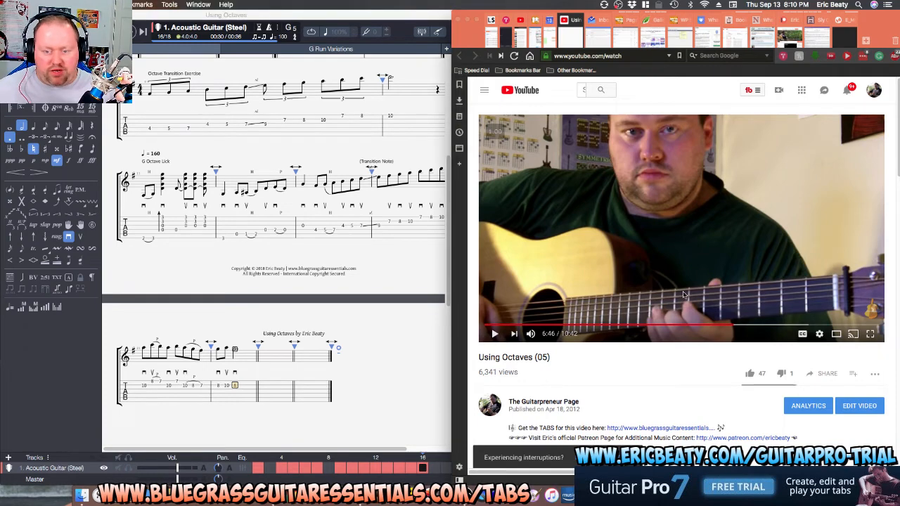
click(695, 274)
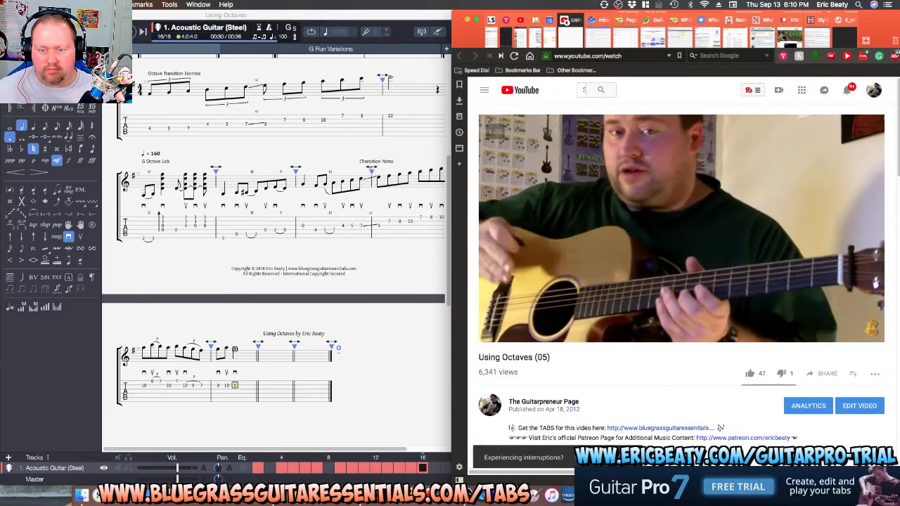
click(695, 274)
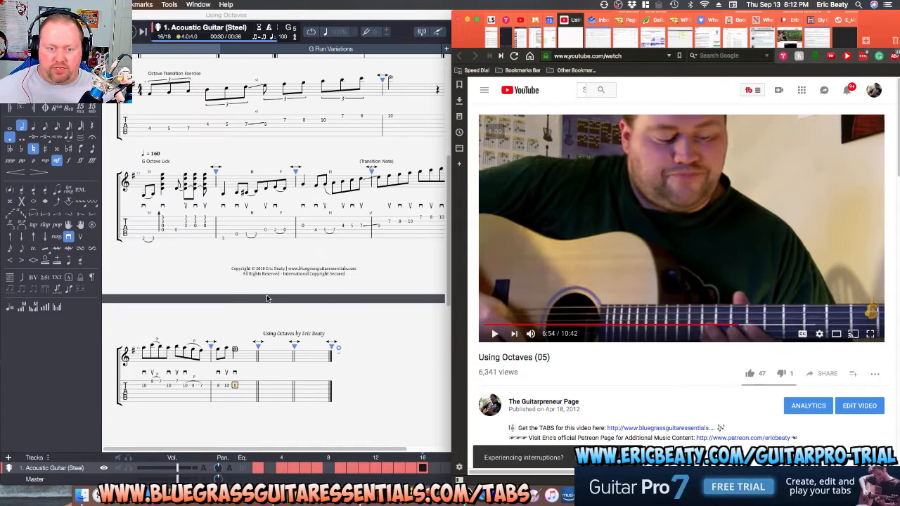
click(680, 228)
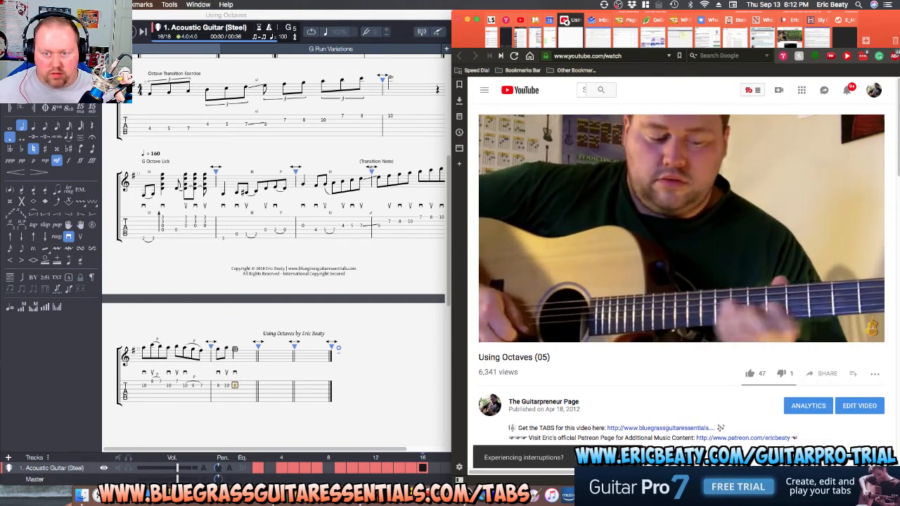
mouse_move(715, 220)
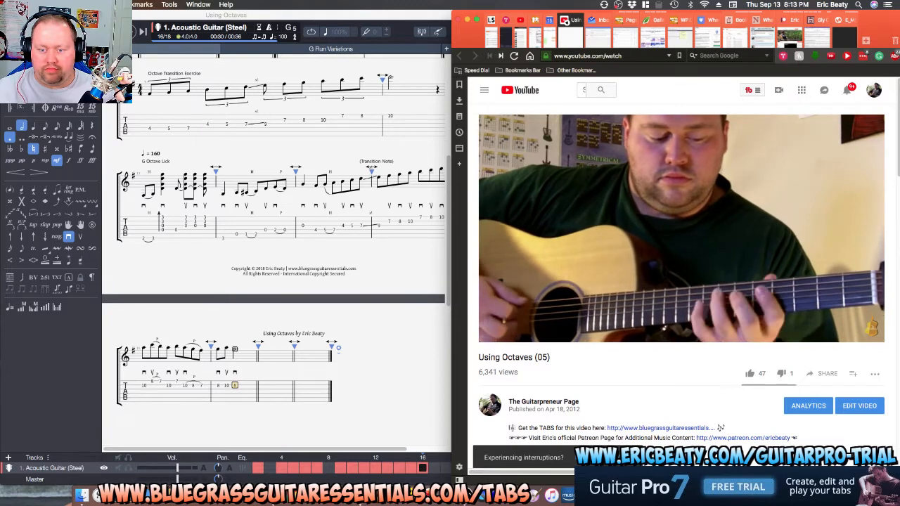
click(691, 231)
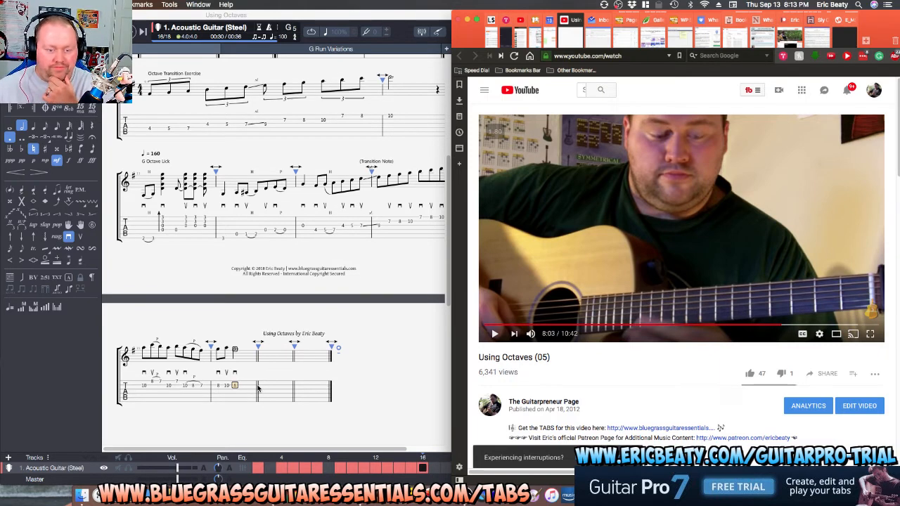
Return to the score and add the free text "Alt. Ending to G Octave Lick" at the start of bar 18.
click(300, 391)
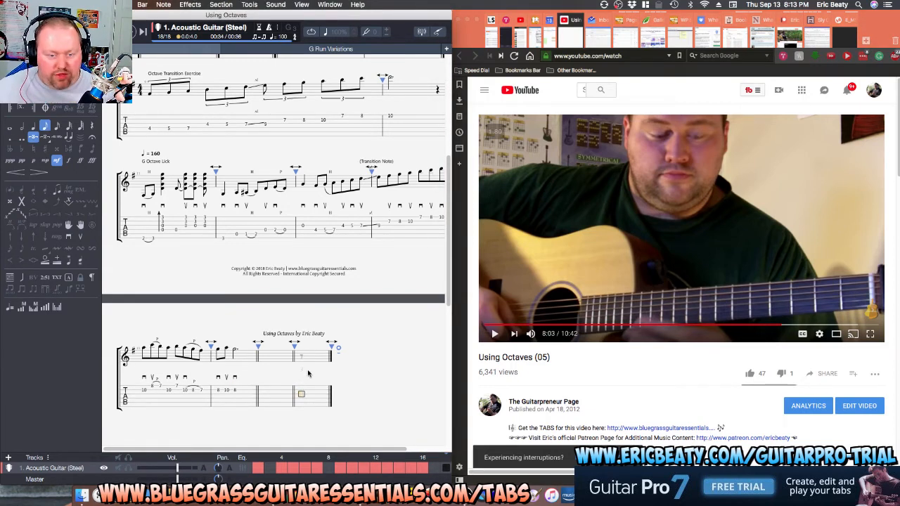
text(tAl)
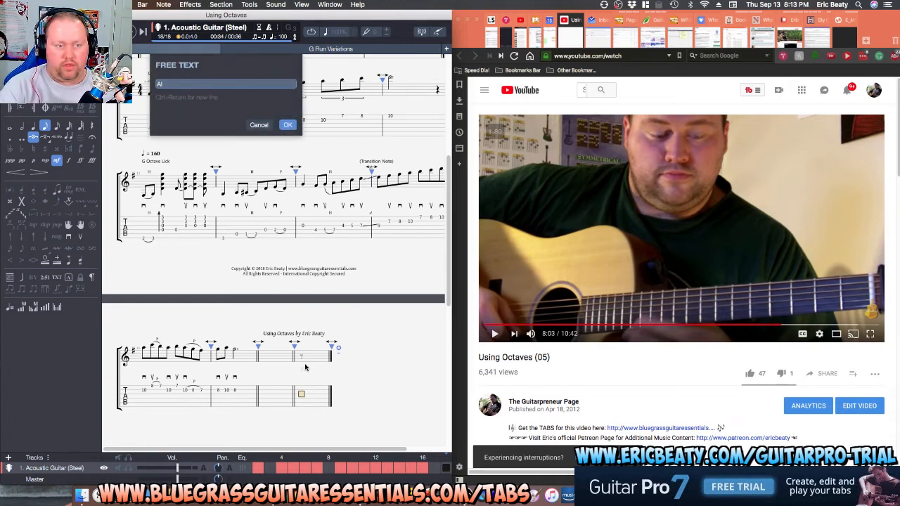
text(t. Ending to)
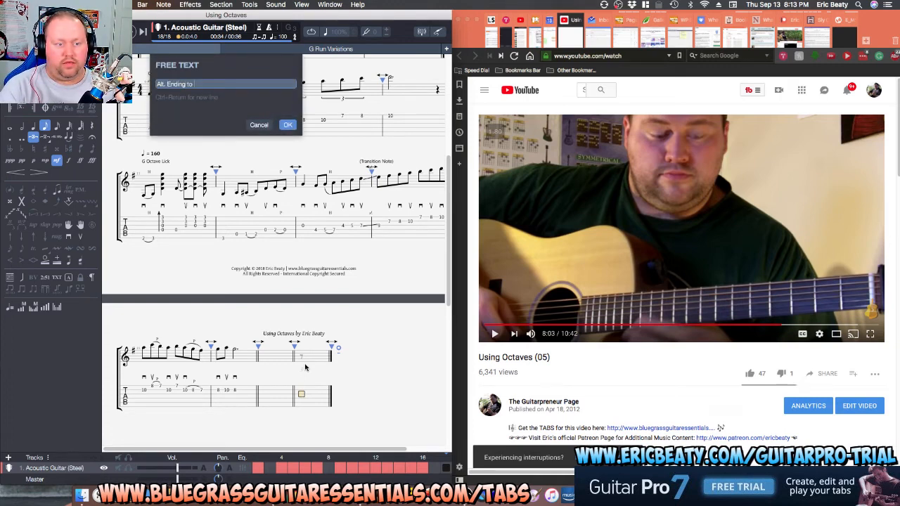
text( G Octave Lick)
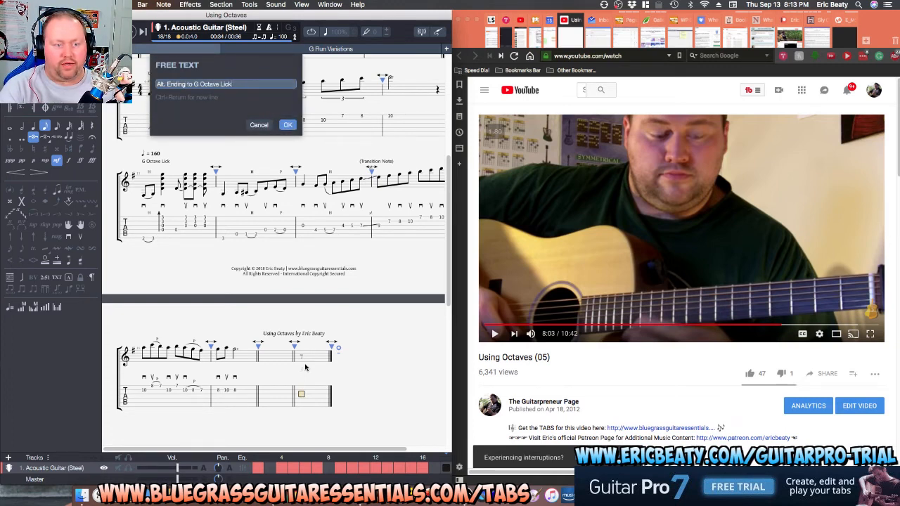
key(Return)
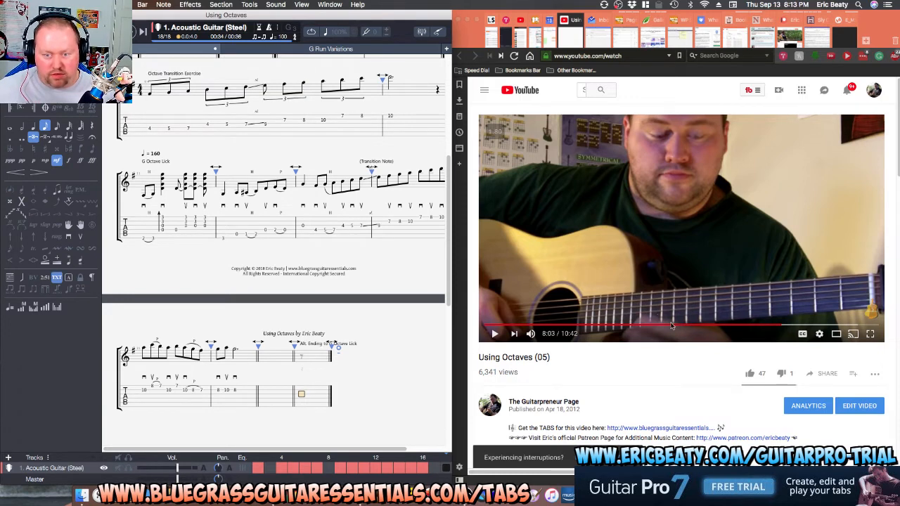
Go back to the video, rewind to 7:56, replay the alternate ending and pause at 8:02.
click(751, 279)
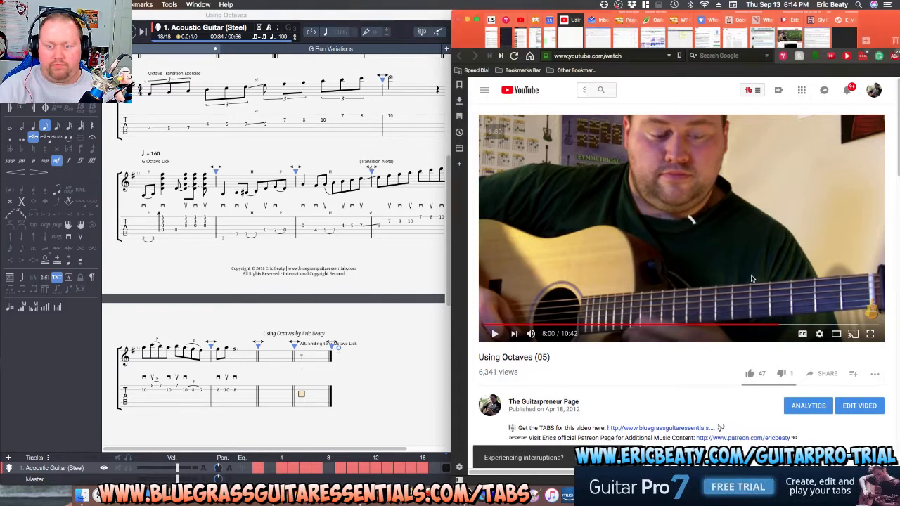
key(Left)
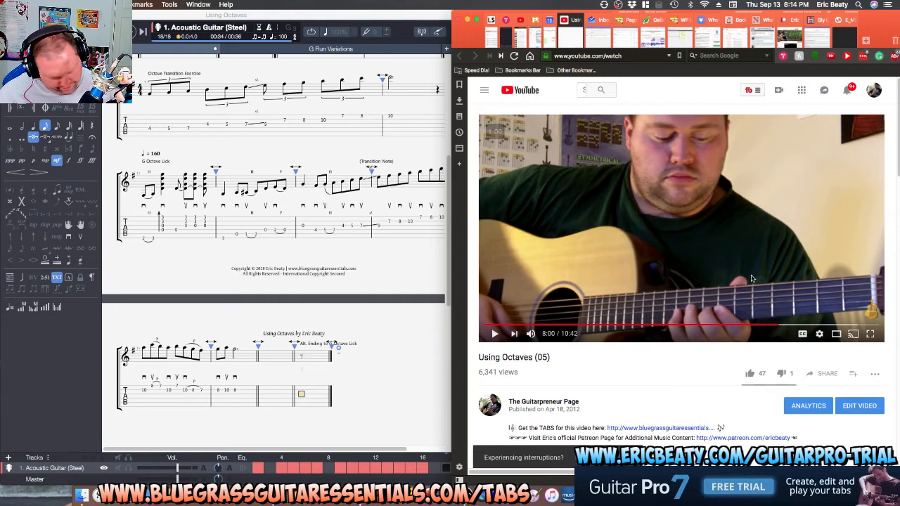
key(Left)
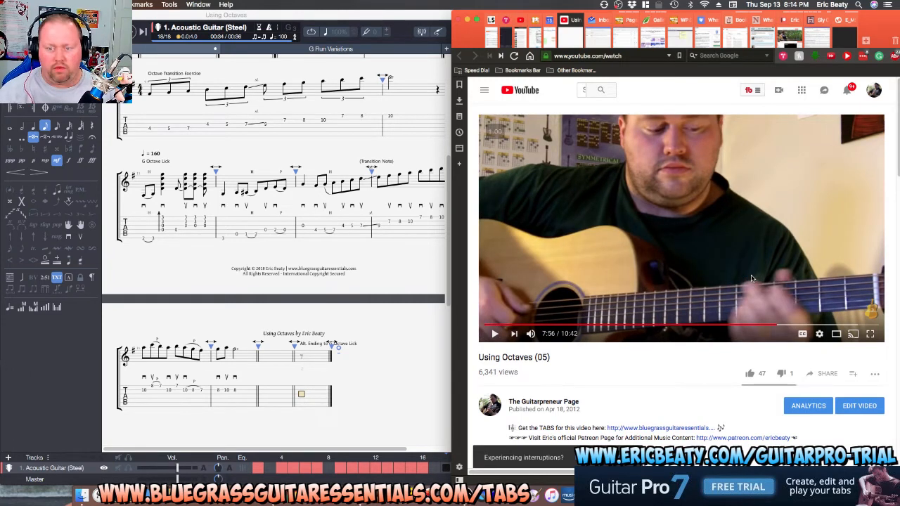
key(space)
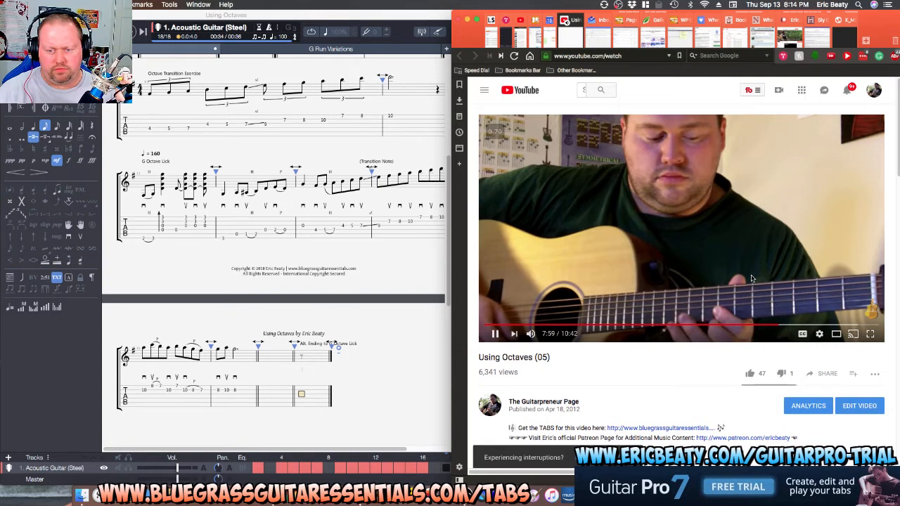
key(space)
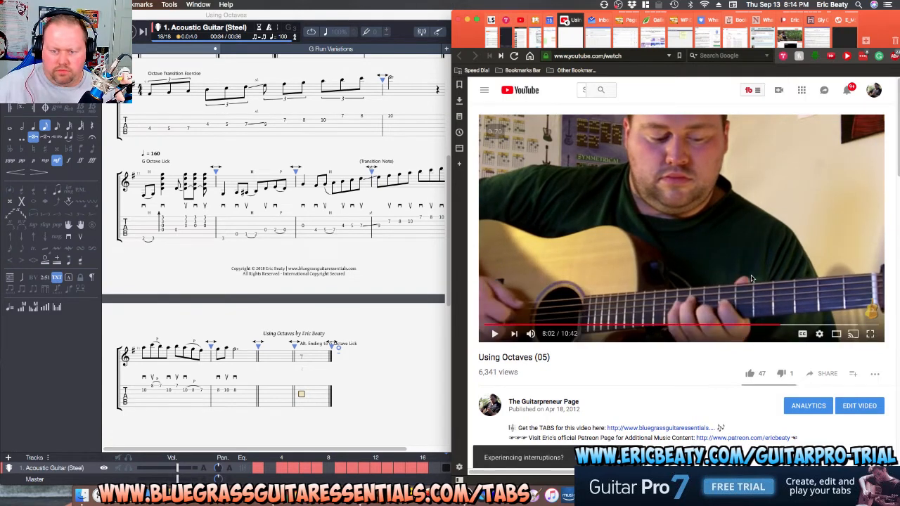
In bar 18 of the score, enter frets 7, 9 and 7 on the third string as eighth notes without the triplet.
click(232, 393)
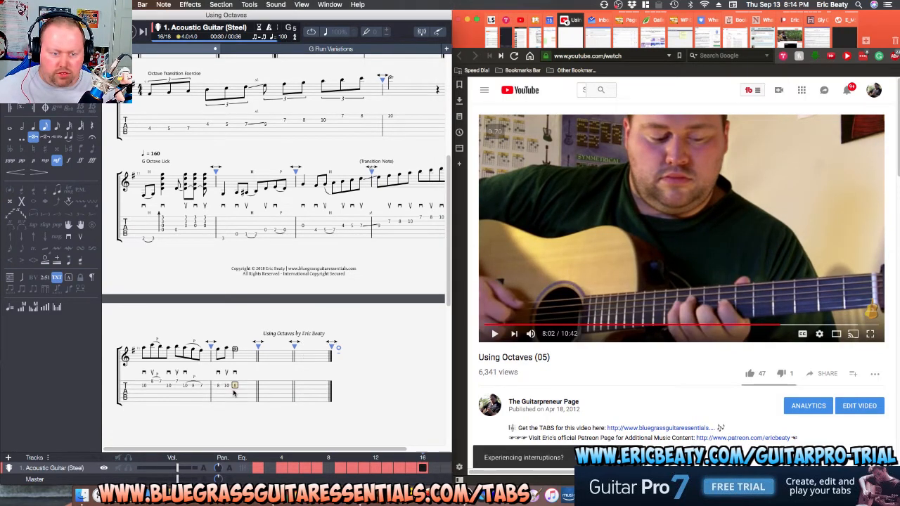
click(300, 389)
click(304, 395)
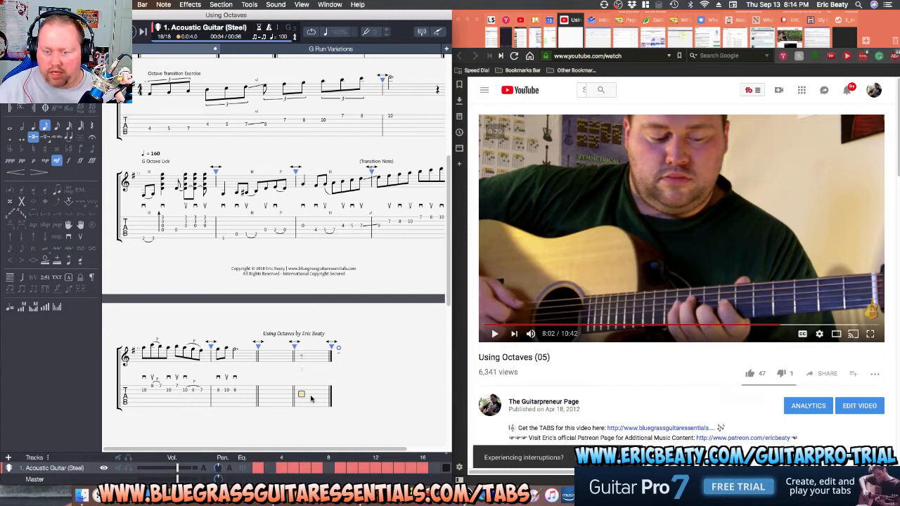
text(4)
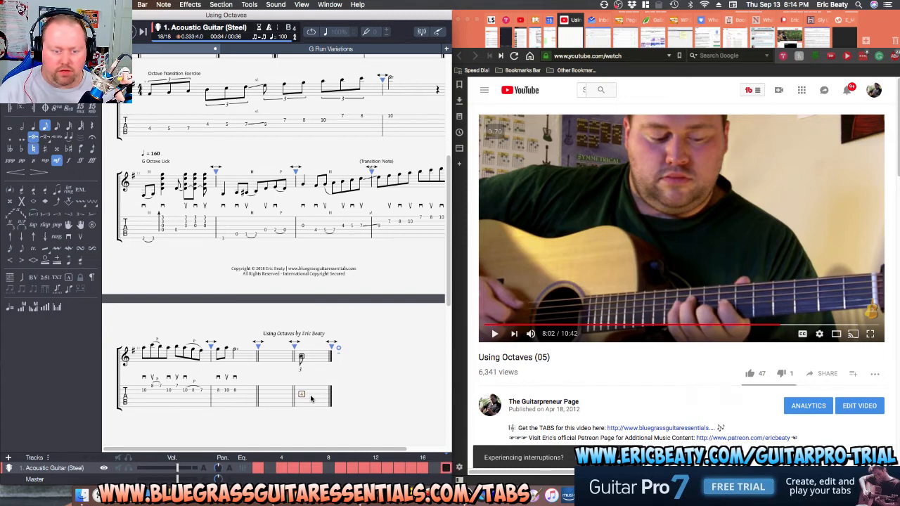
text(7)
key(Right)
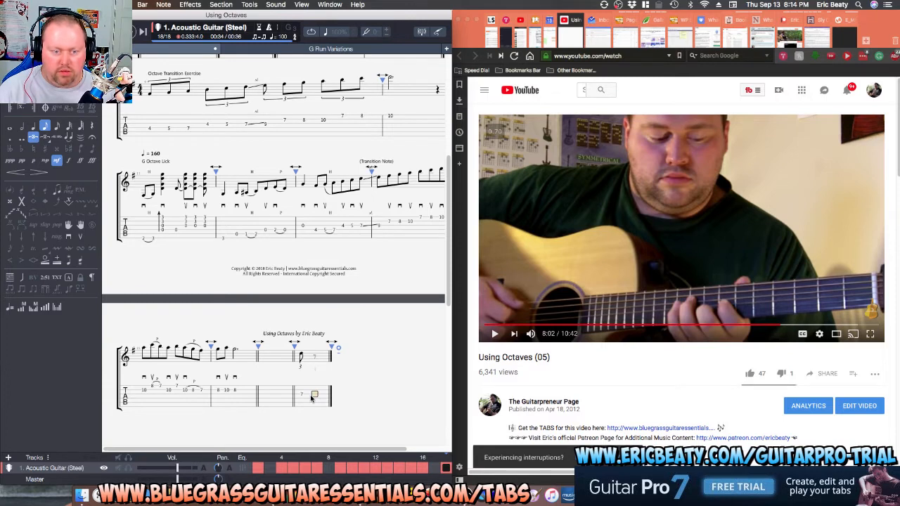
text(7)
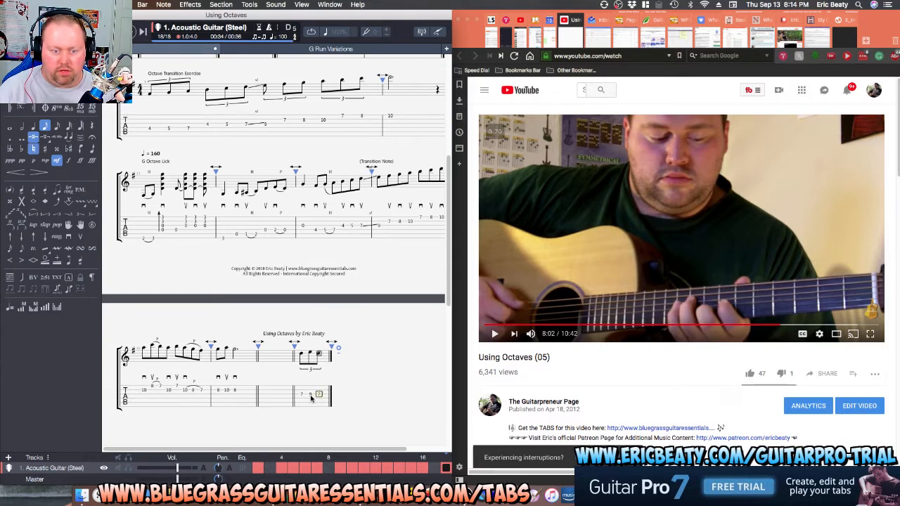
key(Right)
key(Left)
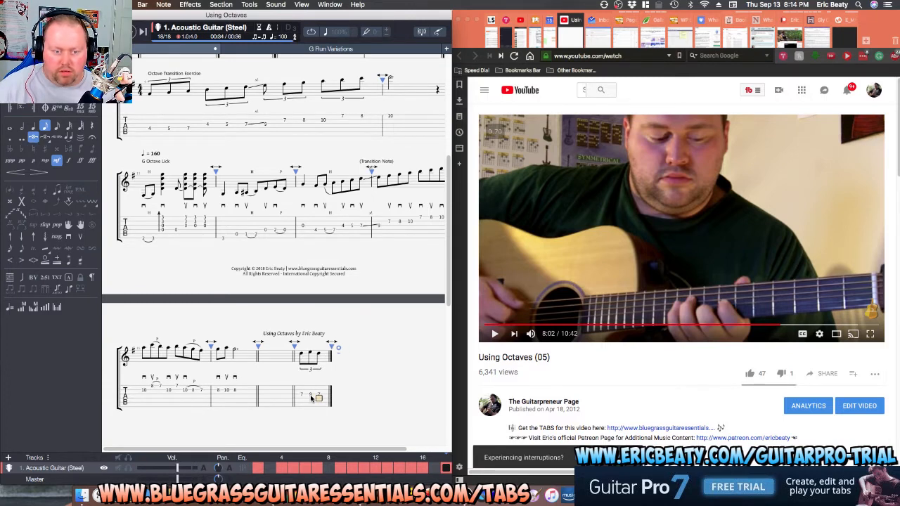
drag(311, 398, 302, 397)
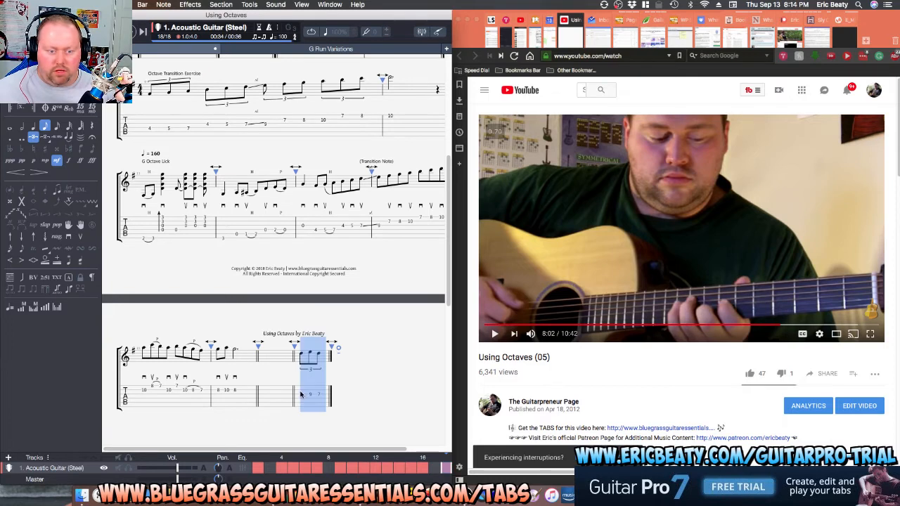
click(33, 138)
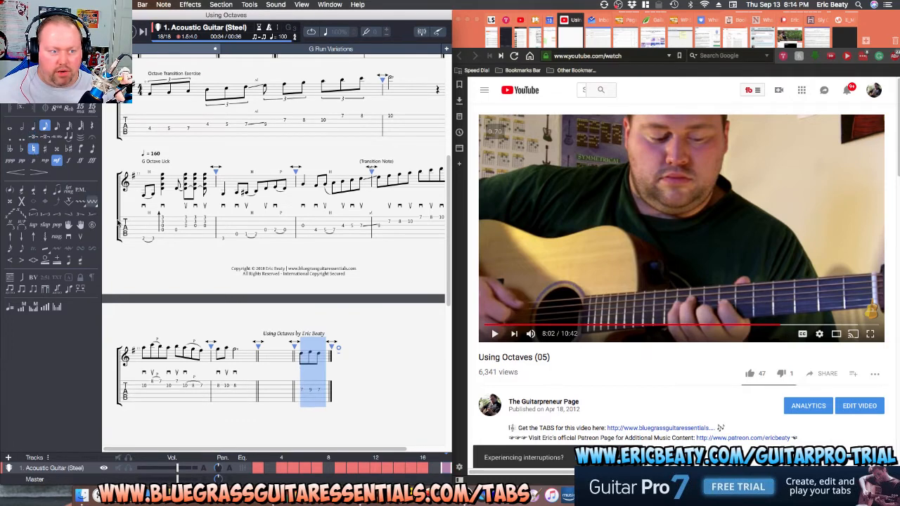
Continue bar 18 with eighth notes at frets 9 and 7 on the fourth string, joined by a slide.
click(324, 395)
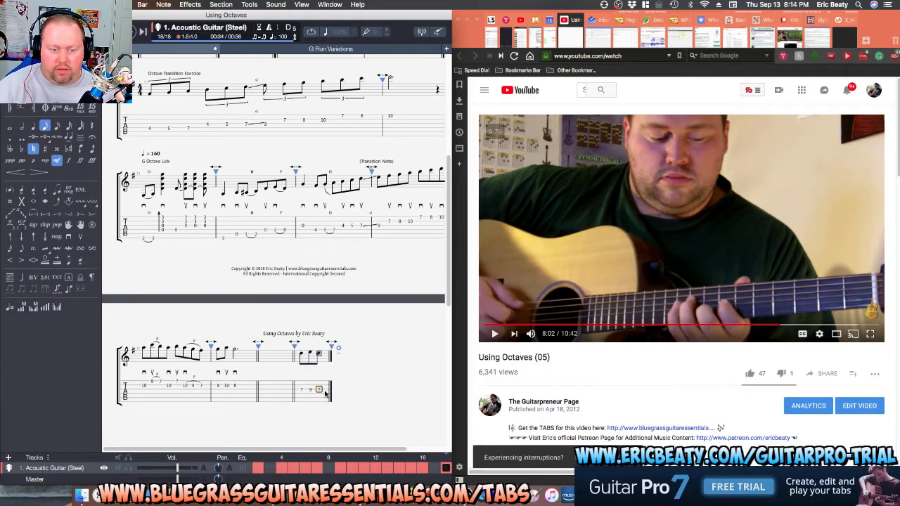
key(Right)
key(Down)
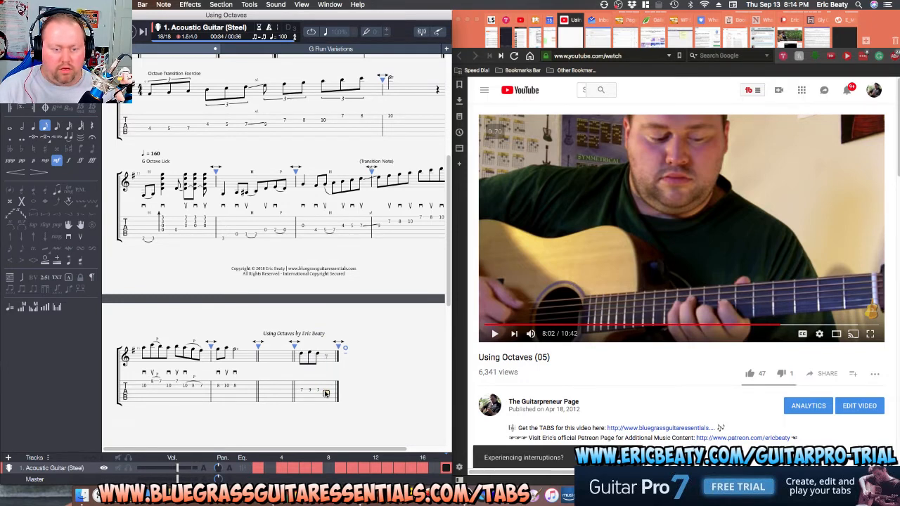
text(9)
key(Right)
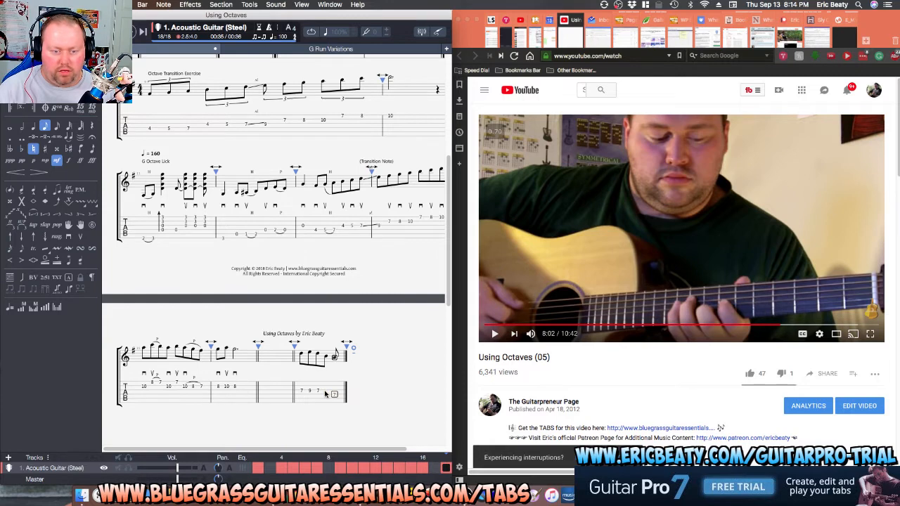
text(7)
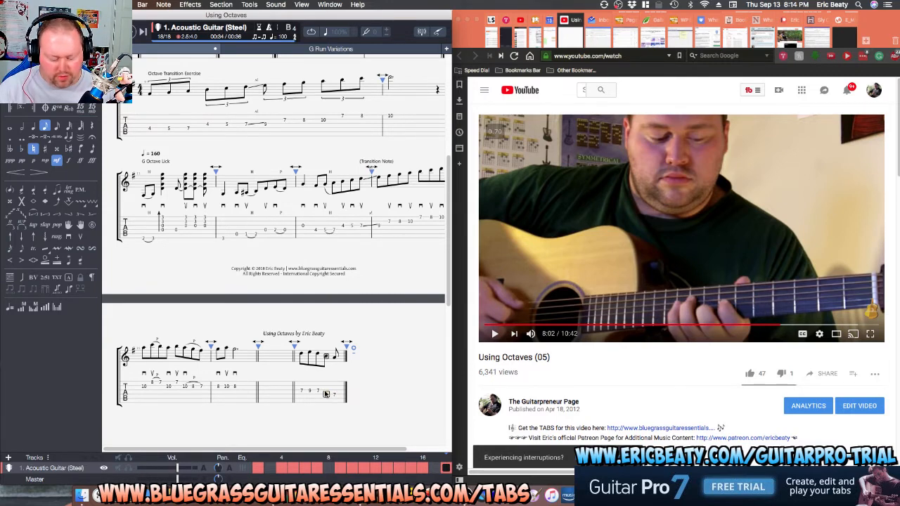
key(Right)
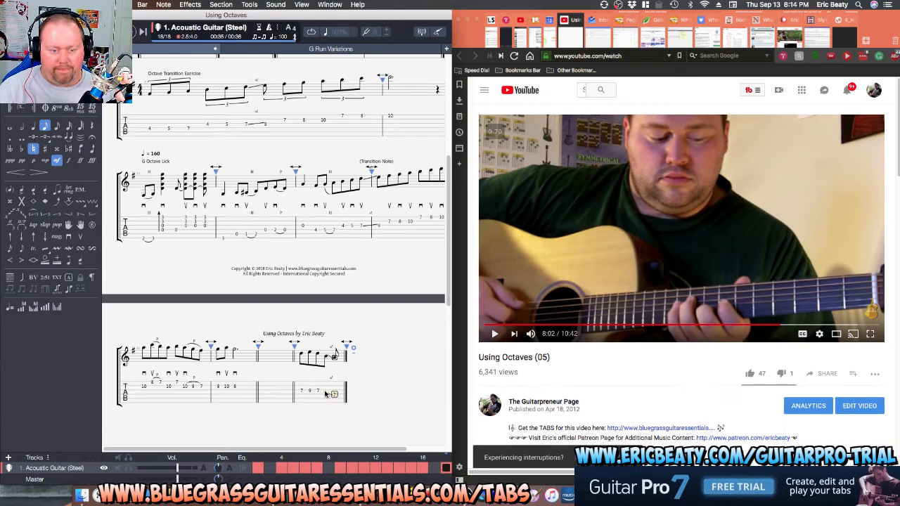
text(7)
key(Right)
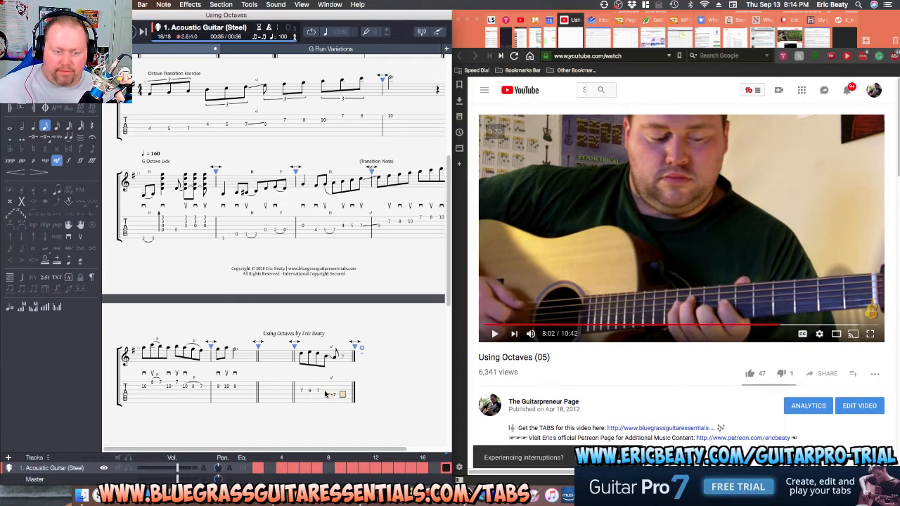
Play back bar 18 in the score, and play the video from 8:02 to 8:03 for comparison.
click(302, 392)
key(space)
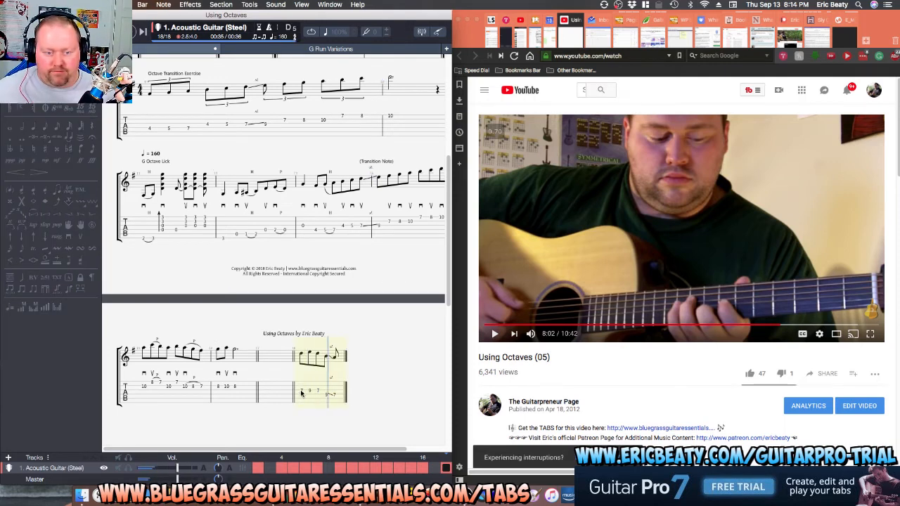
click(674, 299)
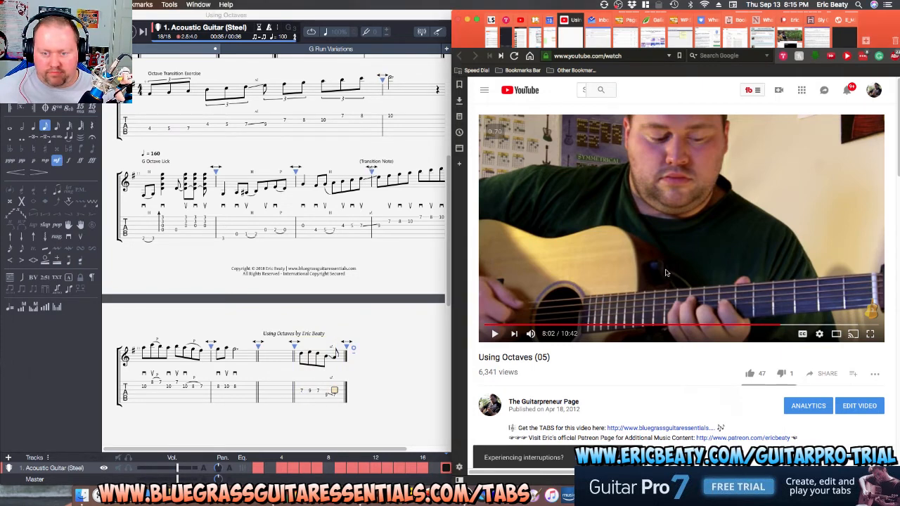
click(666, 272)
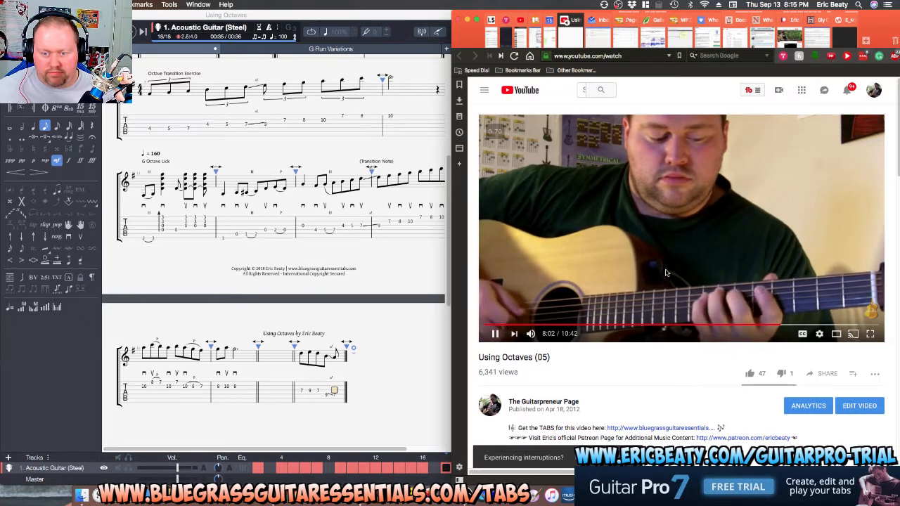
click(666, 273)
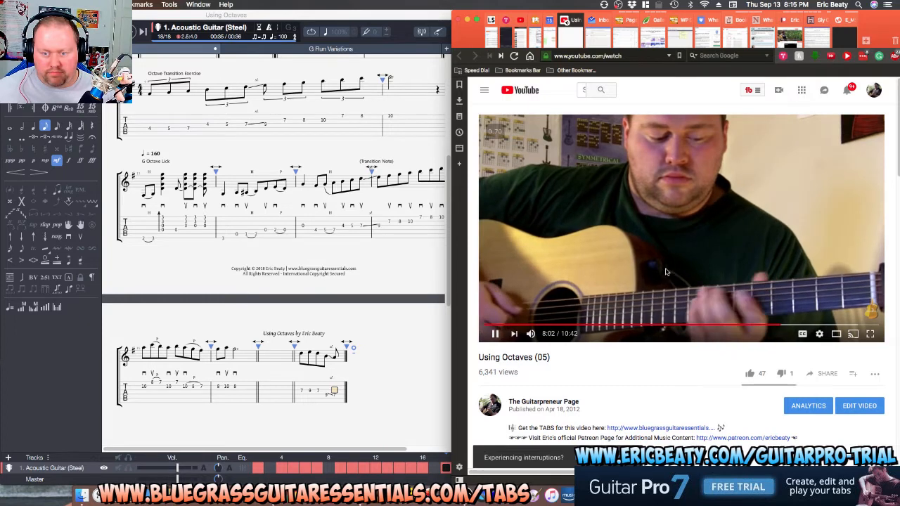
Add an open fourth-string eighth note to bar 18 after the slide.
click(338, 399)
click(341, 397)
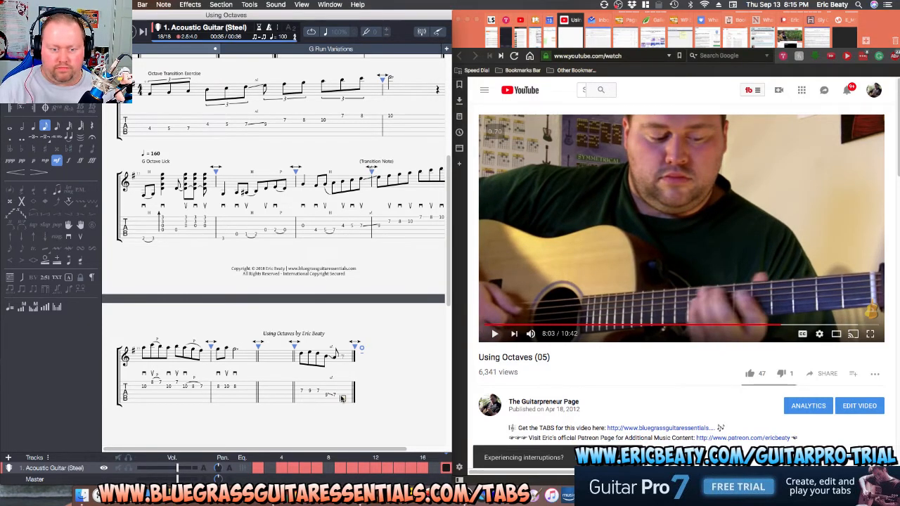
key(r)
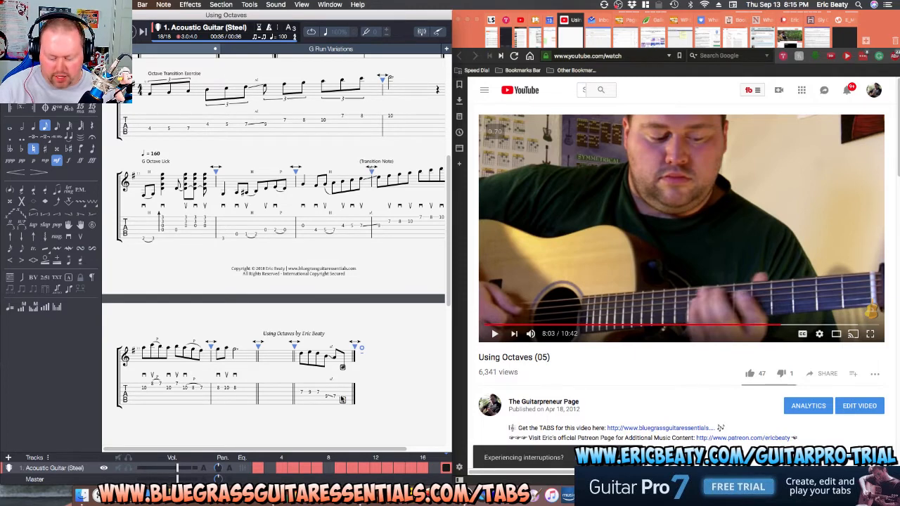
key(0)
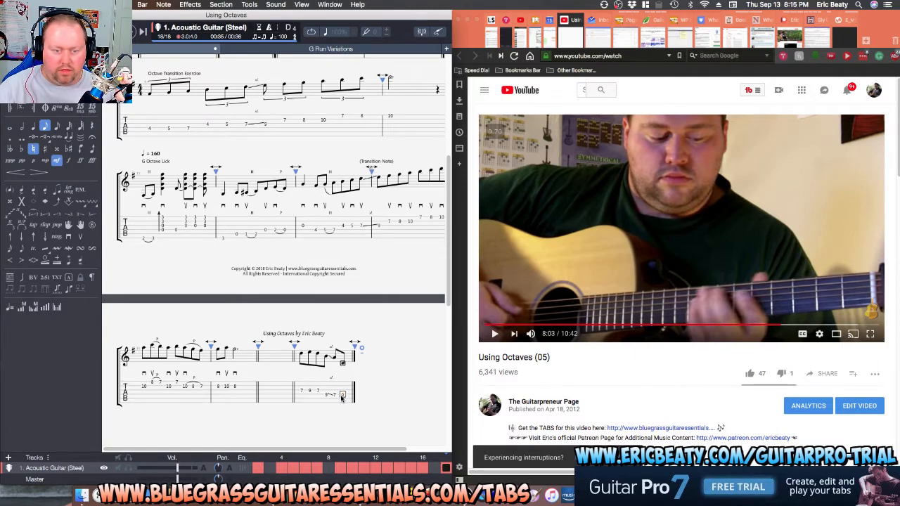
key(Right)
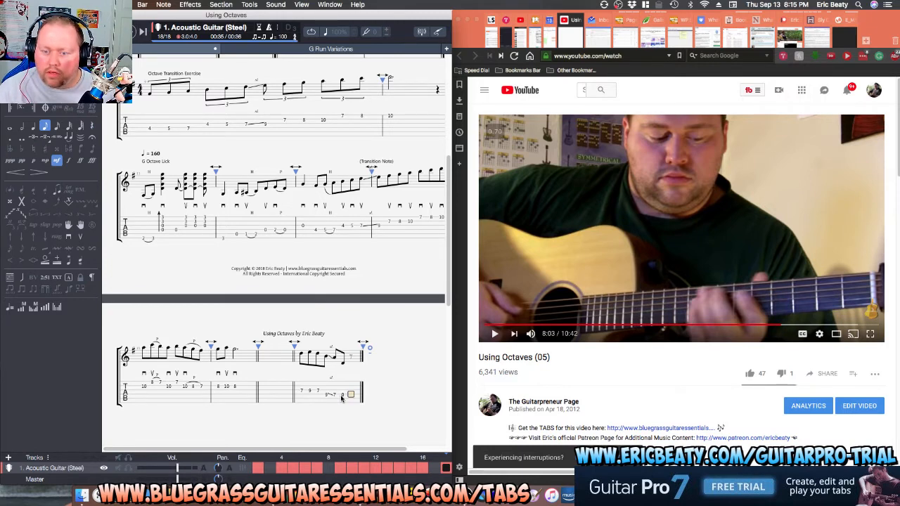
Complete bar 18 with eighth notes at fret 7 on the fifth string and open on the fourth string.
key(3)
key(7)
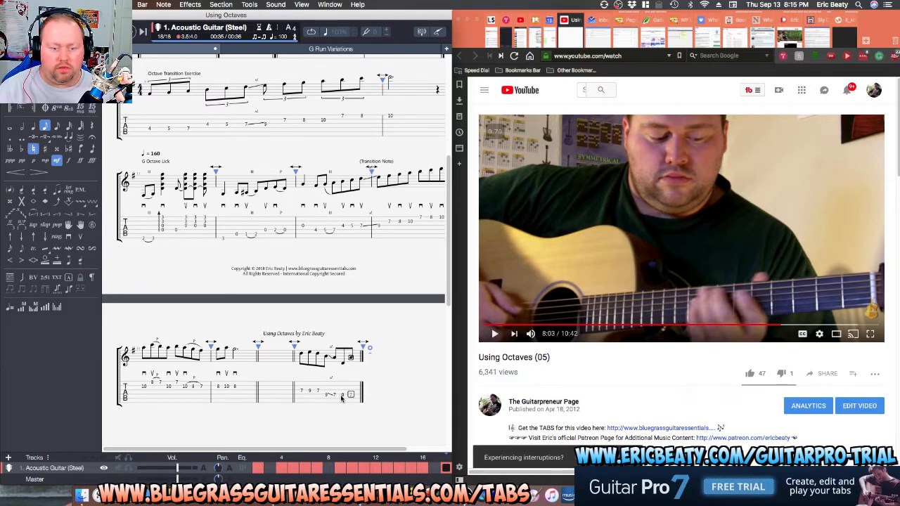
key(Delete)
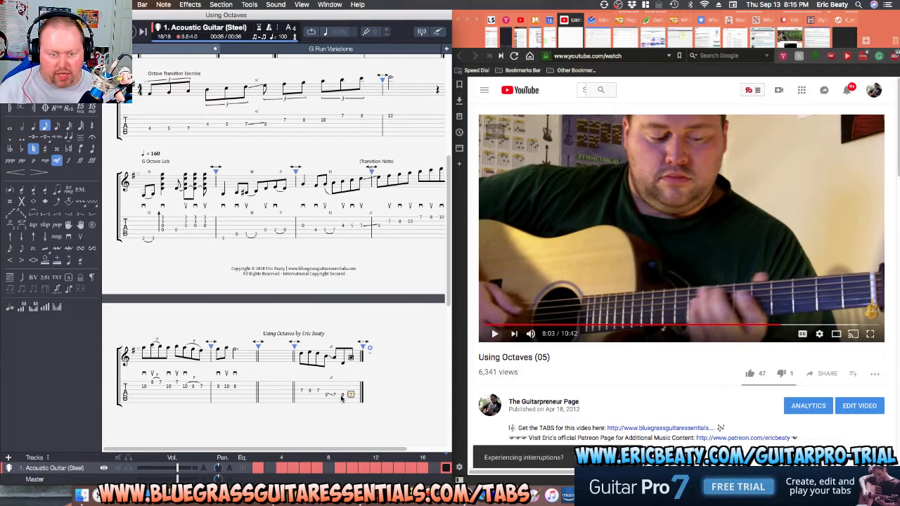
key(Down)
key(4)
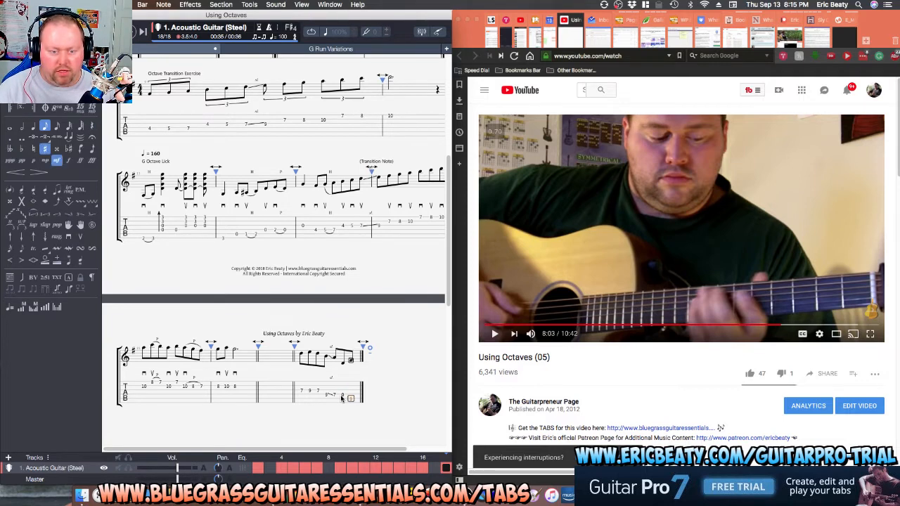
key(2)
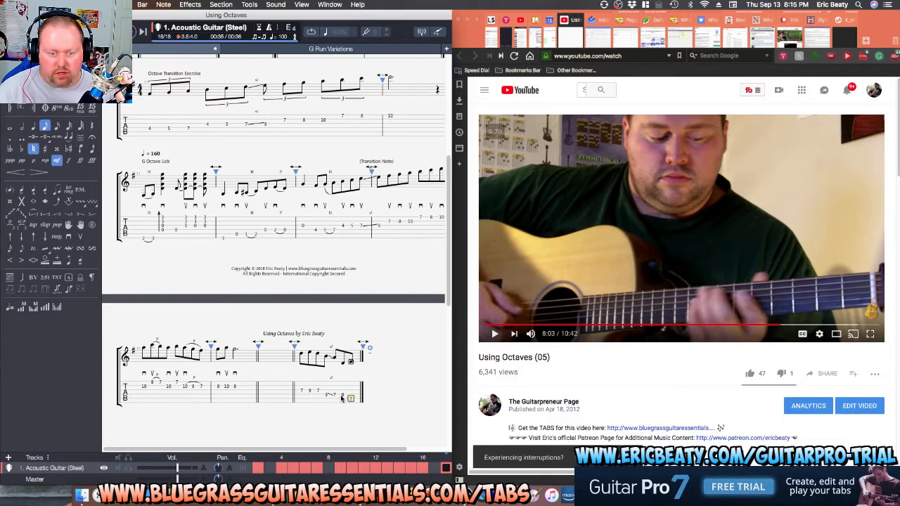
key(Right)
key(0)
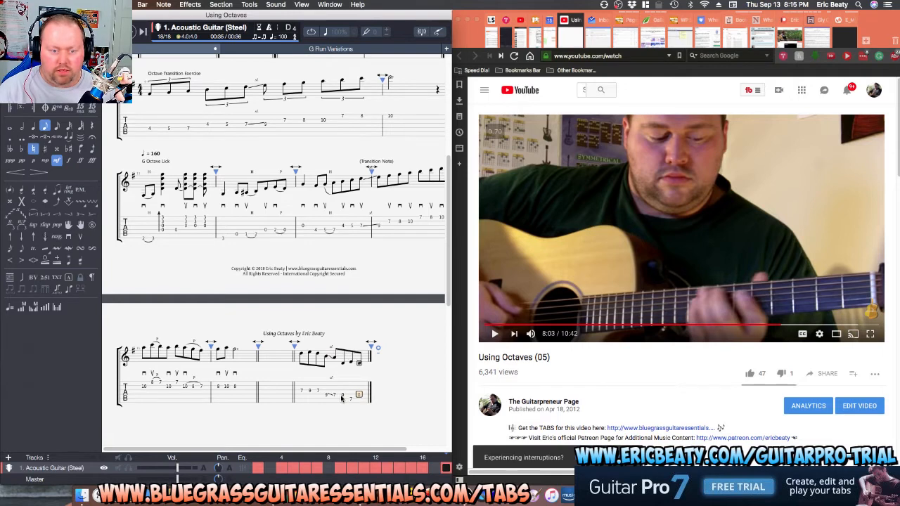
In bar 19, enter an open third-string dotted half note followed by a quarter rest.
key(Right)
key(Up)
key(0)
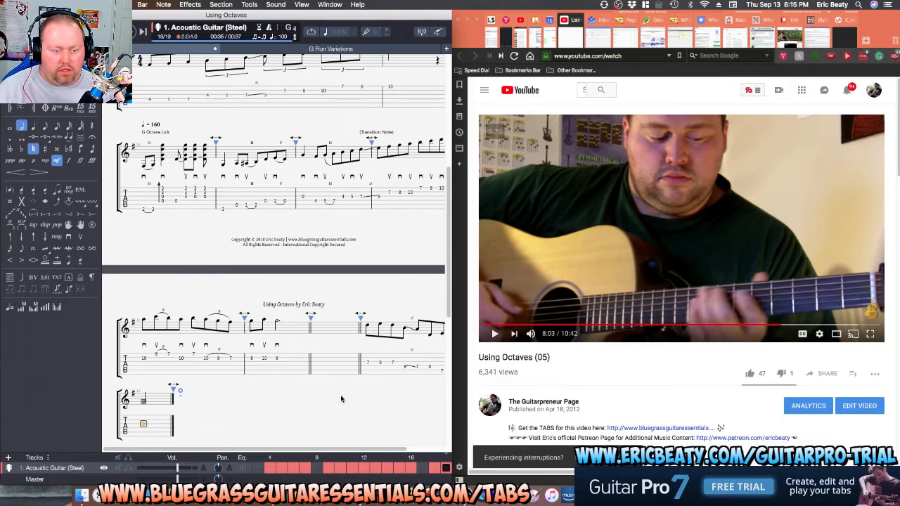
key(minus)
key(Right)
key(plus)
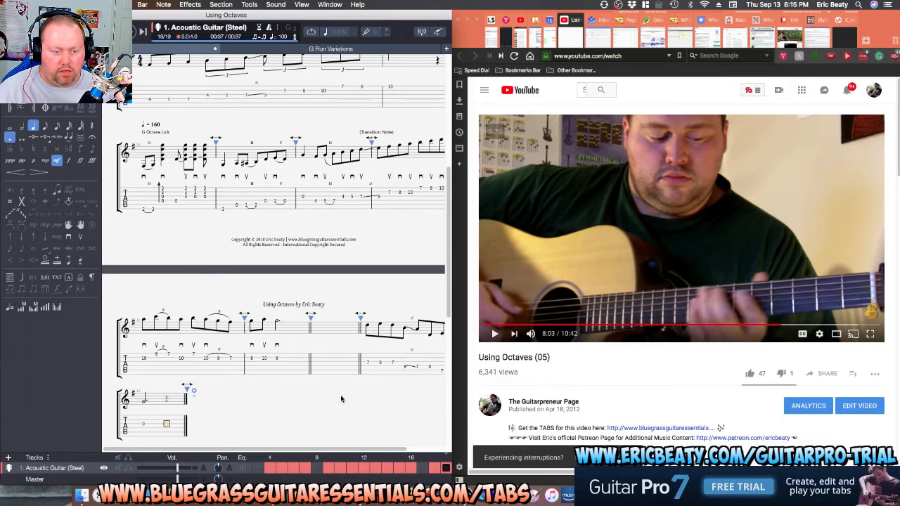
key(r)
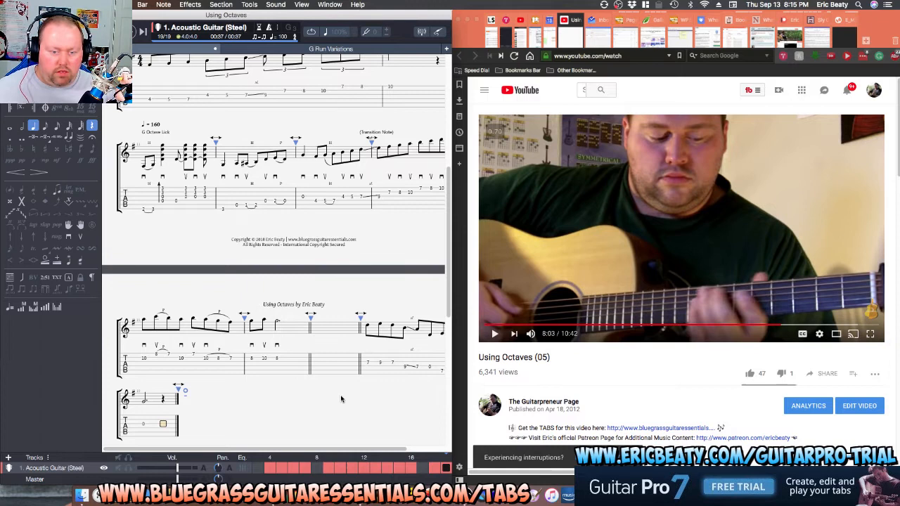
Play back bar 18 and add a hammer-on from its first note at fret 7 to fret 9.
click(371, 364)
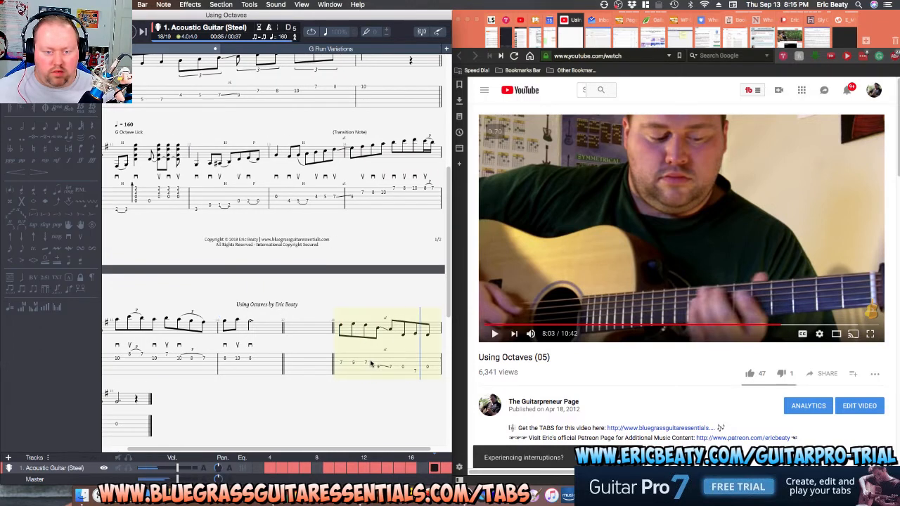
click(355, 364)
click(353, 364)
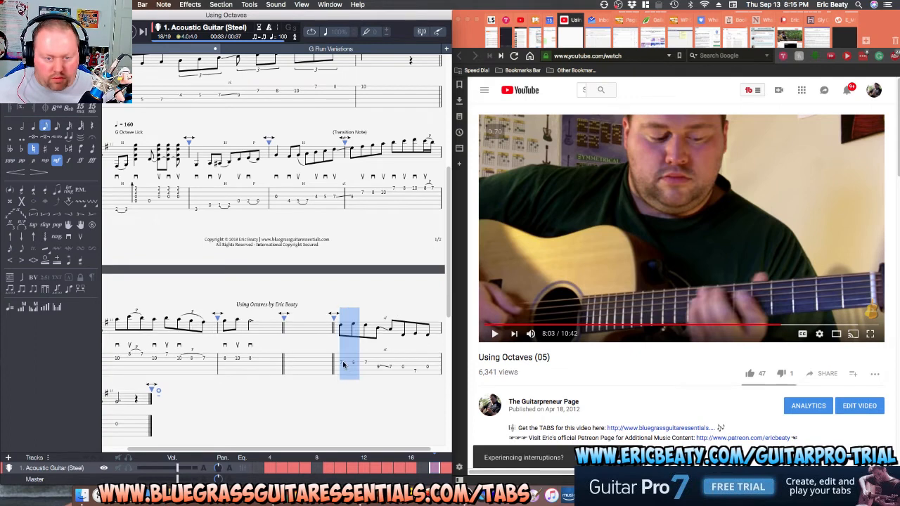
click(345, 364)
key(minus)
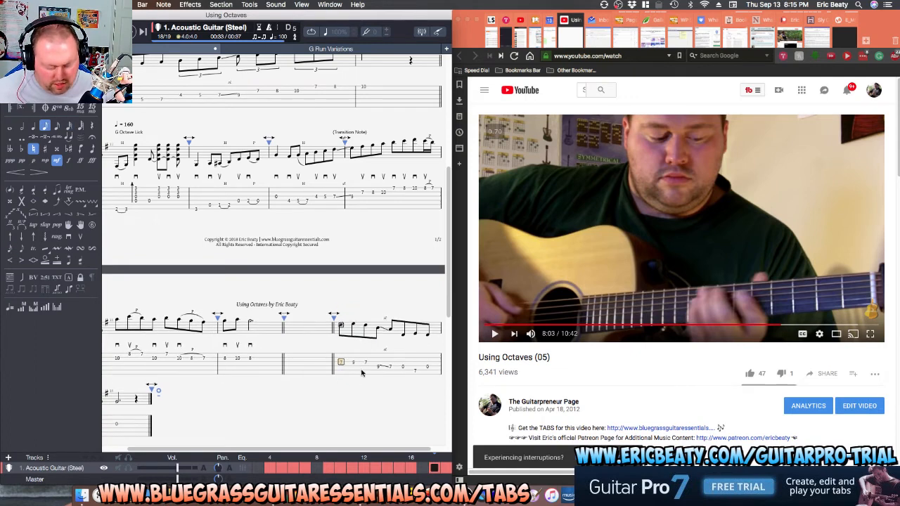
key(h)
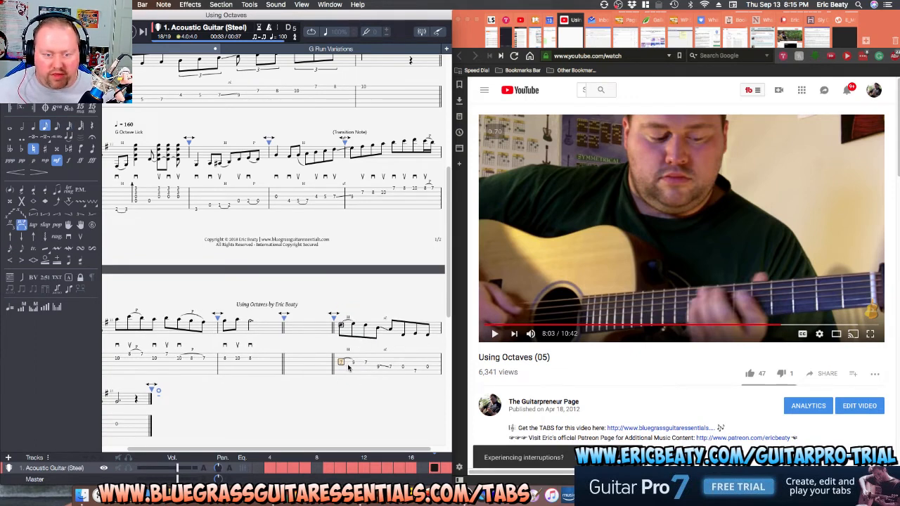
Play back bar 18 and try shortening its first note to a sixteenth.
click(346, 367)
click(344, 365)
key(space)
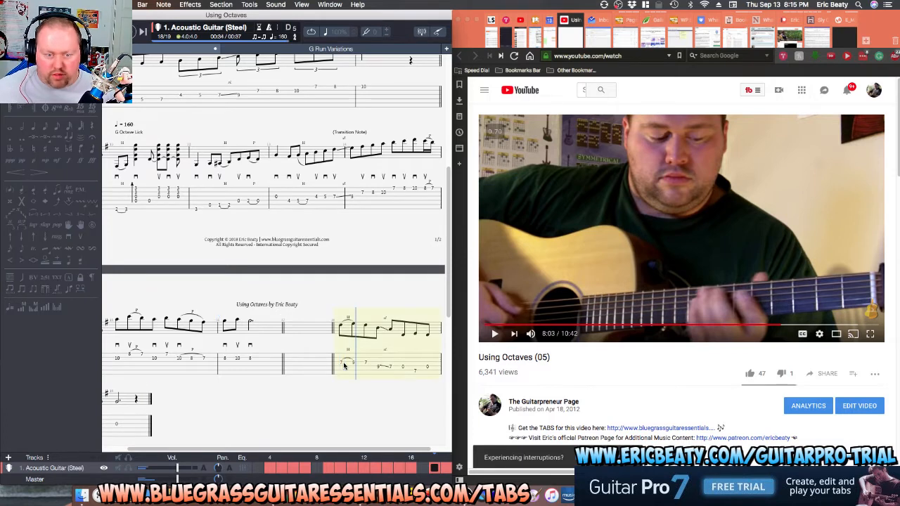
key(Left)
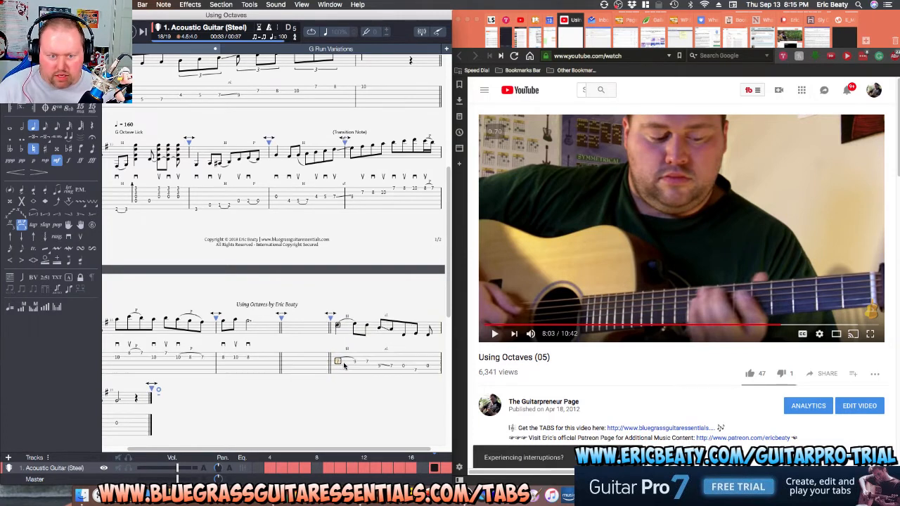
key(space)
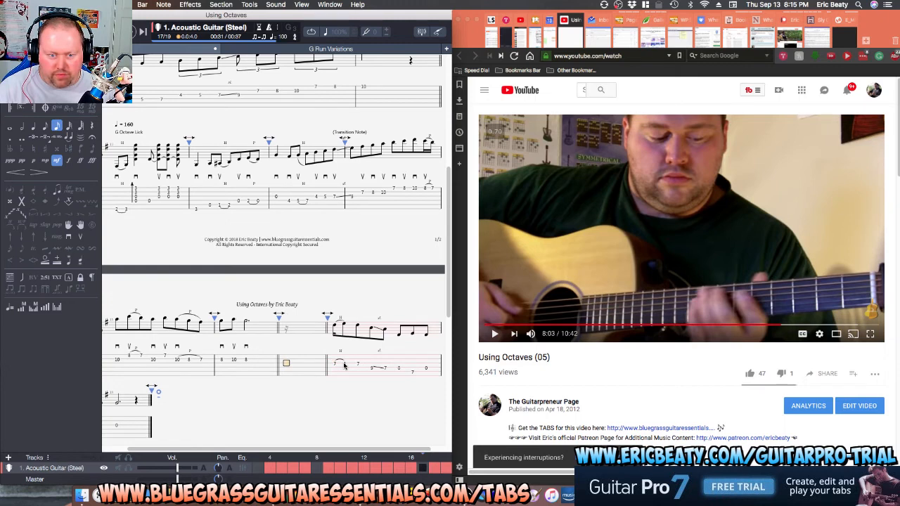
key(space)
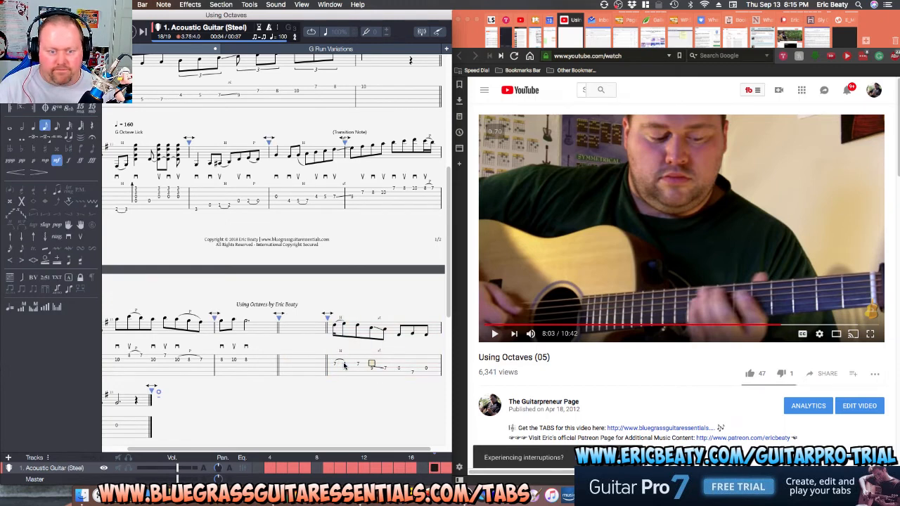
Shorten the fret 9 note that starts the slide in bar 18 to a sixteenth and play the bar back.
key(Right)
key(Right)
key(Left)
key(Left)
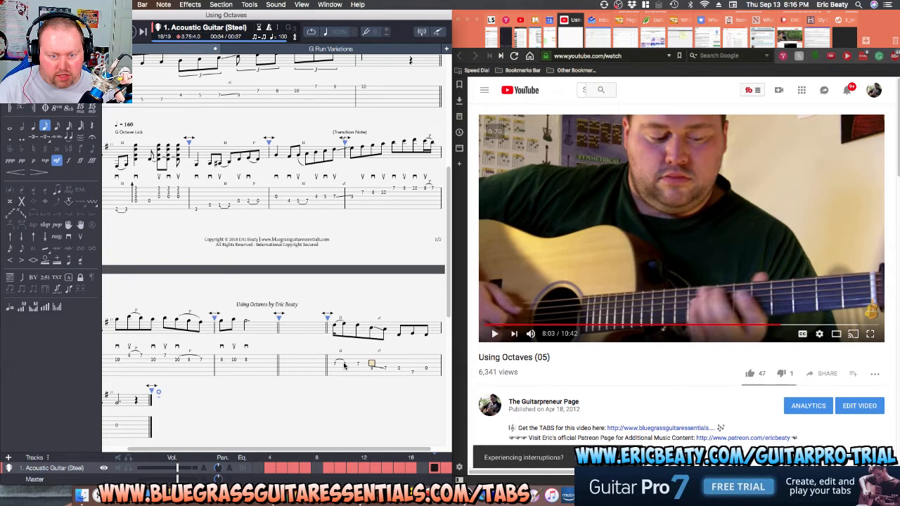
key(space)
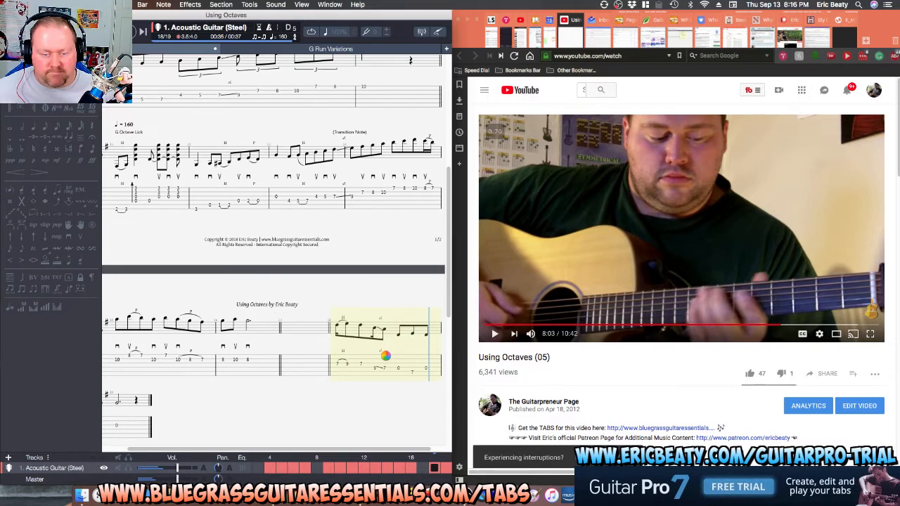
Play the alternate ending in the video up to 8:03 and compare it with bar 18 from its first note.
click(672, 267)
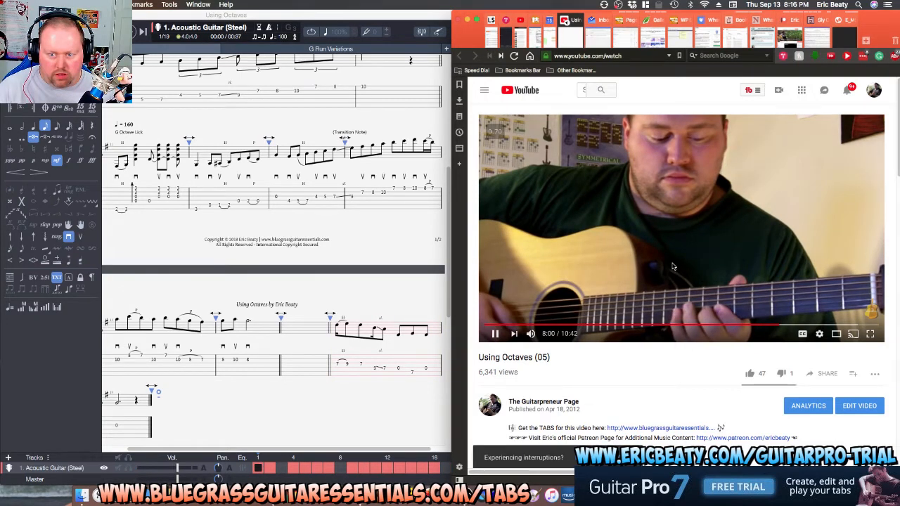
click(671, 267)
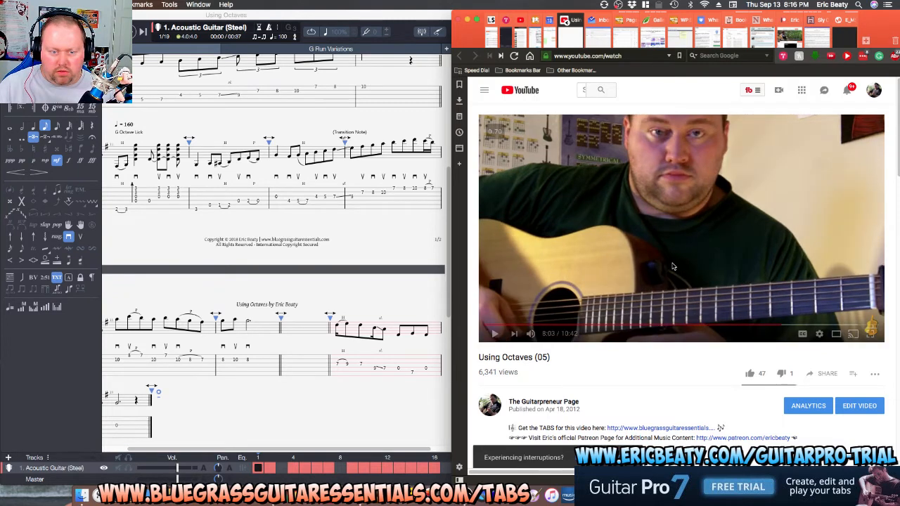
click(380, 368)
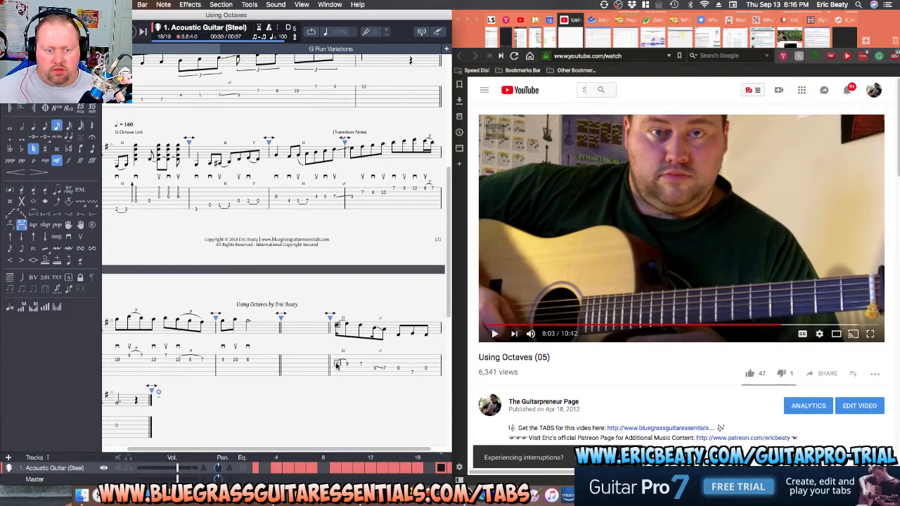
click(336, 366)
click(336, 367)
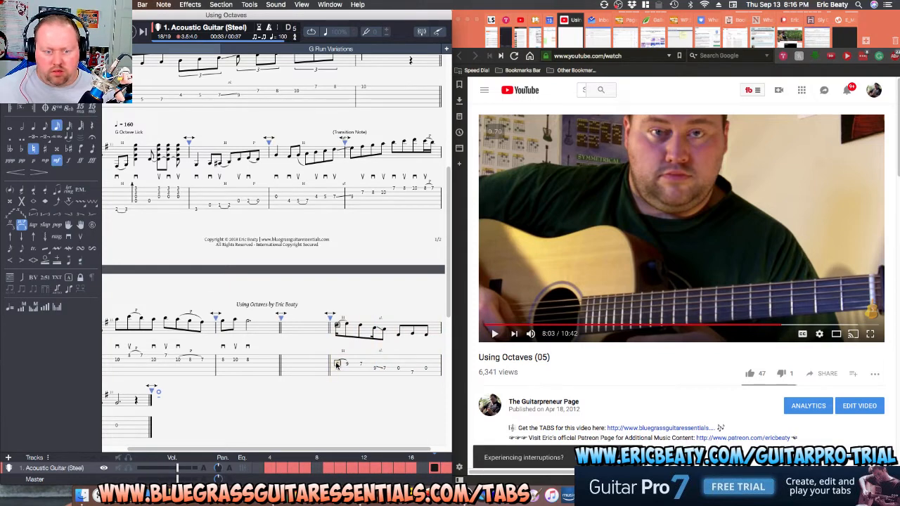
Rewind the video to 7:59, replay the alternate ending at 1.00 speed and pause at 8:03.
click(764, 211)
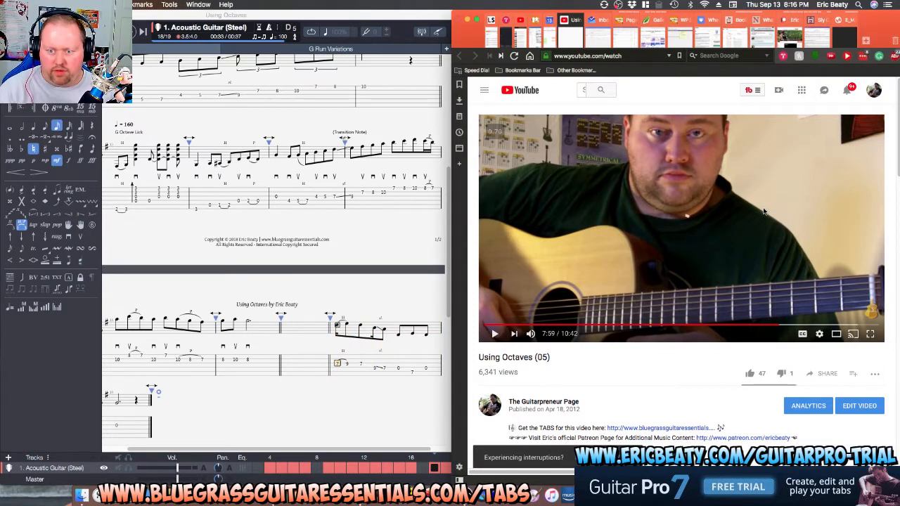
key(Left)
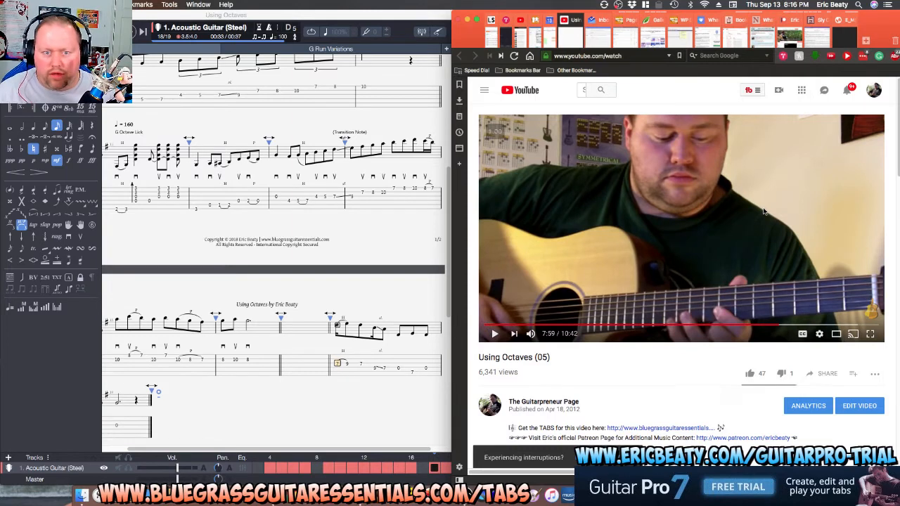
key(Left)
key(space)
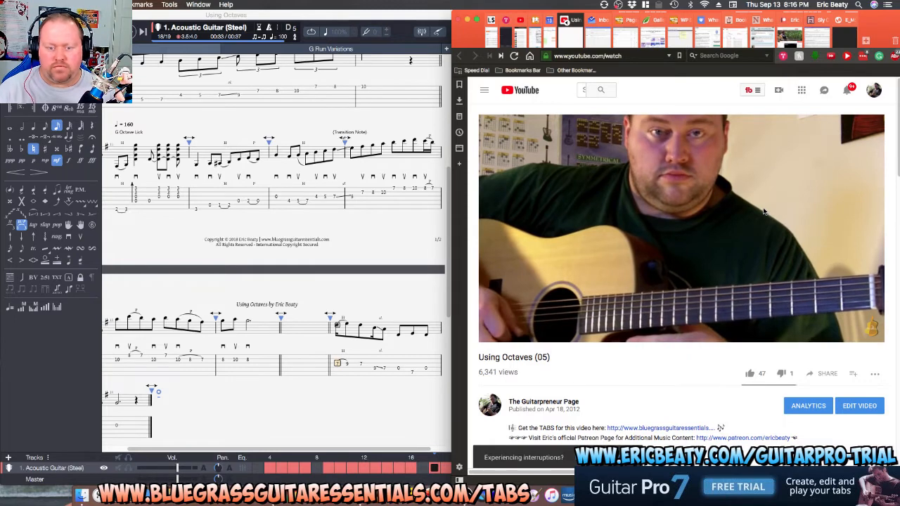
click(764, 211)
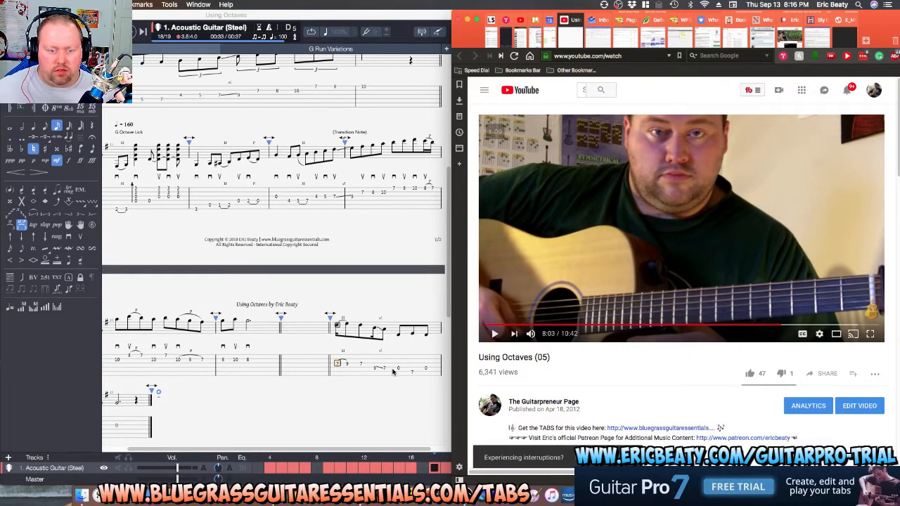
Set the first note of bar 18 back to an eighth note.
click(338, 363)
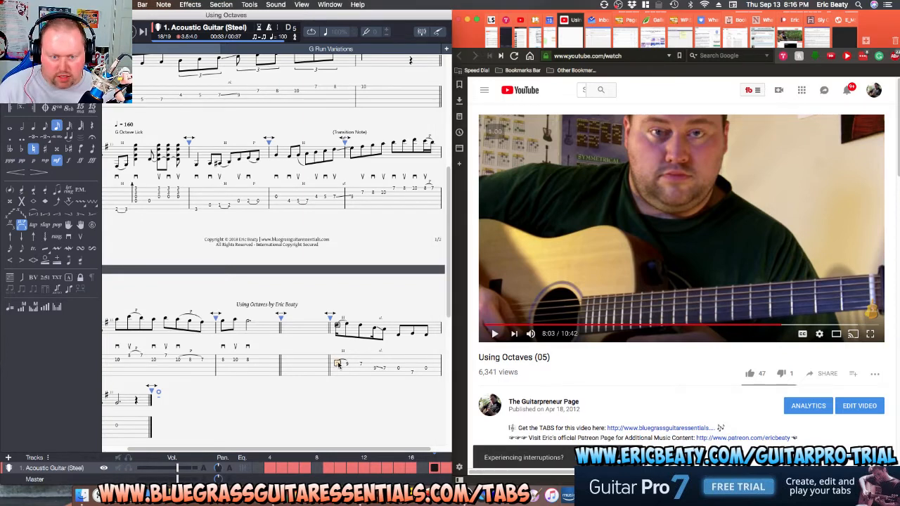
text(7)
key(space)
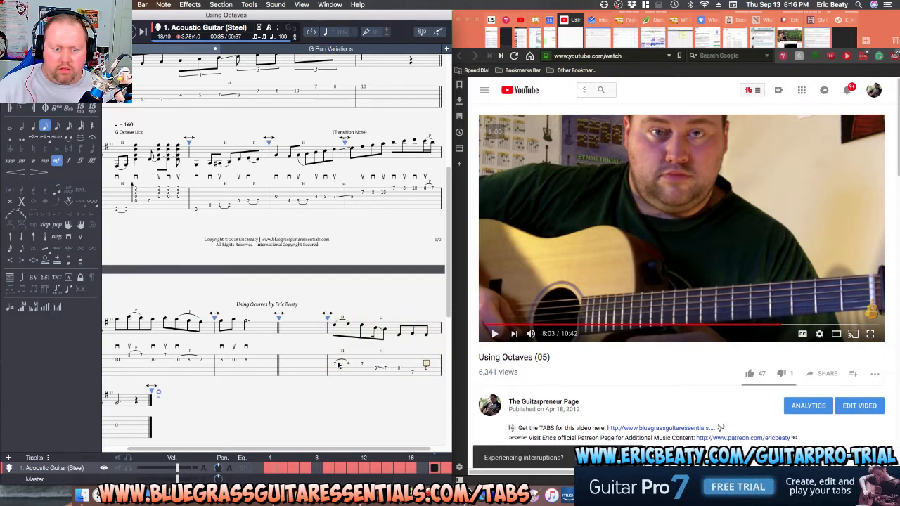
Shorten the fret 7 note that ends the slide to a sixteenth, play back the ending and select bar 18's last note.
click(384, 368)
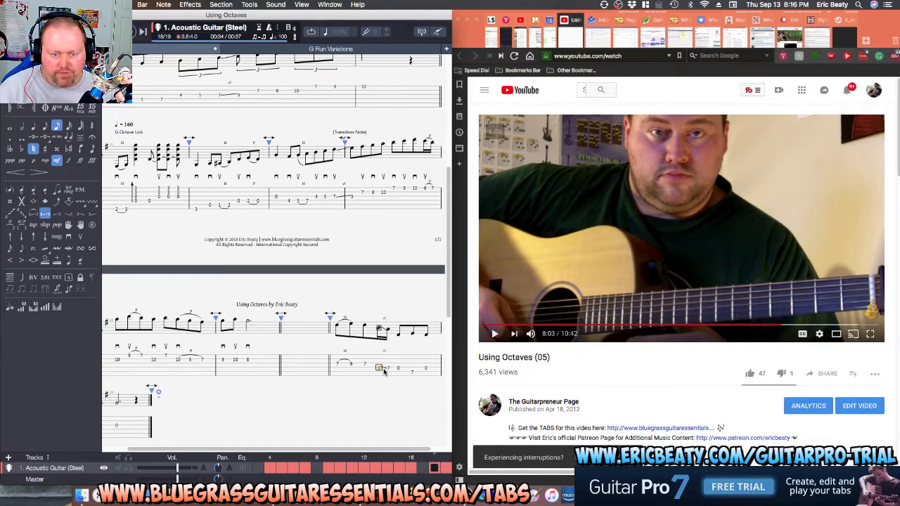
key(space)
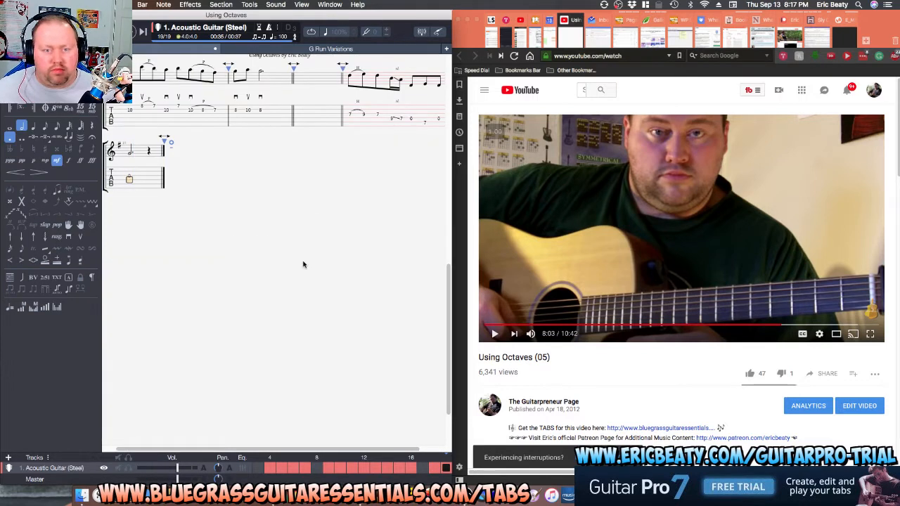
scroll(303, 261, up, 1)
click(437, 134)
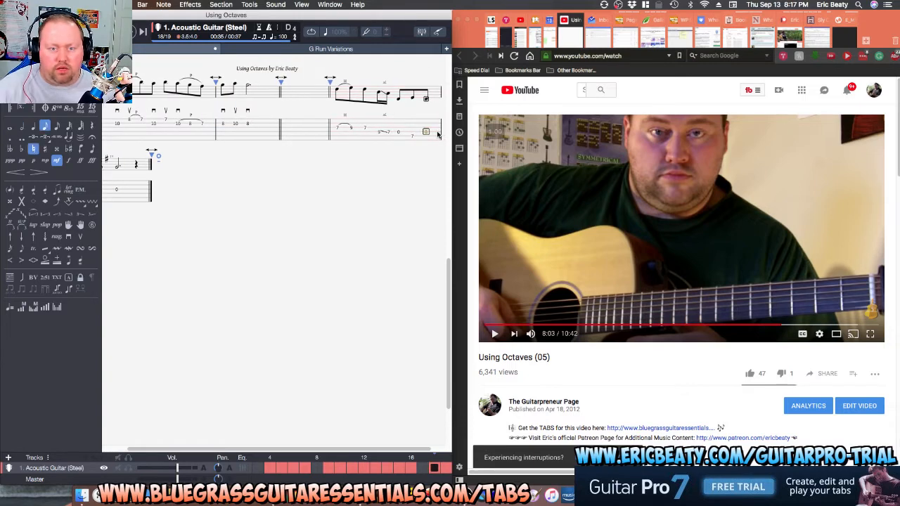
Add an open G-string eighth note after the last note of bar 18.
key(Up)
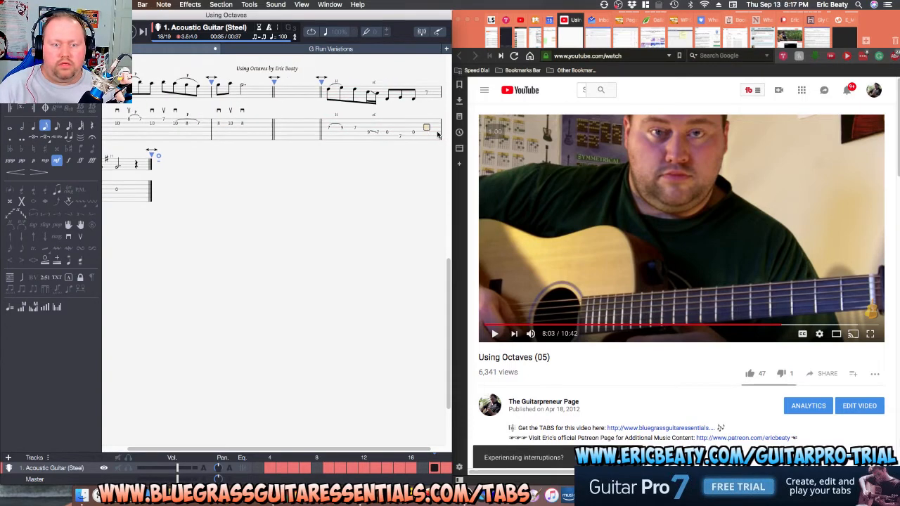
key(0)
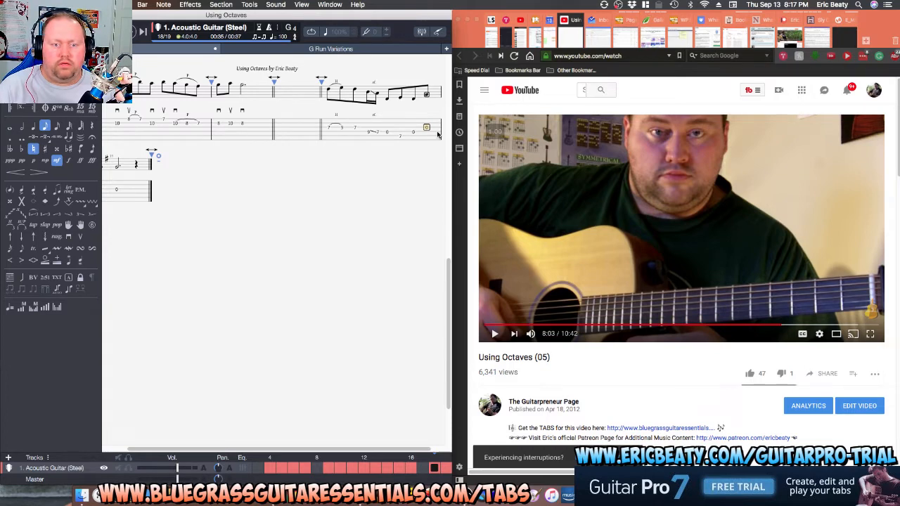
key(Right)
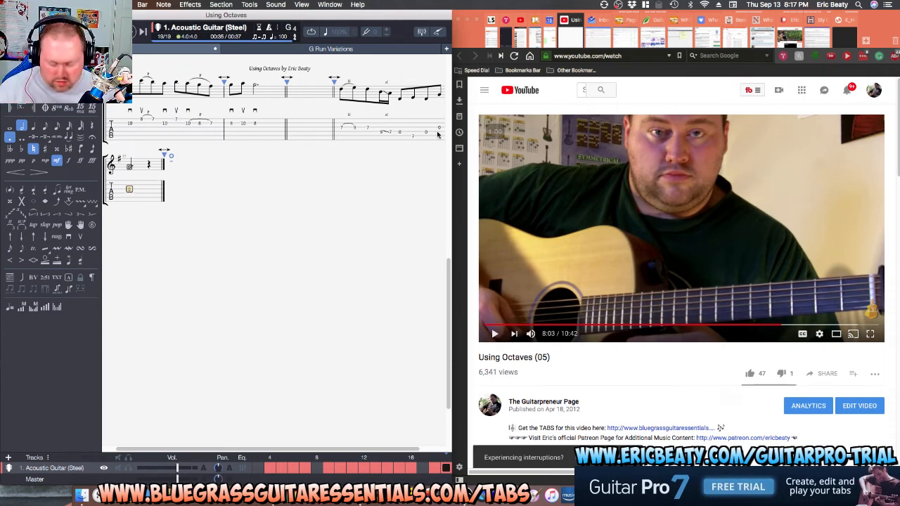
Remove the dot from bar 19's open G-string note and tie it to the last note of bar 18.
key(Delete)
key(Right)
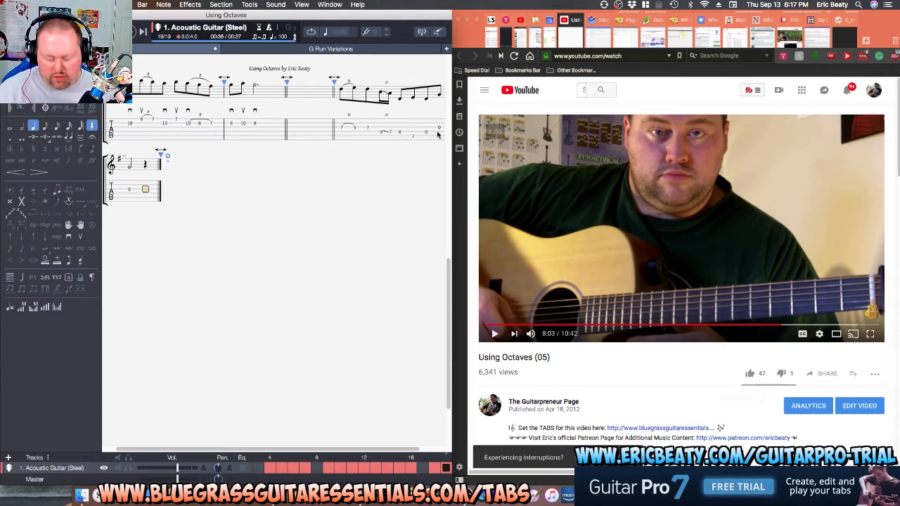
key(super+z)
key(Left)
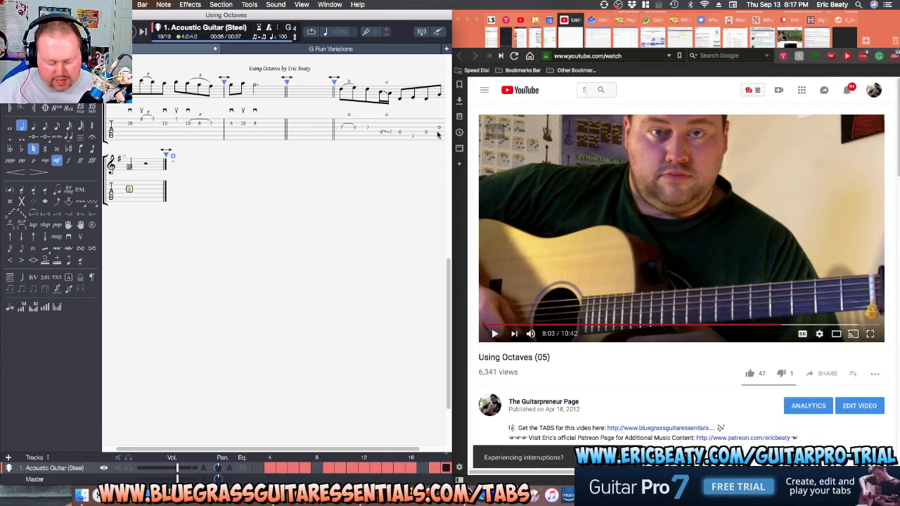
key(l)
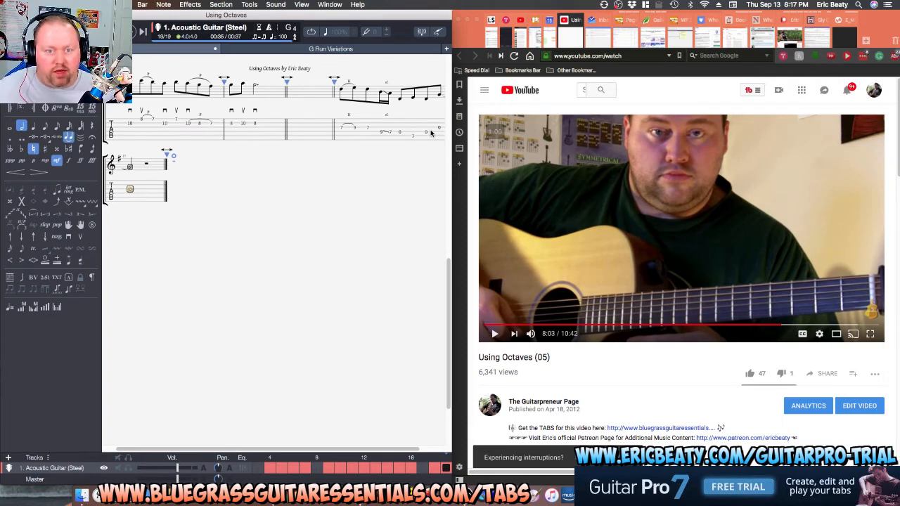
Play back the alternate ending from bar 18 into bar 19 and stop playback.
click(347, 133)
key(space)
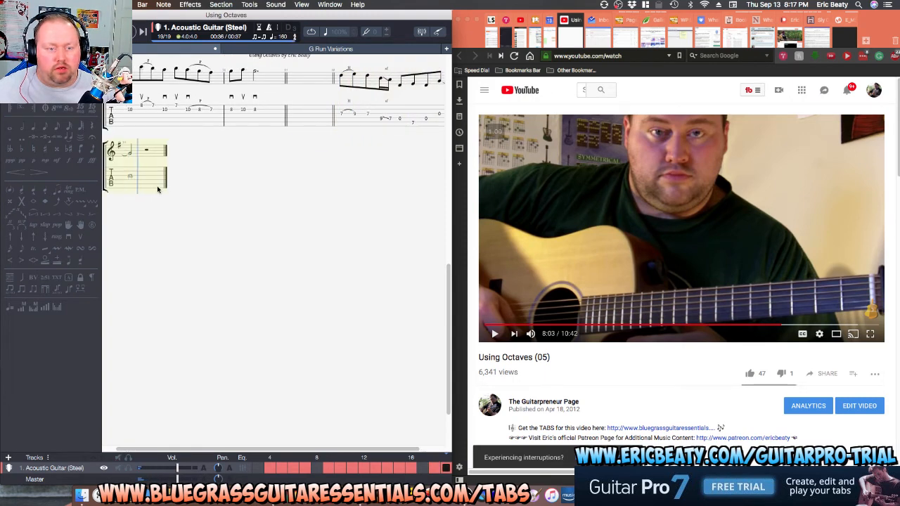
key(space)
Make bar 19's tied note a dotted half note and shorten the rest after it to a quarter rest.
click(130, 176)
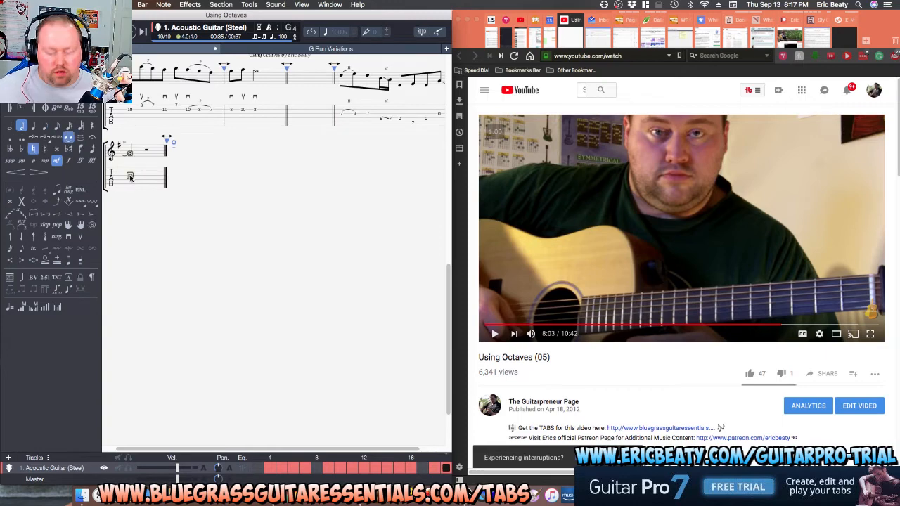
key(period)
key(Right)
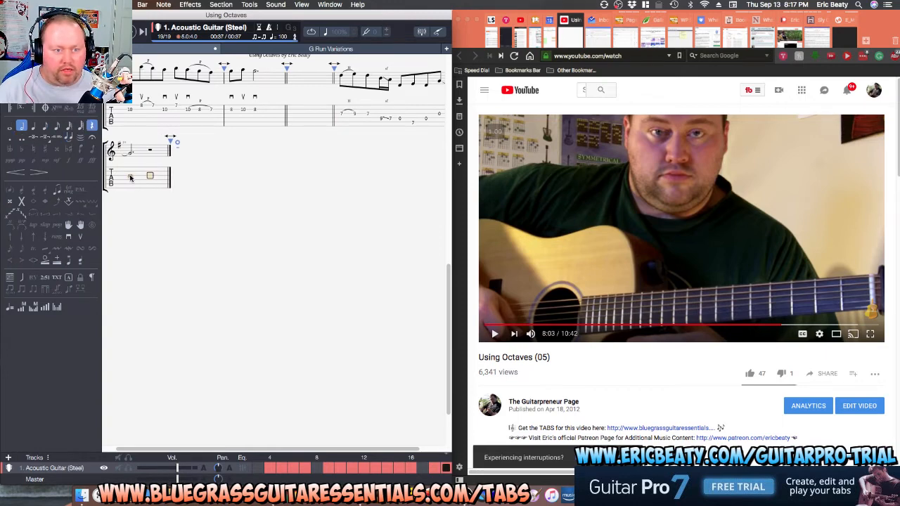
key(minus)
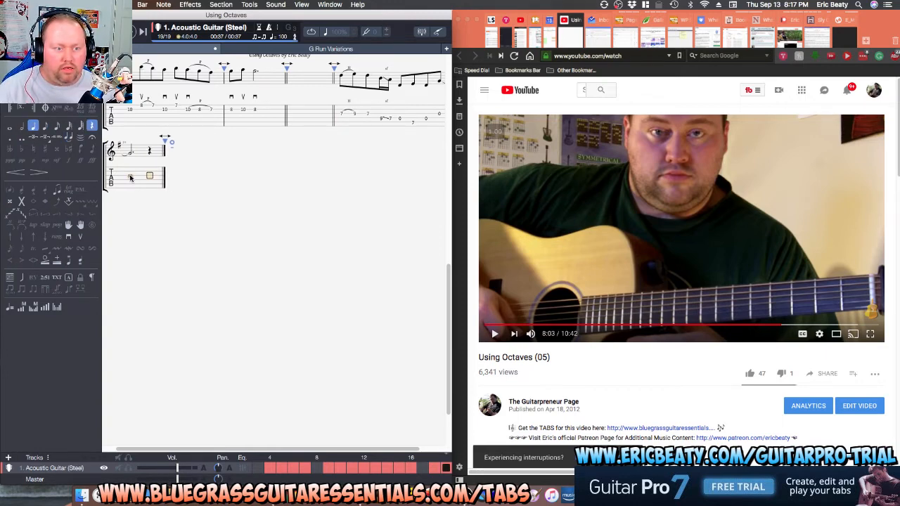
Replay the revised alternate ending from the start of bar 18.
key(Left)
key(Left)
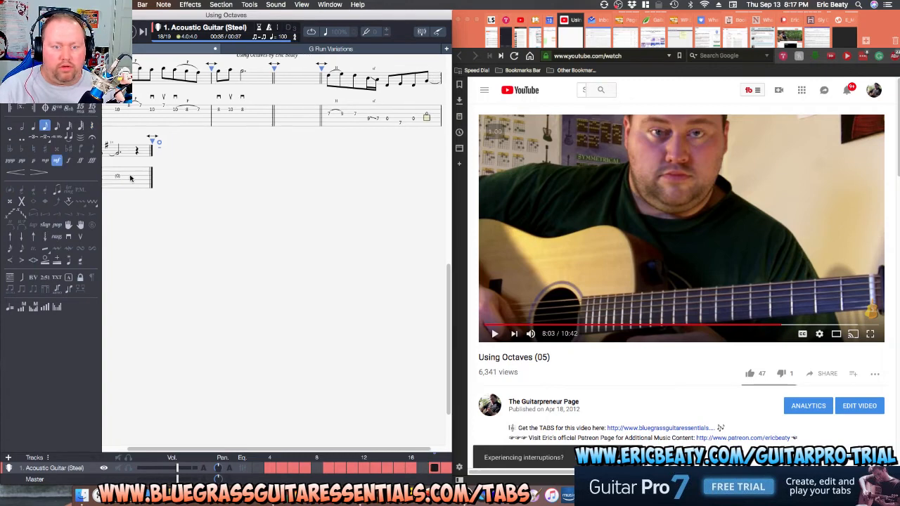
click(332, 113)
key(space)
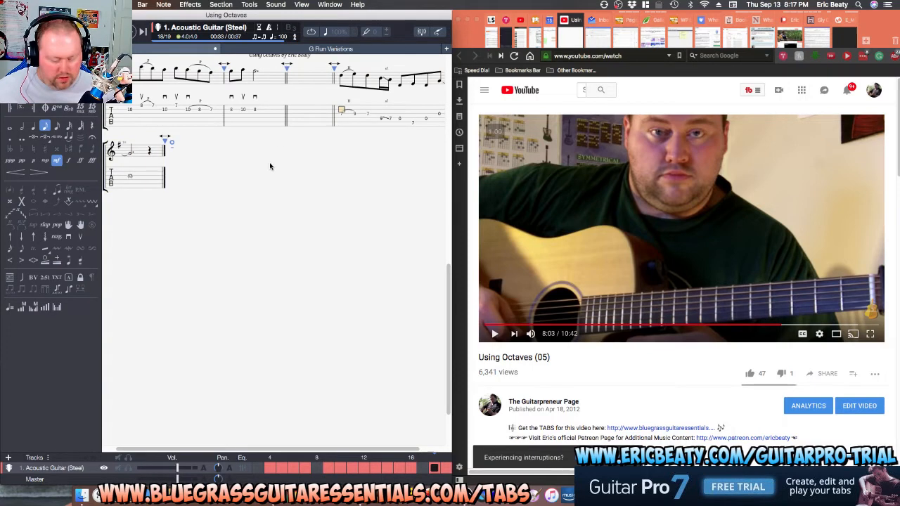
scroll(271, 164, up, 3)
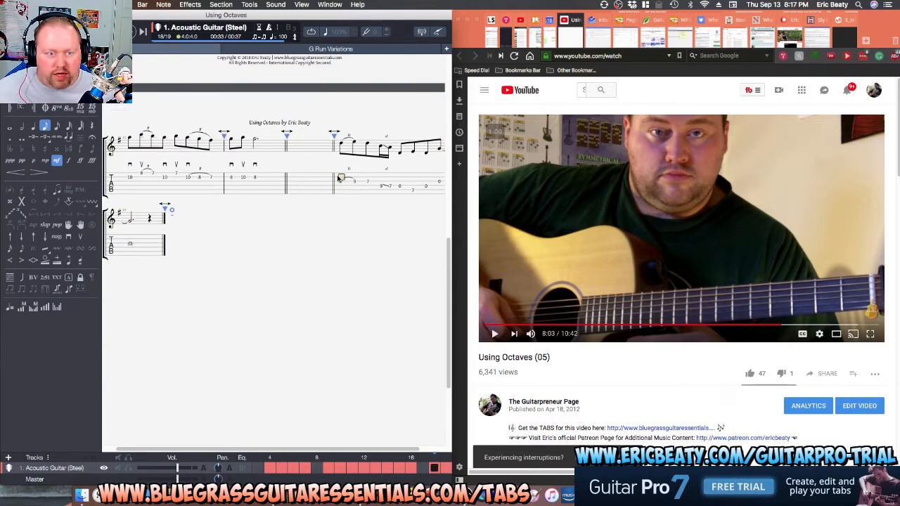
scroll(248, 180, up, 6)
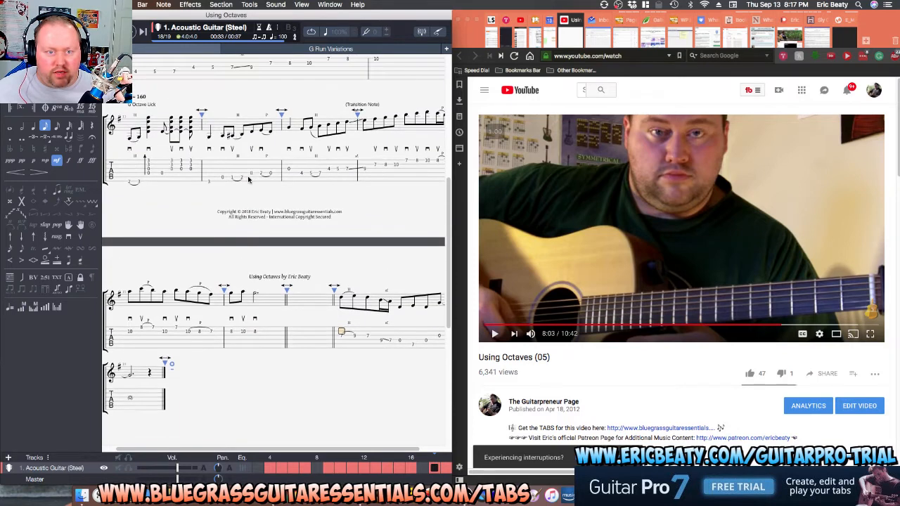
scroll(250, 180, down, 4)
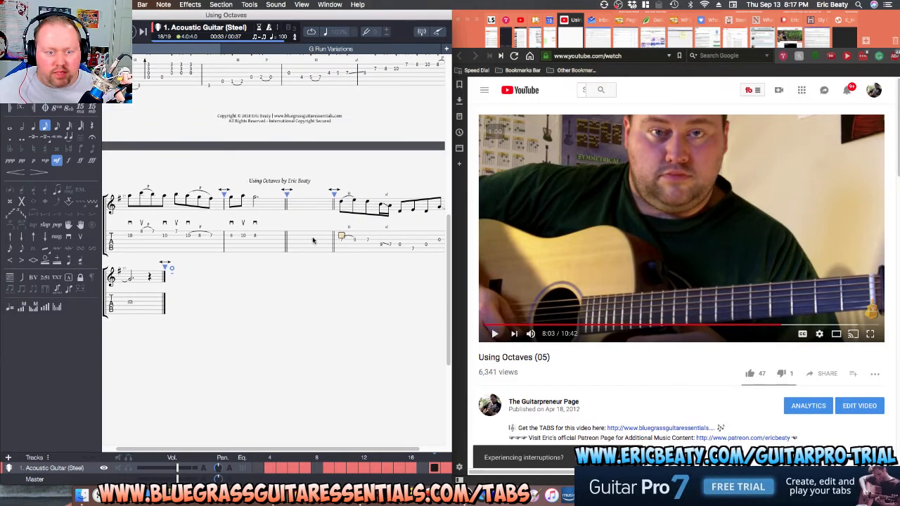
click(338, 240)
text(t)
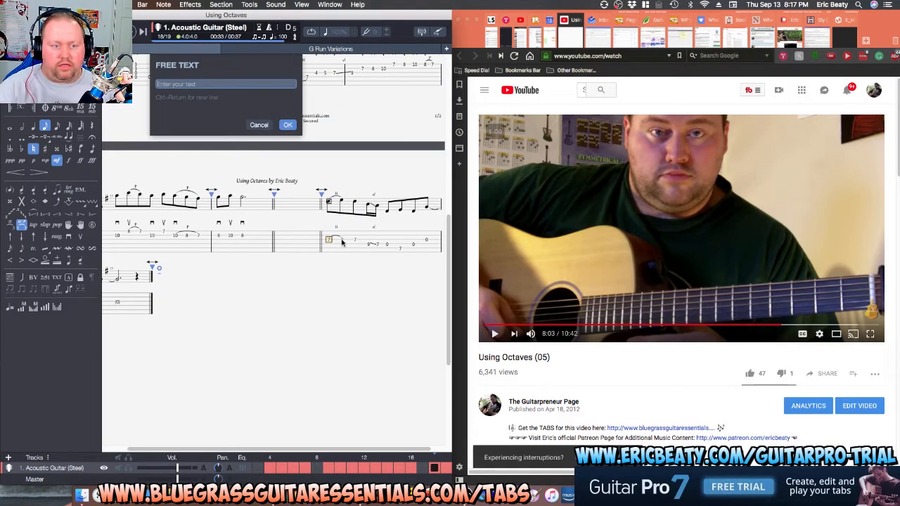
text(G Oct)
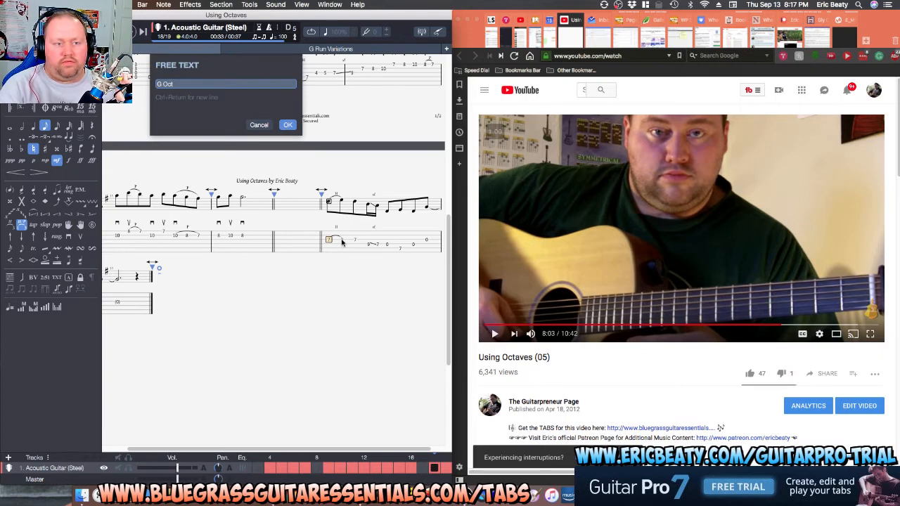
text(ave)
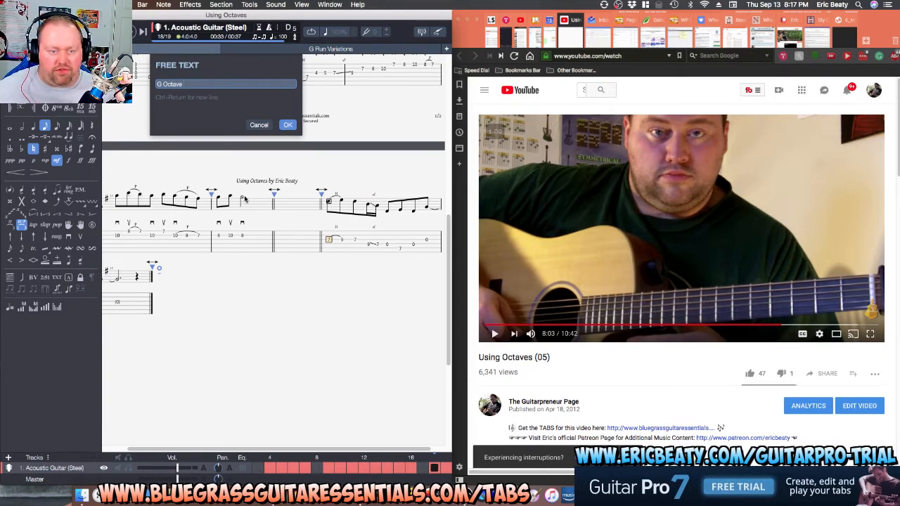
click(259, 124)
Add the free text "Alt. Ending to G Octave Lick" above the first note of bar 18, following the original lick's label wording.
scroll(277, 229, up, 2)
scroll(276, 229, up, 1)
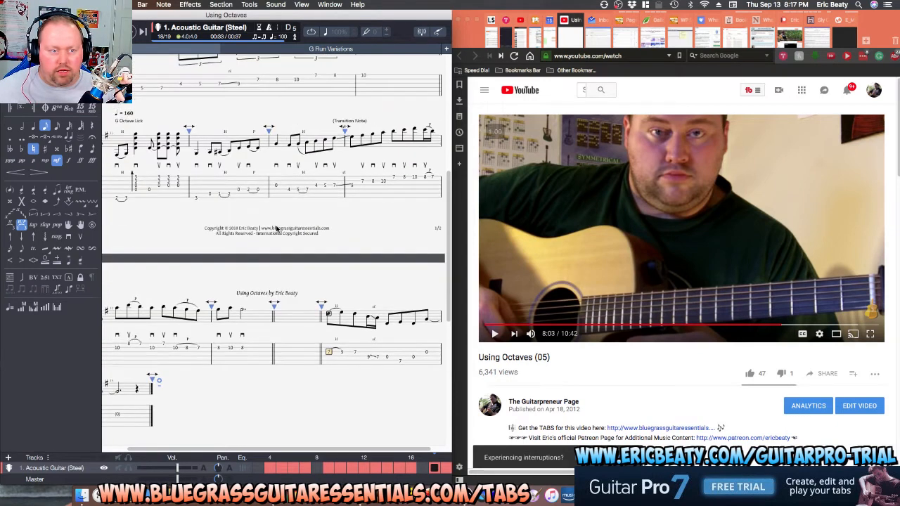
scroll(276, 229, down, 1)
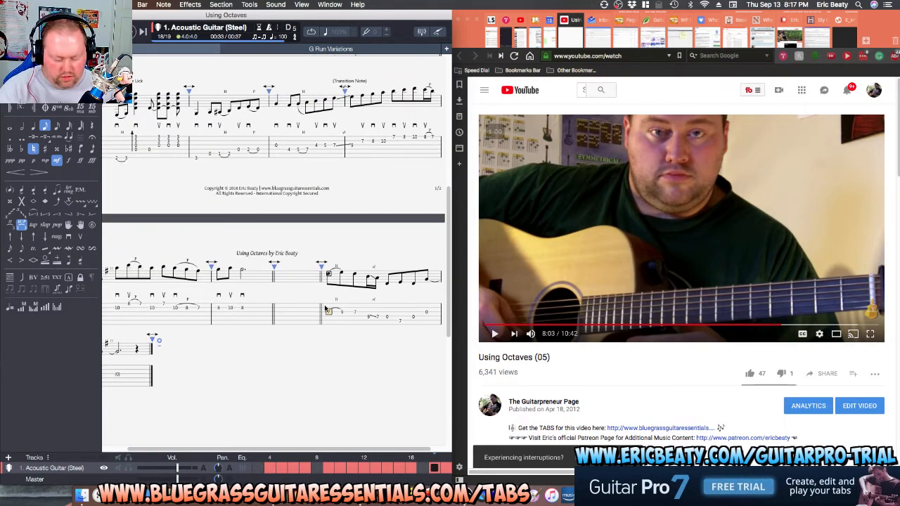
text(tG Octave Lick)
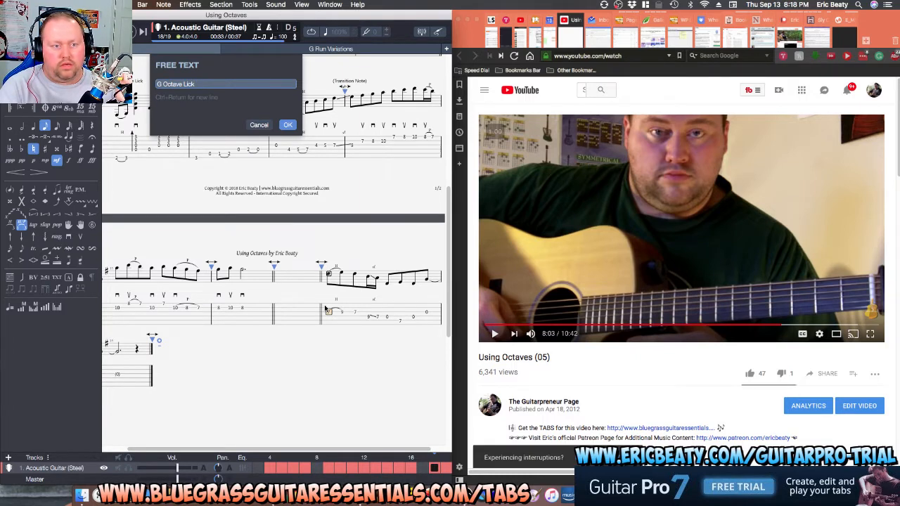
key(super+Left)
text(Alt)
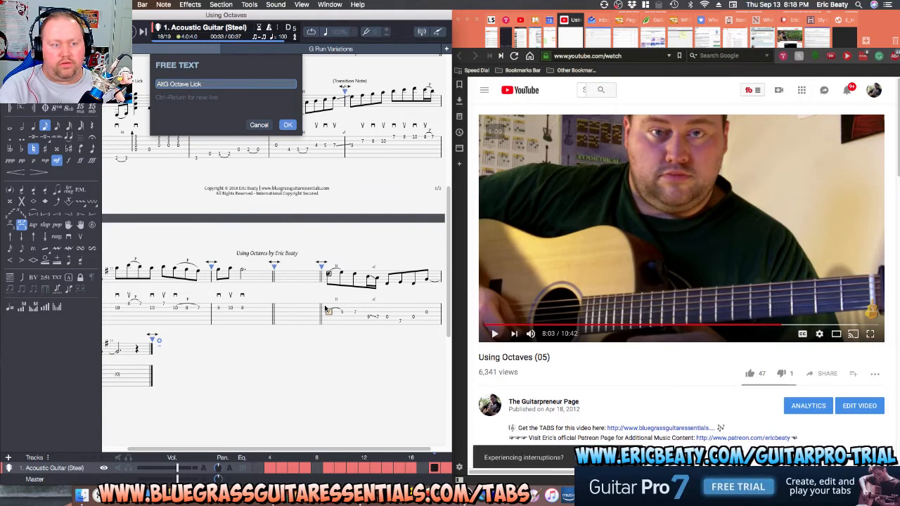
text(. Ending)
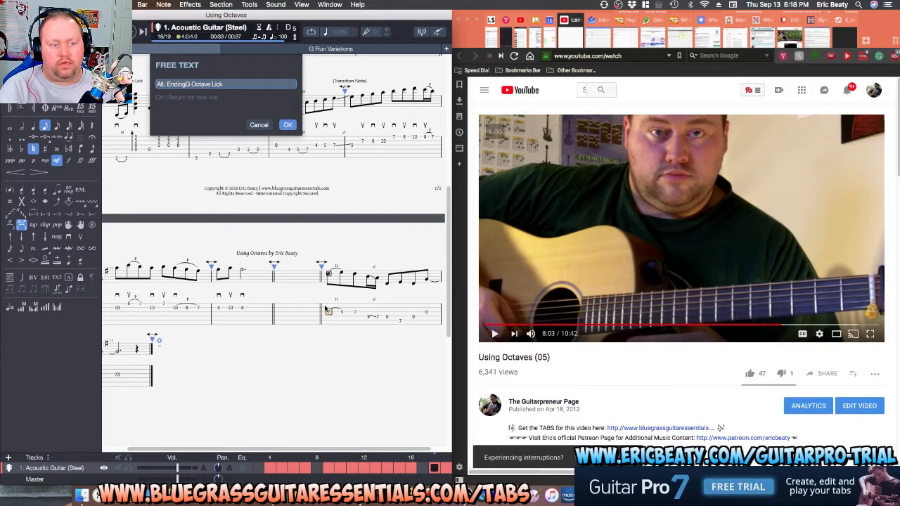
text( to)
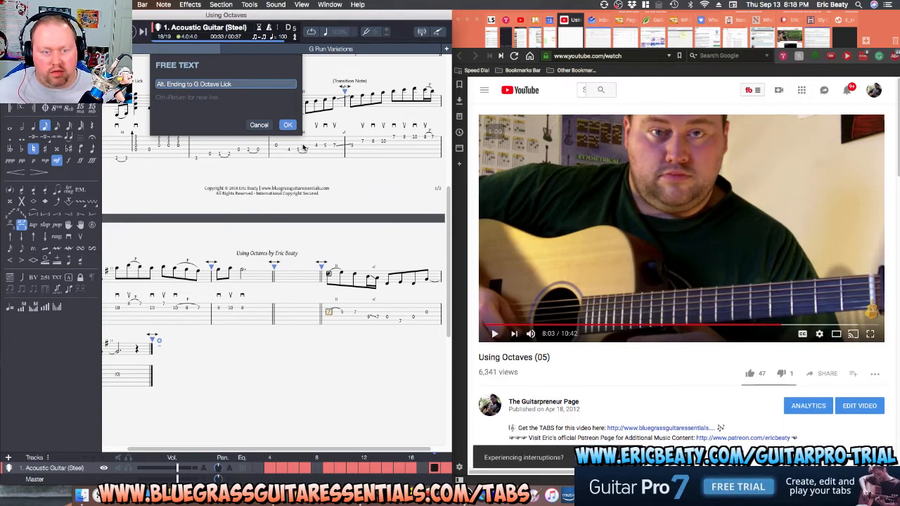
click(287, 124)
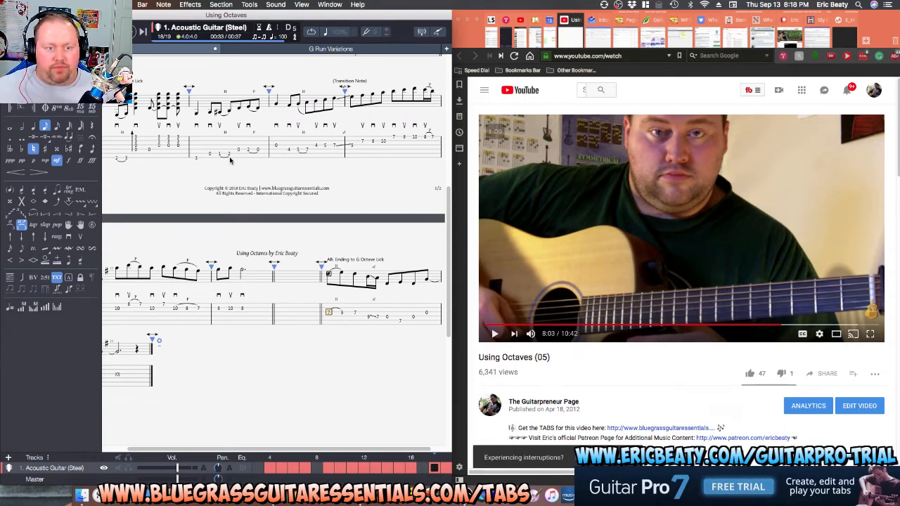
Play back the G Octave Lick from its second bar to check it alongside the alternate ending.
click(200, 157)
key(space)
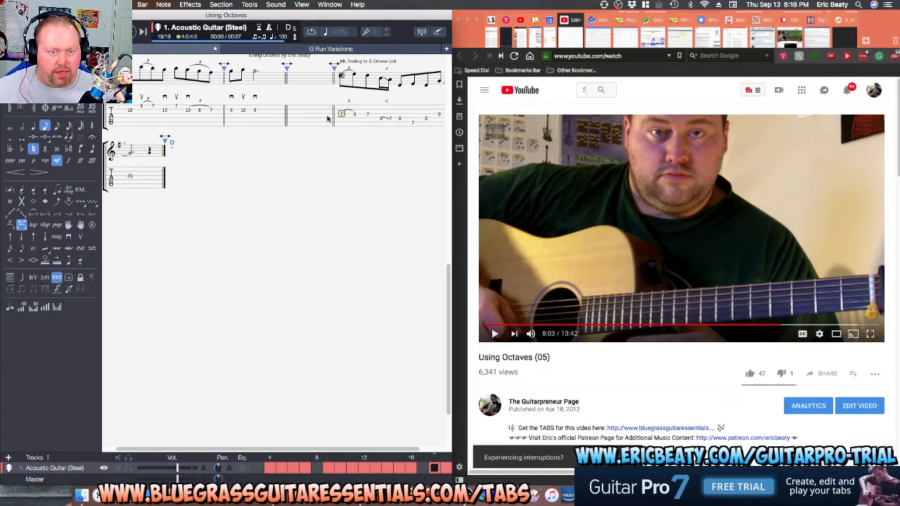
scroll(393, 162, up, 3)
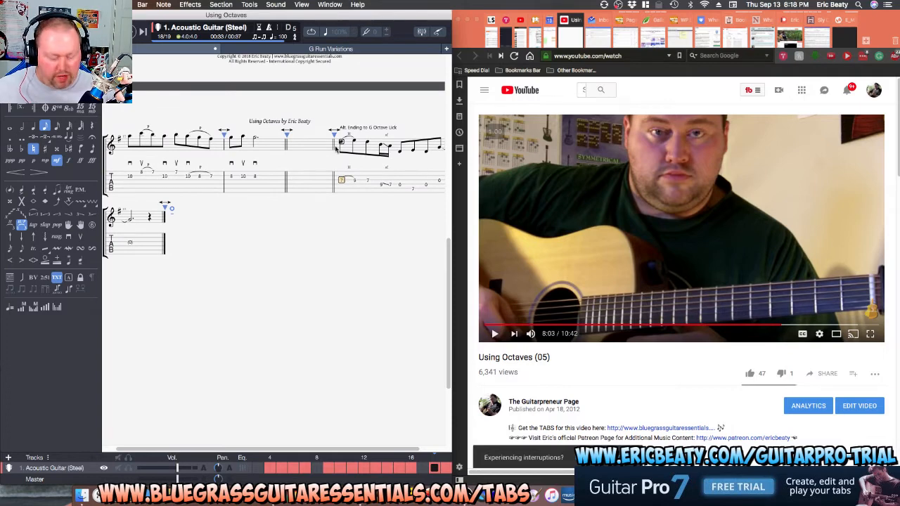
Switch to the YouTube video, play it on from 8:03 and pause at 8:10.
click(604, 225)
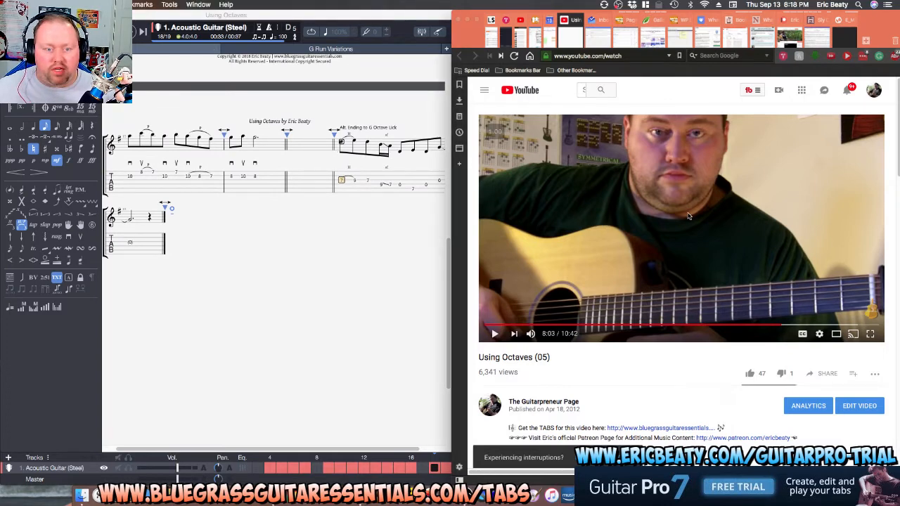
click(689, 215)
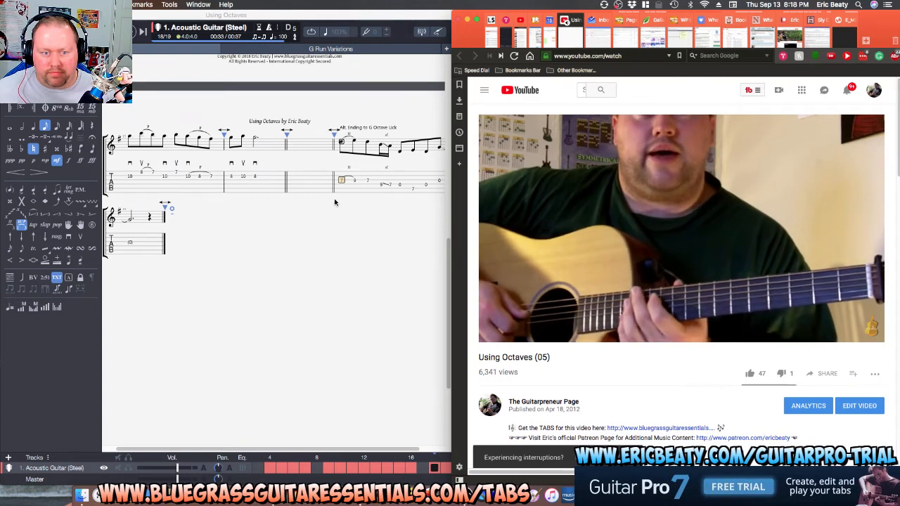
key(space)
Mark a downstroke on bar 18's first note and an upstroke on its third, and select the fret 9 note that starts the slide.
click(344, 179)
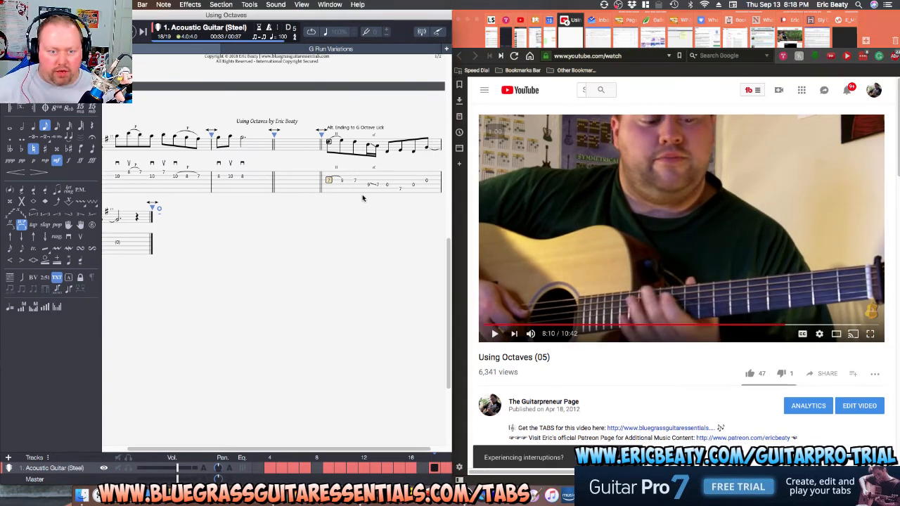
key(Right)
key(Right)
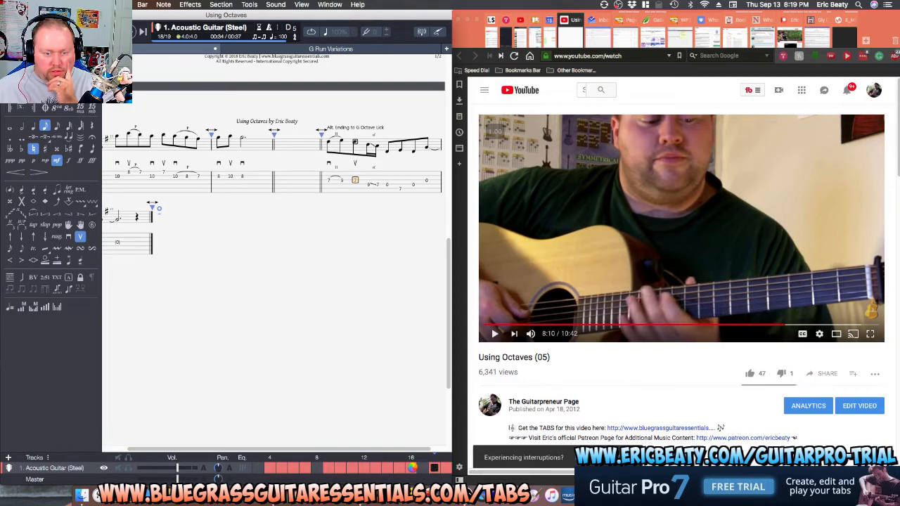
key(Down)
scroll(397, 450, right, 1)
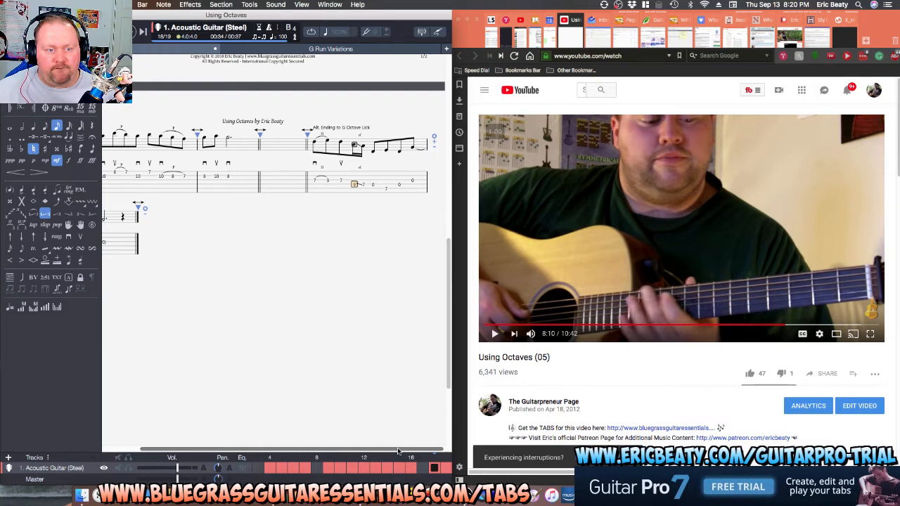
Delete the empty bar between bar 16 and the alternate ending, and play back the score.
scroll(262, 283, up, 3)
click(262, 283)
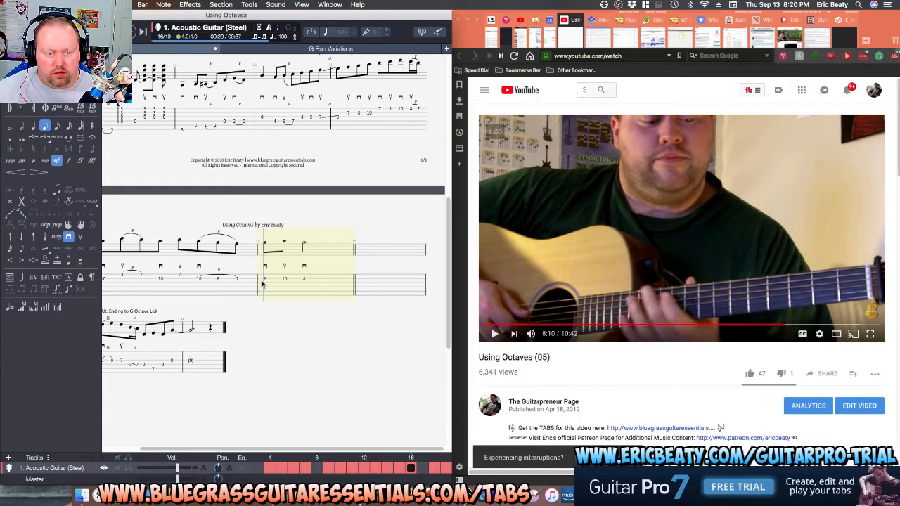
key(super+Delete)
scroll(368, 179, down, 3)
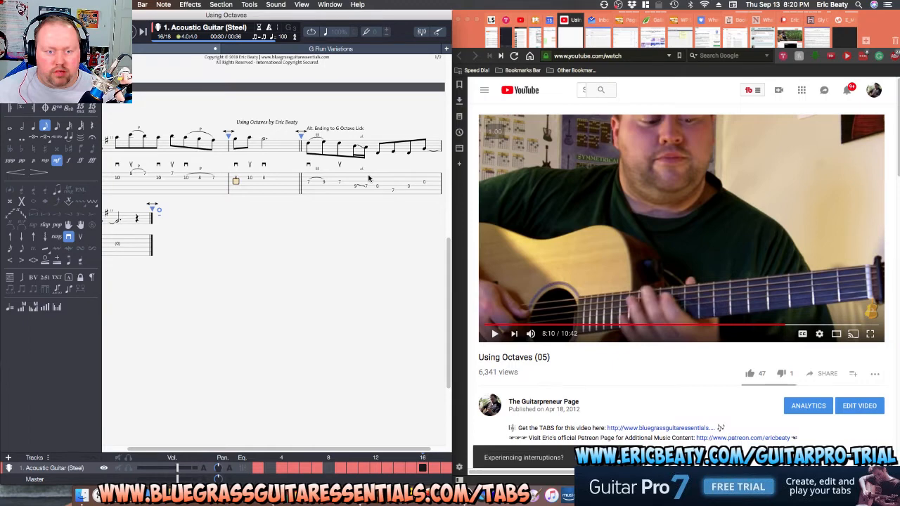
key(space)
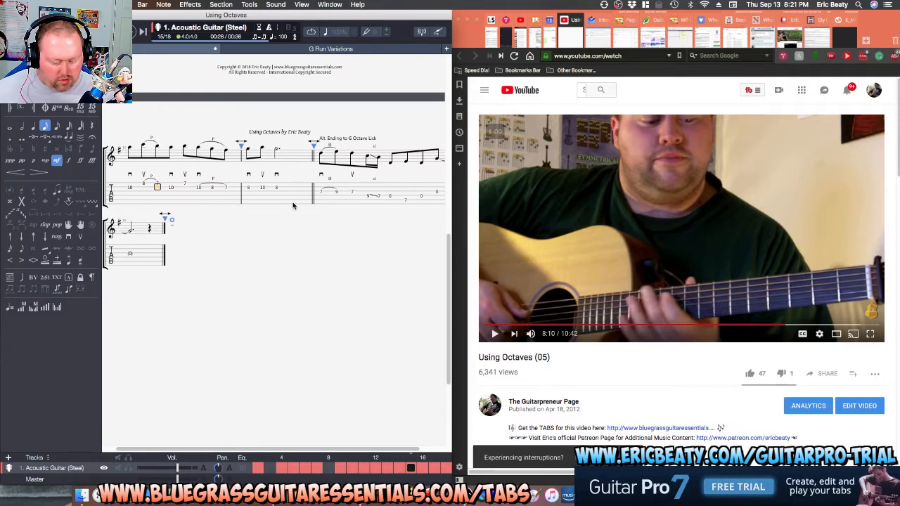
Review the G Octave Lick's pick strokes, and mark a downstroke on the fret 9 note that starts the slide in the alternate ending.
key(Right)
key(Right)
key(Right)
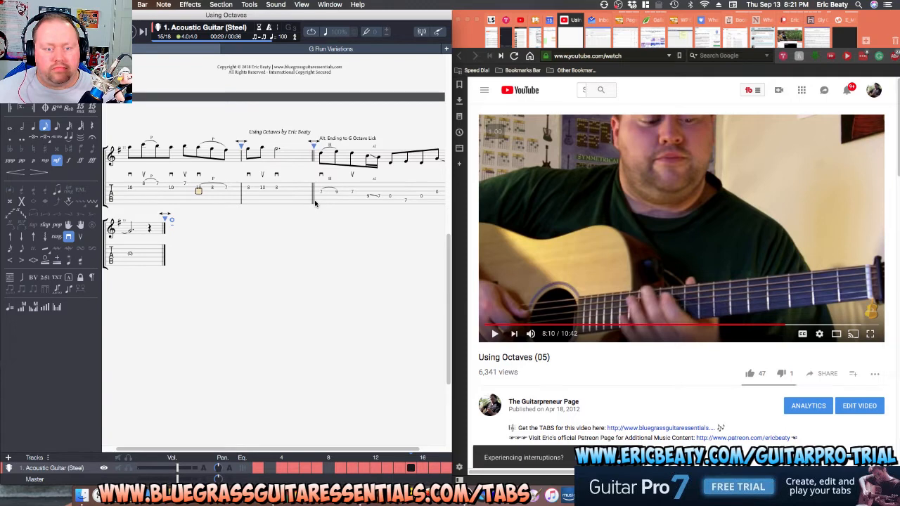
scroll(351, 229, up, 5)
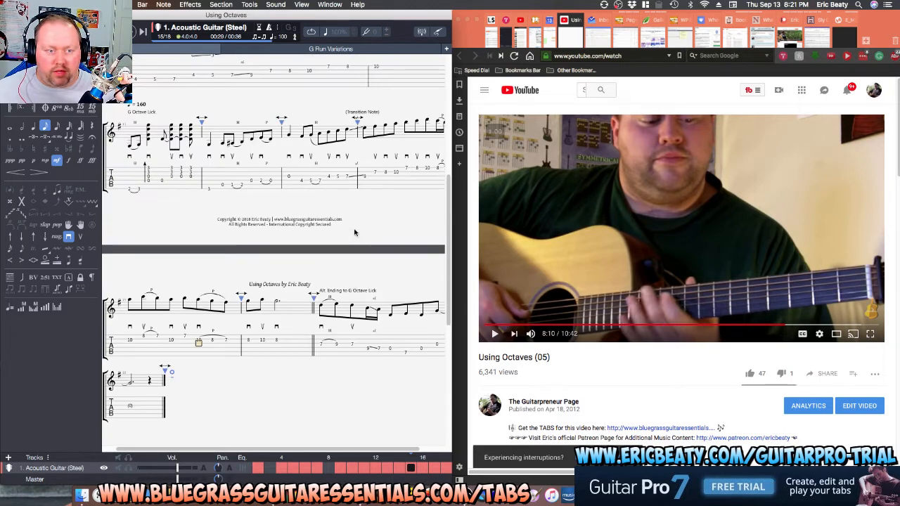
scroll(355, 232, up, 1)
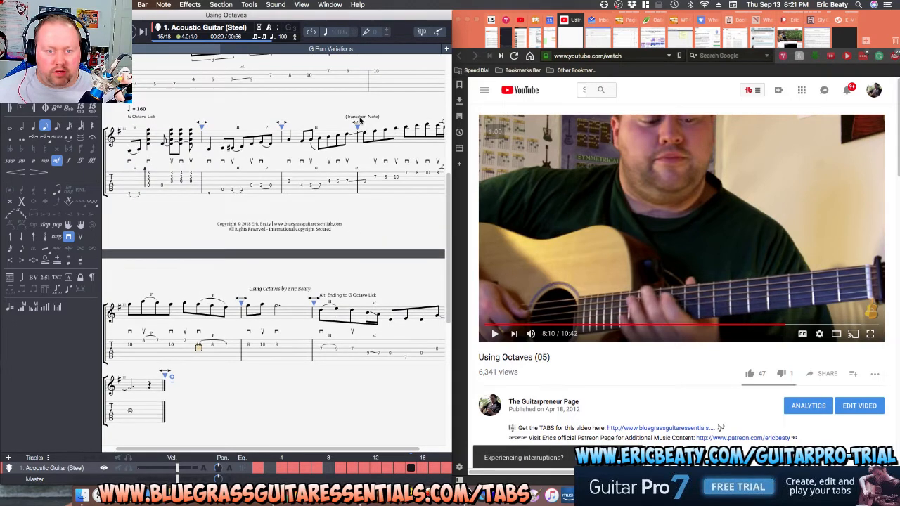
scroll(352, 184, down, 3)
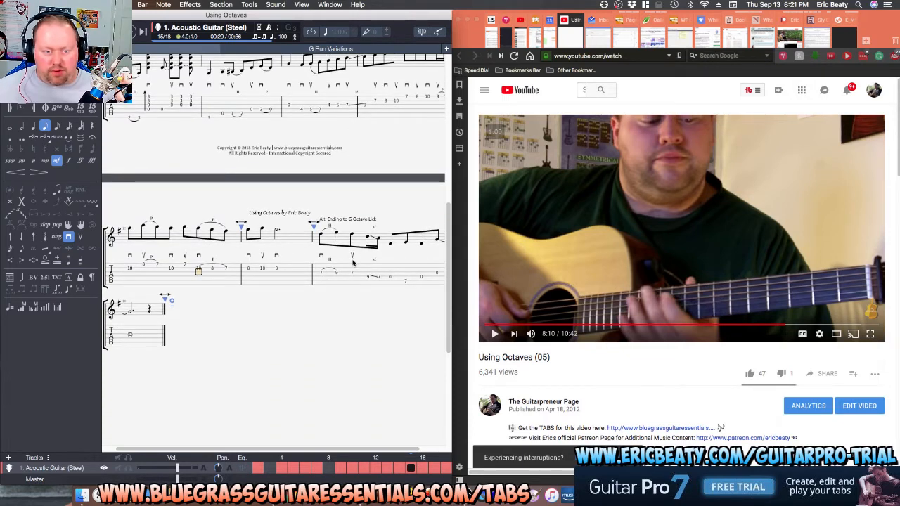
click(366, 278)
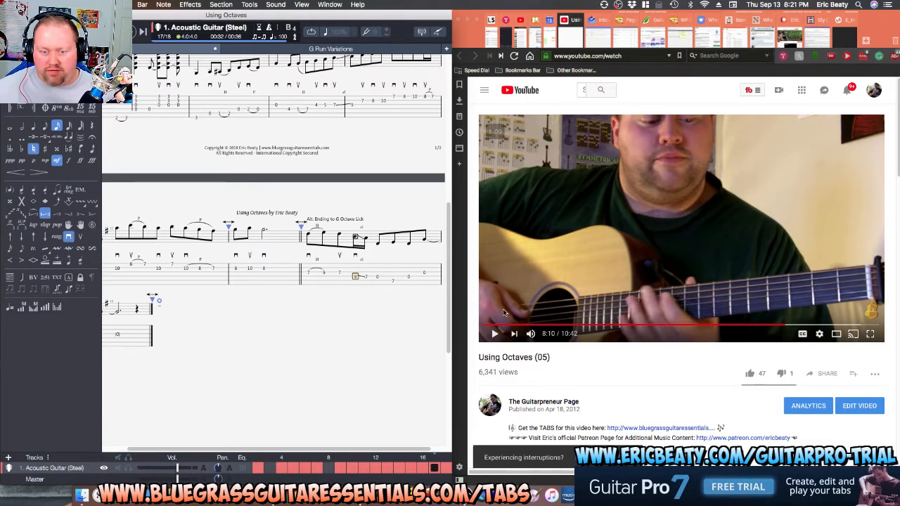
Switch to the YouTube video and replay the alternate ending passage around 8:00 to 8:10 at 0.70 speed.
click(600, 278)
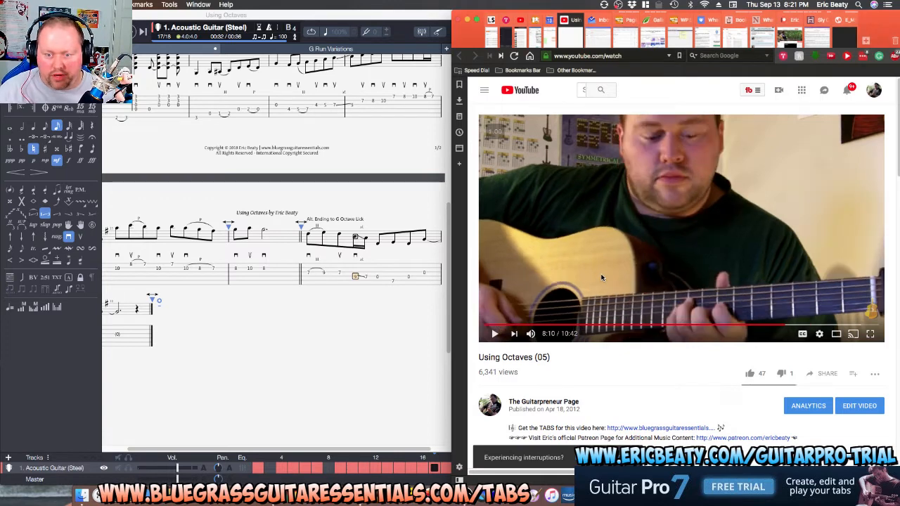
key(Left)
key(space)
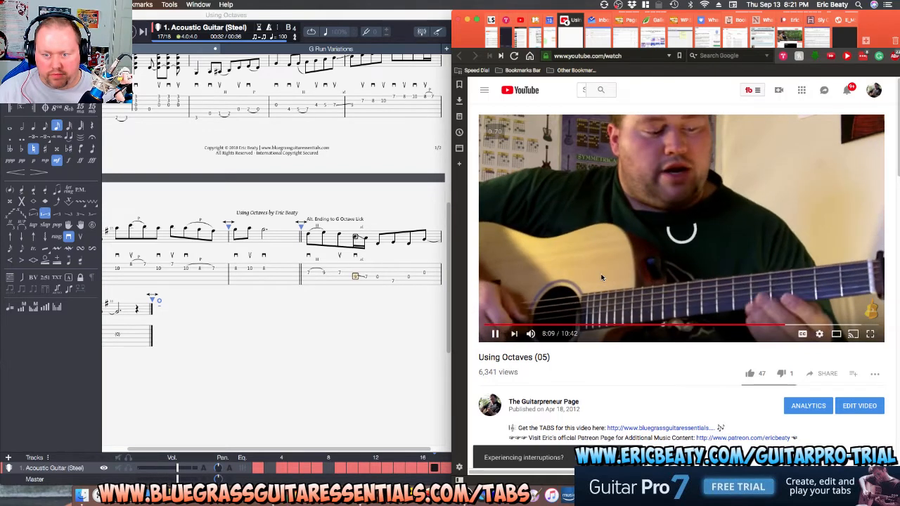
key(Left)
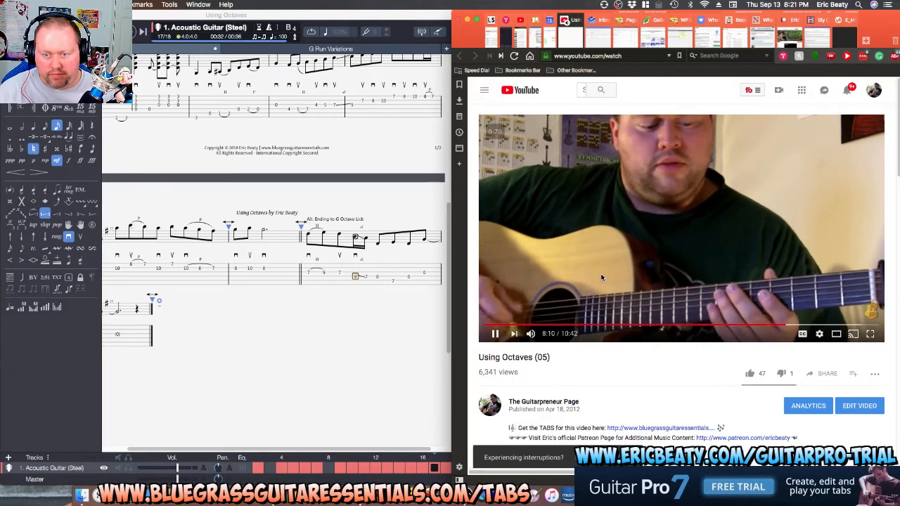
key(Left)
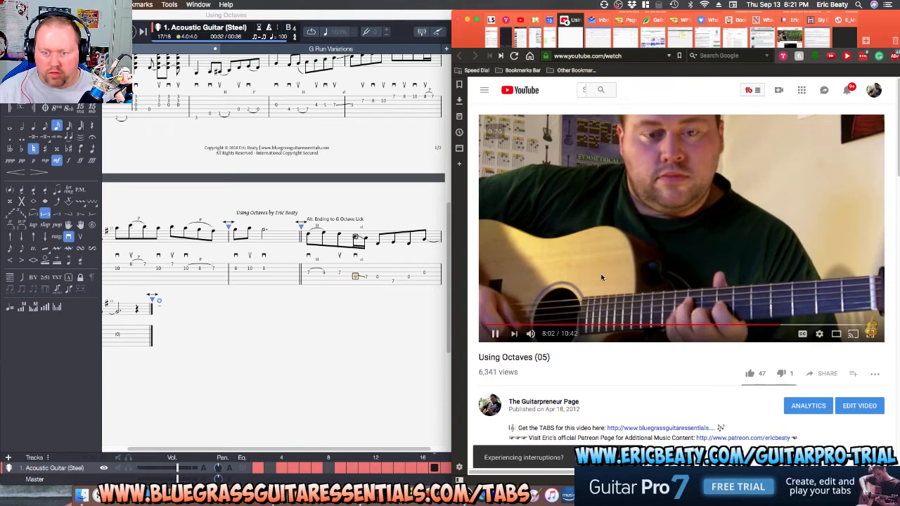
key(Left)
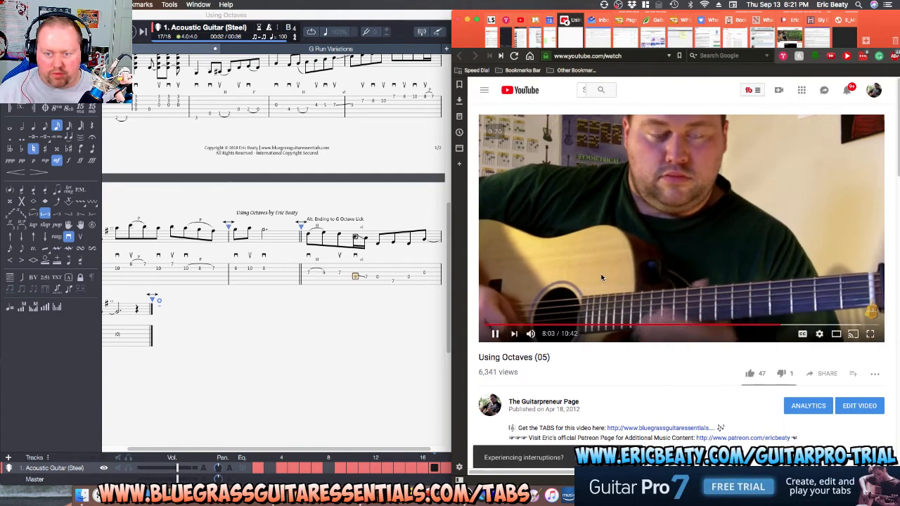
key(Left)
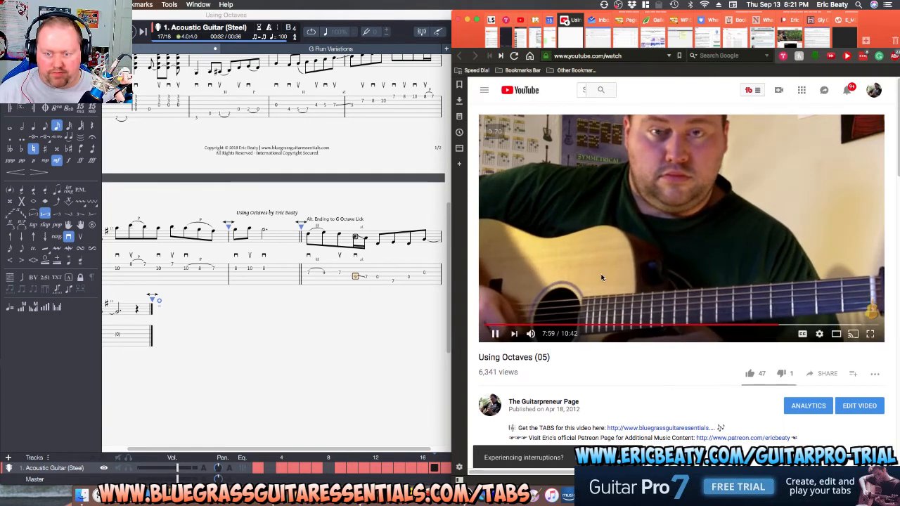
key(Left)
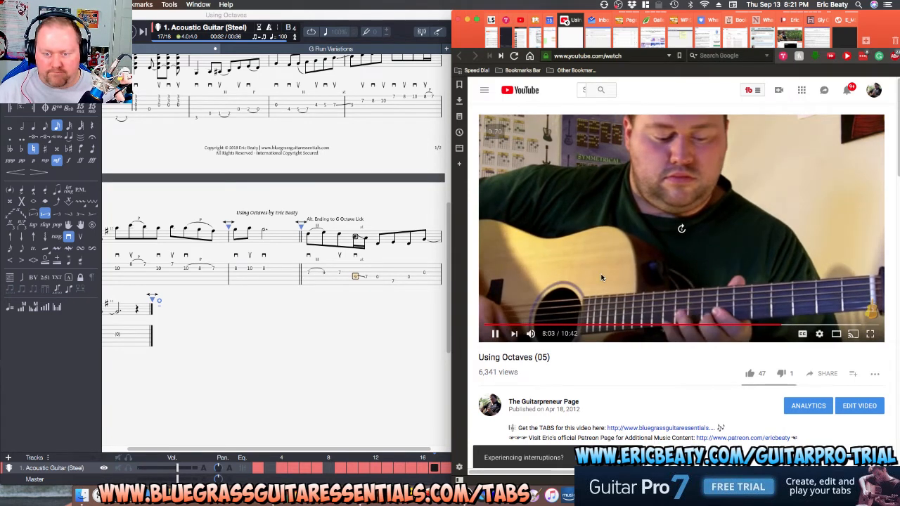
Reset the video to normal speed, replay the passage from about 8:00 and pause at 8:02.
key(r)
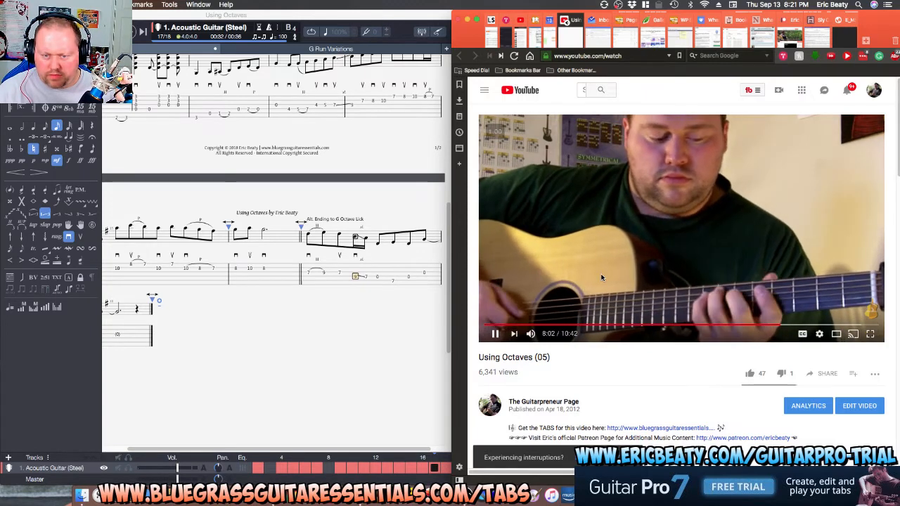
key(Left)
key(Left)
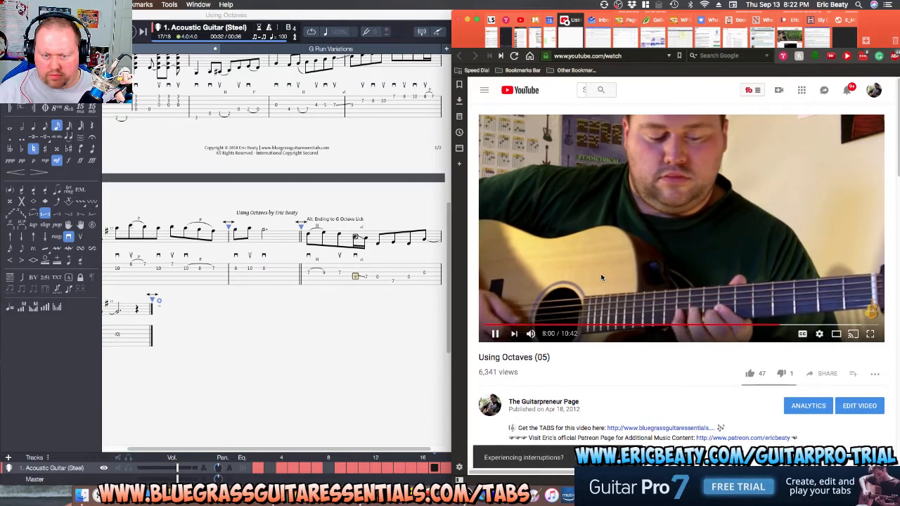
click(601, 277)
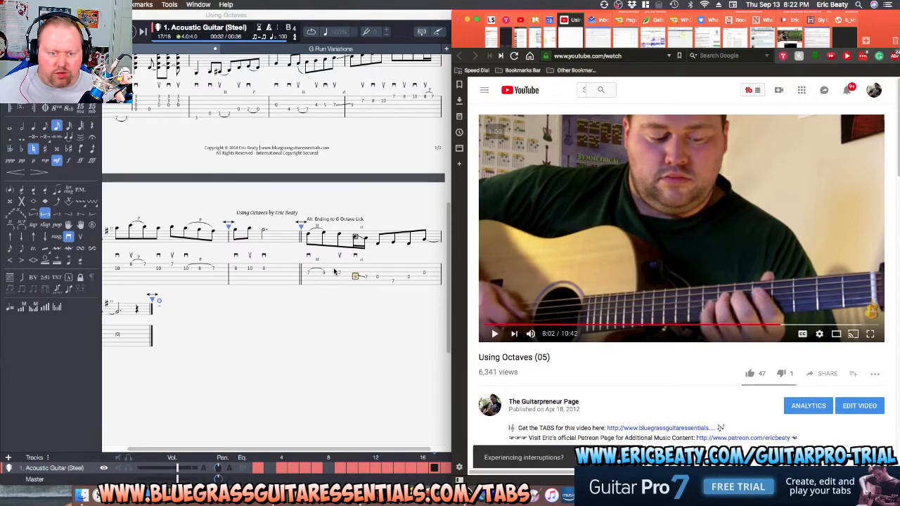
Change the alternate ending's first note to an upstroke, and replay the video passage, pausing at 8:03.
click(308, 273)
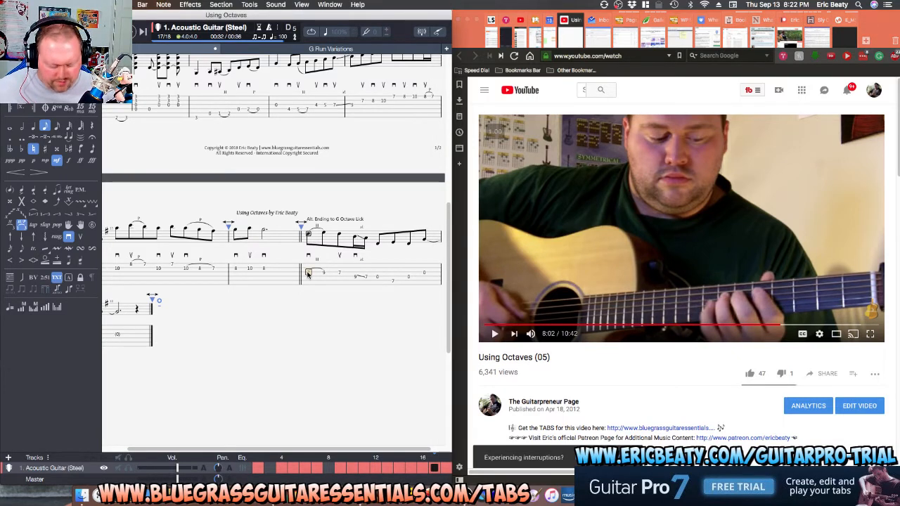
text(7)
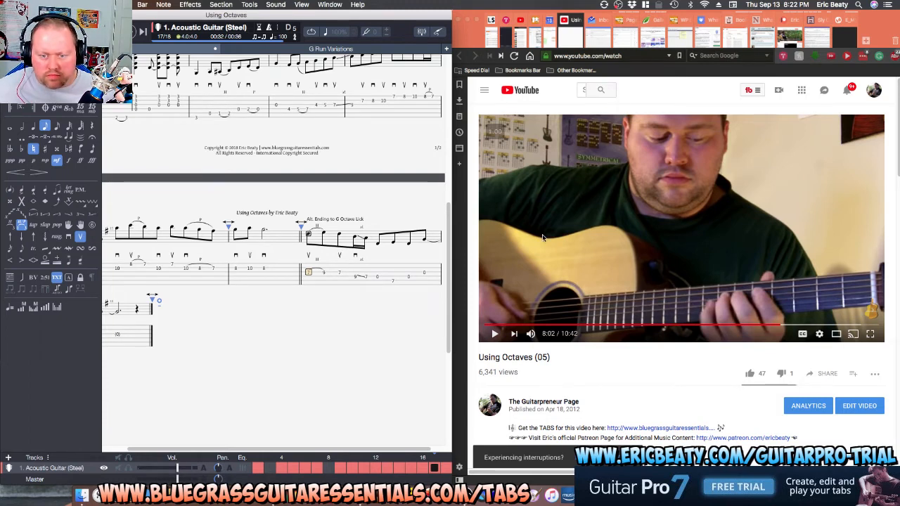
click(539, 256)
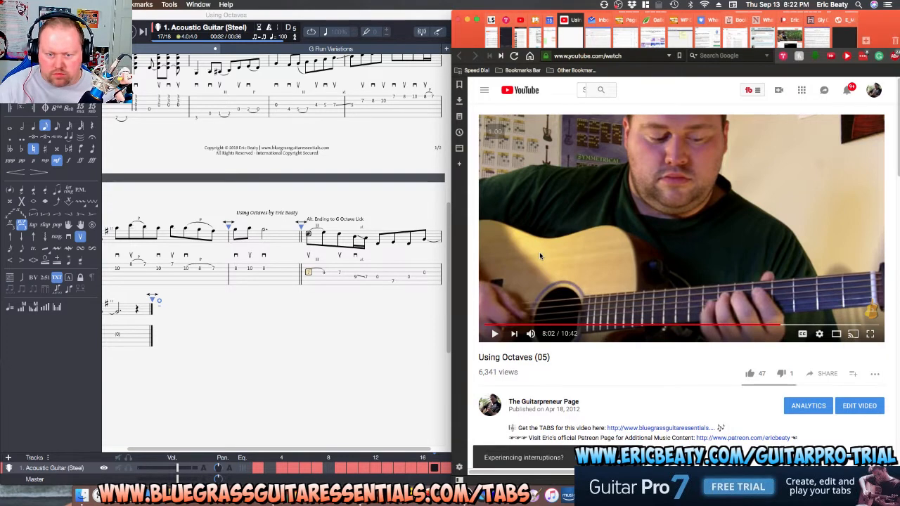
click(539, 256)
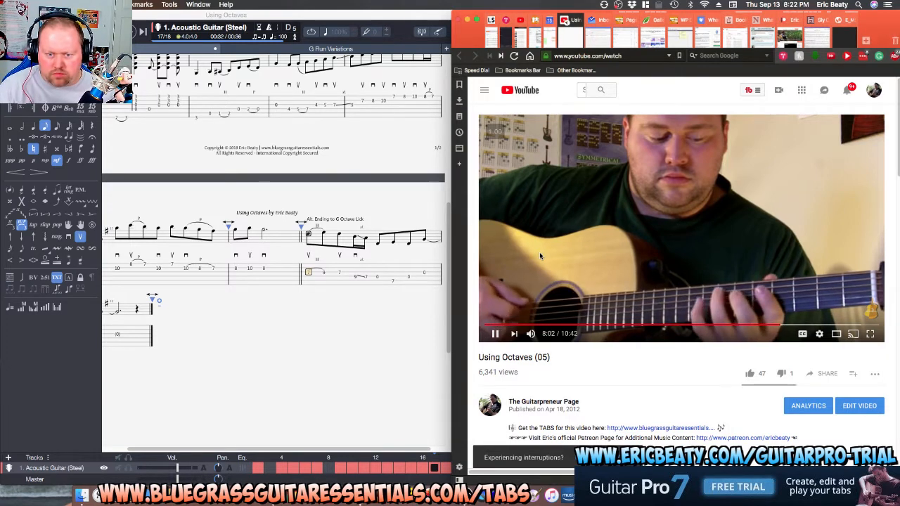
key(Left)
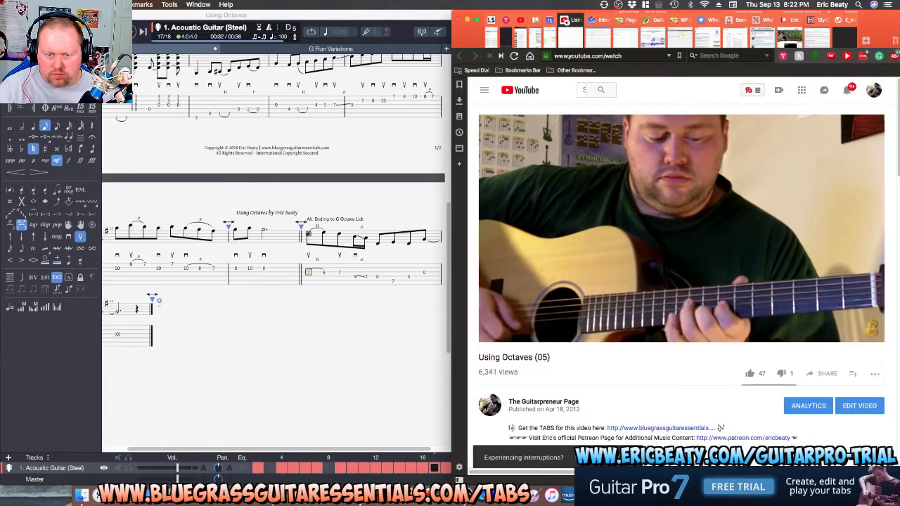
click(539, 252)
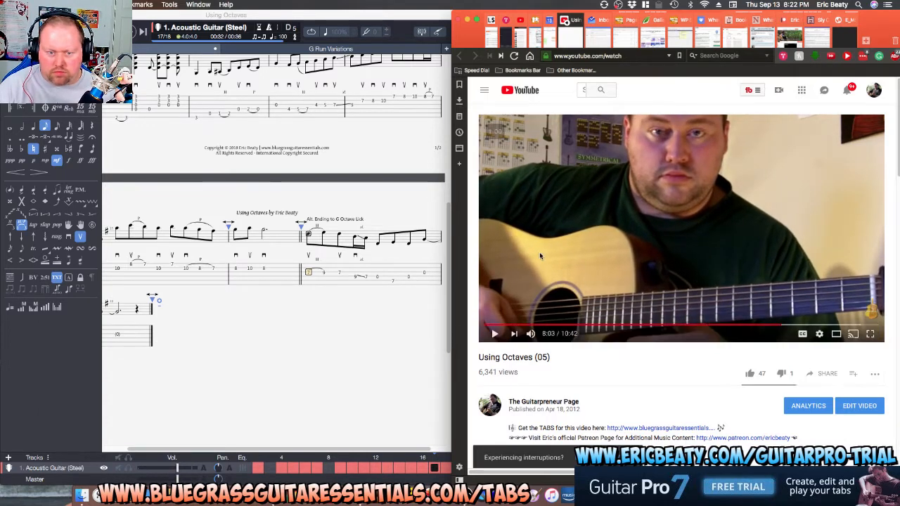
Mark pick strokes on the last four notes of bar 17, with a downstroke on the final one.
click(392, 283)
click(377, 277)
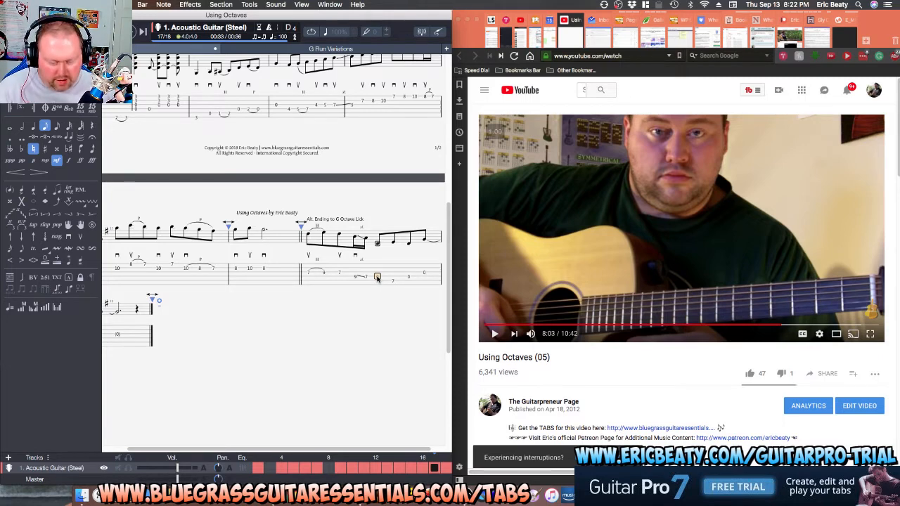
key(Right)
key(Right)
key(Right)
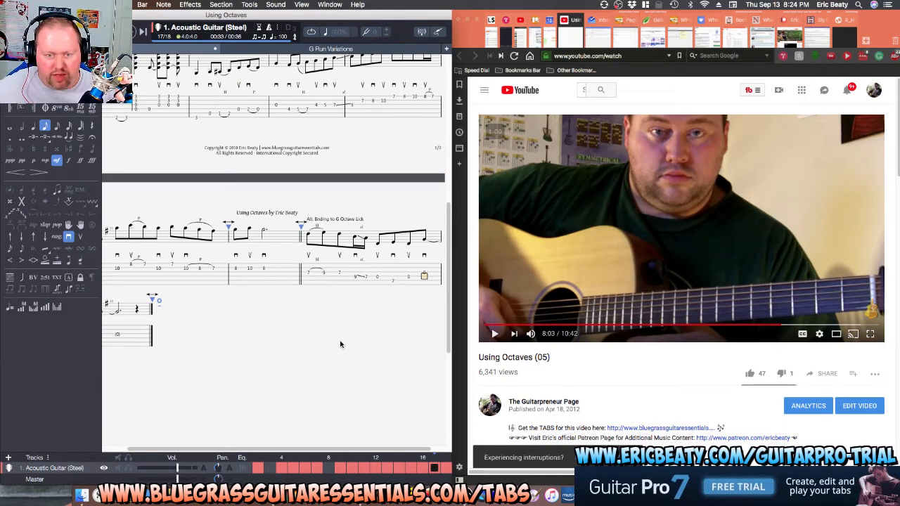
Switch to the Patreon page and read its introduction and the Fiddle reward tier.
key(super+Tab)
key(super+Tab)
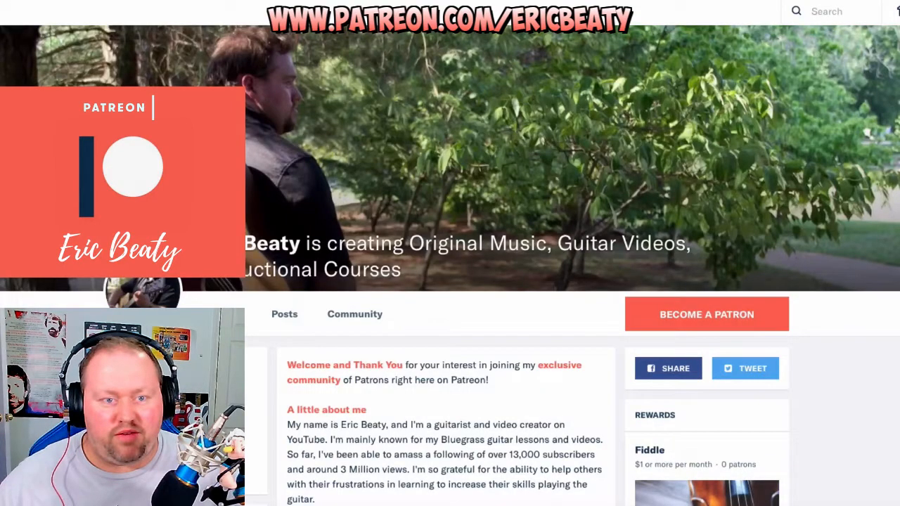
scroll(449, 281, down, 1)
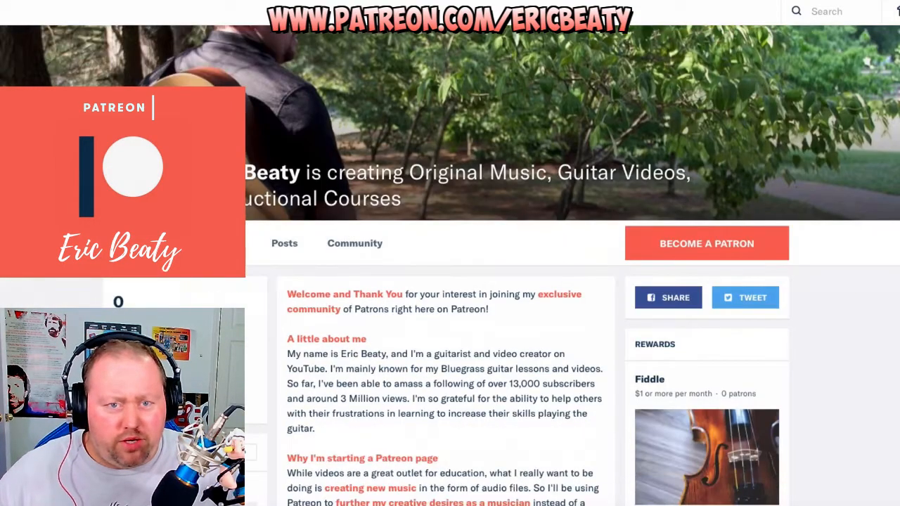
scroll(450, 281, down, 2)
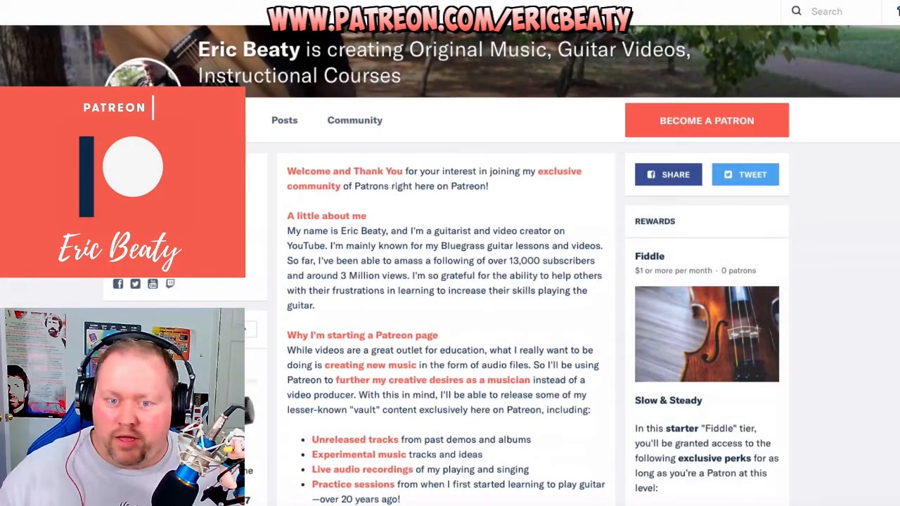
scroll(450, 295, down, 3)
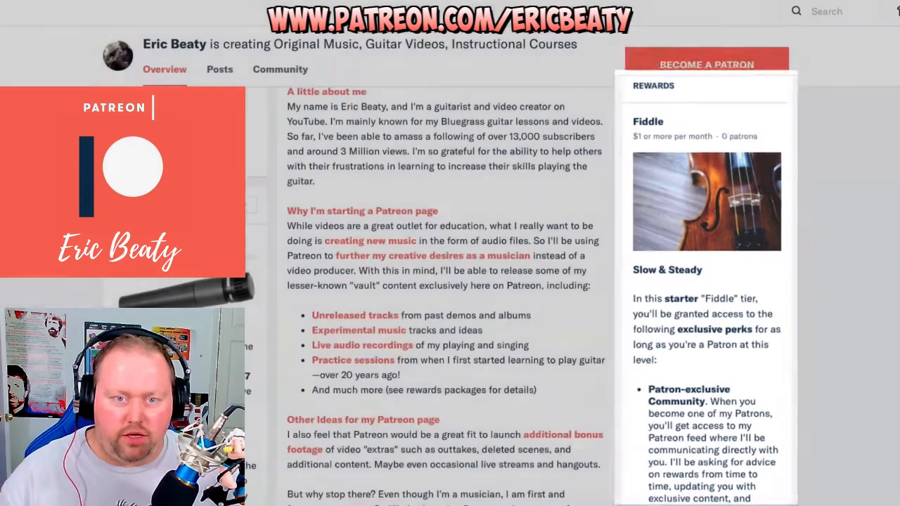
scroll(450, 296, down, 2)
scroll(449, 295, down, 2)
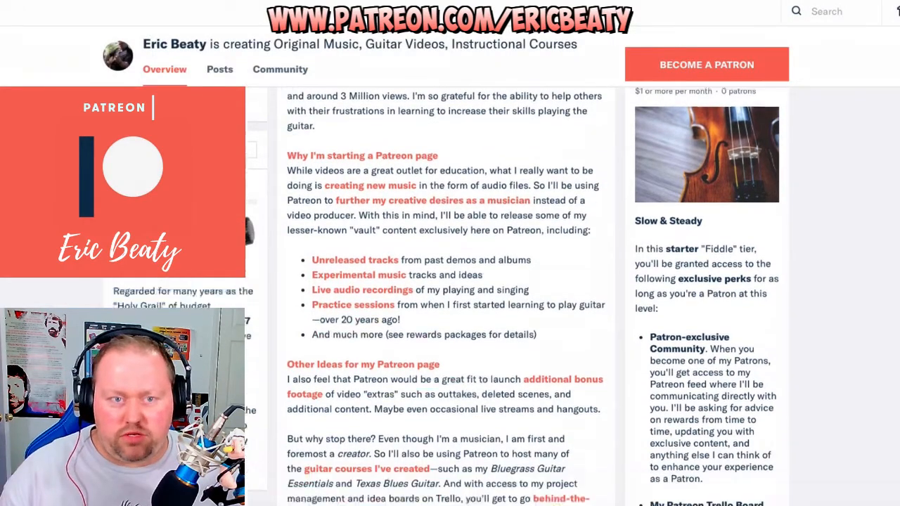